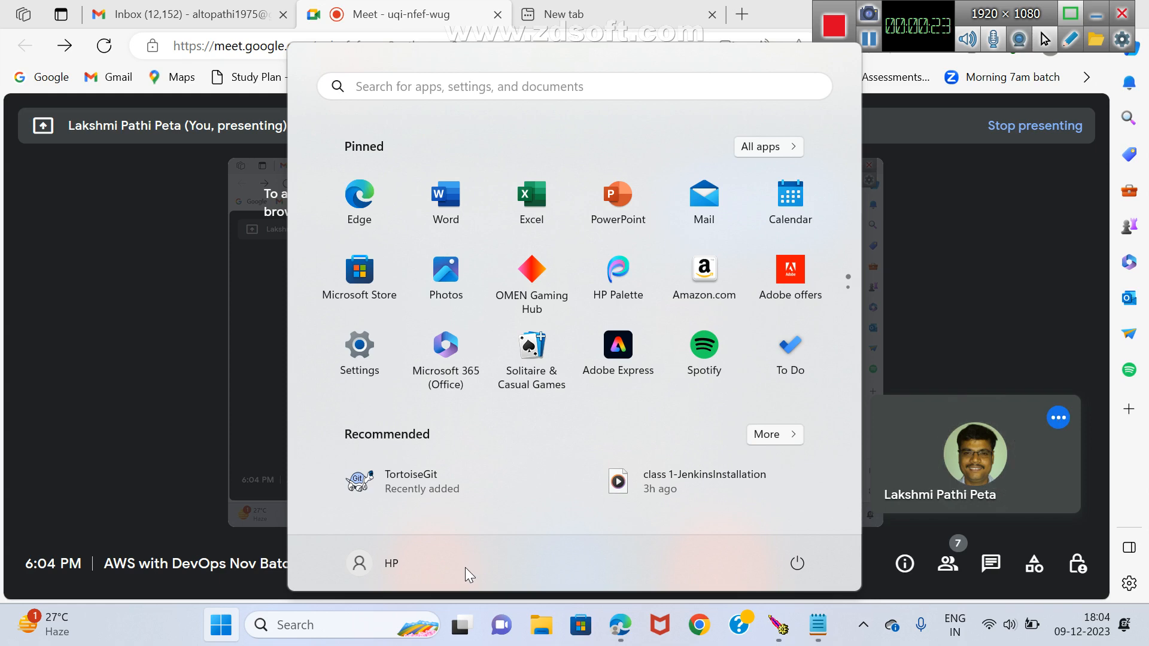
Search for mspaint and launch Paint.
key(super)
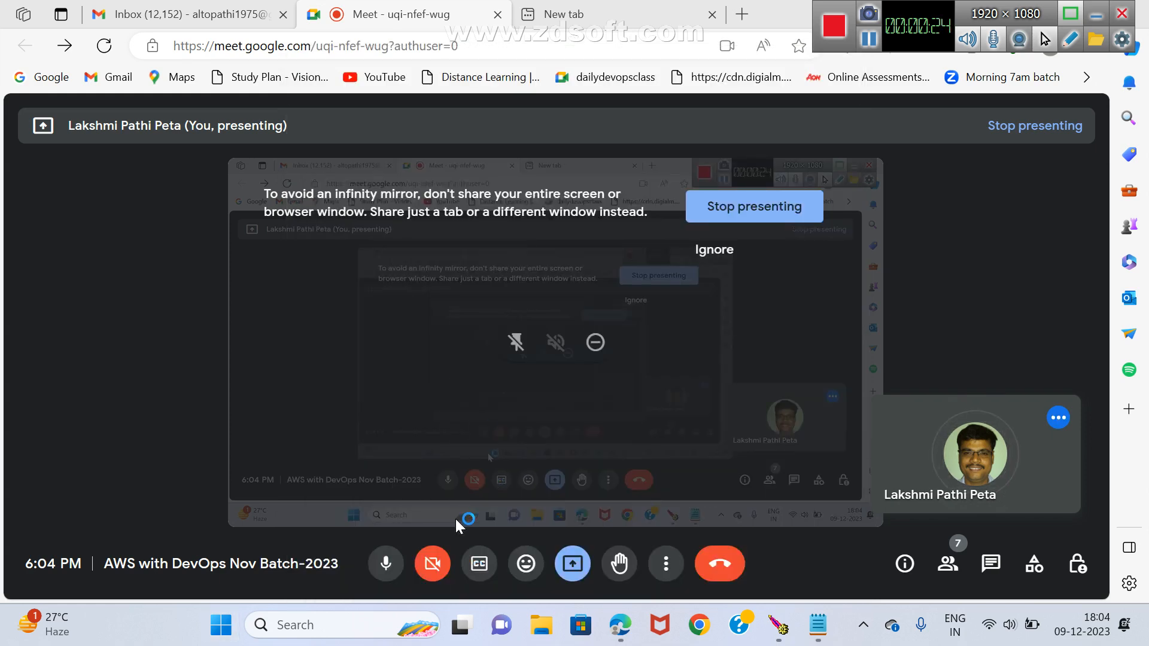
key(super)
click(405, 90)
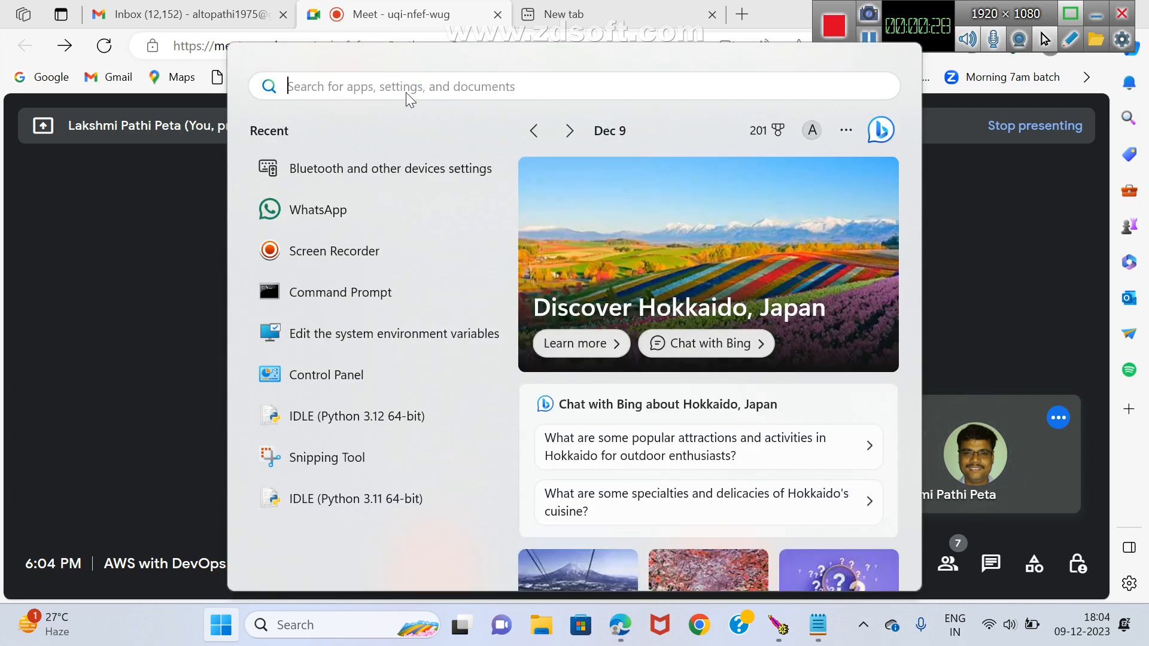
text(mspain)
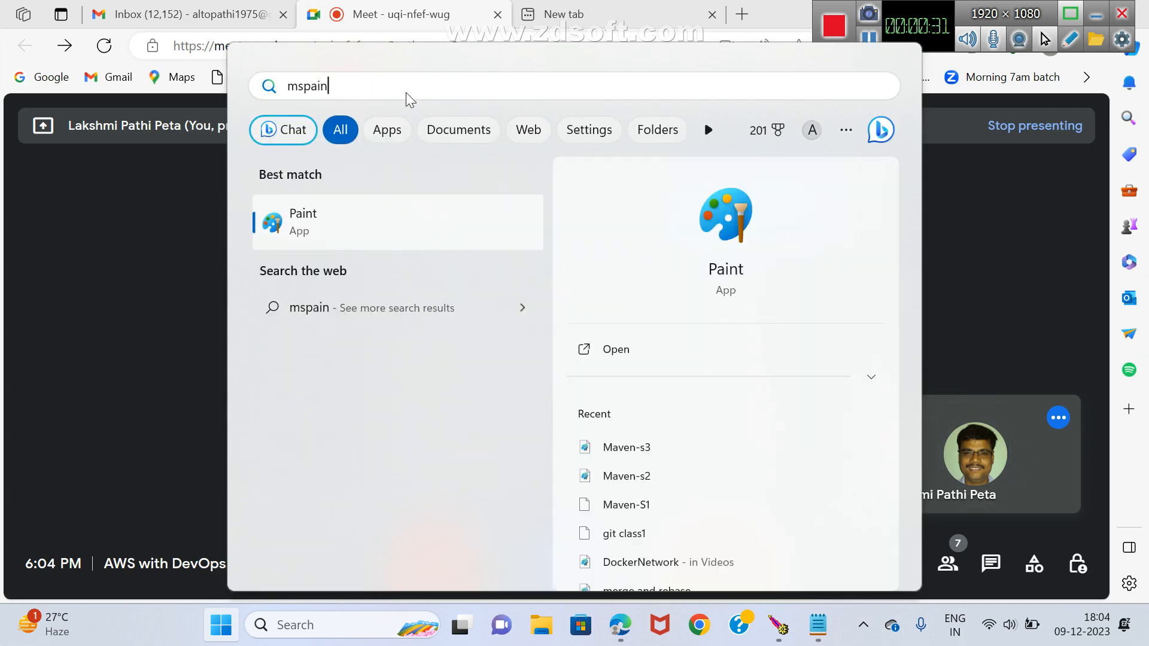
text(t)
click(291, 223)
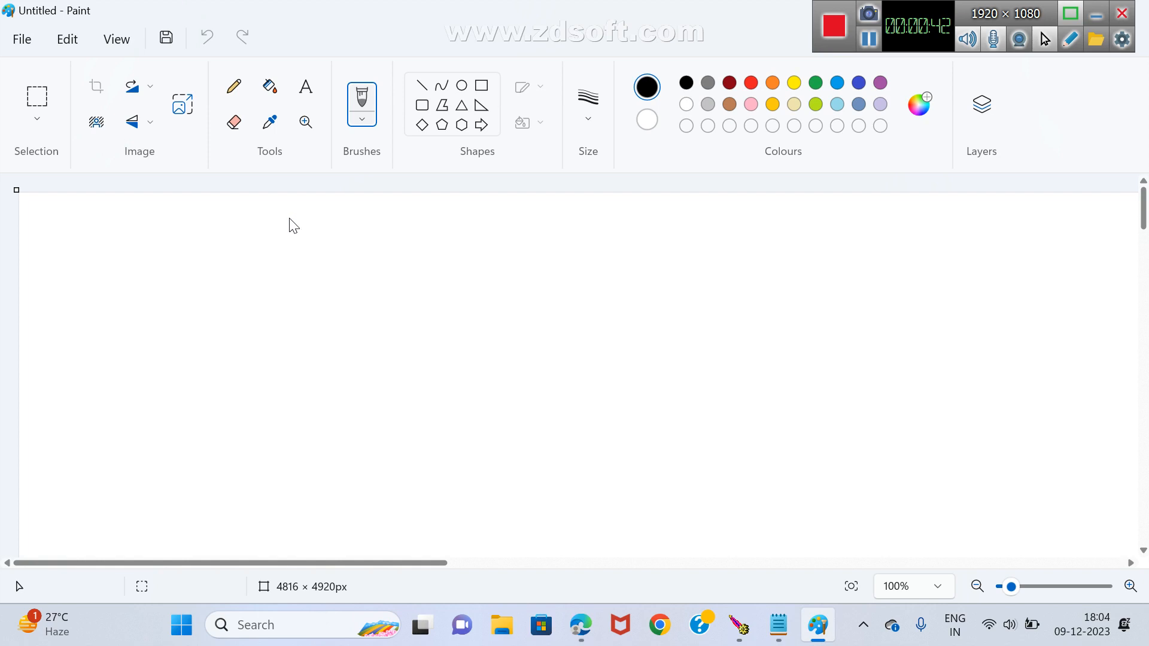
Add a red text box about 1748 × 405 px on the canvas reading "Maven" and, beneath a blank line, "mvn deploy->".
click(307, 90)
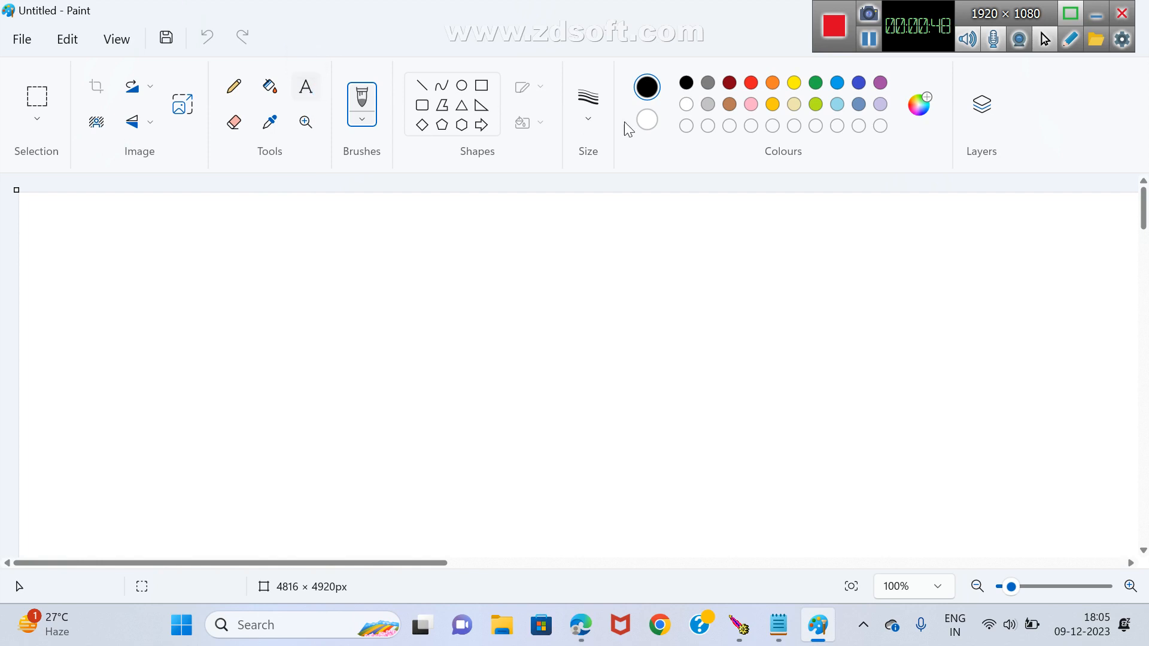
click(753, 83)
drag(71, 292, 1117, 533)
text(Maven)
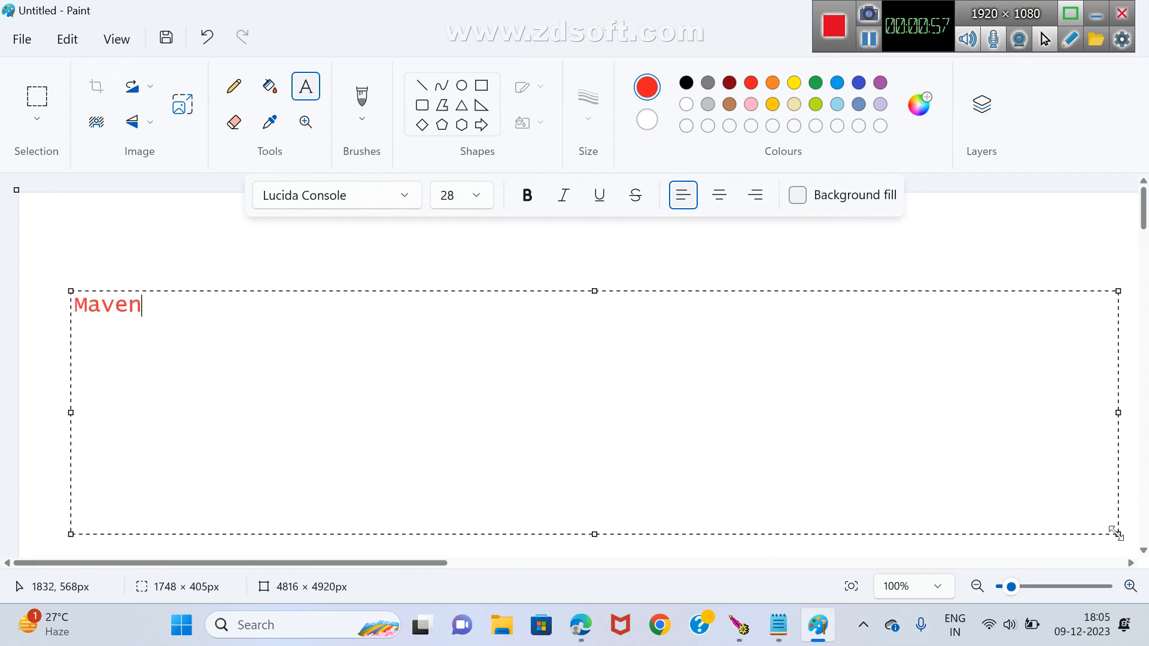
key(Return)
text(mvn )
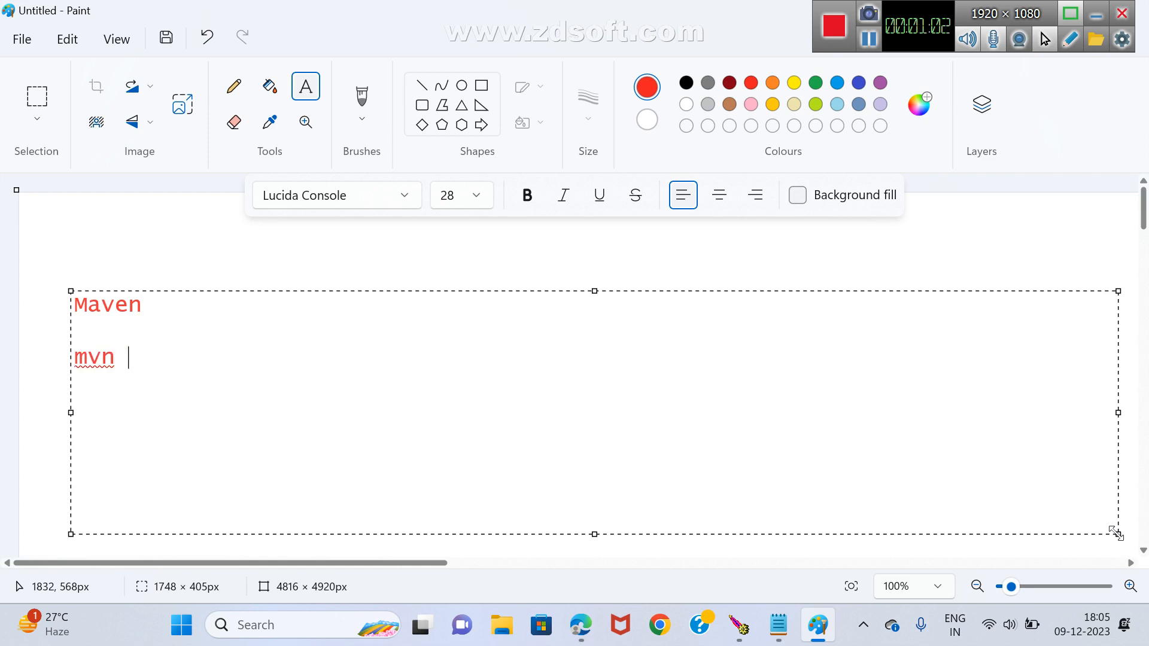
text(deploy)
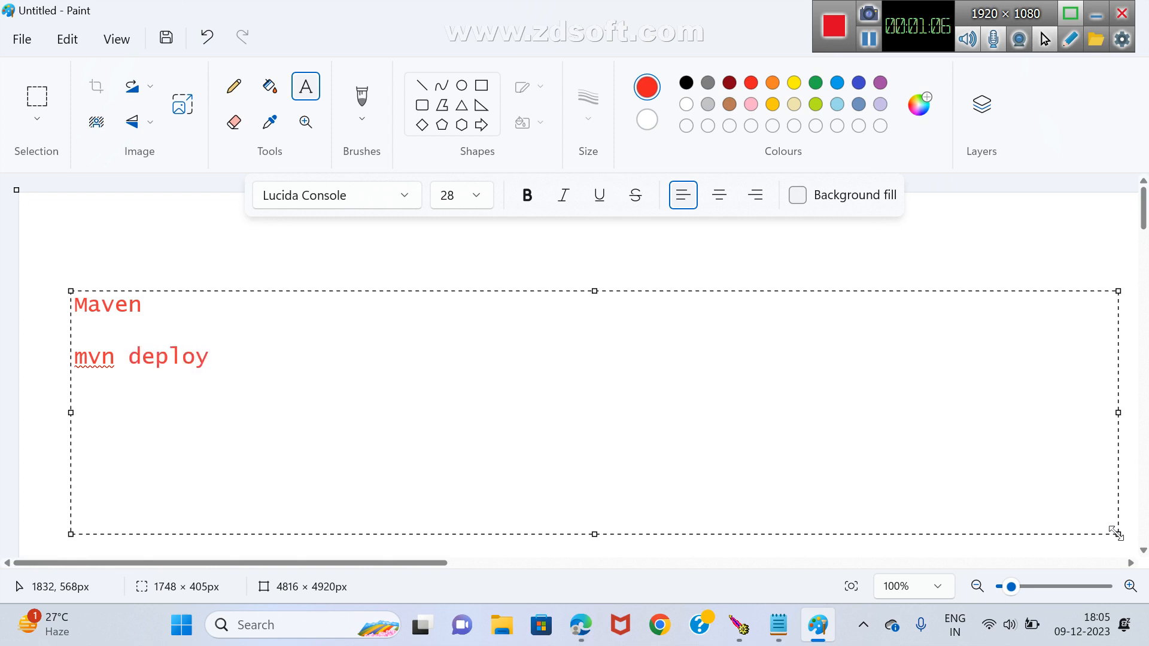
text(->)
mouse_move(819, 626)
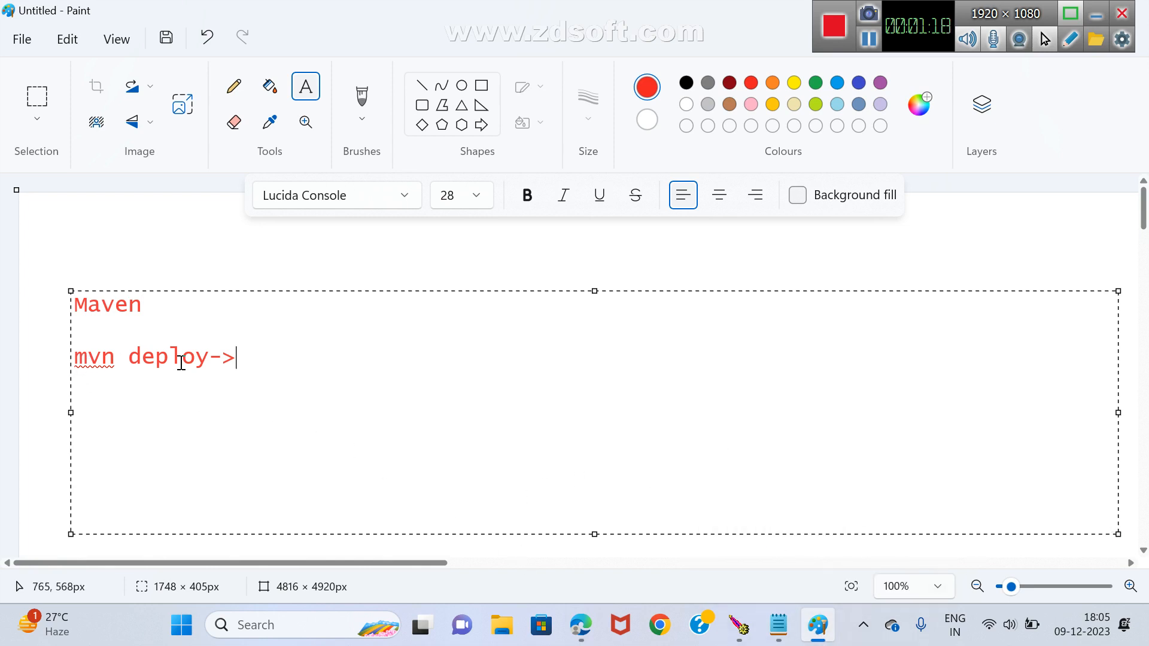
Insert the line "mvn install->" between "Maven" and "mvn deploy->" in the text box.
click(167, 335)
text(v)
key(BackSpace)
text(m)
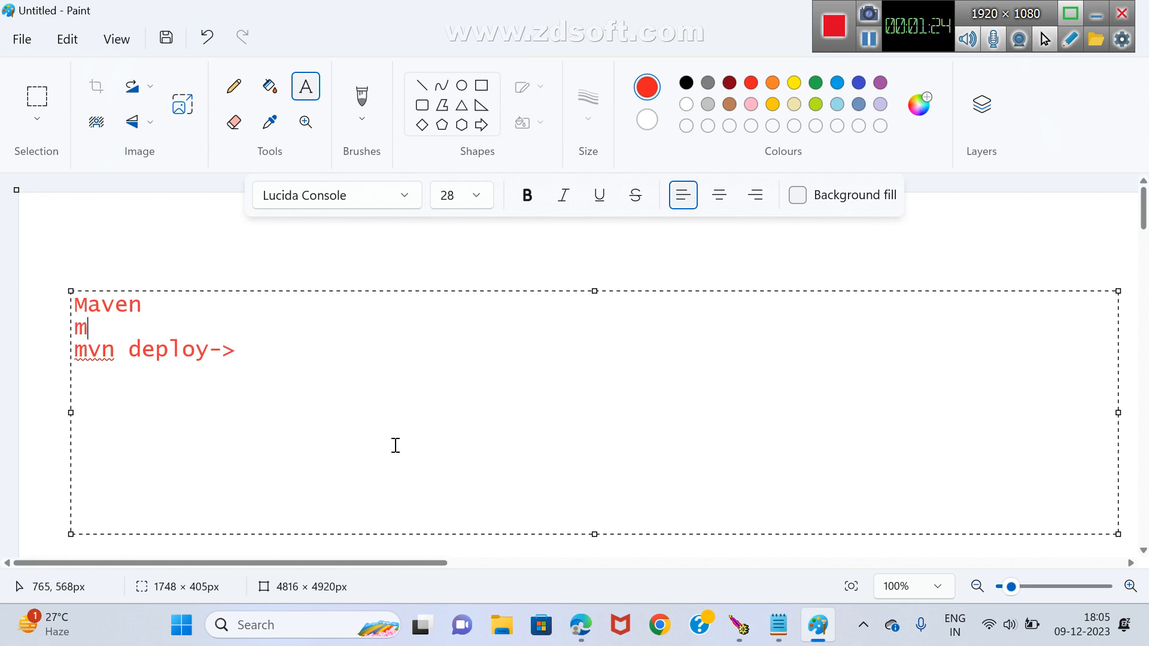
text(vn install->)
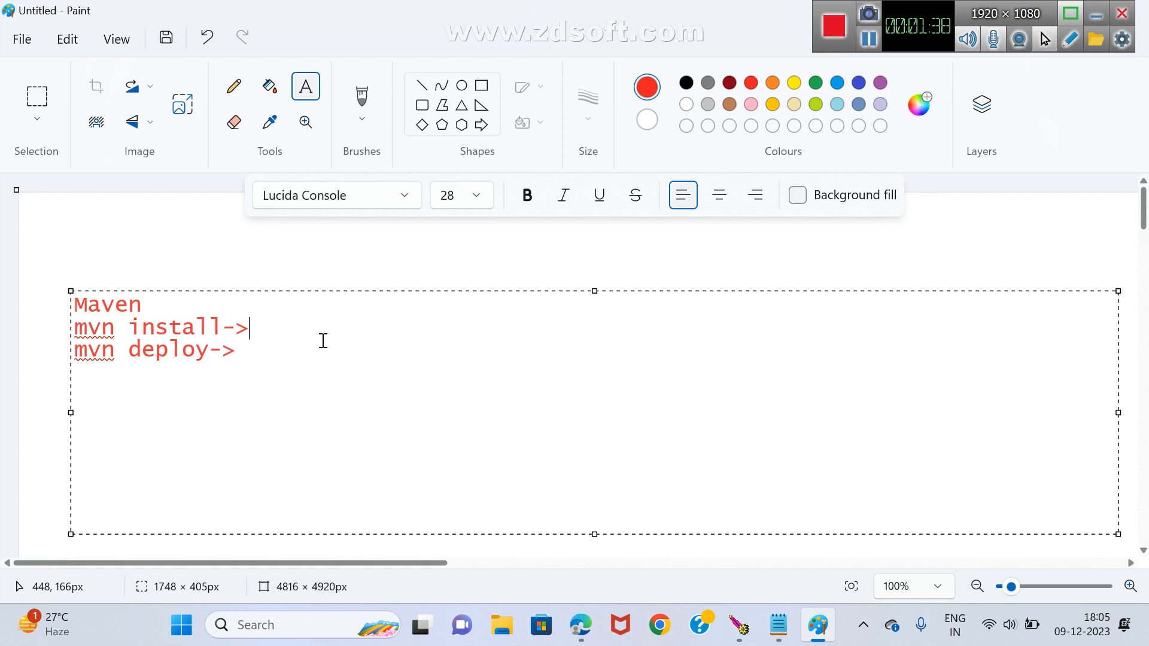
Complete the mvn install line with "artifact will store in local repo(.m2) folder".
text(artiv)
key(BackSpace)
text(fact )
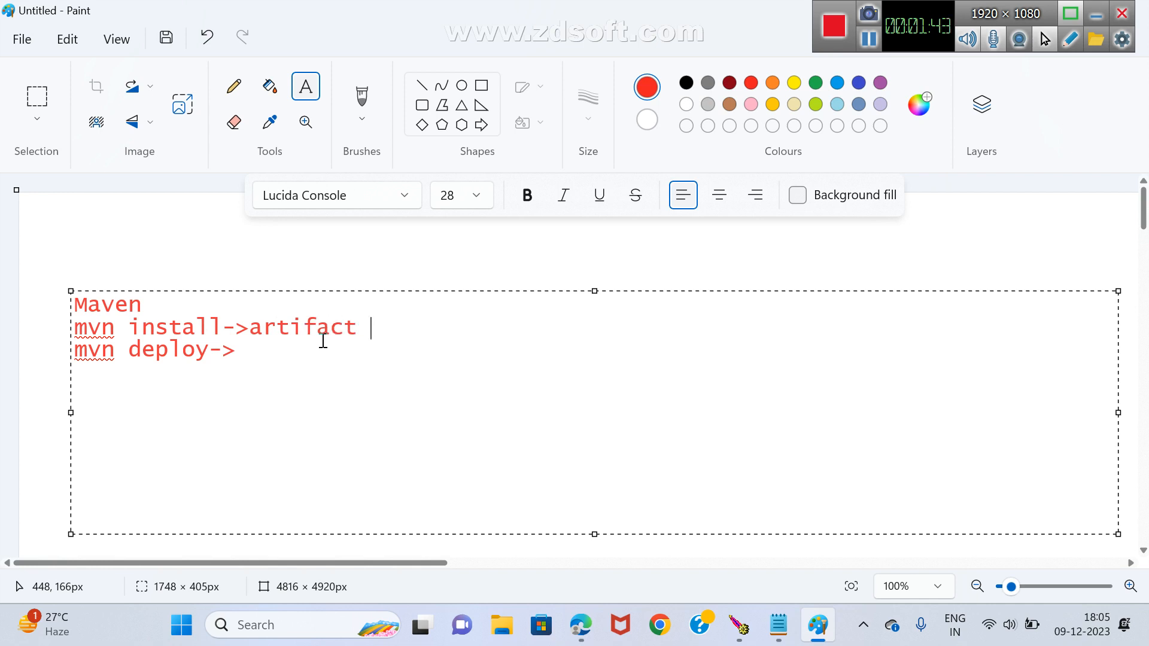
text(will store)
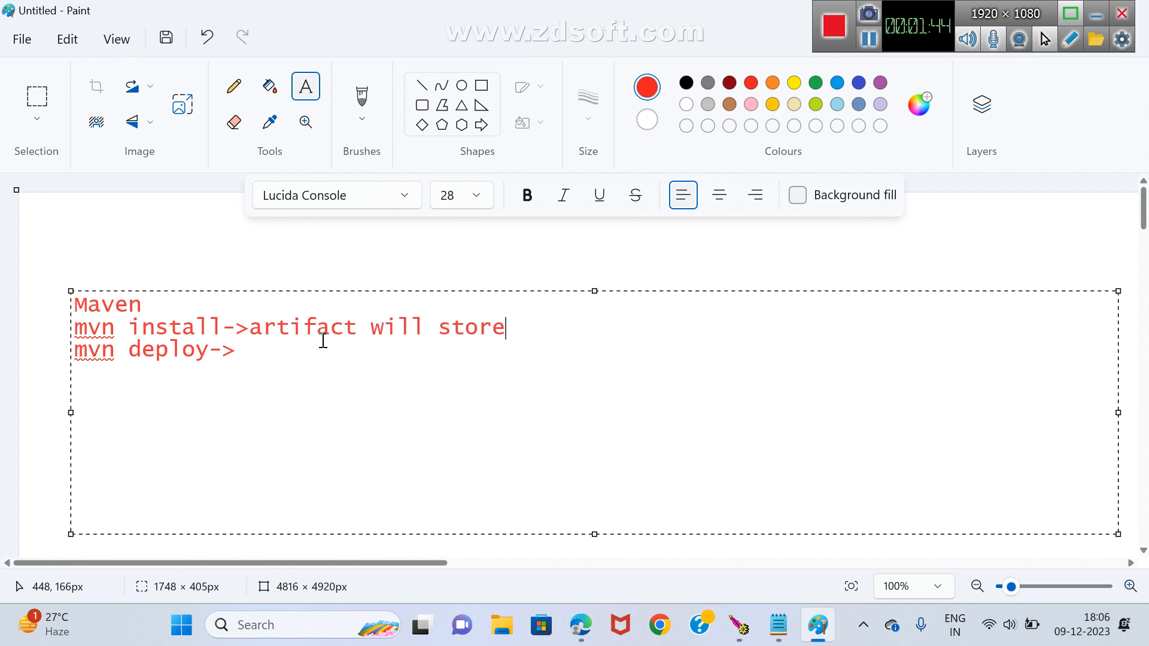
text( in local)
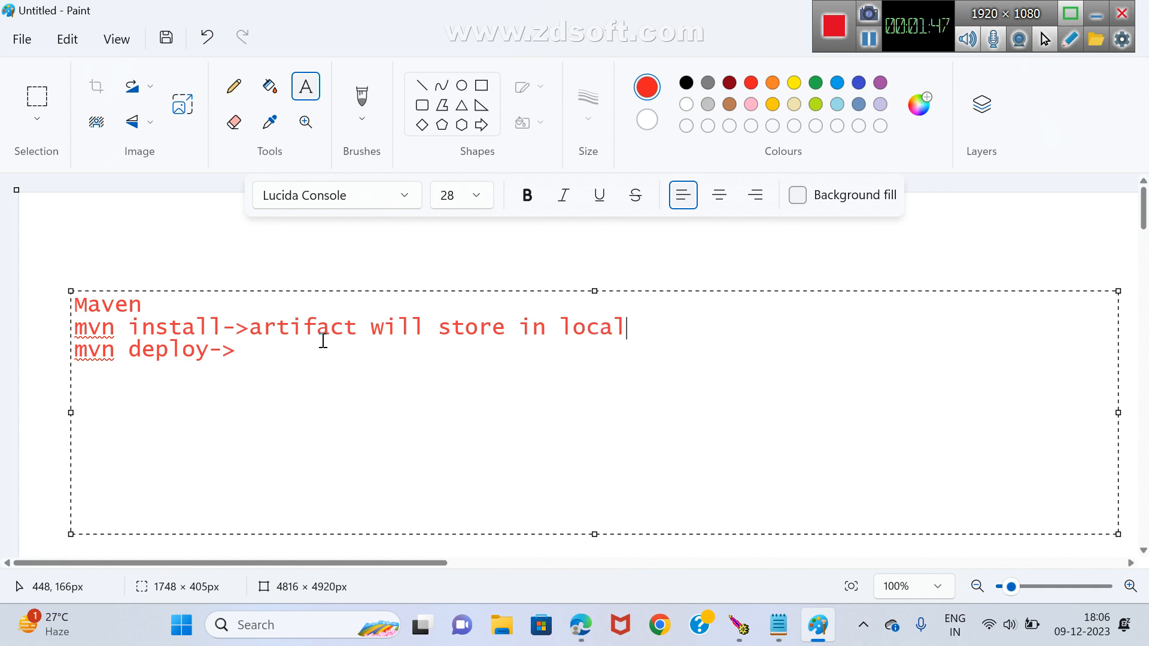
text( repo()
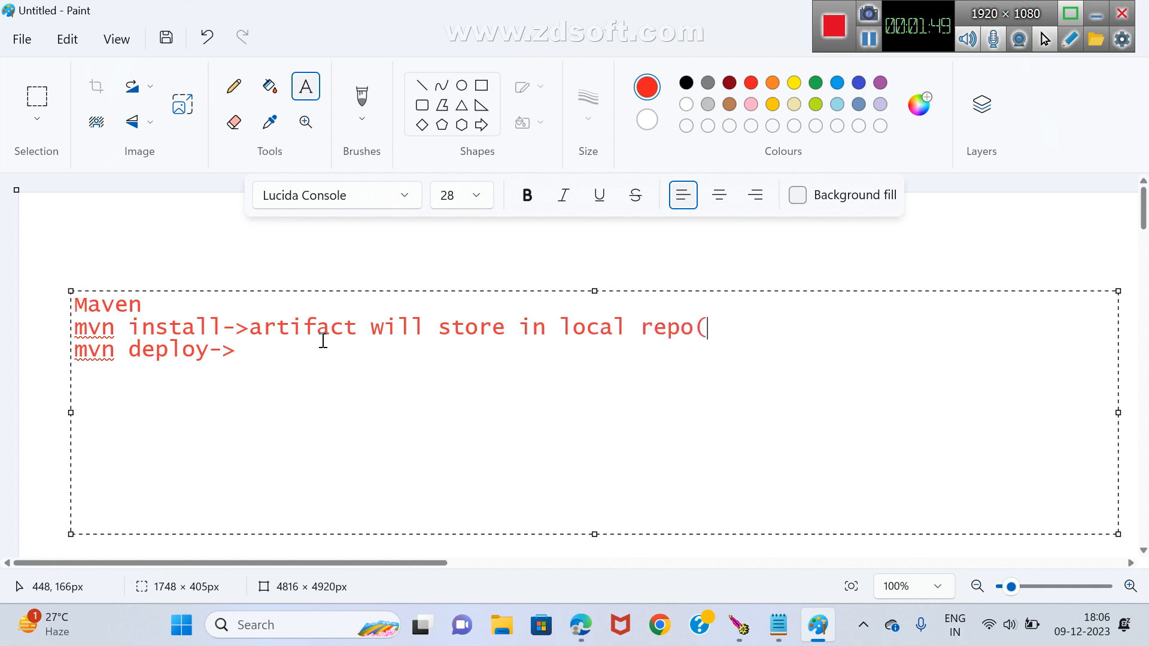
text(.m2) folo)
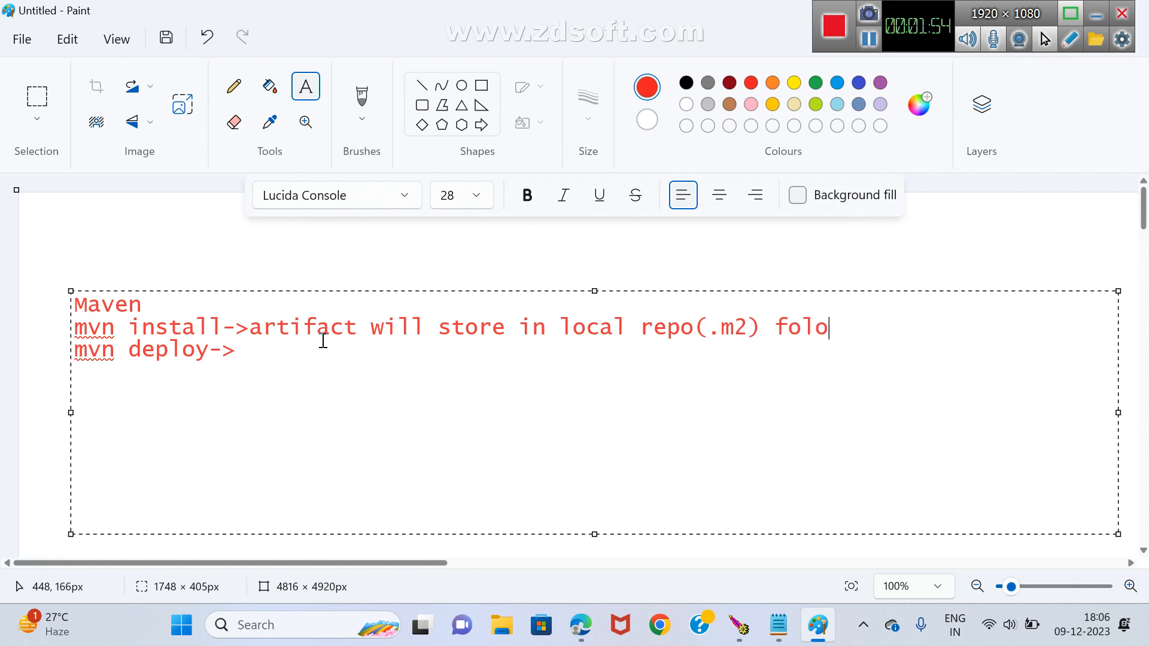
key(BackSpace)
text(der)
Open a Command Prompt, switch it to the D: drive and maximize its window.
key(super+r)
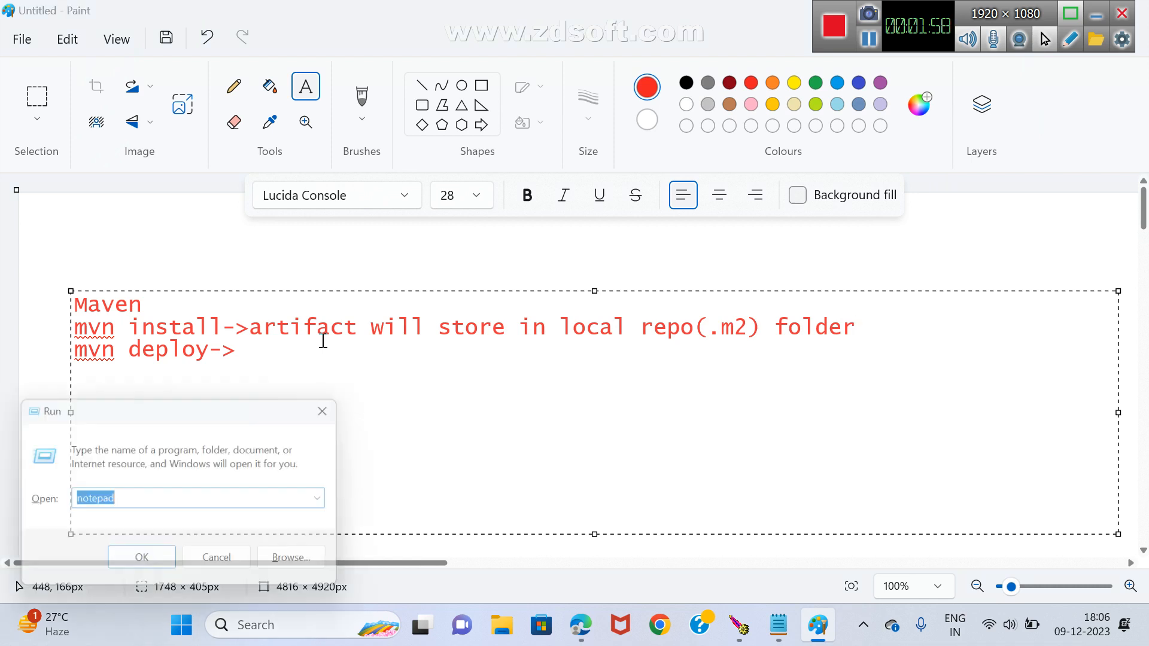
text(cmd)
key(Return)
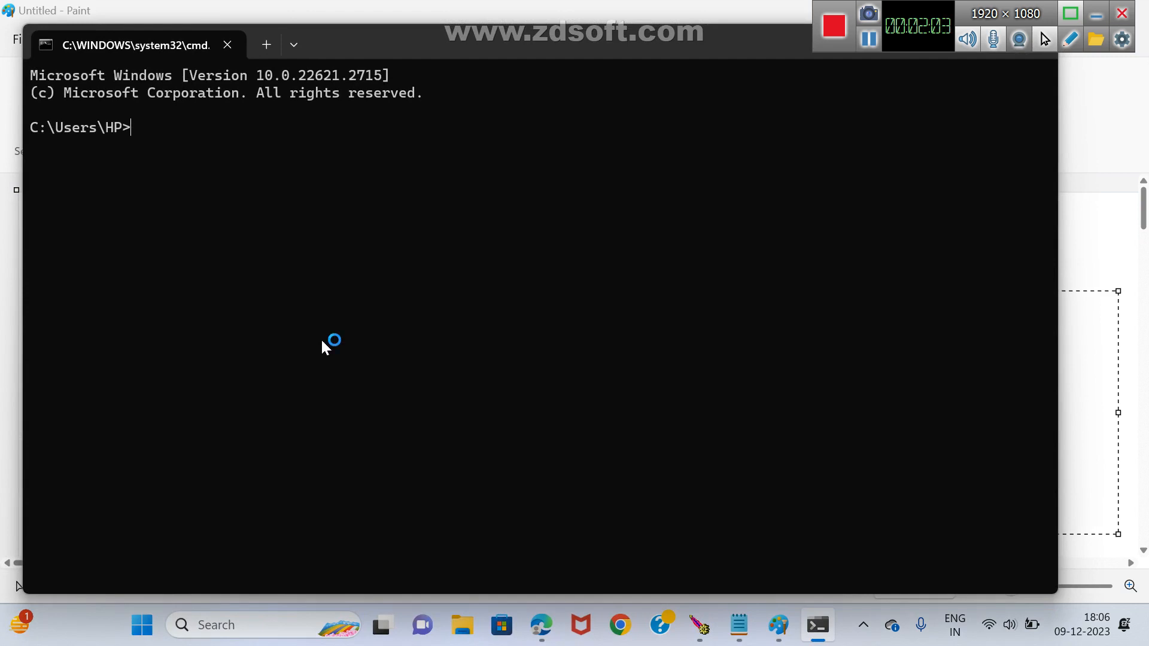
text(d:)
key(Return)
double_click(544, 40)
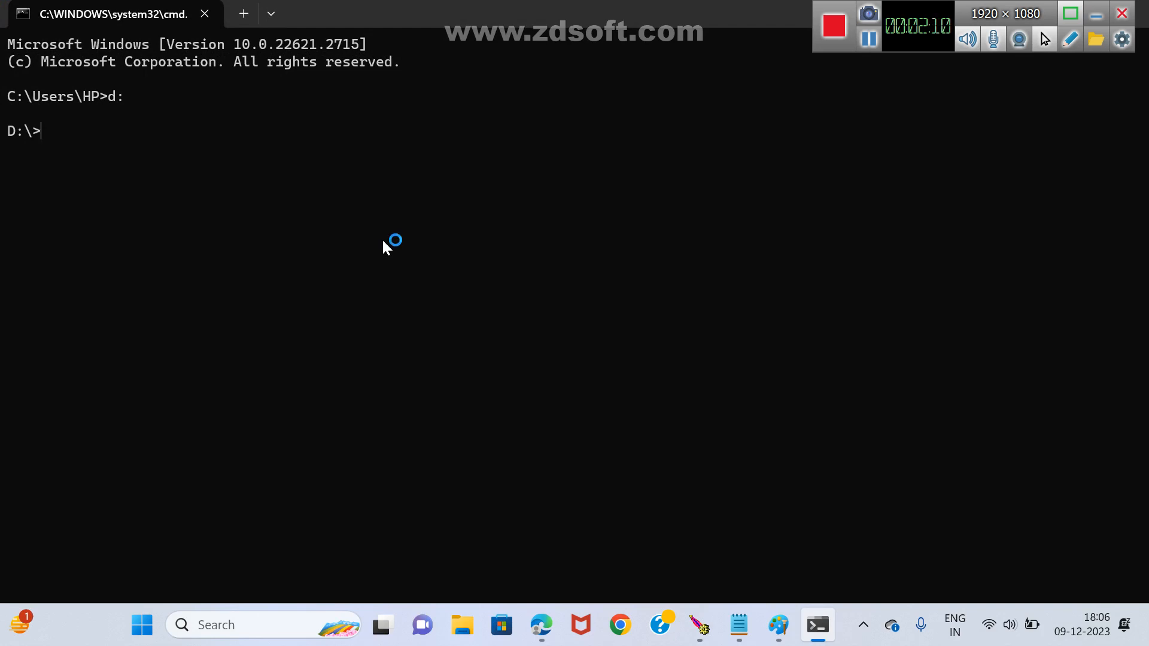
Change into the lakweb folder and list its contents.
text(cd lakweb)
key(Return)
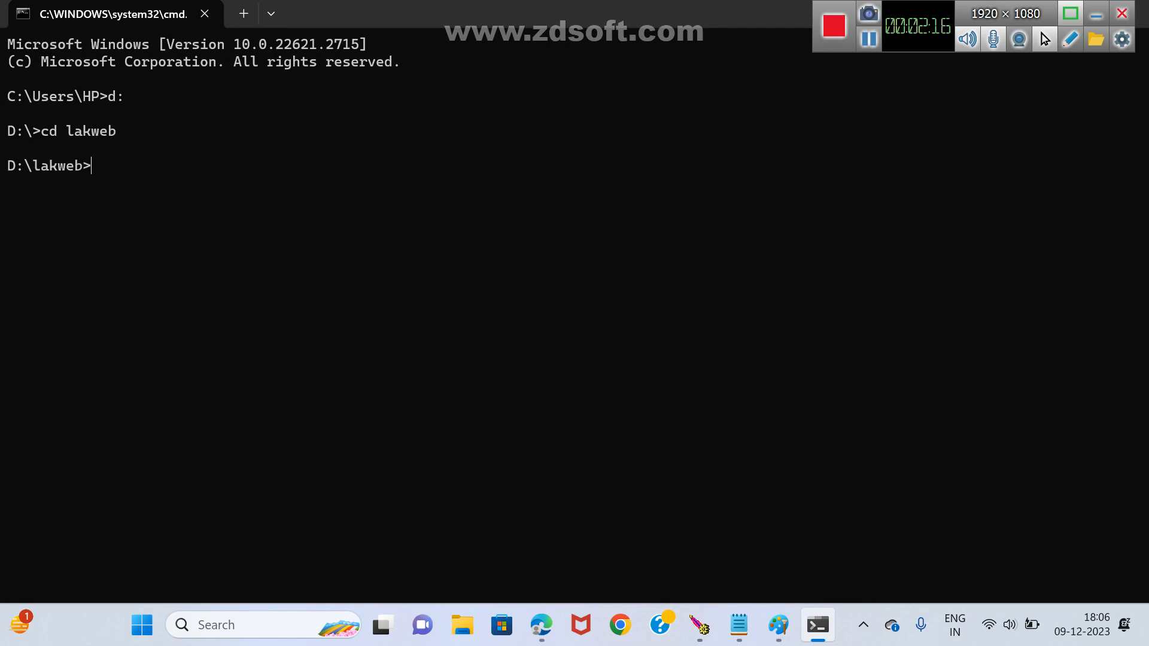
text(dir)
key(Return)
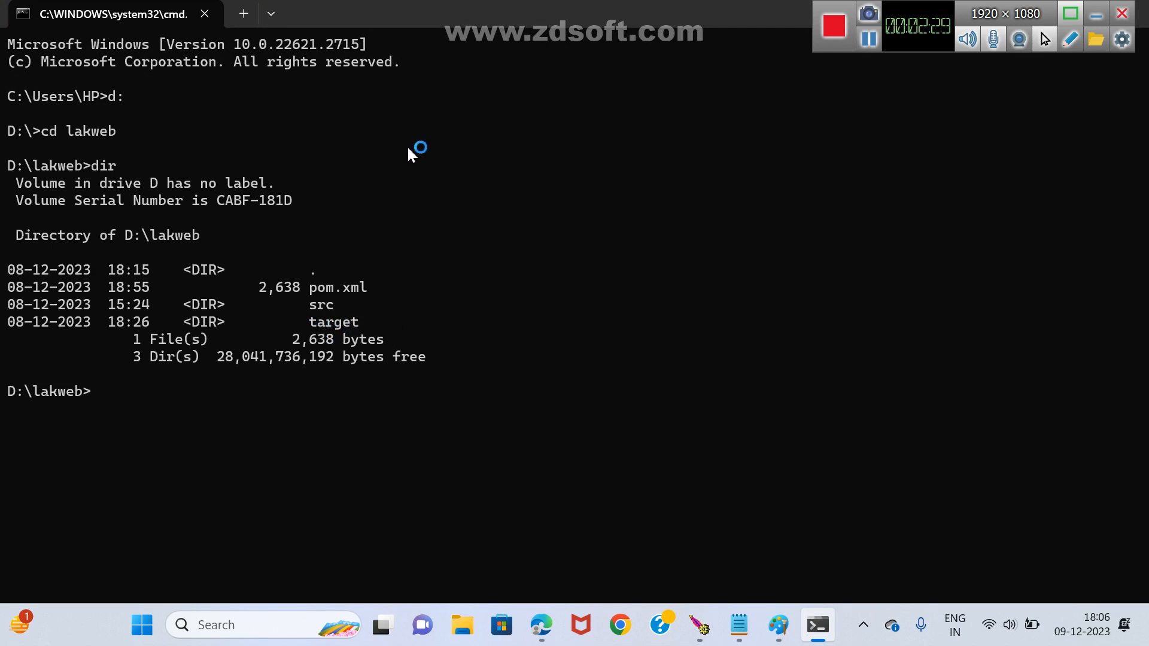
Clear the console and list the lakweb folder's contents again in larger text.
ctrl+scroll(332, 335, up, 3)
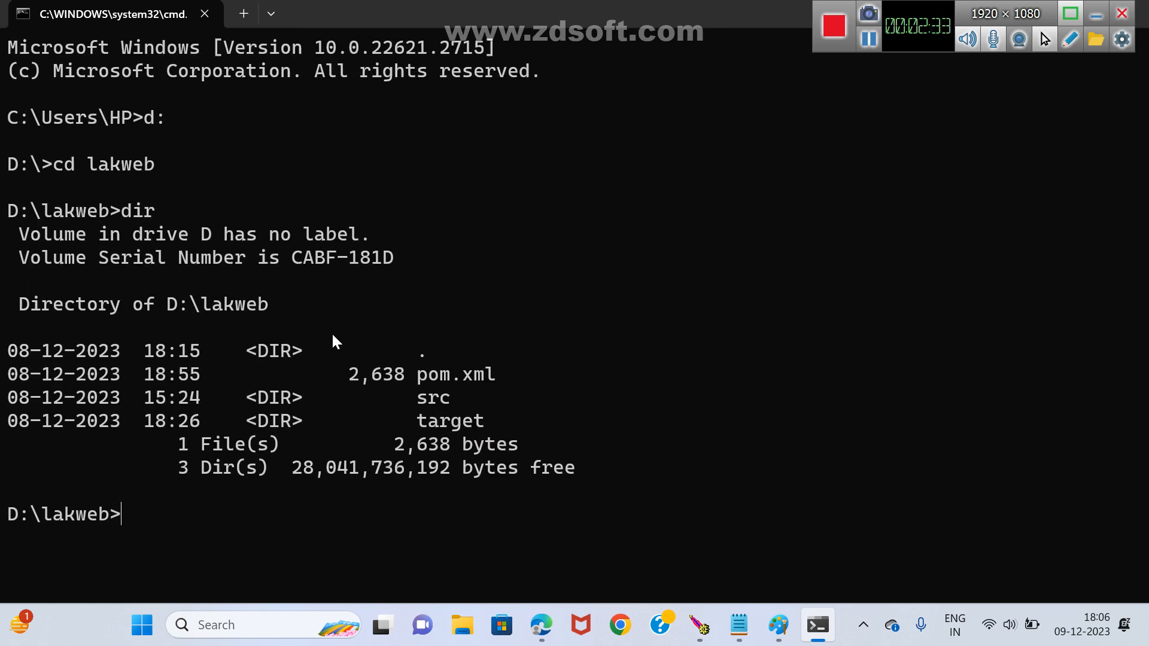
text(cls)
key(Return)
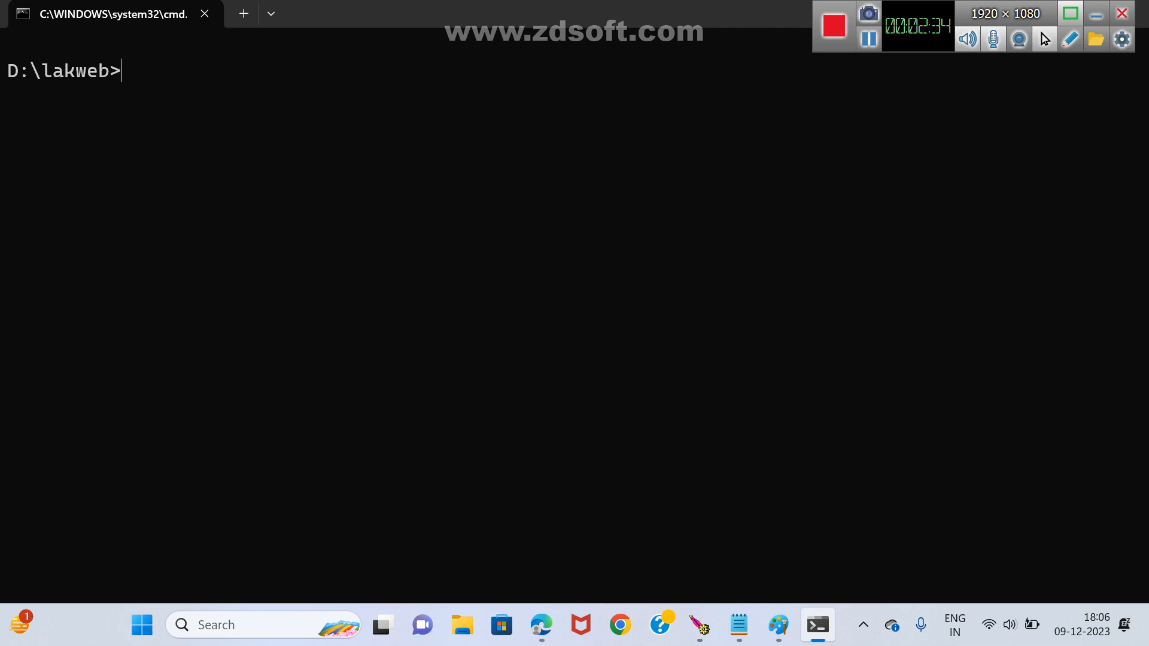
text(dir)
key(Return)
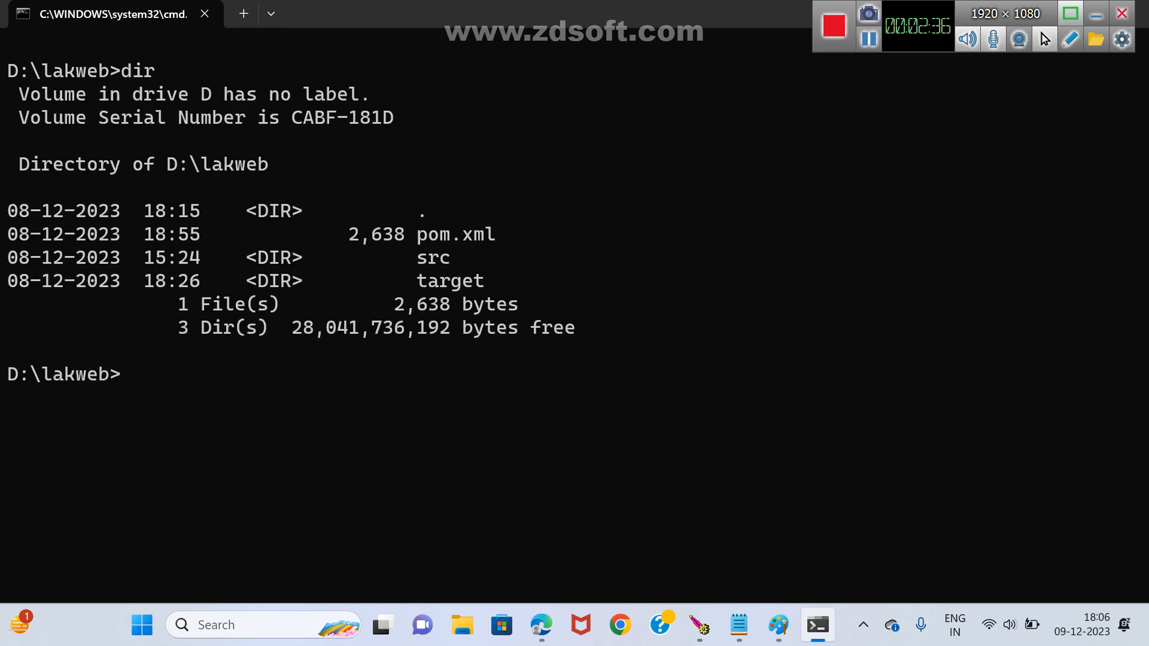
Run mvn clean on the lakweb project and list the folder's contents.
text(mvn clean)
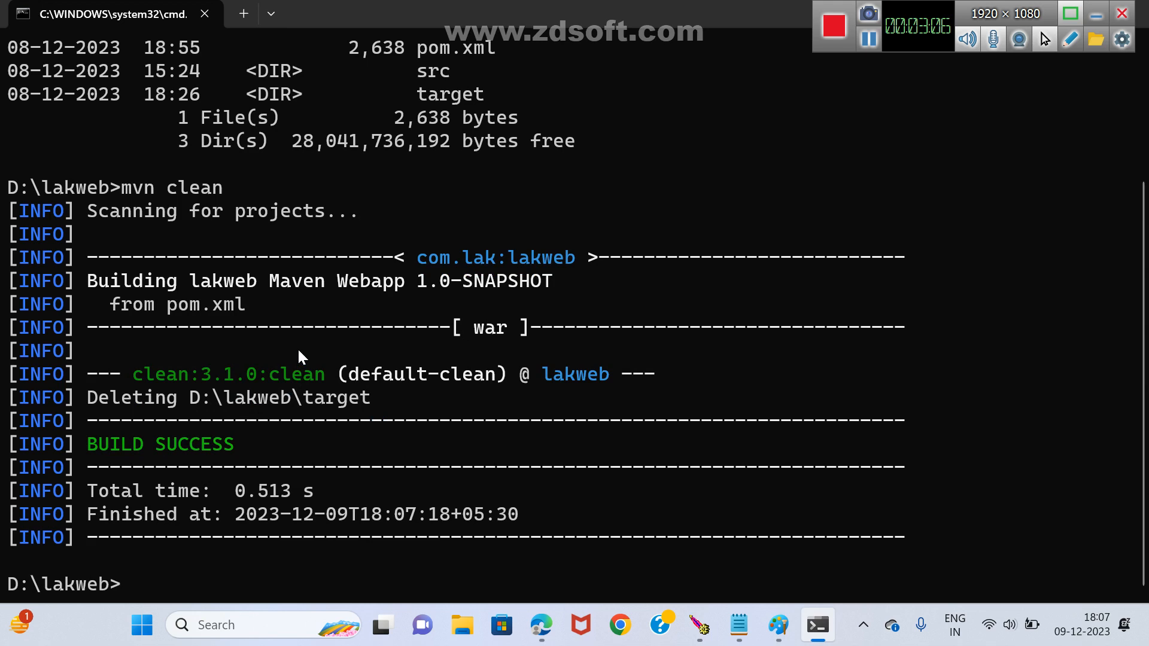
text(dir)
key(Return)
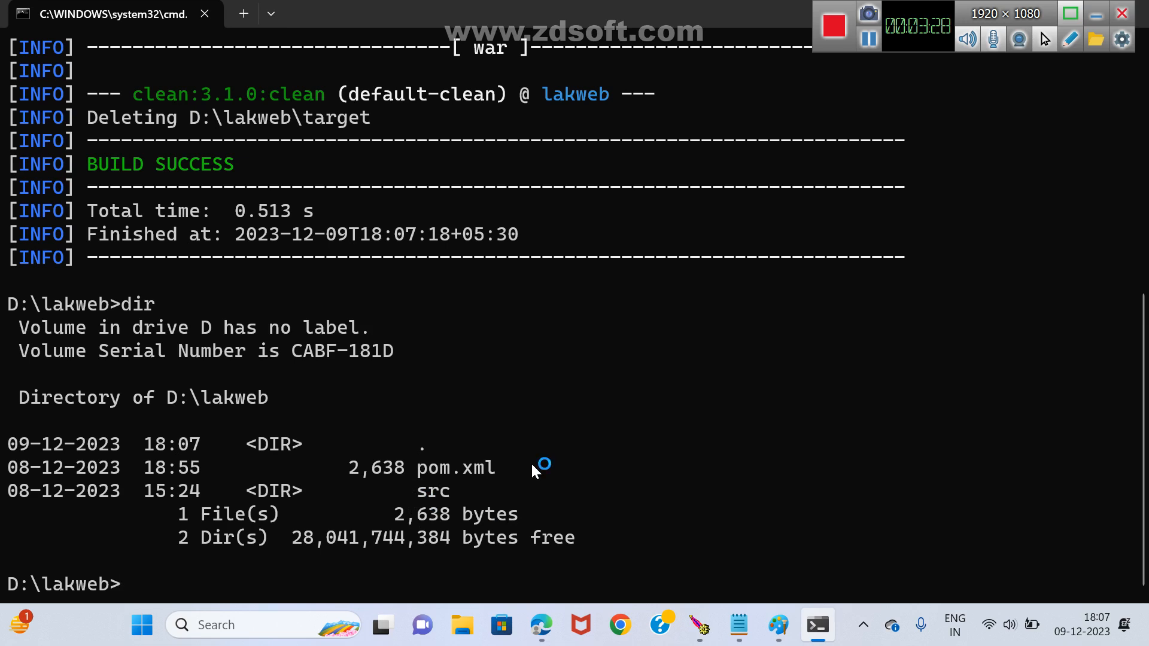
Display the lakweb folder structure with its files using tree /f.
key(BackSpace)
text(tree /f)
key(Return)
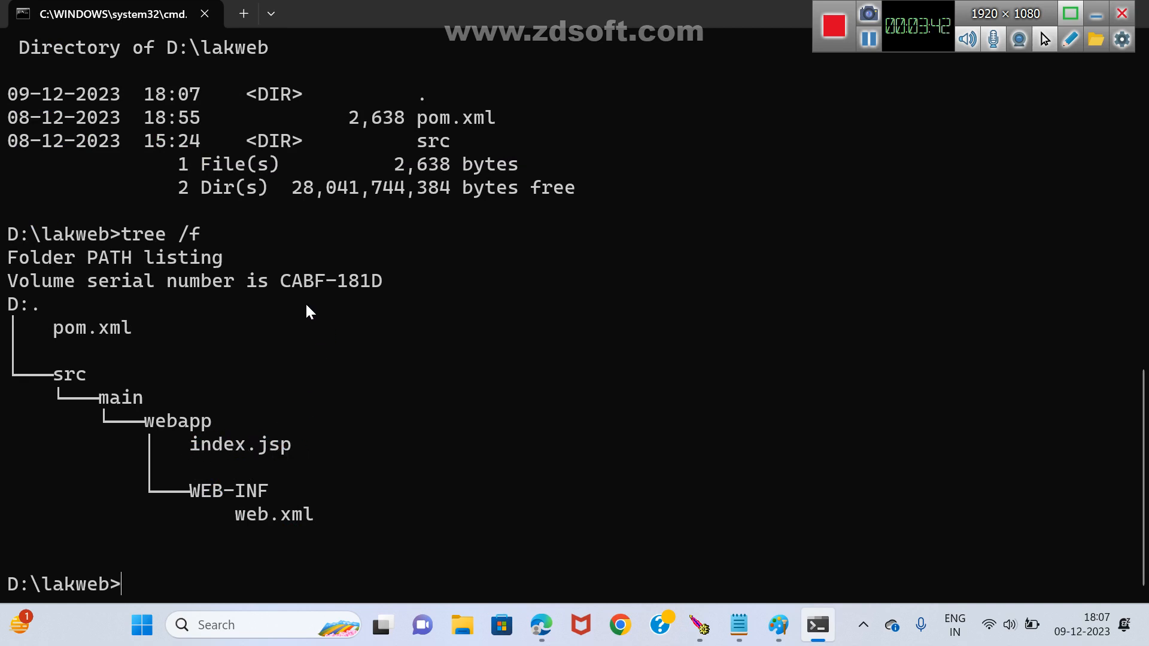
Change through src and main into the webapp folder and list its contents.
text(cd src)
key(Return)
text(cd )
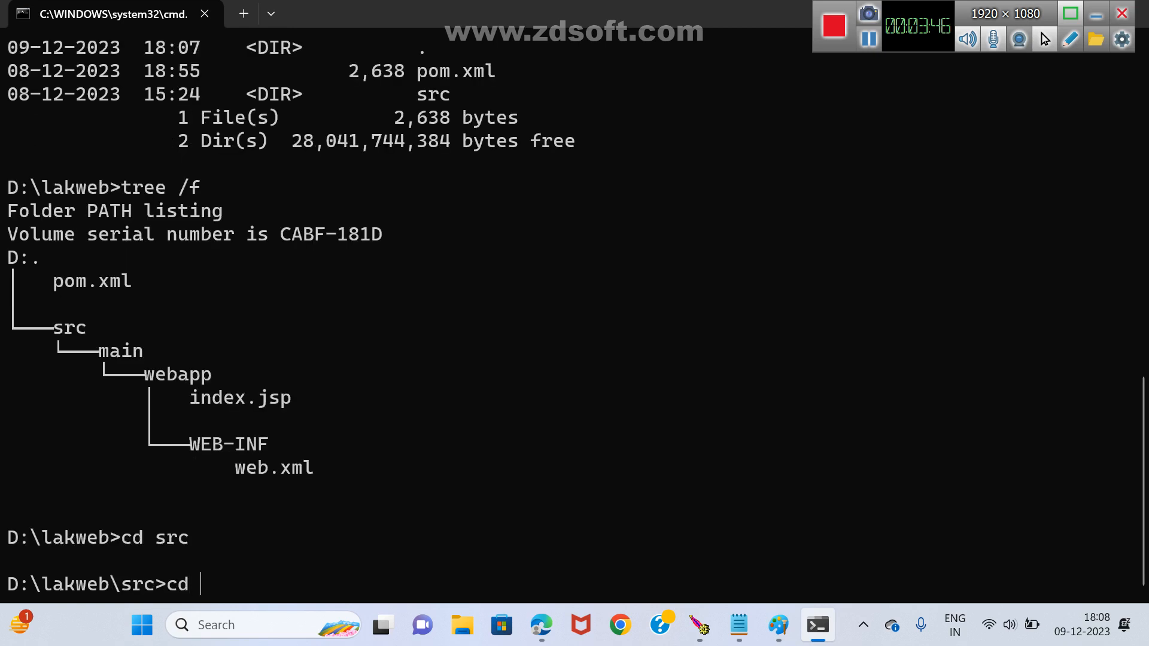
text(main)
key(Return)
text(cd webapp)
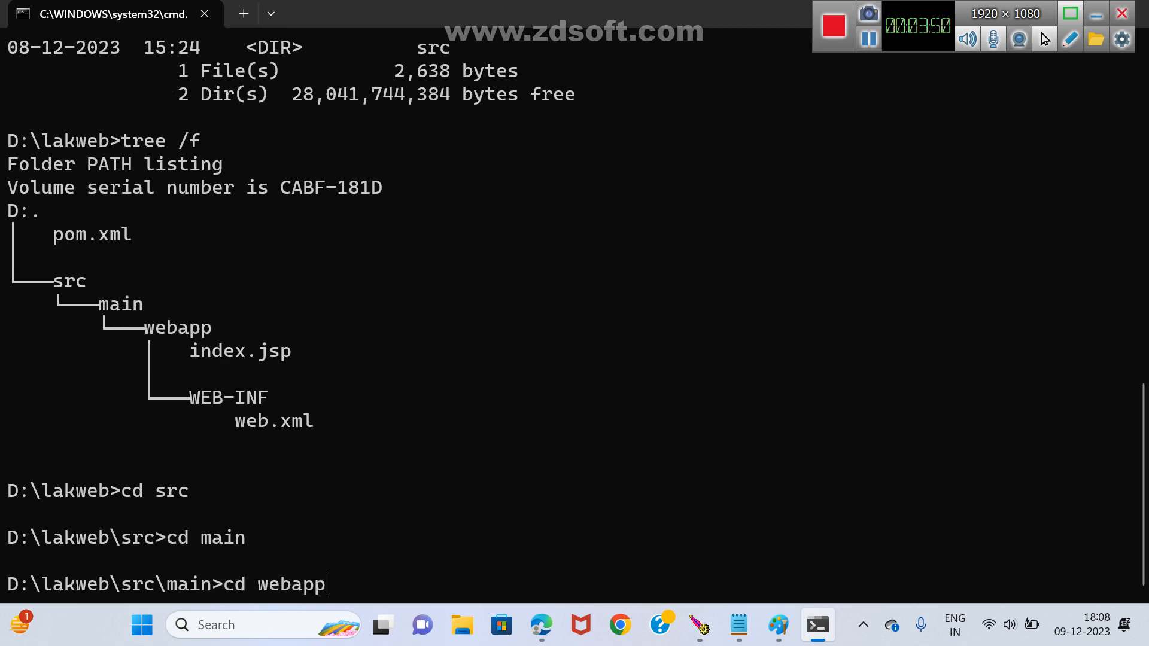
key(Return)
text(dir)
key(Return)
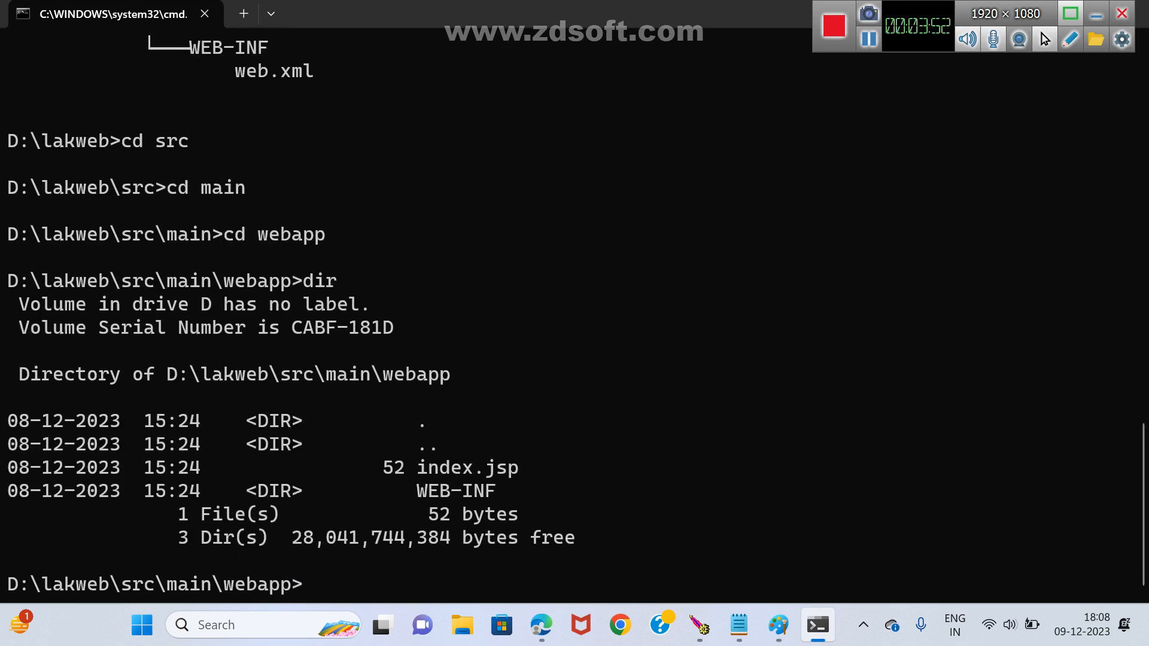
Open index.jsp from the webapp folder in Notepad and maximize its window.
text(notepad in)
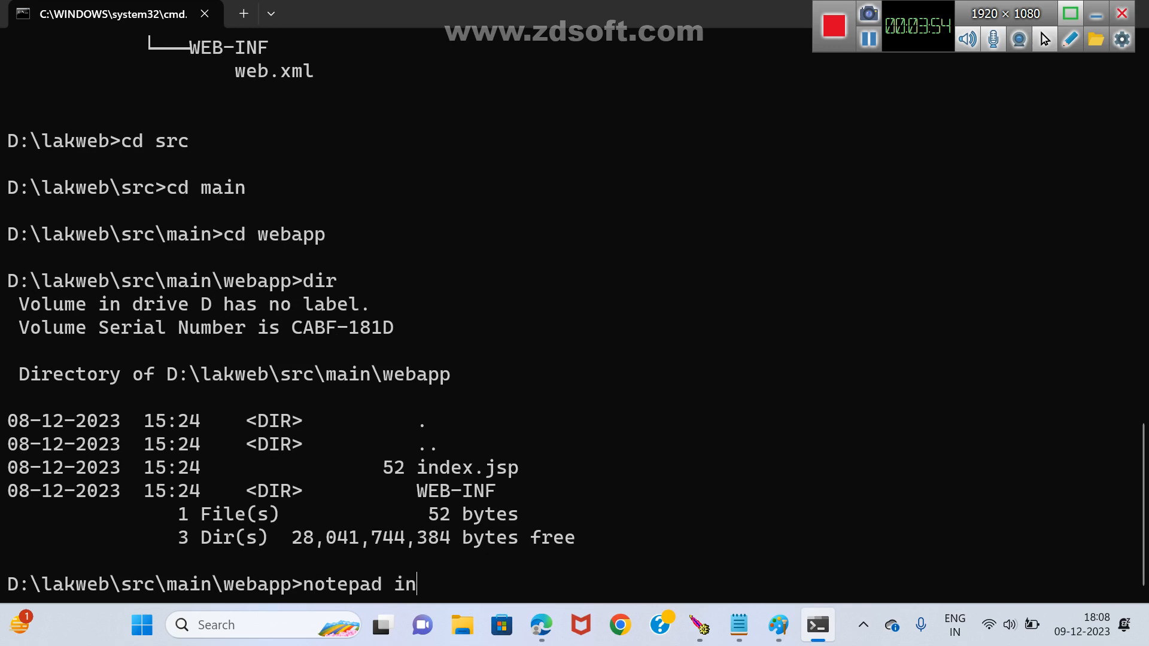
text(de)
key(Tab)
key(Return)
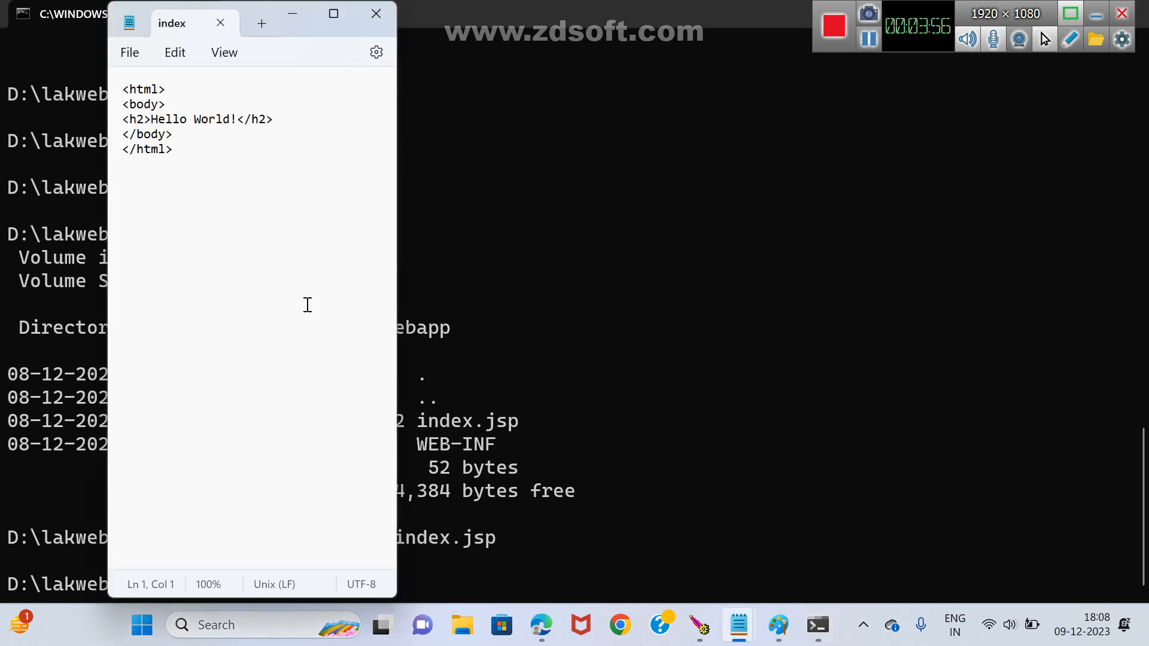
click(333, 13)
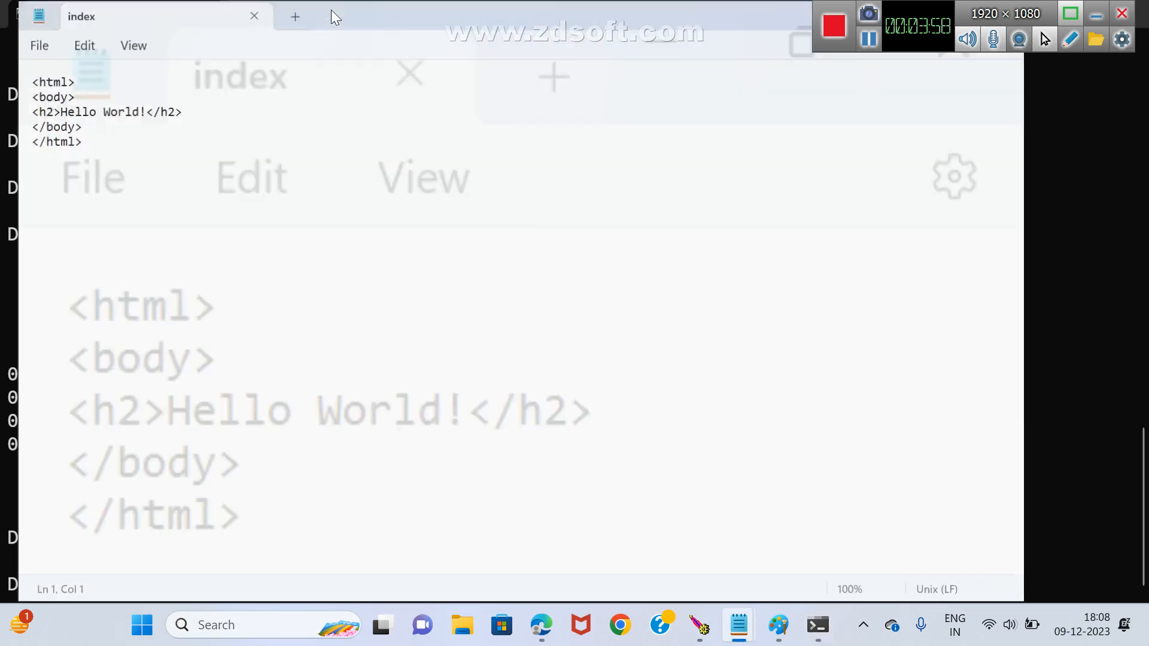
Add the lines ".html" and ".jsp" below the closing html tag in index.jsp, separated by blank lines.
click(119, 144)
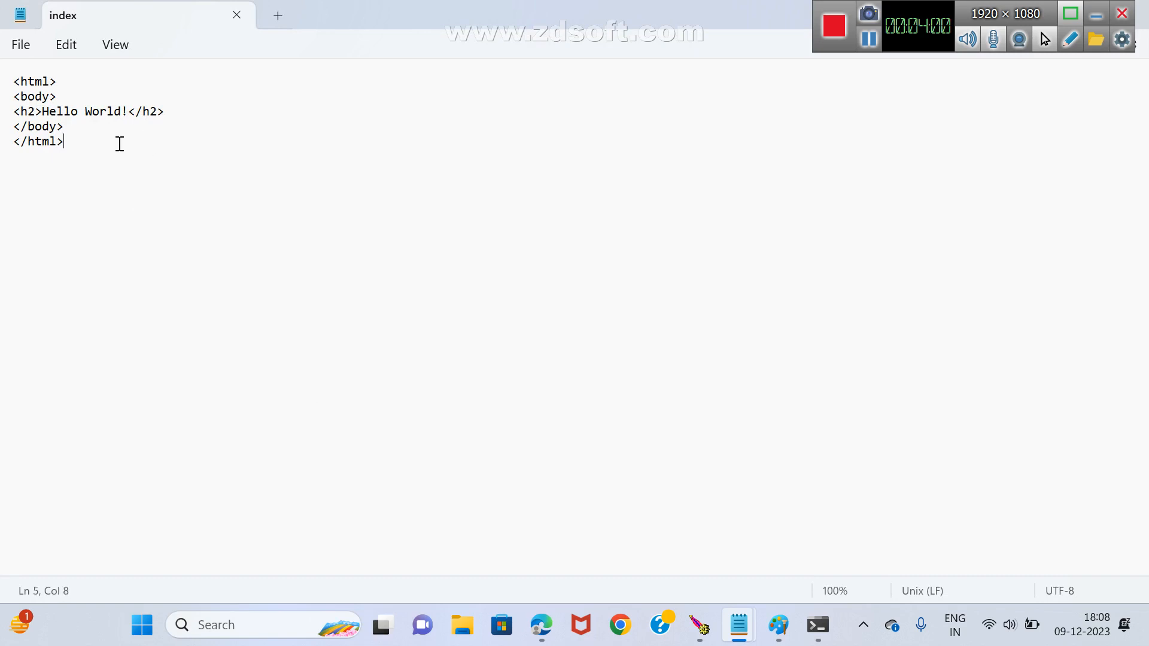
key(Return)
key(Return)
key(Return)
text(.html)
key(Return)
key(Return)
key(Return)
text(.jsp)
key(Up)
key(Up)
key(Up)
key(Down)
key(Down)
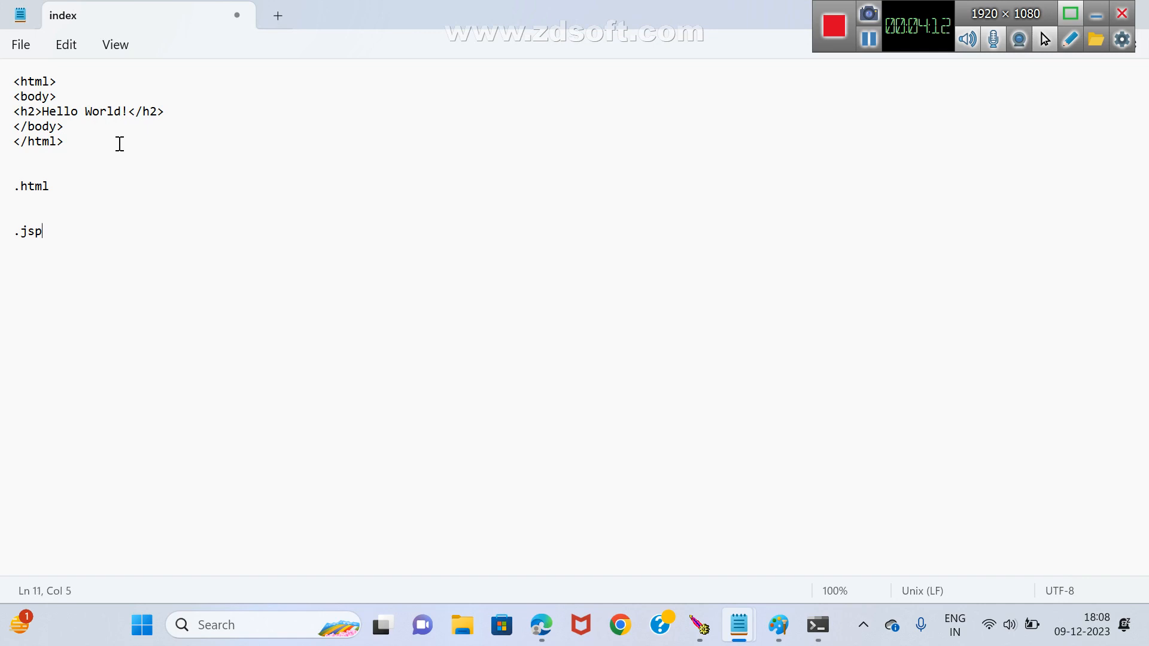
Append "->web page" to the .html line in index.jsp.
key(Up)
key(Up)
text(->web page)
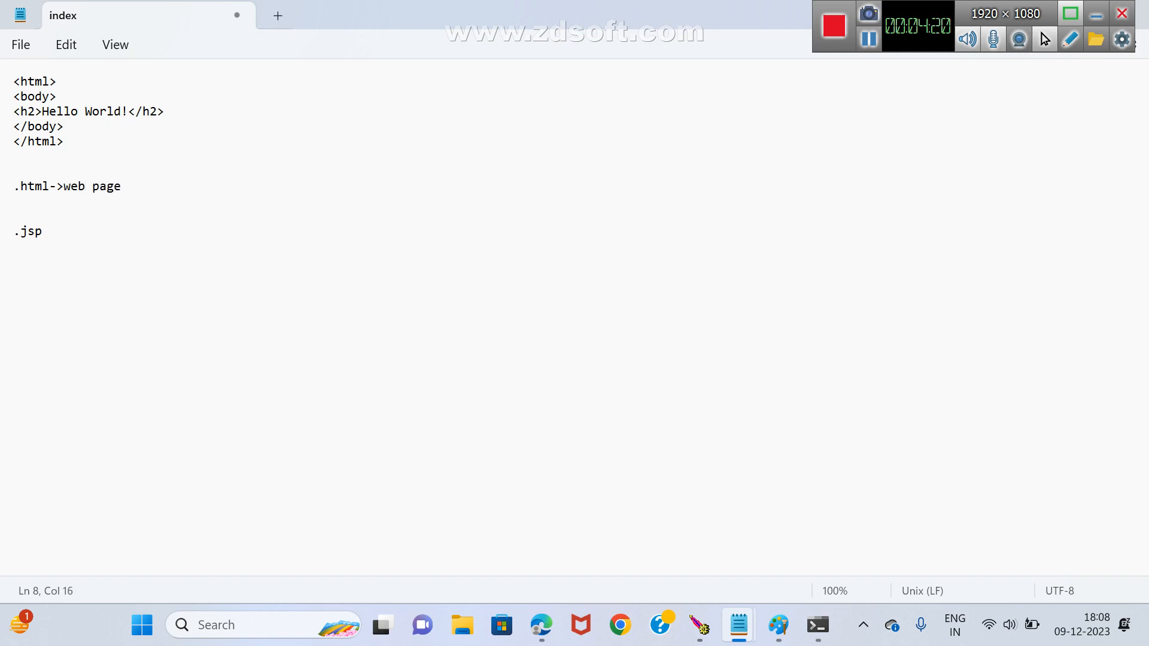
Append "-> web page" to the .jsp line in the notes.
key(Down)
key(Down)
key(End)
text(-> web)
key(BackSpace)
text(b page)
Insert the word "static" before "web page" in the .html note.
key(Up)
key(Up)
key(Left)
key(Left)
key(Left)
key(Left)
text(stati)
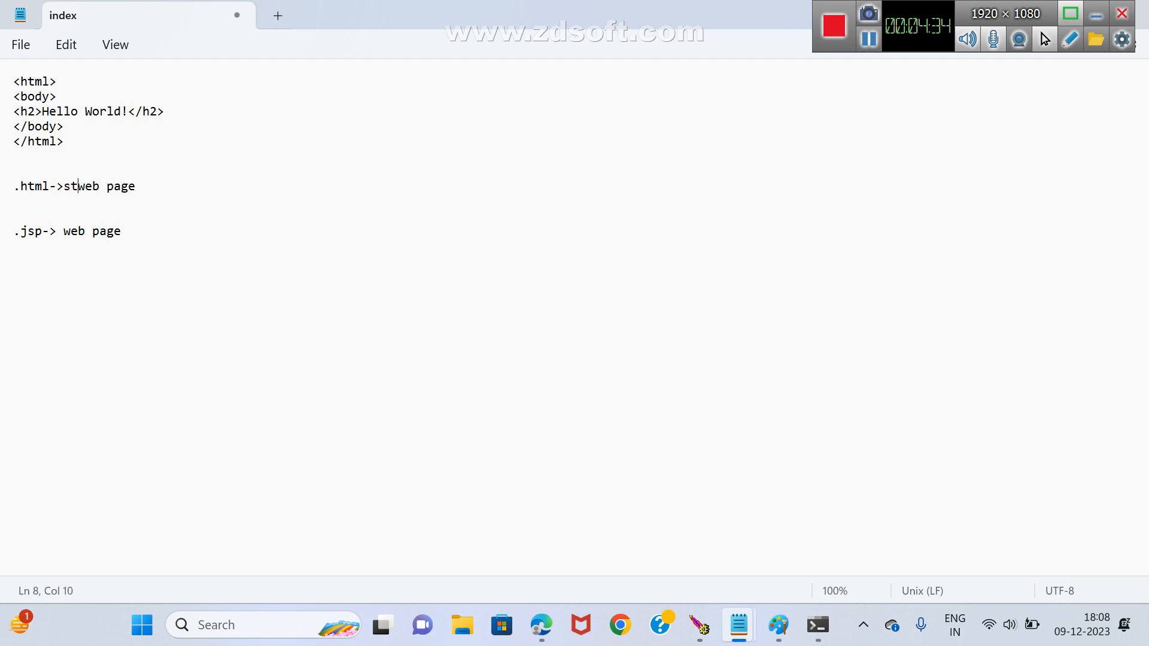
text(c)
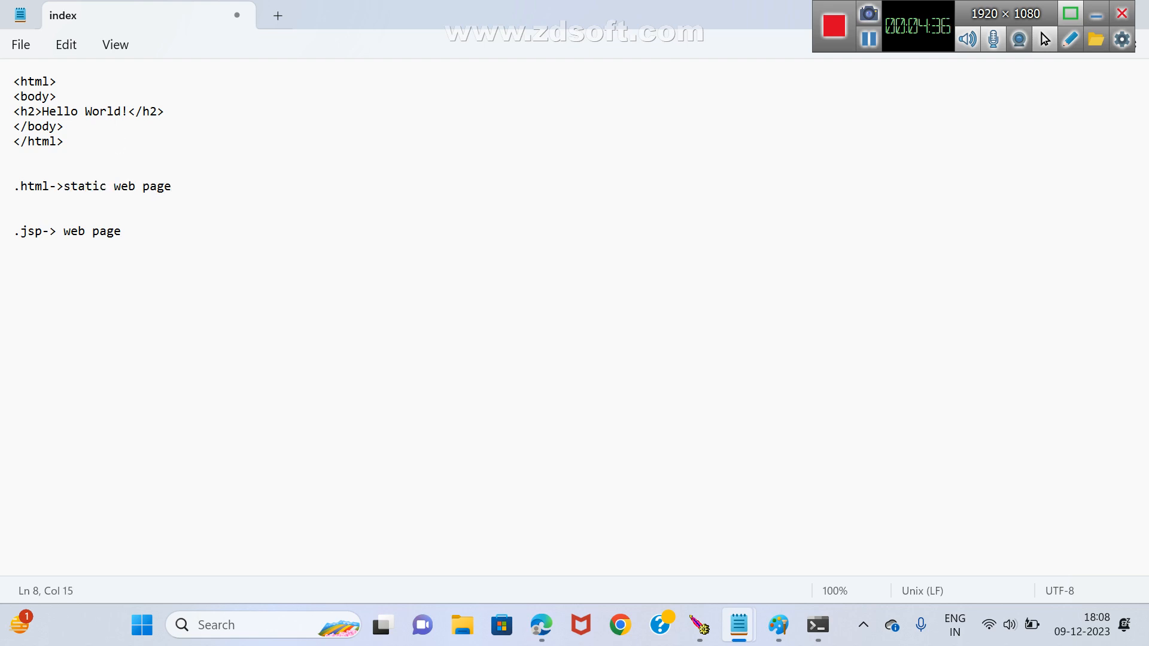
Insert the word "dynamic" before "web page" in the .jsp note.
key(Down)
key(Down)
key(Down)
key(Right)
key(Left)
key(Left)
key(Left)
key(Left)
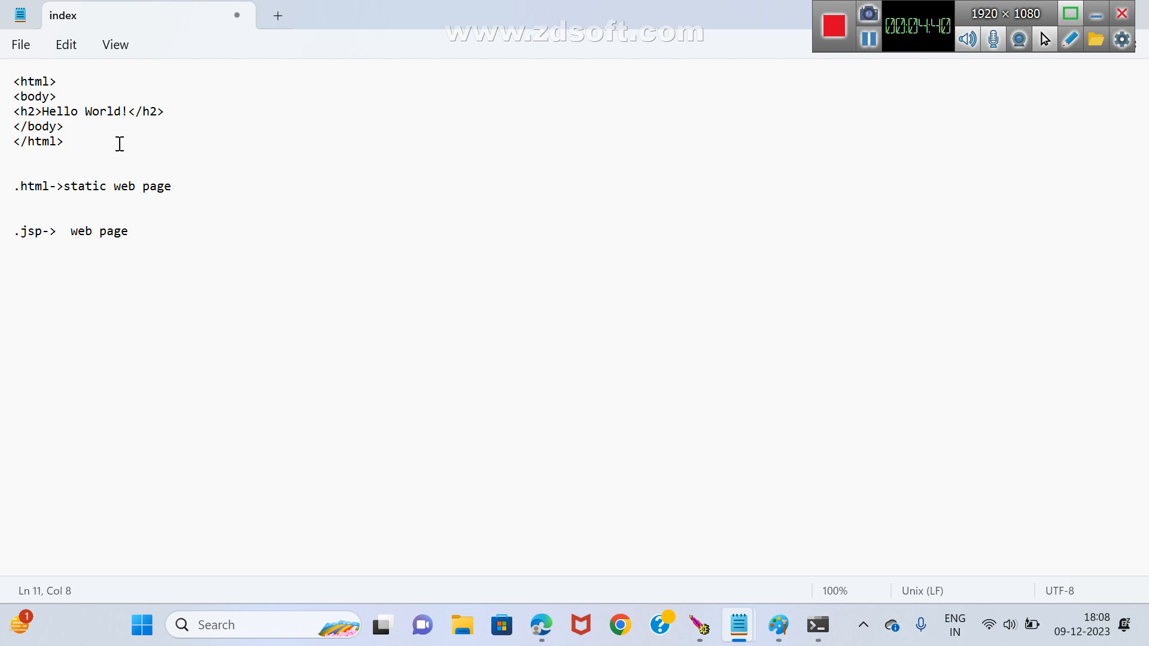
text(dynami)
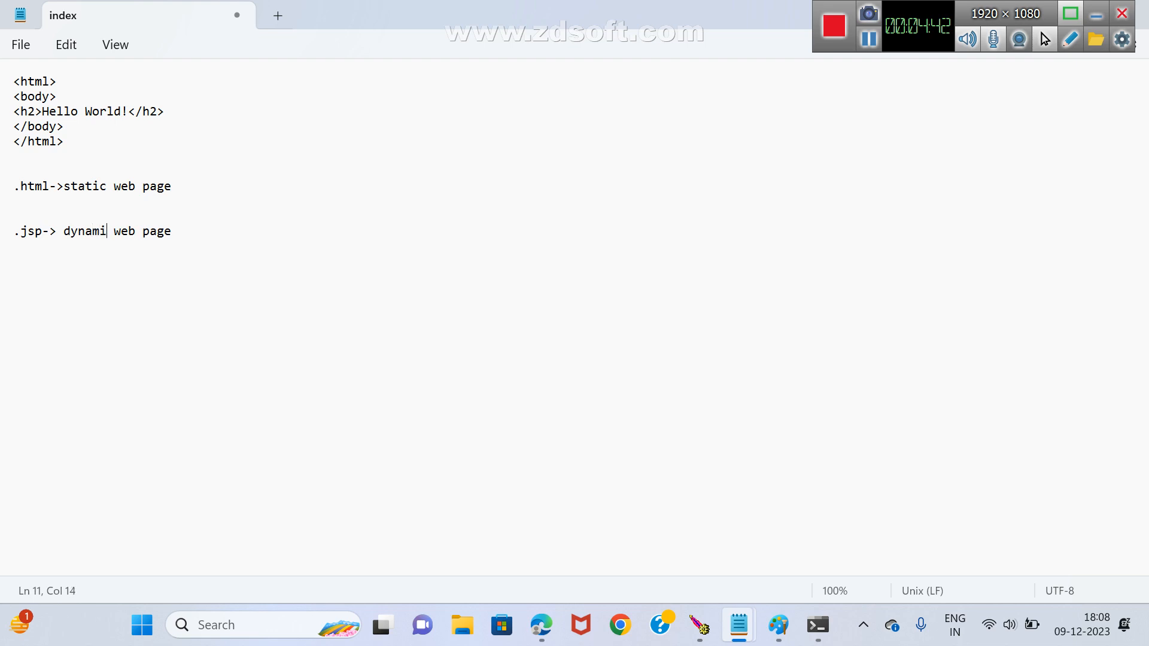
text(c)
Add an indented note "can support static code" below the .jsp line, separated by a blank line.
click(219, 228)
key(Return)
key(Return)
text(ca)
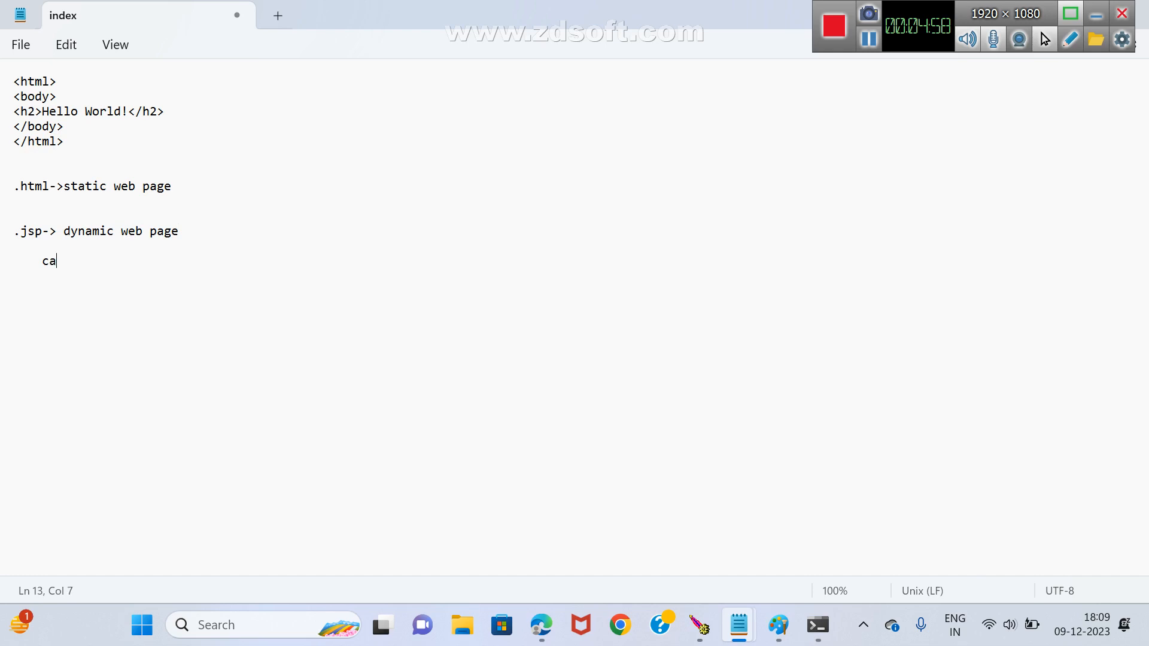
text(n support static code)
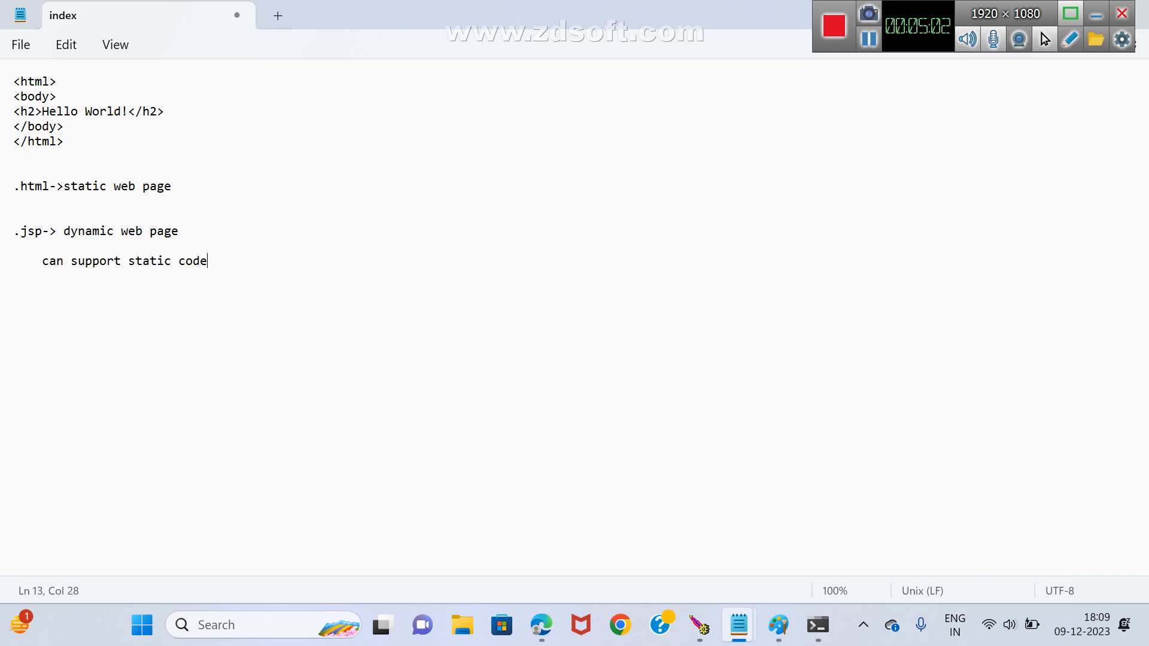
Add an extra blank line after the .html note and the note "java server pages" below the static code line.
click(185, 189)
key(Return)
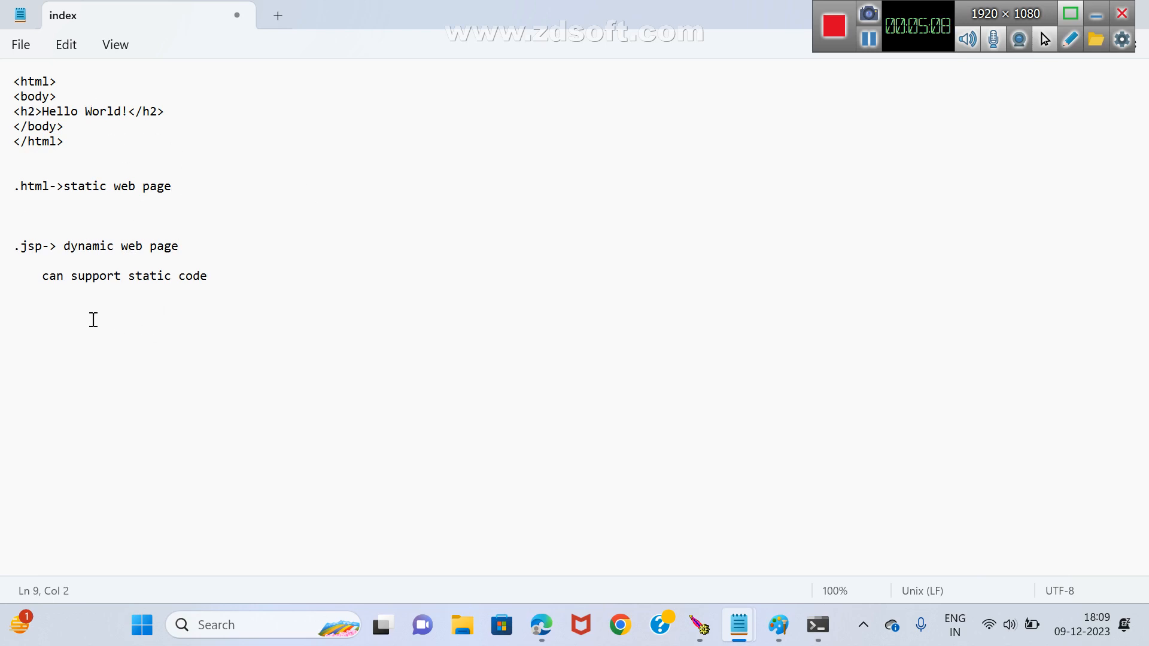
click(261, 284)
key(Return)
key(Return)
text(java s)
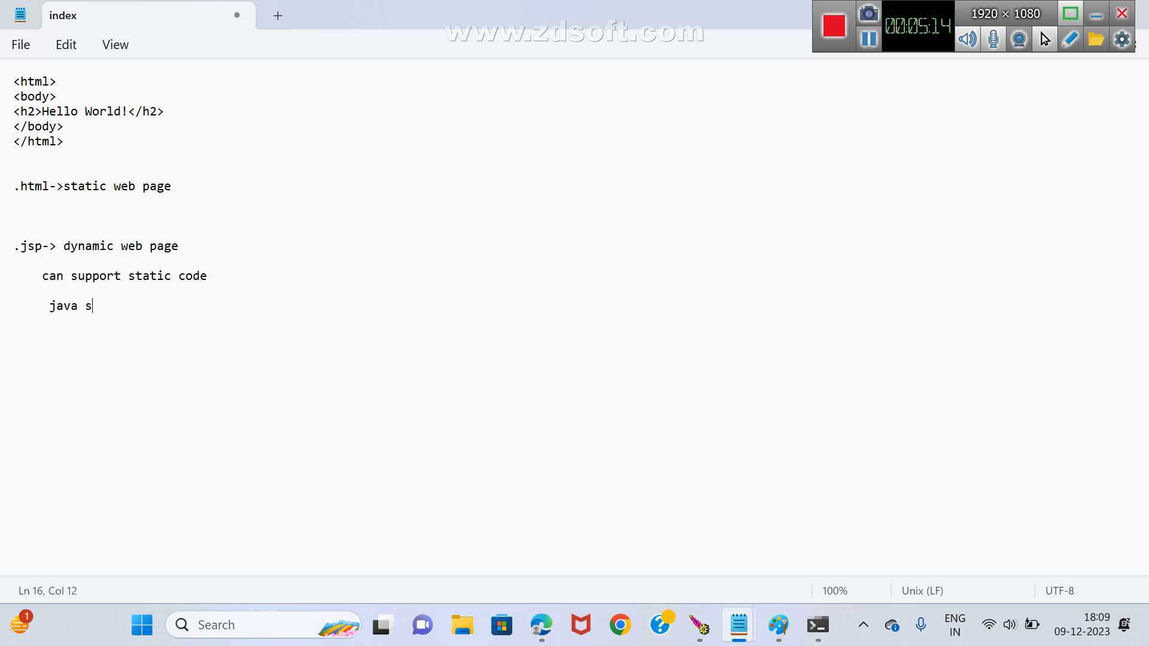
text(erver pages)
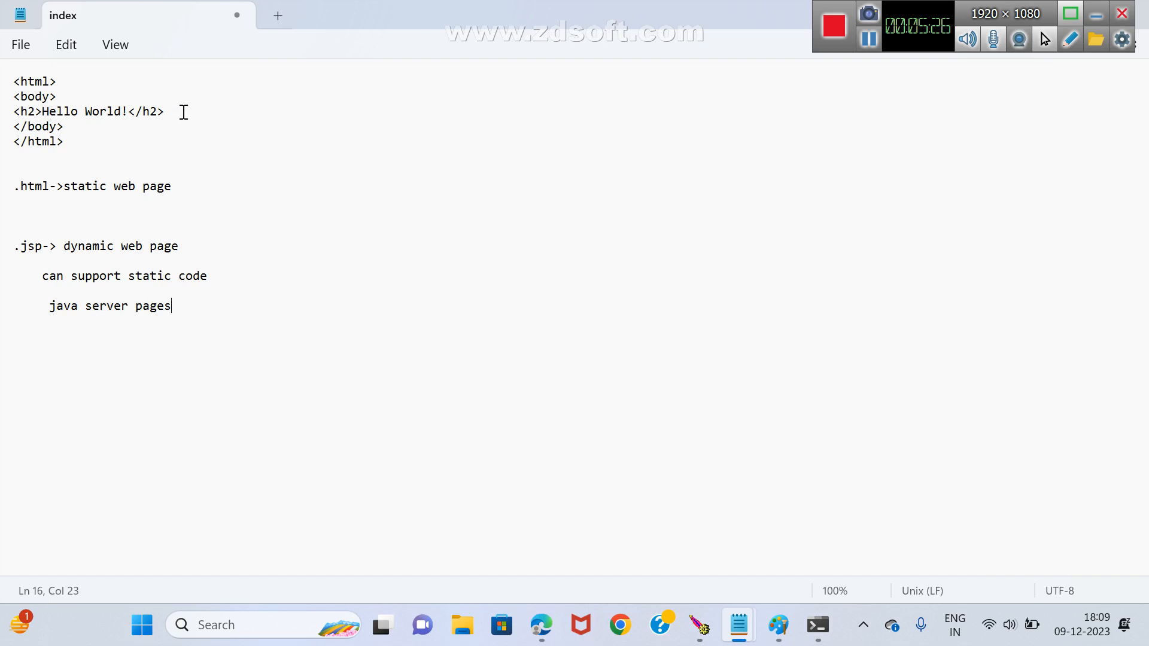
Insert the JSP expression <%="welcome" %> on a new line below the h2 heading and highlight it.
click(184, 111)
key(Return)
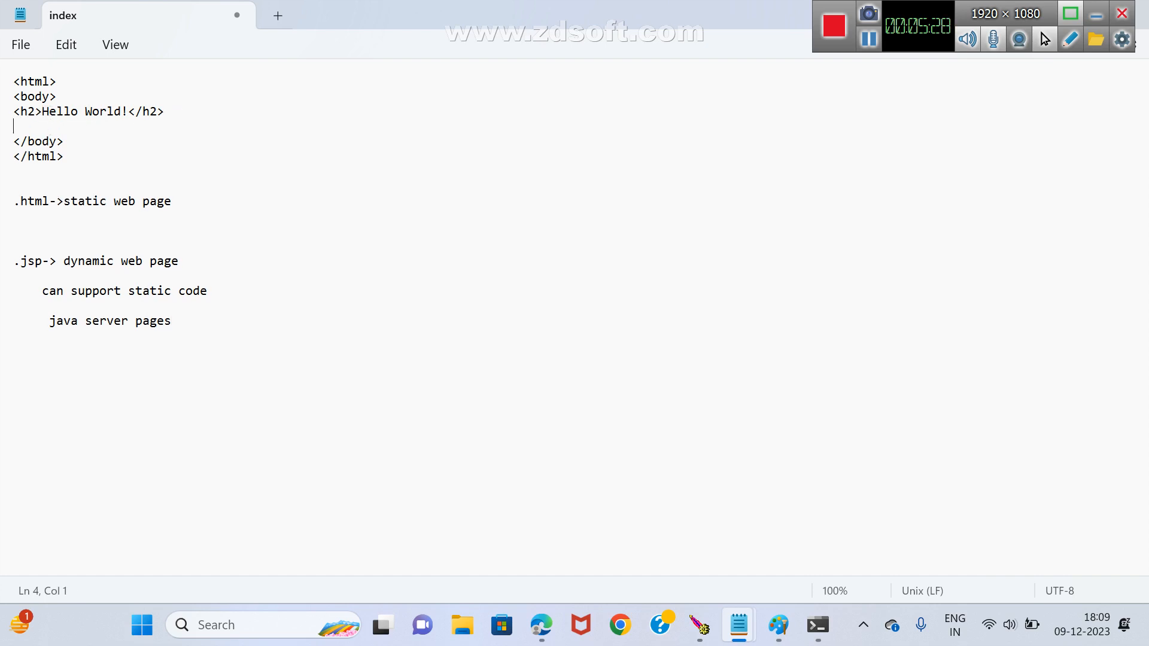
text(<%="welcome" %>)
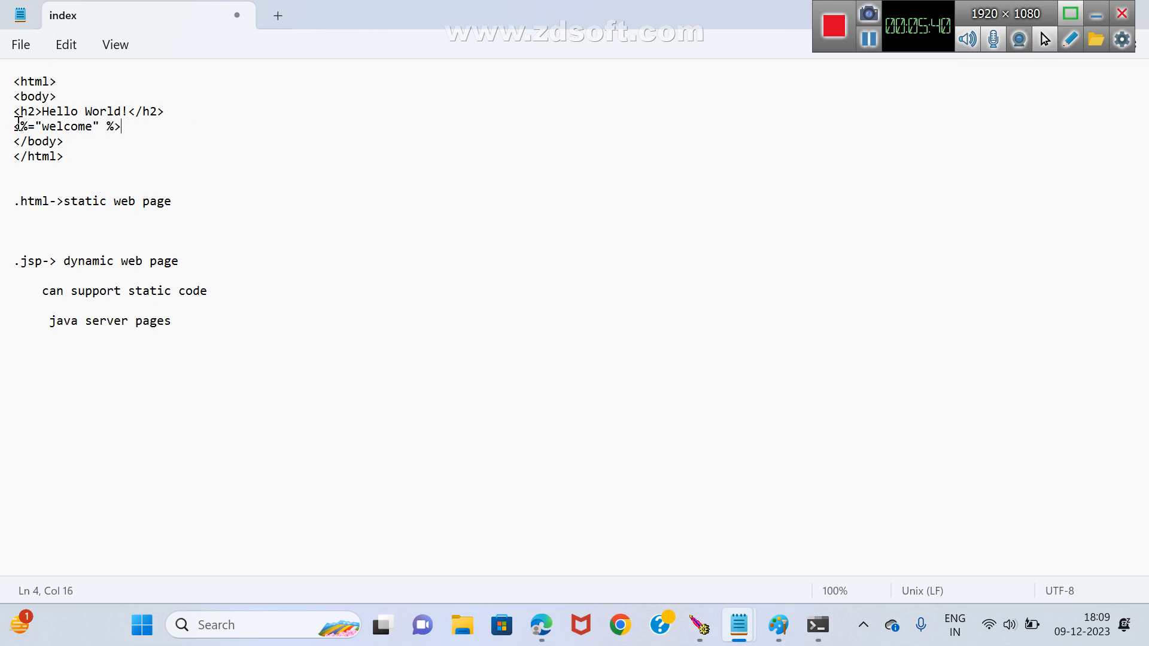
click(14, 126)
drag(18, 124, 122, 126)
Add an empty pair of h1 tags, <h1> </h1>, below the "java server pages" note.
click(208, 323)
key(Return)
text(<)
text(>    </>)
key(Left)
key(Left)
text(h1)
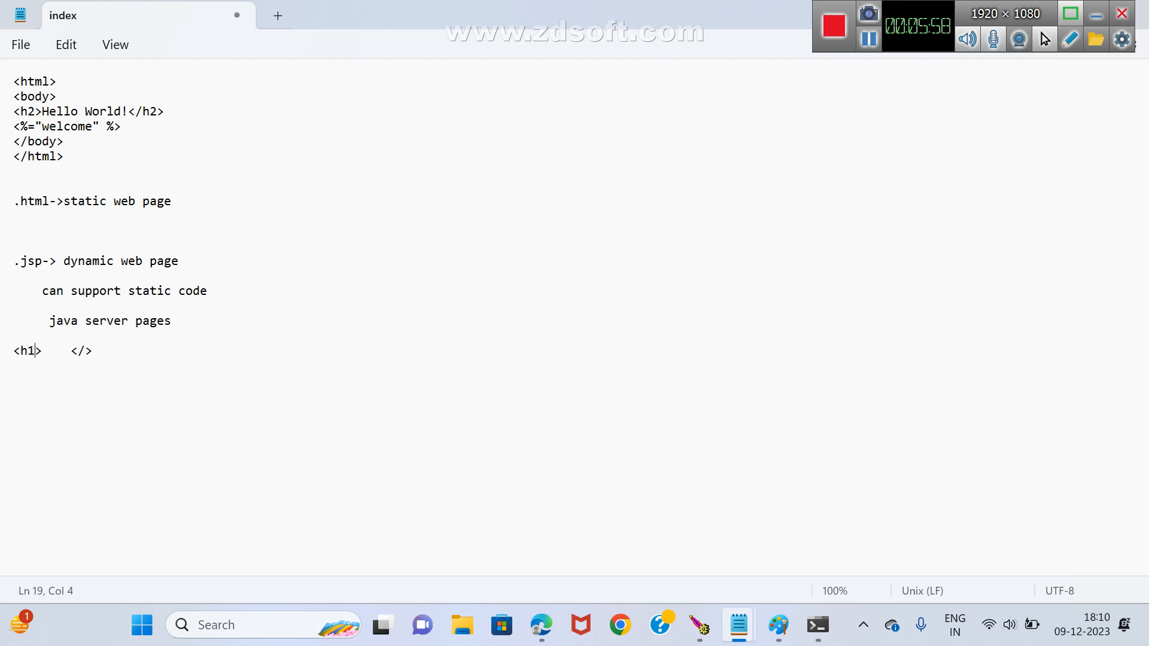
key(Right)
key(Down)
key(Up)
key(Right)
key(Right)
key(Right)
key(Right)
text(h1)
click(16, 350)
drag(16, 350, 116, 350)
click(128, 368)
drag(17, 126, 119, 125)
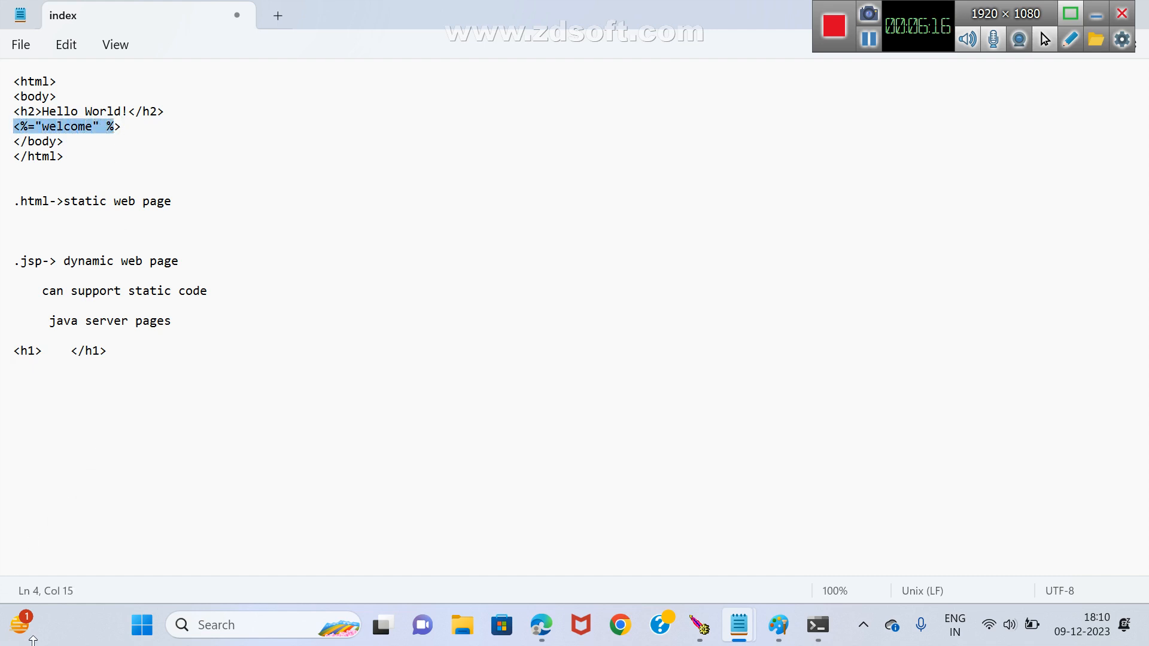
mouse_move(38, 643)
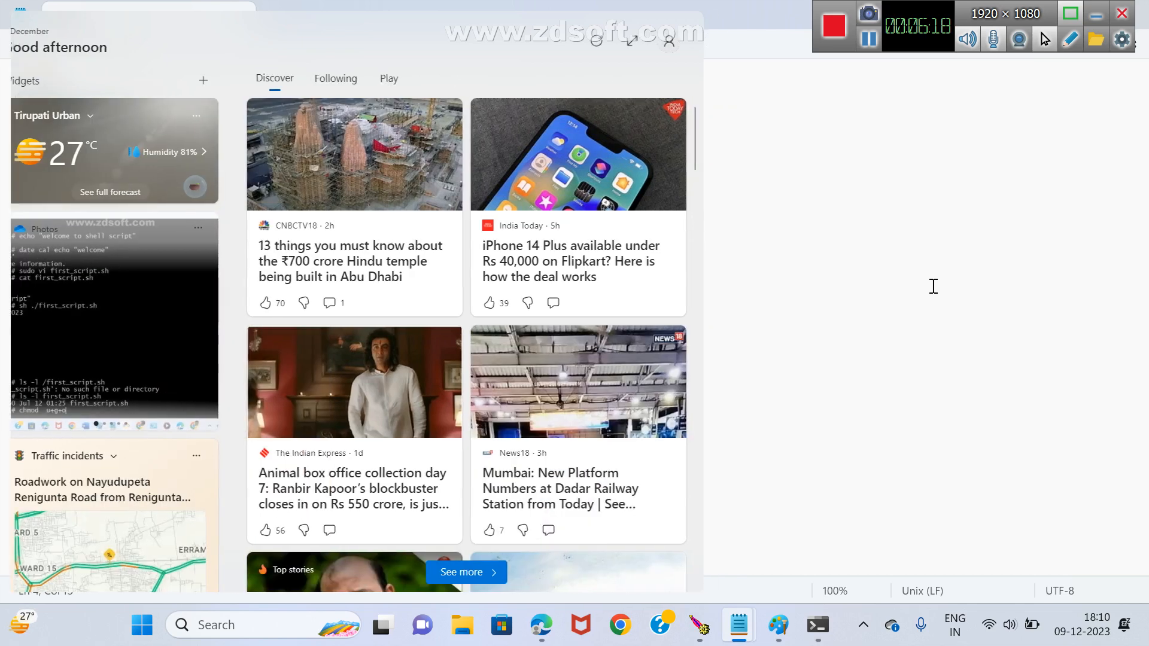
click(933, 286)
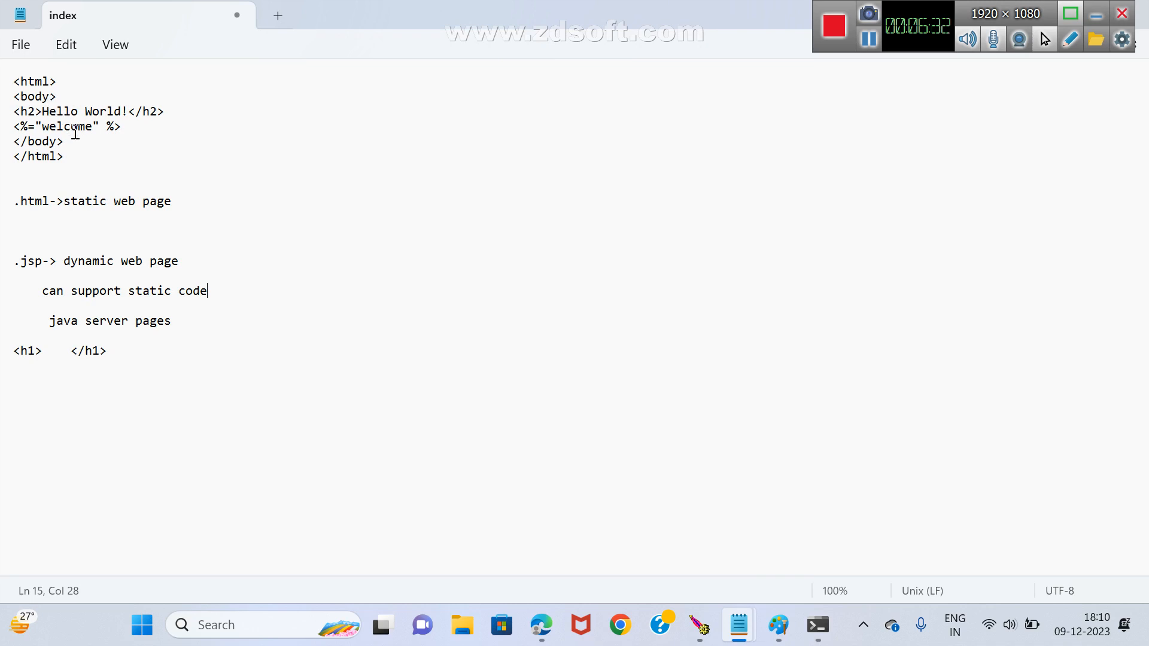
Delete all notes below the closing html tag and the welcome expression inside the body of index.jsp.
click(16, 201)
drag(16, 201, 168, 371)
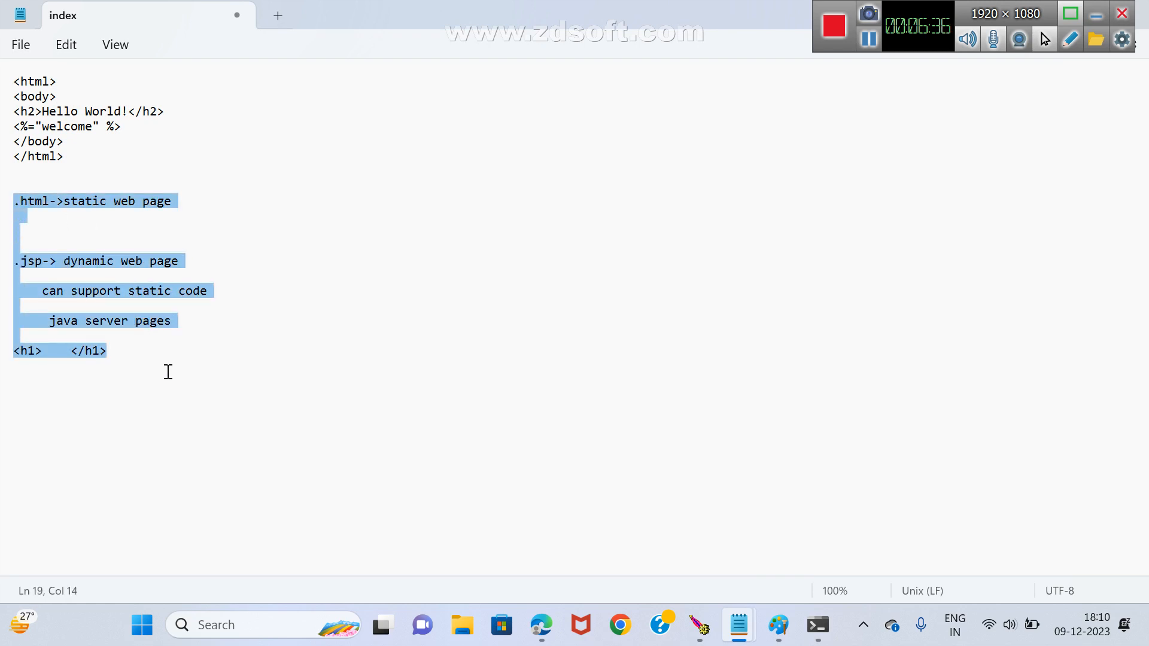
key(BackSpace)
key(Up)
key(Up)
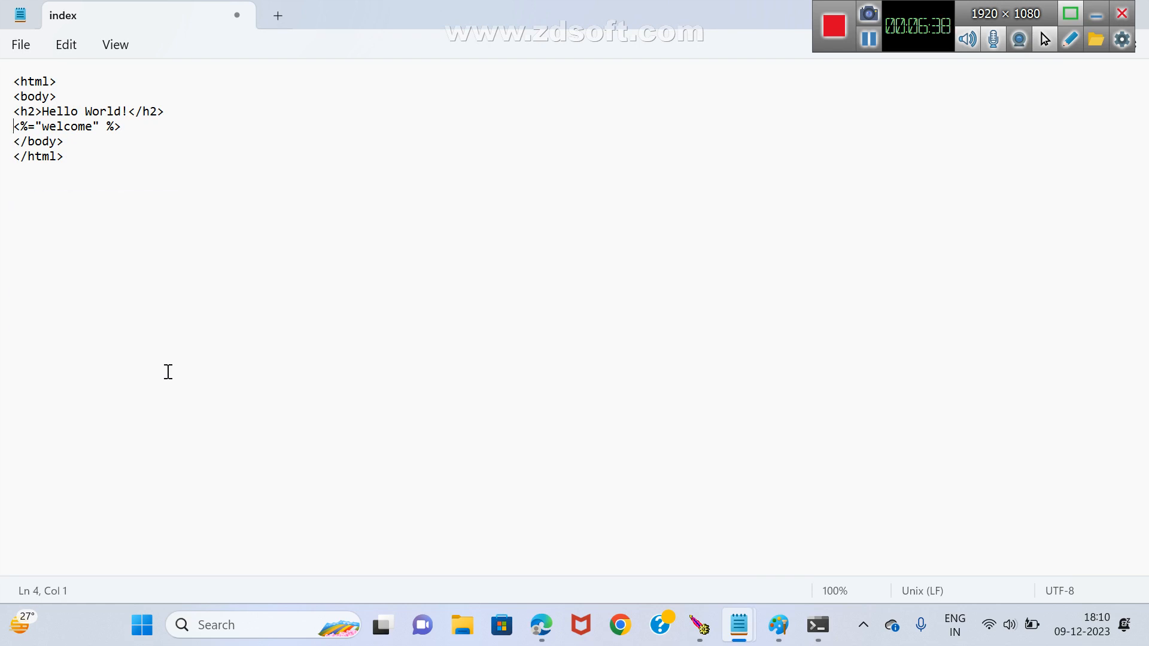
key(shift+End)
key(BackSpace)
Replace "World!" with "Maven" in the h2 heading so it reads "Hello Maven".
key(Up)
key(Right)
key(Right)
key(Right)
key(Right)
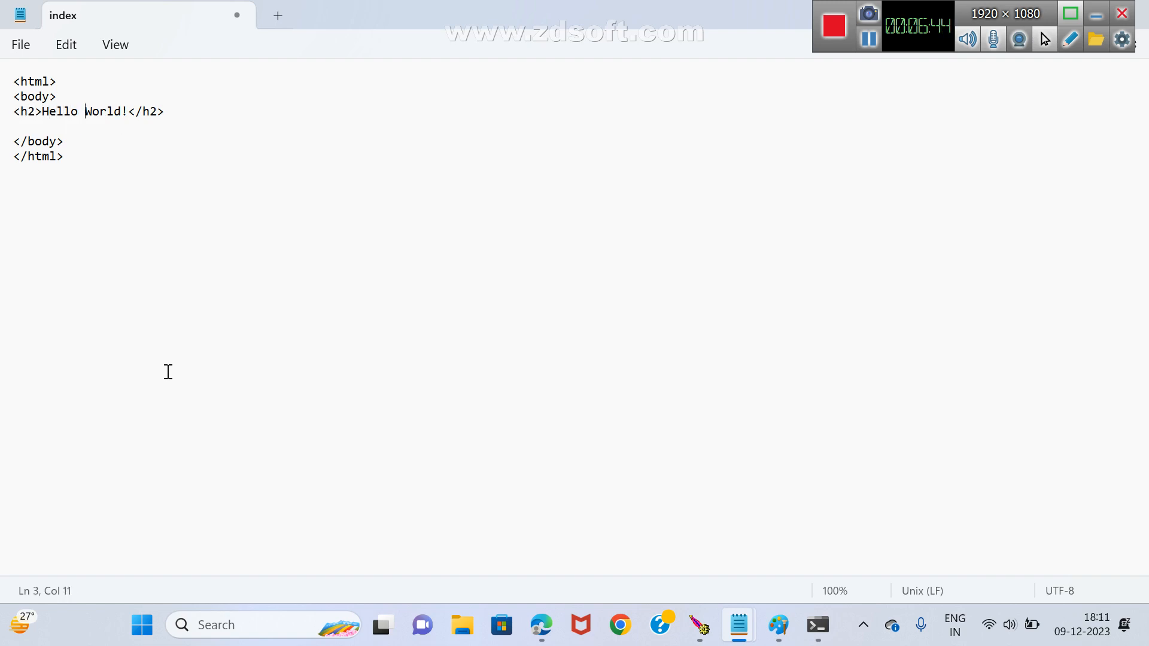
key(Delete)
key(Delete)
key(Delete)
key(Delete)
key(Delete)
key(Delete)
text(Maven)
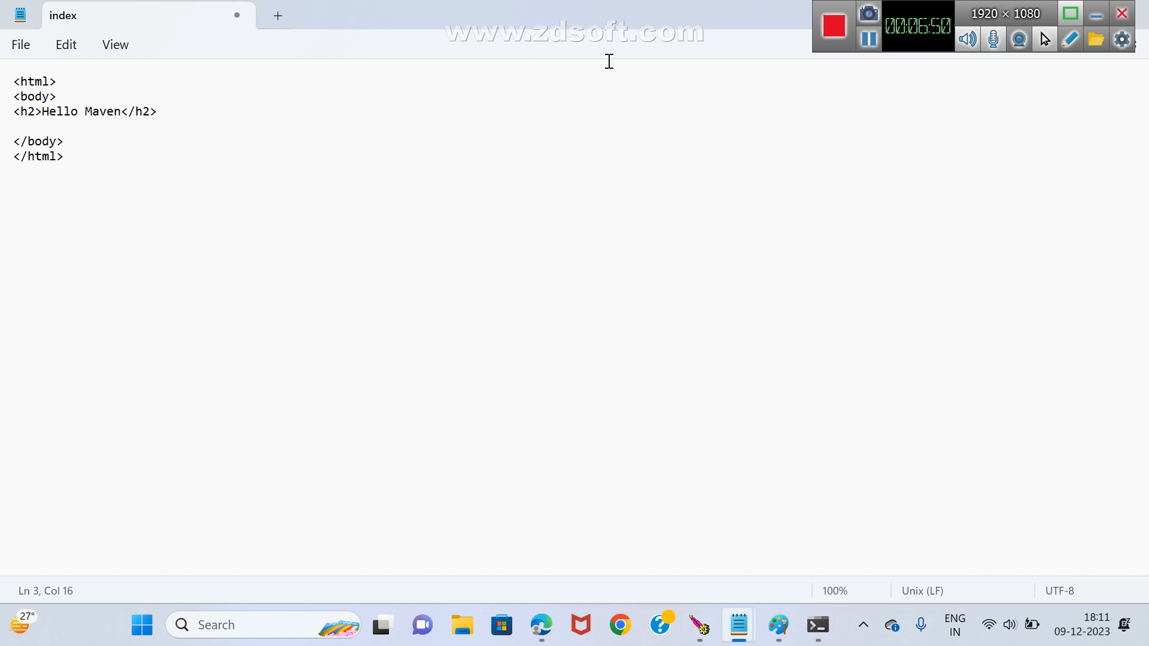
Close index.jsp in Notepad and save its changes.
drag(828, 9, 872, 571)
click(1127, 13)
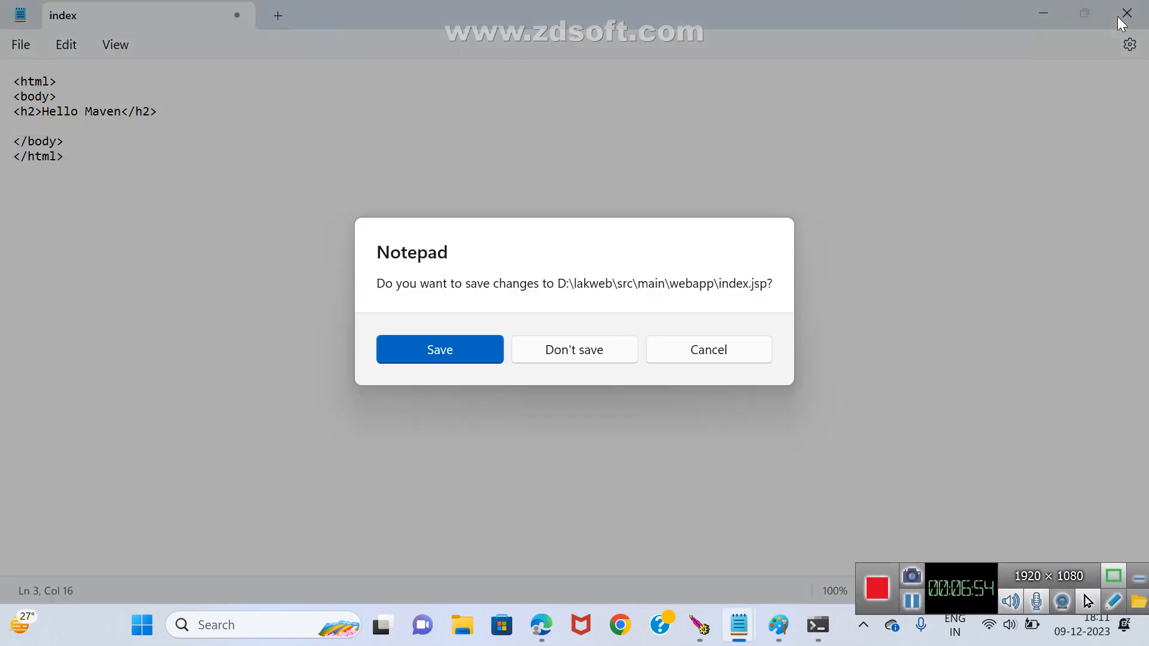
click(468, 346)
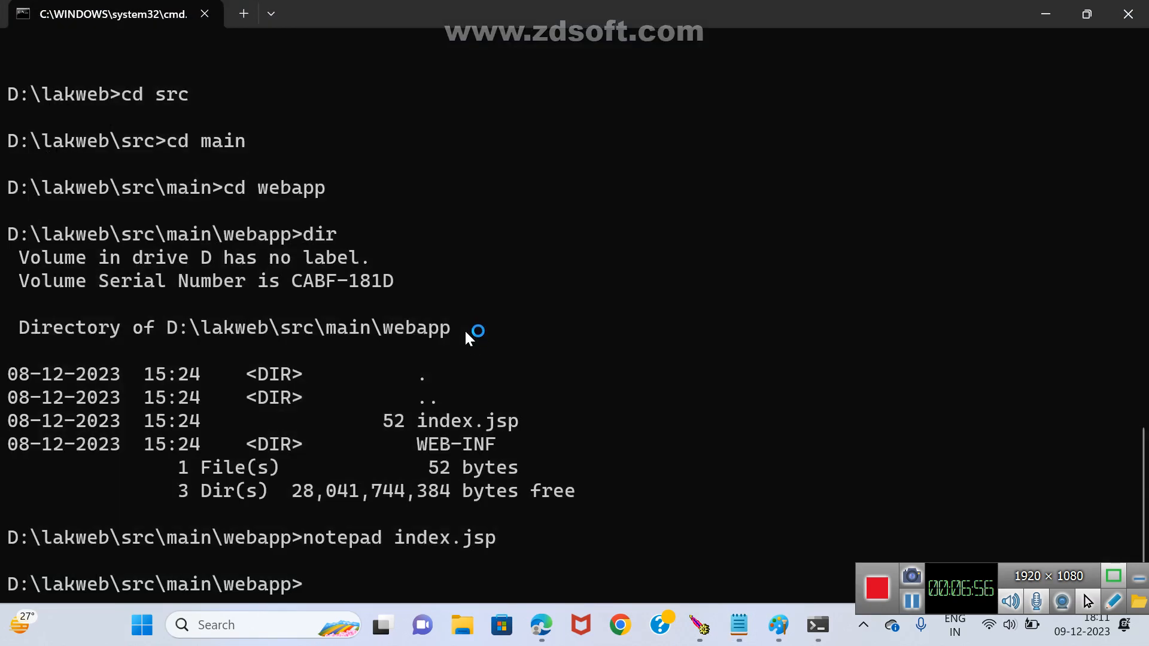
Go back up from the webapp folder to D:\lakweb in the command prompt and list its contents.
click(328, 573)
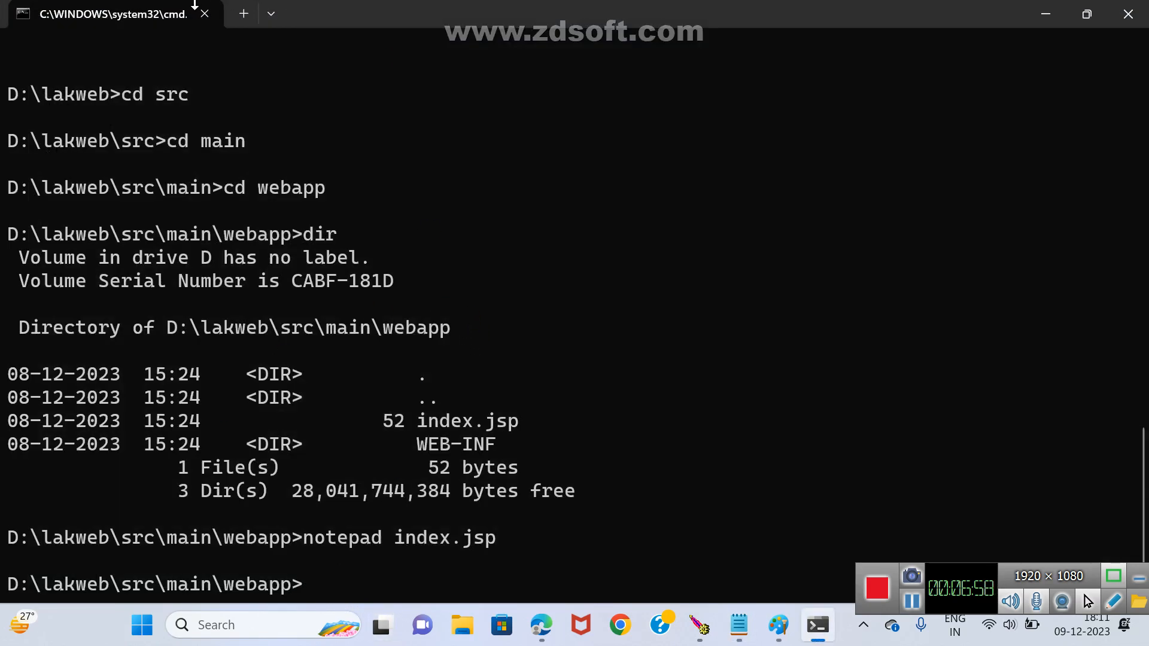
text(cd..)
key(Return)
text(cd..)
key(Return)
text(c)
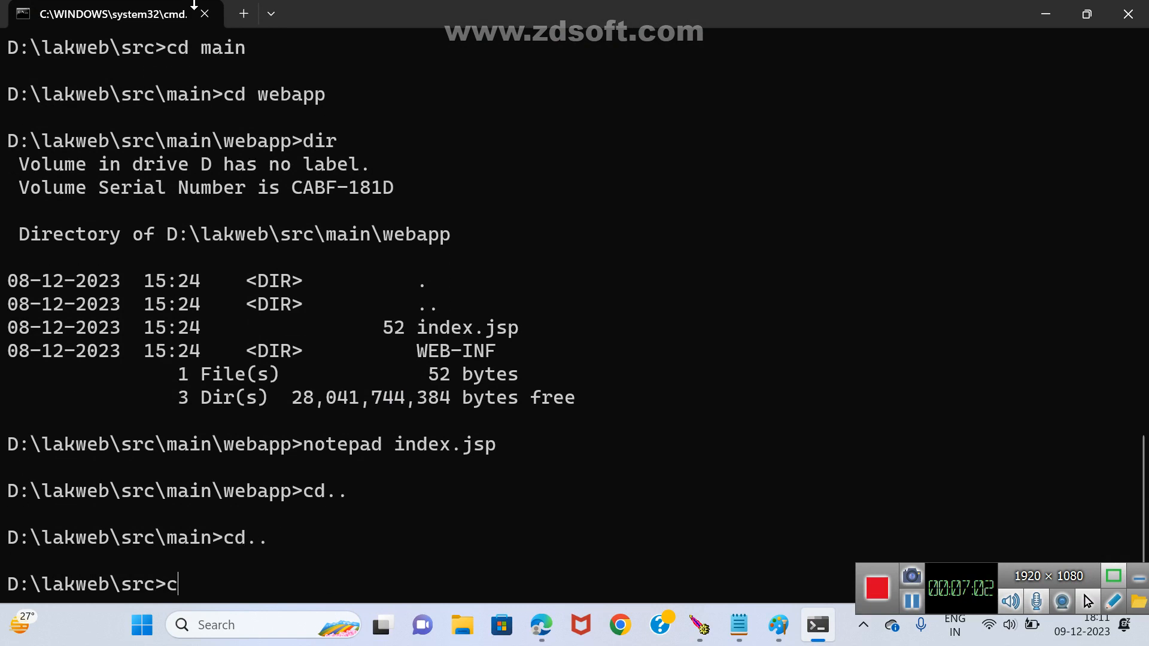
text(d..)
key(Return)
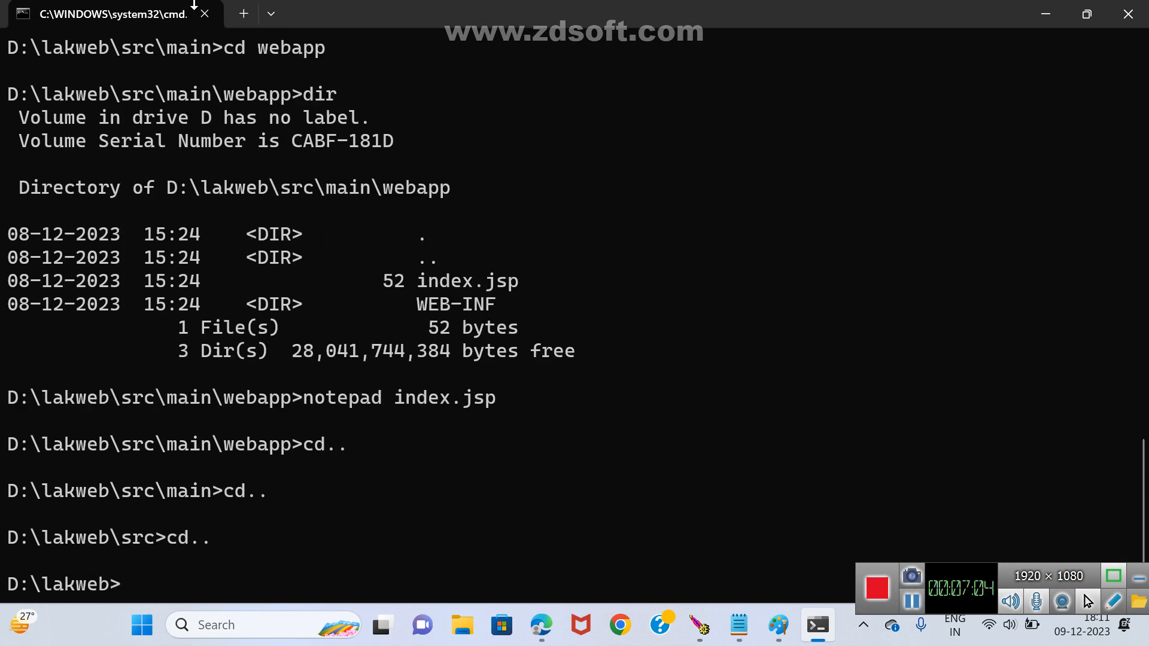
text(dir)
key(Return)
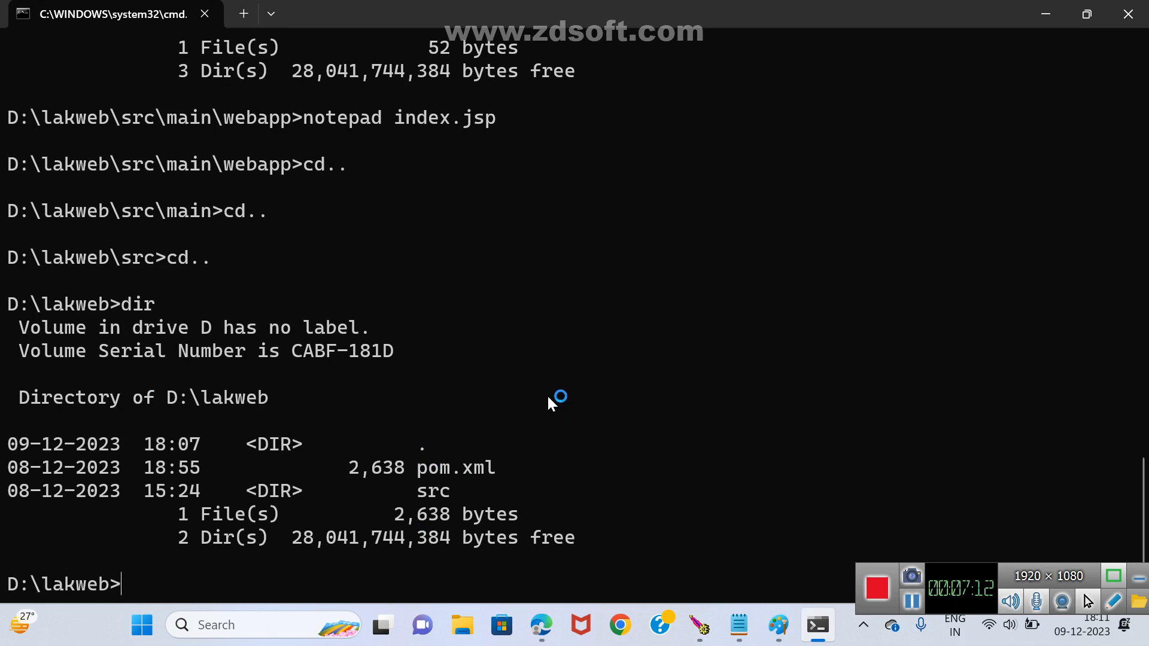
Change into the src folder and try to run mvn package from there.
text(cd src)
key(Return)
text(mvn )
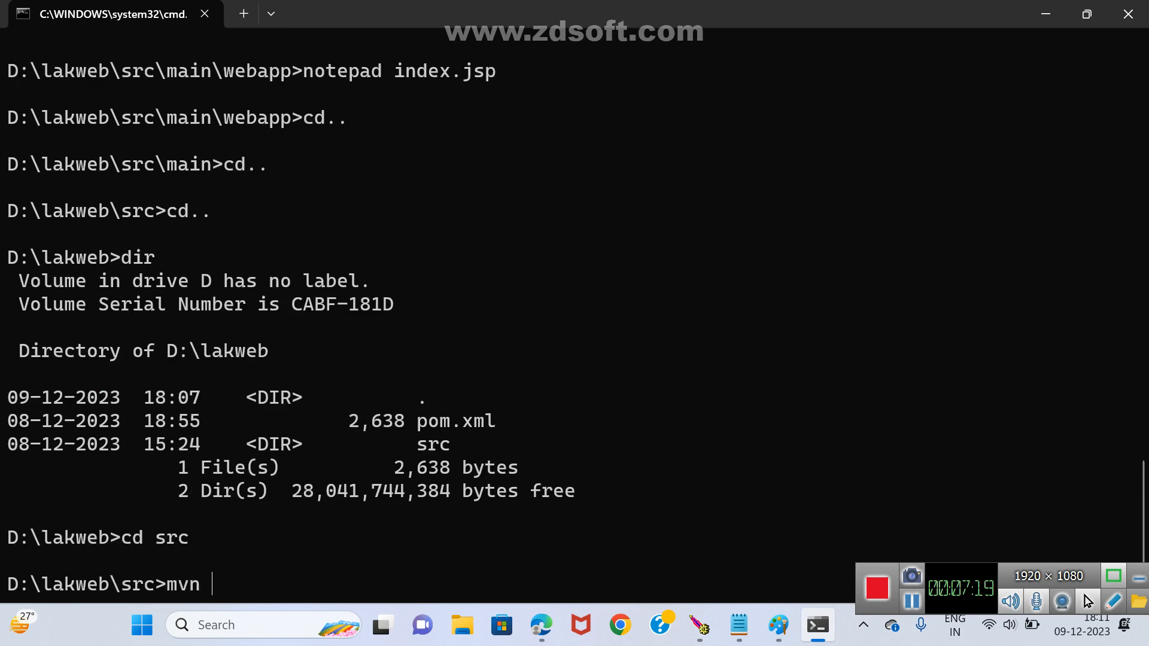
text(package)
key(Return)
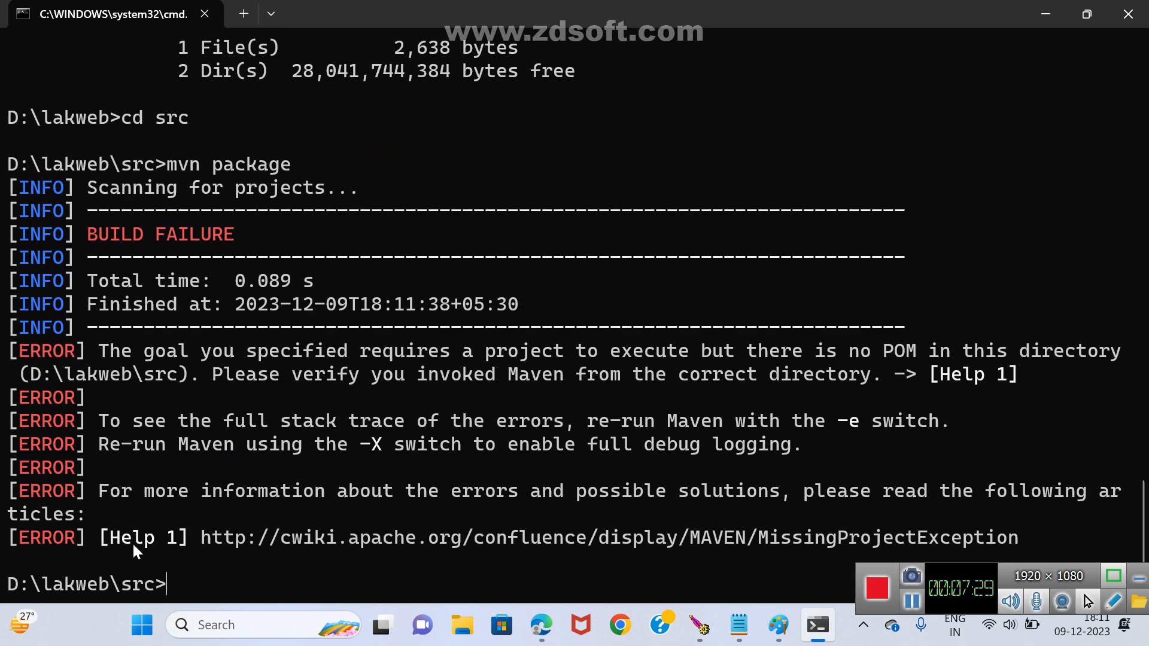
List the contents of the src folder with dir.
click(267, 280)
text(dir)
key(Return)
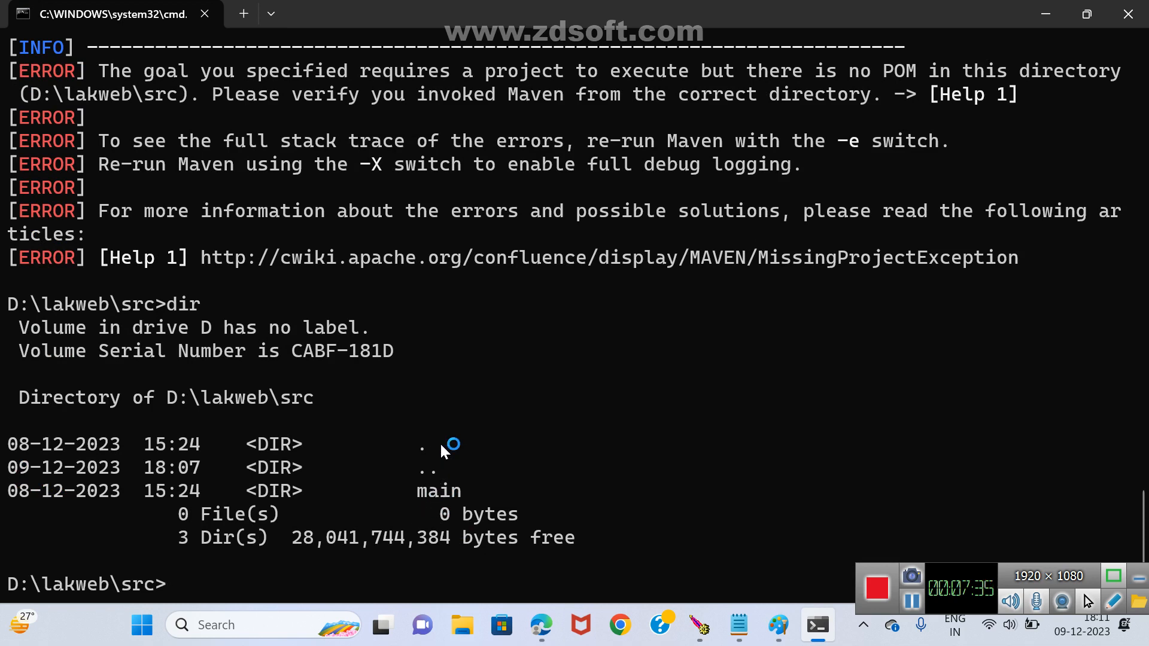
Return to the D:\lakweb folder and list its contents to find pom.xml.
text(cd..)
key(Return)
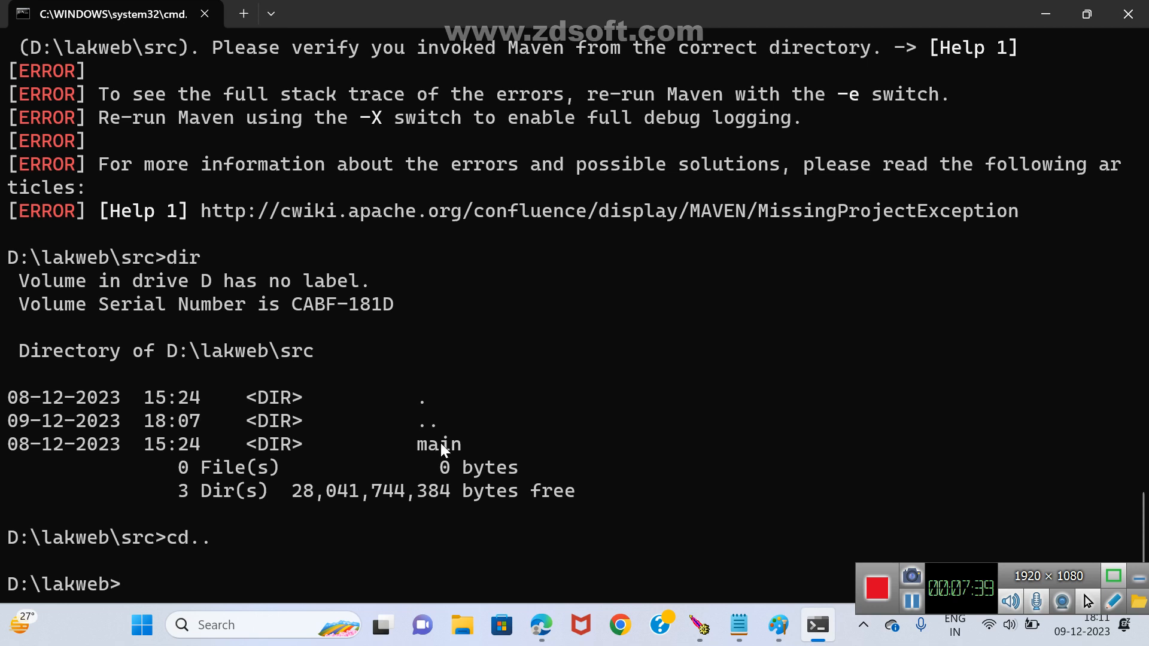
text(dir)
key(Return)
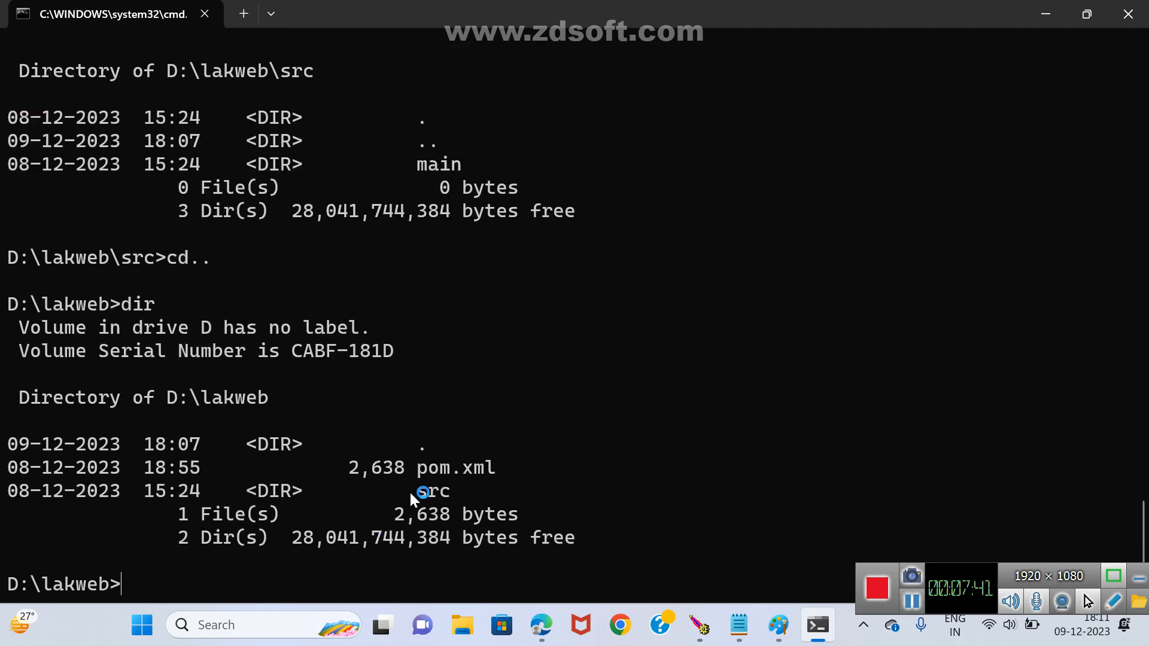
Run mvn package from the D:\lakweb folder and list the folder's contents.
text(mvn package)
key(Return)
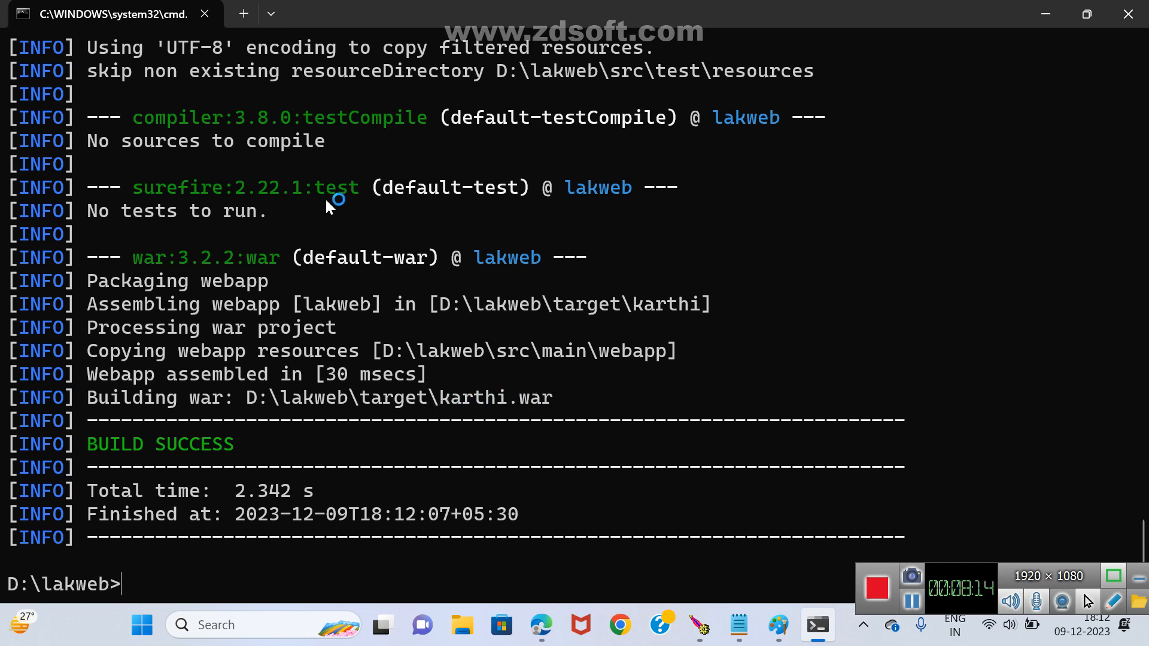
text(dir)
key(Return)
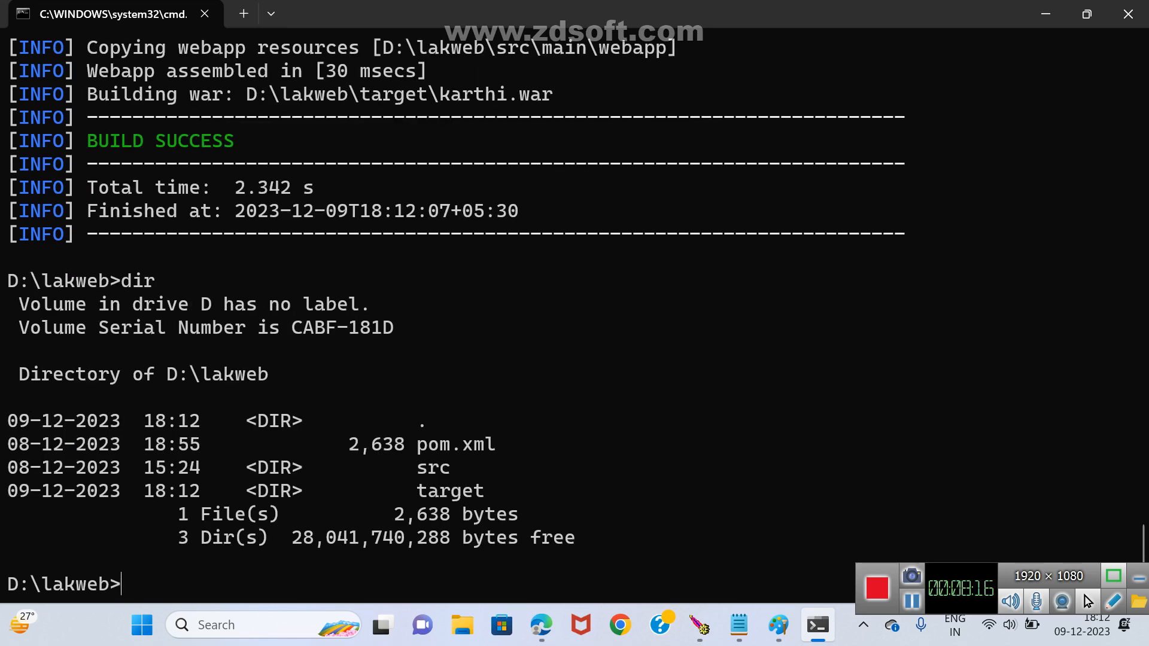
Open pom.xml in Notepad from the D:\lakweb folder, maximize it and bring the build section into view.
text(notepad)
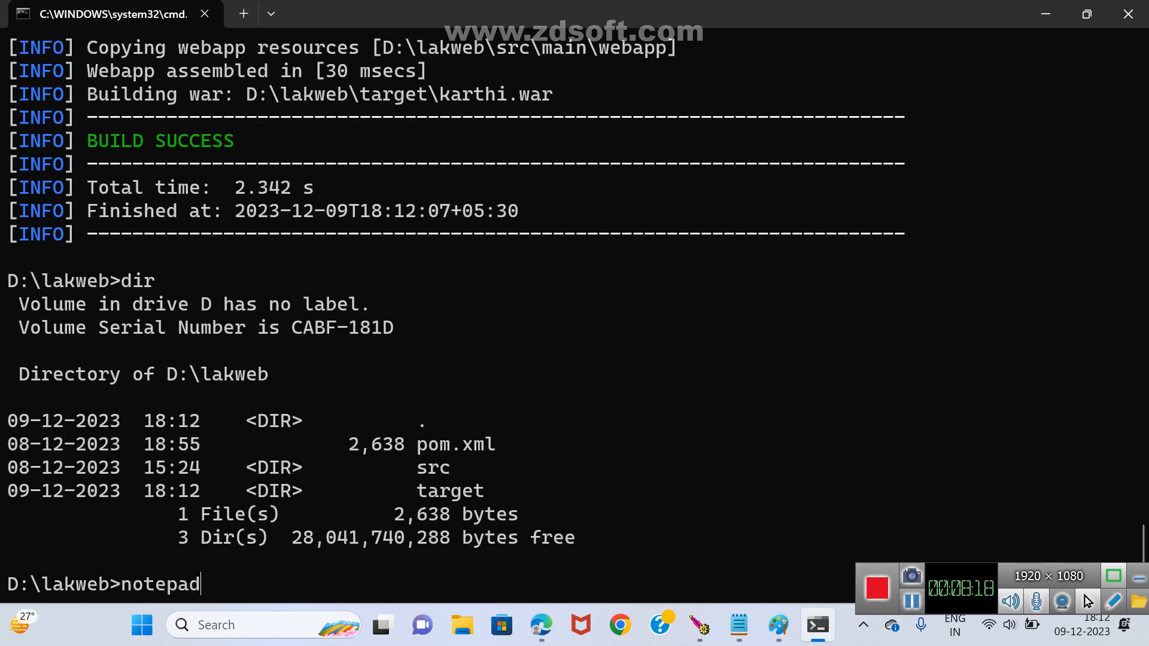
text( pom.xml)
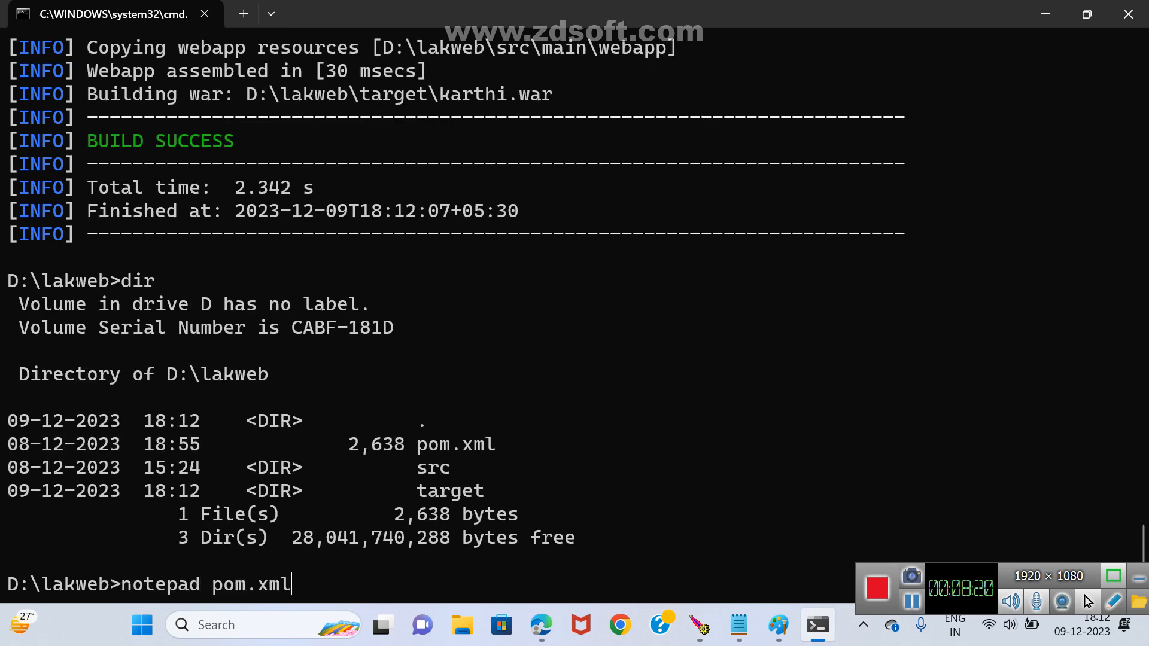
key(Return)
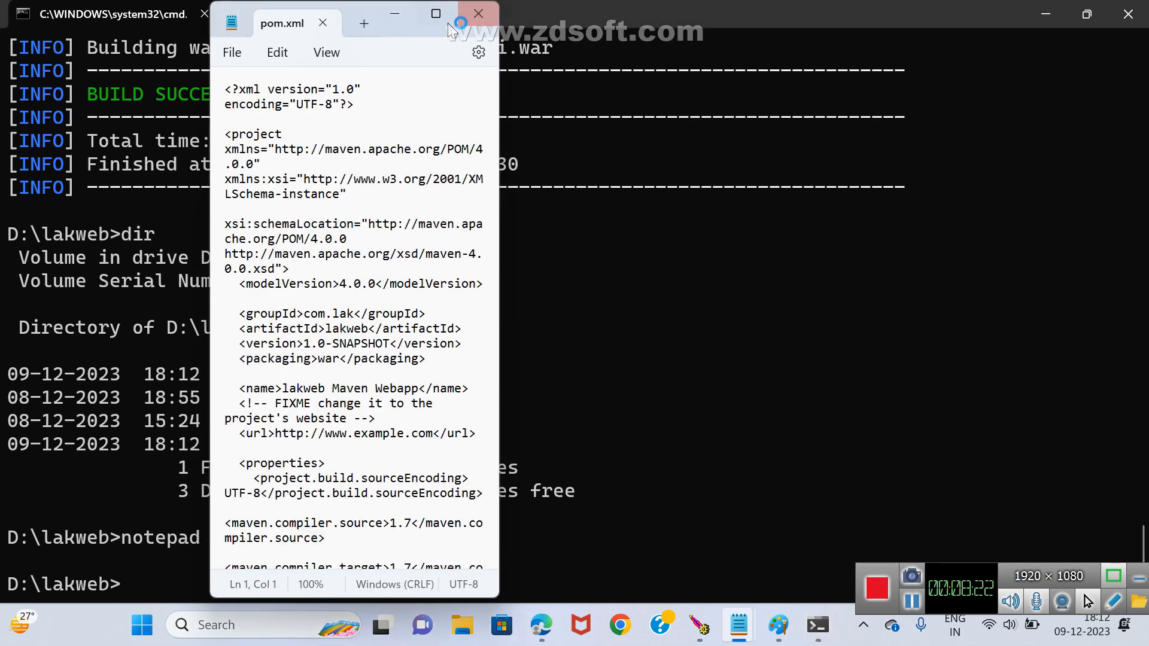
click(437, 19)
scroll(589, 204, down, 2)
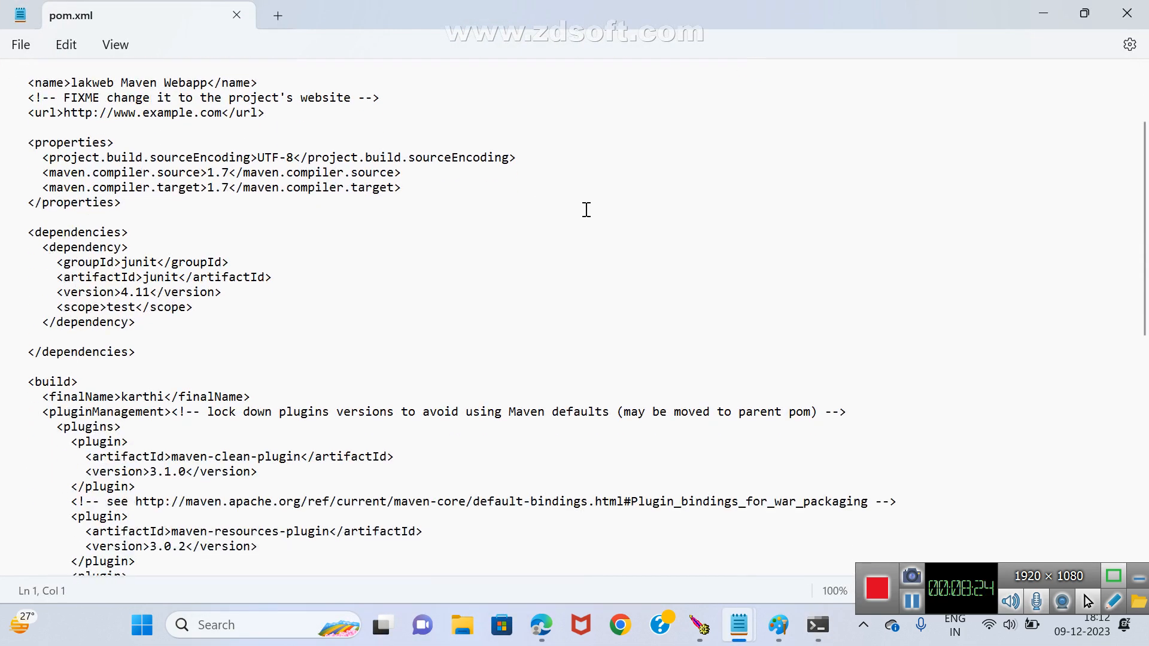
scroll(586, 210, down, 2)
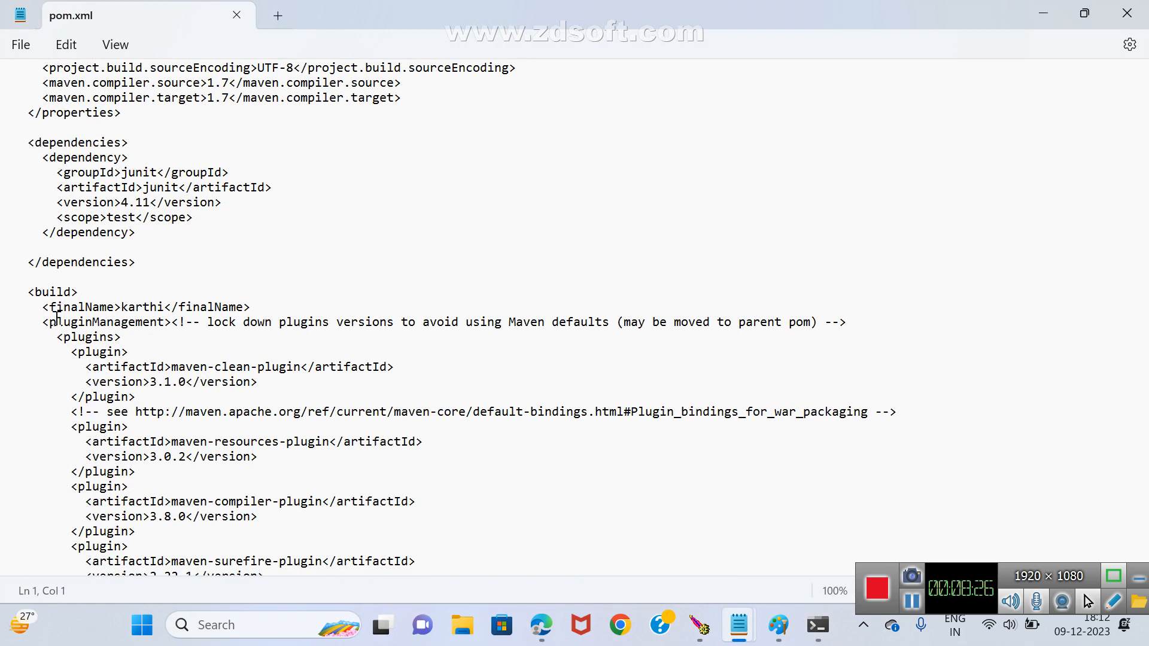
Change the finalName value in pom.xml to abc, then close the file and save the changes.
drag(42, 308, 116, 309)
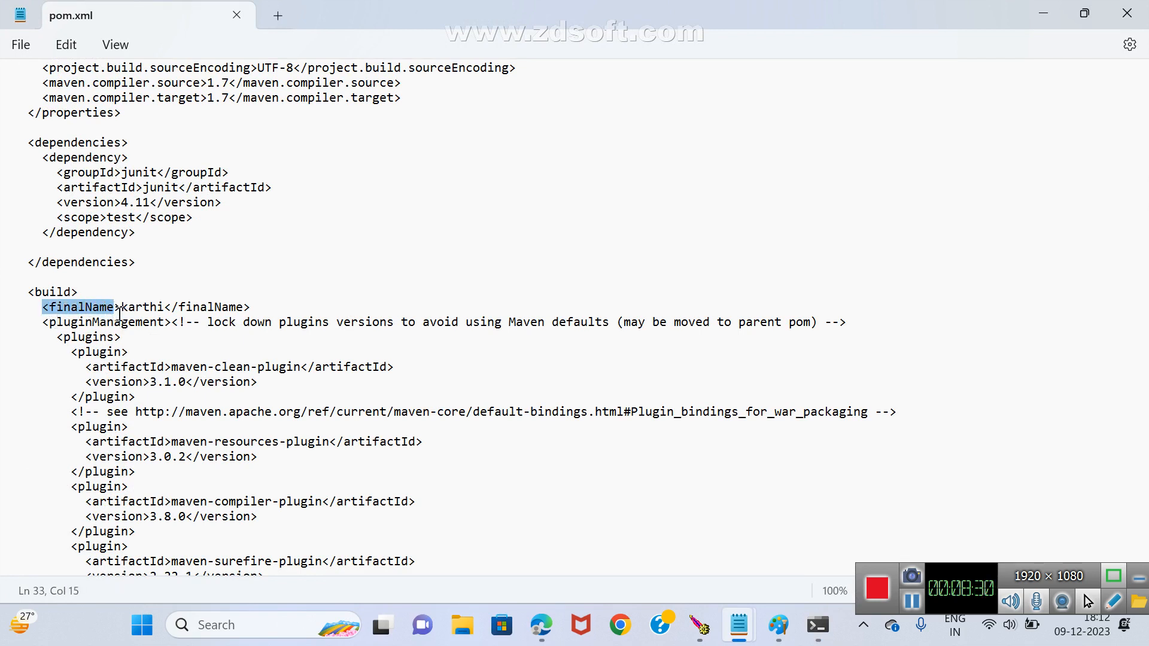
click(165, 308)
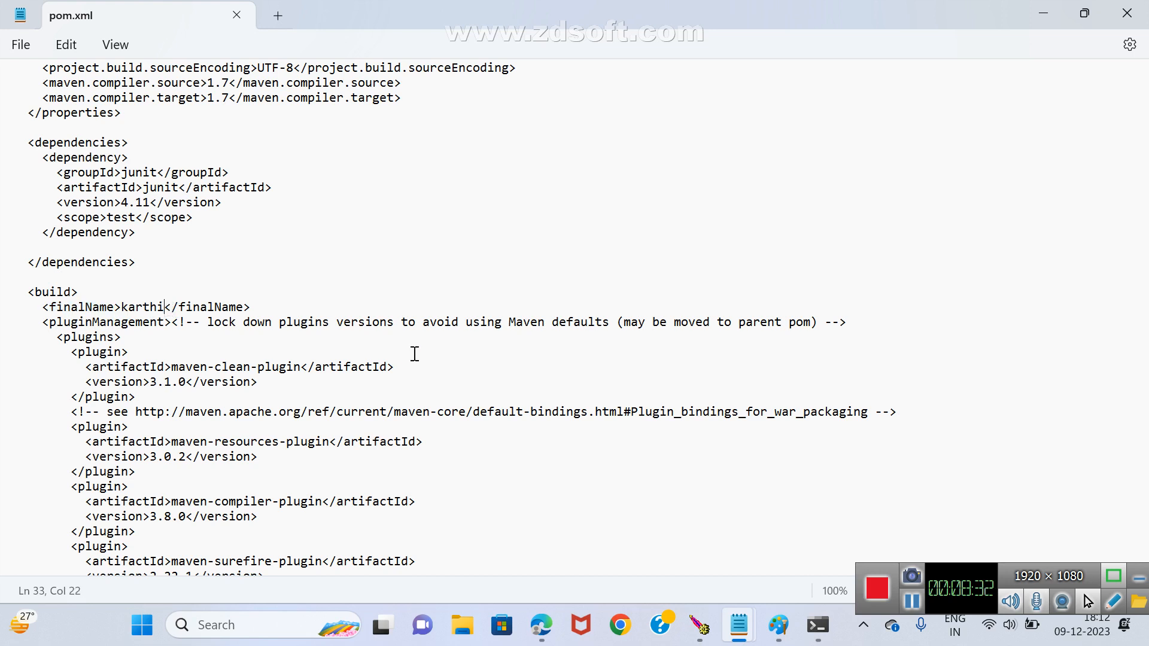
key(BackSpace)
key(BackSpace)
key(BackSpace)
key(BackSpace)
key(BackSpace)
key(BackSpace)
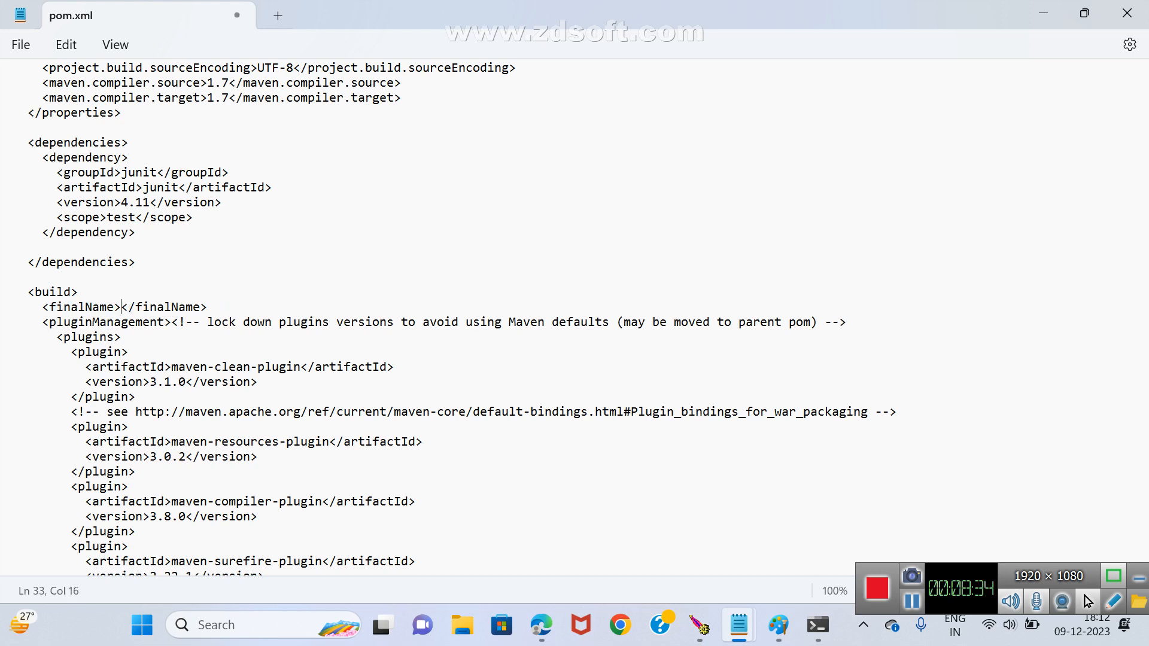
text(abc)
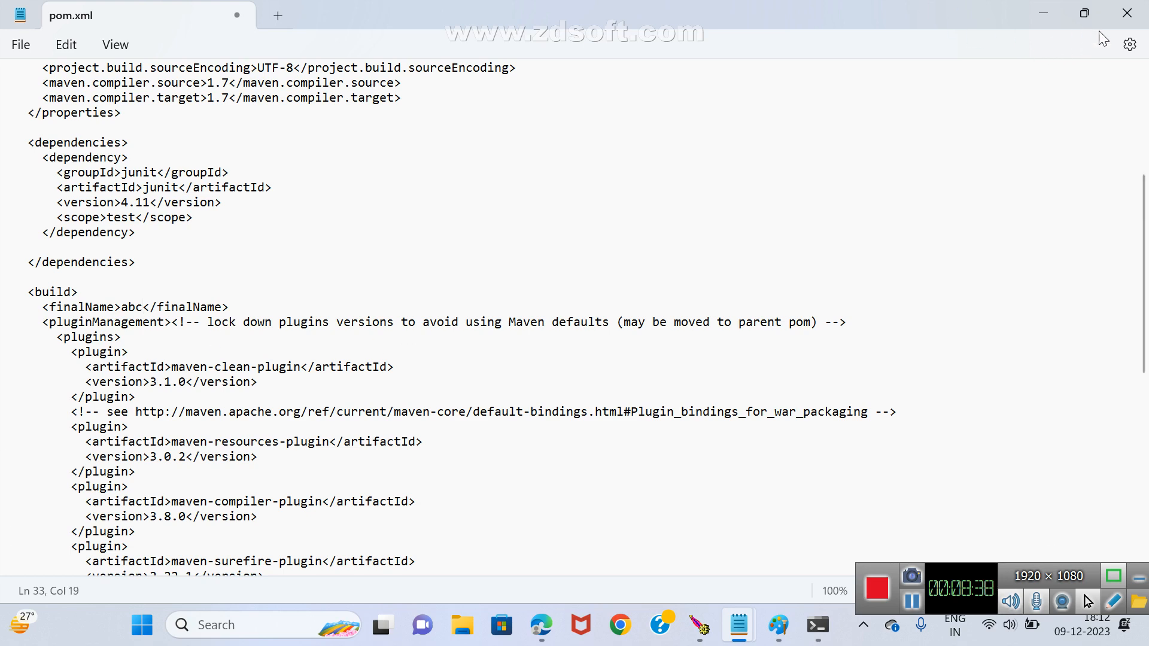
click(1127, 13)
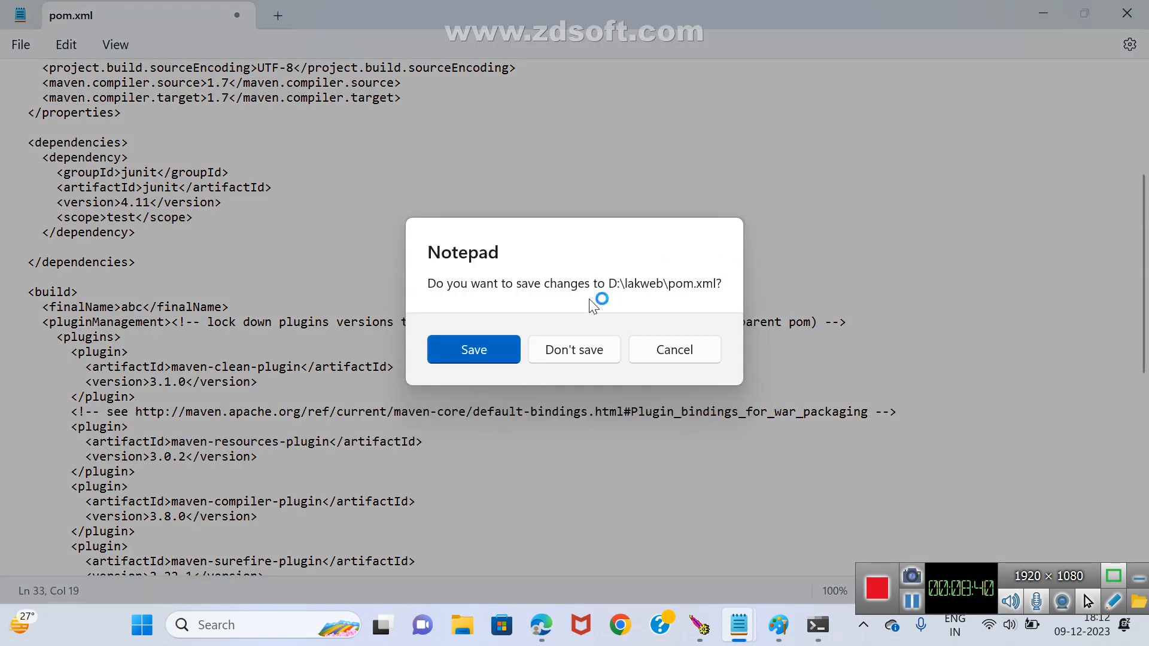
click(507, 347)
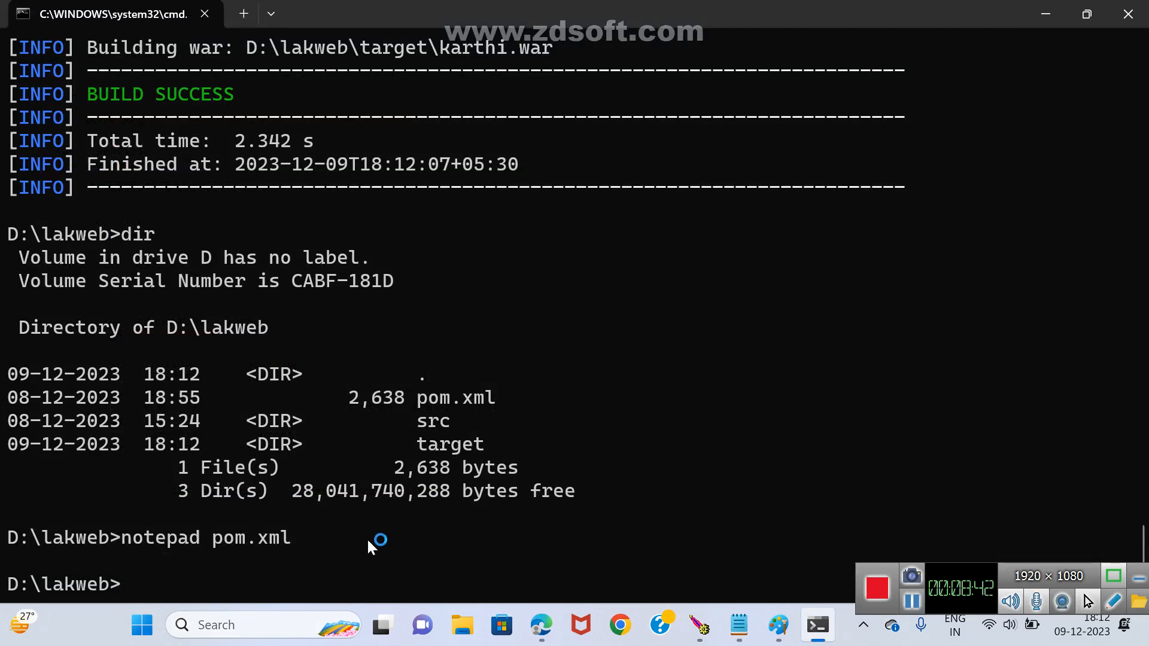
Rerun mvn package in D:\lakweb and highlight the WAR file name in the build output.
key(Up)
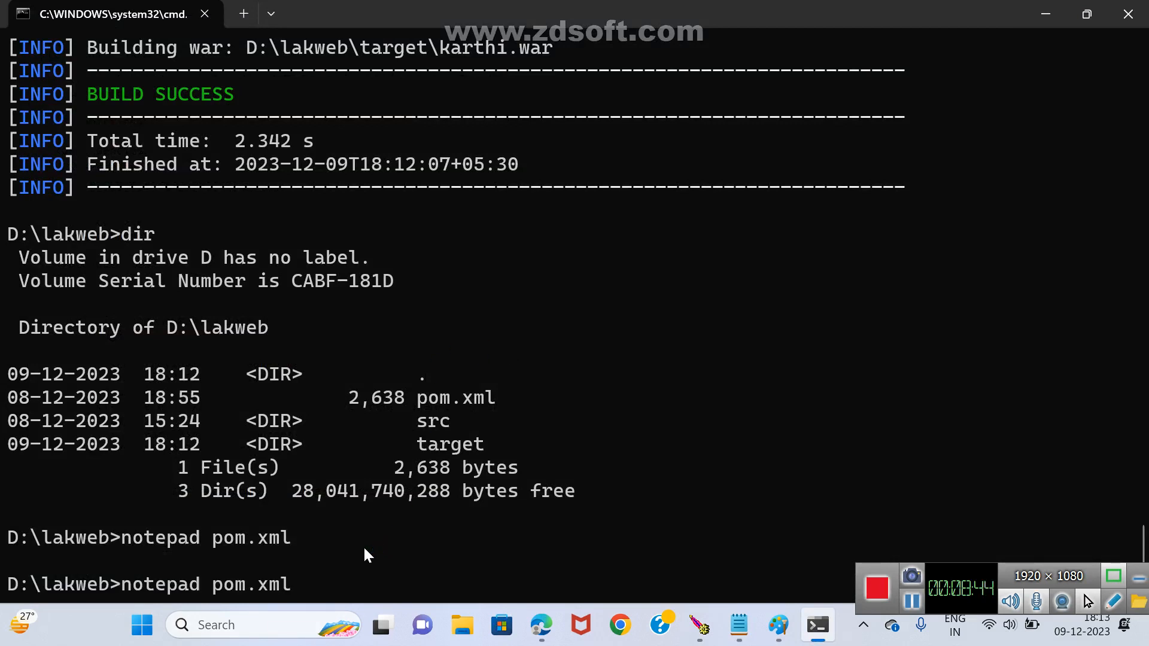
key(Up)
key(Up)
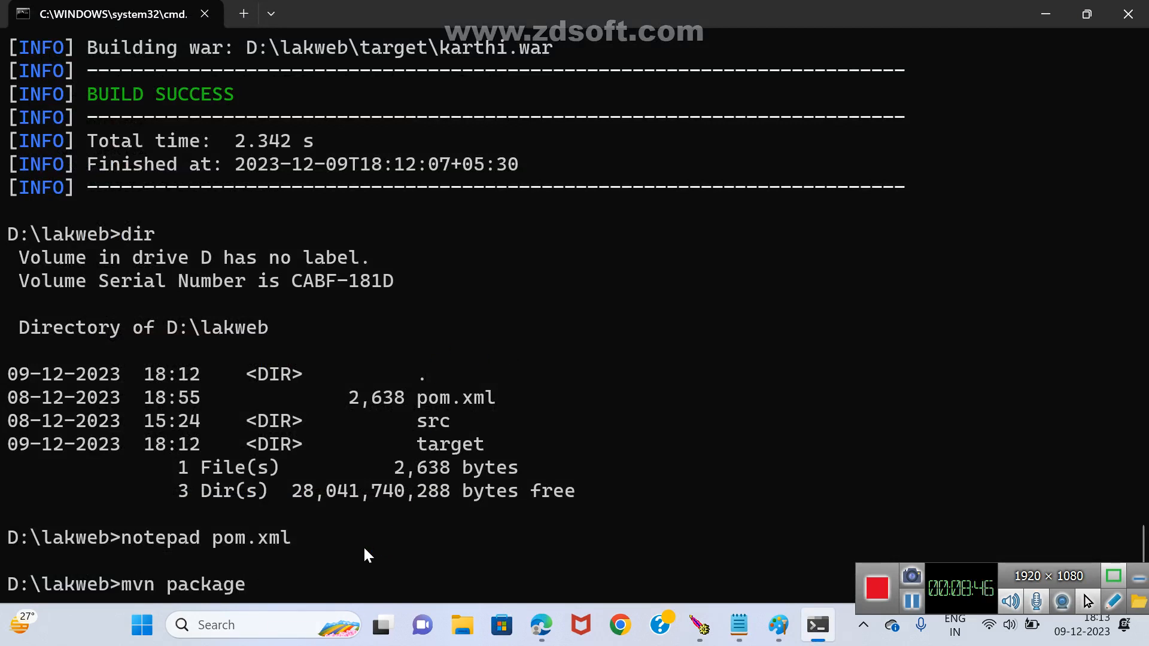
key(Return)
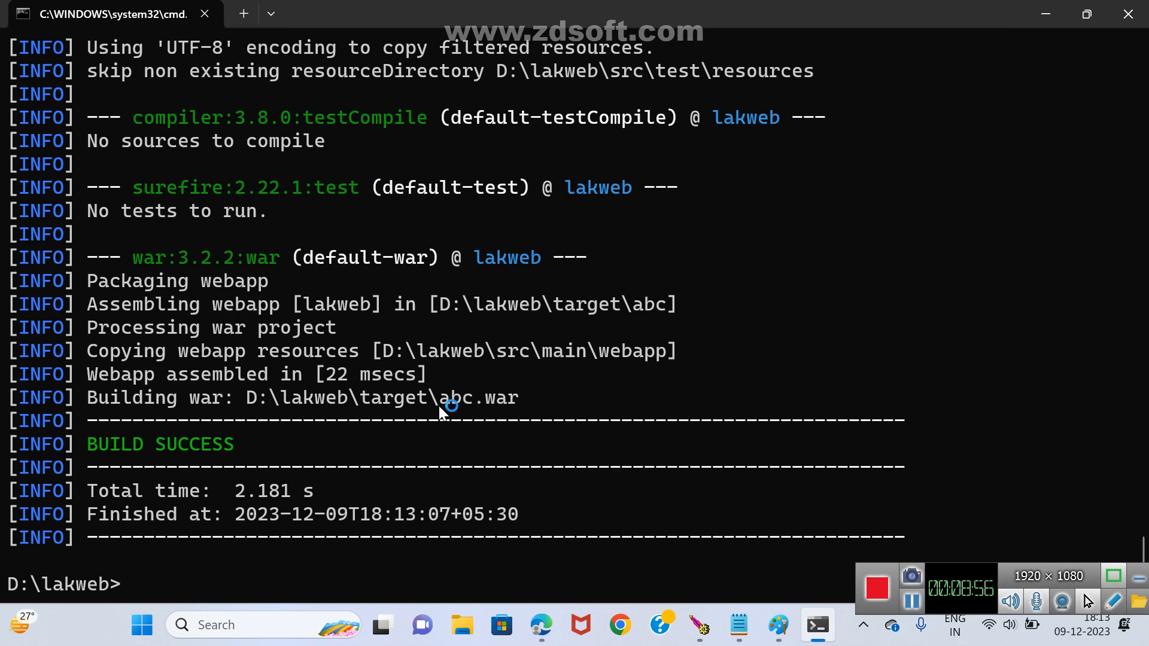
drag(443, 397, 454, 397)
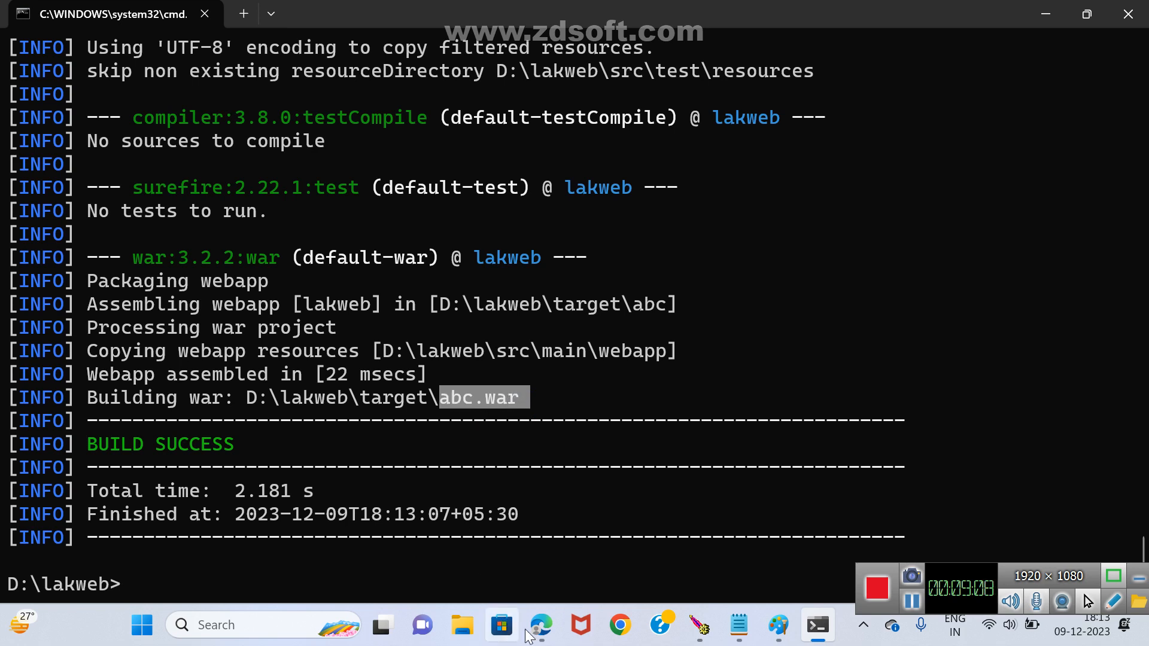
Switch to Paint and draw a new text box of about 1550 × 181 px below the Maven notes.
click(772, 636)
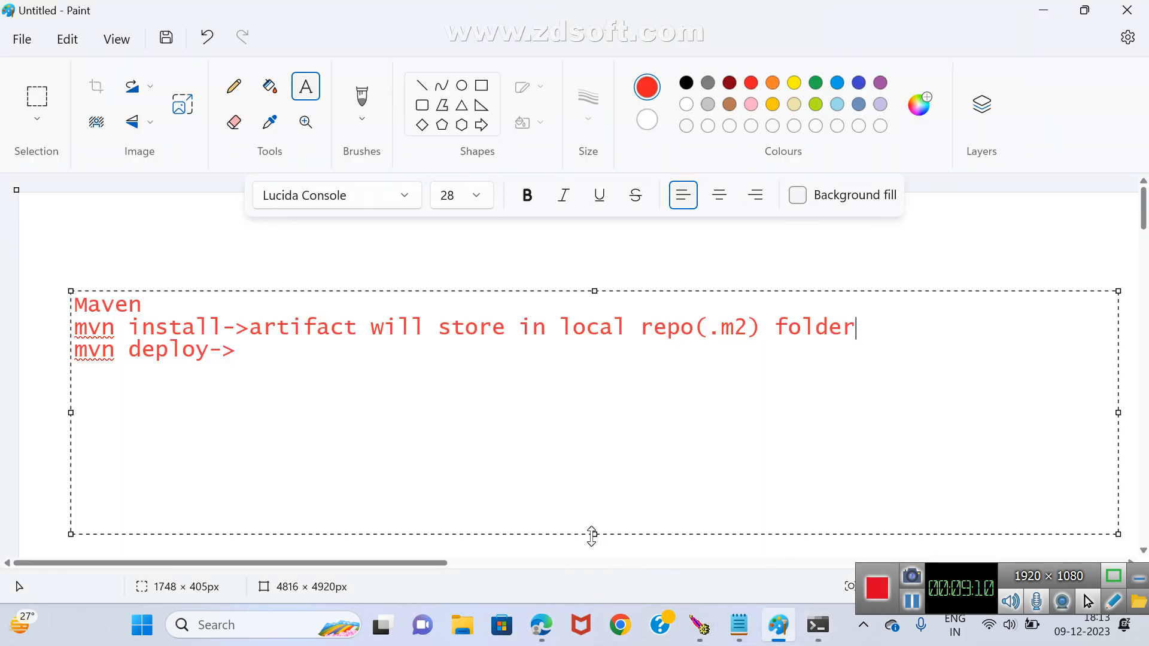
click(475, 234)
scroll(475, 234, down, 2)
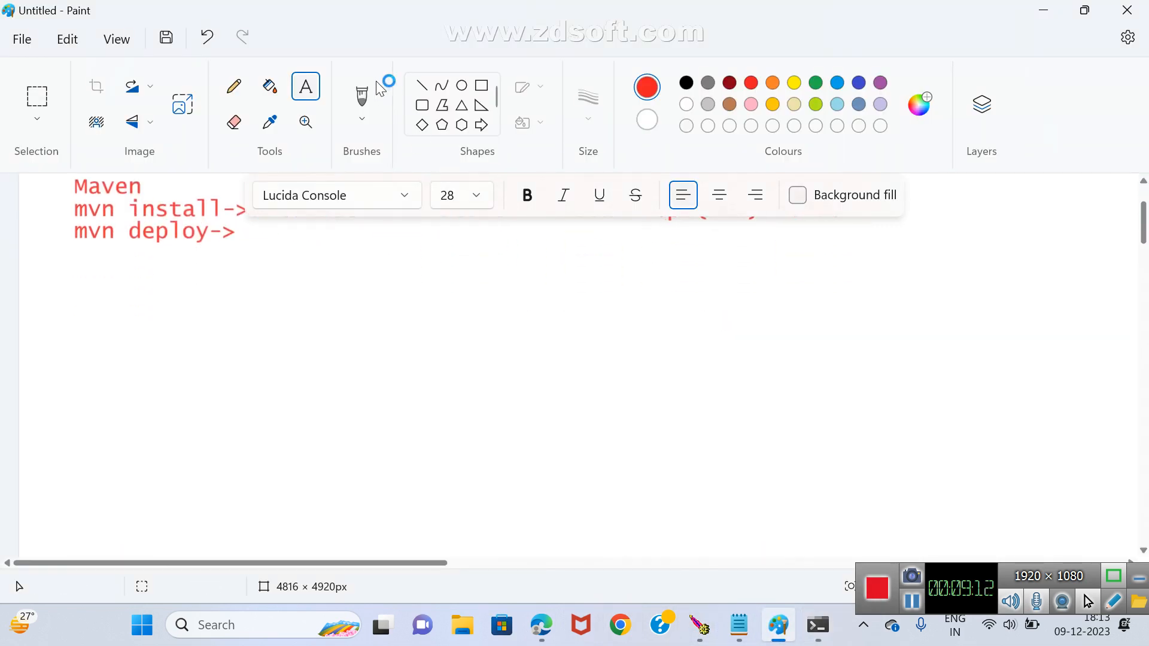
drag(72, 333, 1000, 441)
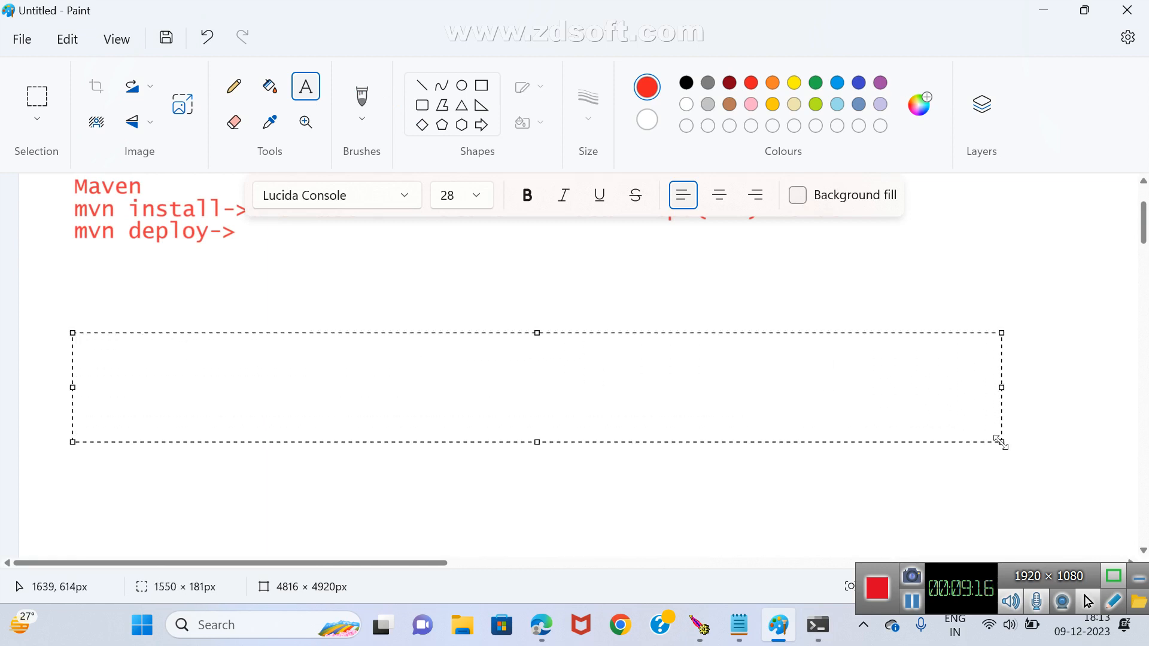
Enter the headings CI:, CD: and CD: in the new text box, separated by blank lines.
text(CI:)
key(Return)
text(CD:)
key(Return)
key(Return)
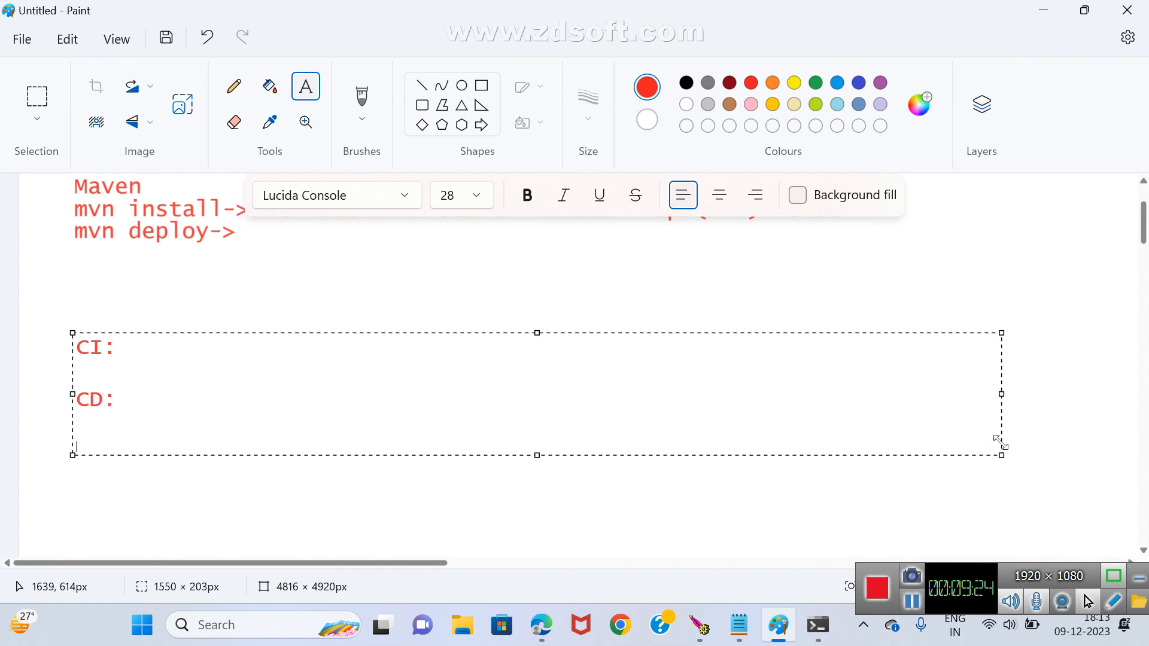
text(CD:)
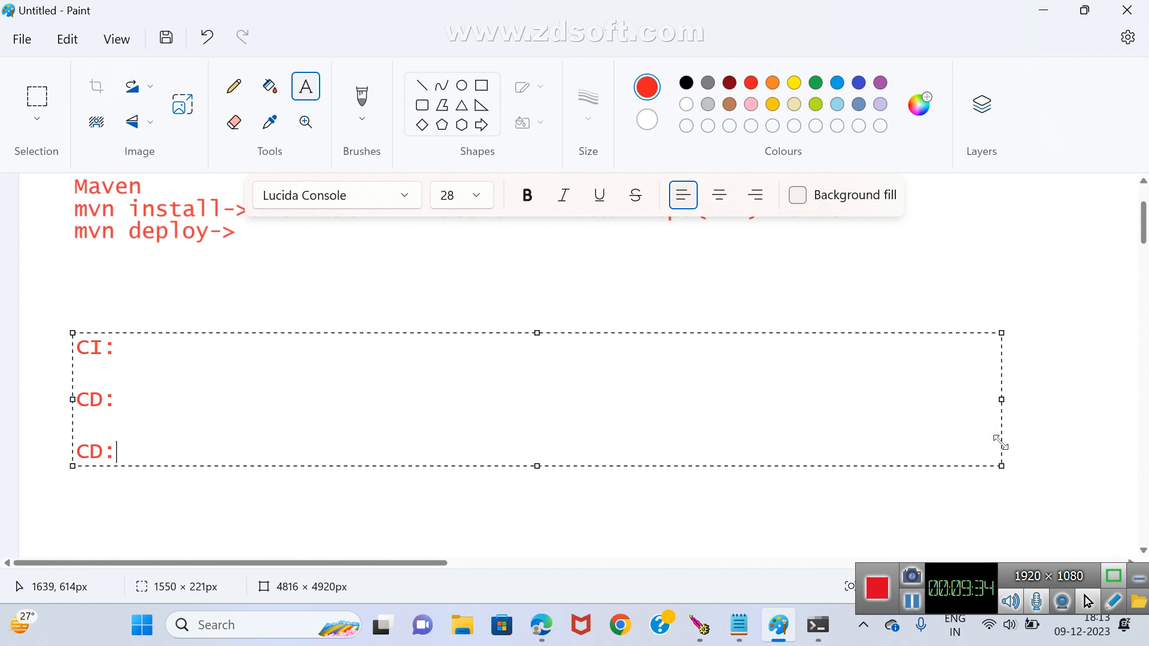
Add the line code->build->test under the CI: heading.
key(Up)
key(Up)
key(Up)
text(code-)
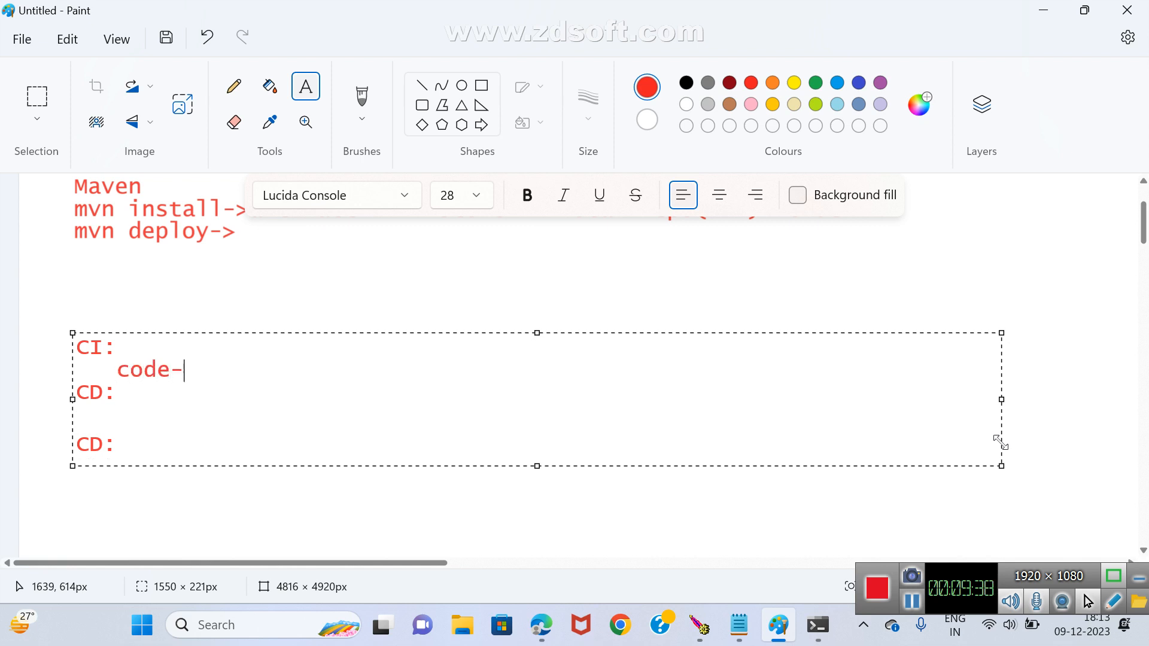
text(>build)
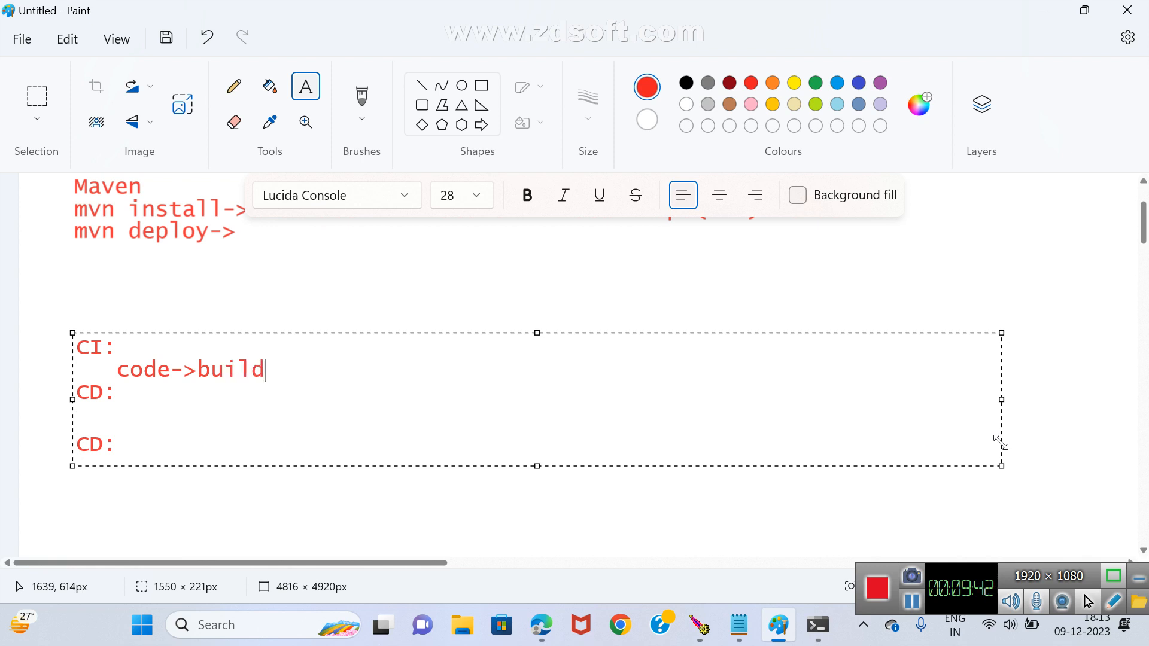
text(->test)
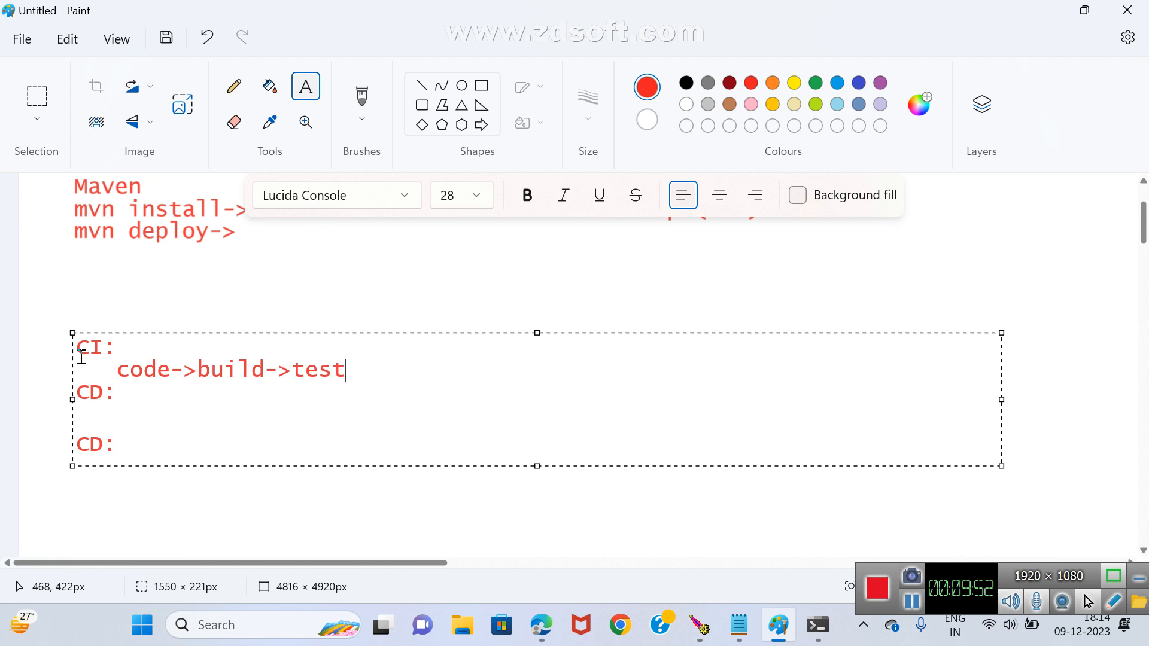
Highlight the word code, then add the line dev->Maven-> below code->build->test, leaving a blank line between them.
drag(118, 368, 173, 368)
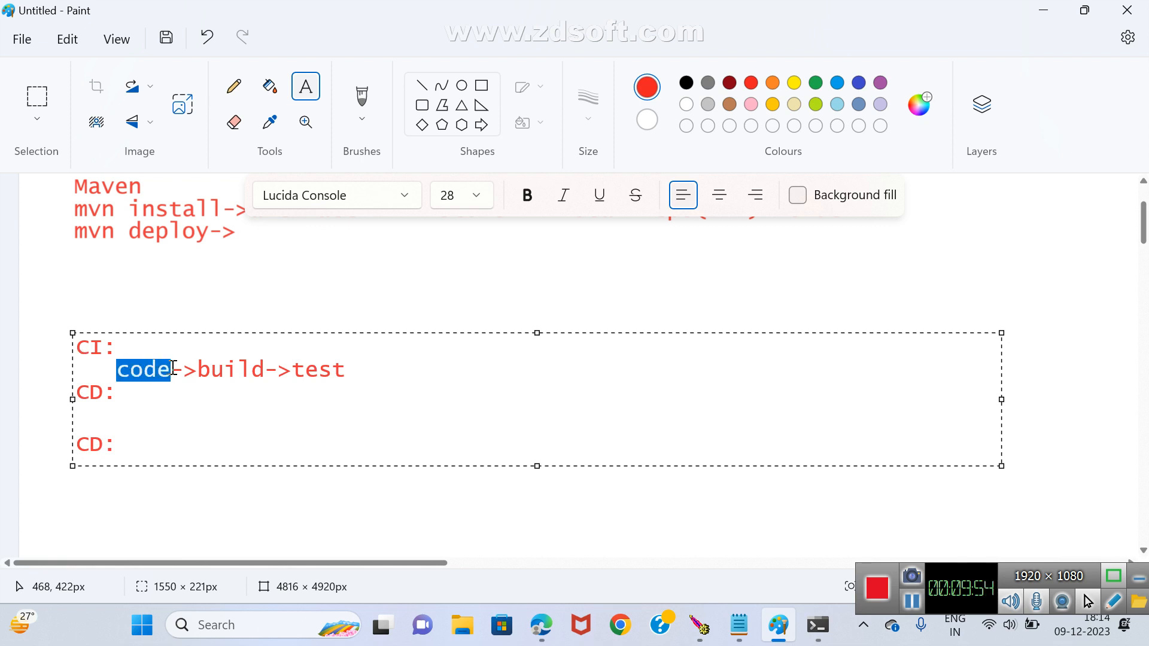
click(382, 374)
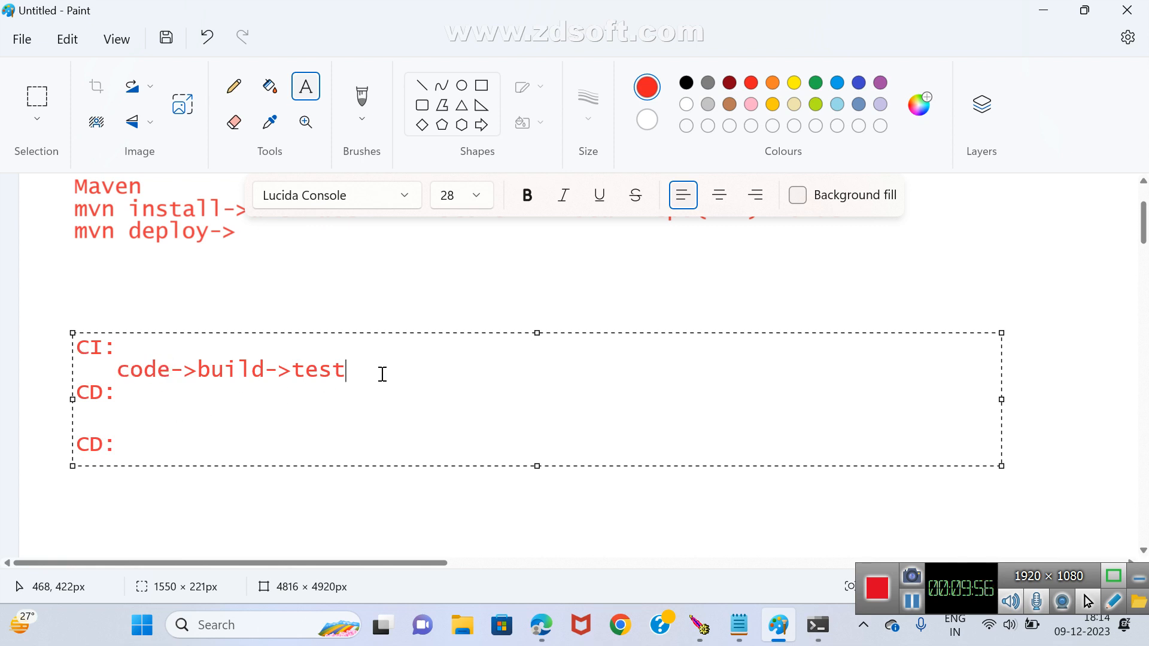
key(Return)
text(d)
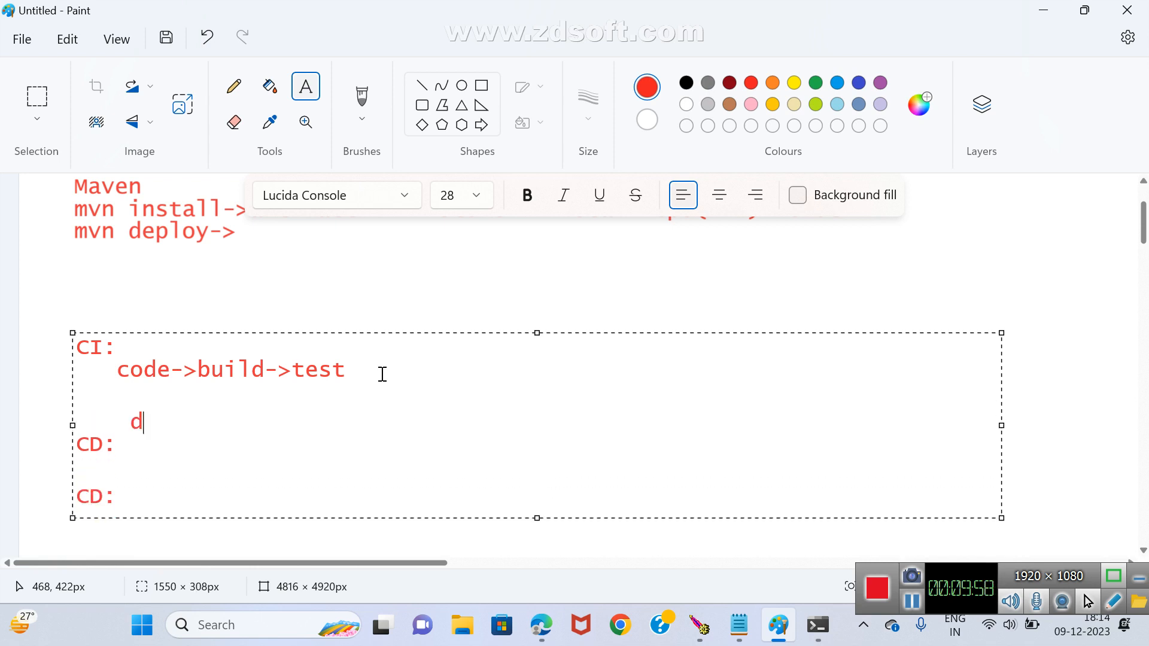
text(ev->Ma)
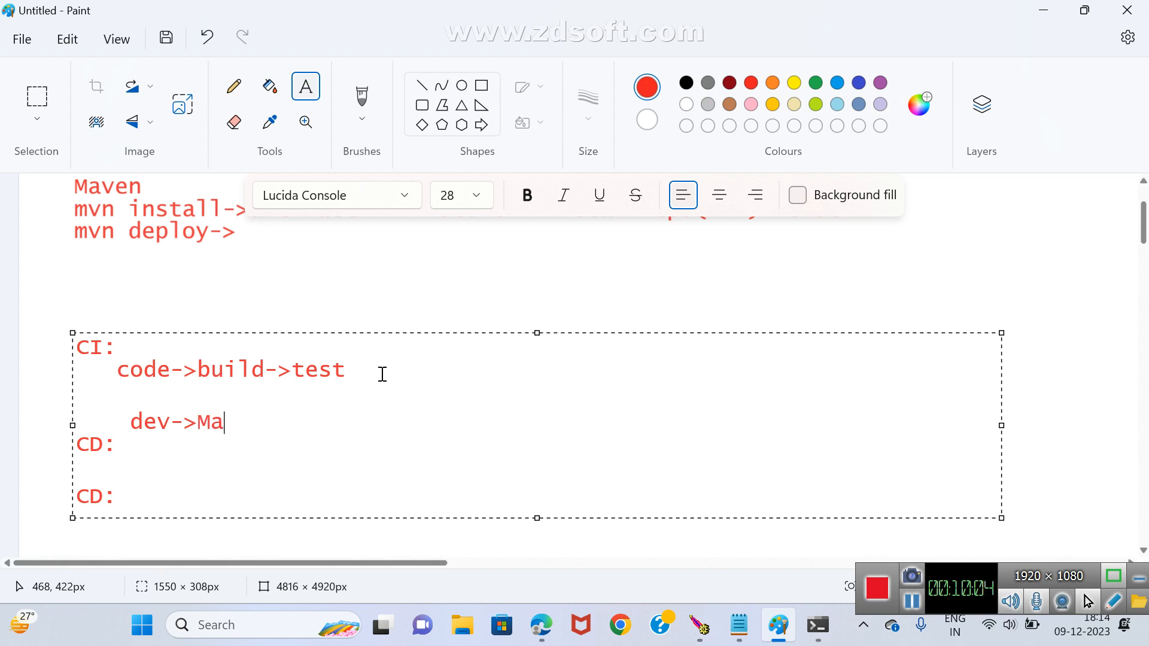
text(ven->)
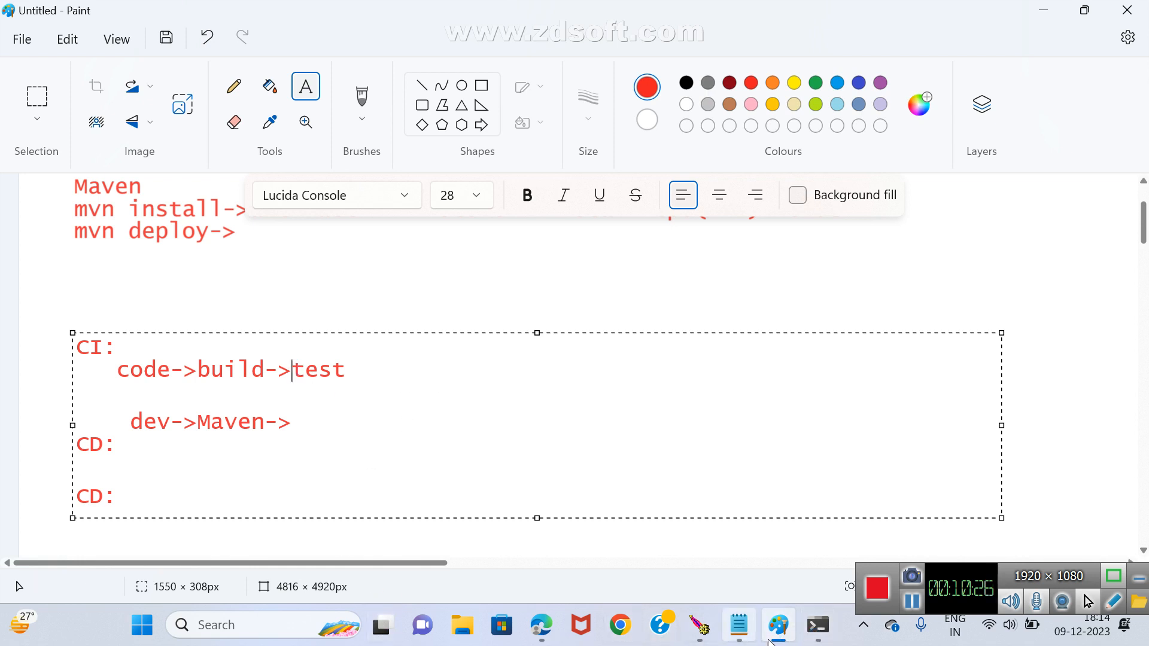
Switch to the command prompt and run mvn test in the D:\lakweb folder.
click(826, 627)
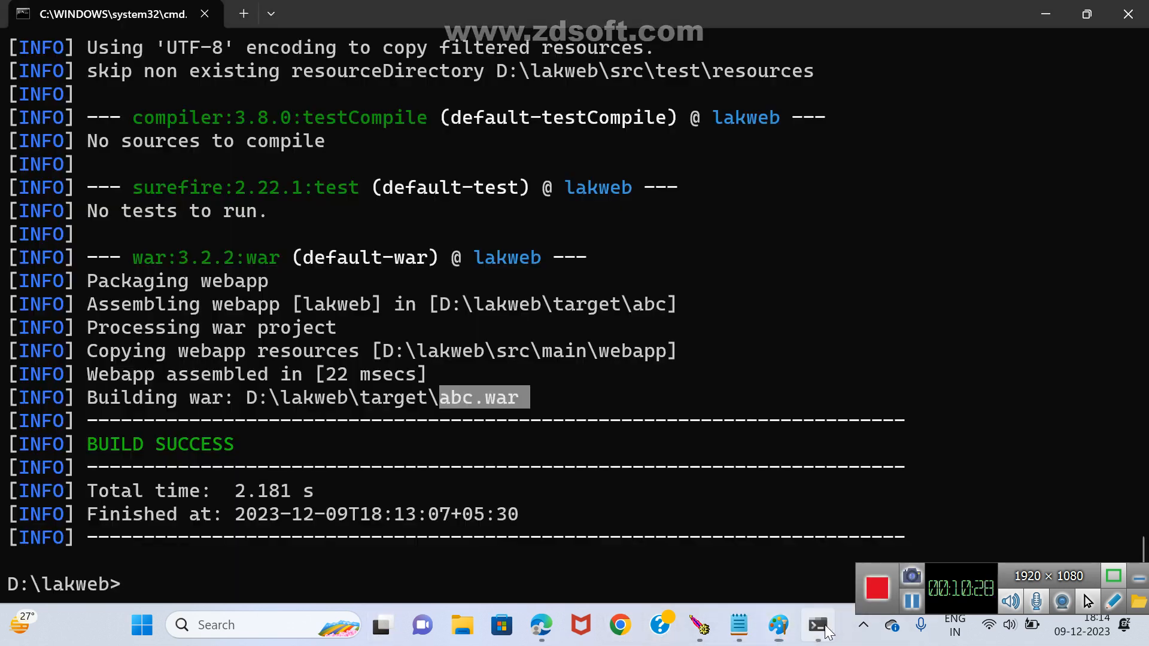
text(mvn test)
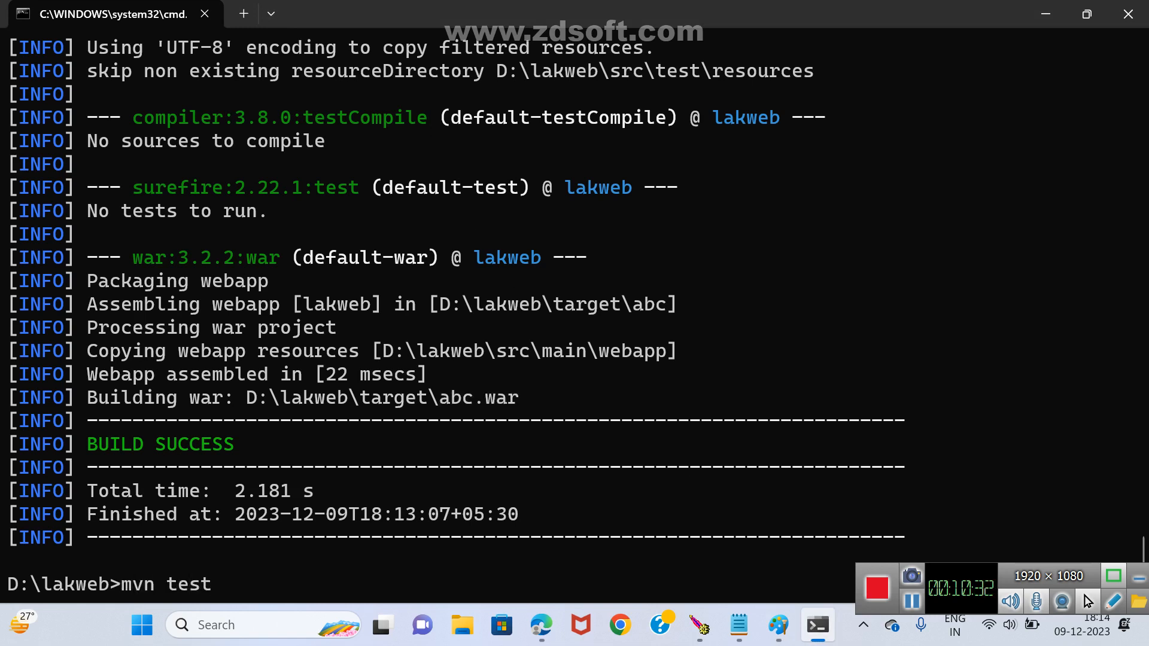
key(Return)
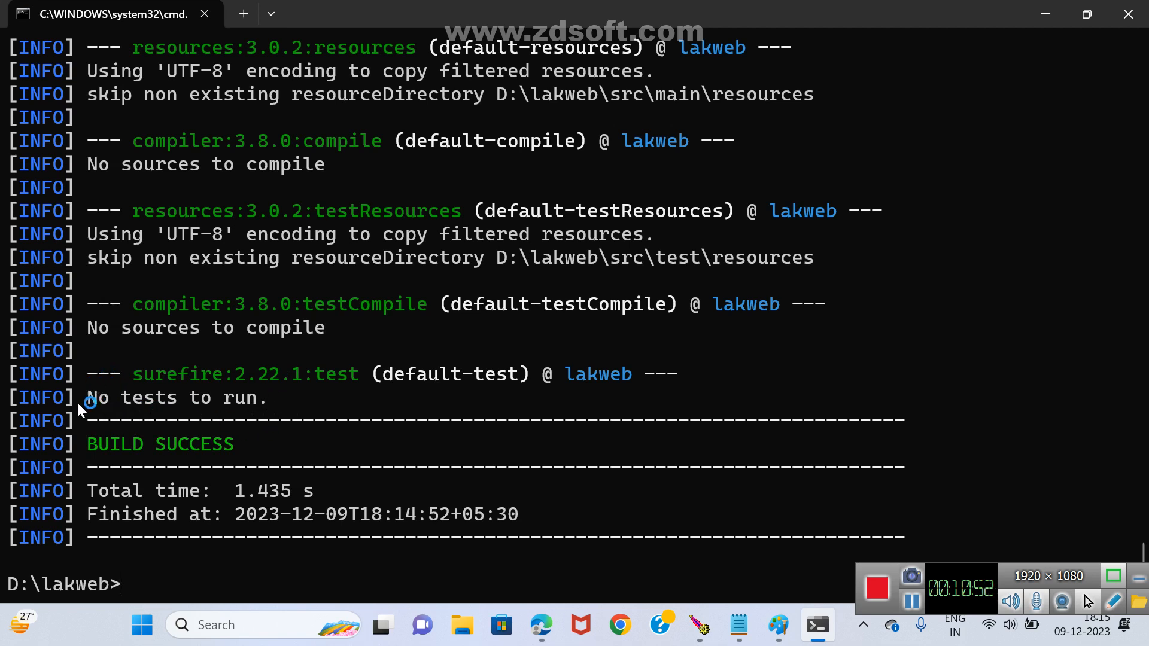
click(89, 423)
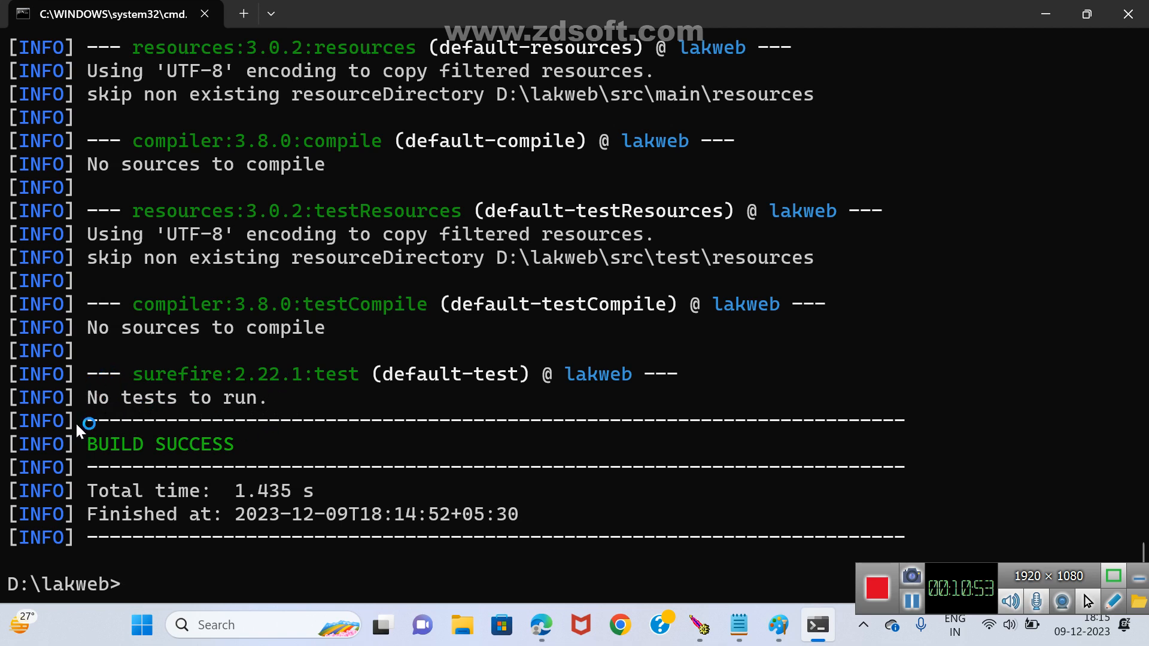
click(256, 265)
Move up from the lakweb folder to the root of drive D with cd...
text(cd..)
key(Return)
Try to run mvn archetype:genererate from the D:\ root.
text(mvn)
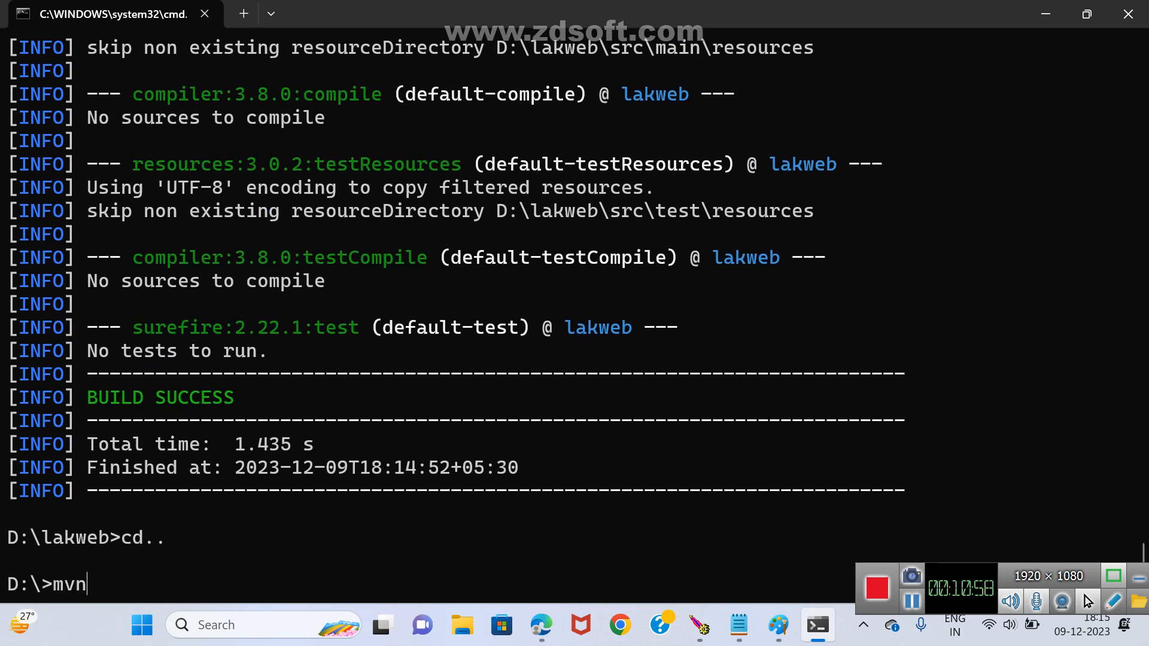
text( archetype)
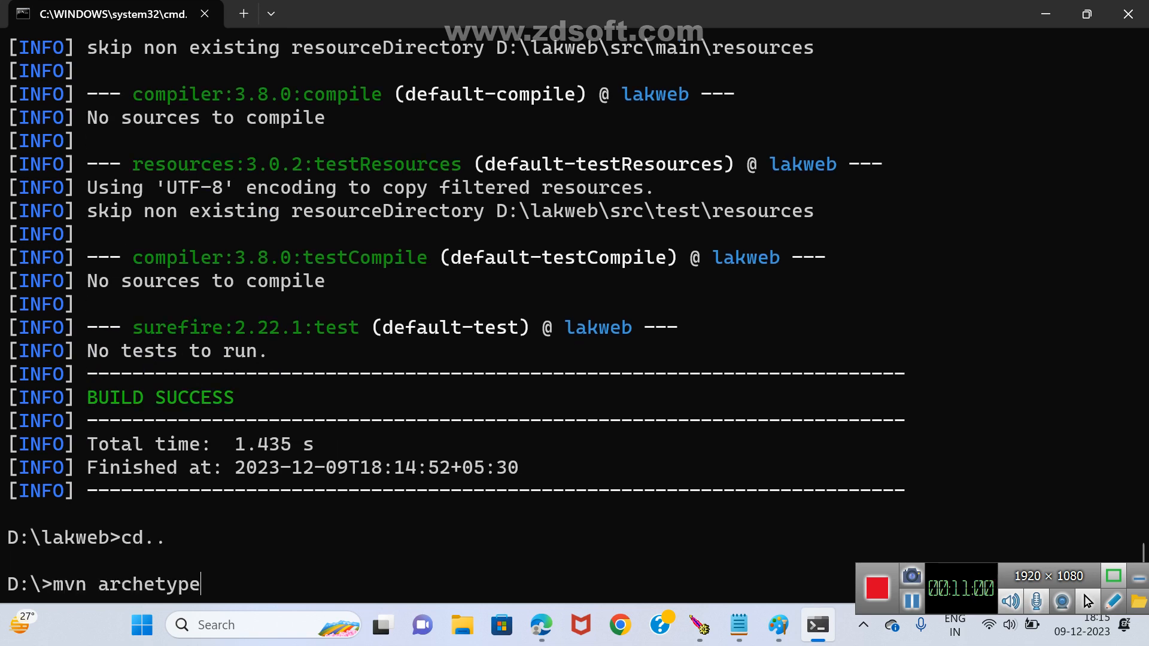
text(:genereat)
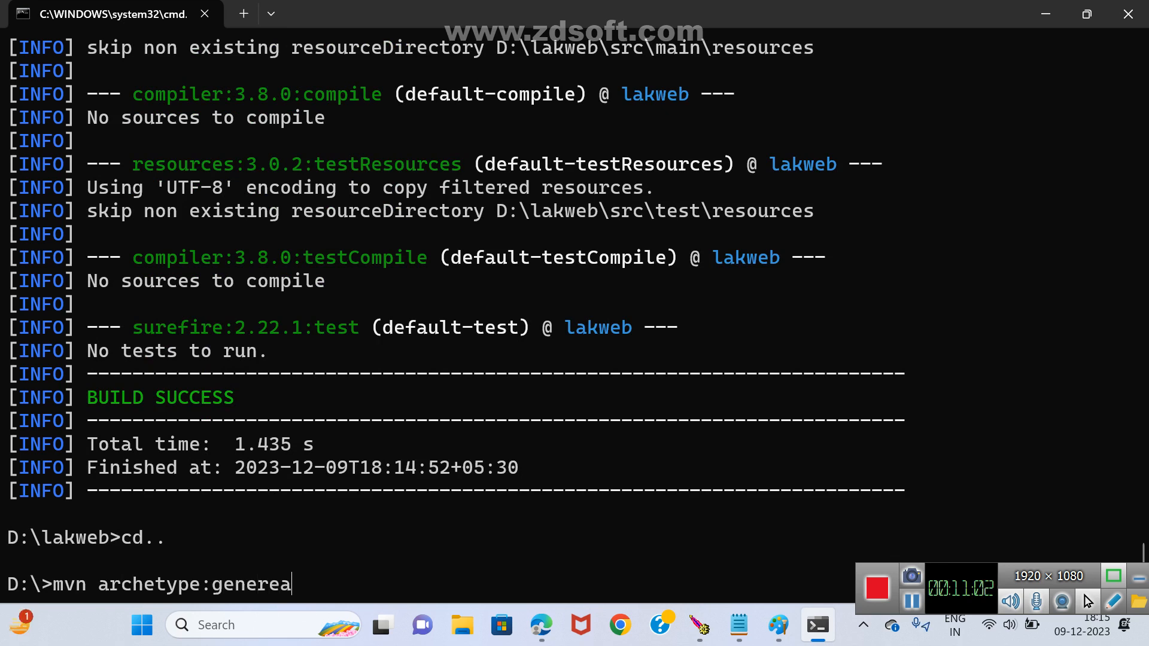
key(BackSpace)
key(BackSpace)
text(rate)
key(Return)
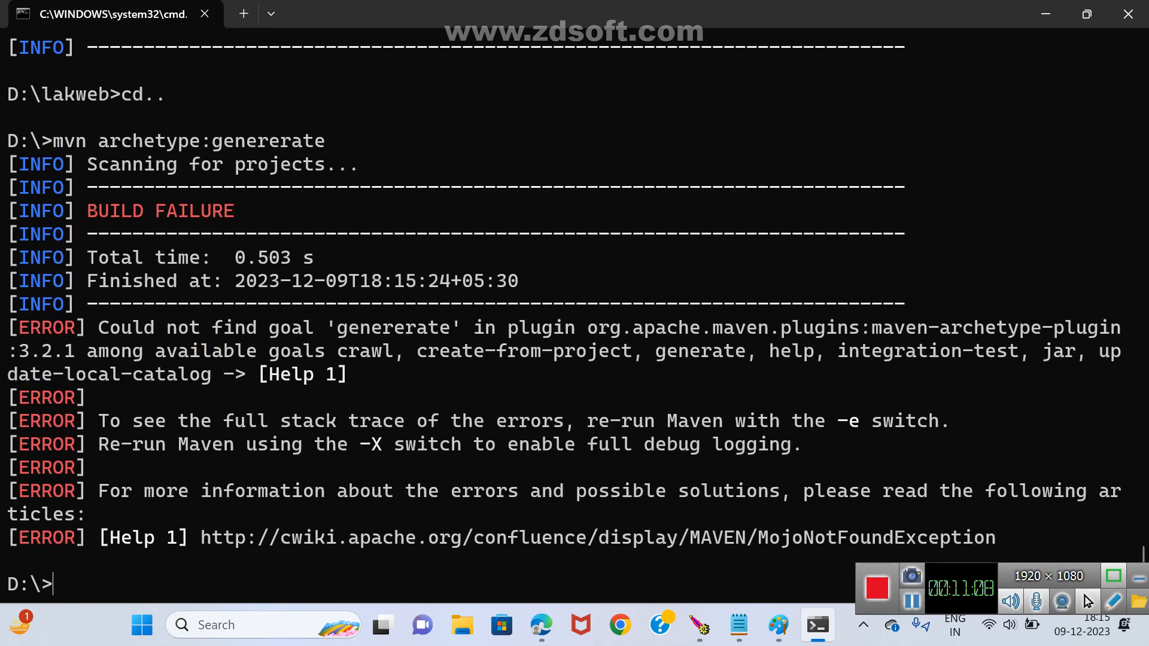
Correct the misspelled goal in the previous command and run mvn archetype:generate from the D:\ root.
key(Up)
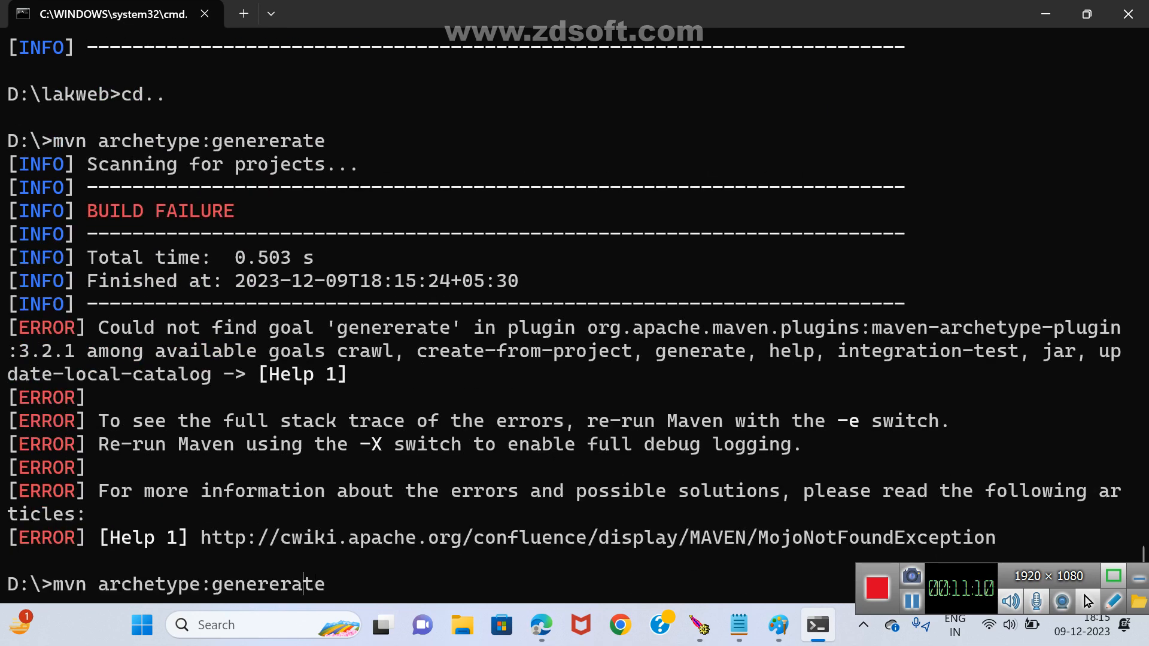
key(Left)
key(Left)
key(Left)
key(Left)
key(Left)
key(Left)
key(Right)
key(Right)
key(Delete)
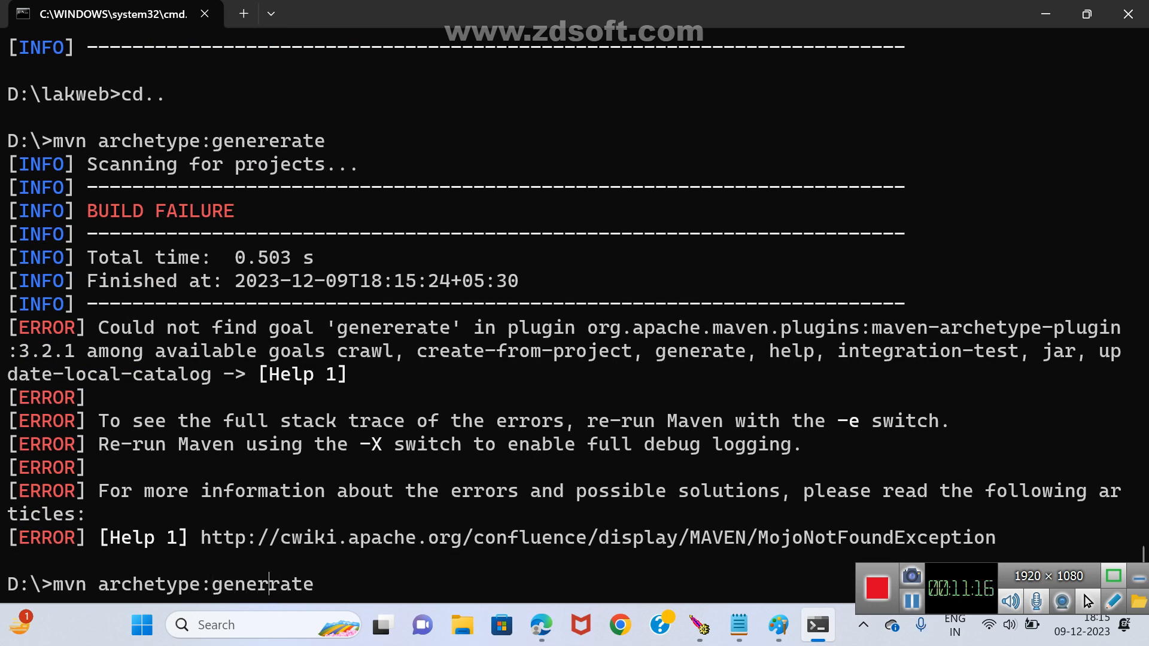
key(BackSpace)
key(Return)
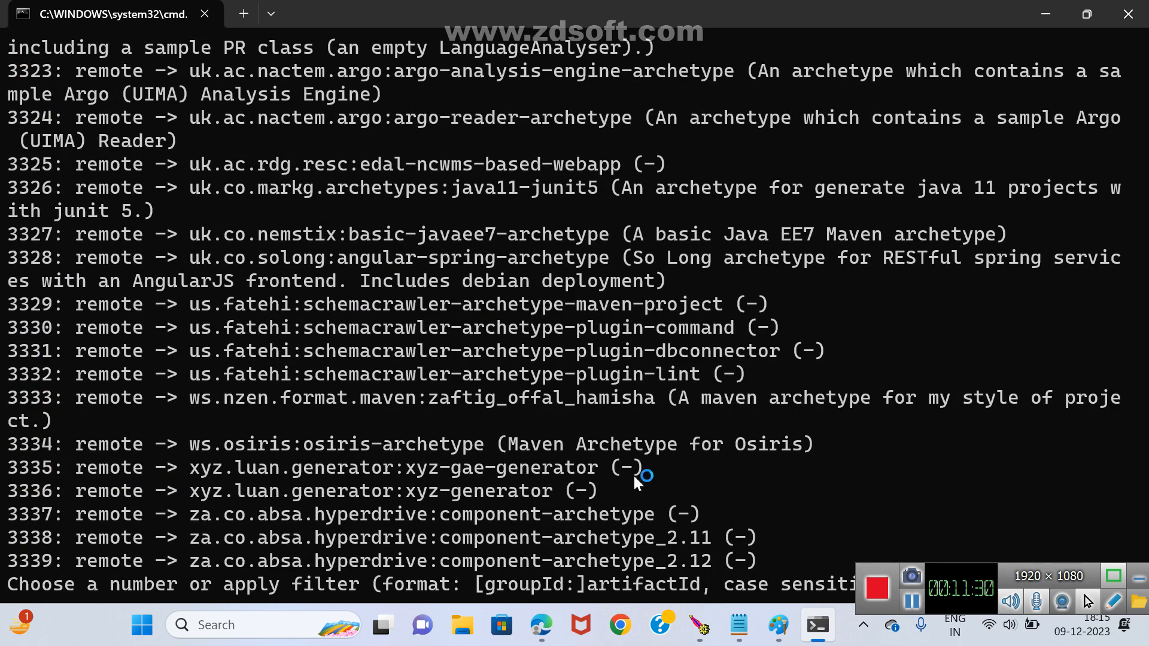
Accept the default archetype 2089, maven-archetype-quickstart, and its default version choice 8 (1.4).
drag(867, 572, 838, 5)
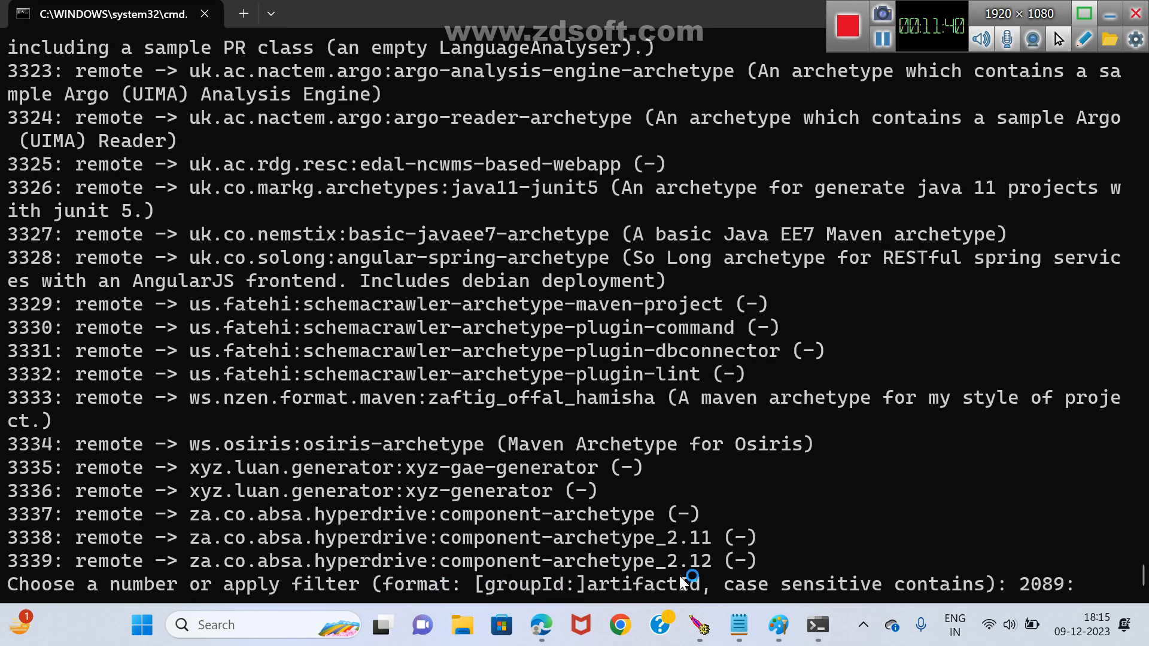
click(810, 490)
key(Return)
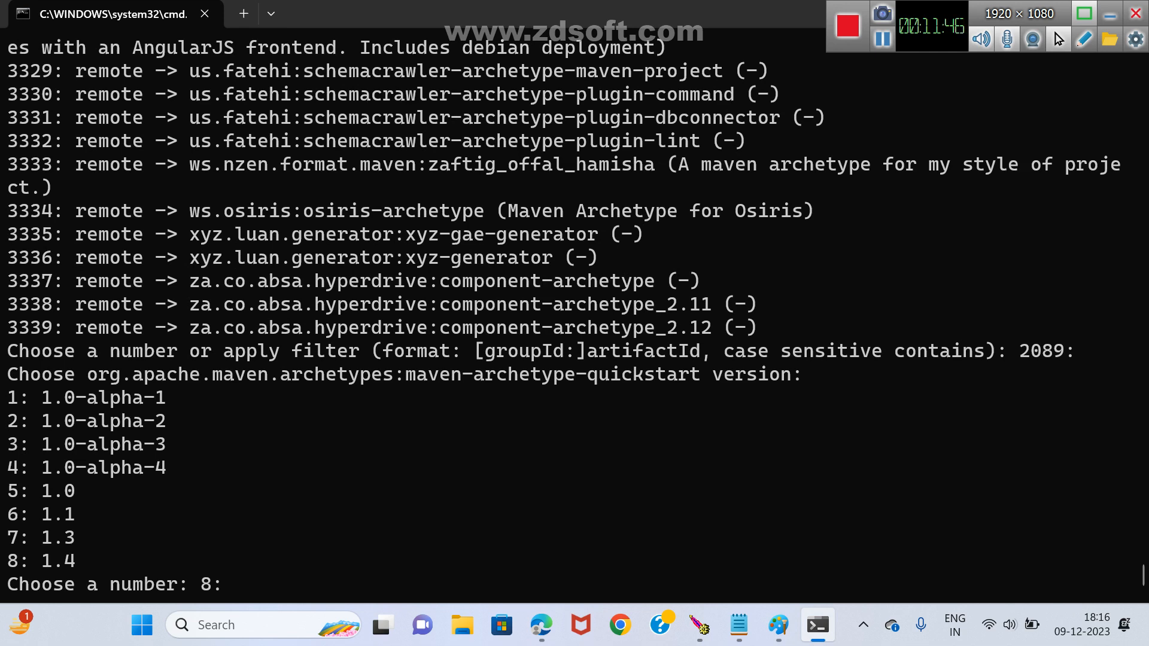
key(Return)
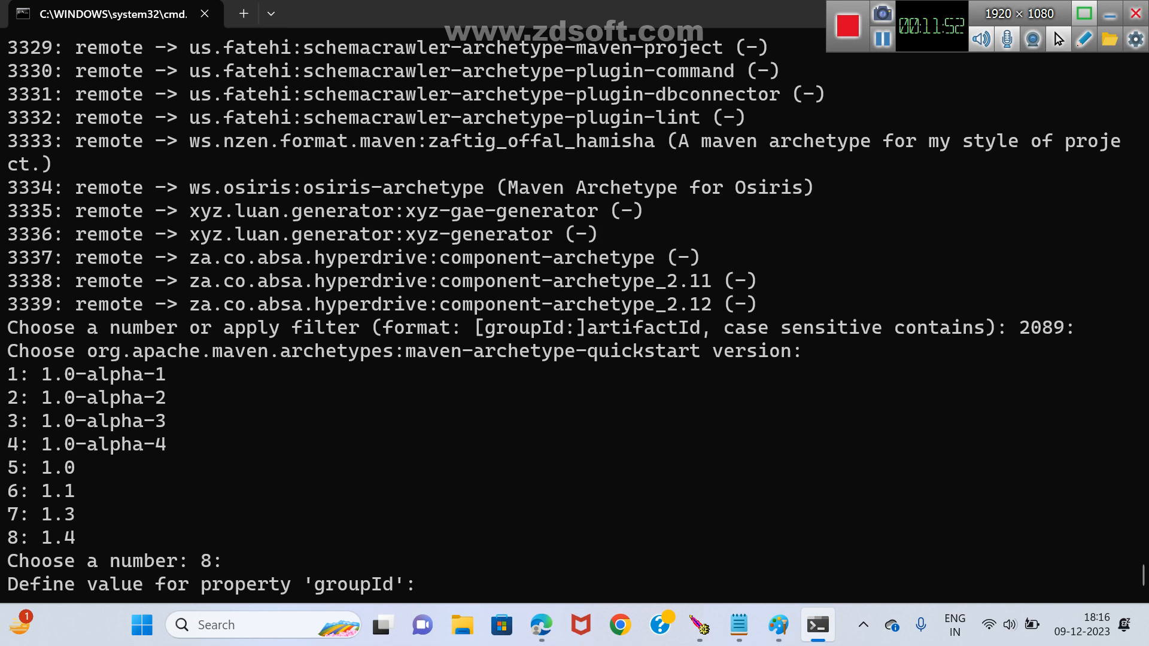
Define groupId quick, artifactId quick and version 1.1, keep the default package quick, and confirm the properties with Y.
text(quick)
key(Return)
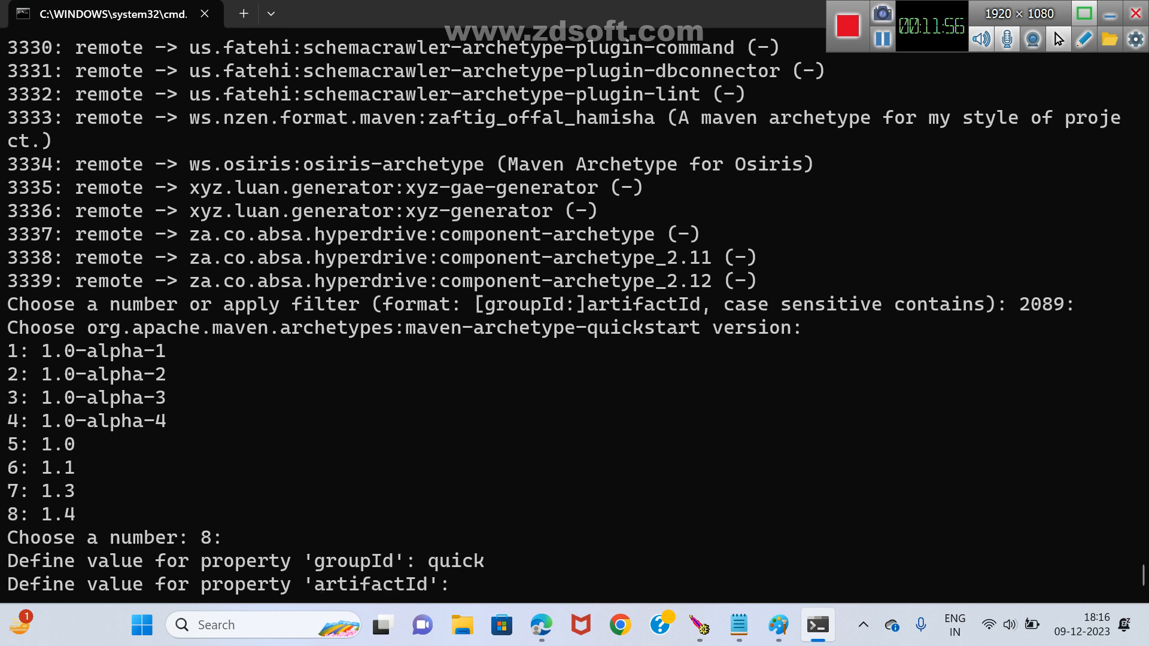
text(quick)
key(Return)
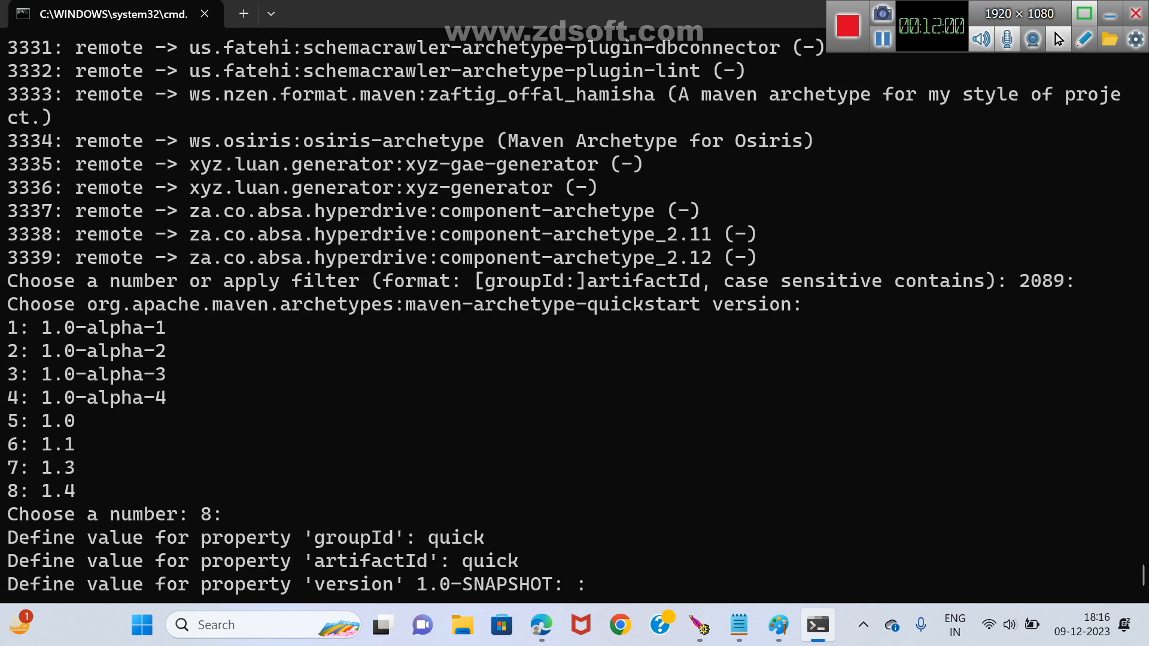
text(1.1)
key(Return)
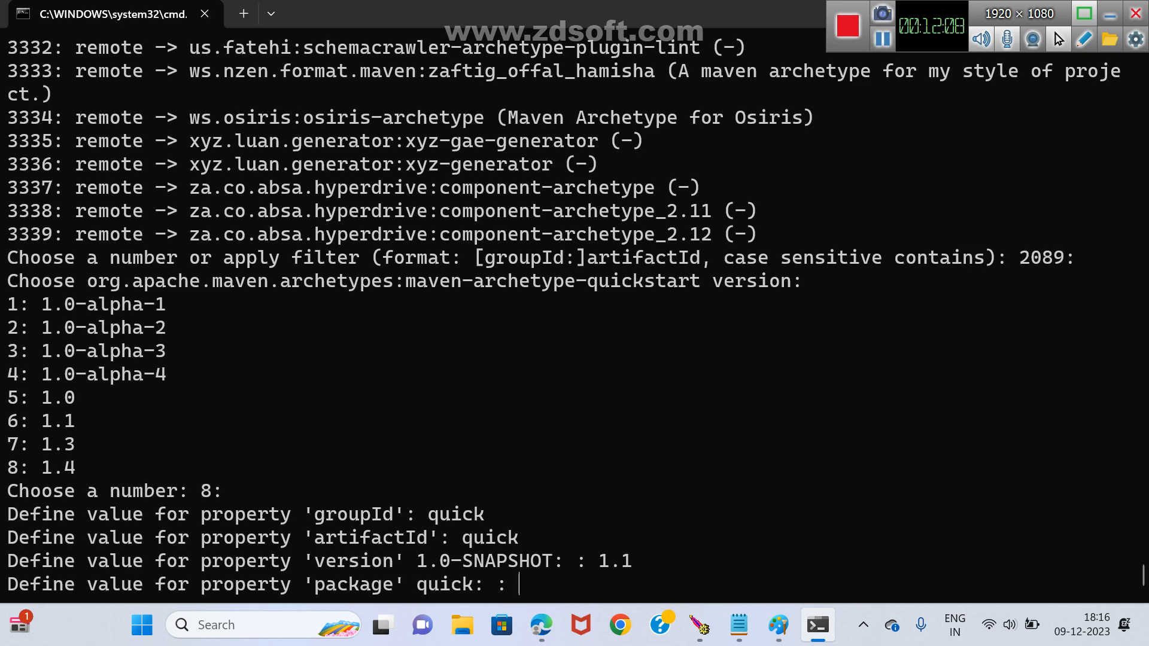
key(Return)
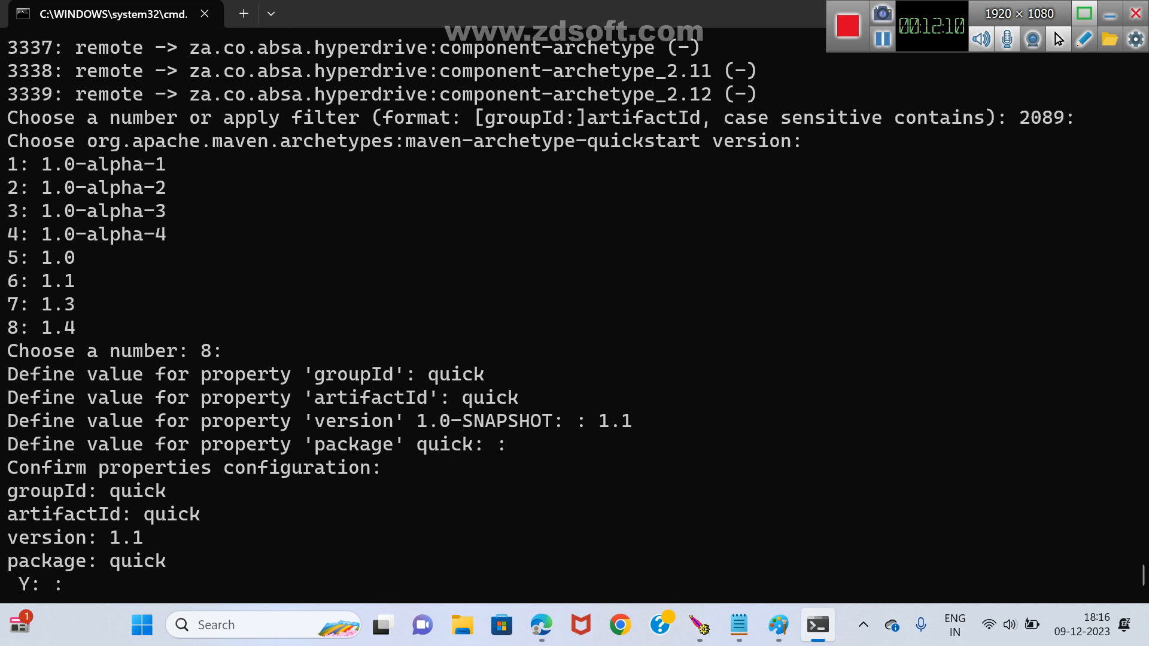
text(Y)
key(Return)
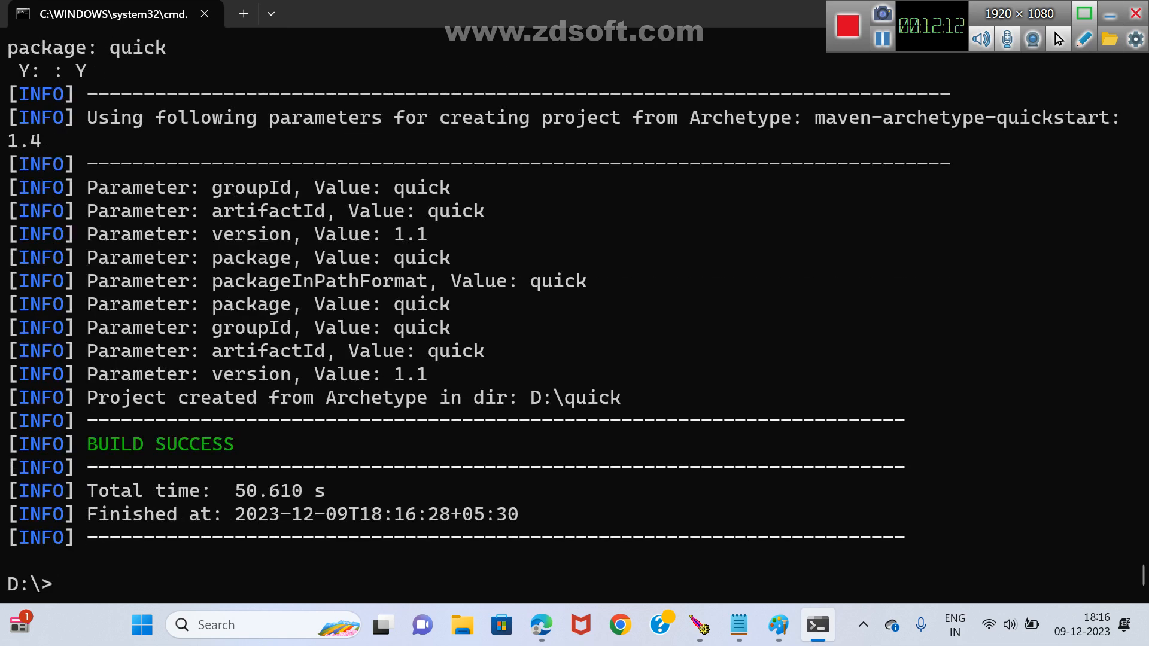
Change into the quick project folder and list its contents with dir.
text(cd quick)
key(Return)
text(dir)
key(Return)
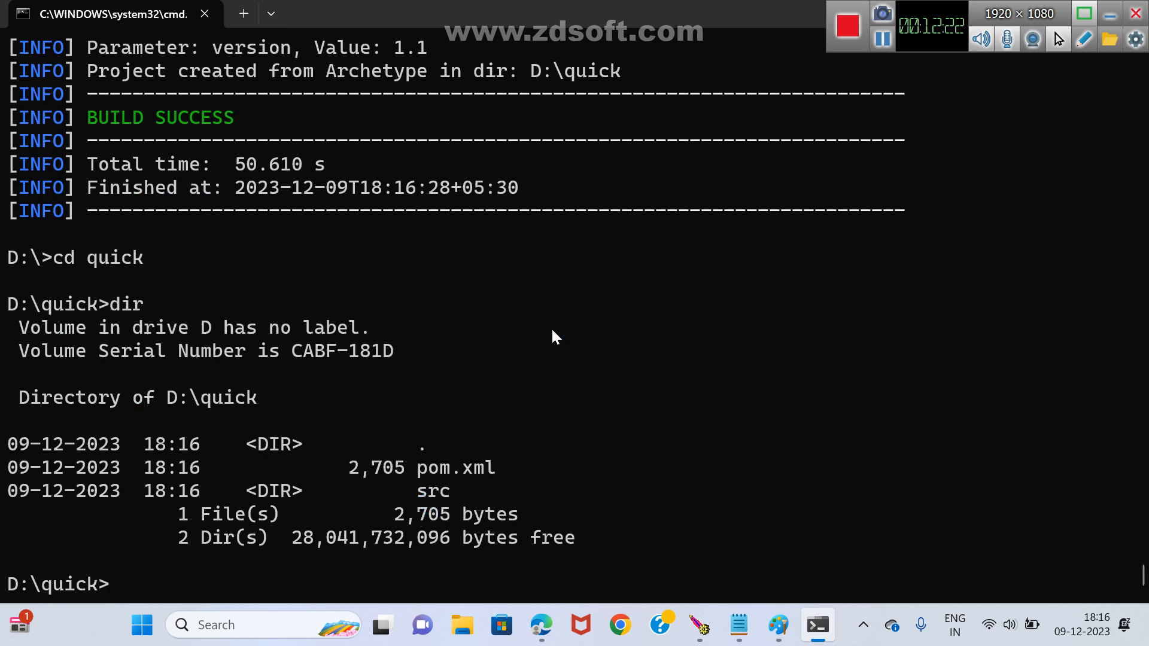
Run mvn validate clean compile test in the D:\quick folder.
text(mvn validate)
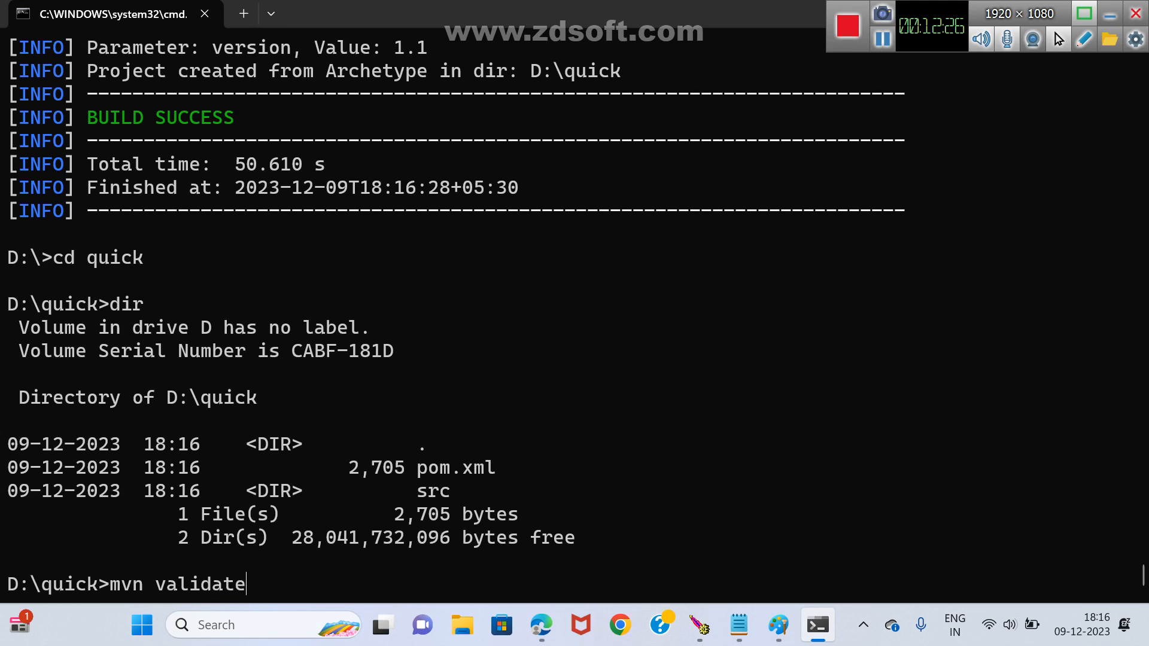
text( clean comi)
key(BackSpace)
text(p)
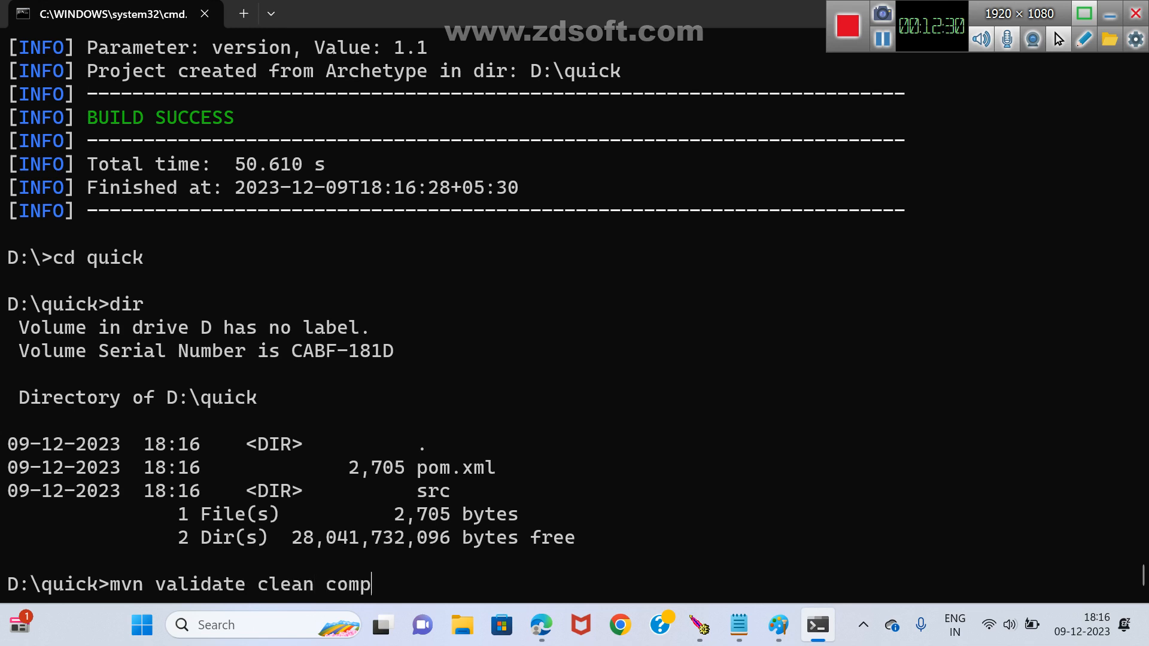
text(ile test)
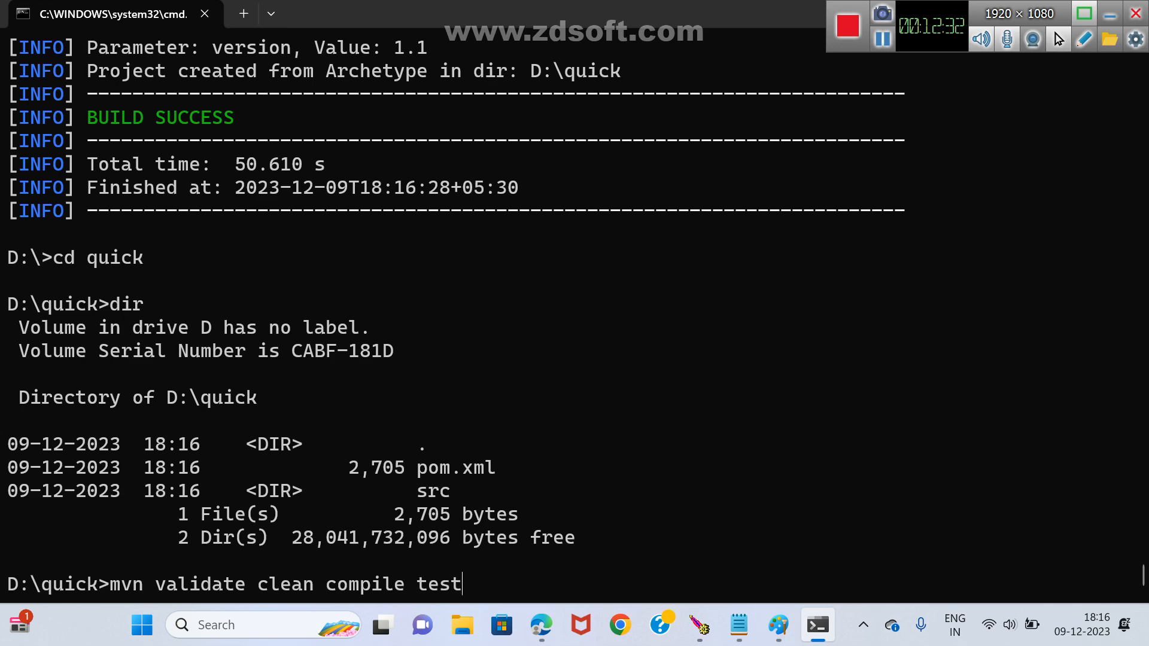
key(Return)
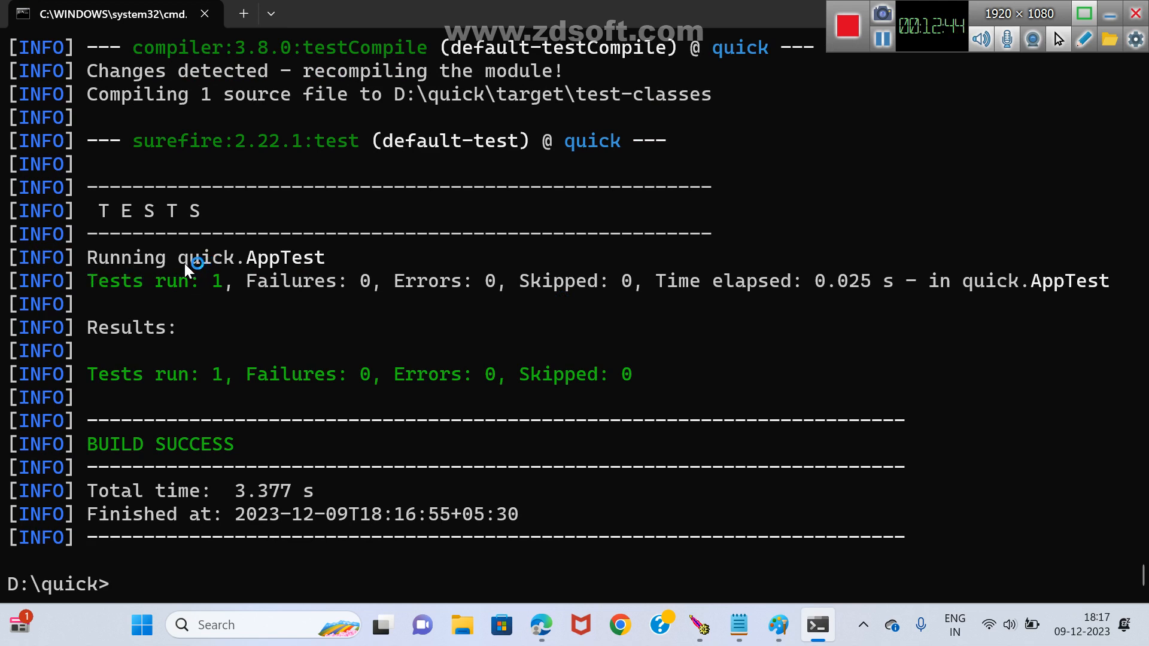
Highlight quick in the test output, then run tree /f and examine the project's src and target folder structure.
drag(181, 264, 233, 264)
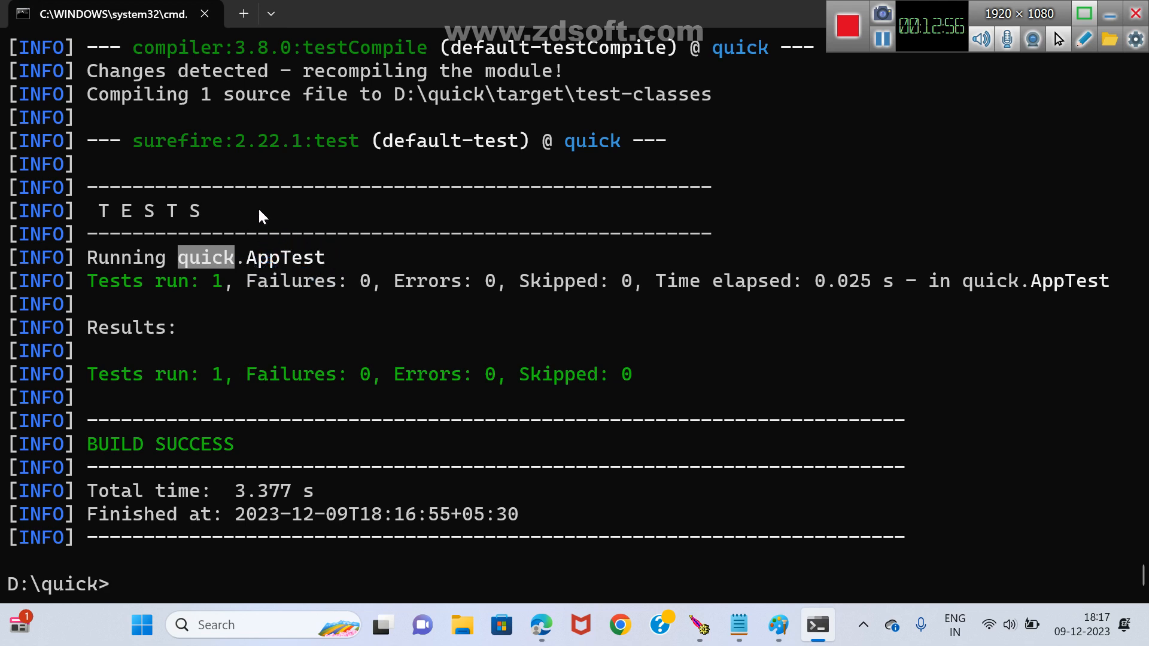
text(tree /f)
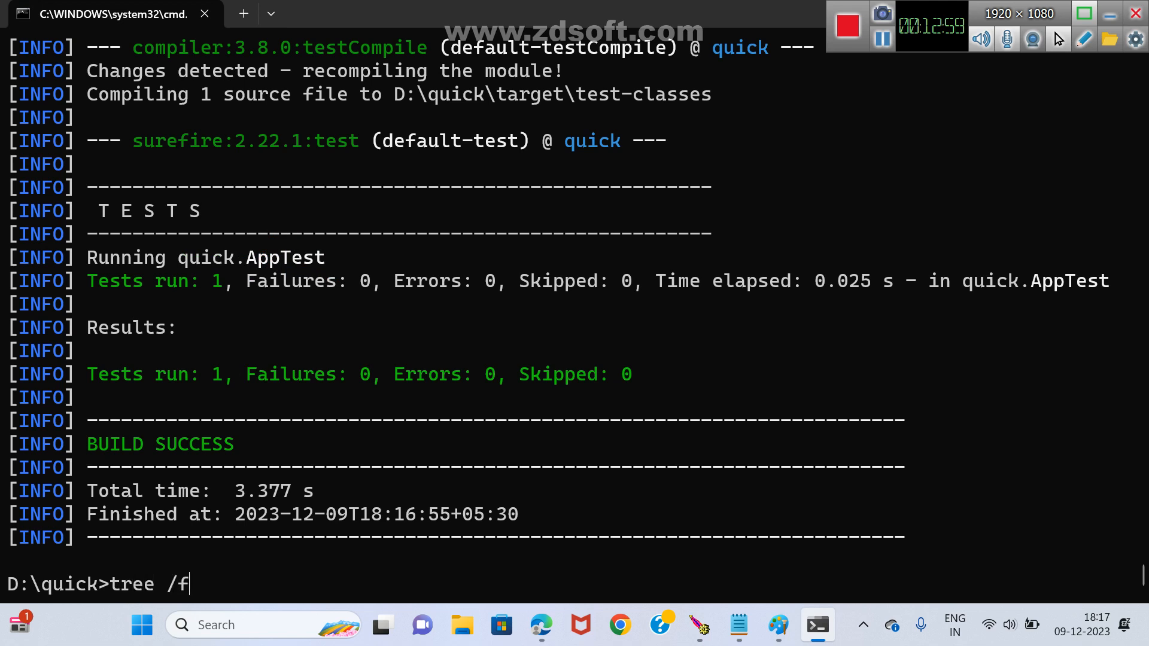
key(Return)
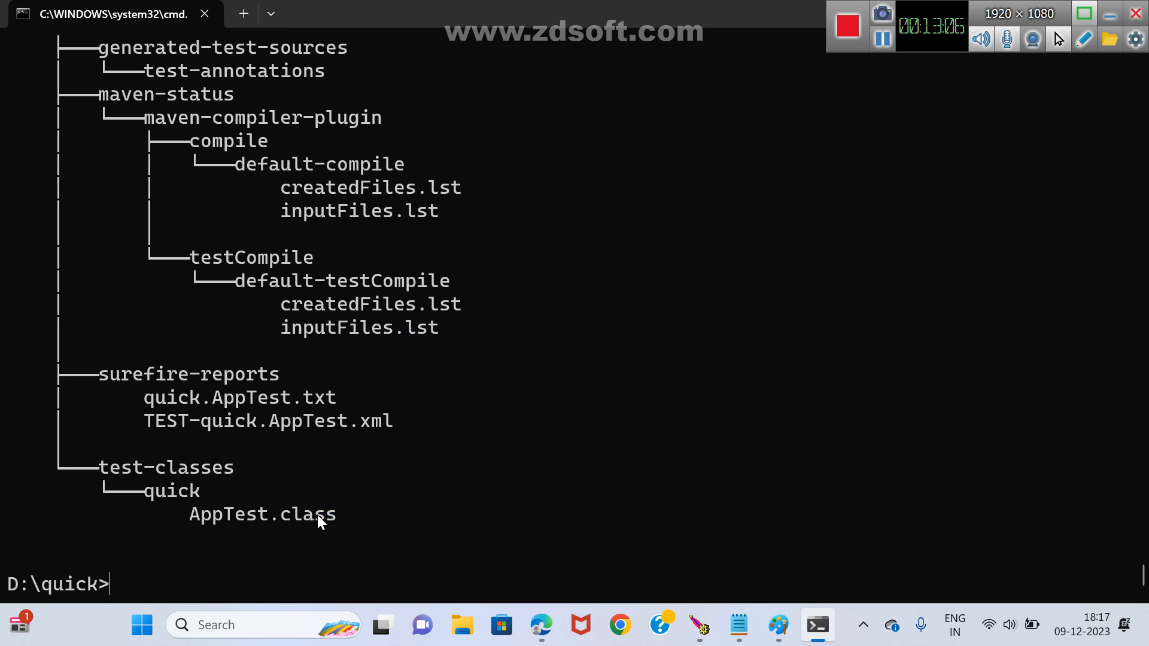
scroll(326, 479, up, 5)
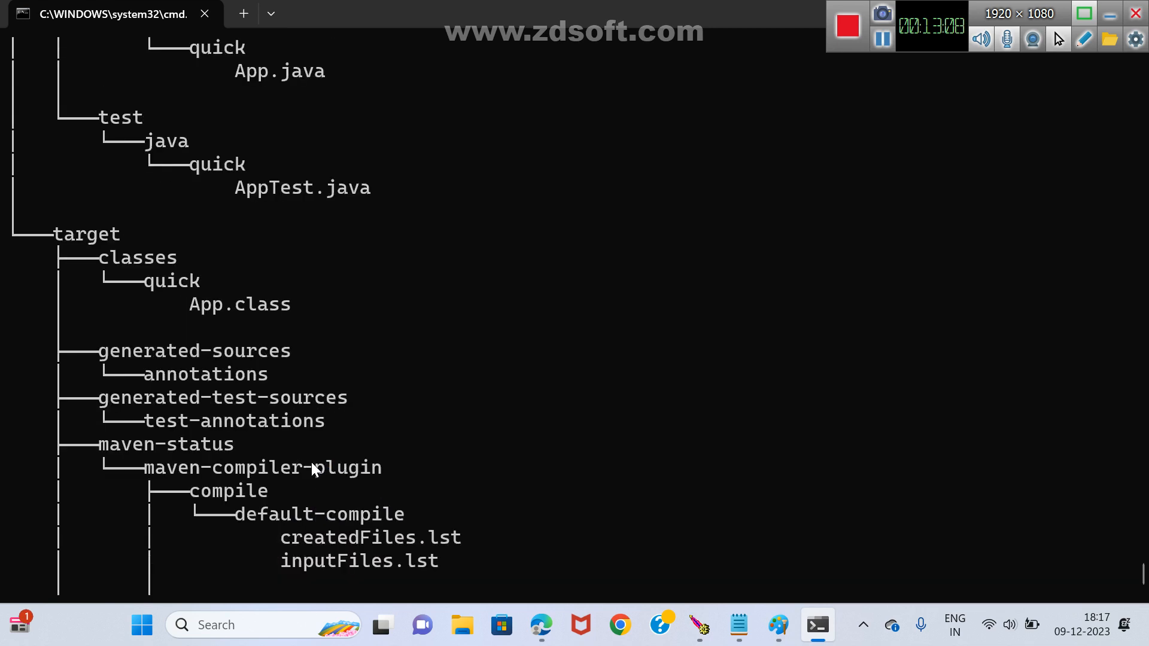
scroll(362, 386, up, 1)
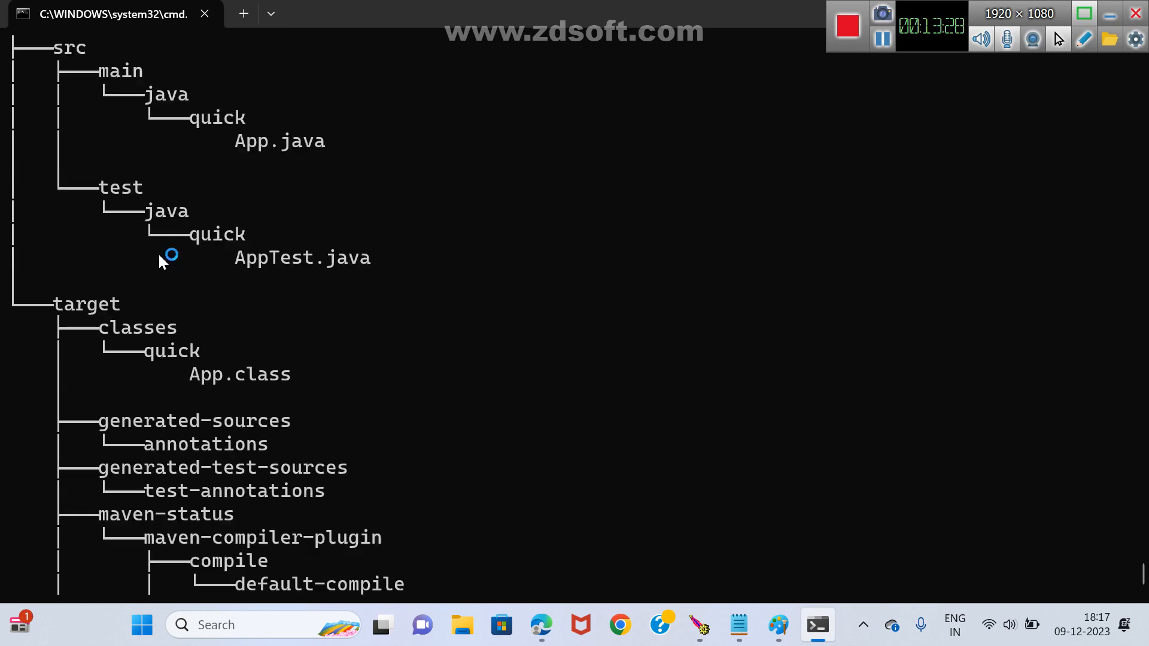
scroll(168, 252, up, 1)
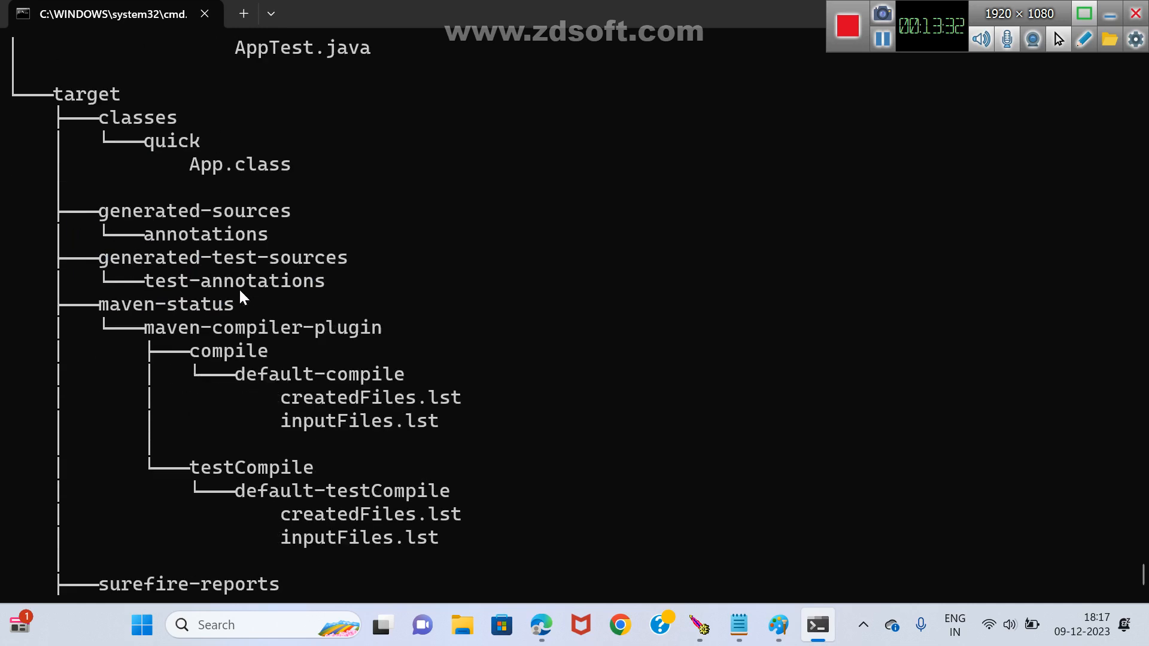
Change folder by folder into D:\quick\src\test\java\quick, listing the contents of java and quick with dir.
text(cd src)
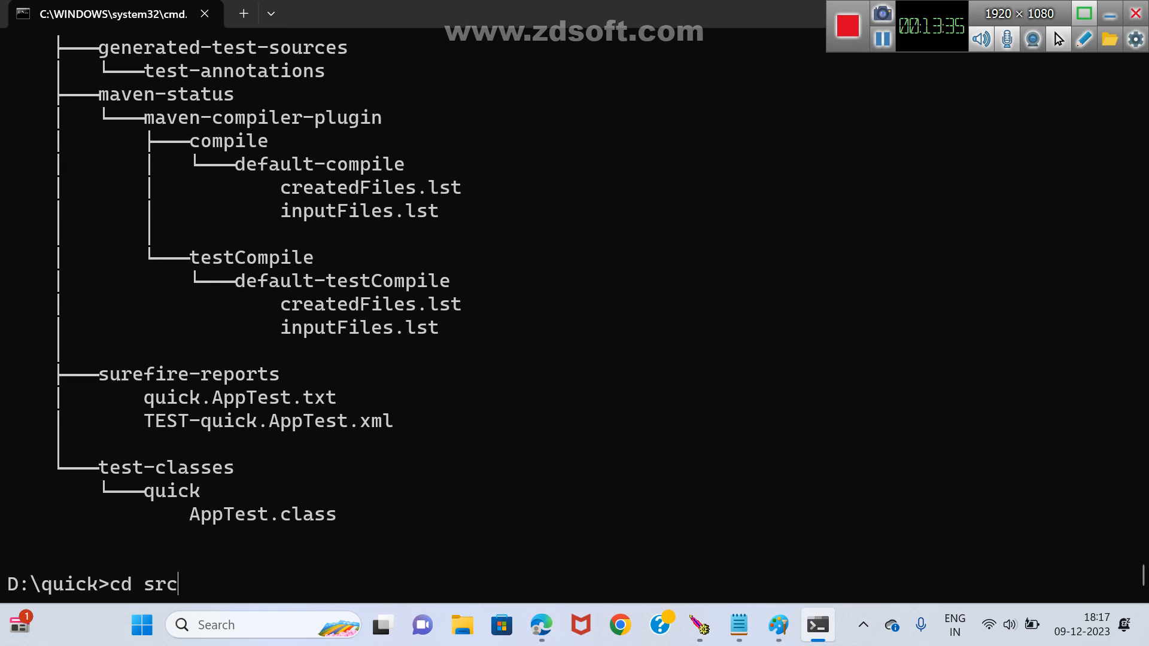
key(Return)
text(cd test)
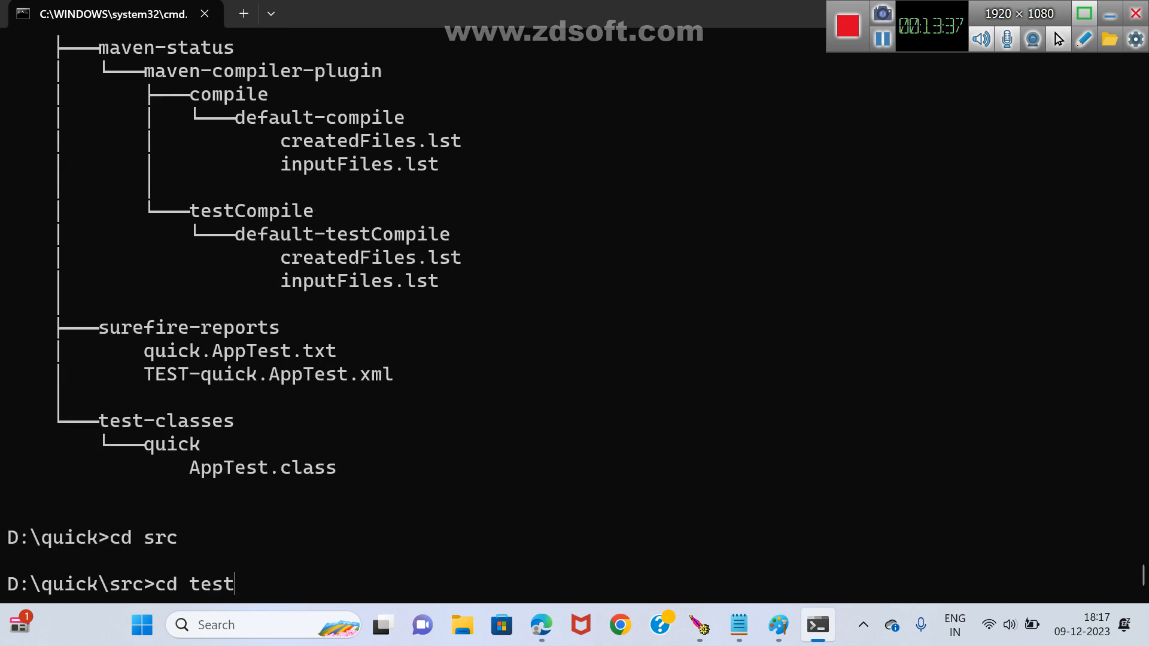
key(Return)
text(cd java)
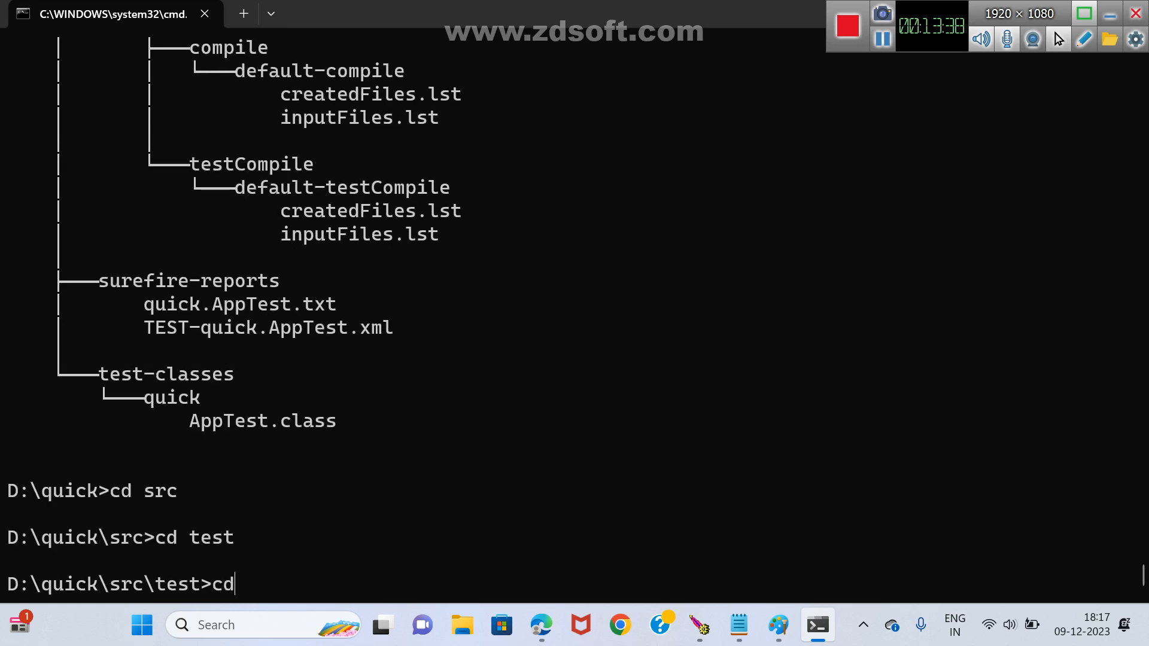
key(Return)
text(dir)
key(Return)
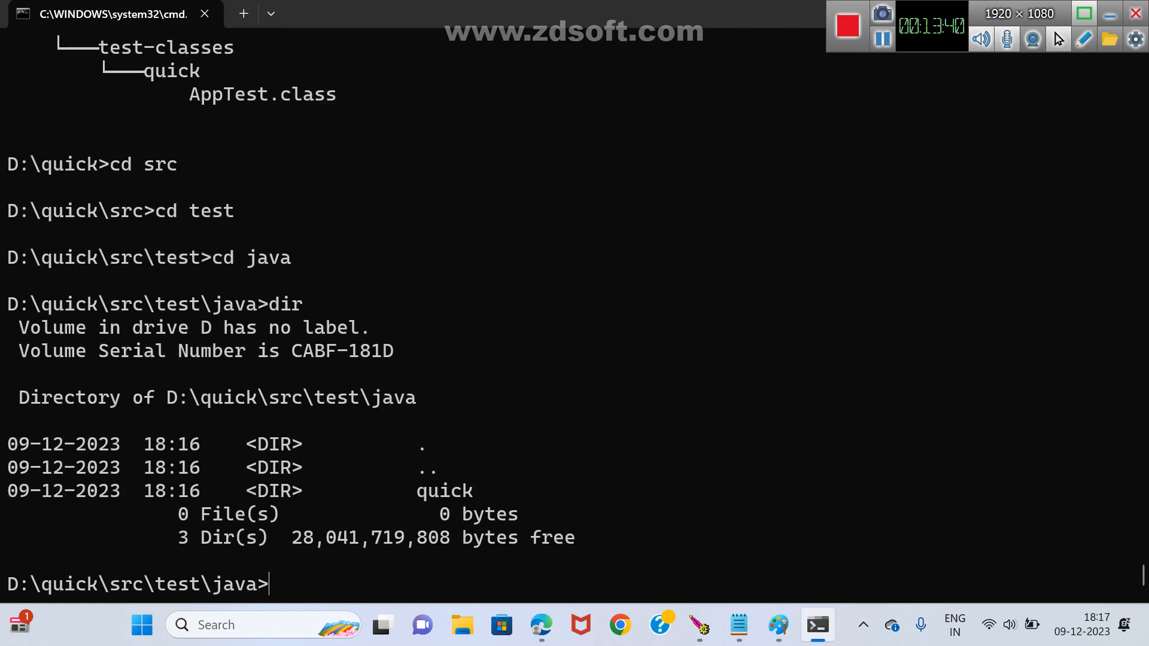
text(cd quick)
key(Return)
text(dir)
key(Return)
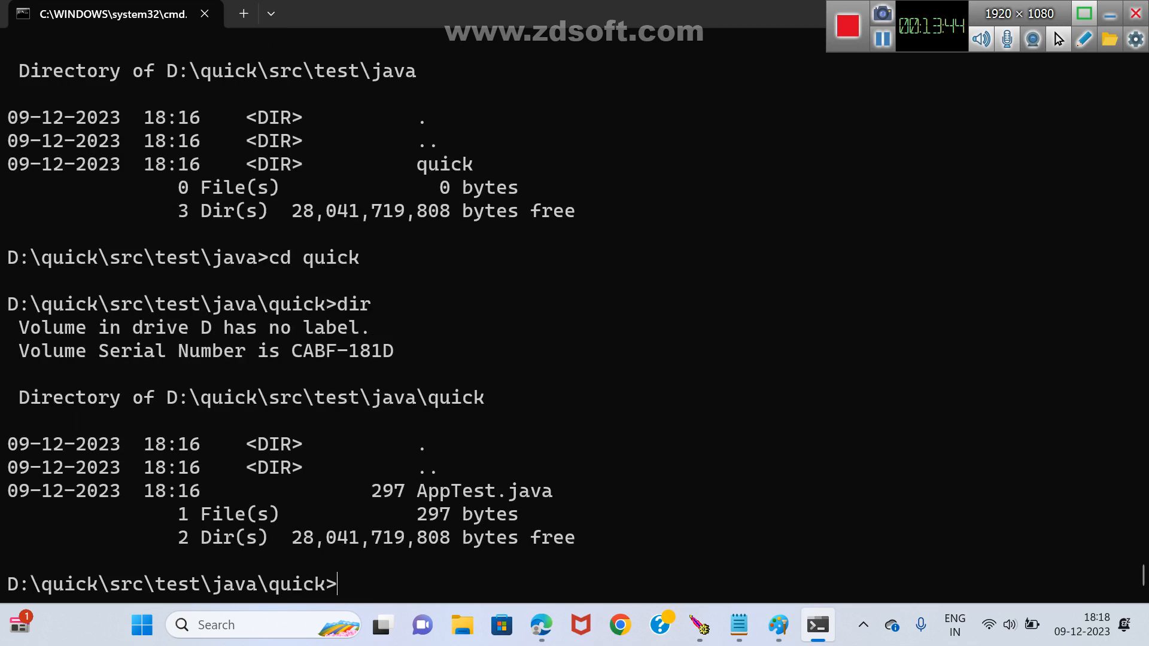
Open AppTest.java in Notepad from the command prompt and maximize its window.
text(notepad App)
key(Tab)
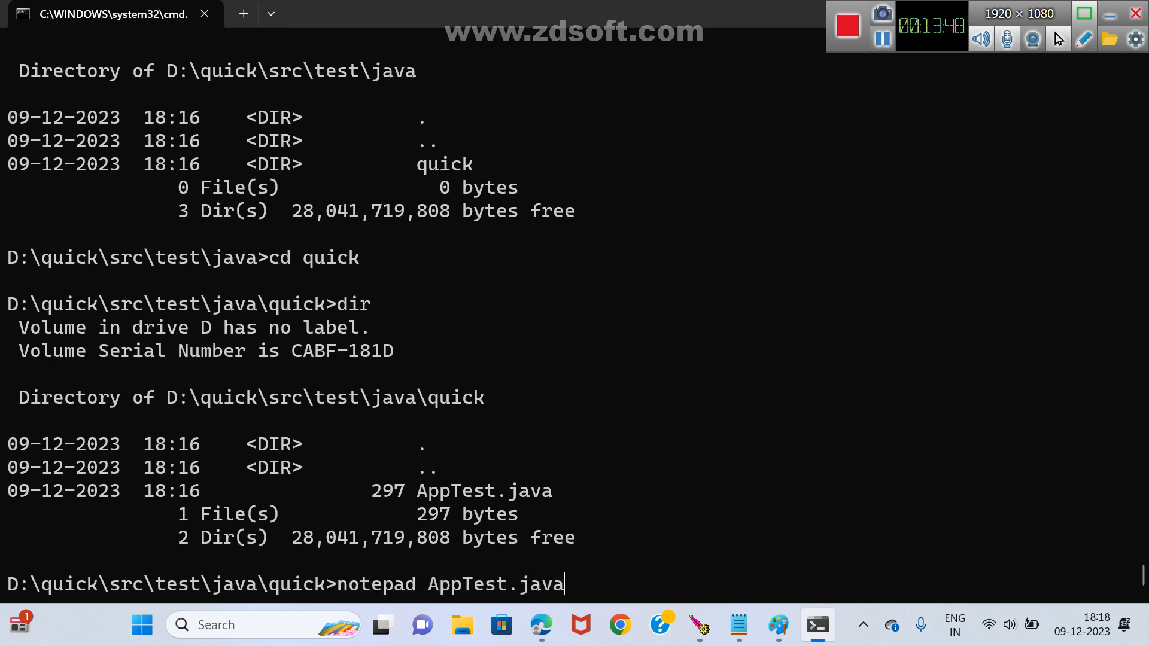
key(Return)
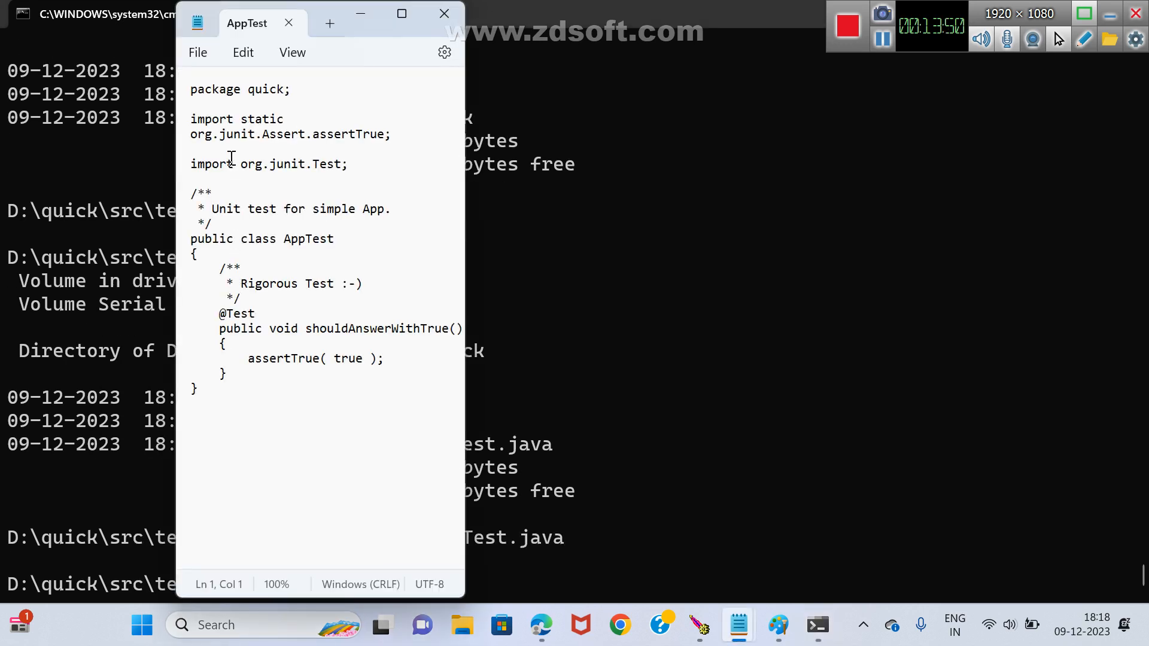
click(402, 13)
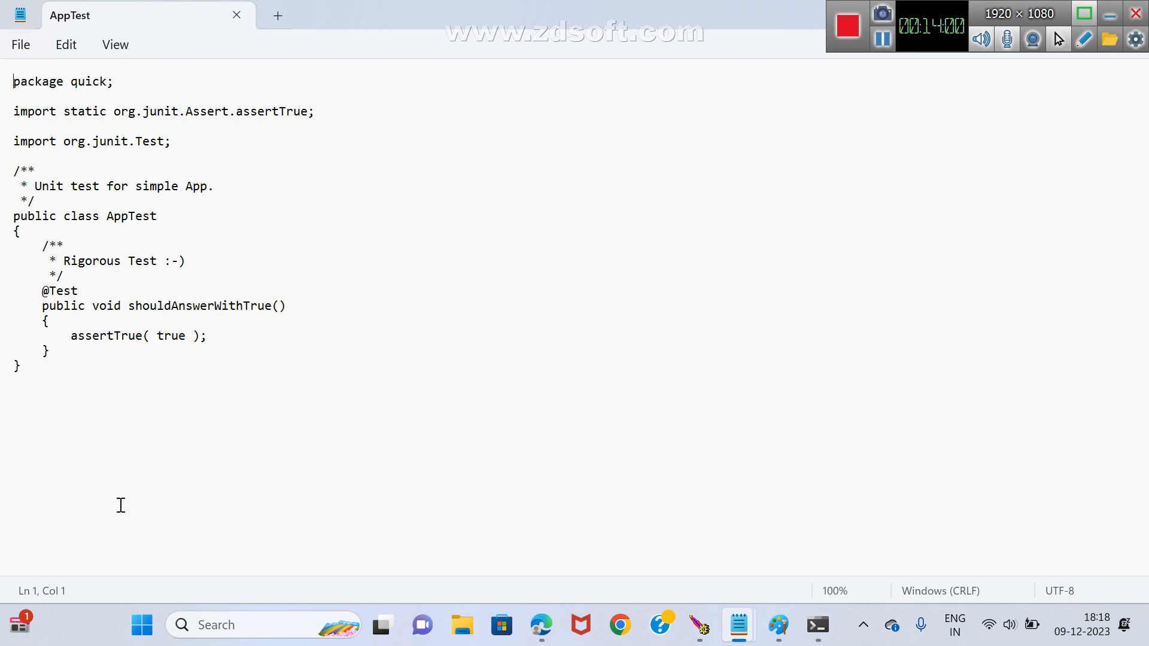
Examine the AppTest code, highlighting the package quick line and the shouldAnswerWithTrue method name.
scroll(119, 490, up, 3)
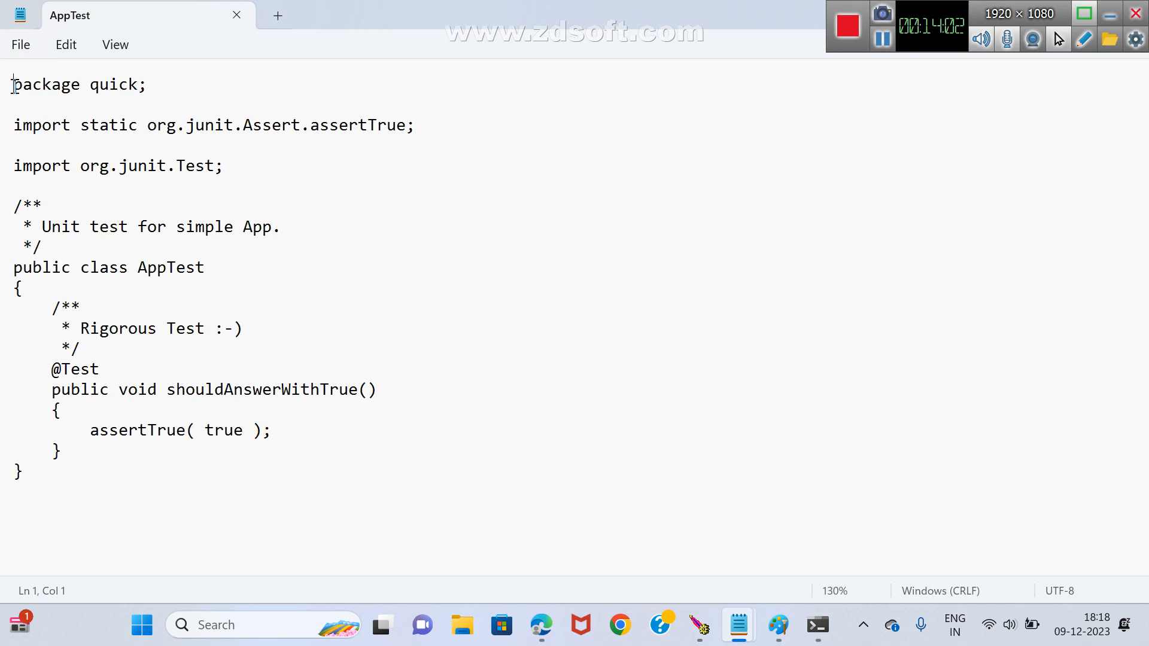
drag(16, 84, 139, 84)
click(133, 100)
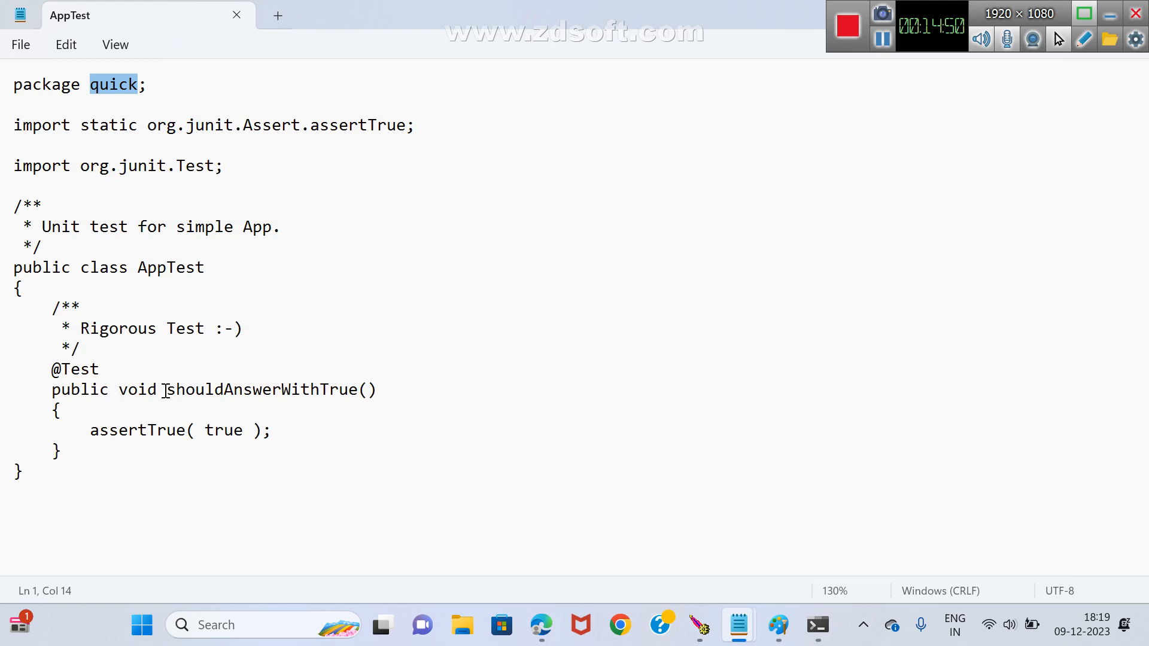
drag(166, 390, 351, 392)
click(296, 405)
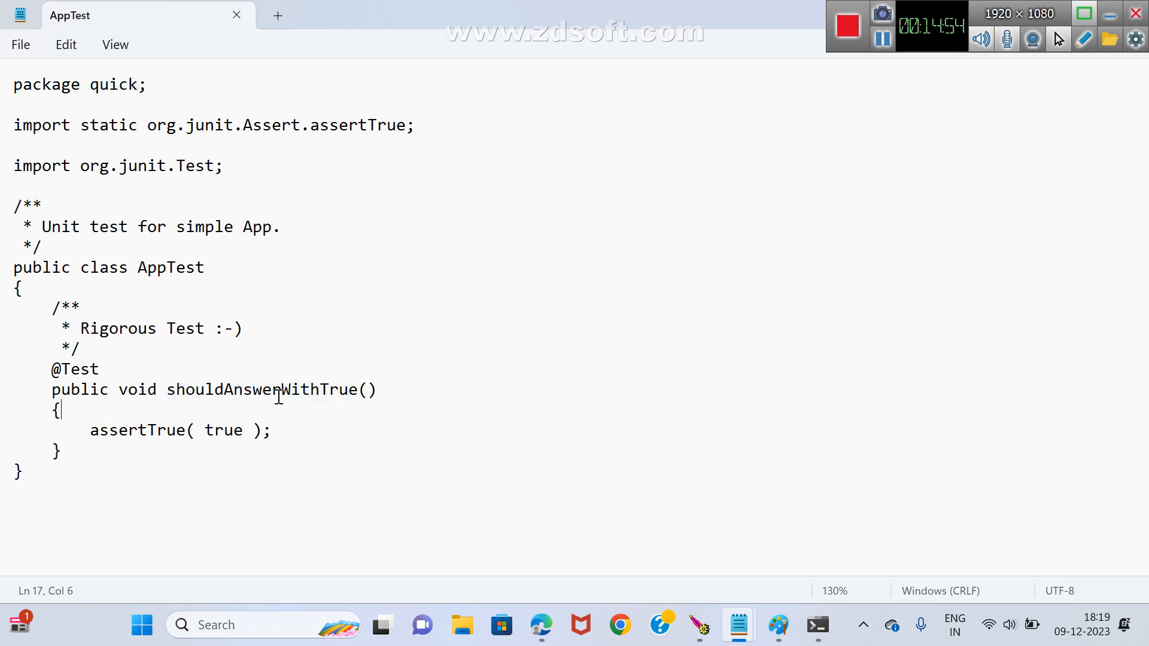
drag(170, 390, 353, 398)
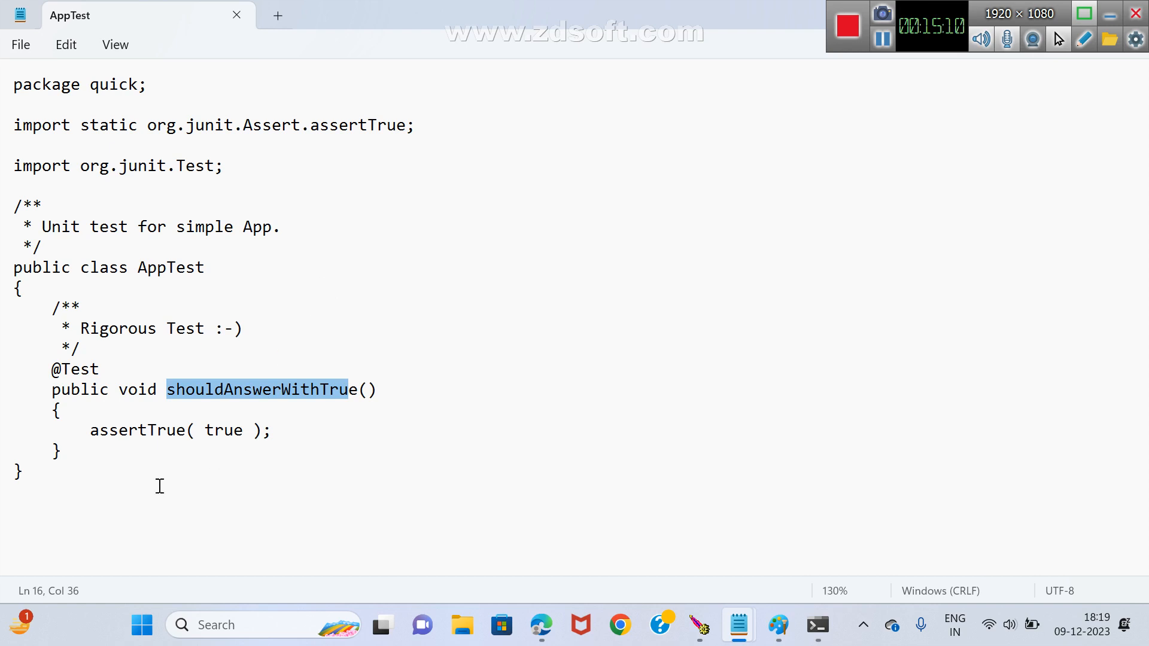
click(78, 458)
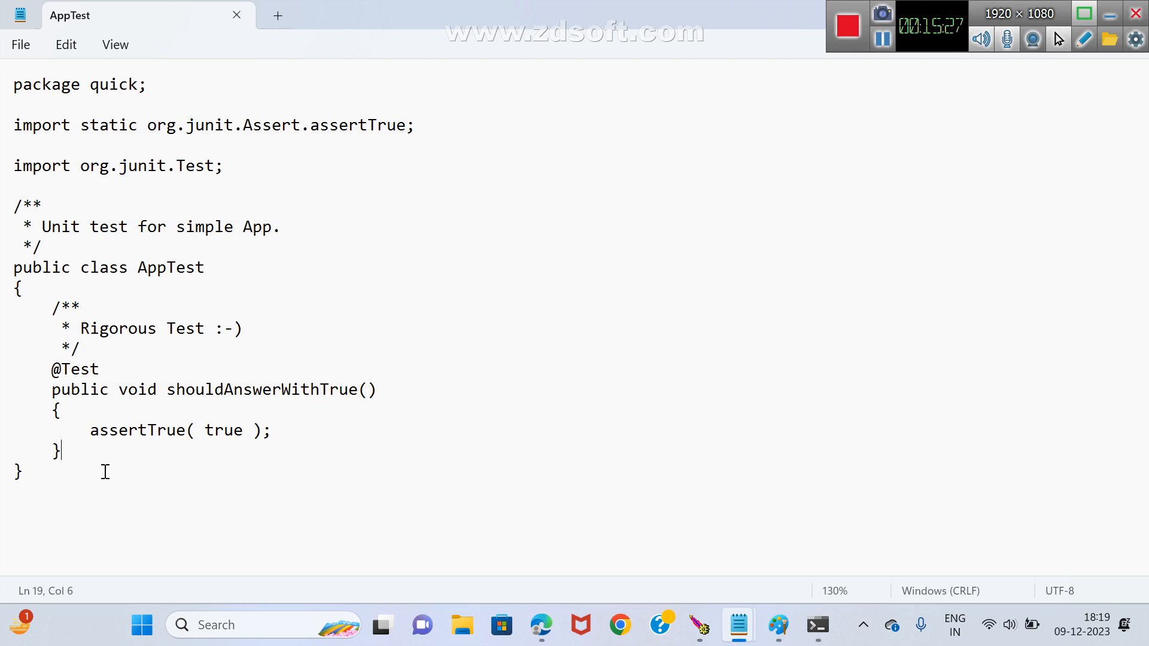
Highlight the shouldAnswerWithTrue method in AppTest, then close the file to return to the command prompt.
drag(51, 390, 82, 448)
click(78, 456)
drag(844, 11, 899, 613)
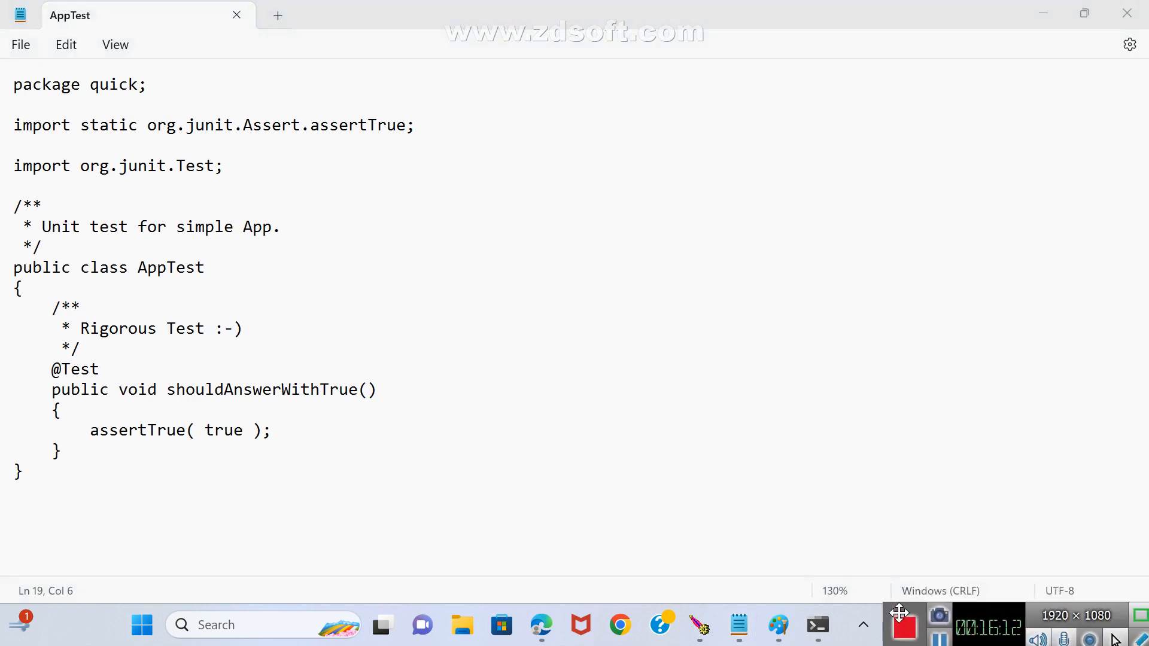
click(1122, 19)
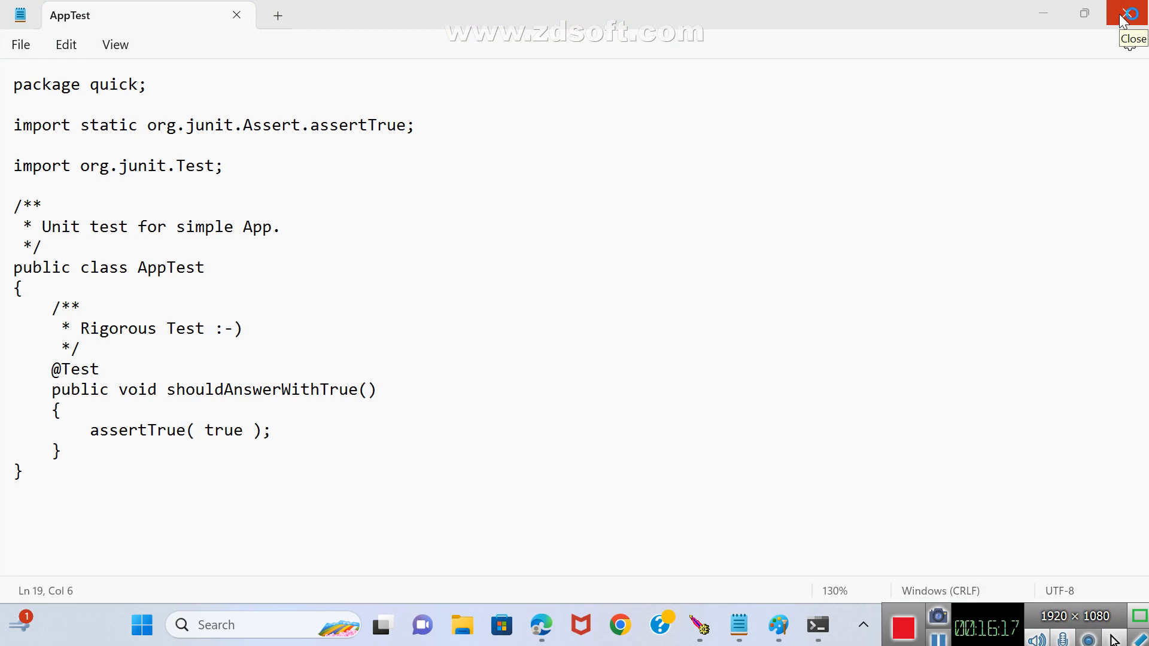
click(1124, 19)
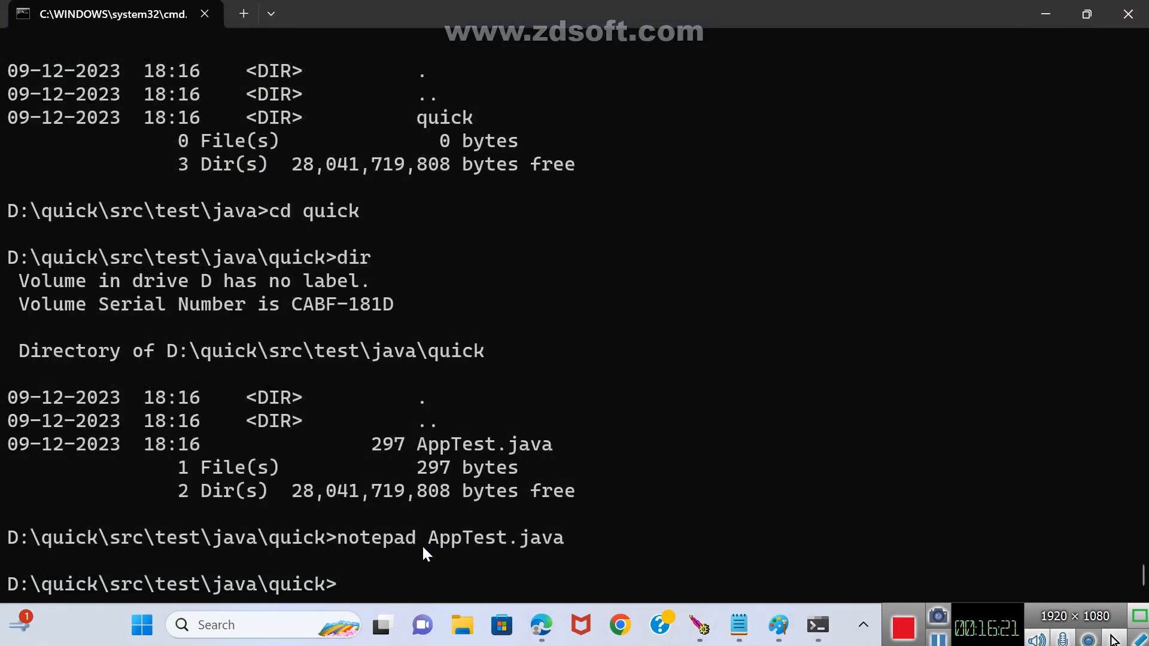
Go up three folder levels to D:\quick\src and list its contents with dir.
click(414, 571)
text(cd)
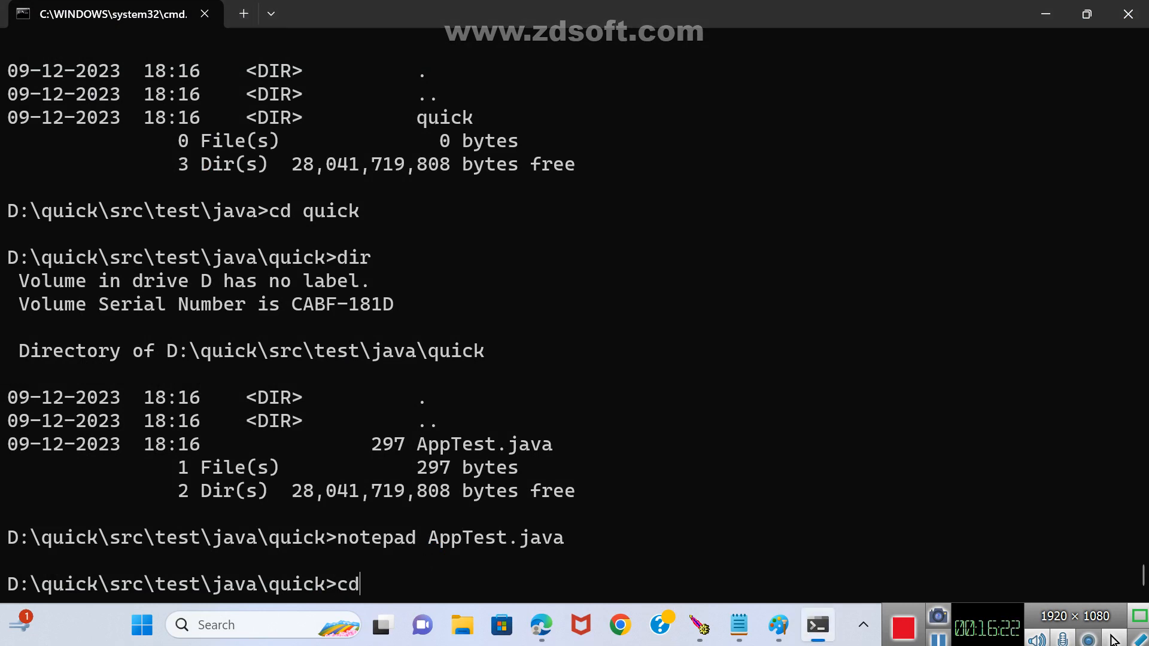
text(..)
key(Return)
text(cd..)
key(Return)
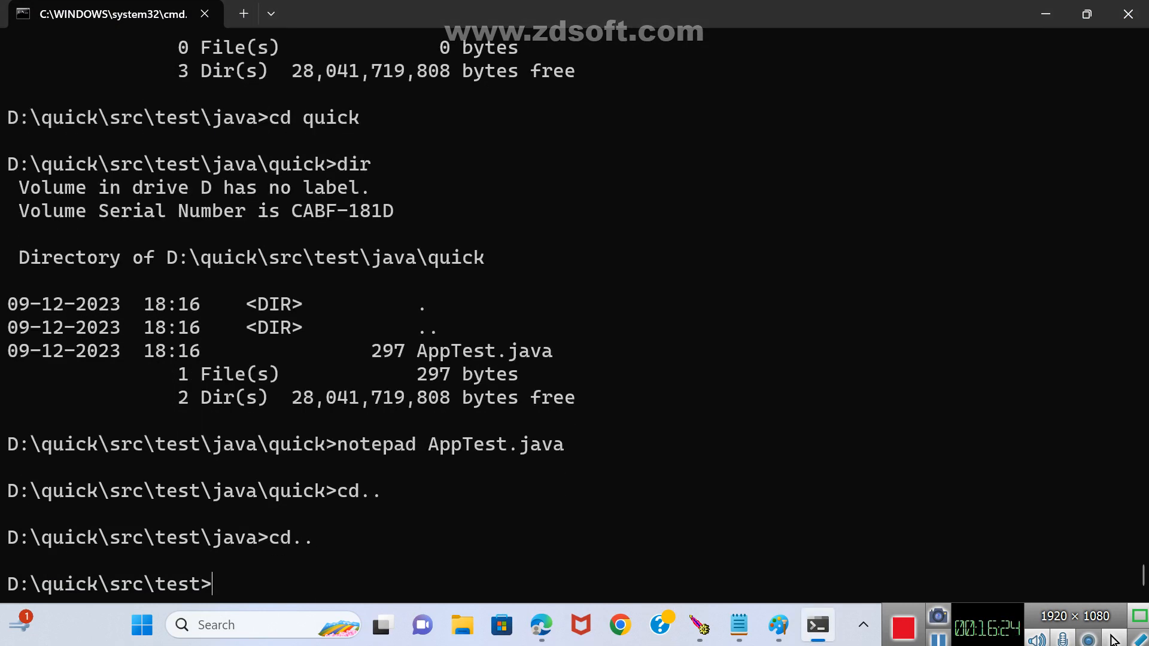
text(cd..)
key(Return)
text(dir)
key(Return)
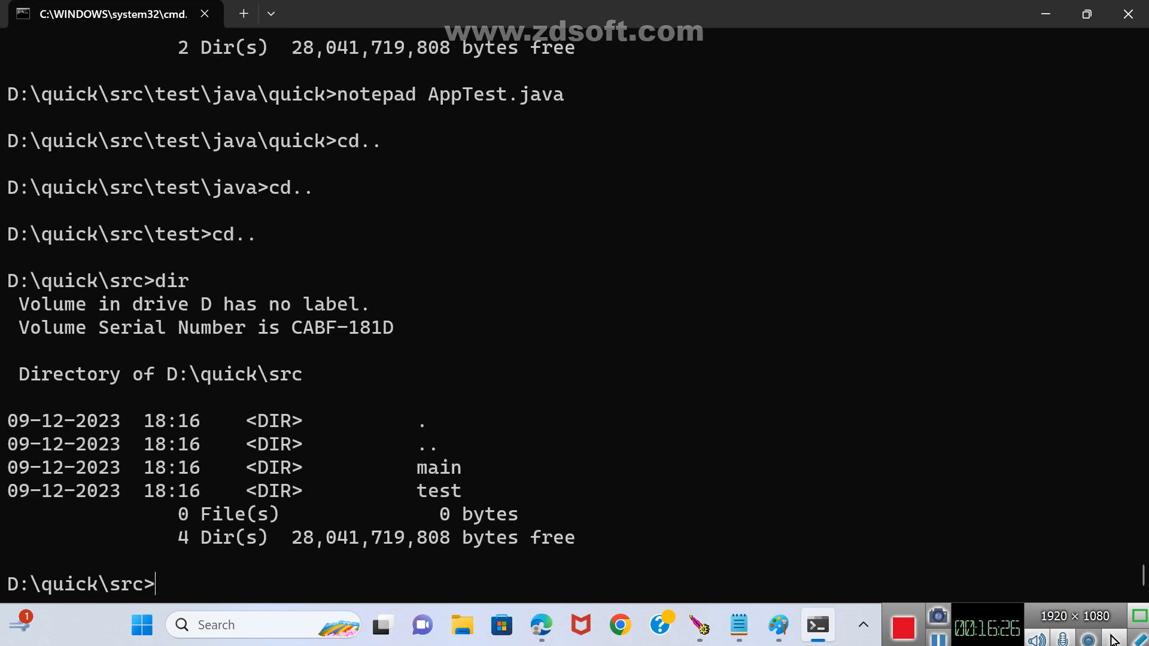
Change folder by folder into D:\quick\src\main\java\quick, listing the contents of main, java and quick with dir.
text(cd main)
key(Return)
text(dir)
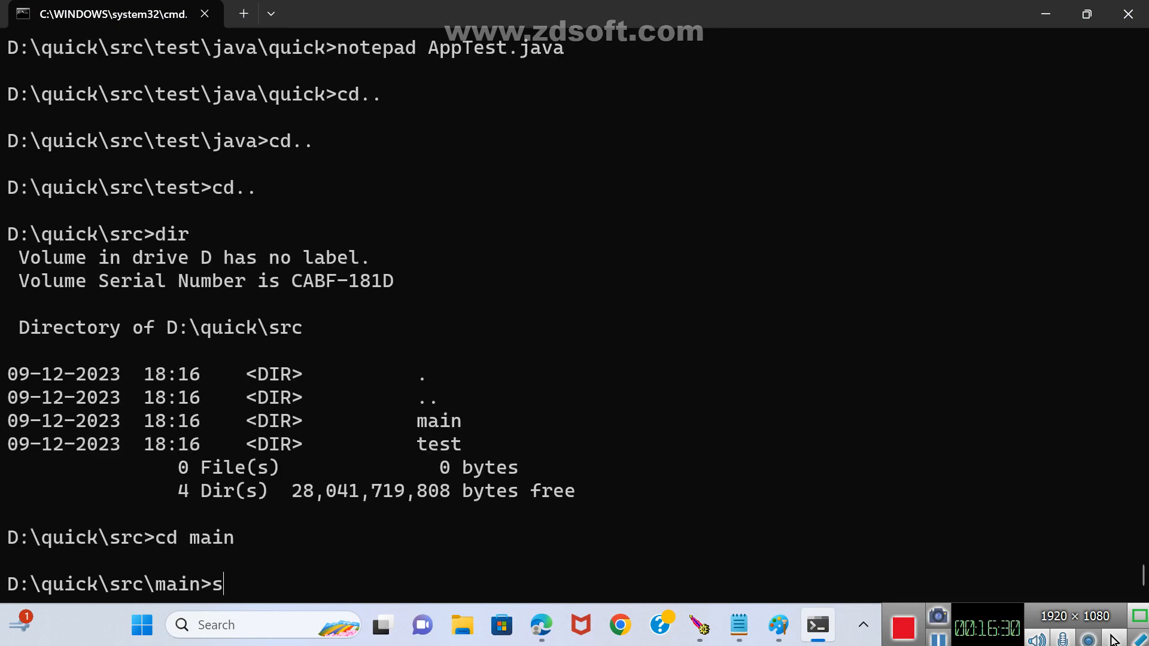
key(Return)
text(cd java)
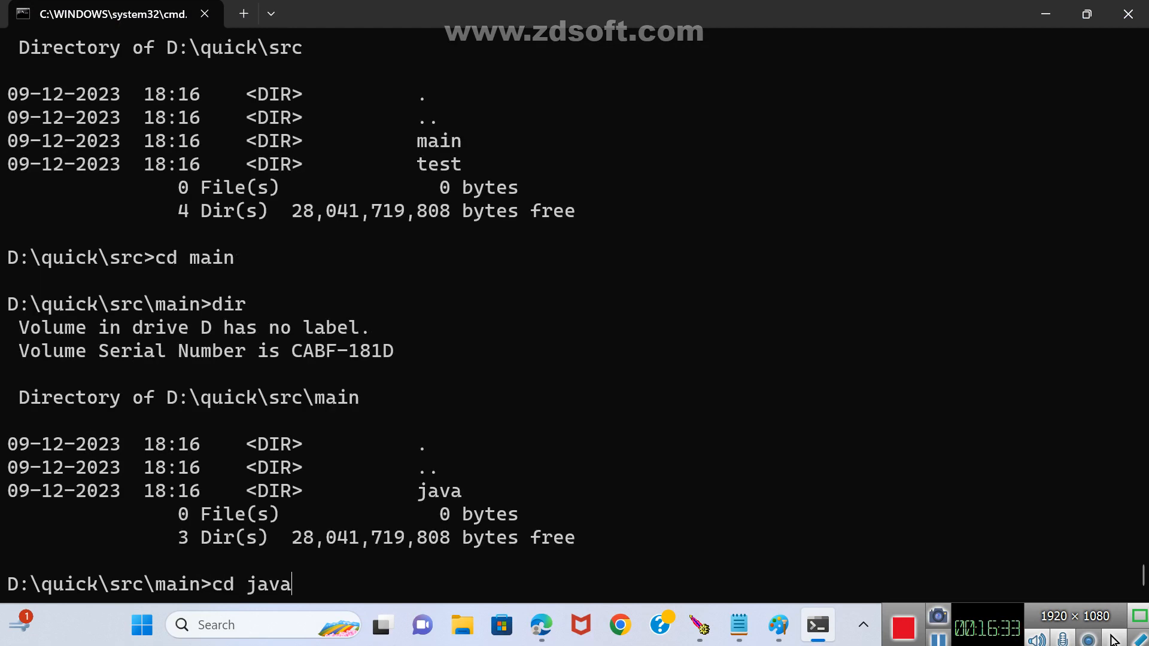
key(Return)
text(dir)
key(Return)
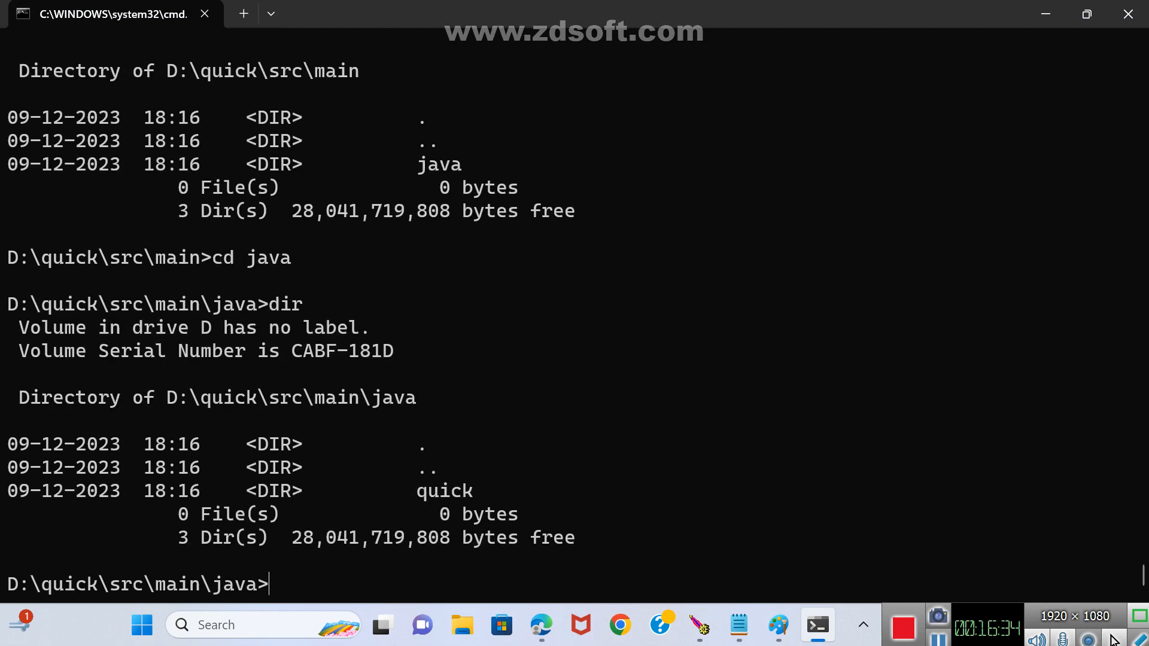
text(cd quick)
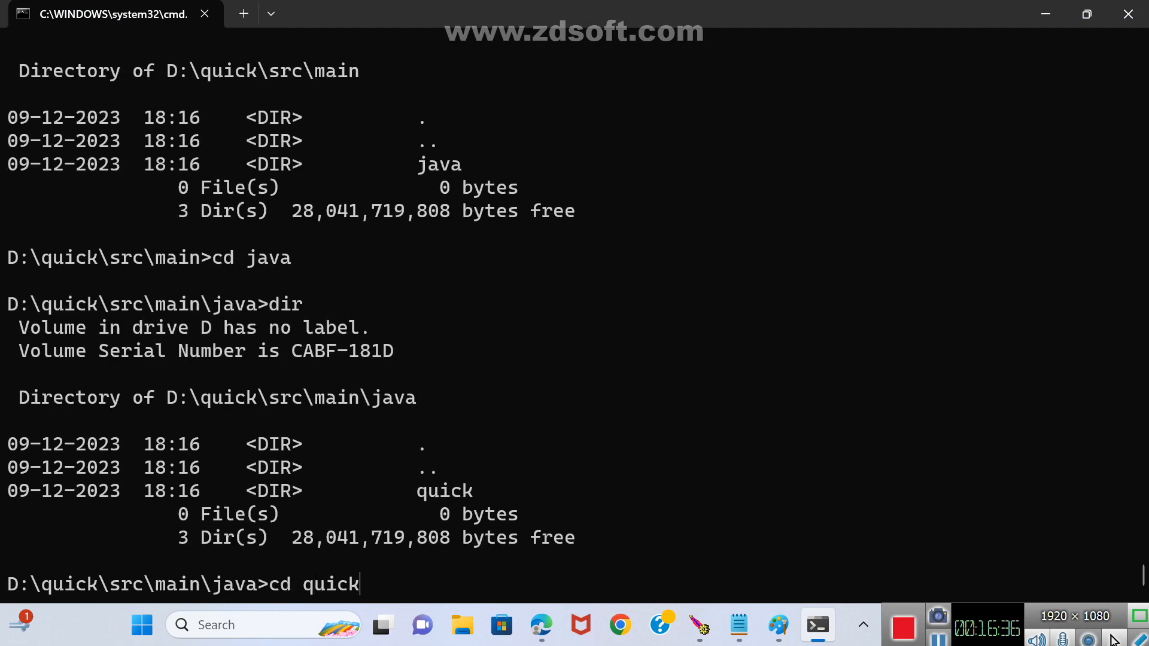
key(Return)
text(dir)
key(Return)
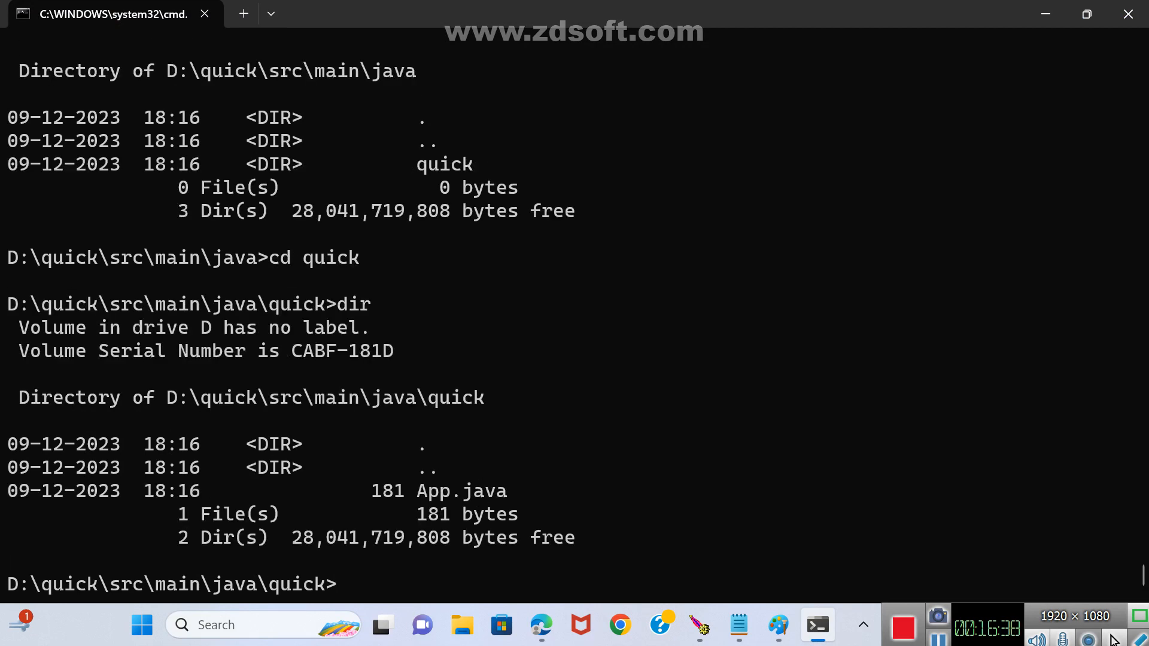
Open App.java in Notepad from the command prompt and maximize its window.
text(notepad)
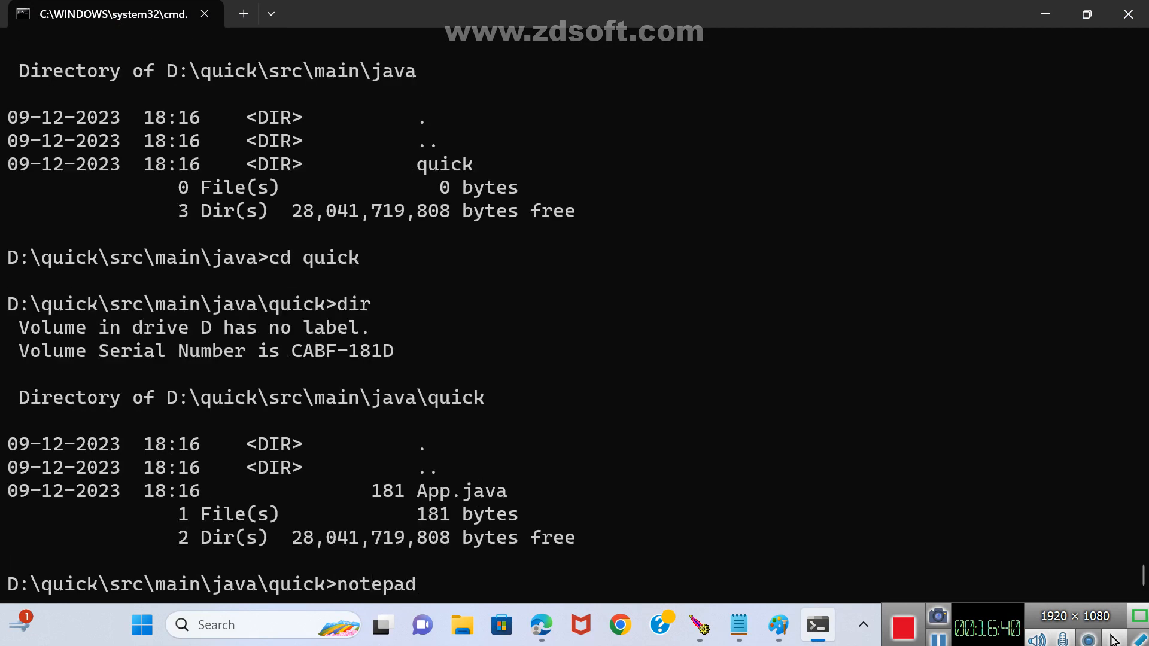
text( App.java)
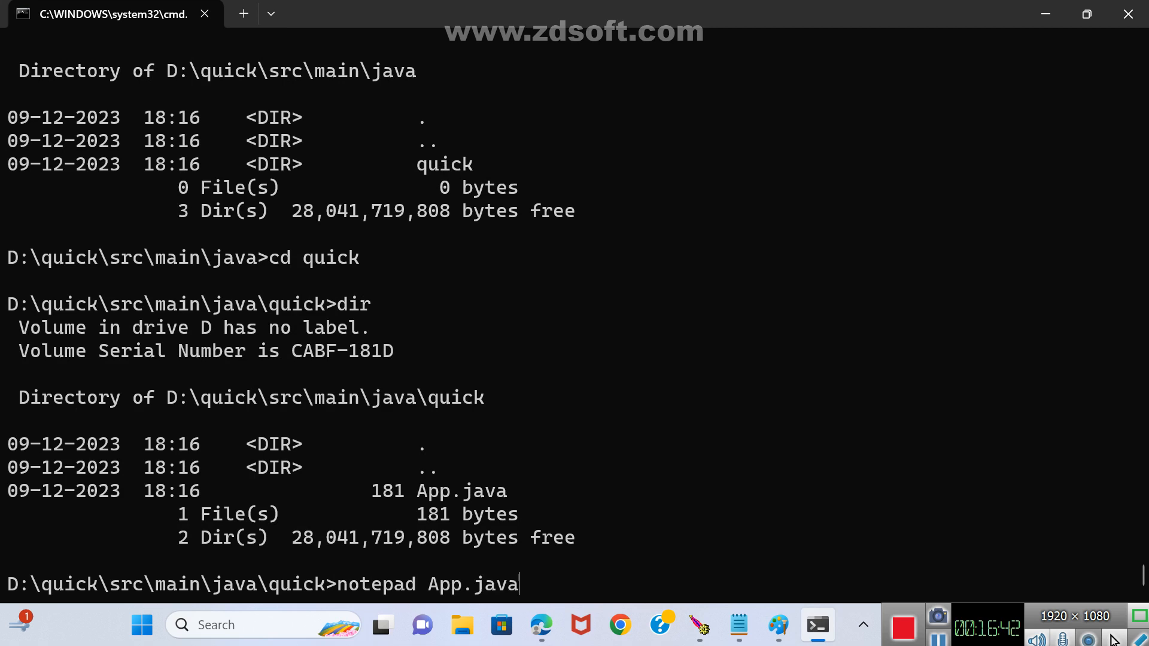
key(Return)
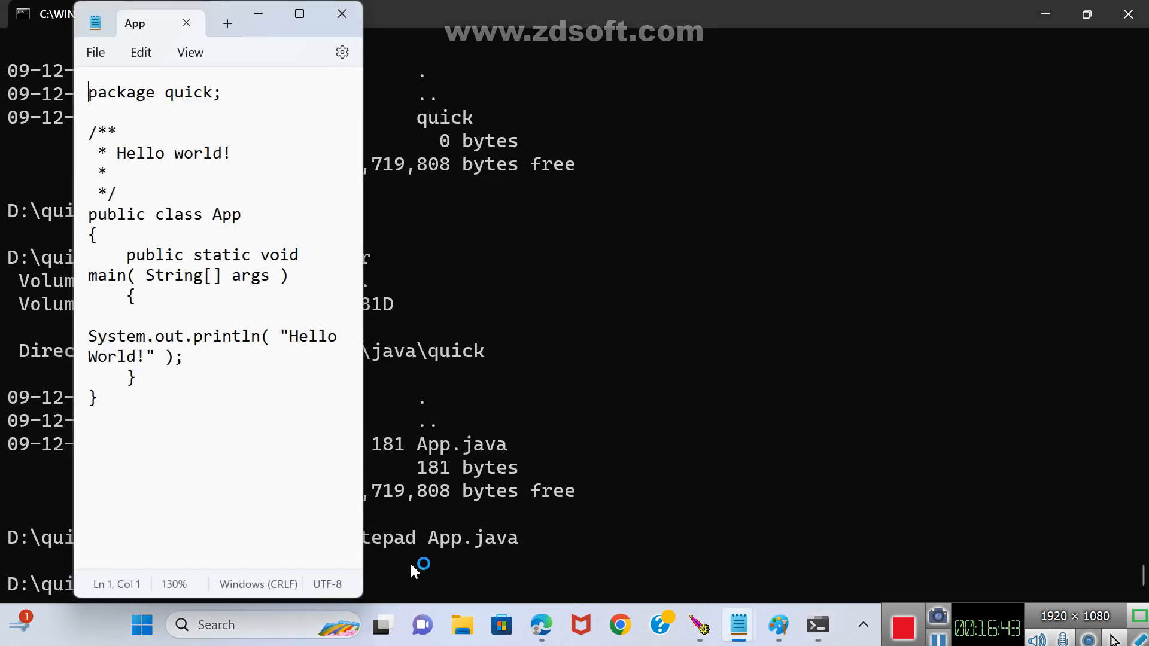
click(300, 13)
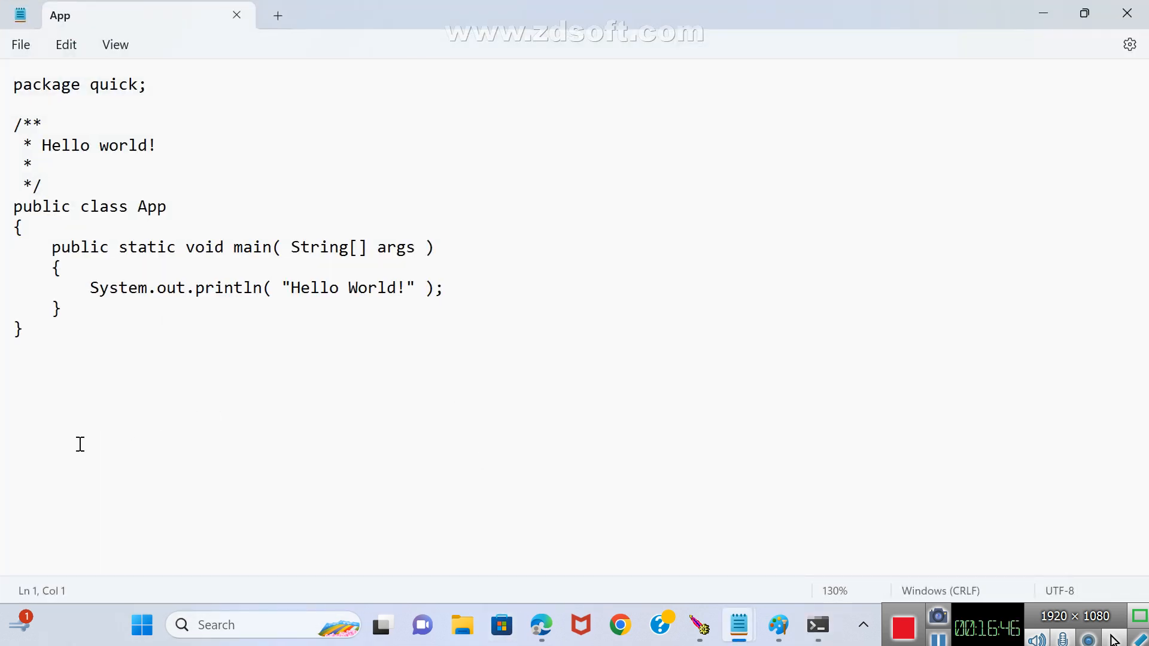
Add two blank lines between the main method's closing brace and the App class's closing brace.
click(78, 312)
key(Return)
key(Return)
key(Down)
key(Tab)
key(BackSpace)
Insert the line import java.util*; directly above the App class declaration.
key(Up)
key(Up)
key(Up)
key(Up)
key(Right)
key(Down)
key(Up)
key(Up)
key(Up)
key(Up)
key(Up)
key(Return)
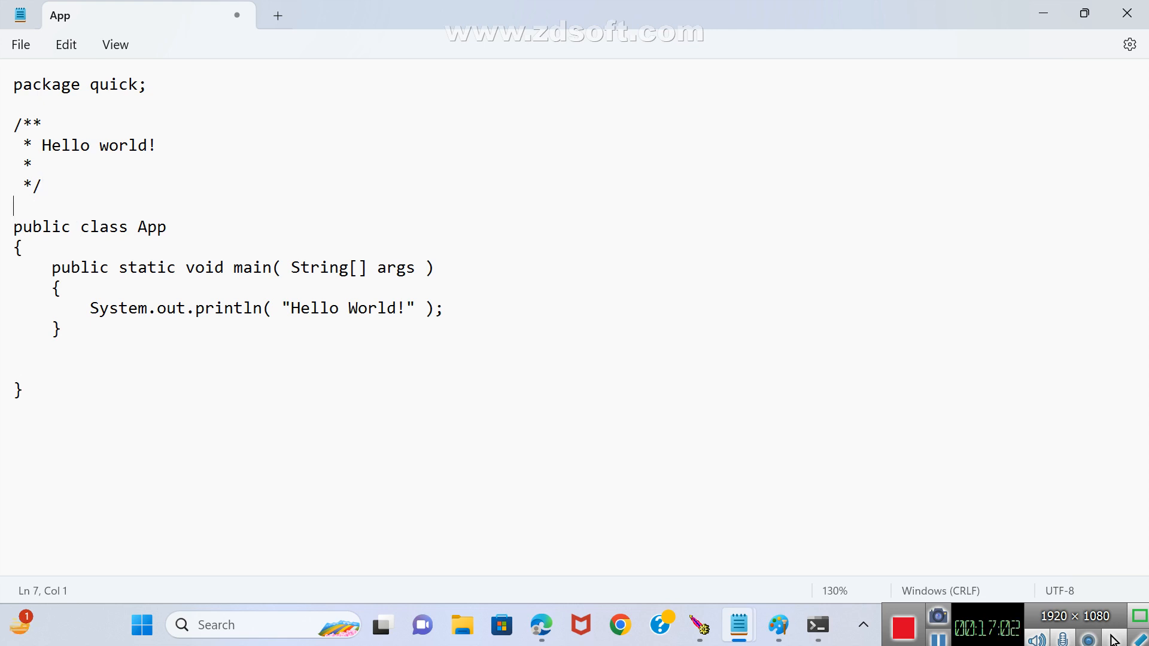
text(import java.uit)
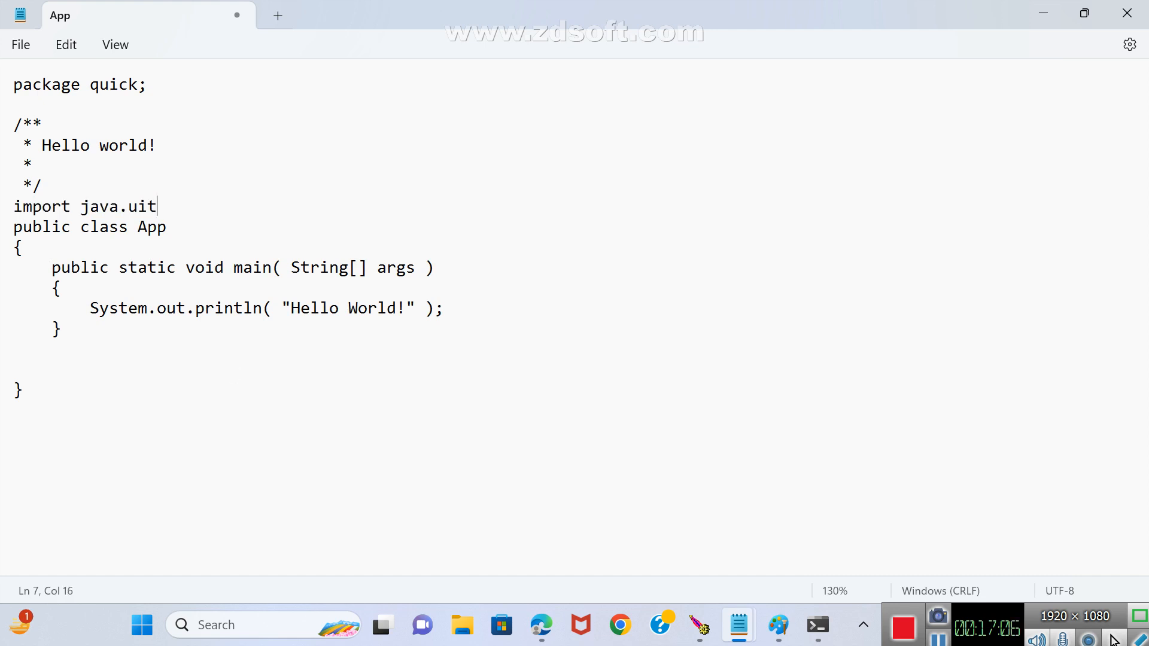
text(il.*)
key(BackSpace)
key(BackSpace)
key(BackSpace)
key(BackSpace)
key(BackSpace)
key(BackSpace)
text(til*;)
Add Scanner sc=new Scanner(System.in); as the first statement of the main method, followed by a blank line.
key(Down)
key(Down)
key(Down)
key(Down)
key(Down)
key(Down)
key(Up)
key(Up)
key(Up)
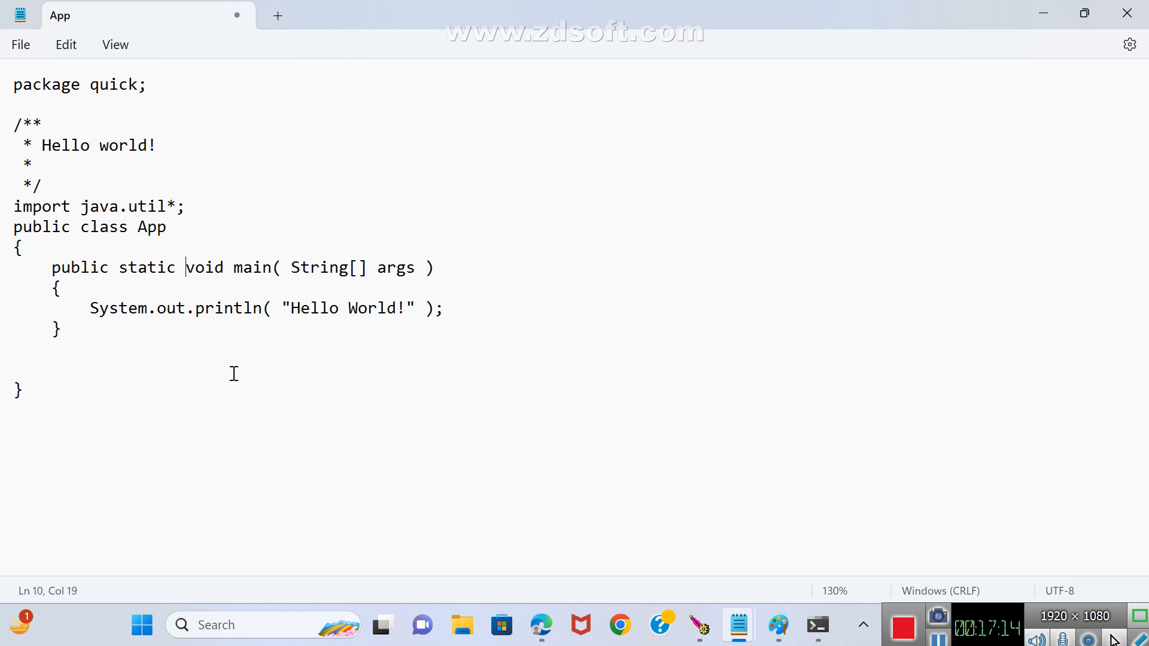
key(Down)
key(Down)
key(Return)
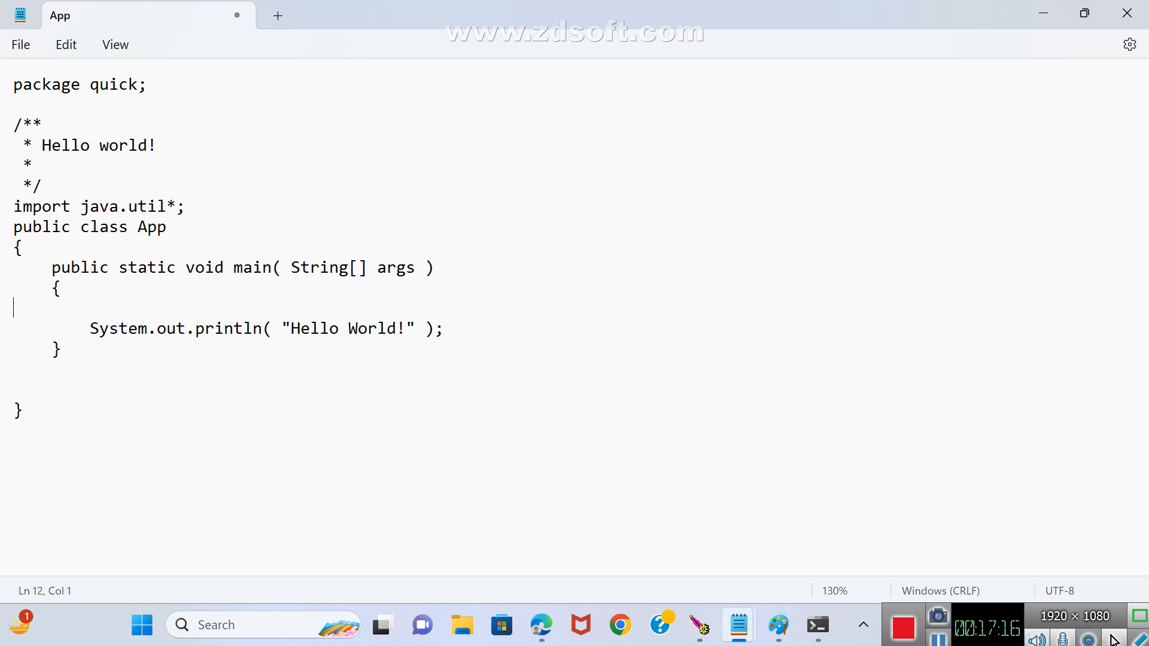
key(Tab)
text(Scanner sc-ne)
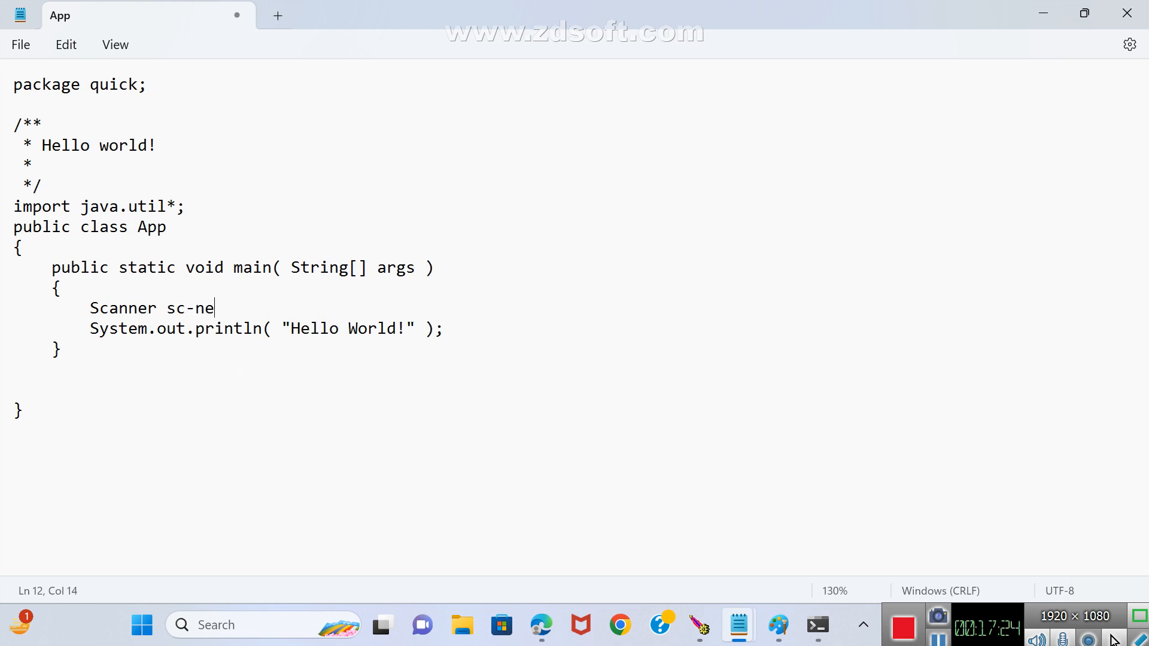
key(BackSpace)
key(BackSpace)
key(BackSpace)
text(=new Scanner(System)
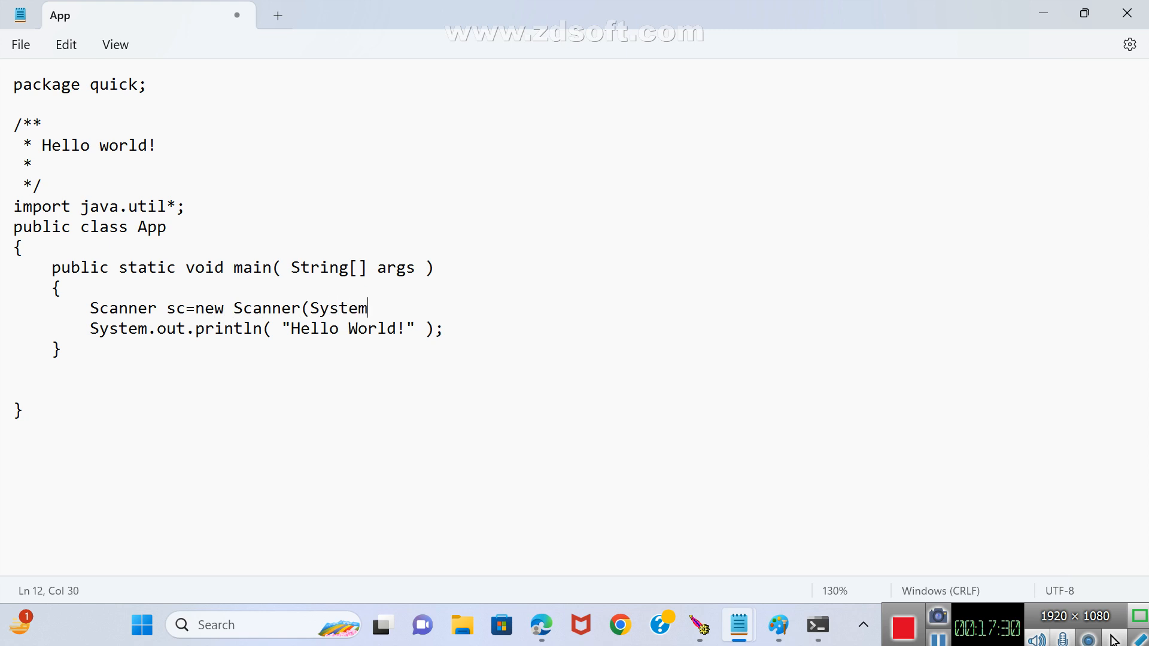
text(.in);)
key(Return)
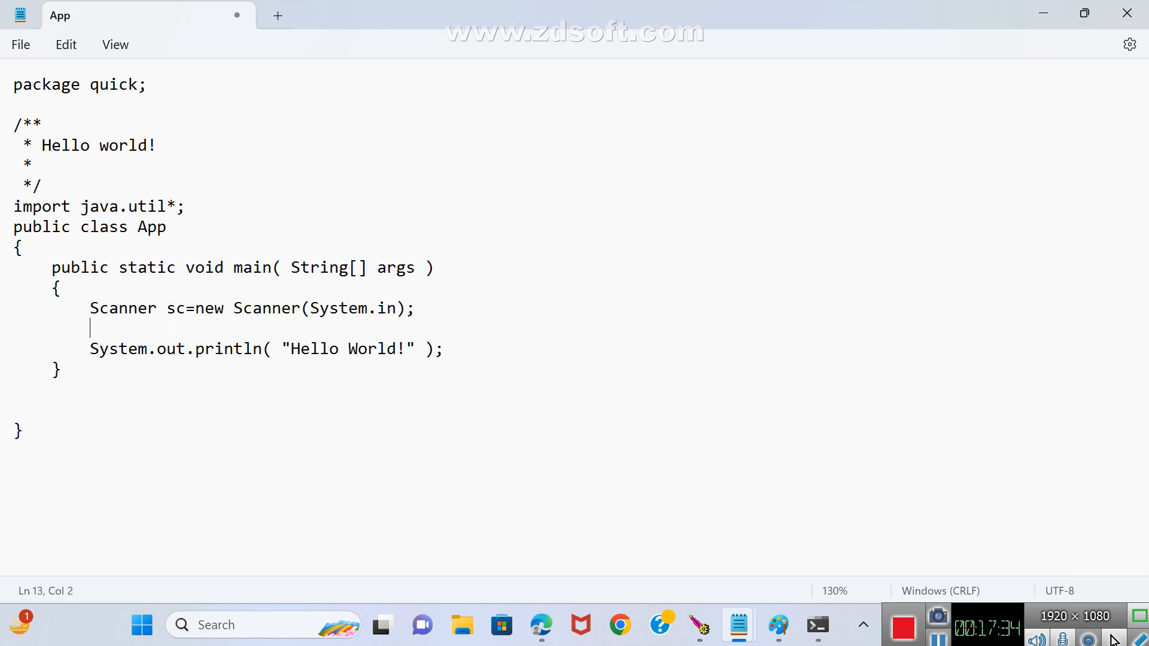
Replace the "Hello World!" text in the println statement with "Enter a value for factorial:".
key(Right)
key(Right)
key(Right)
key(Right)
key(Right)
key(Right)
key(Right)
key(Right)
key(Right)
key(Right)
key(Right)
key(Right)
key(Right)
key(Right)
key(Right)
key(Right)
key(Delete)
key(Delete)
key(Delete)
key(Delete)
key(Delete)
key(Delete)
key(Delete)
key(Delete)
key(Delete)
key(Delete)
key(Delete)
key(Delete)
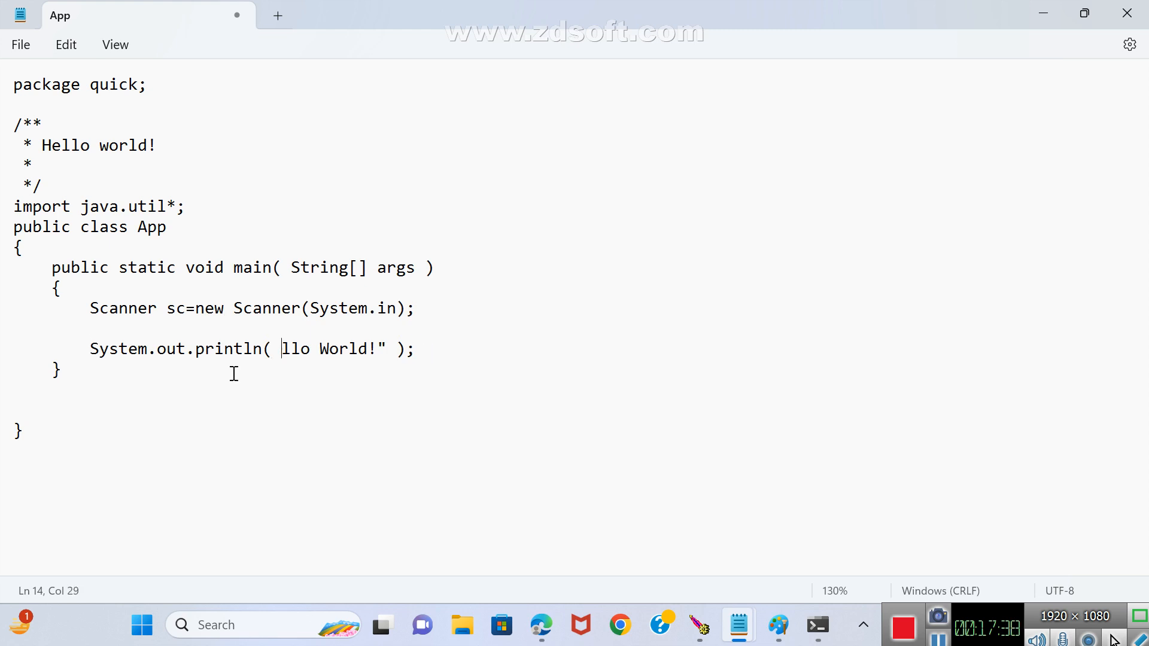
key(Delete)
key(Delete)
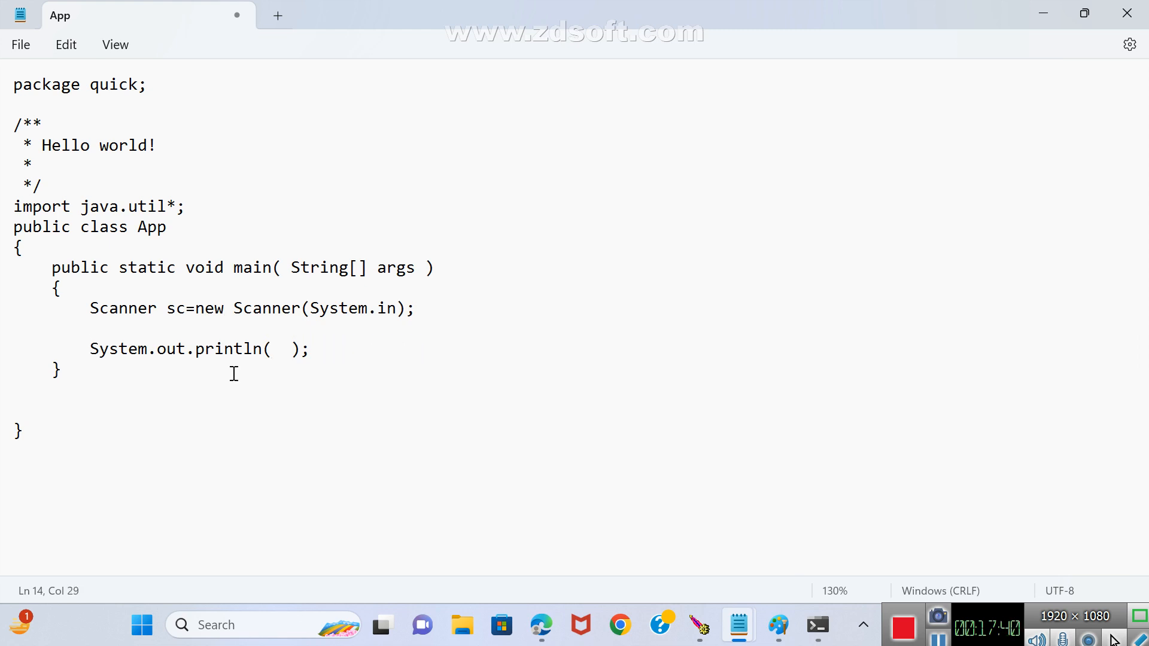
text("Enter a value)
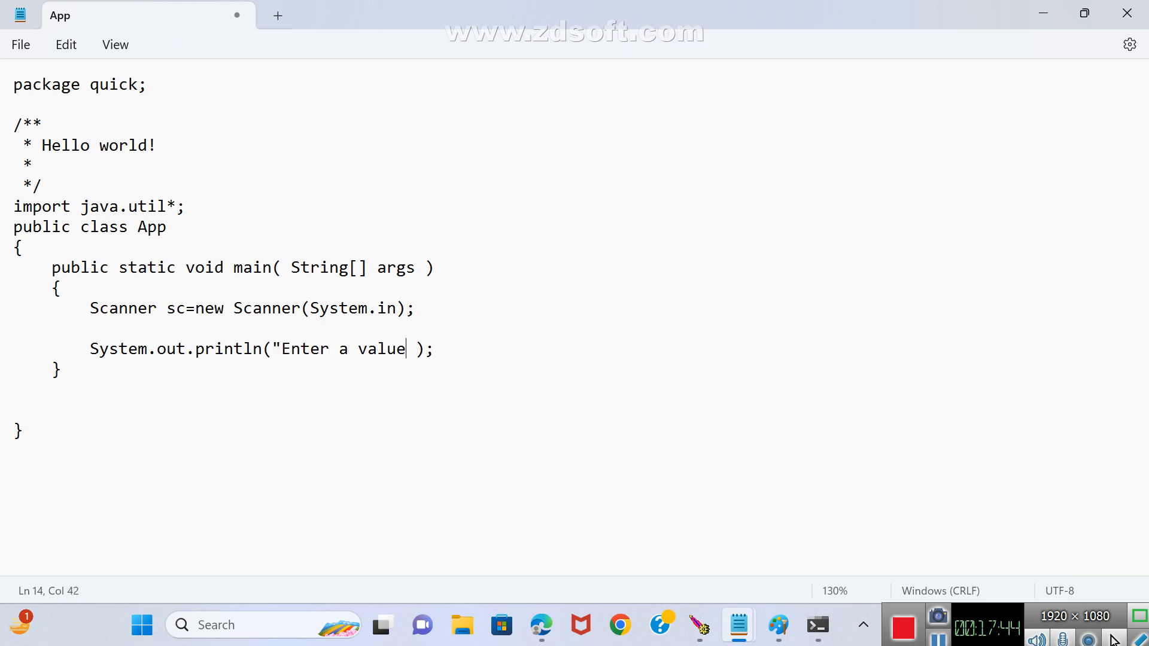
text(:)
key(BackSpace)
text(for fac)
text(it)
key(BackSpace)
key(BackSpace)
text(toria)
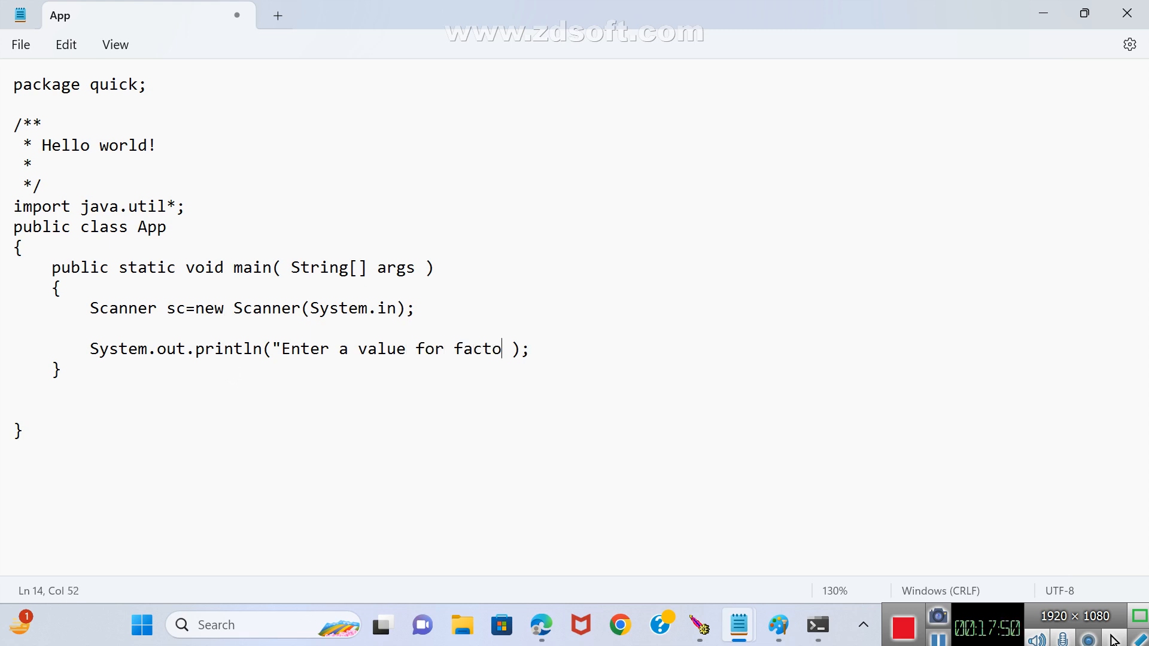
text(l:)
key(Delete)
text(")
key(Right)
key(Right)
Add the statement int num=sc.nextInt(); below the factorial prompt.
key(Return)
key(Tab)
text(int n)
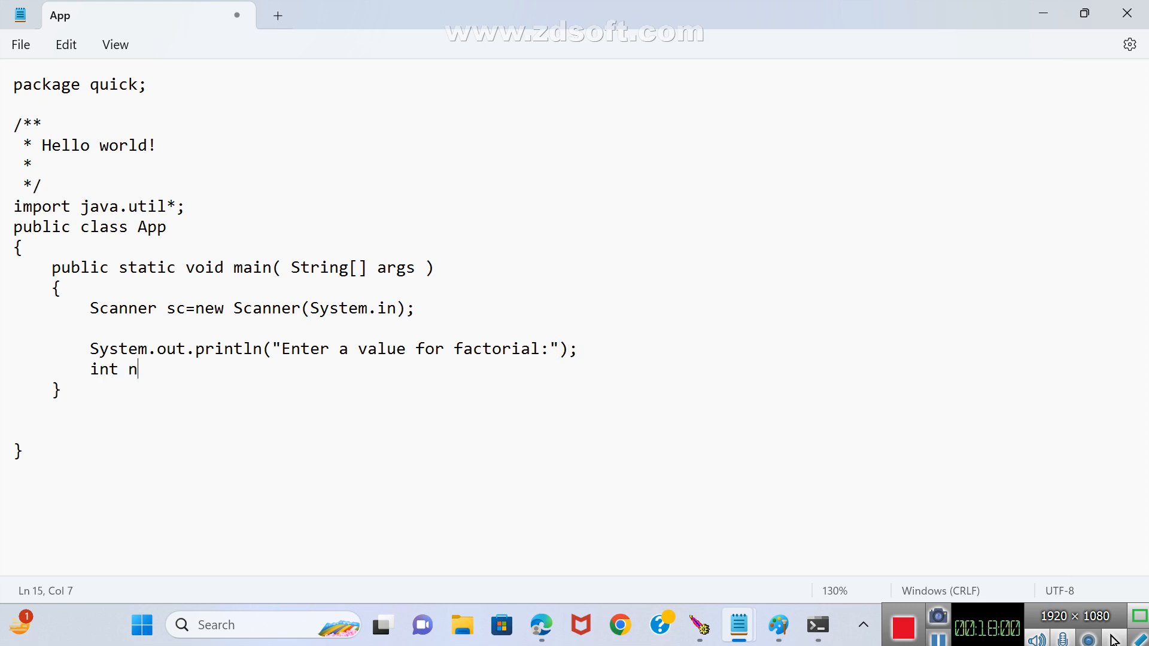
text(um=sc.nextInt())
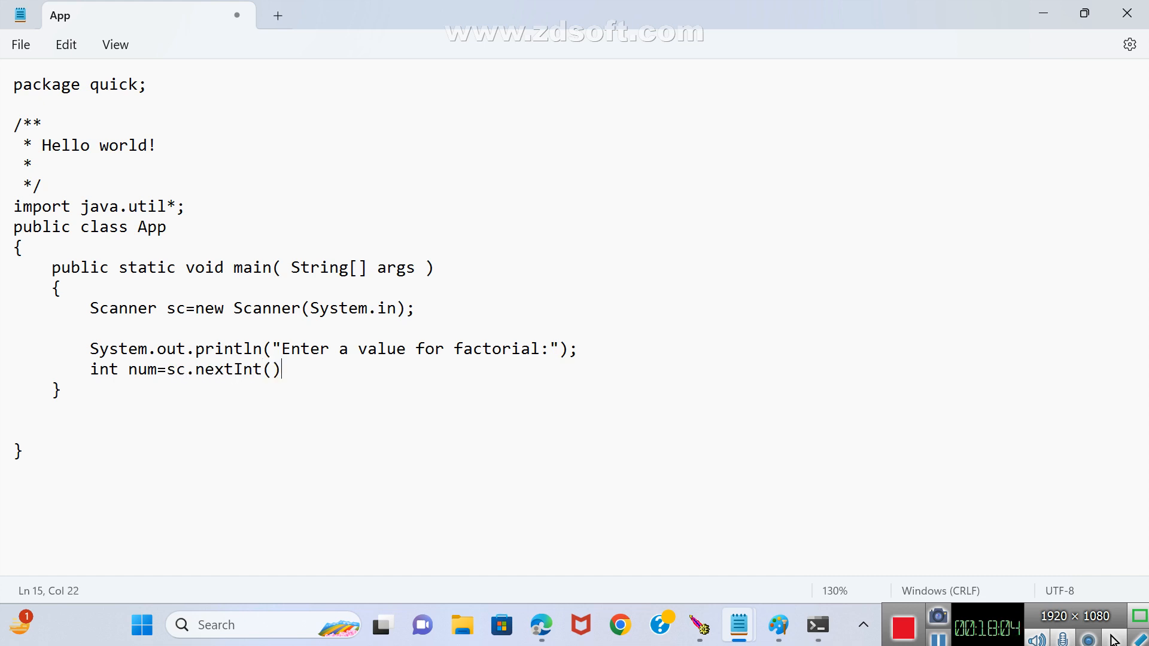
text(;)
Leave a blank line and write the loop for(int i=1;i<=num;i++) with f=f*i; indented beneath it.
key(Return)
key(Return)
key(Tab)
text(for (int i=)
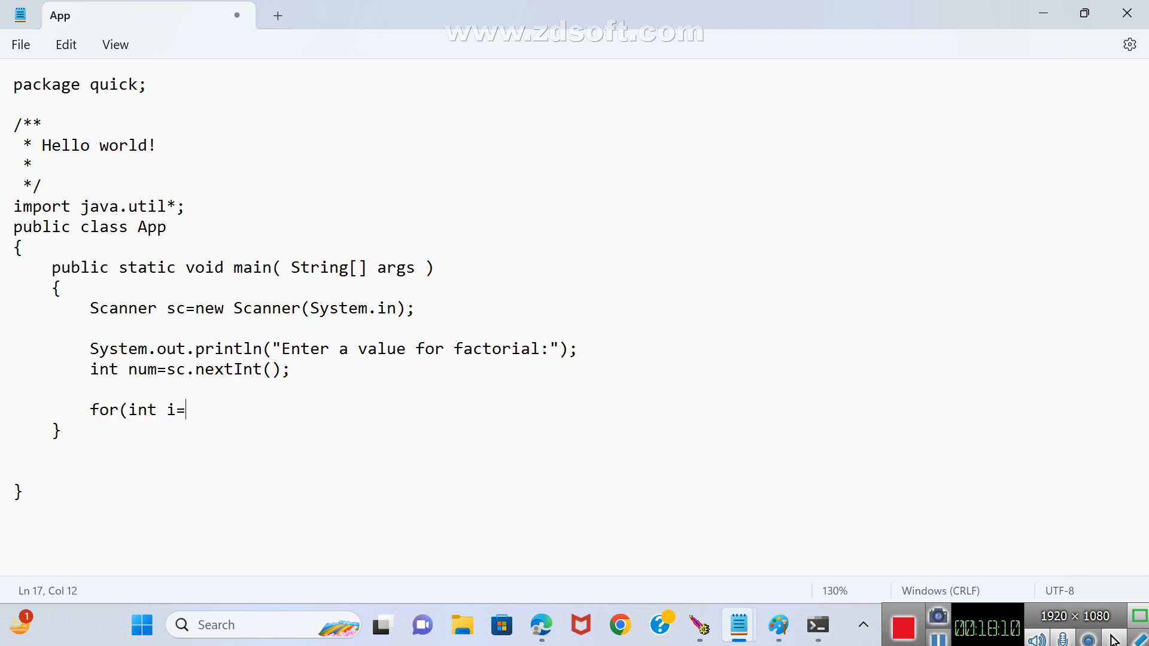
text(1;i<=num)
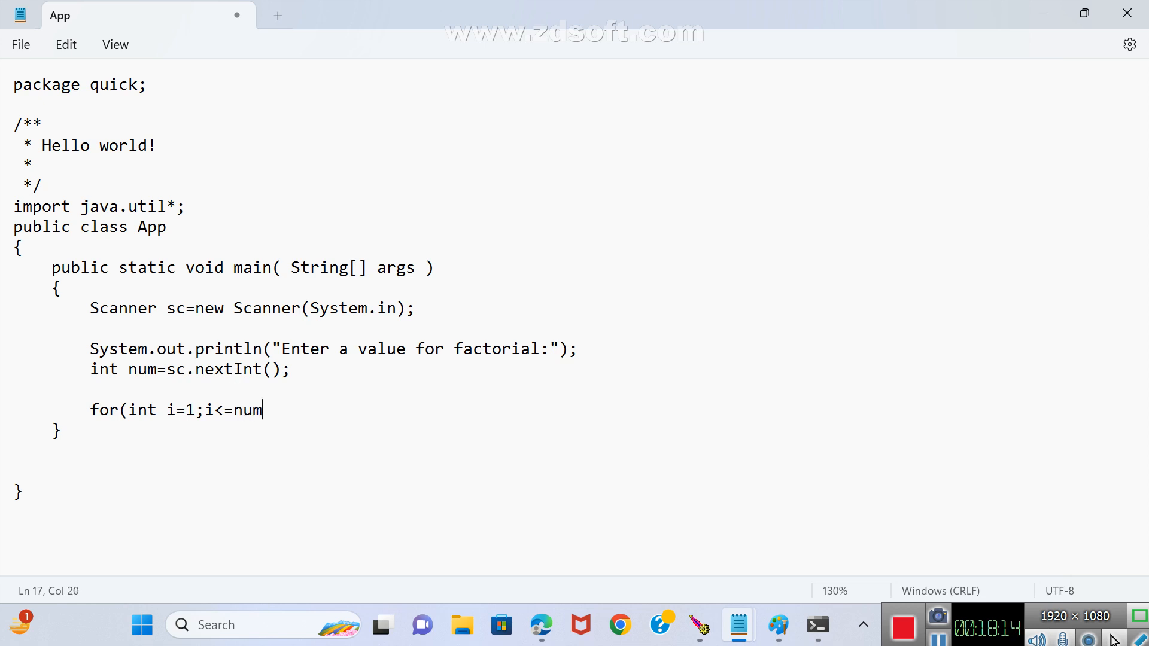
text(;i++))
key(Return)
key(Tab)
key(Tab)
text(f=)
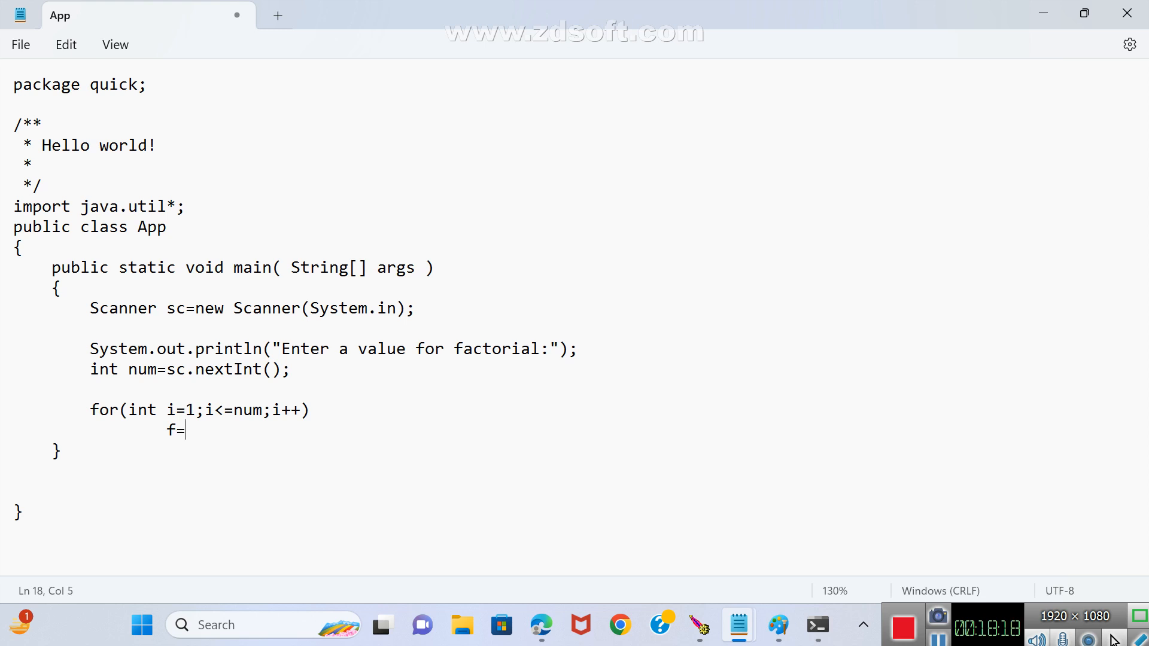
text(f*i;)
Declare int f=1; on the blank line above the for loop.
key(Up)
key(Up)
key(Up)
key(Down)
key(Tab)
key(BackSpace)
text(int f=1;)
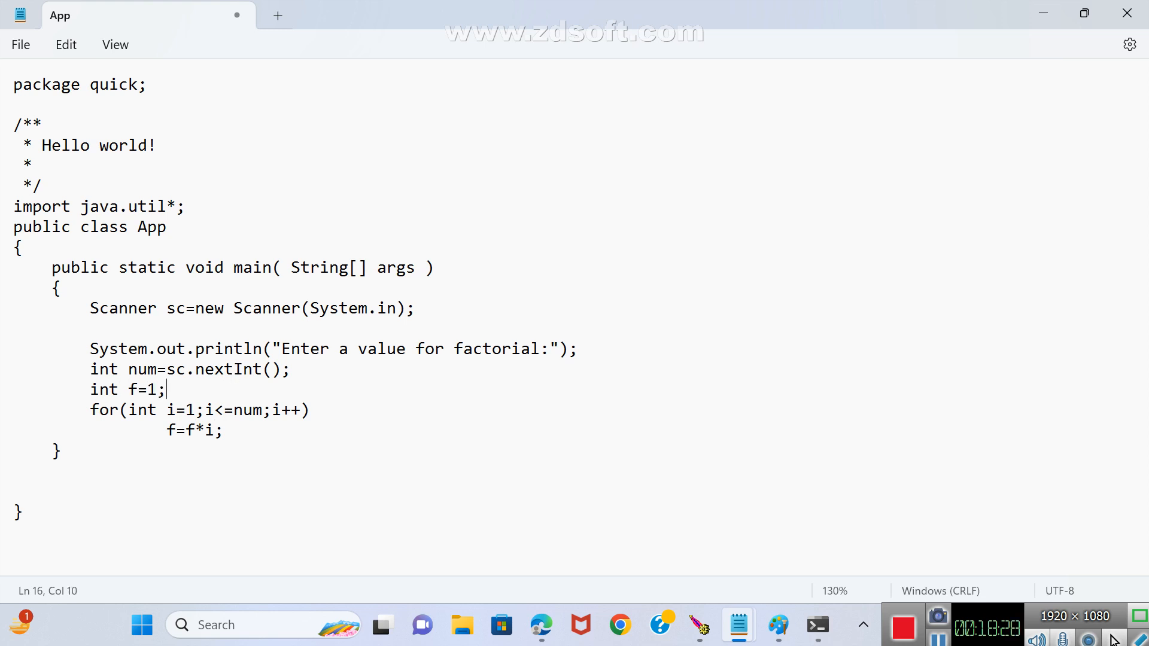
Below the loop, add the statement System.out.println(num+ " of factorial="+f);.
key(Down)
key(Down)
key(Return)
key(Tab)
text(System.out.println(")
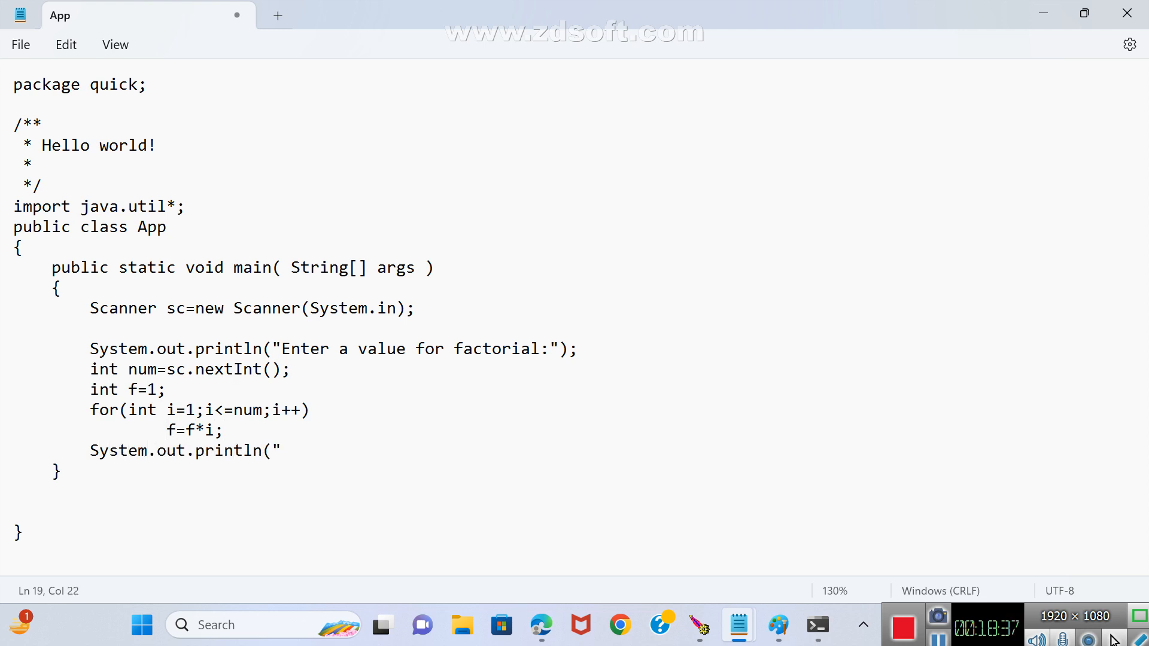
key(BackSpace)
text(num+ " of fact)
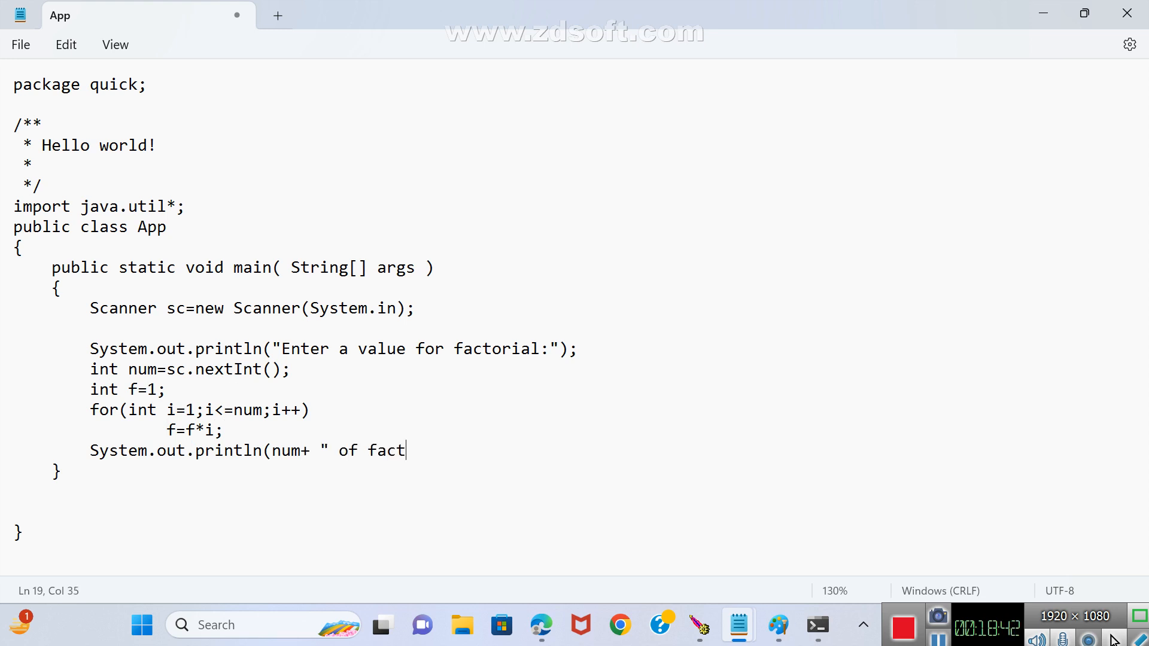
key(BackSpace)
text(torial="+f);)
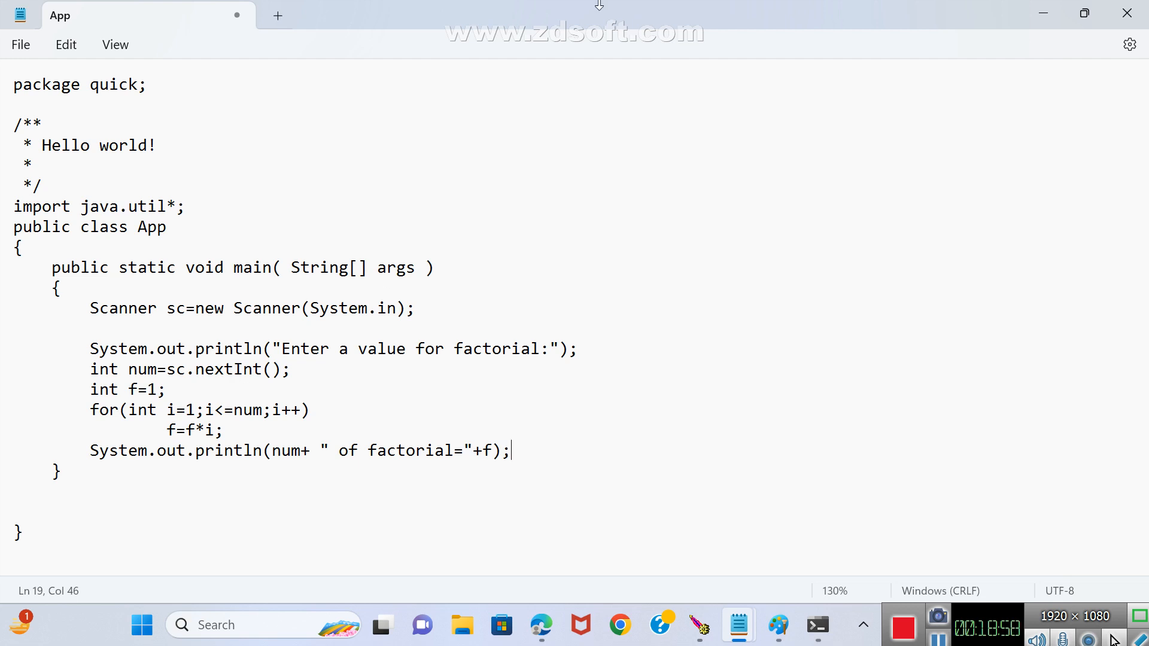
Save and close the factorial version of App.java, and return the command prompt to D:\quick with repeated cd.. commands.
click(1126, 13)
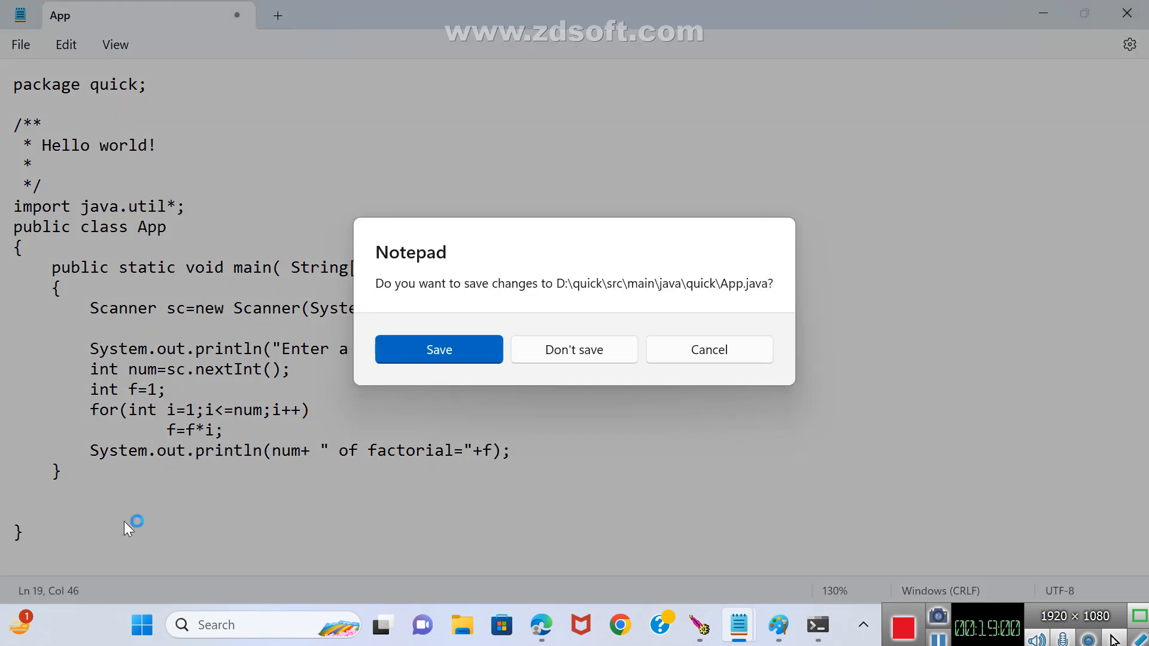
click(439, 357)
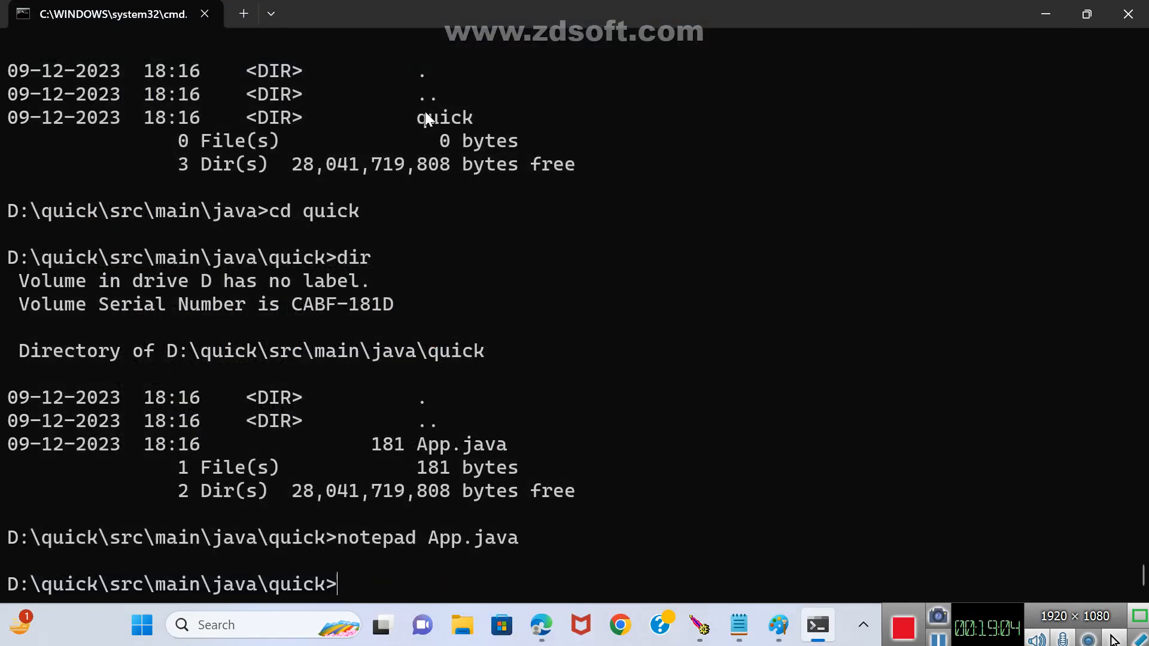
text(cd..)
key(Return)
text(cd)
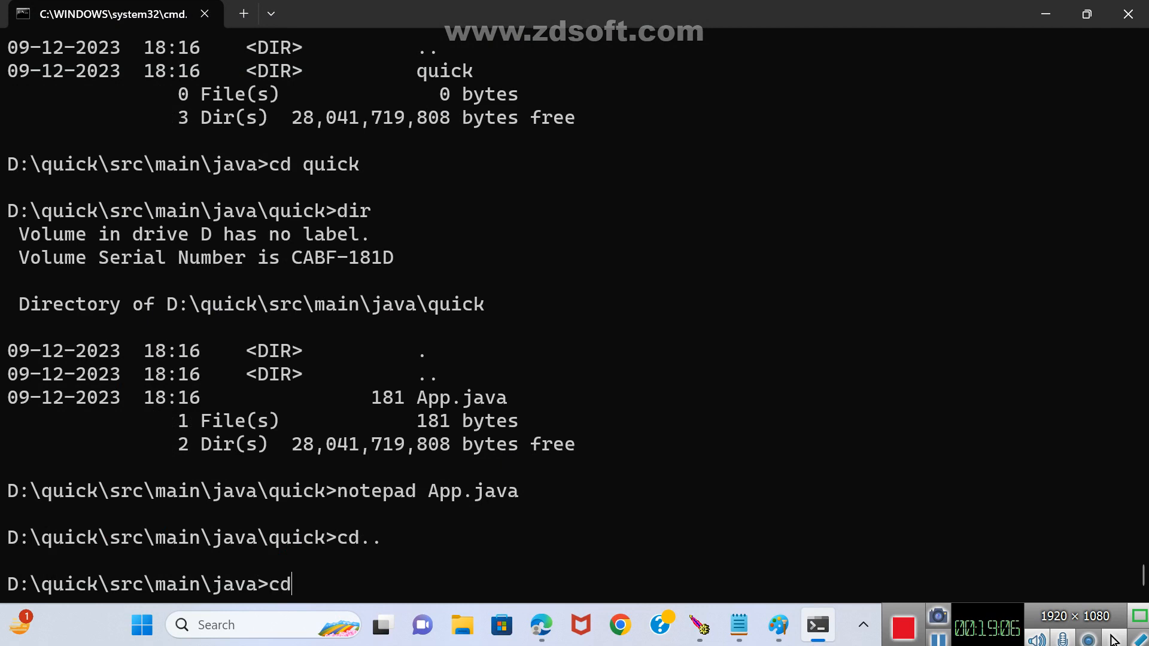
text(..)
key(Return)
text(cd..)
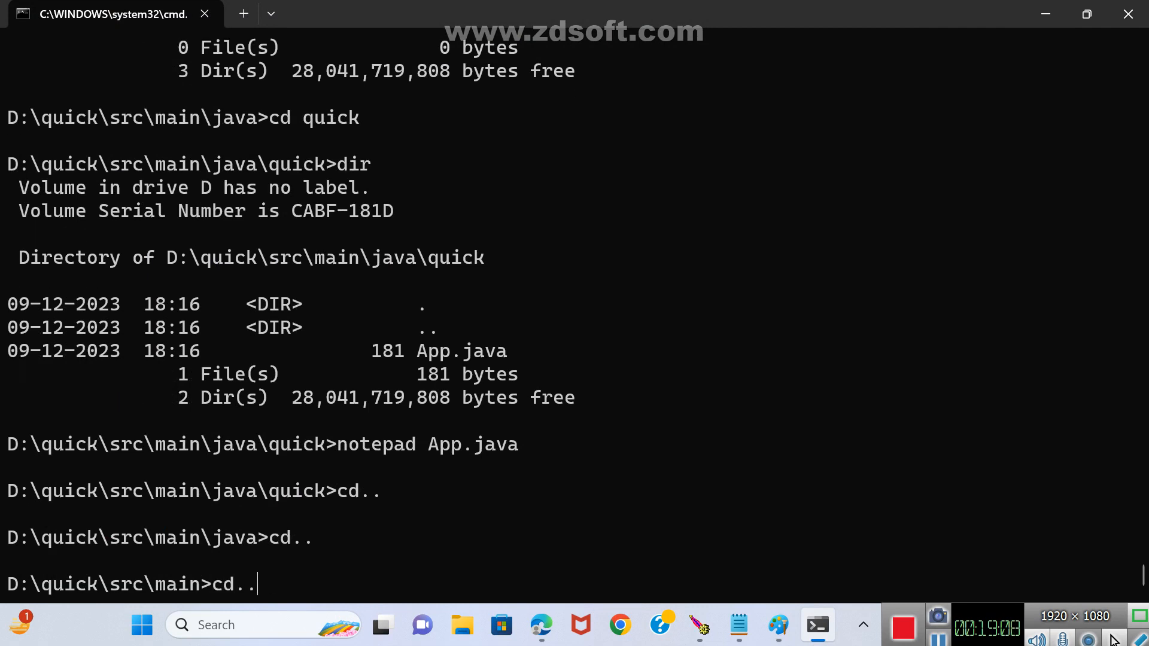
key(Return)
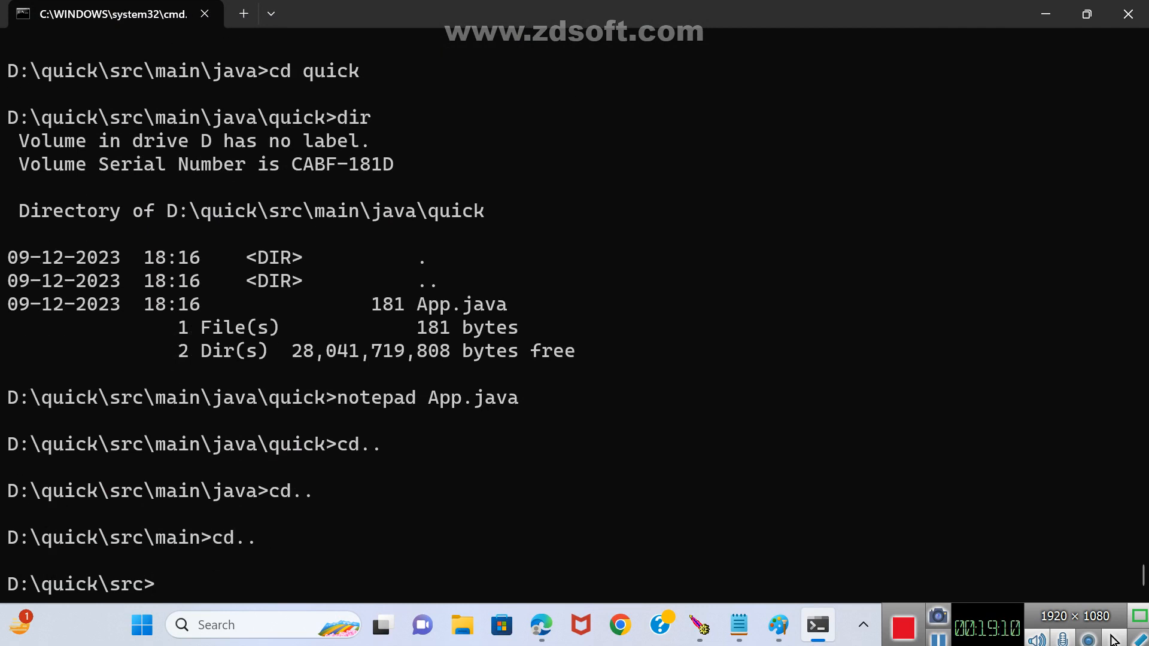
text(cd..)
key(Return)
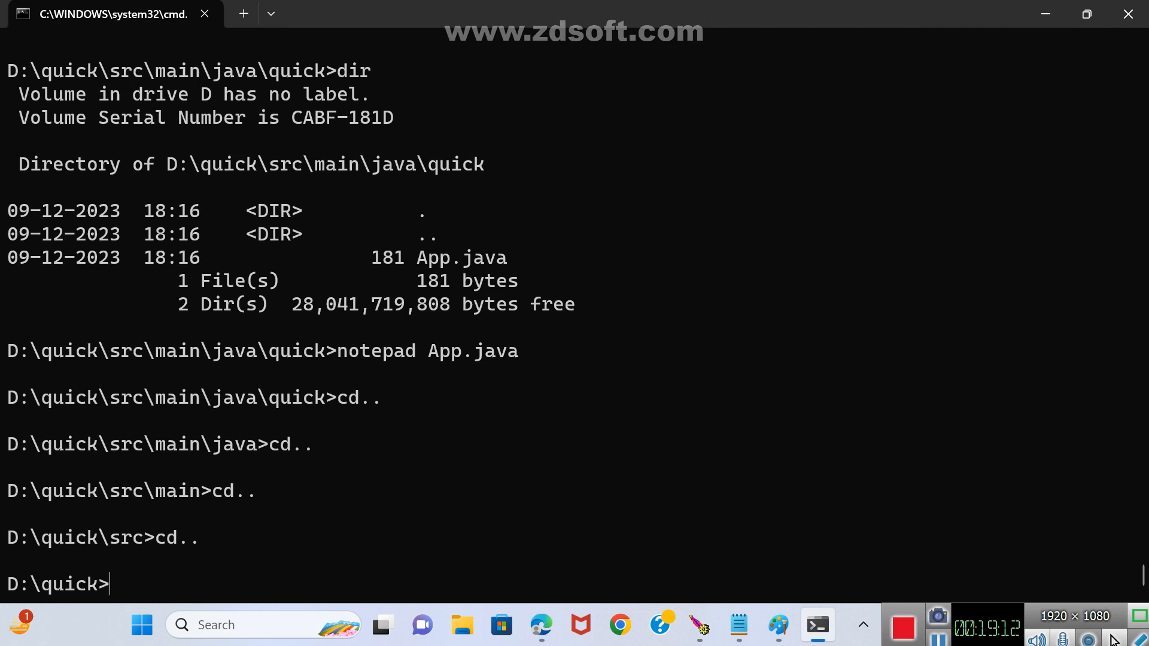
List the contents of D:\quick and run mvn compile on the project.
text(dir)
key(Return)
text(java)
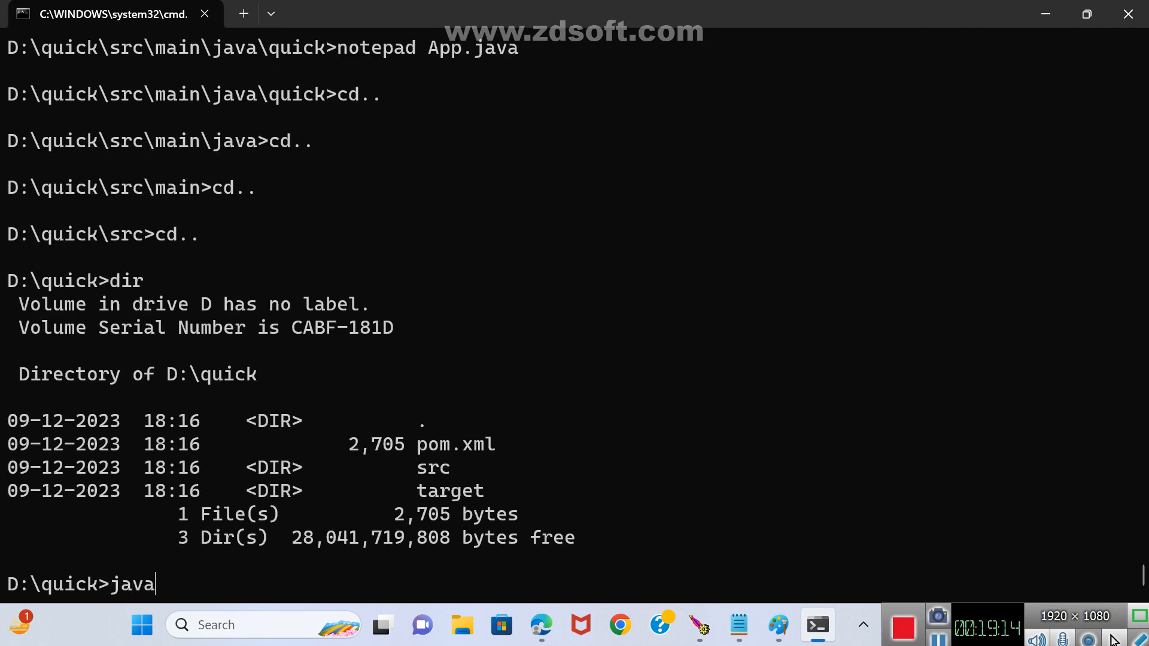
key(BackSpace)
key(BackSpace)
key(BackSpace)
text(m)
key(BackSpace)
key(BackSpace)
text(mvn com)
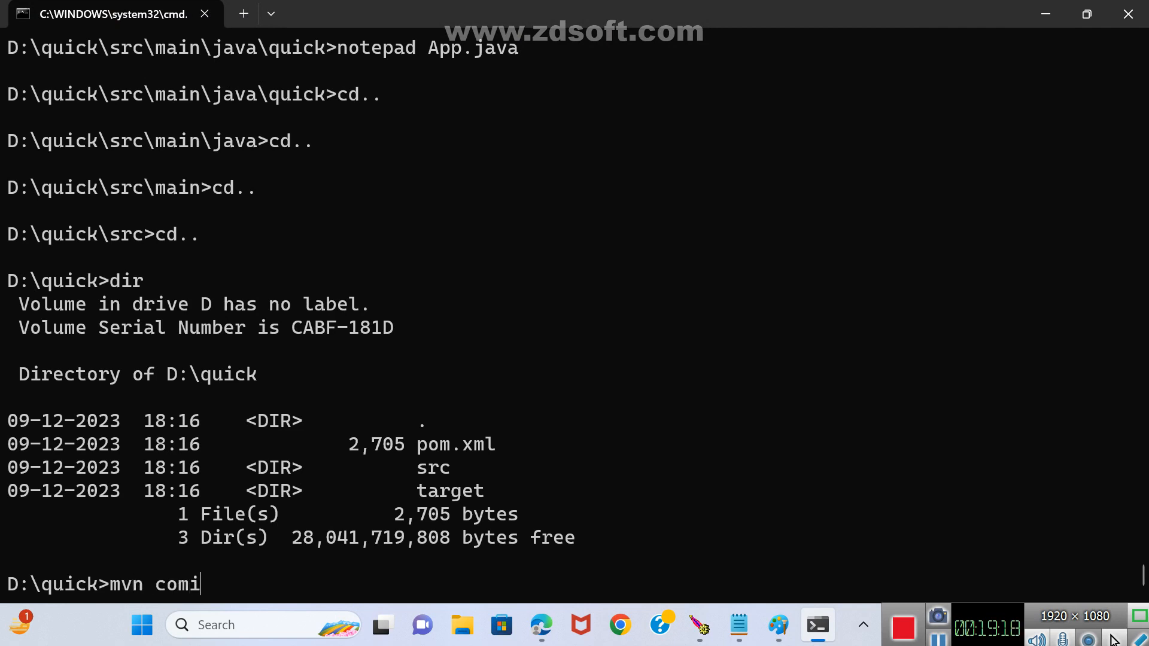
text(pile)
key(Return)
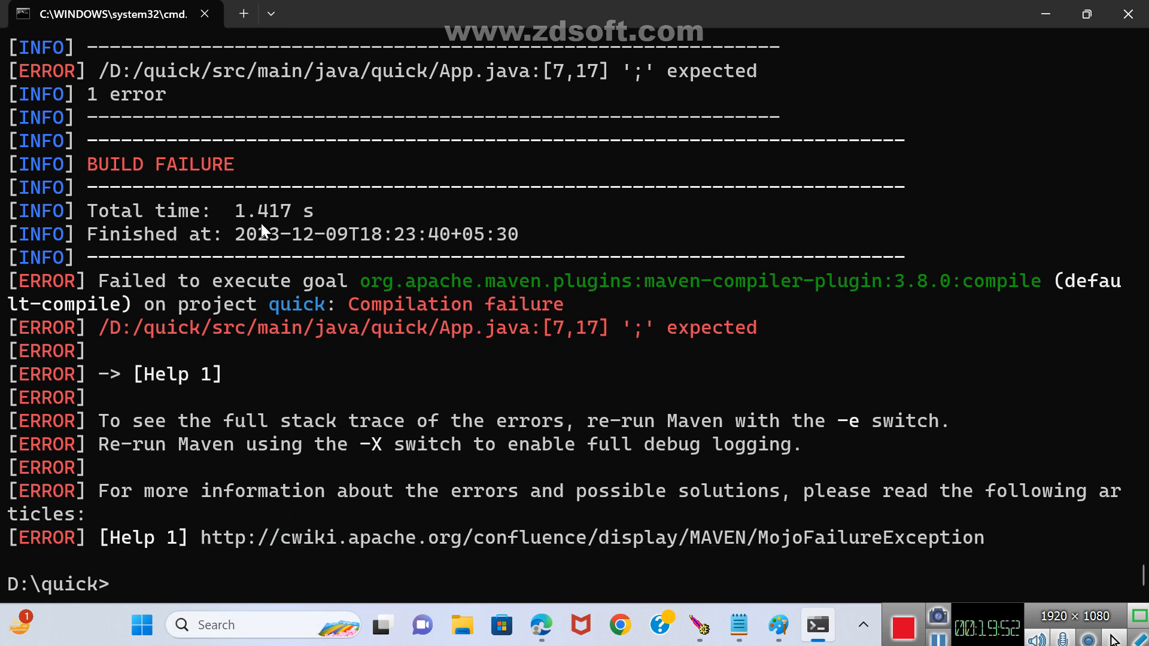
Change the command prompt into D:\quick\src\main, listing the contents of src on the way.
text(cd src)
key(Return)
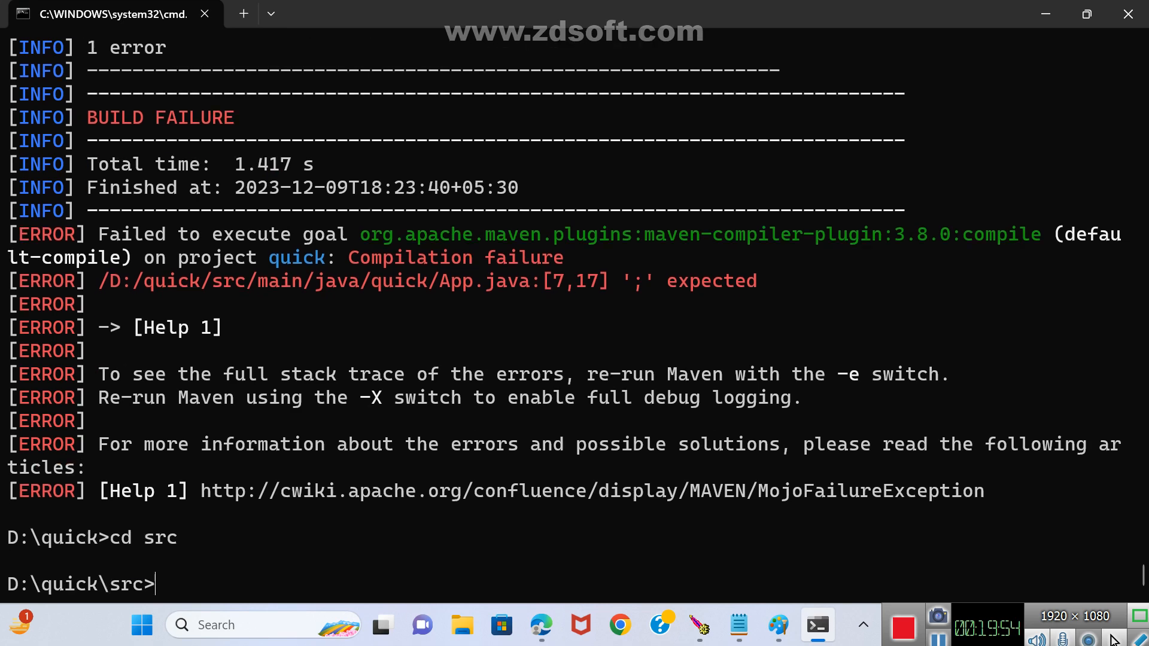
text(cd java)
key(Return)
text(dir)
key(Return)
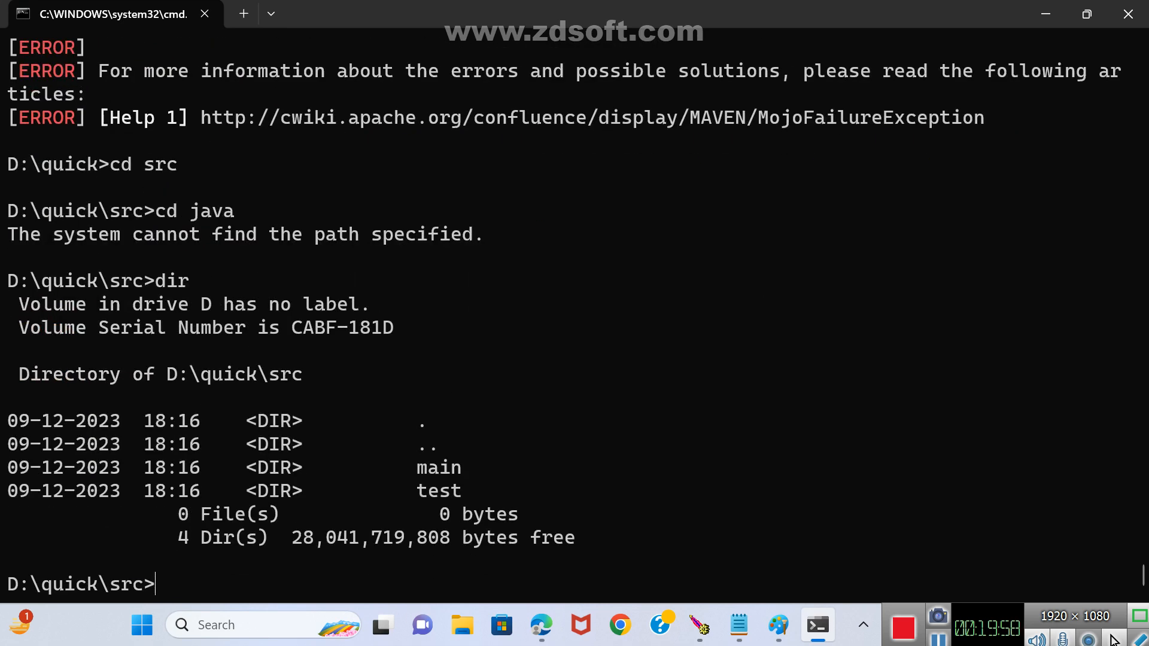
text(cd main)
key(Return)
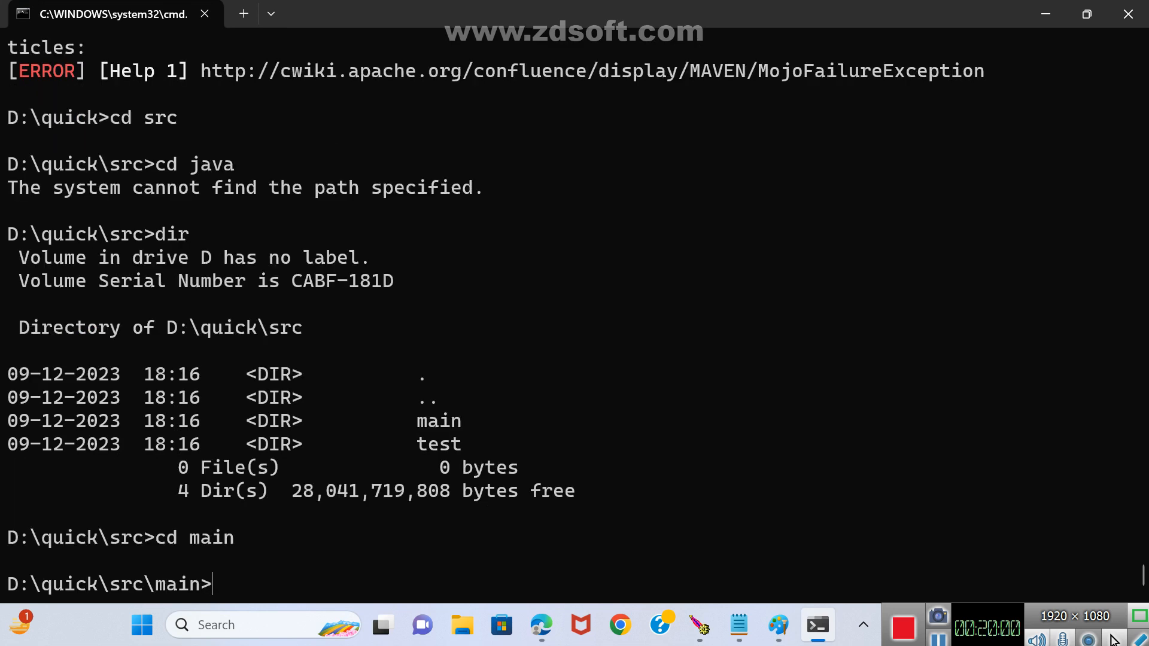
Continue down into D:\quick\src\main\java\quick, listing the main and java folders on the way.
text(dir)
key(Return)
text(cd java)
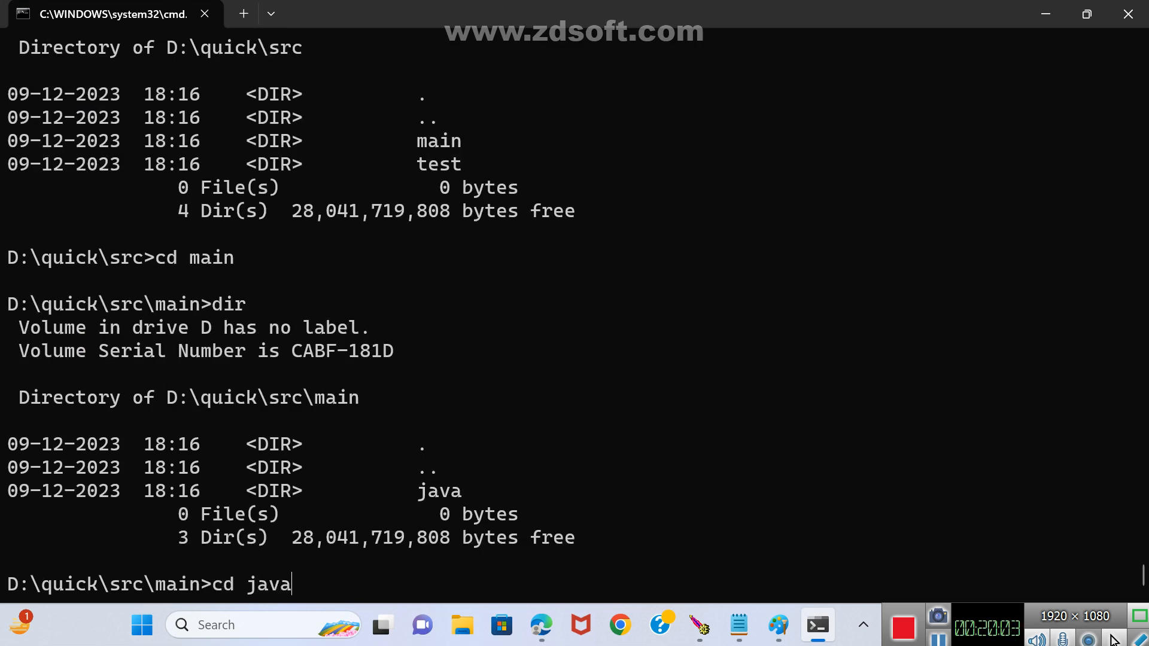
key(Return)
text(dir)
key(Return)
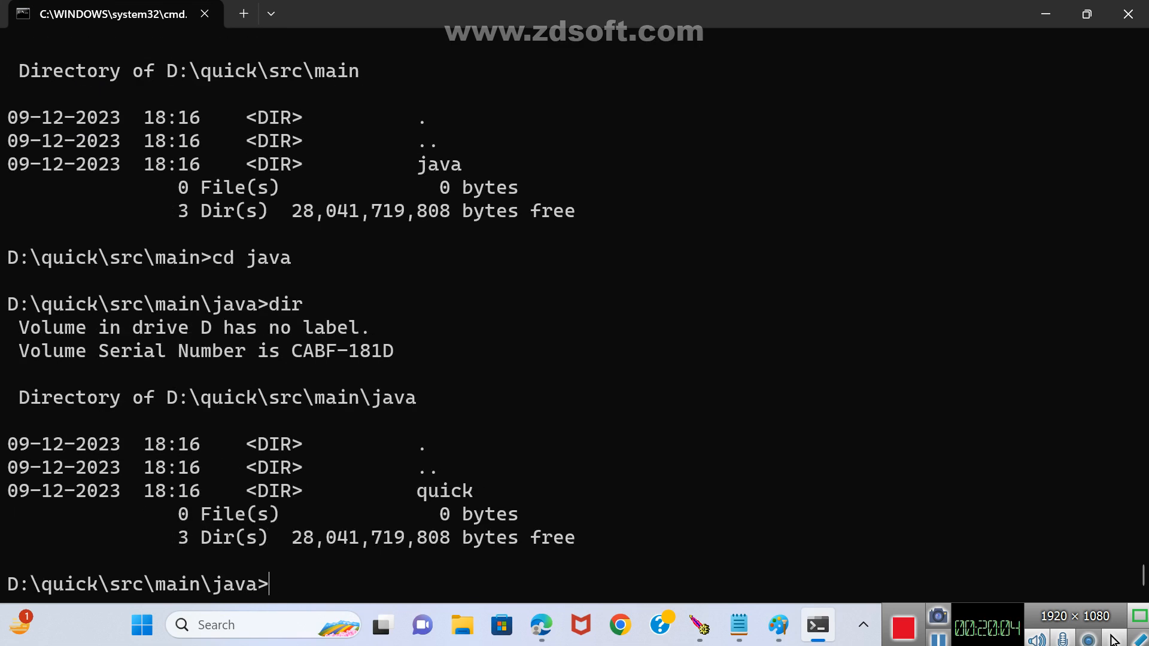
text(cd quick)
key(Return)
Open App.java in Notepad from the command prompt and maximize its window.
text(notep)
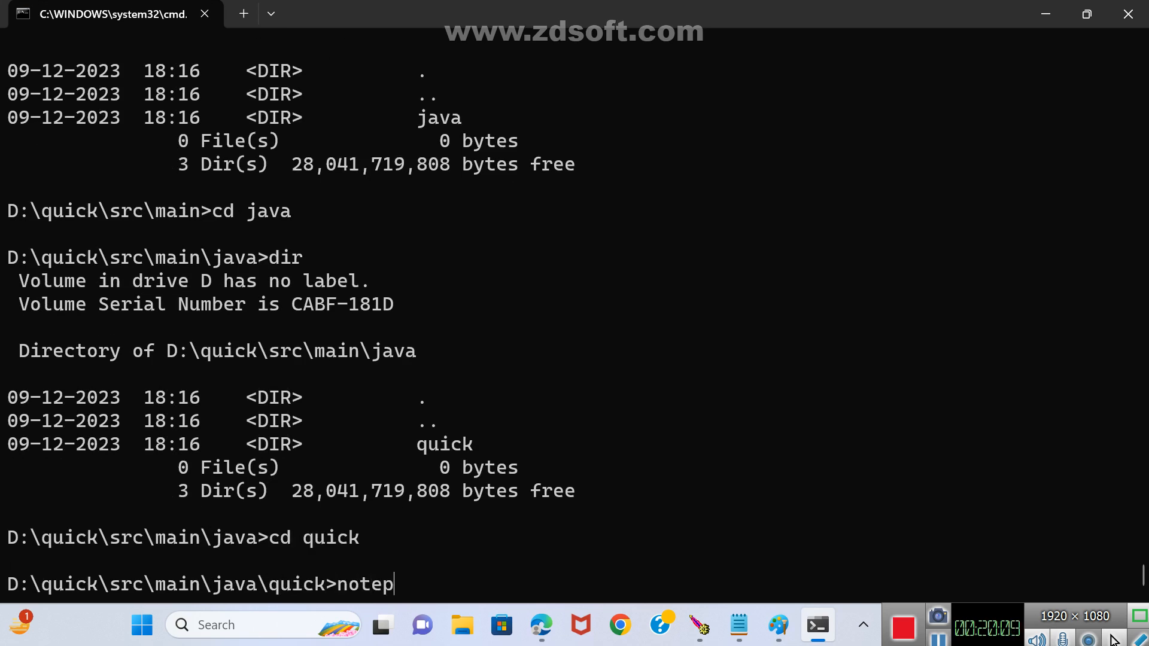
key(BackSpace)
text(ad App.java)
key(Return)
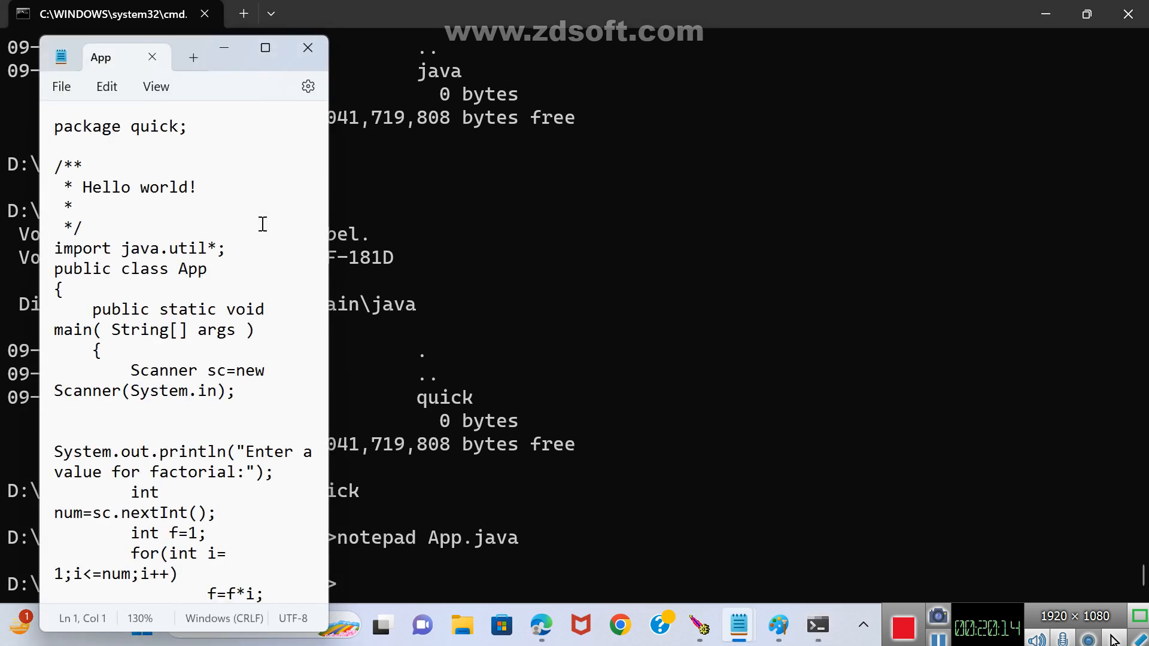
click(265, 47)
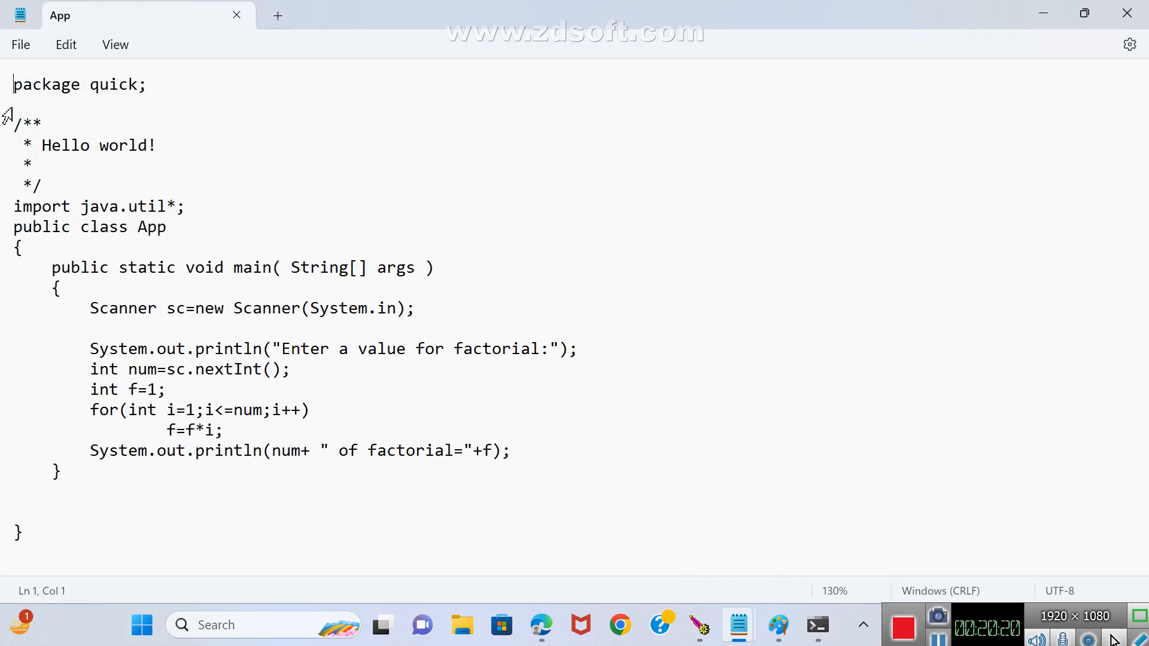
Examine the App.java code line by line for the cause of the compilation error.
key(Down)
key(Down)
key(Down)
key(Down)
key(Down)
key(Down)
key(Down)
key(Down)
key(Down)
key(Down)
key(Down)
key(Down)
key(Down)
key(Down)
key(Down)
key(Down)
key(Up)
key(Up)
key(Up)
key(Up)
Switch to the command prompt and examine the file, line and column reported in the Maven compilation error.
key(alt+Tab)
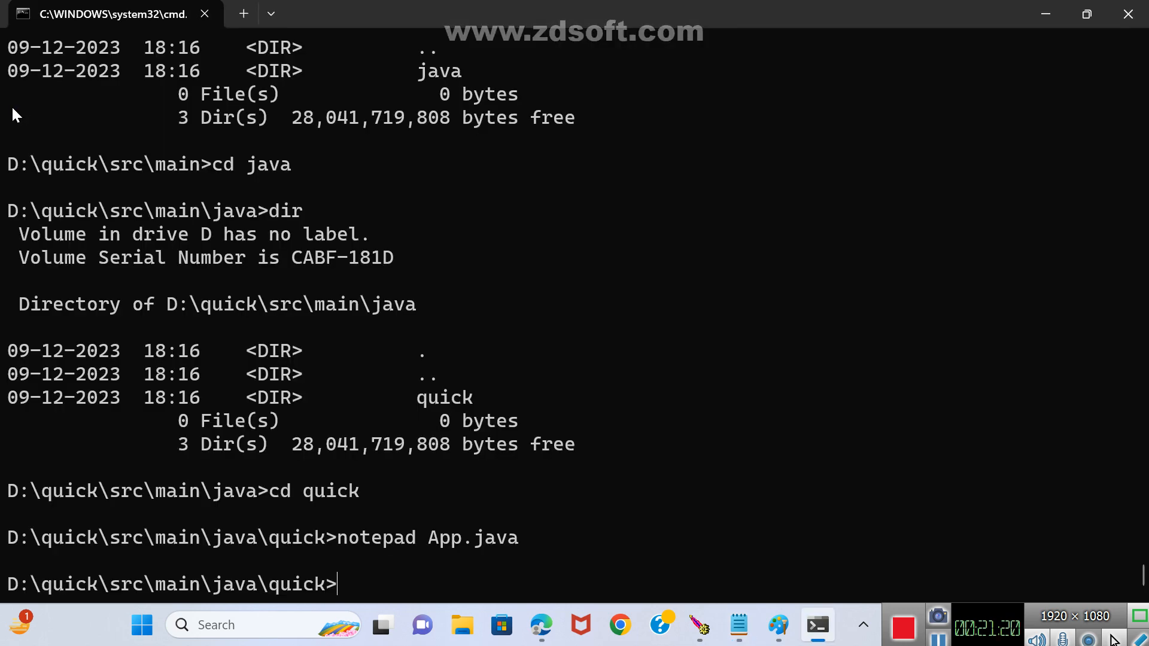
scroll(369, 270, up, 14)
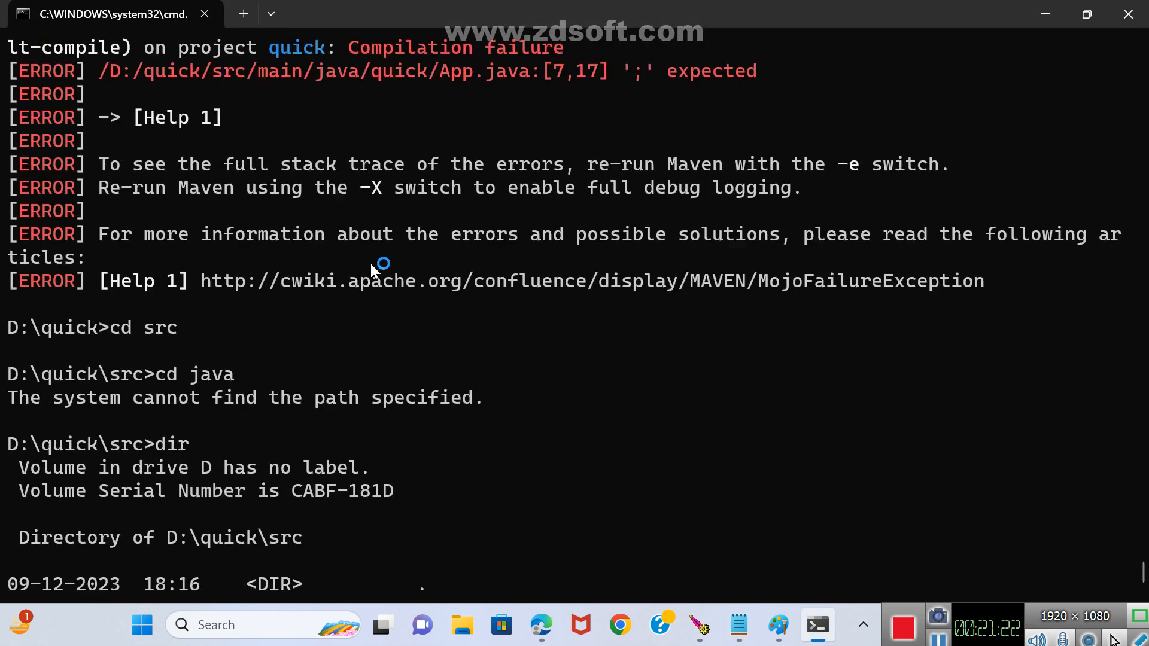
scroll(371, 265, up, 2)
click(141, 227)
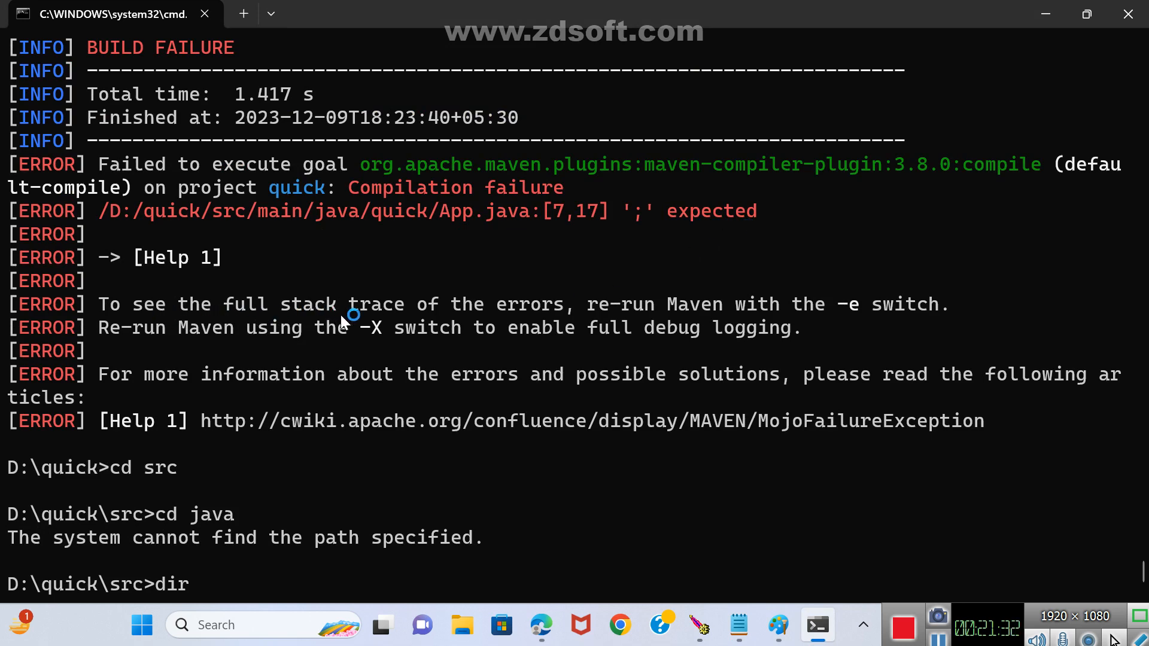
scroll(490, 304, up, 1)
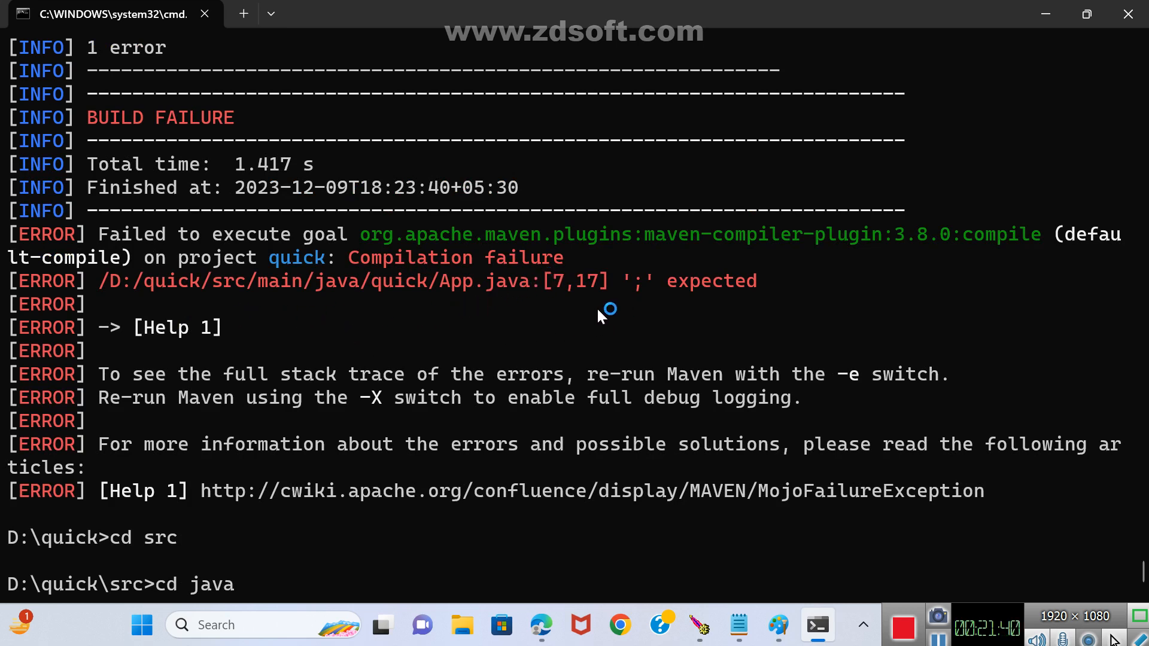
Switch back to Notepad and insert the missing dot so the import statement reads import java.util.*;.
key(alt+Tab)
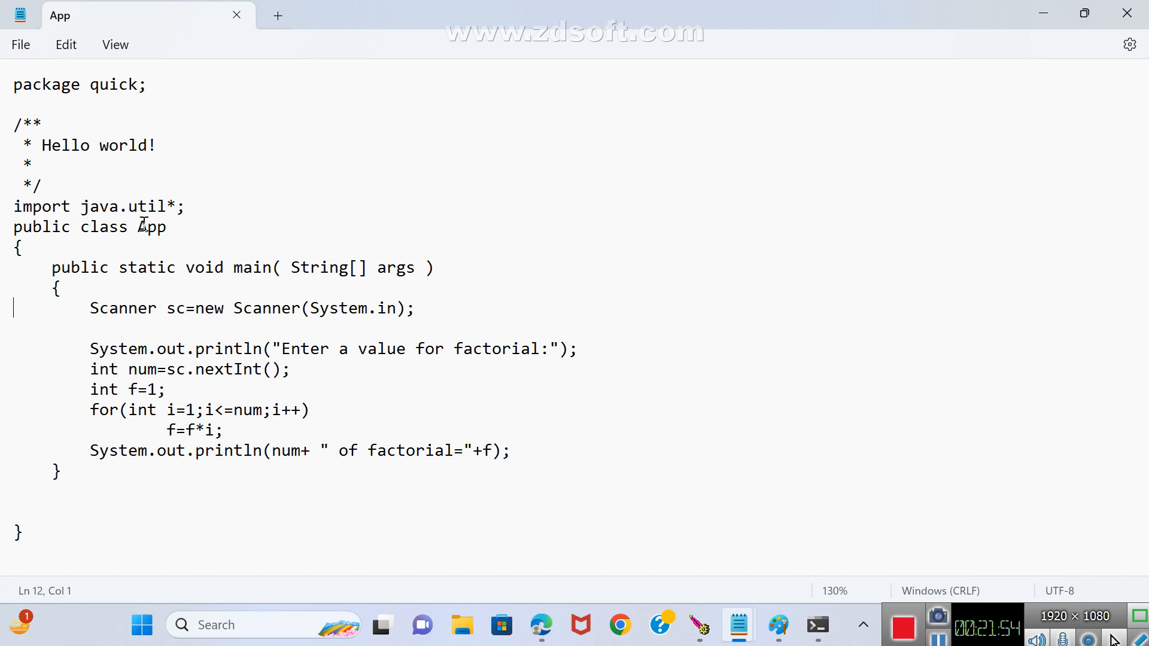
click(167, 206)
text(.)
Count lines and columns from the start of App.java to locate the error position in the import statement.
key(Up)
key(Up)
key(Up)
key(Up)
key(Up)
key(Up)
key(End)
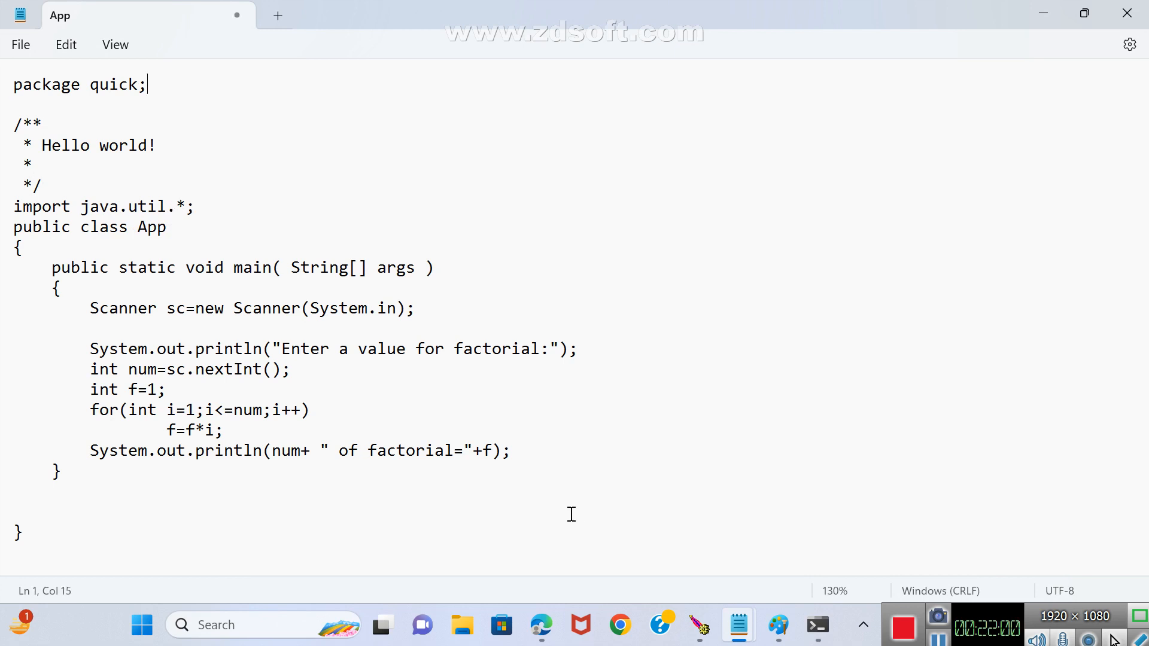
key(Down)
key(Down)
key(Down)
key(End)
key(Down)
key(Down)
key(Left)
key(Left)
key(Left)
key(Left)
key(Left)
key(Left)
key(Left)
key(Left)
key(Left)
key(Left)
key(Left)
key(Left)
key(Left)
key(Left)
key(Left)
key(Left)
key(Left)
key(Right)
key(Right)
key(Right)
key(Right)
key(Right)
key(Right)
key(Right)
key(Right)
key(Right)
key(Right)
key(Right)
key(Right)
key(Right)
key(Right)
key(Right)
key(Right)
key(Right)
Save and close App.java with the corrected import, and move the command prompt up four folders to D:\quick.
click(1127, 13)
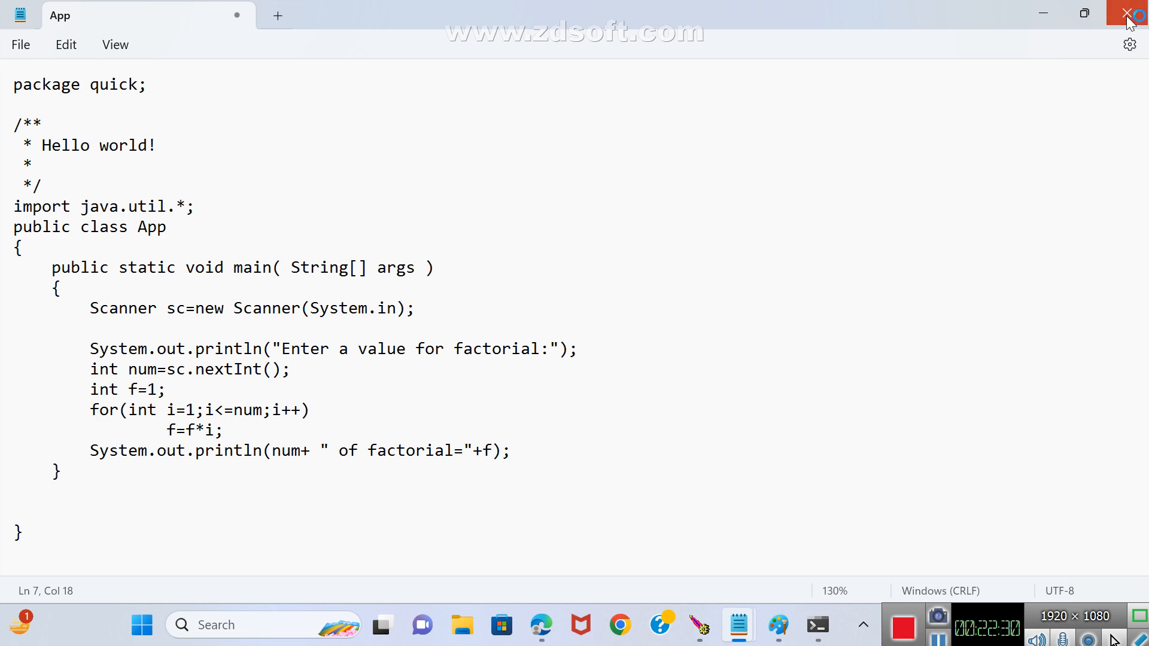
click(469, 347)
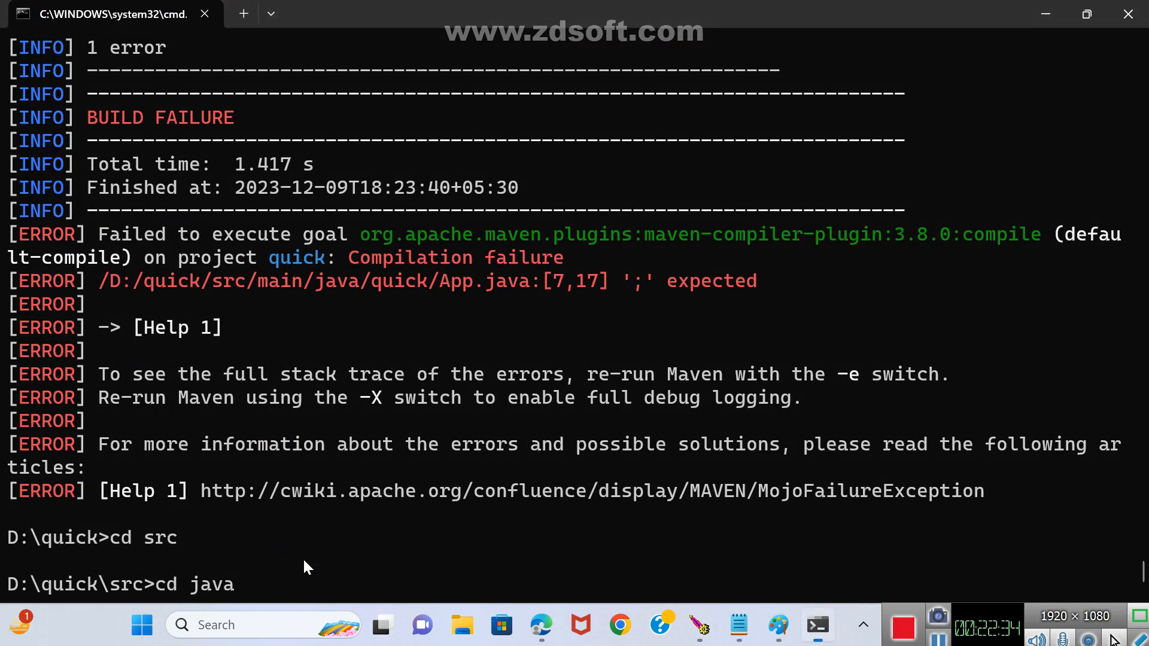
key(Return)
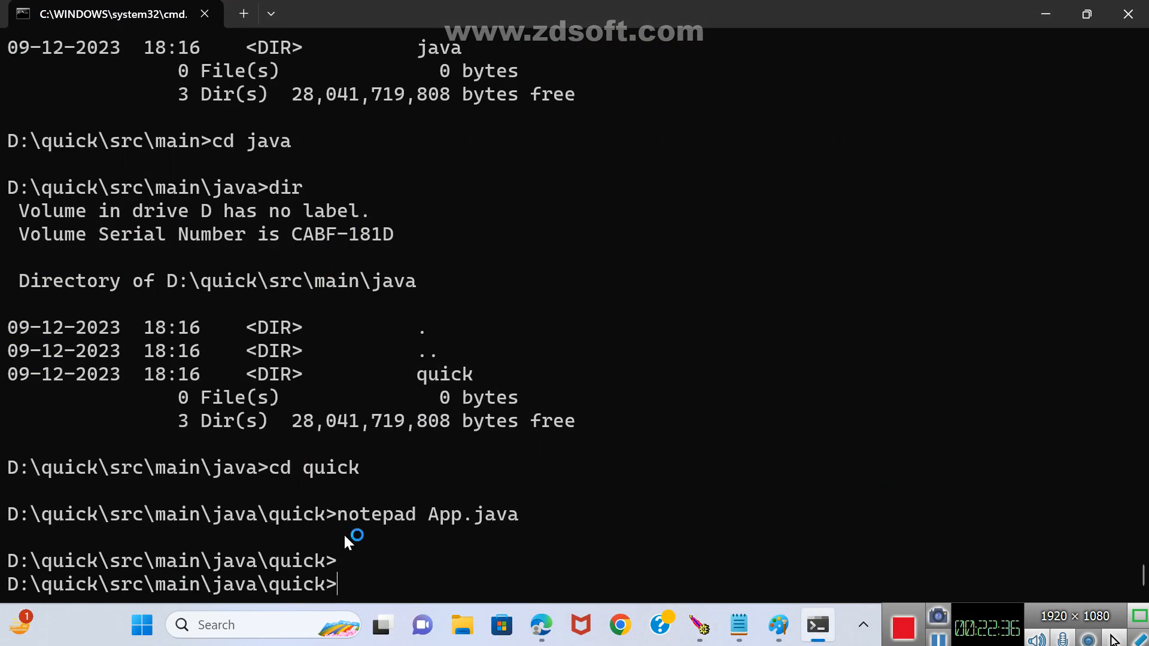
text(cd..)
key(Return)
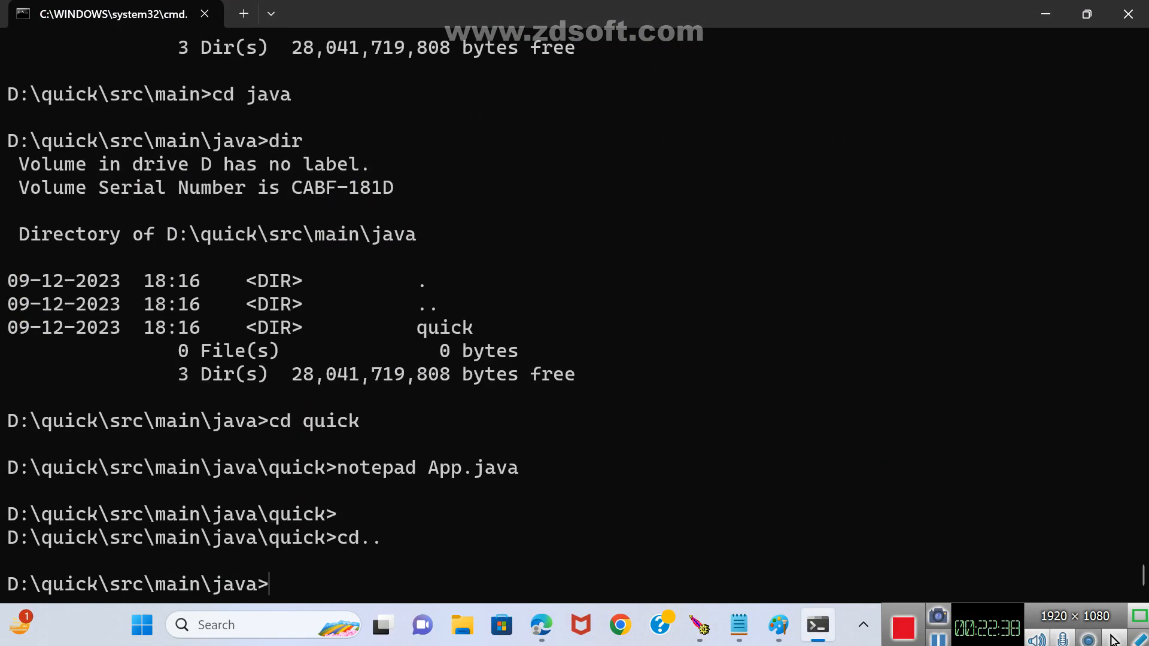
text(cd..)
key(Return)
text(cd..)
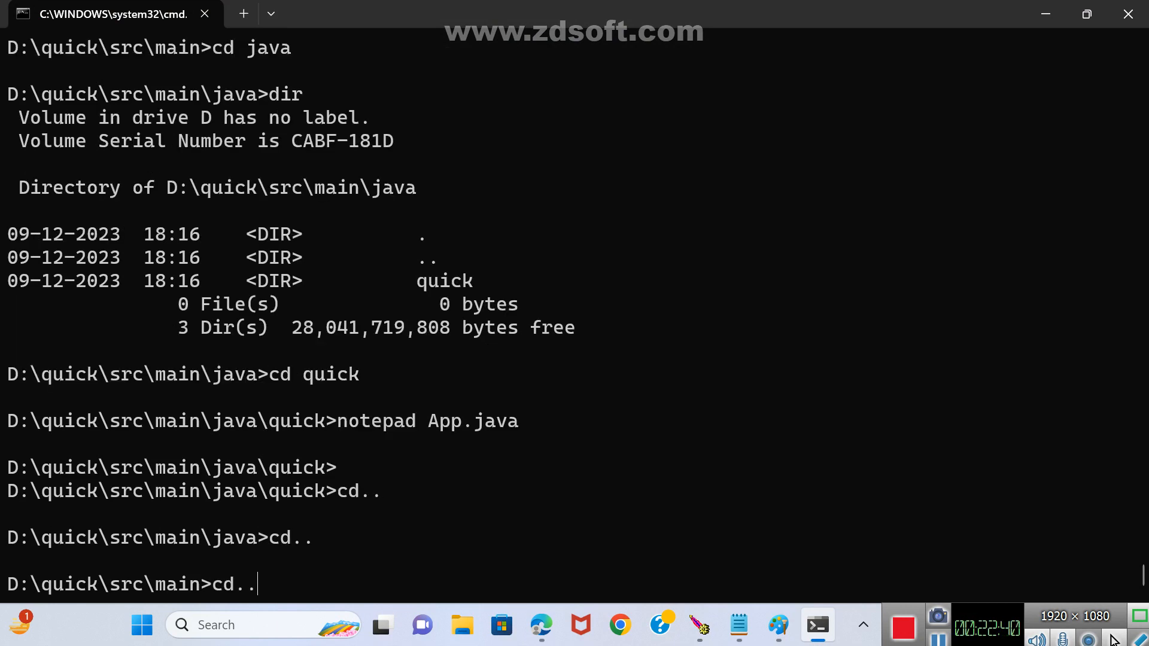
key(Return)
text(cd..)
key(Return)
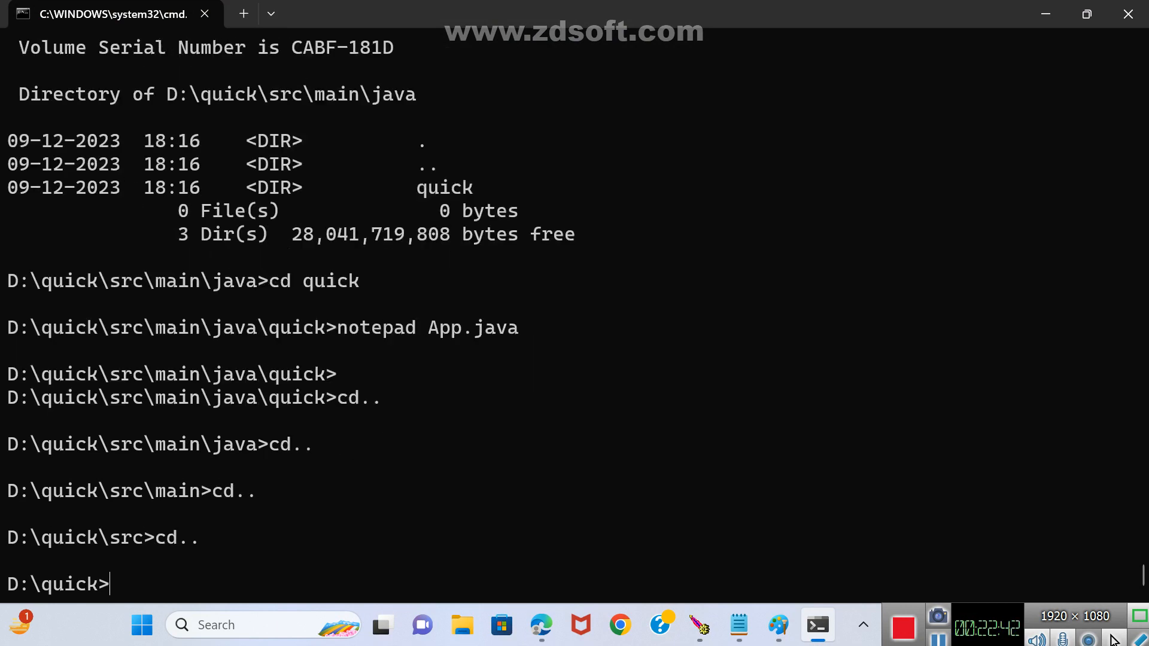
Recompile the corrected quick project with mvn compile.
text(mvn compile)
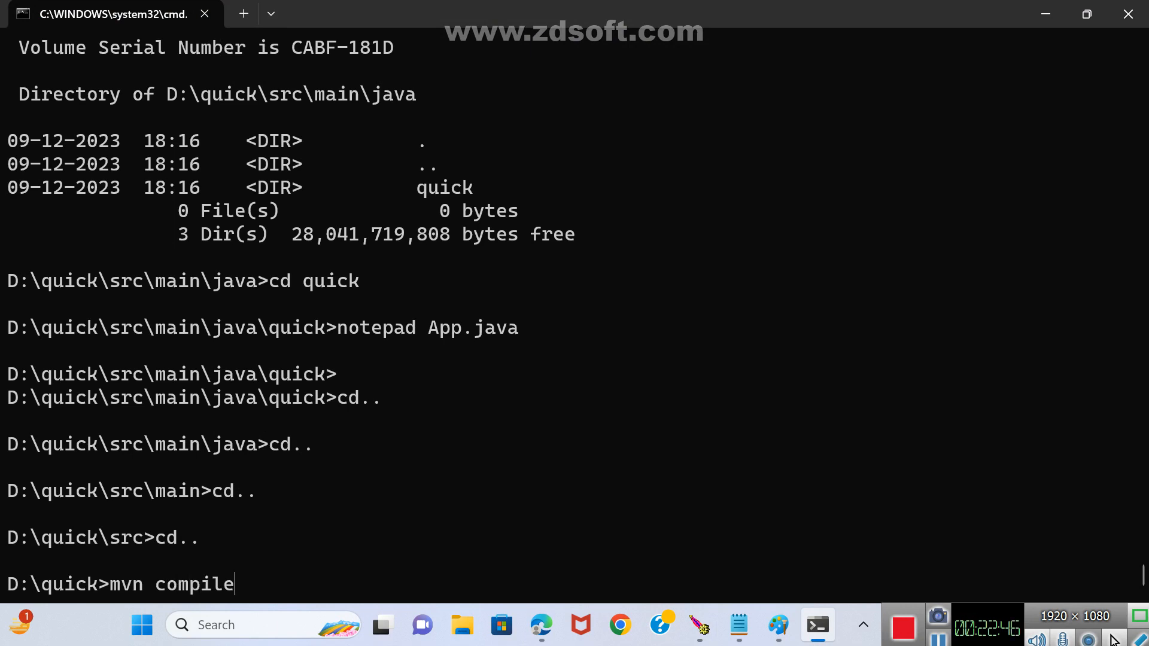
key(Return)
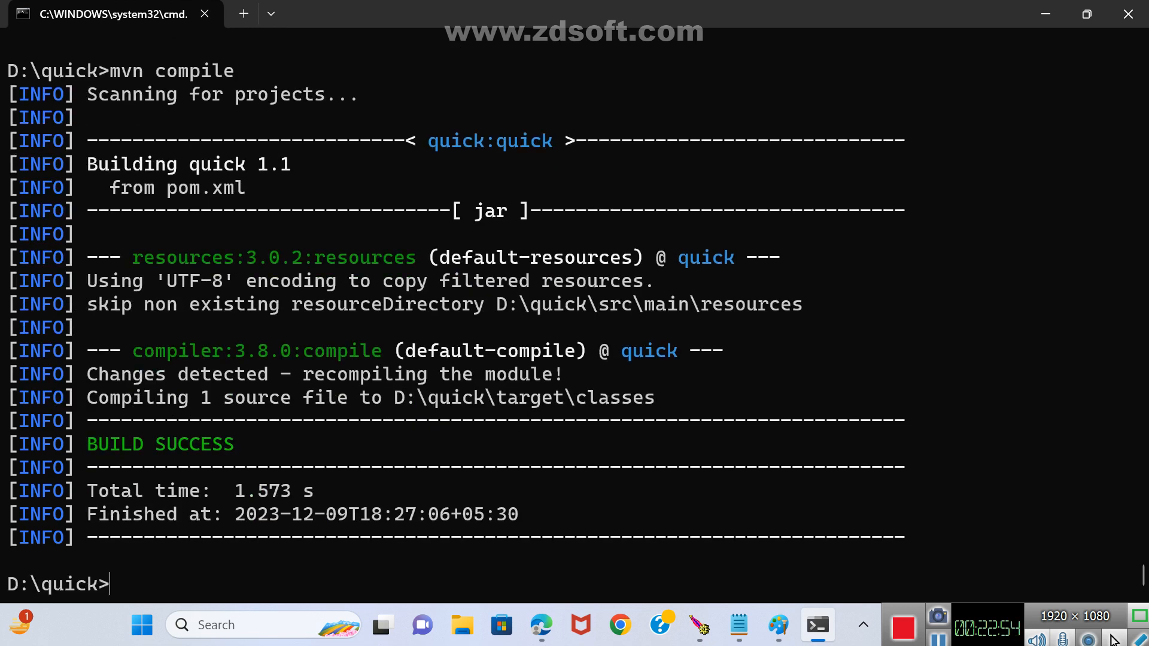
Recall the previous Maven command, change its goal to test, and run mvn test.
key(Up)
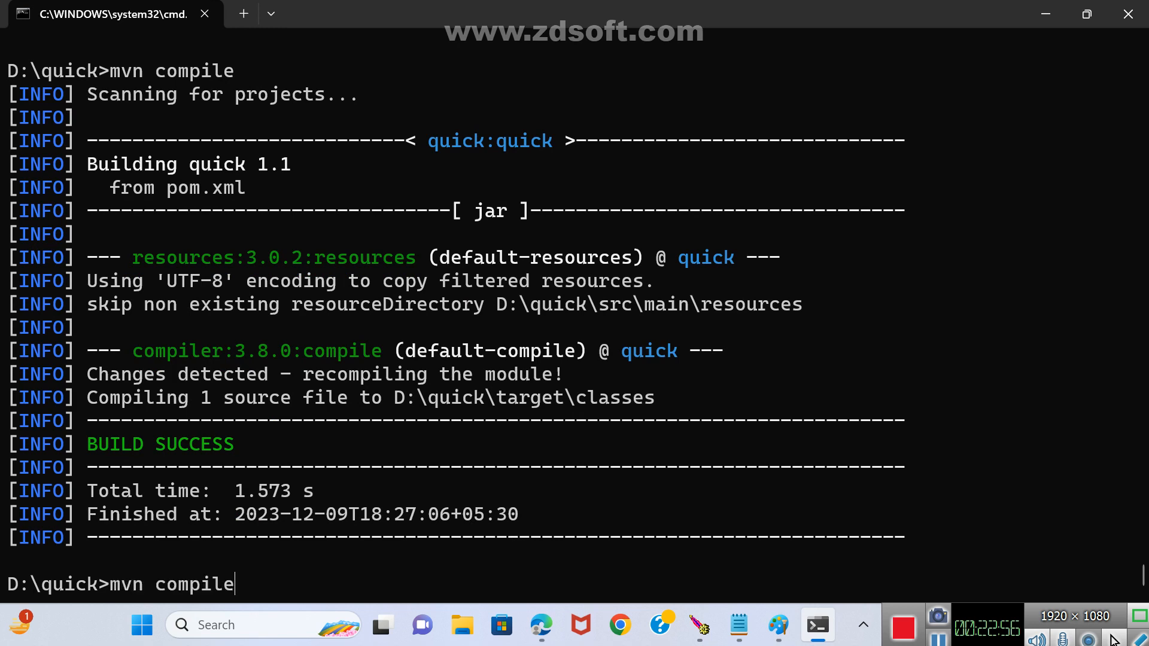
key(BackSpace)
key(BackSpace)
key(BackSpace)
key(BackSpace)
key(BackSpace)
key(BackSpace)
key(BackSpace)
text(test)
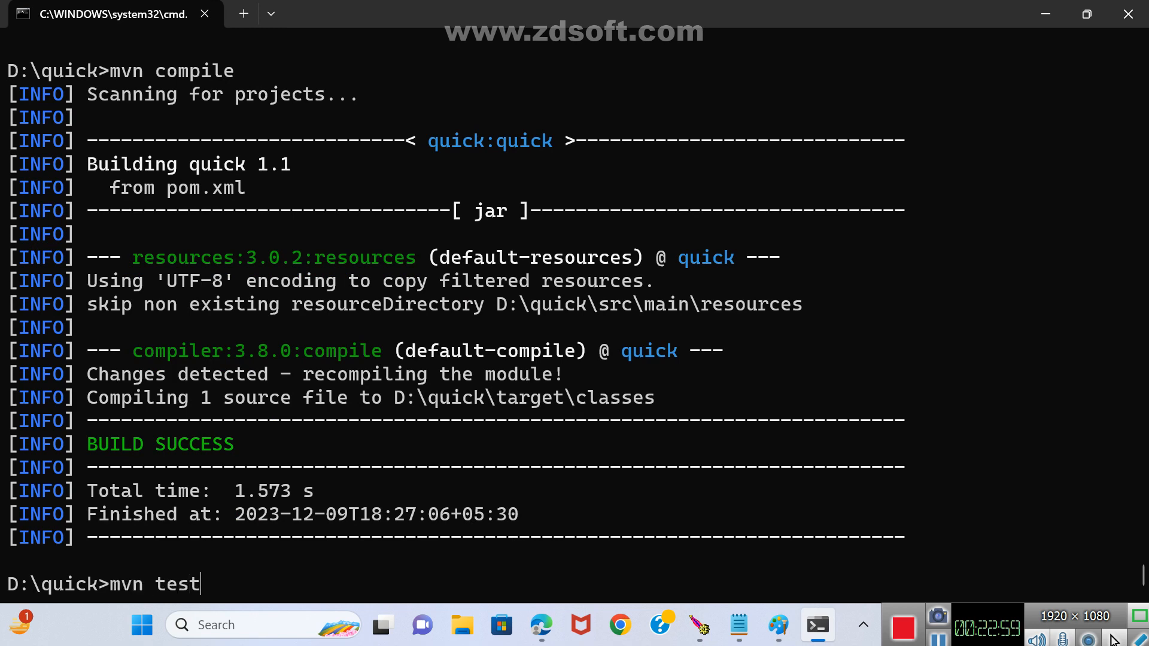
key(Return)
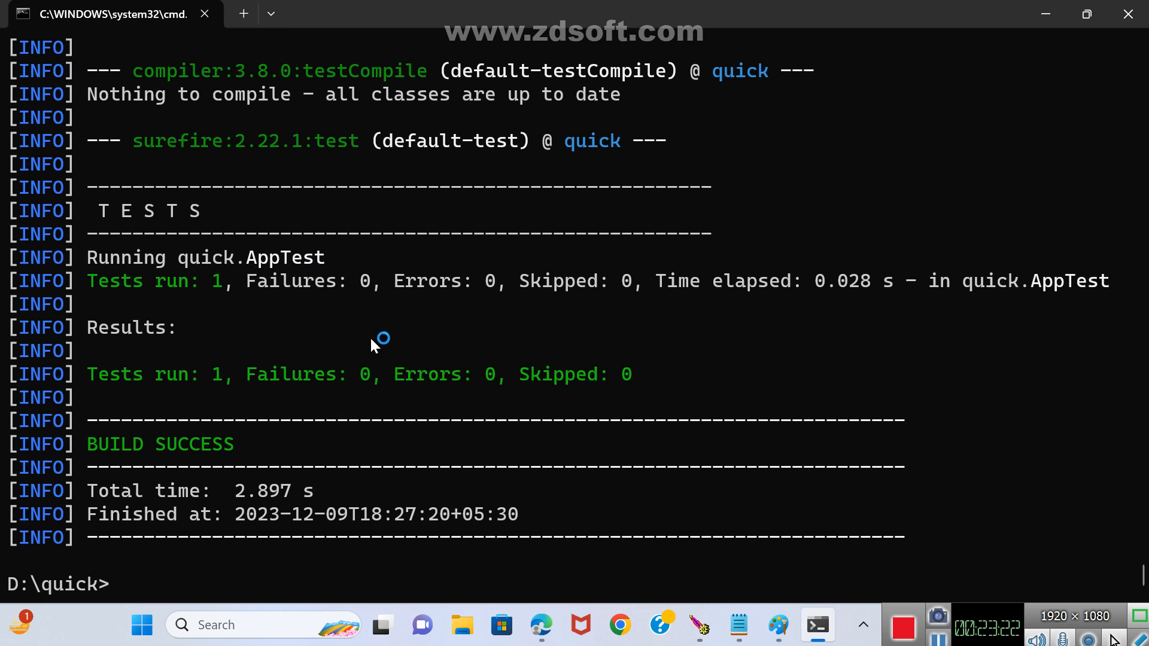
List the contents of D:\quick and highlight the target folder in the listing.
text(dir)
key(Return)
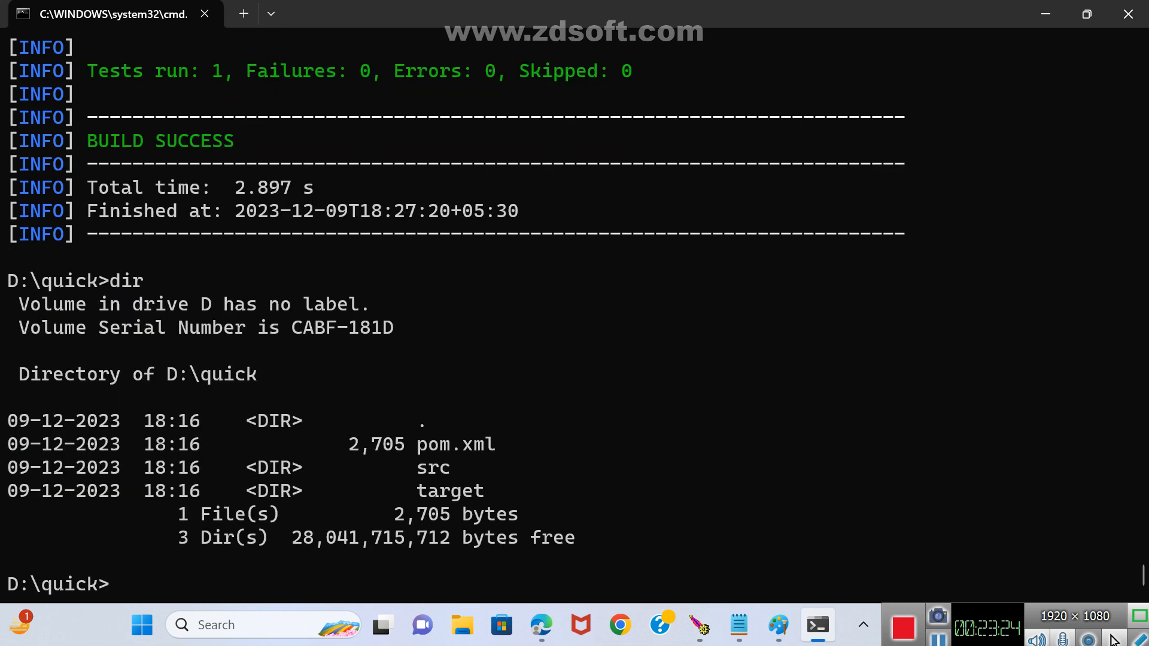
drag(416, 494, 479, 493)
click(172, 573)
Try to run mvn target on the quick project and review the output.
text(n target)
key(Return)
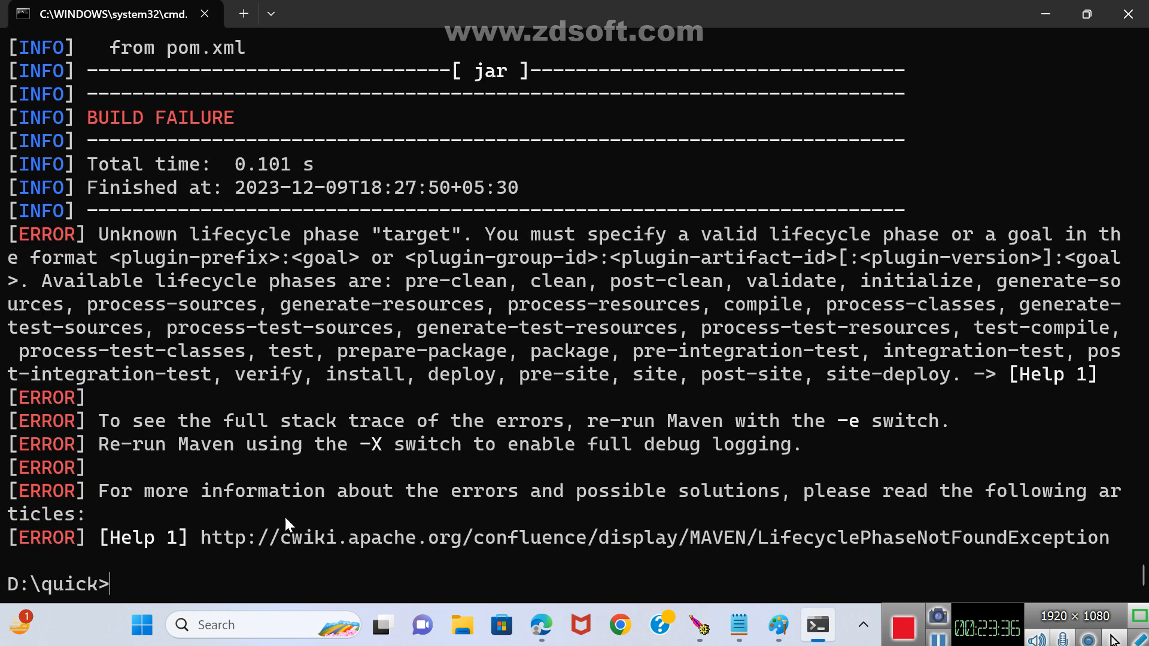
scroll(284, 514, up, 3)
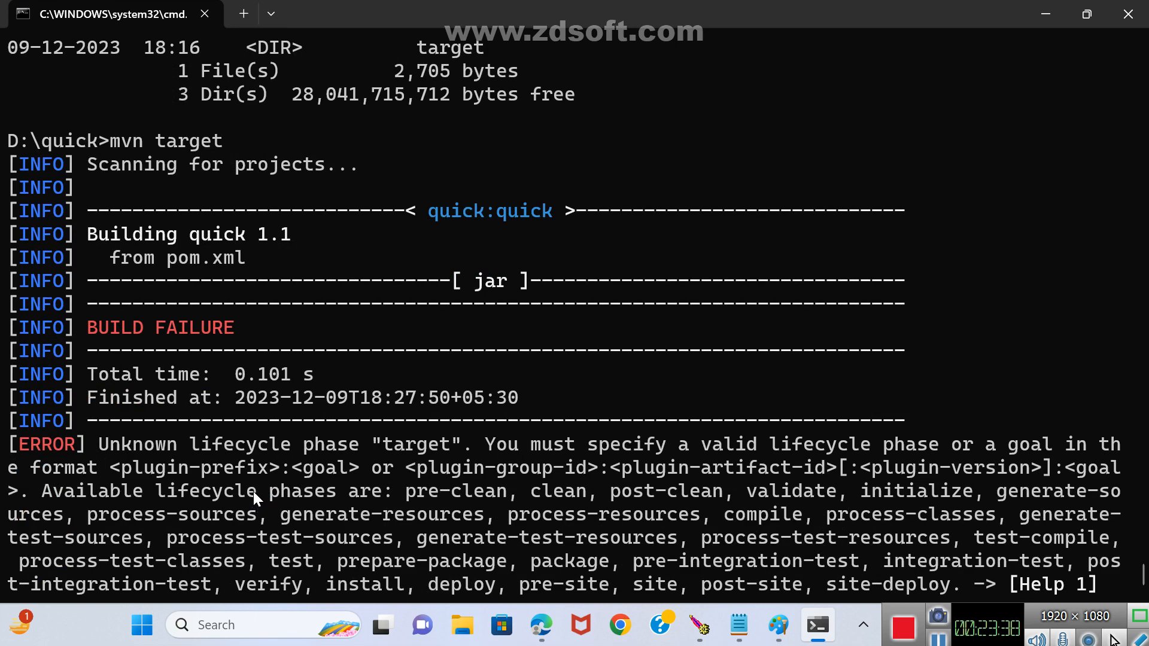
scroll(253, 491, down, 2)
scroll(252, 479, up, 3)
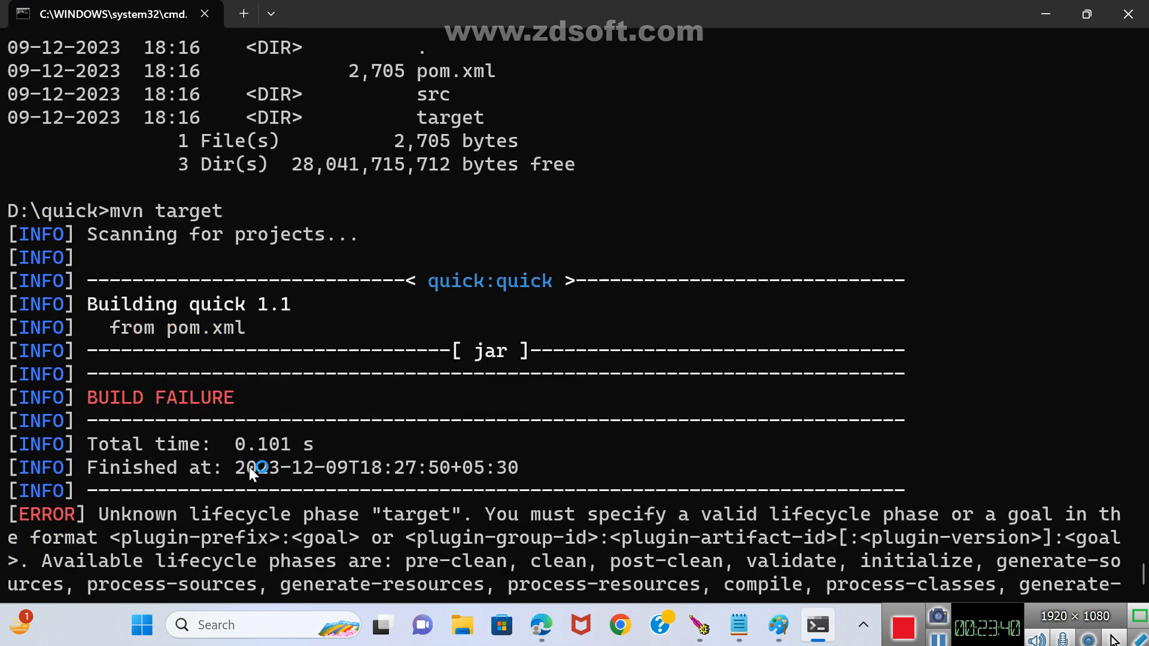
scroll(249, 461, down, 4)
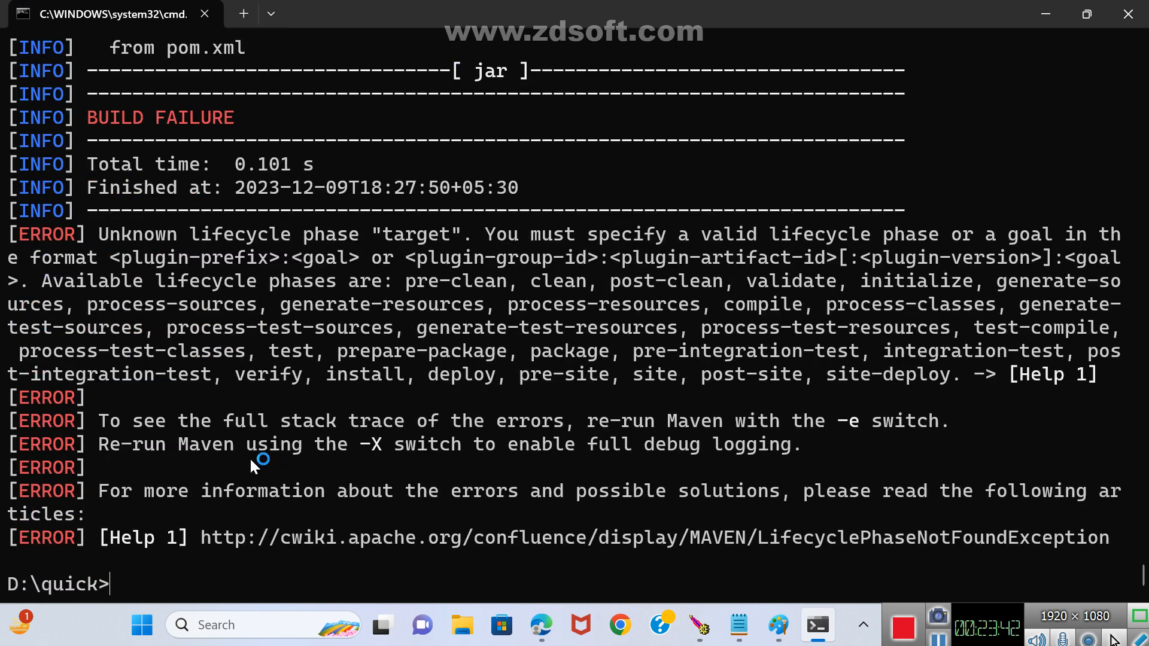
List the contents of D:\quick again and clean the project with mvn clean.
text(dir)
key(Return)
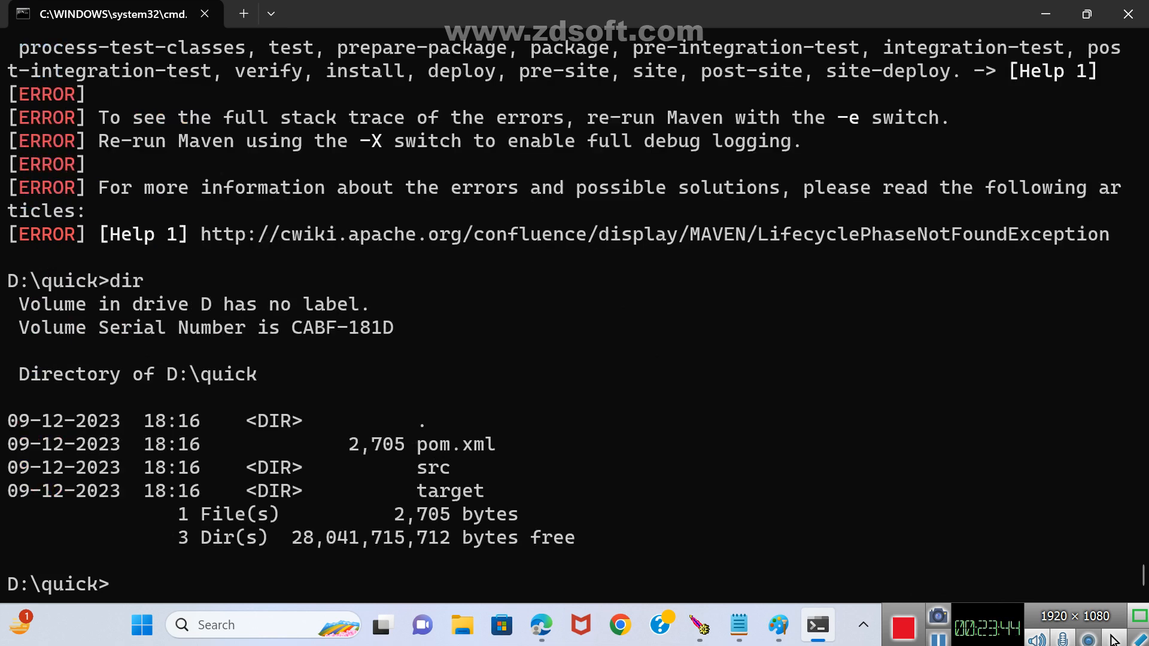
text(mvn clean)
key(Return)
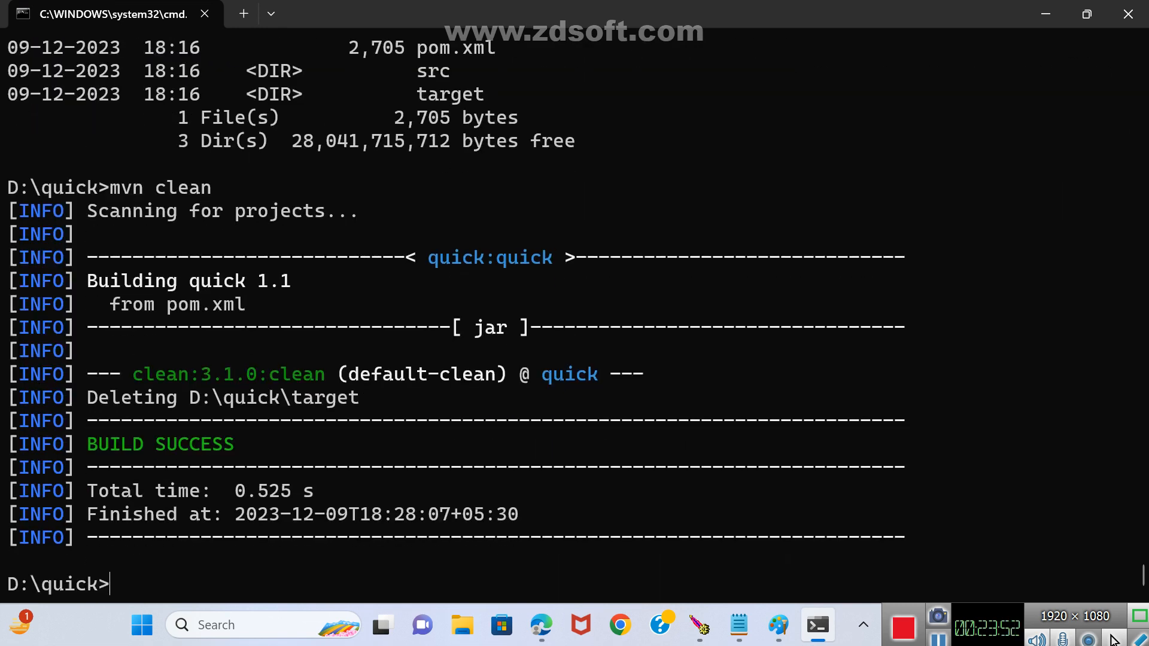
Package the quick project into a jar with mvn package.
text(mvn package)
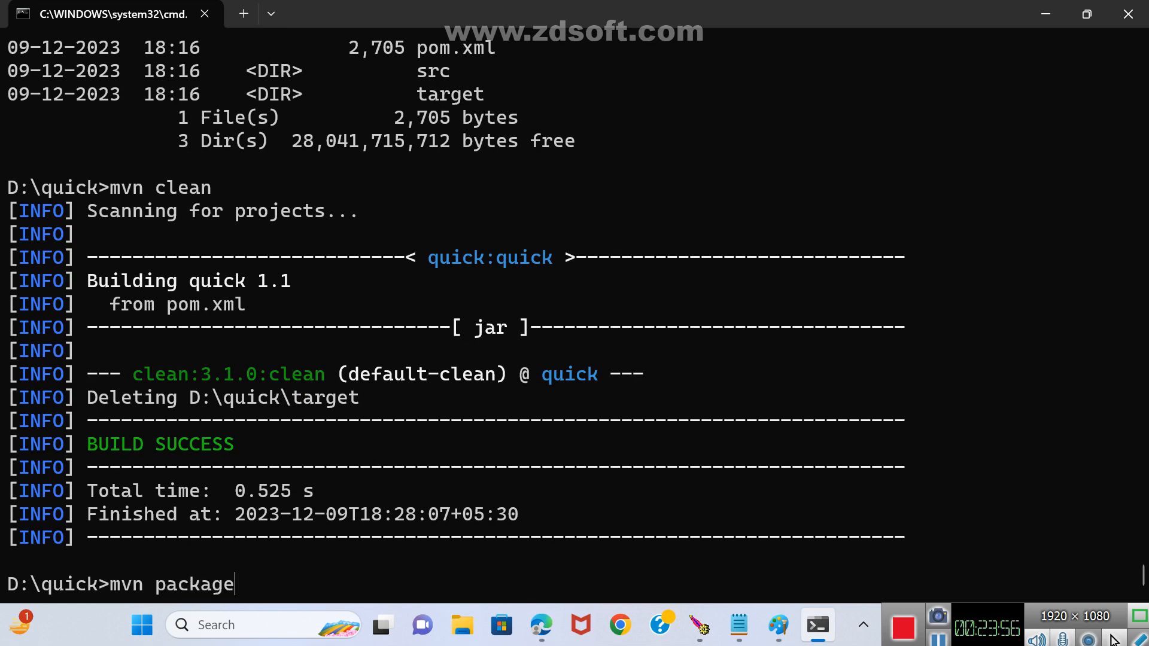
key(Return)
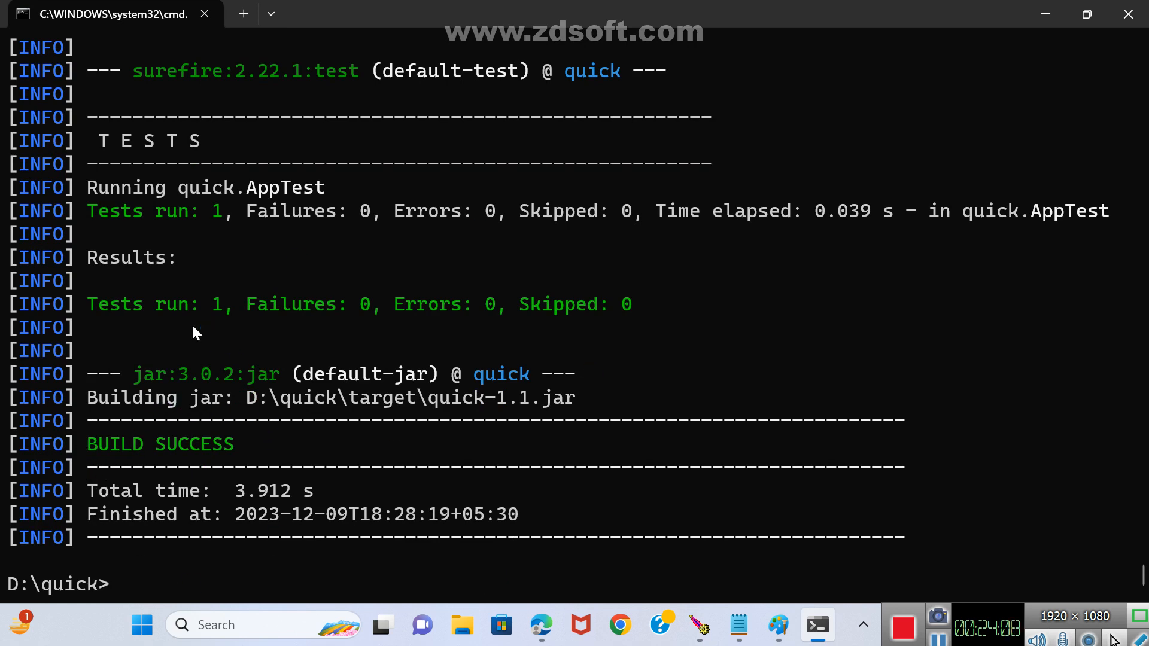
Run java -cp target\quick-1.1.jar quick.App, copying the jar path from the build output, and enter 8 as the factorial value.
text(java -cp)
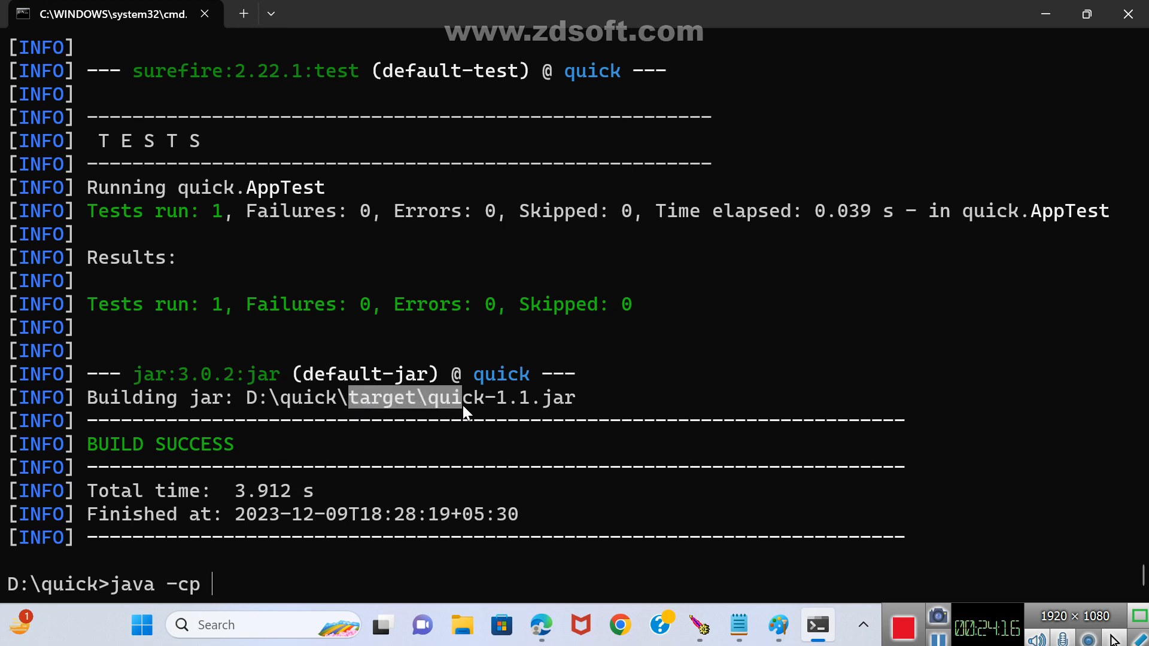
drag(464, 406, 573, 402)
key(super+c)
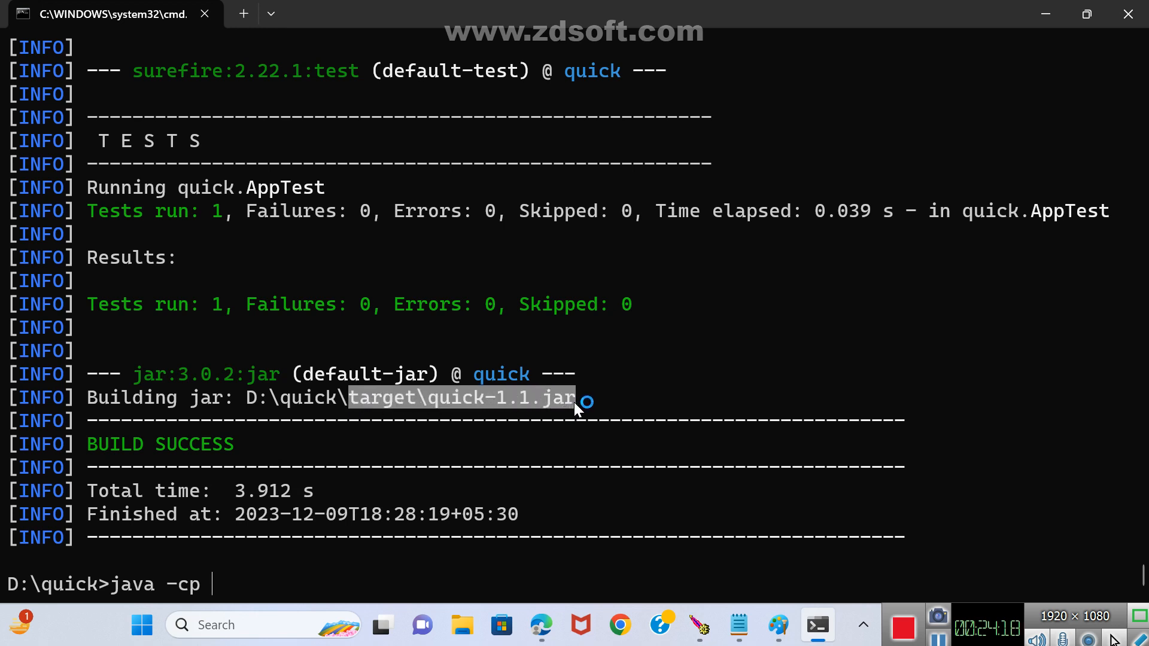
right_click(514, 400)
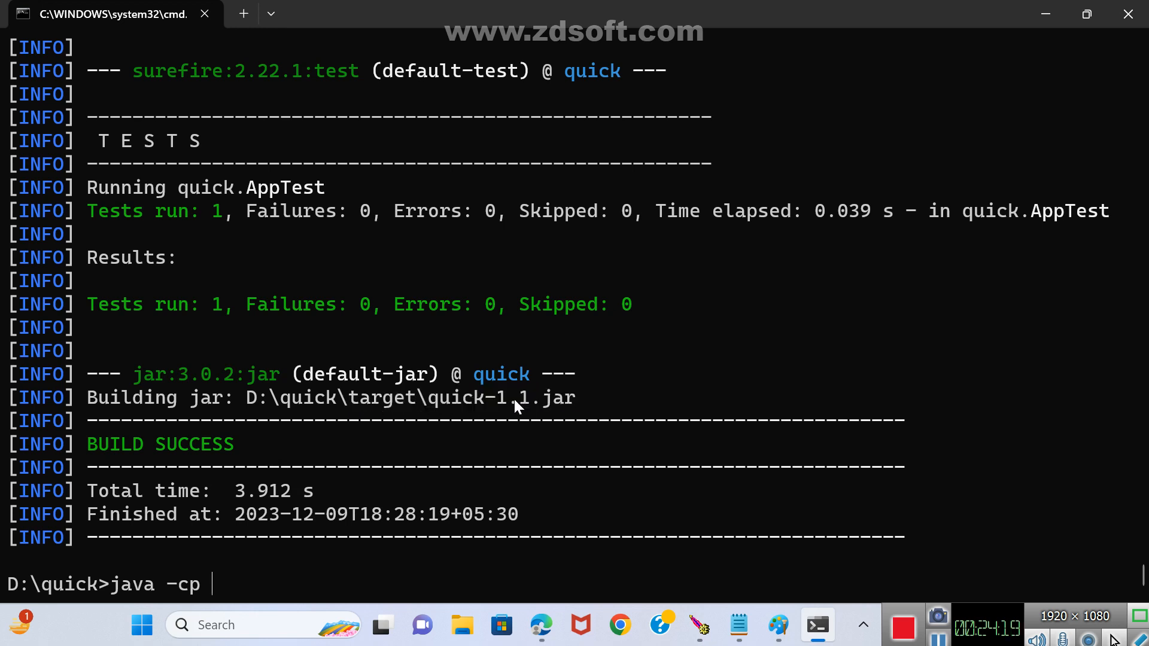
right_click(352, 570)
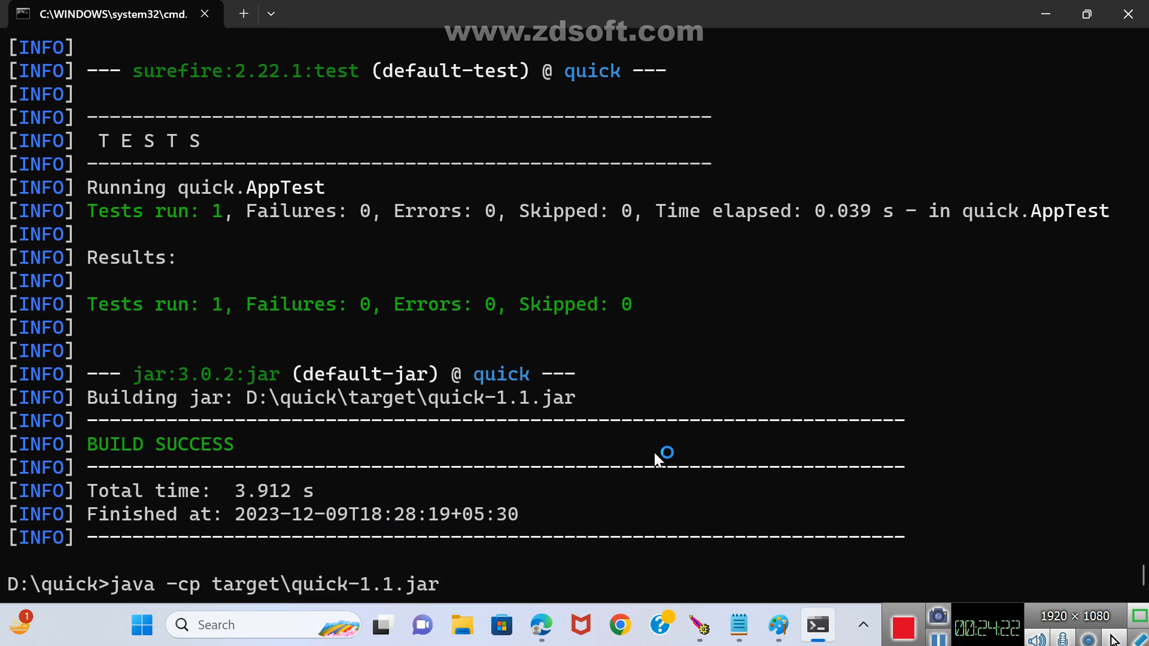
text(quick.App)
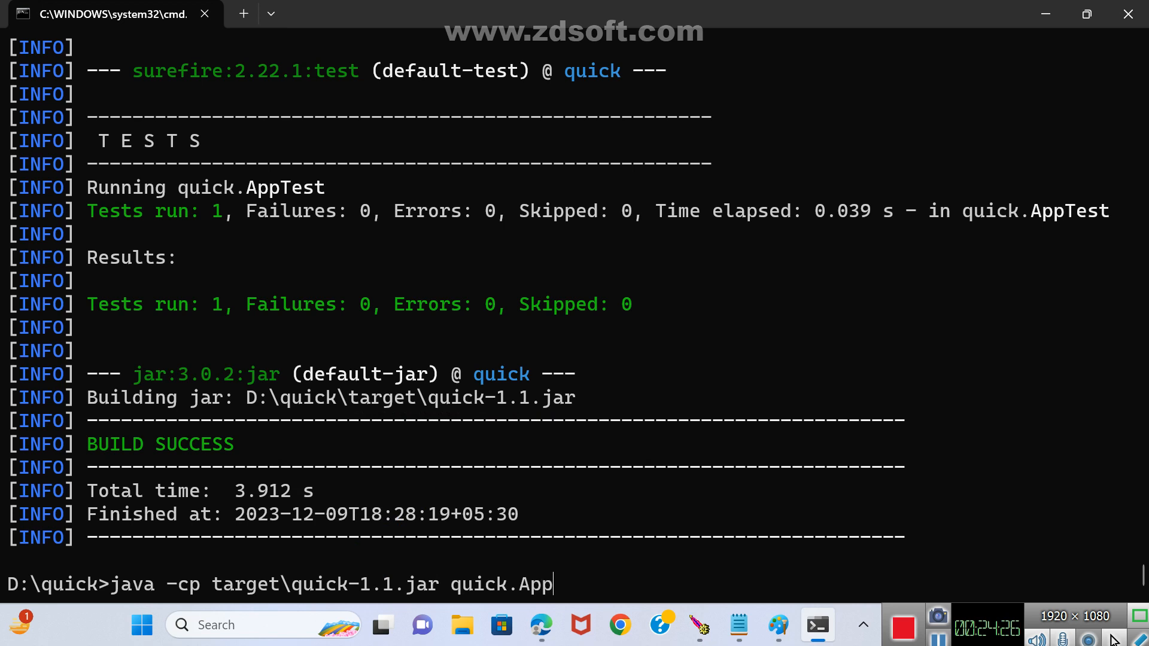
key(Return)
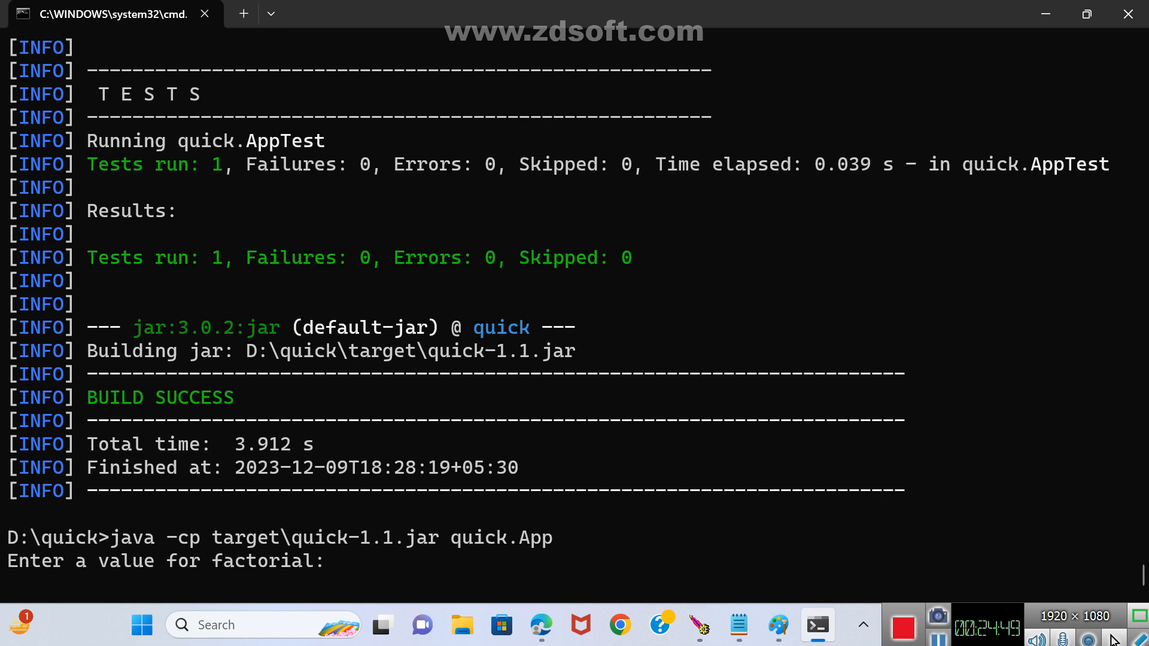
text(8)
key(Return)
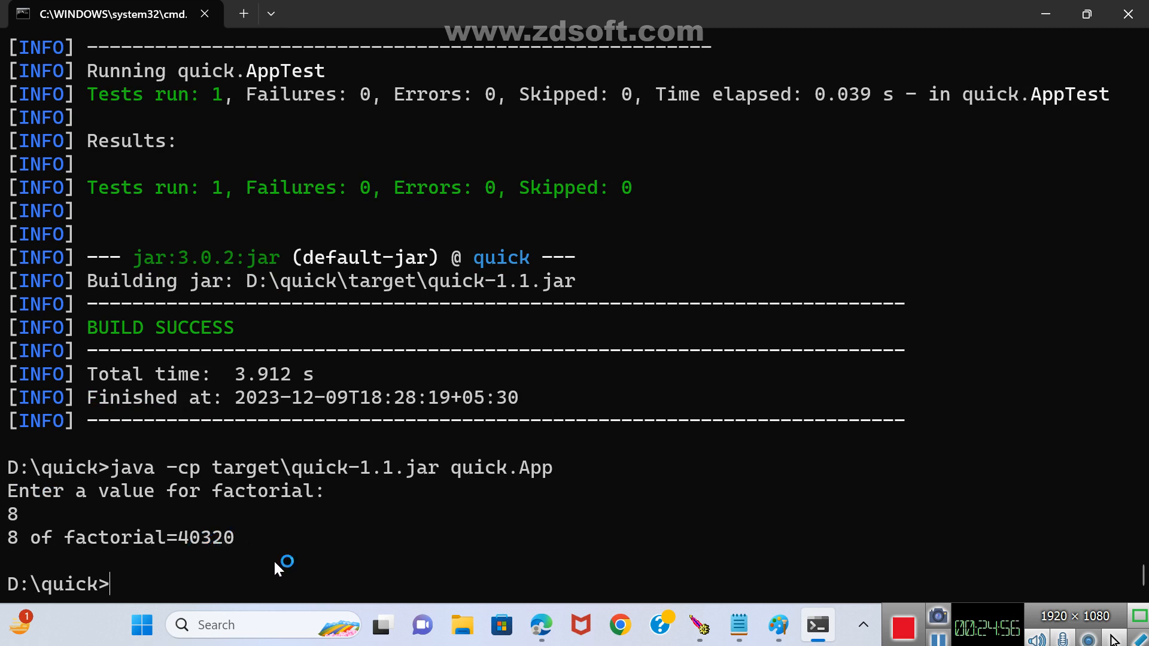
Launch Excel and dismiss its Office activation wizard.
key(super+r)
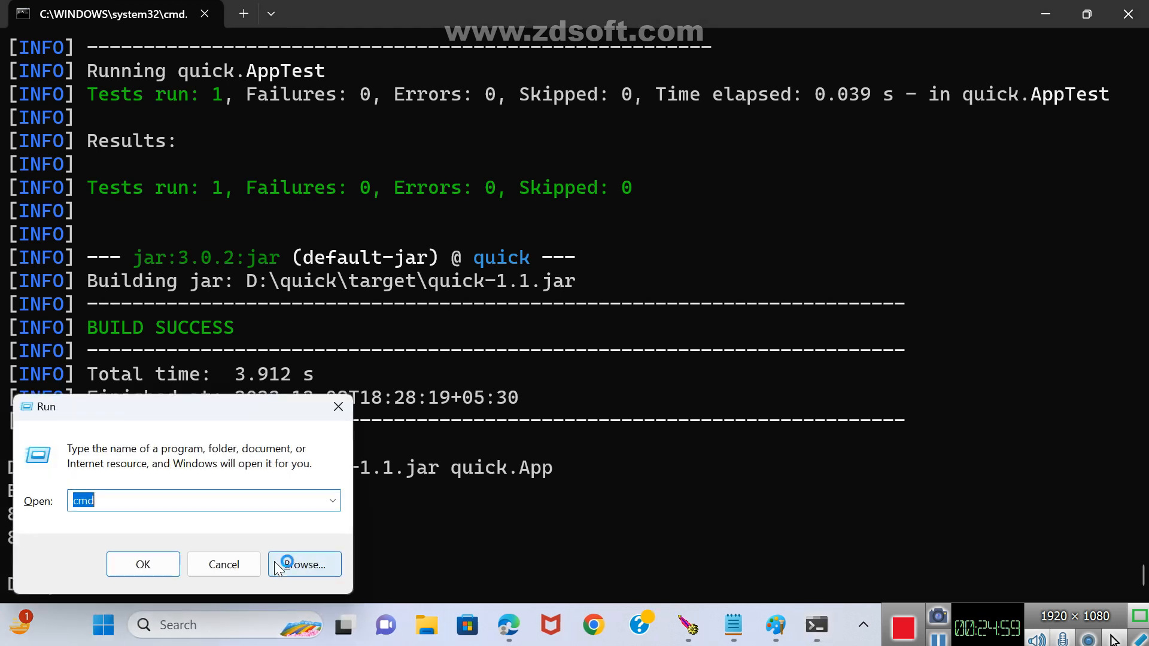
text(ms)
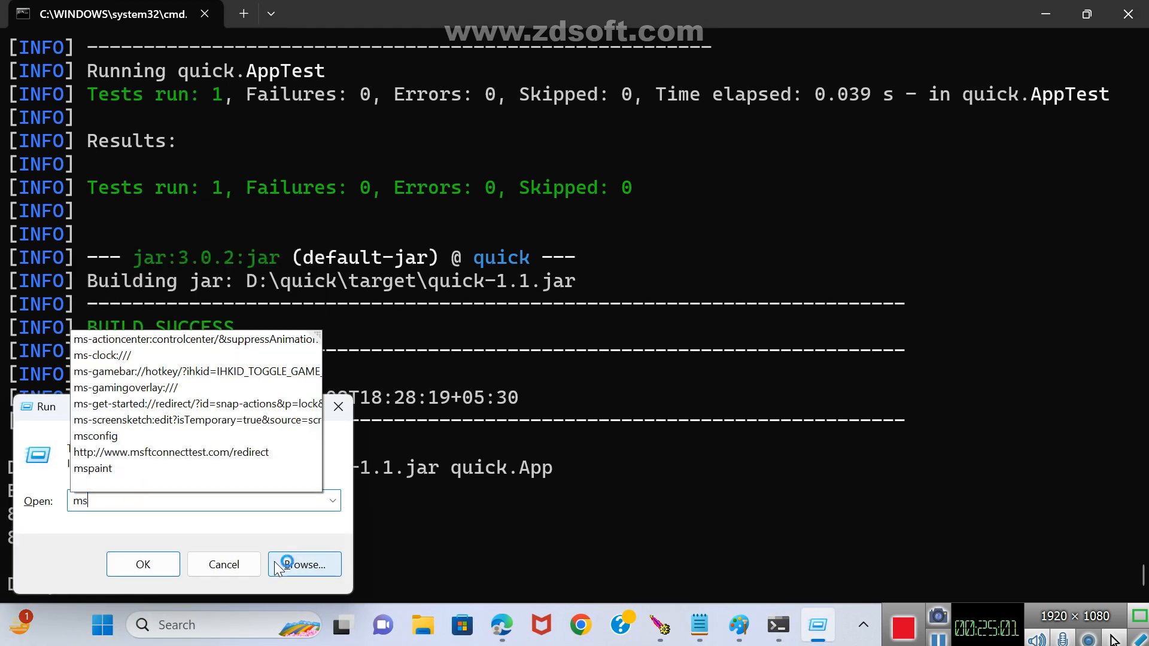
key(BackSpace)
key(BackSpace)
text(ex)
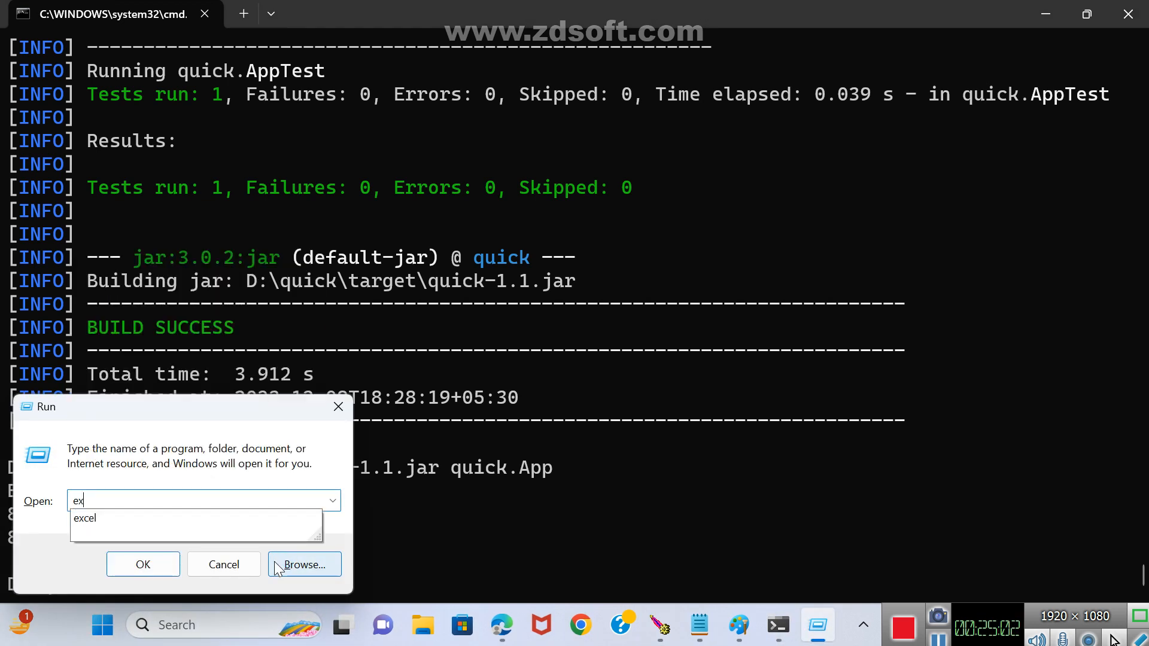
key(Down)
key(Return)
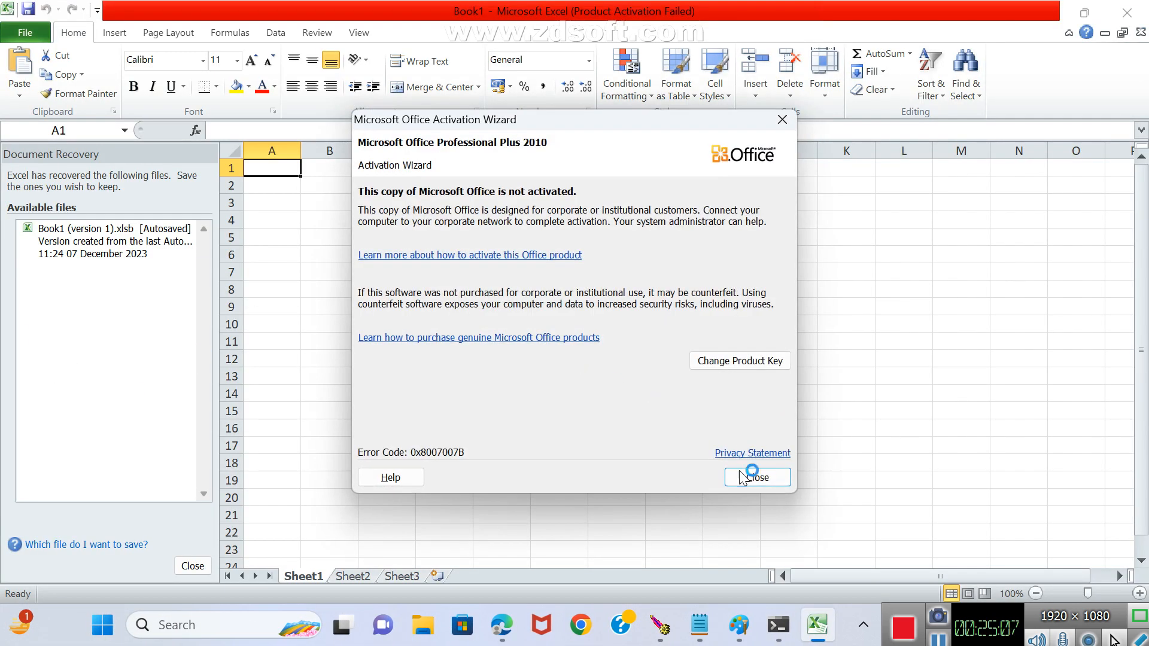
click(751, 476)
Calculate =FACT(8) in cell G12, enlarge the sheet to 130%, and select the result to check it.
click(626, 367)
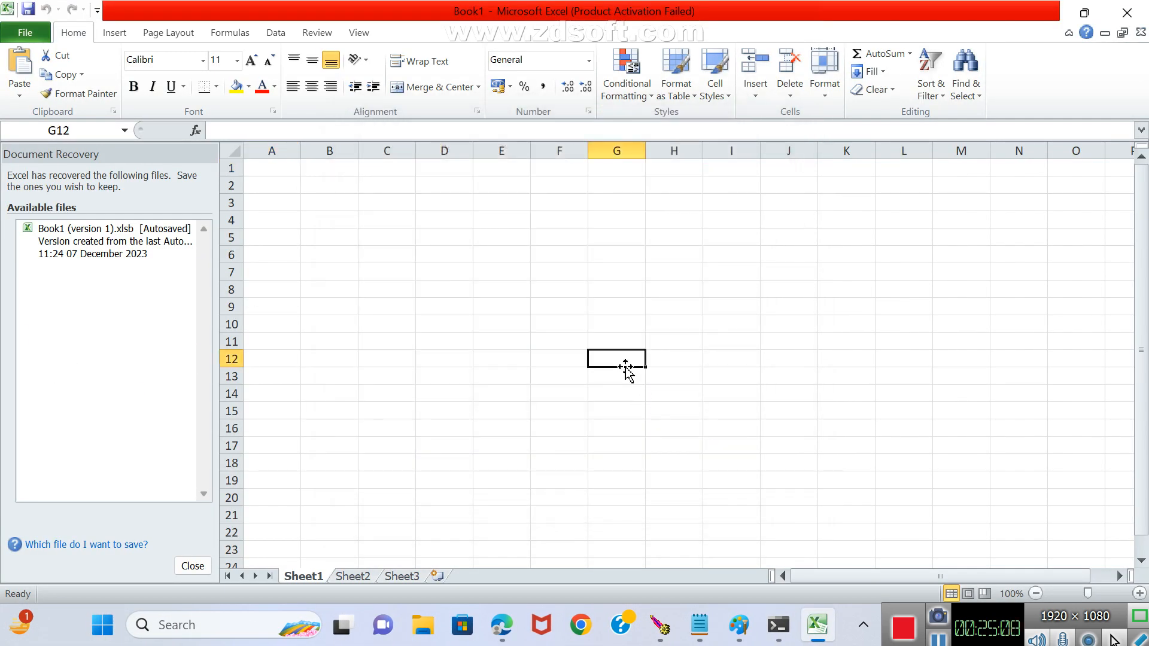
text(=fa)
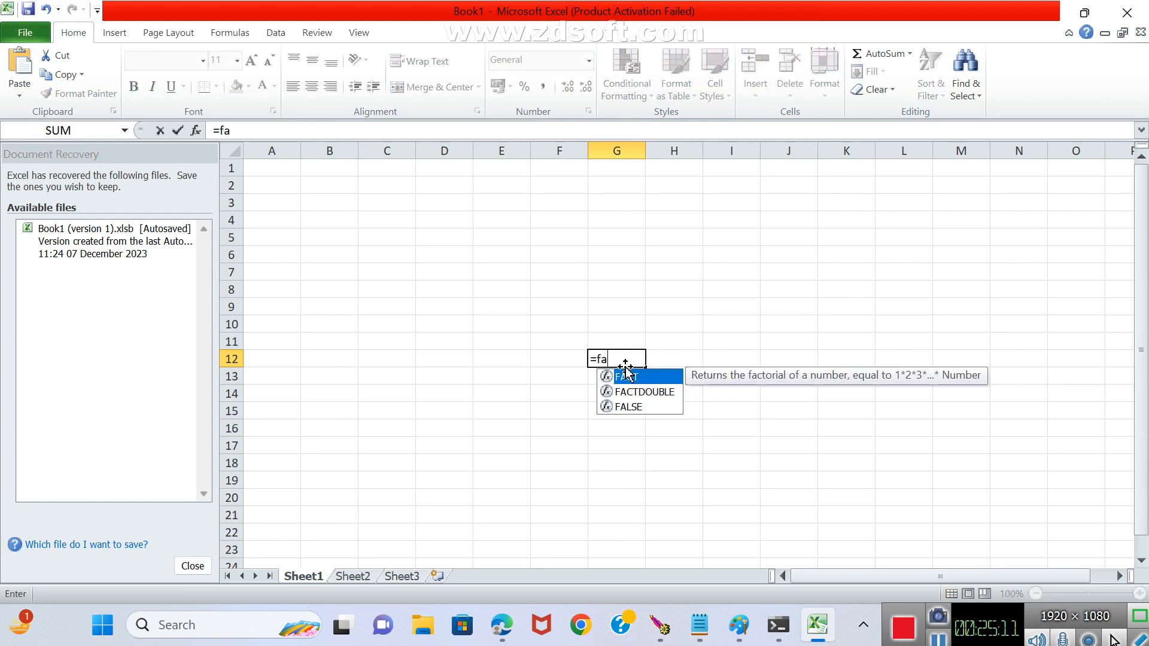
key(Tab)
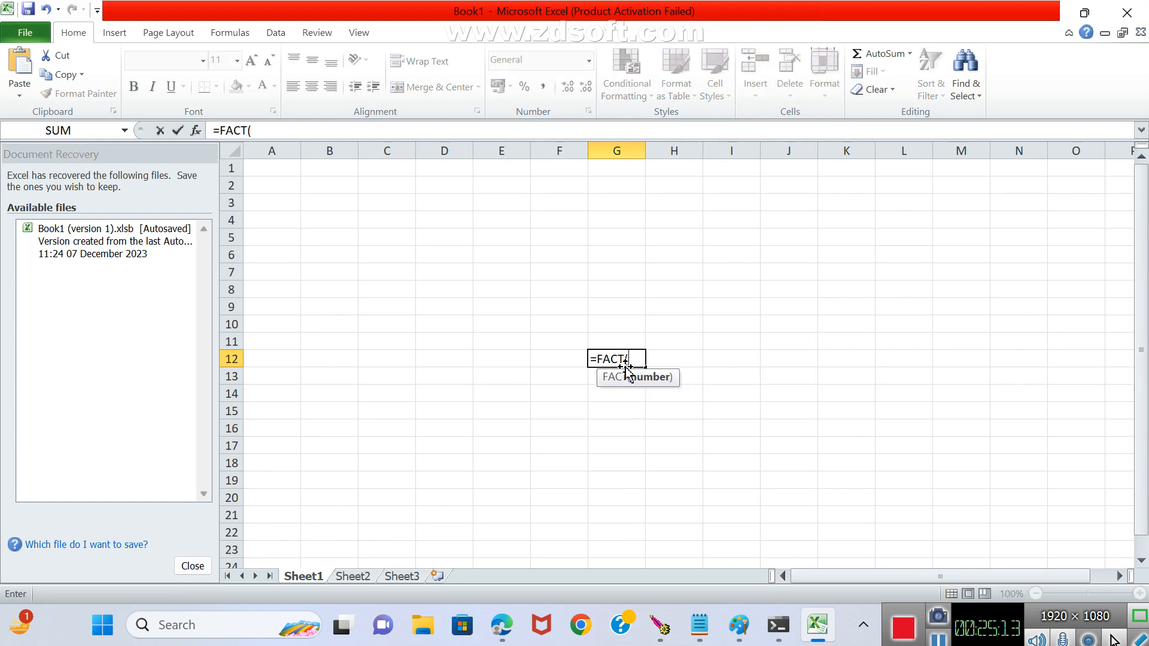
text(8))
key(Return)
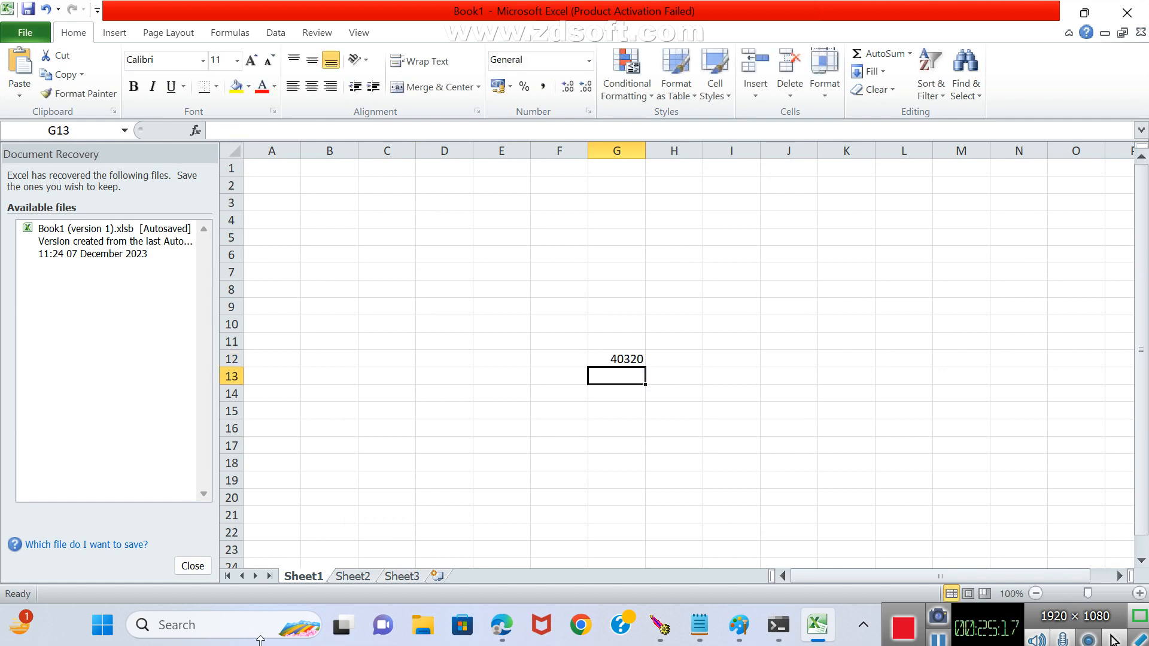
click(1140, 593)
click(1139, 593)
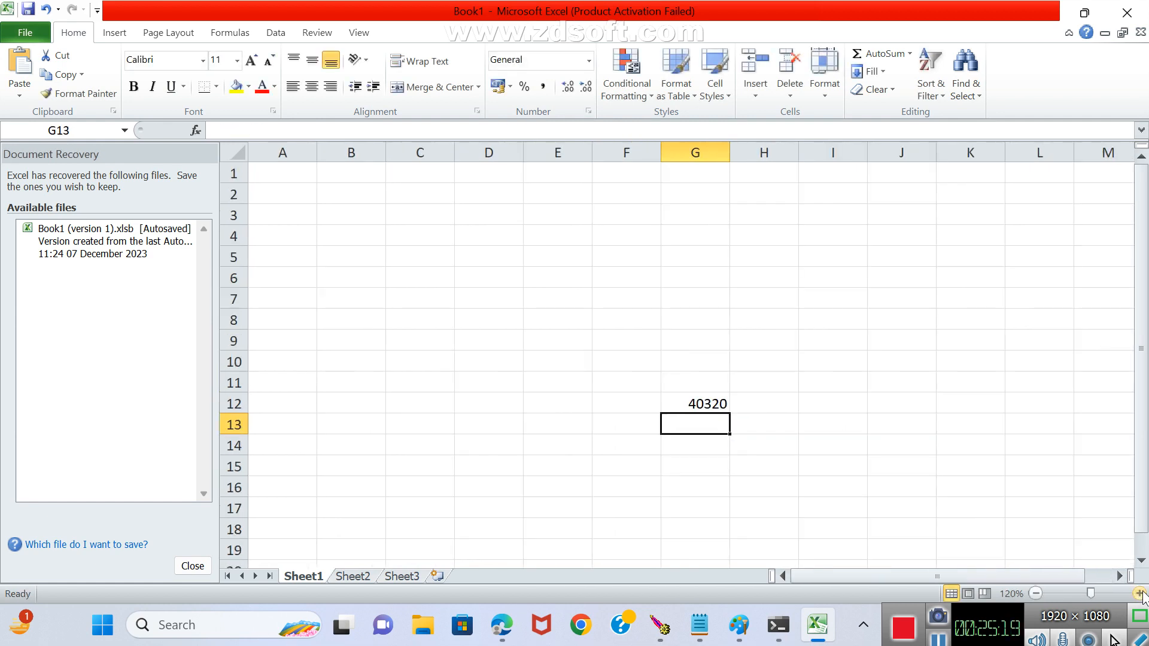
click(1139, 593)
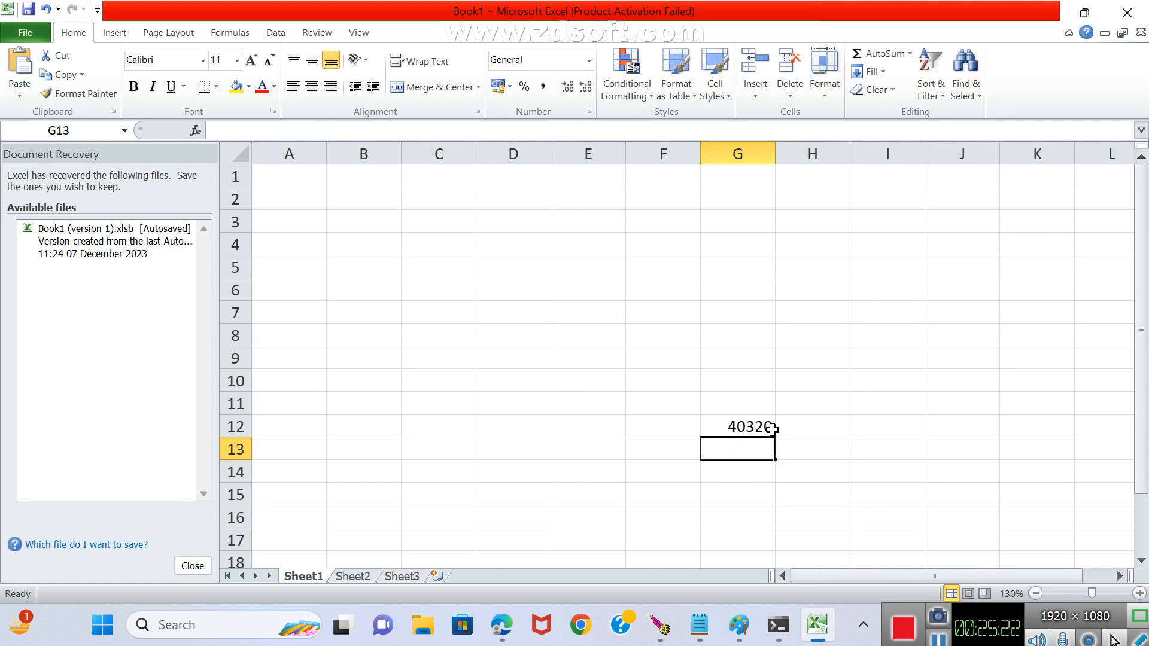
click(740, 433)
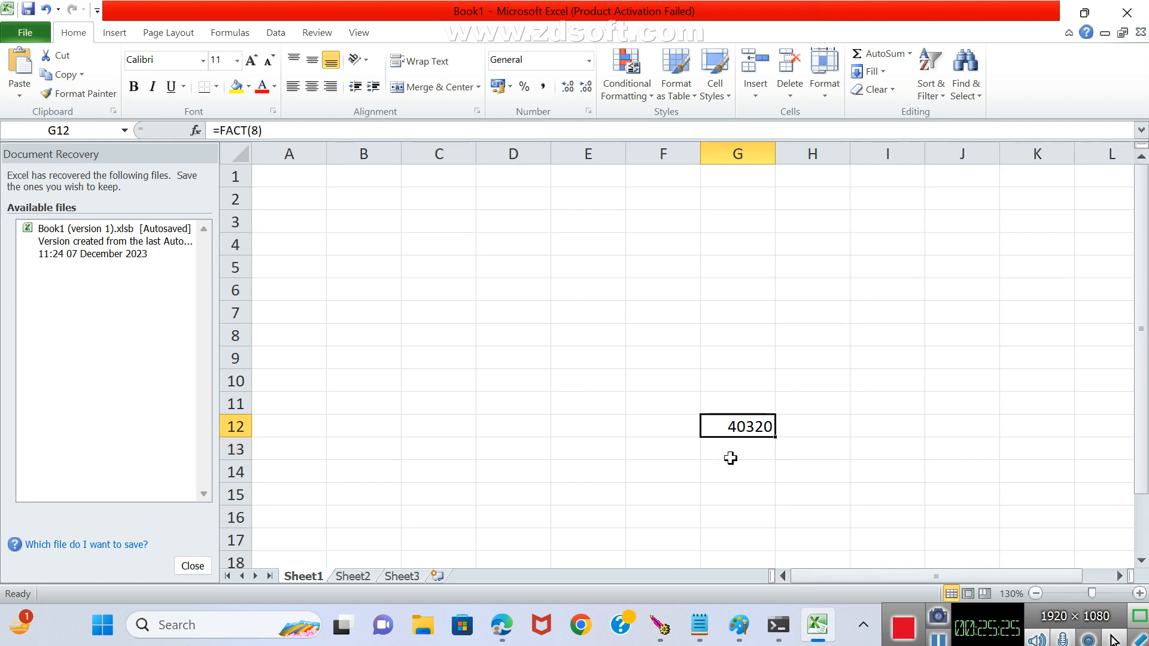
Return to the command prompt and rerun mvn package on the quick project.
click(781, 627)
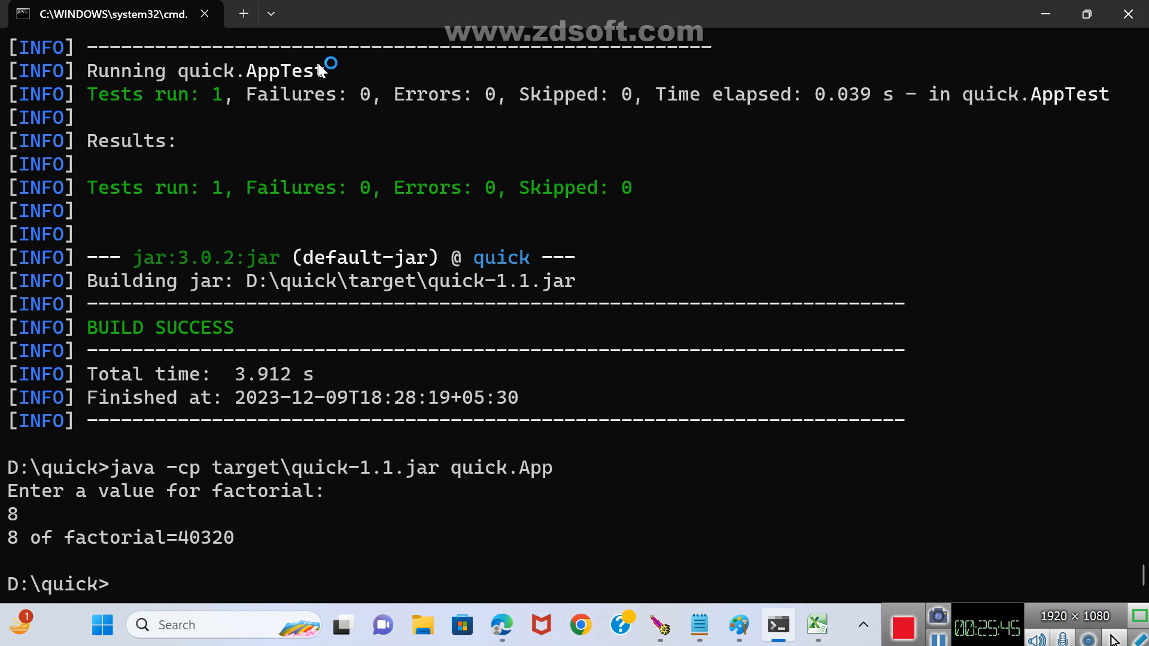
key(Up)
key(Up)
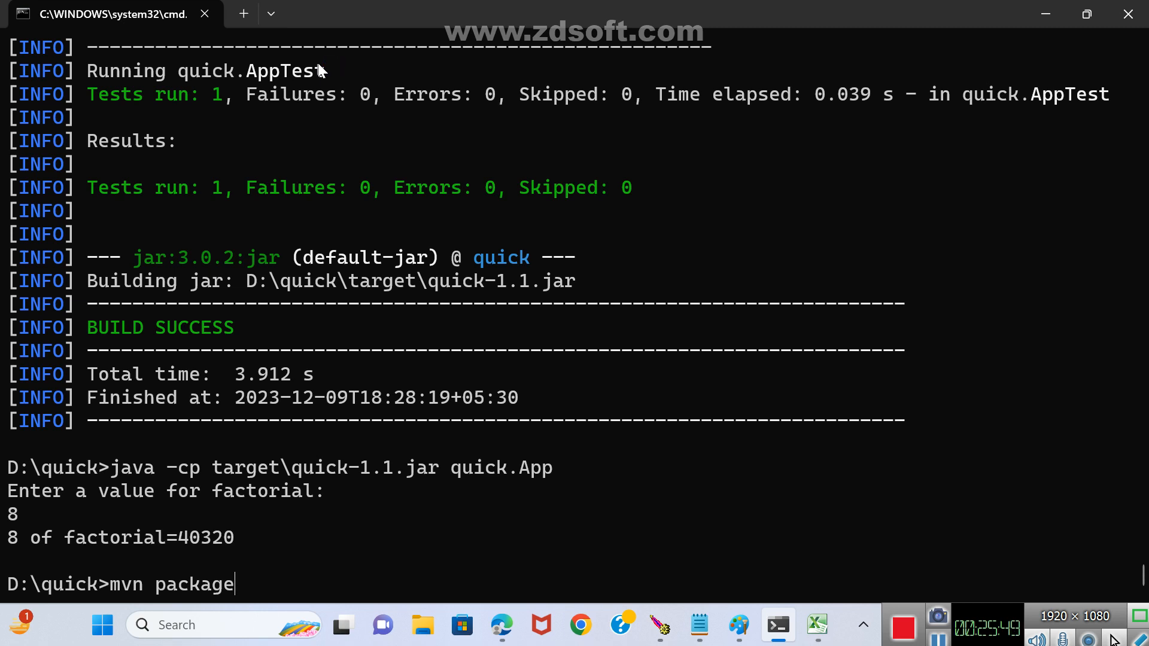
key(Return)
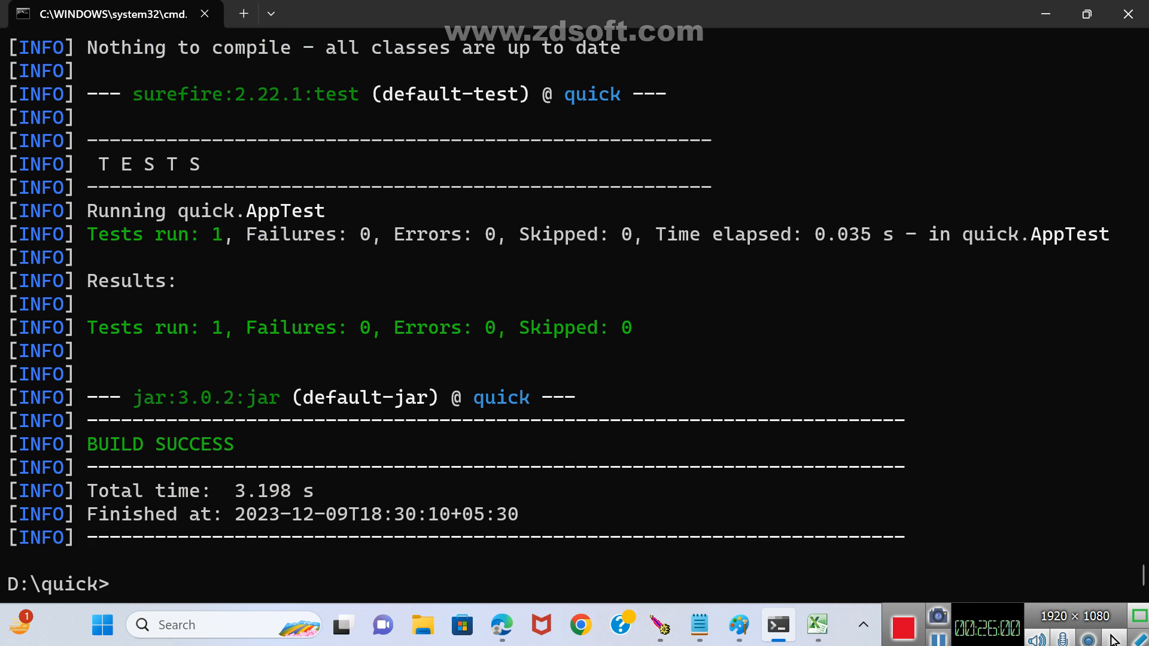
Recall the java -cp target\quick-1.1.jar quick.App command without running it and highlight java in it.
key(Up)
key(Up)
key(Up)
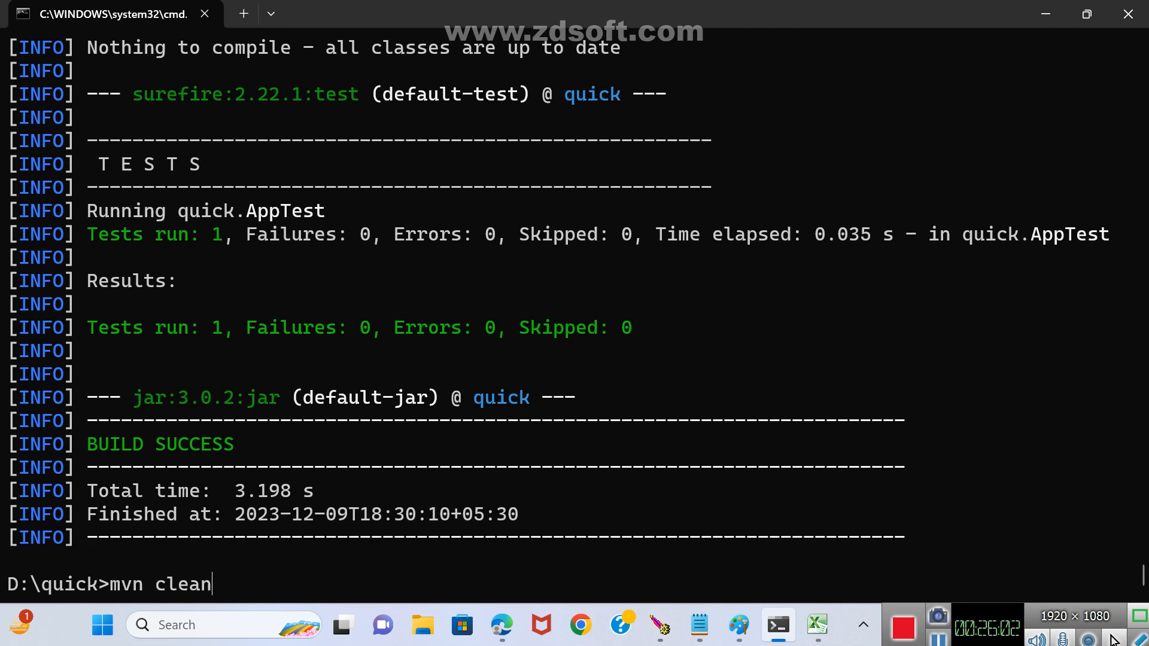
key(Down)
key(Up)
key(Up)
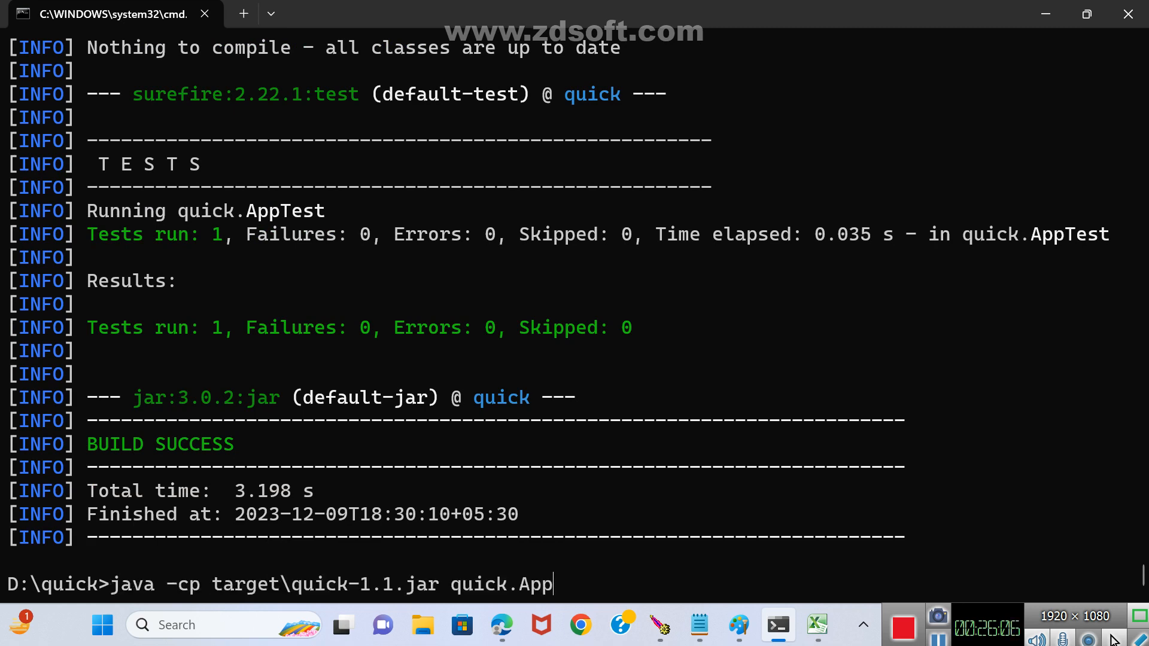
key(Left)
key(Left)
key(Left)
key(Left)
key(Left)
key(Left)
key(Left)
key(Left)
key(Left)
key(Left)
key(Left)
key(Left)
key(Left)
key(Left)
key(Left)
key(Left)
key(Left)
key(Left)
key(Left)
key(Left)
key(Left)
key(Left)
key(Left)
key(Left)
key(Left)
key(Left)
key(Left)
key(Left)
key(Left)
key(Left)
drag(138, 591, 153, 590)
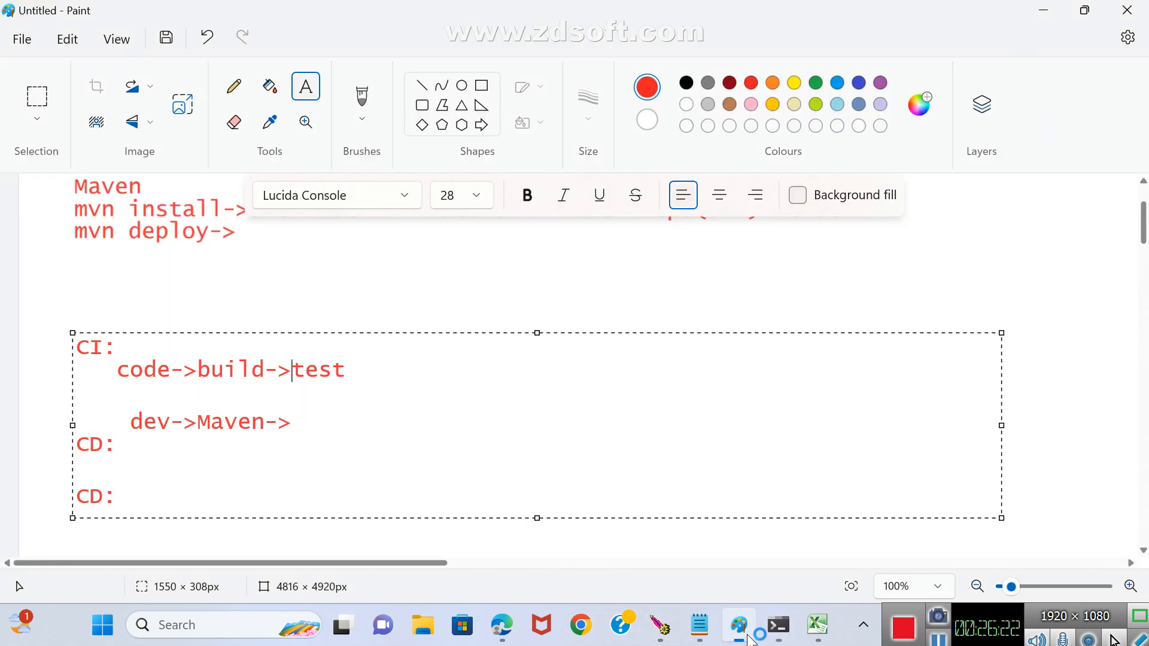
Switch to Paint and add a text box about 786 × 350 px beside the CI notes, with javac and java on separate lines.
click(739, 625)
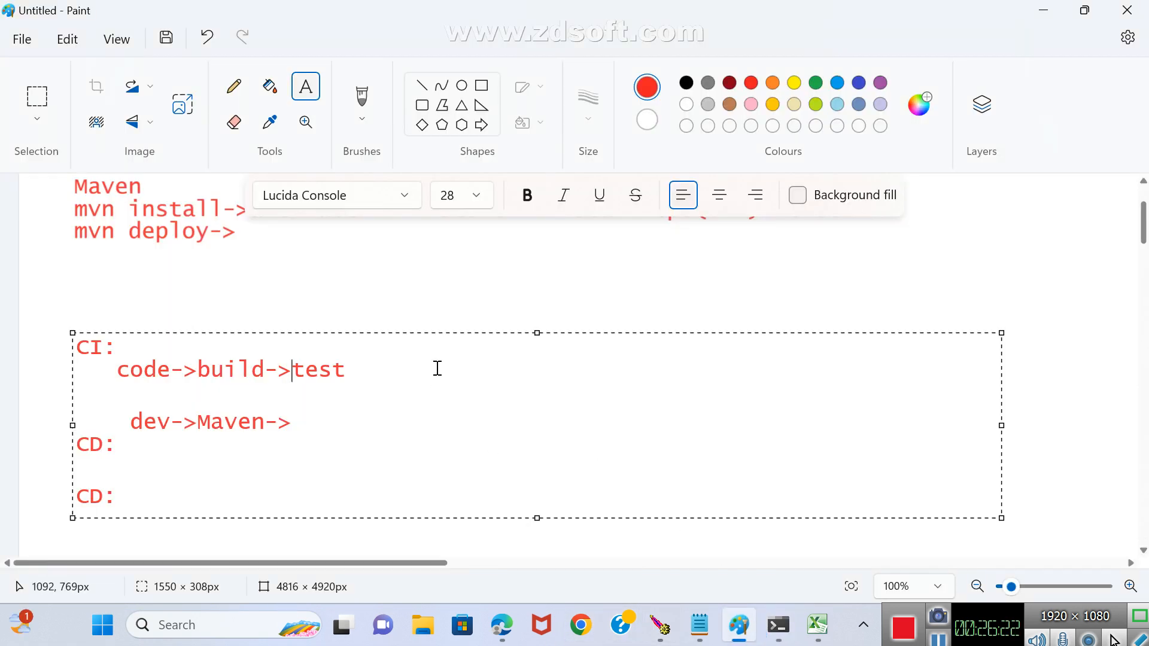
click(504, 270)
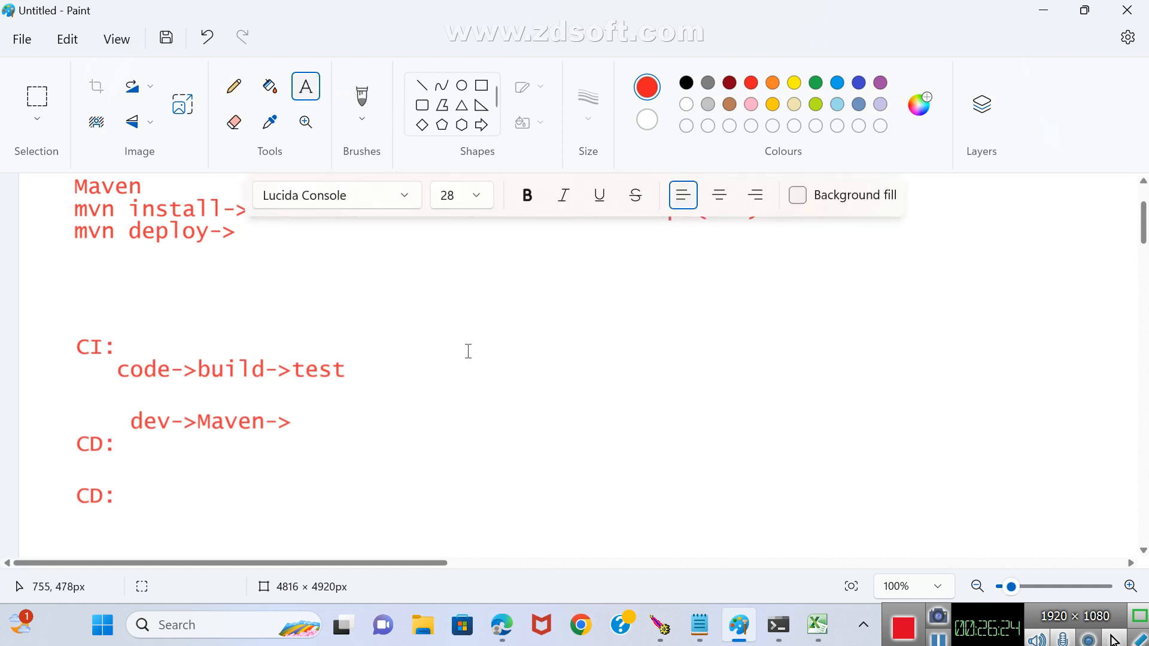
drag(450, 302, 921, 512)
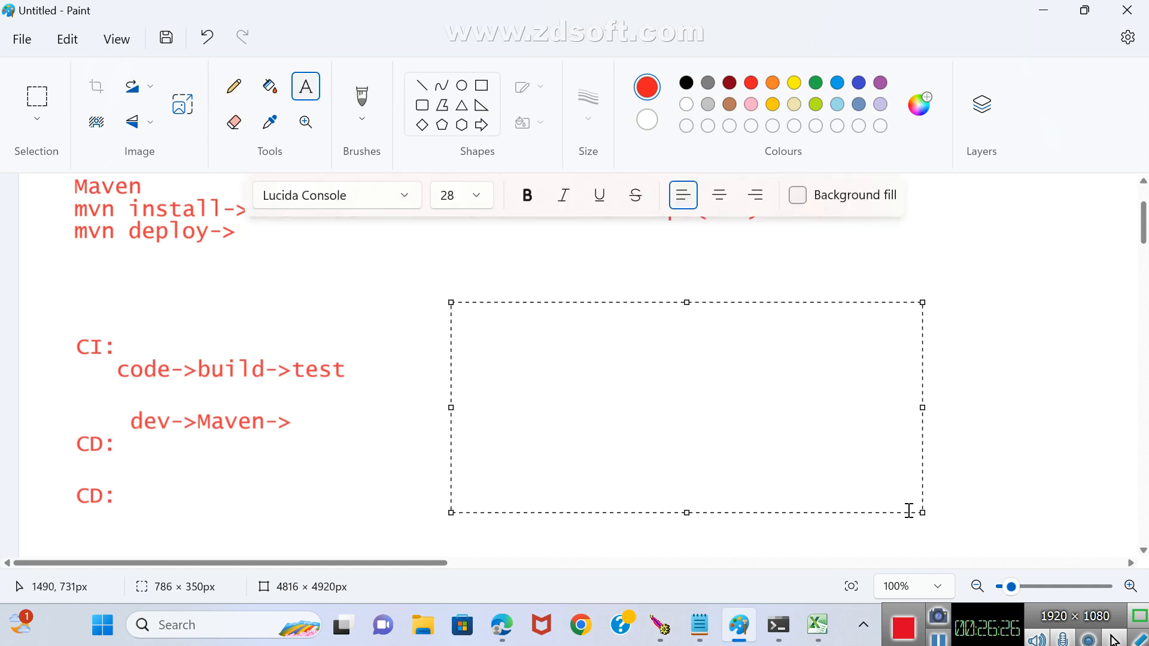
text(javac)
key(Return)
key(Return)
text(jav)
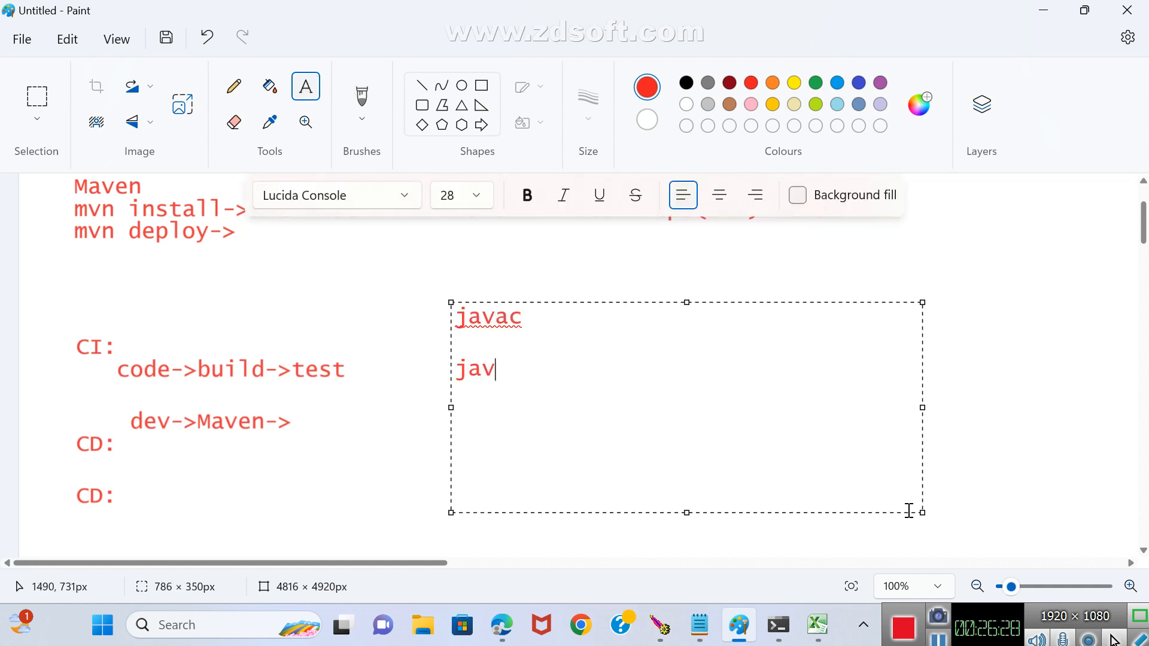
text(a)
Extend the two lines to read javac->java compiler and java->java interpreter, and commit the text to the canvas.
key(Right)
text(->jav)
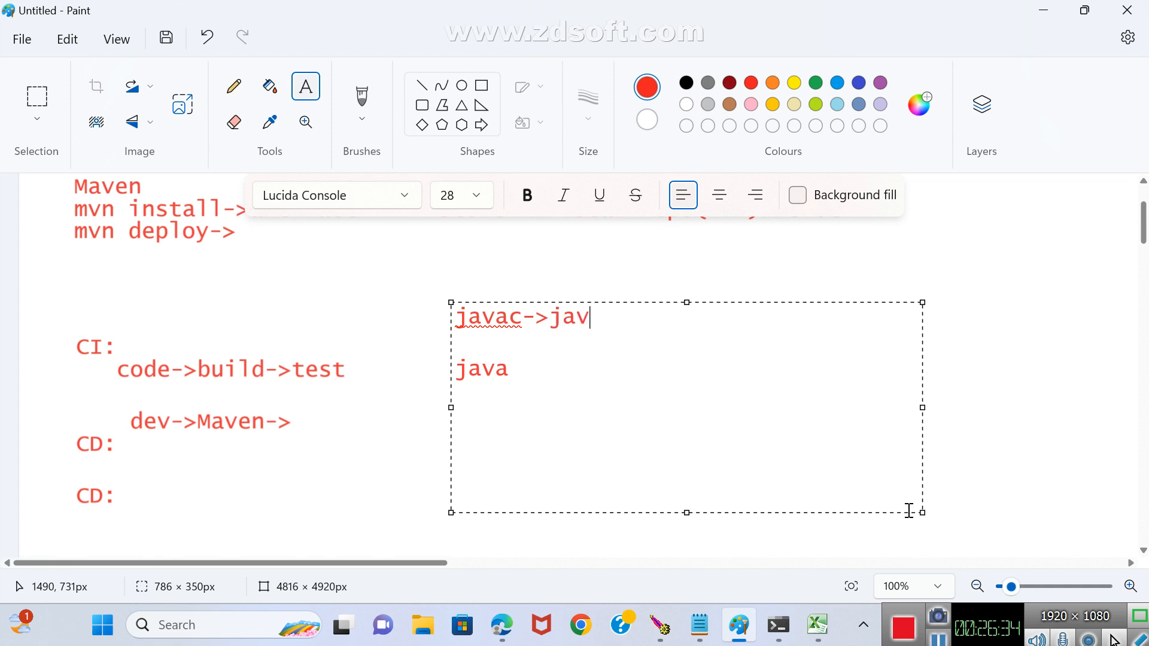
text(a compiler)
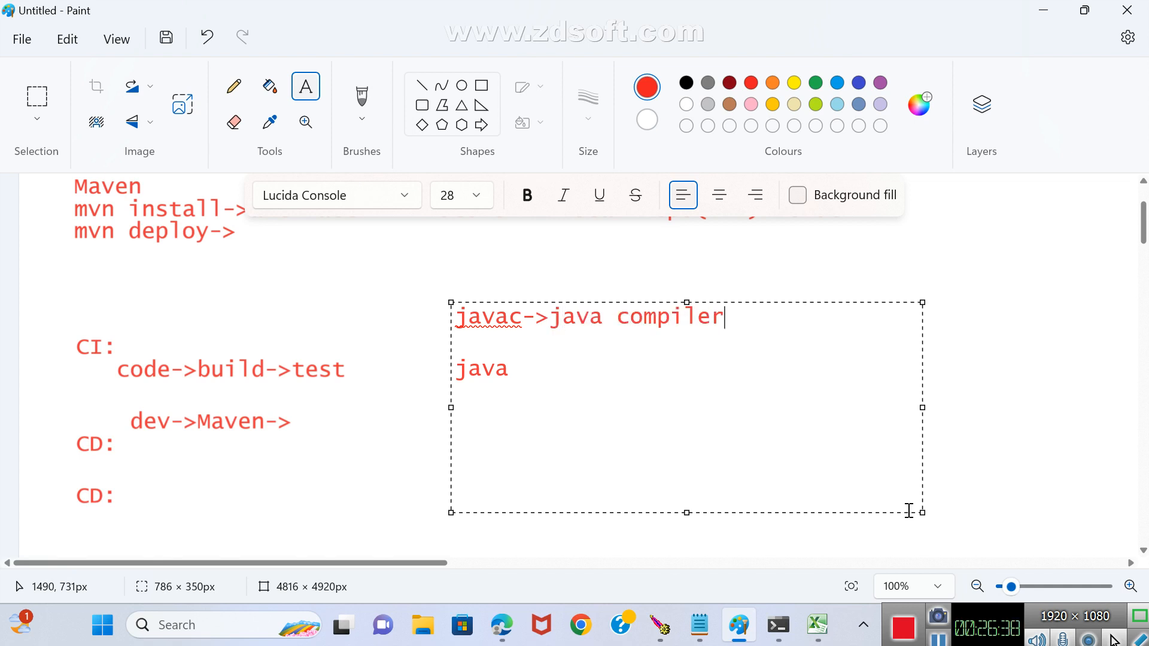
key(Down)
key(Down)
text(->java in)
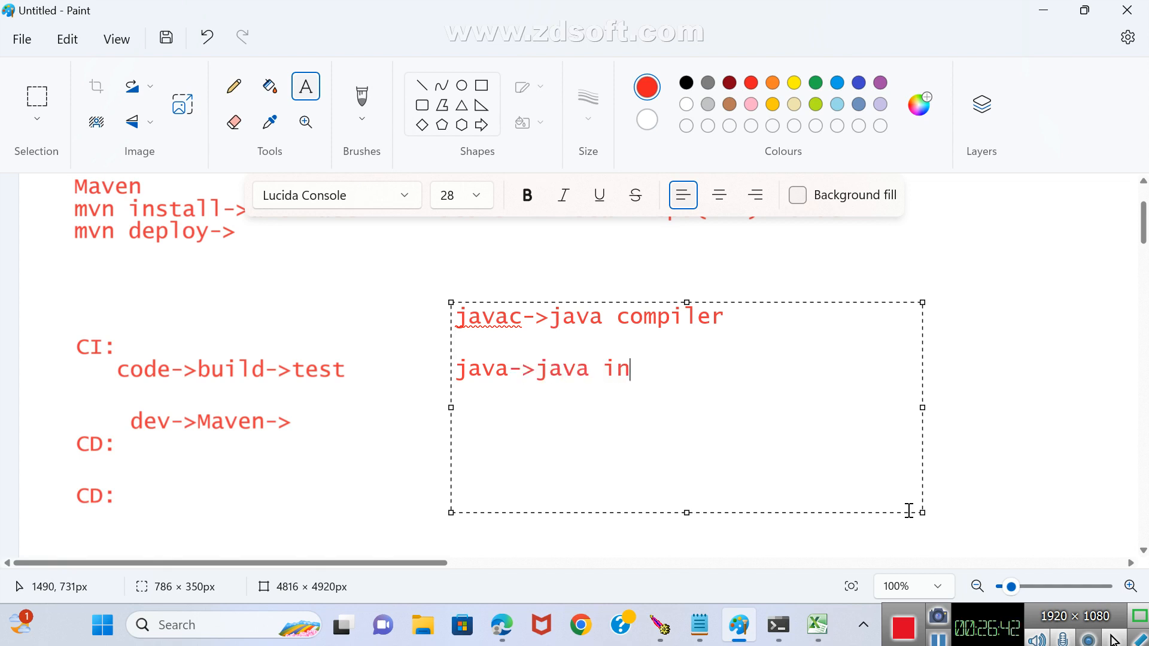
text(terpreter)
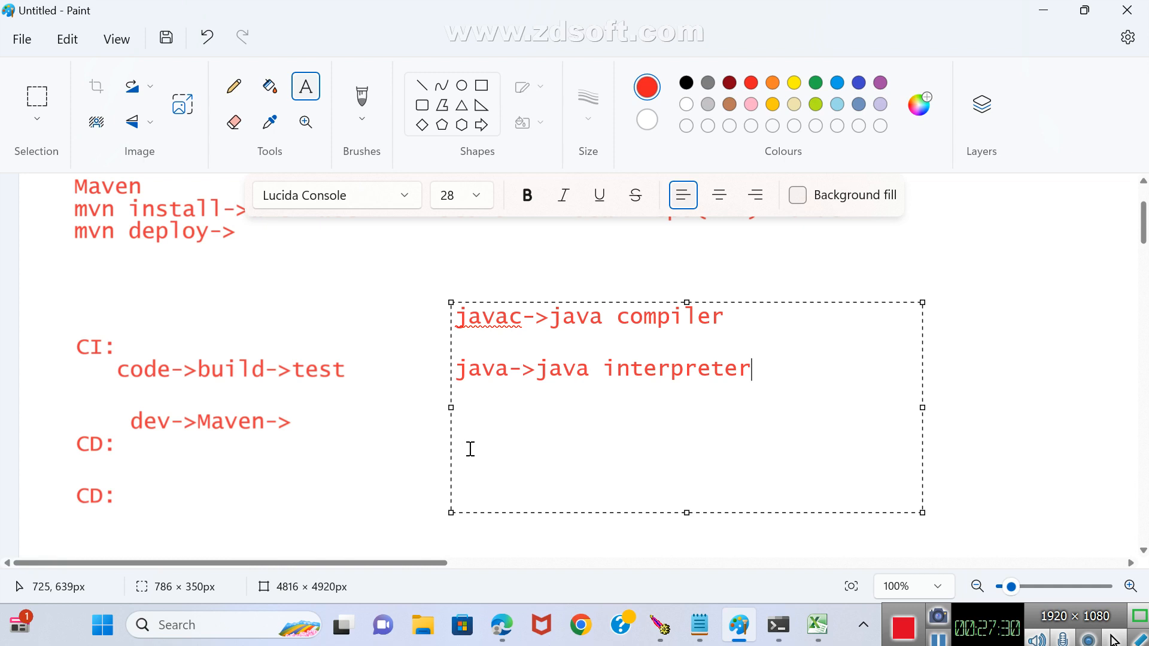
click(983, 257)
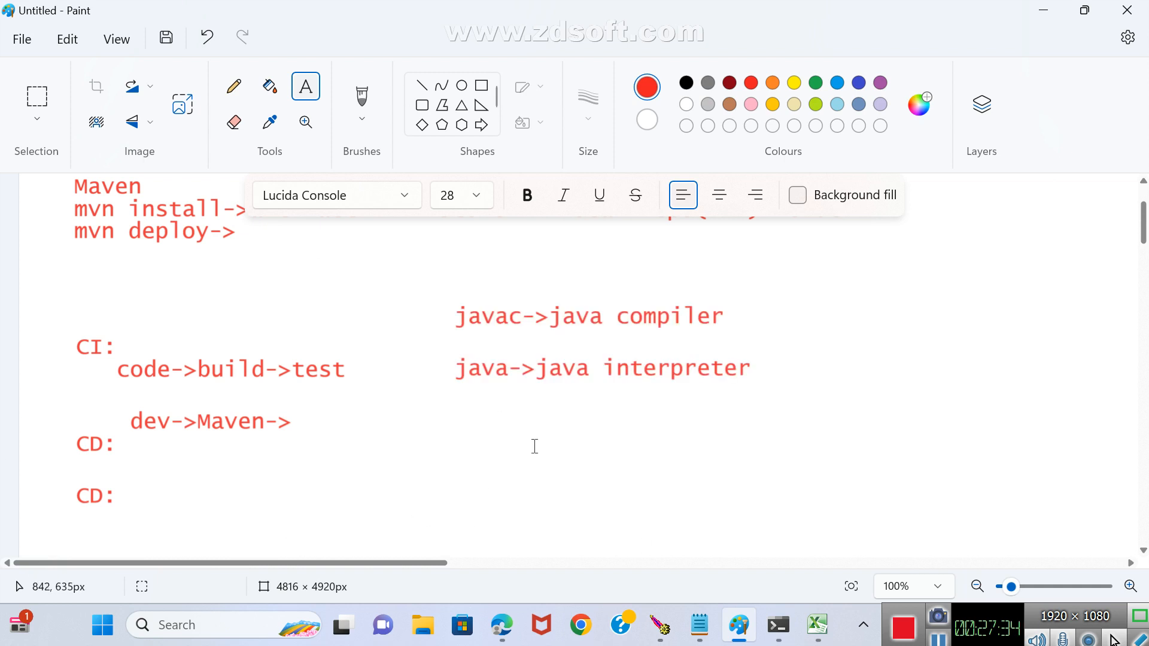
Create a text box about 1753 × 459 px in the blank area below the notes, with the lines SCM and SMT.
scroll(523, 423, down, 10)
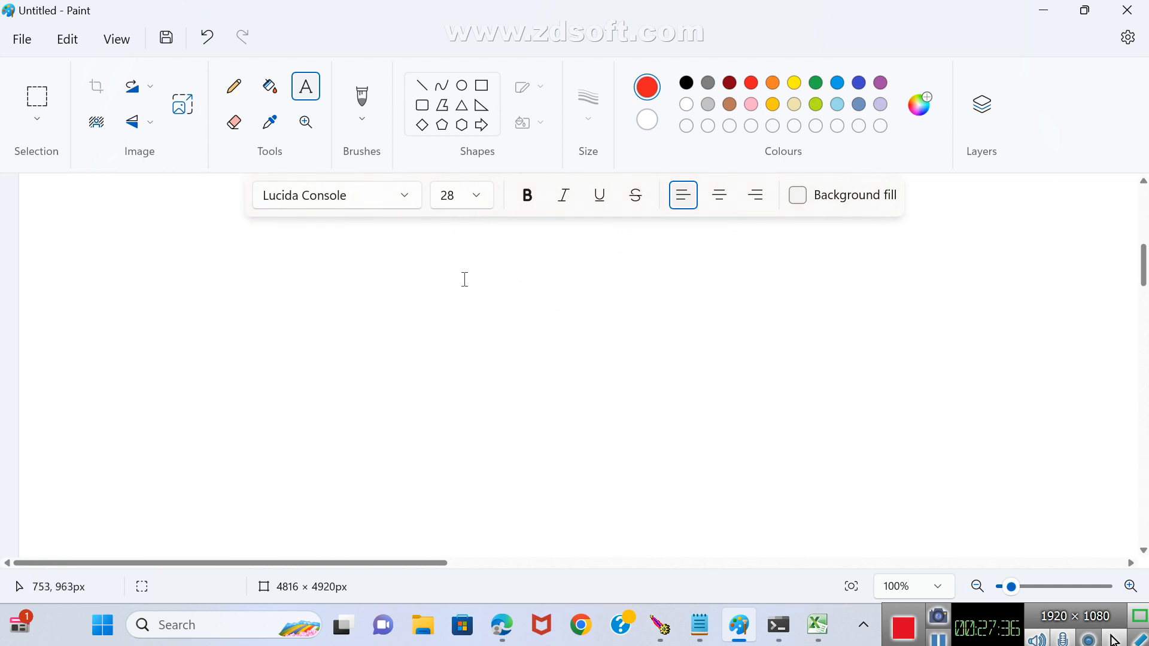
click(307, 83)
drag(53, 264, 1101, 538)
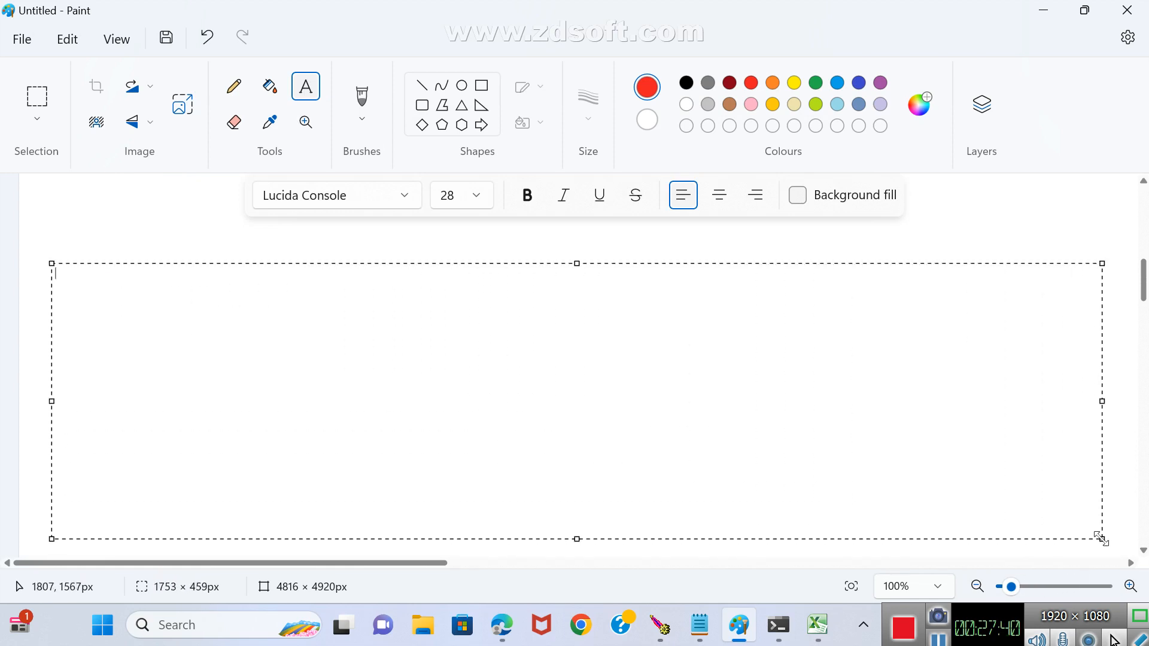
text(SCM)
key(Return)
text(SMT)
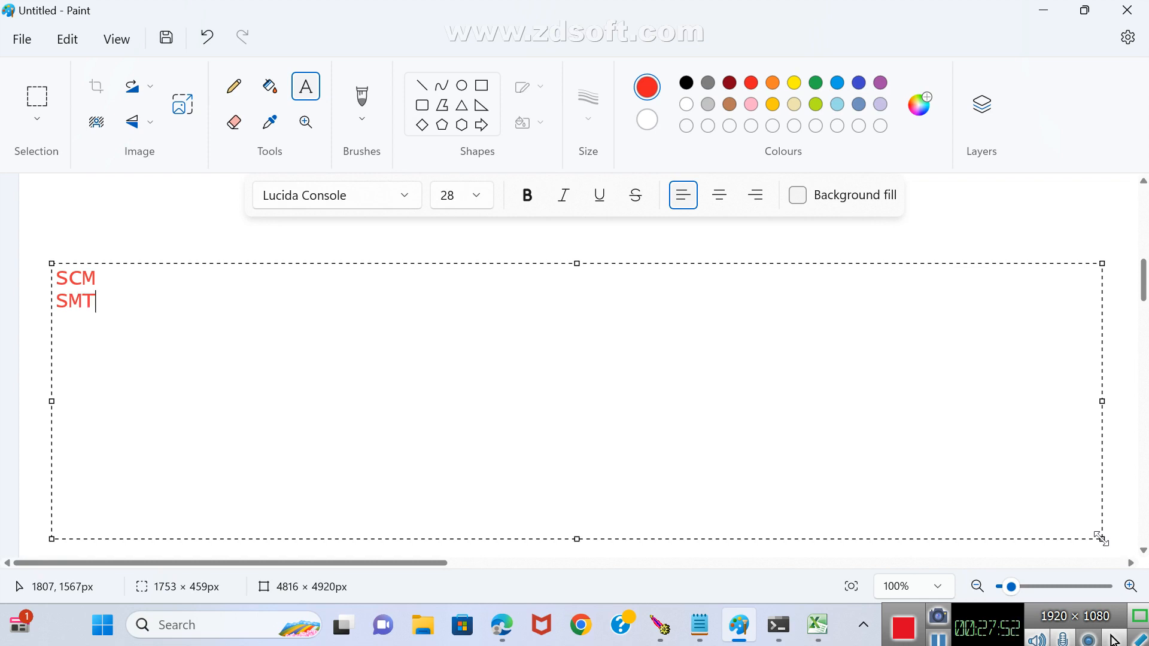
Complete the SCM line as SCM:Git.
key(Up)
text(:)
text(g)
key(BackSpace)
text(Git)
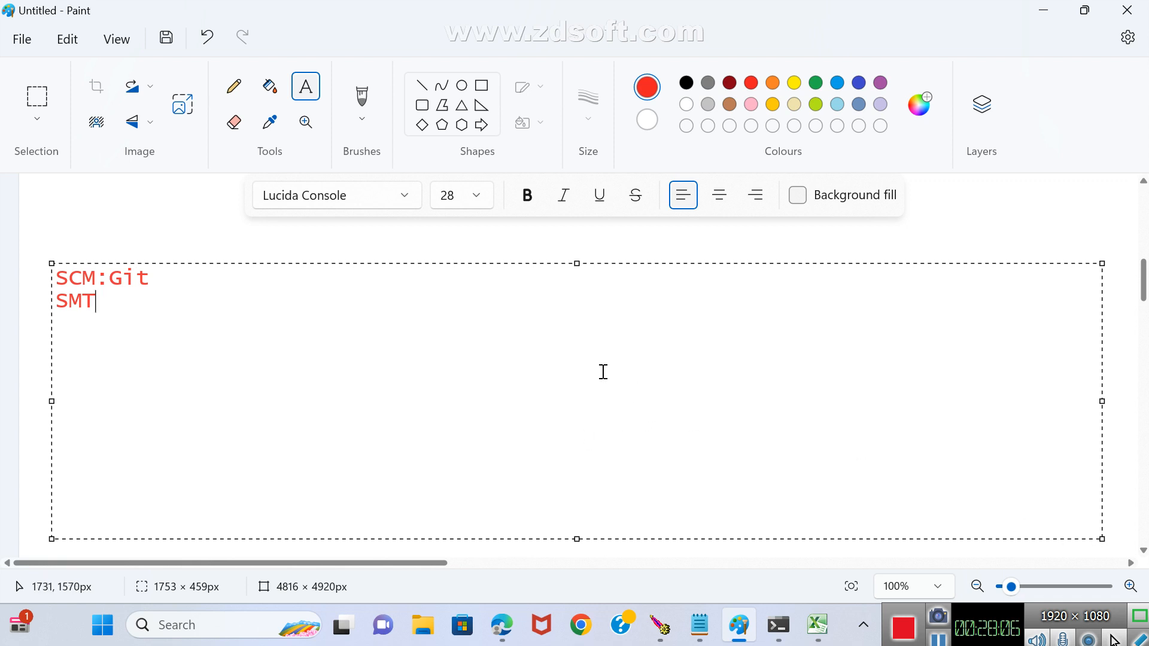
Correct SMT to PMT and extend the line to PMT->Maven.
key(Left)
key(Left)
key(Left)
key(Delete)
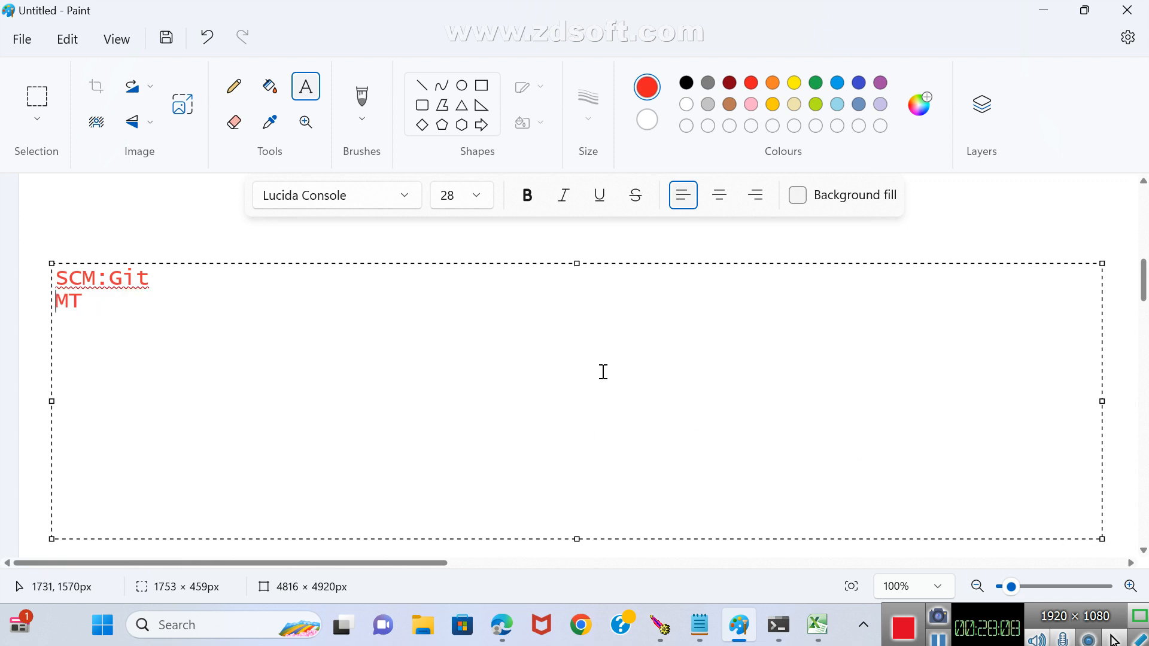
text(P)
key(Right)
key(Right)
text(-)
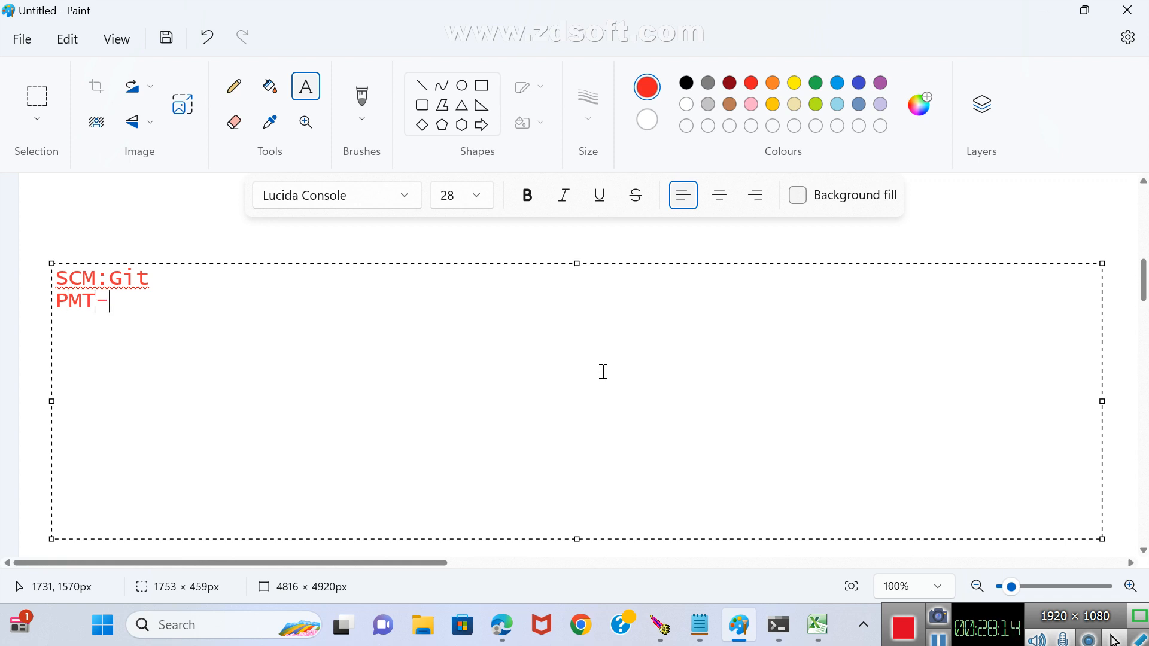
text(>Maven)
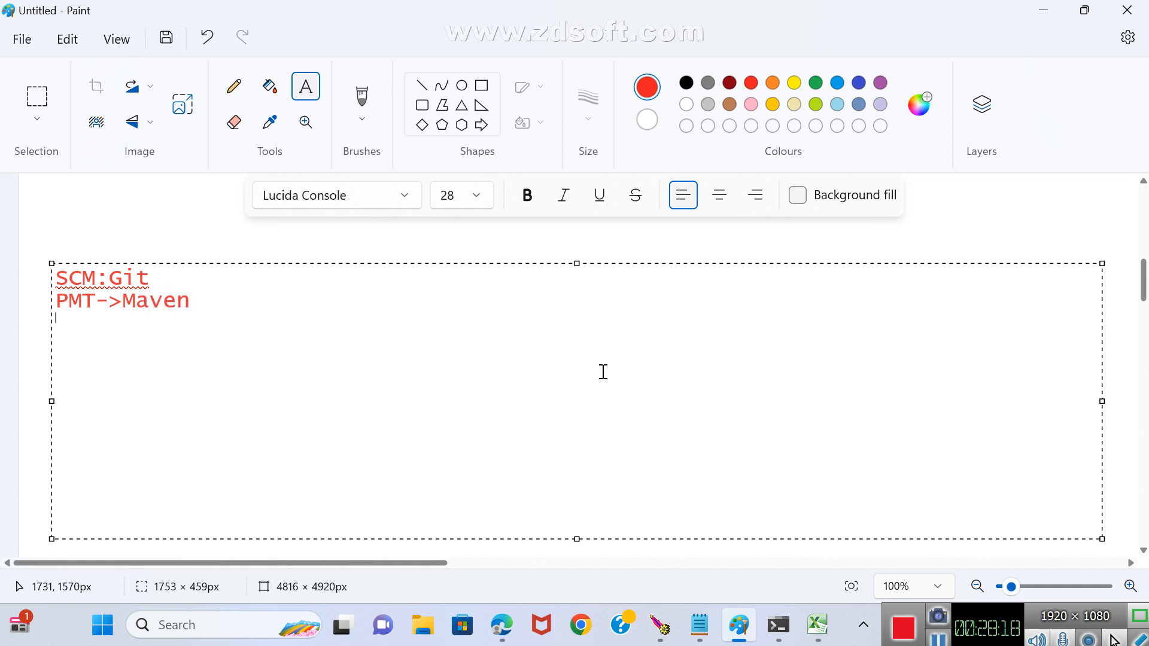
Add the line CI/CD->Jenkins below the PMT line, leaving a blank line between them.
key(Return)
text(CI/CD)
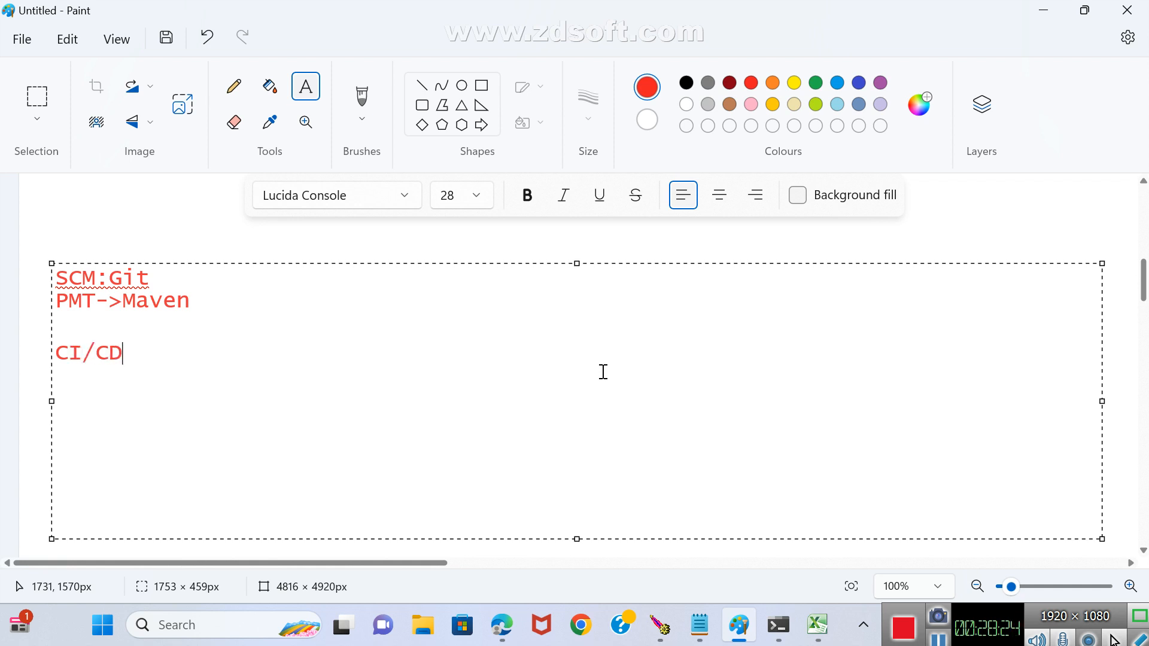
text(->Jenkins)
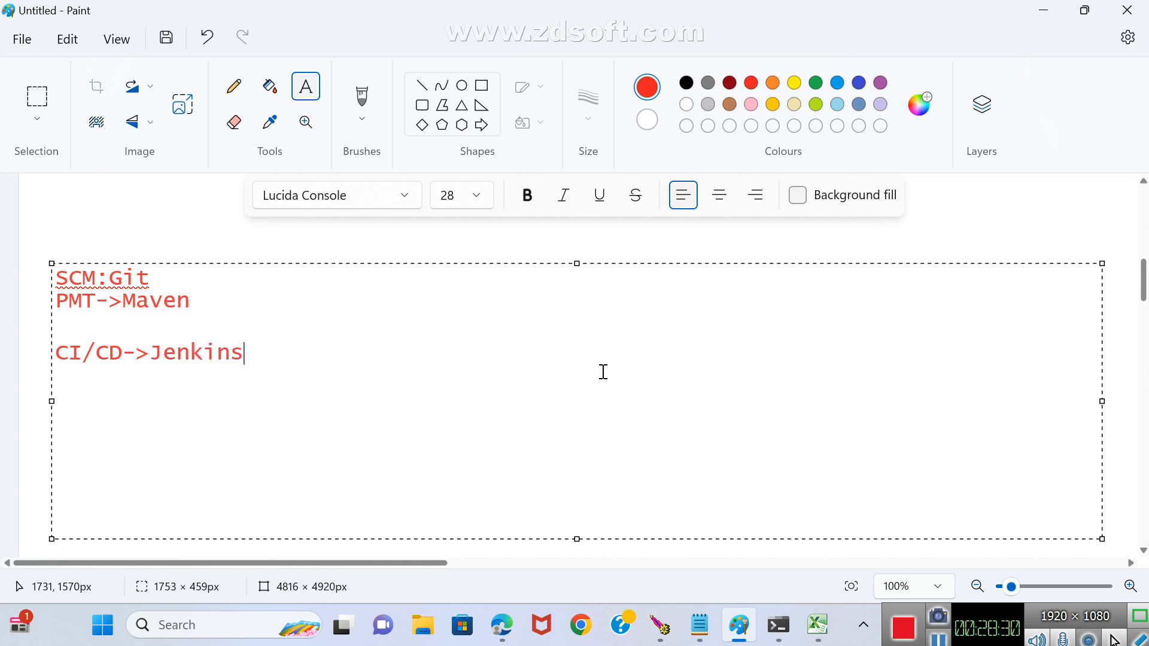
Add an indented line below the Jenkins entry reading OSS for implementing CI/CD process.
key(Return)
key(Return)
text(OSS)
text(for)
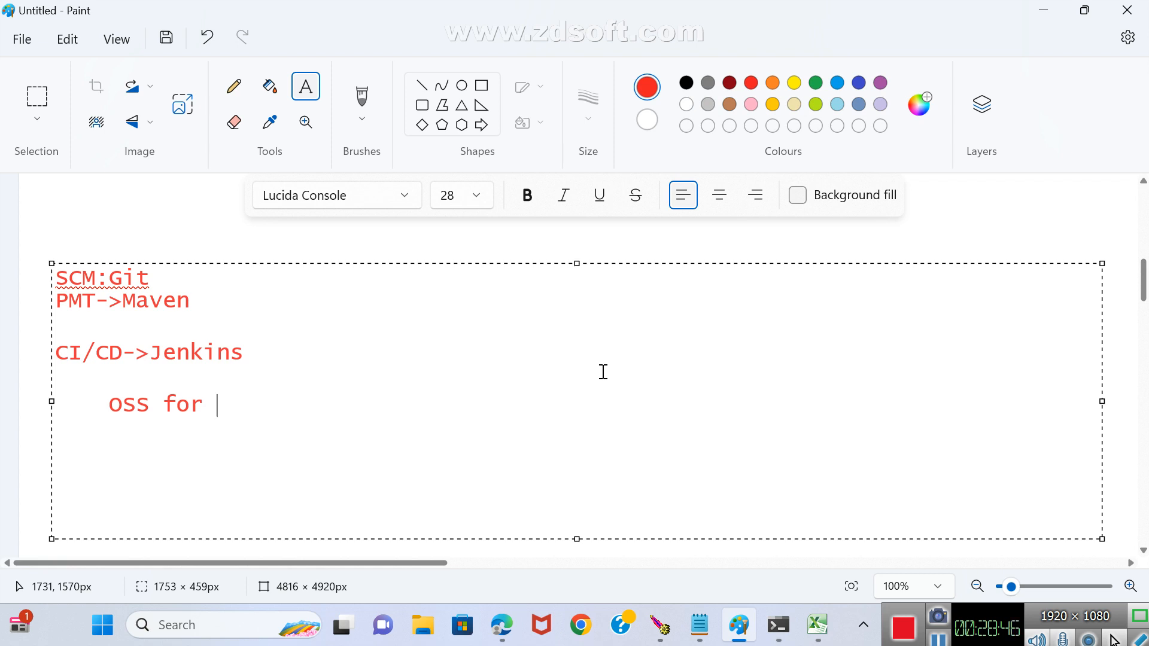
text(imple)
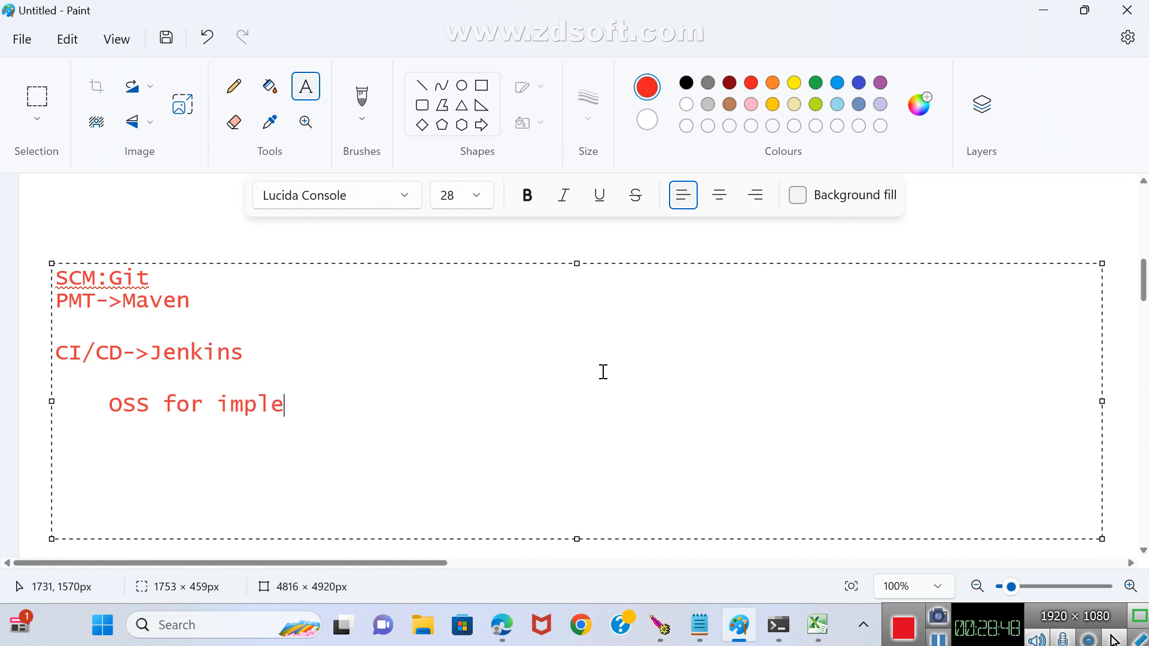
text(menting C)
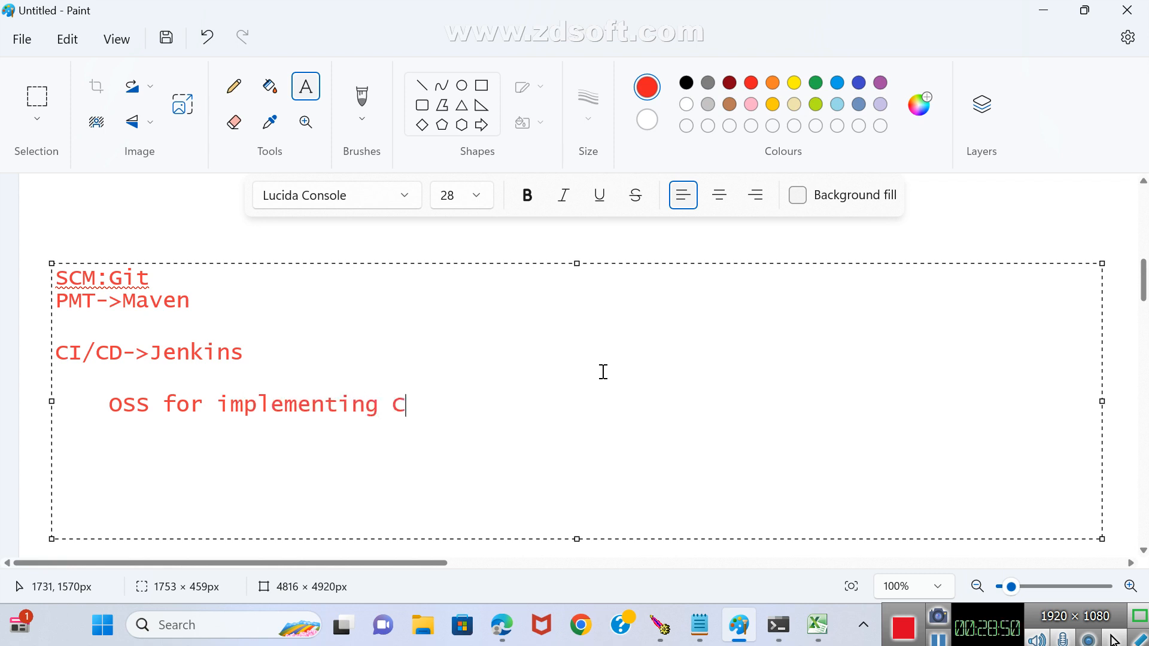
text(I/CD pro)
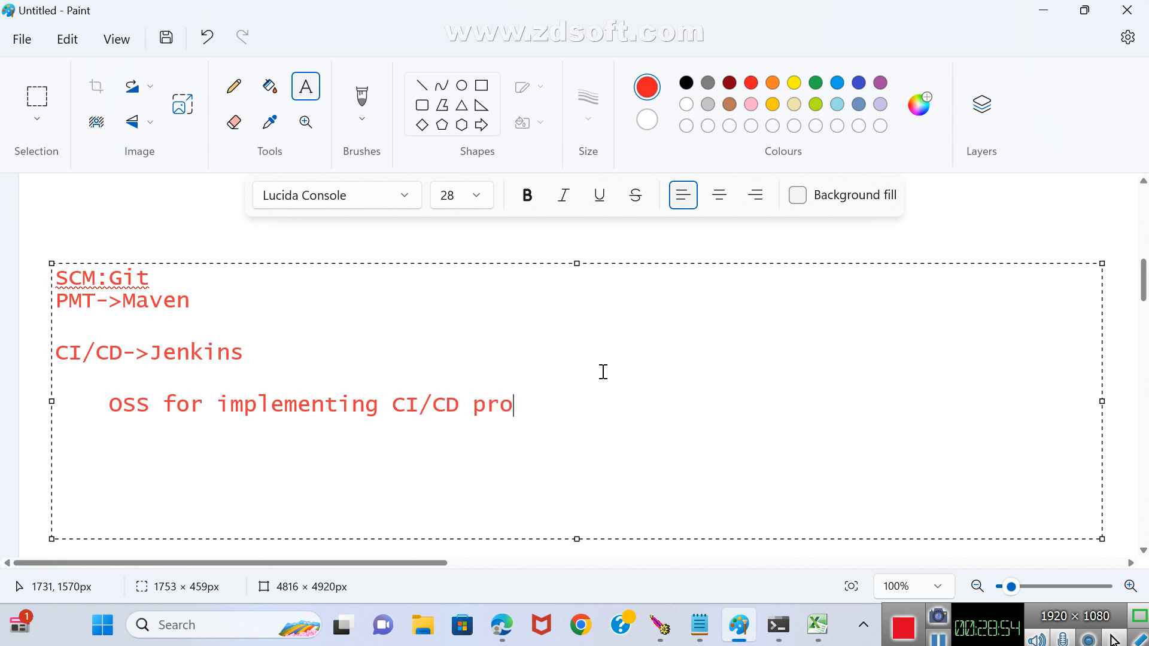
text(cess)
Add the headings CI and CD below the OSS line, separated by a blank line.
key(Return)
key(Return)
text(CI)
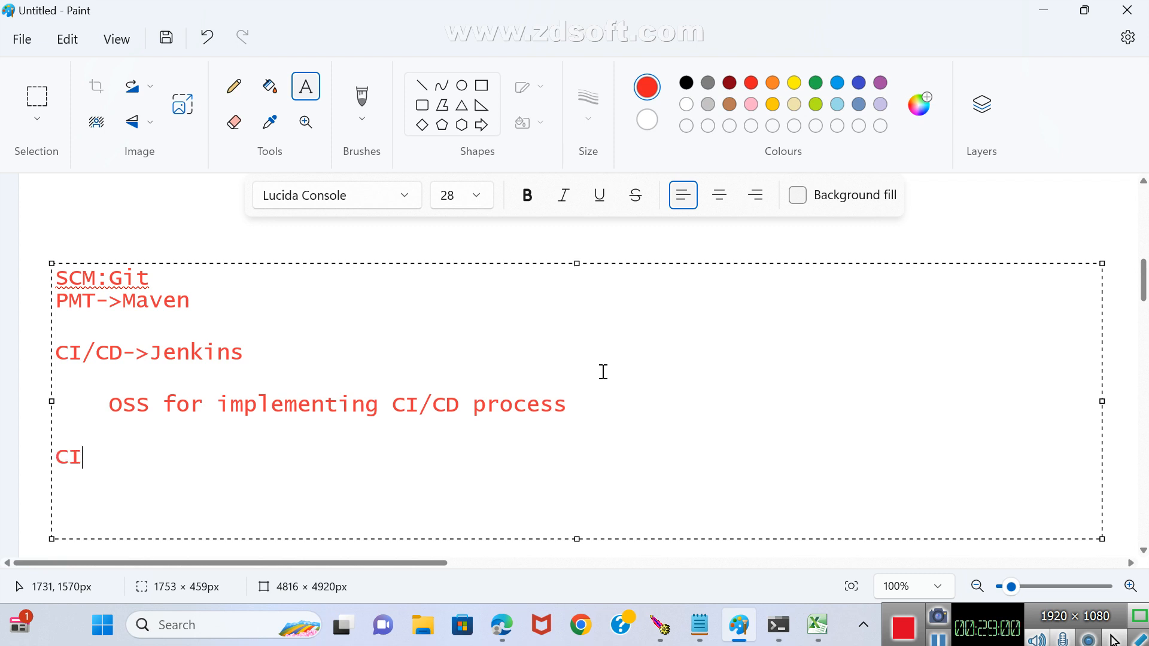
key(Return)
key(Return)
text(CI)
key(BackSpace)
text(D)
Expand the CI heading to read CI:Continuous INtegration.
key(Up)
key(Up)
text(:Cont)
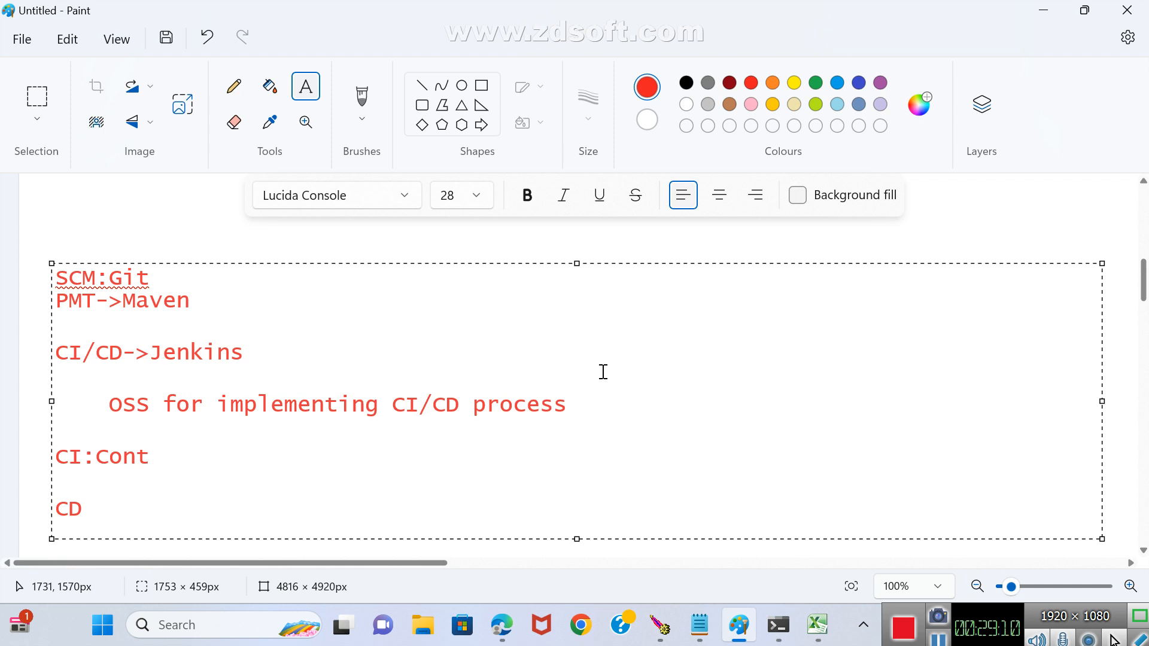
key(Down)
key(Down)
key(Left)
key(Left)
key(Left)
key(Left)
text(in)
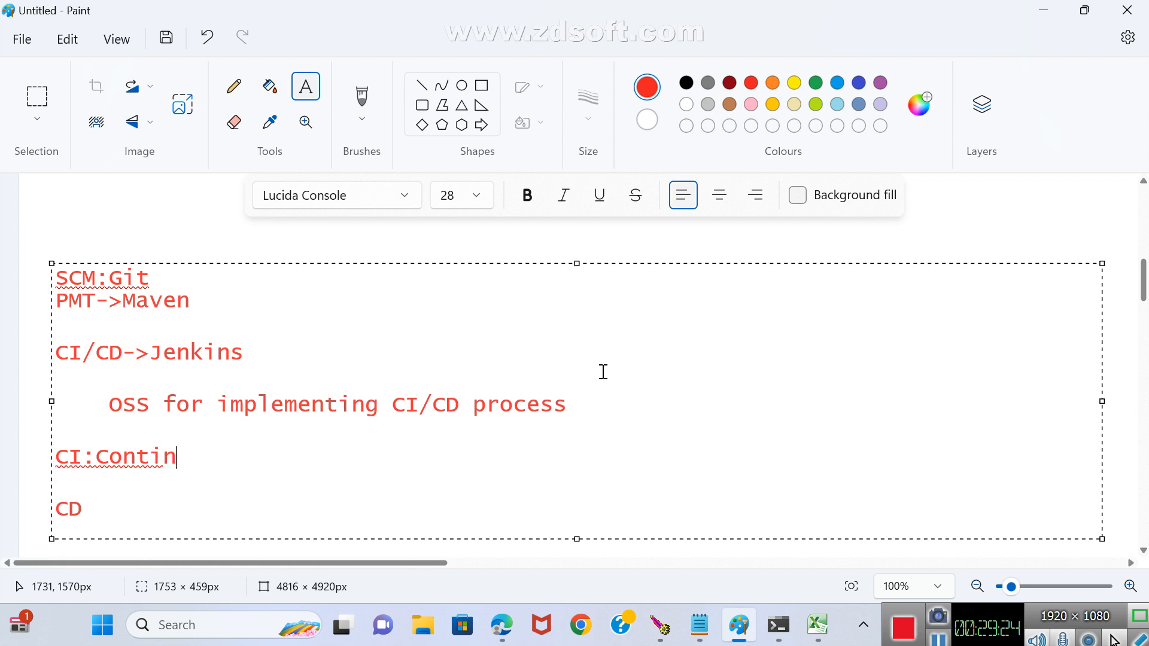
text(uous )
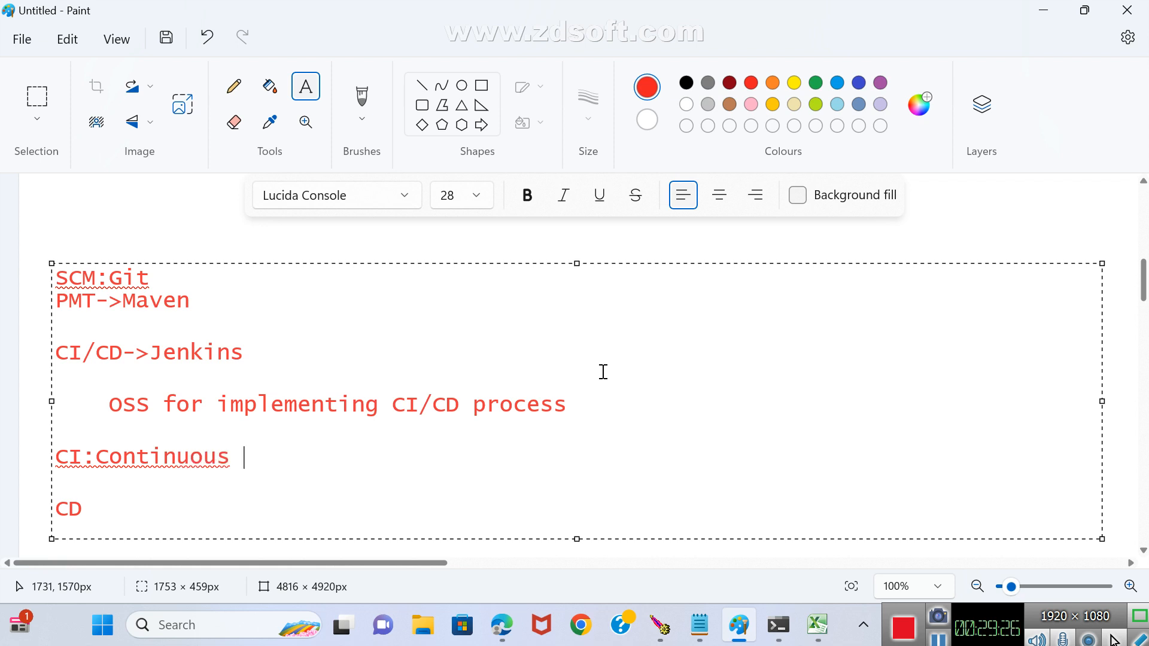
text(INtegrati)
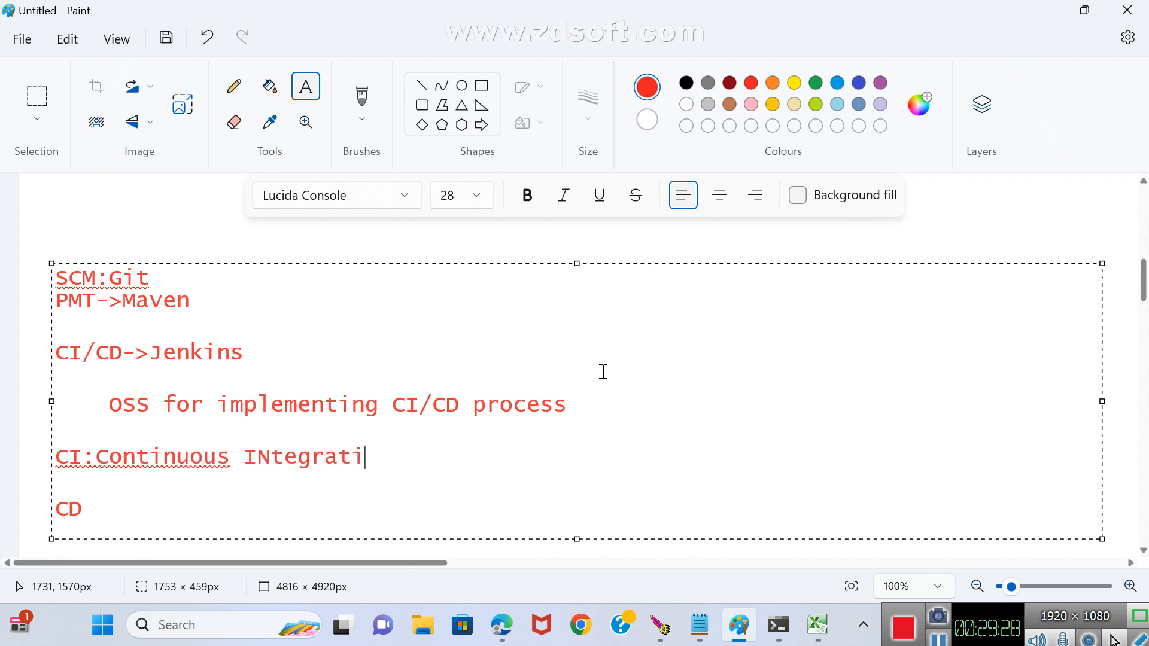
text(on)
Insert a space after the CI colon and correct the capitalisation of INtegration to Integration.
key(Left)
key(Left)
key(Left)
key(Left)
key(Left)
key(Left)
key(Left)
key(Left)
key(Left)
key(Left)
key(Left)
key(Left)
key(Left)
key(Left)
key(Left)
key(Left)
key(Left)
key(Left)
key(Left)
key(Left)
key(Left)
key(Left)
key(Right)
key(Right)
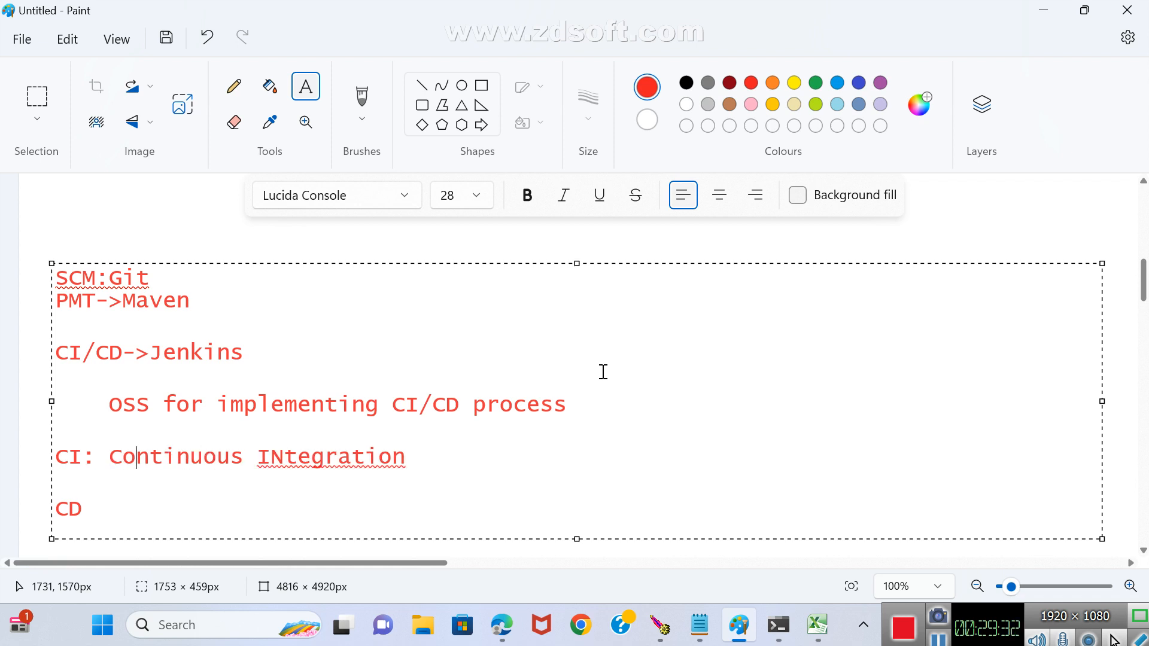
key(Right)
key(Right)
key(Right)
key(Right)
key(Right)
key(Right)
key(Right)
key(Right)
key(Right)
key(Right)
key(Delete)
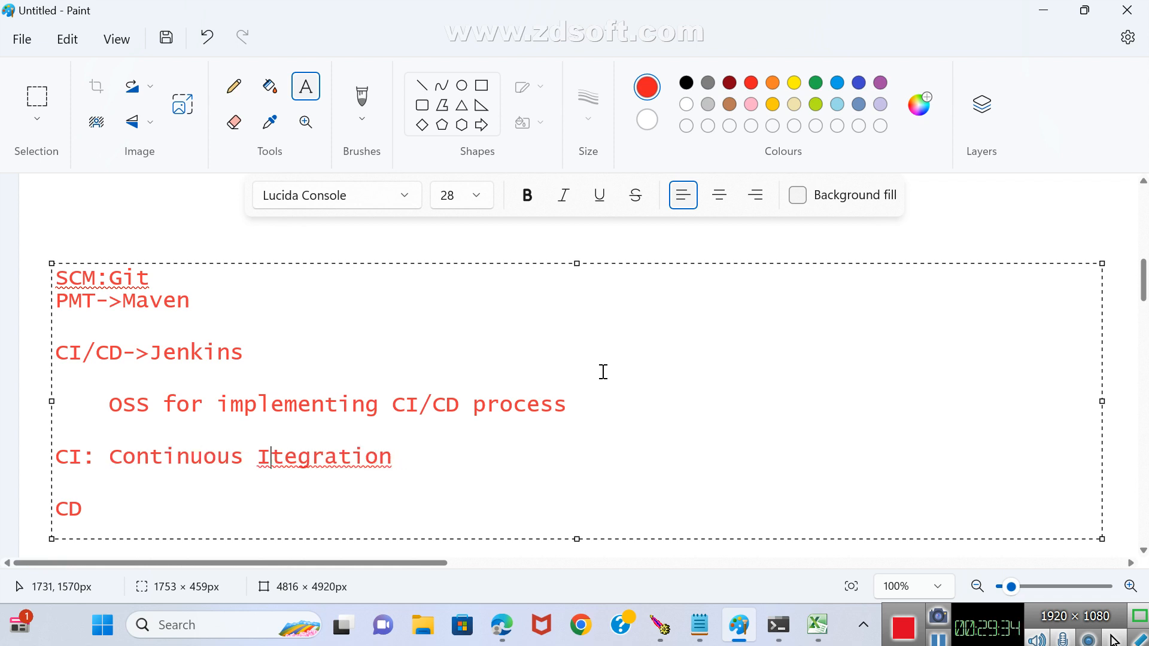
text(n)
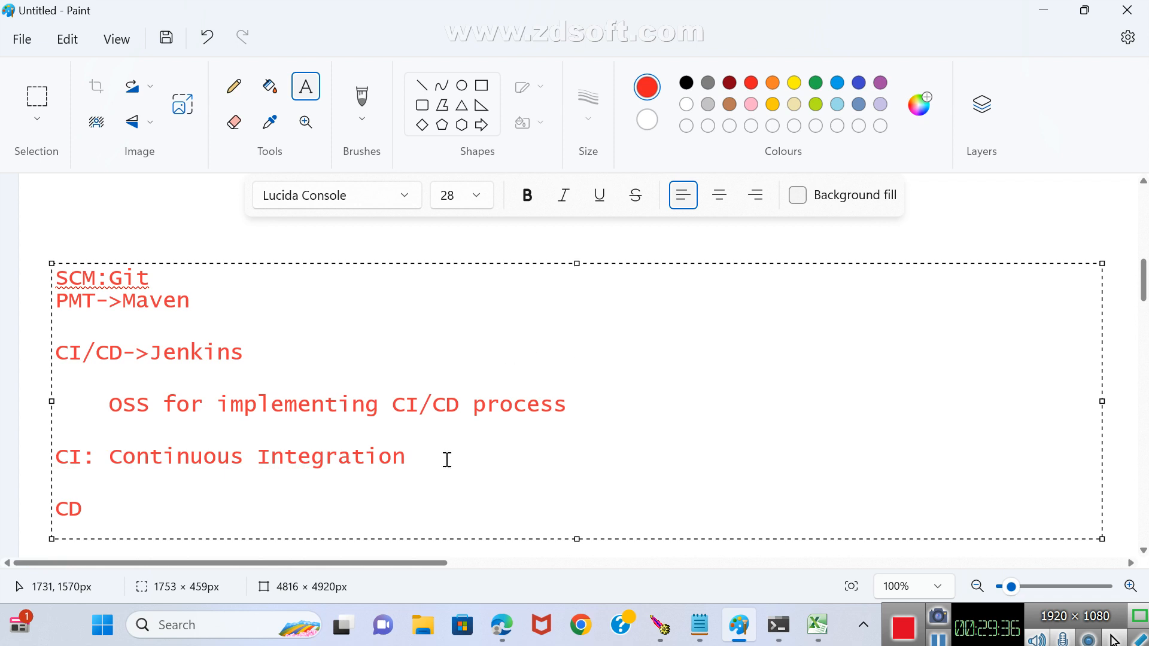
Append a colon to the Continuous Integration heading and add an indented line reading code->build->test->code->build->test below it.
click(423, 460)
text(:)
key(Return)
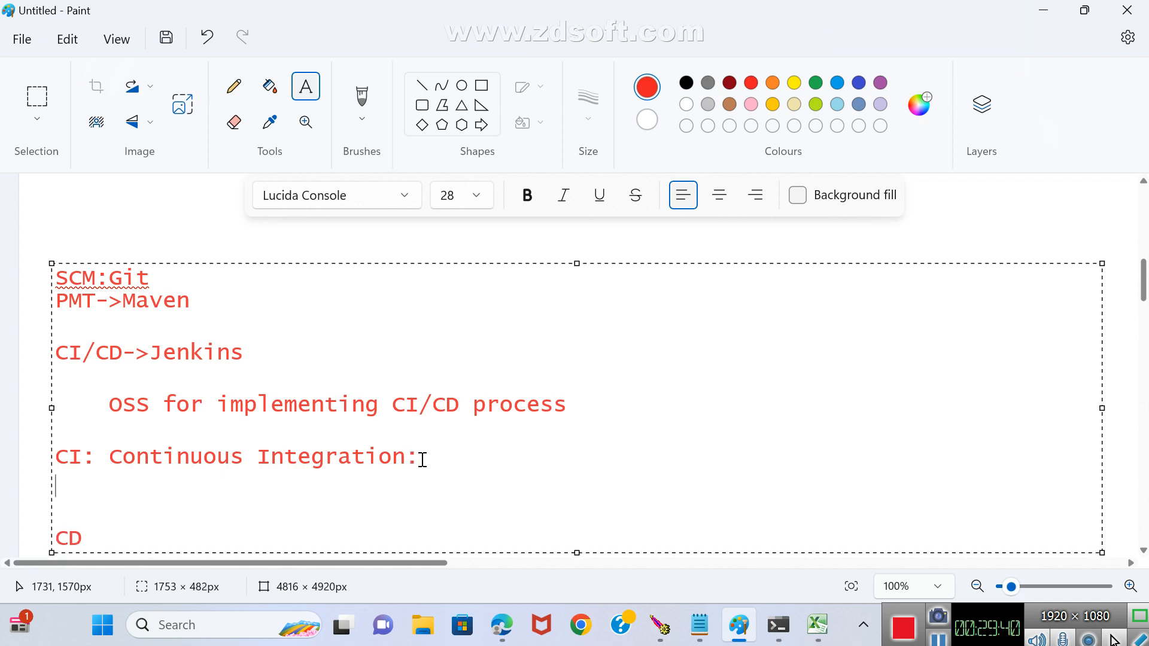
text(code->)
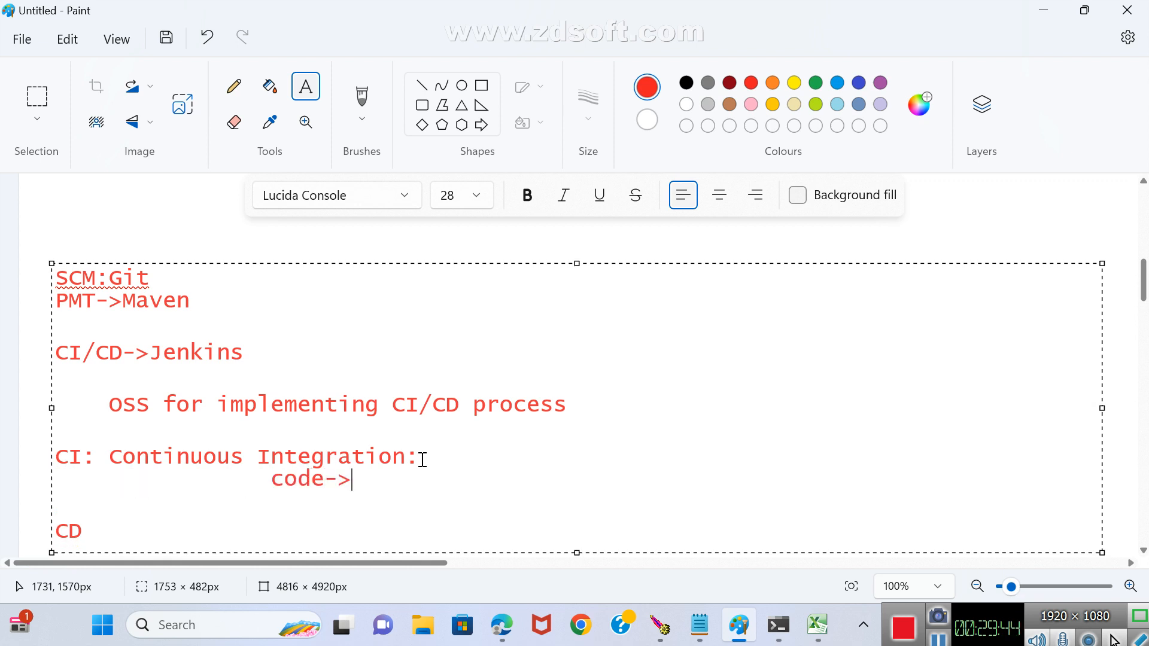
text(build->test)
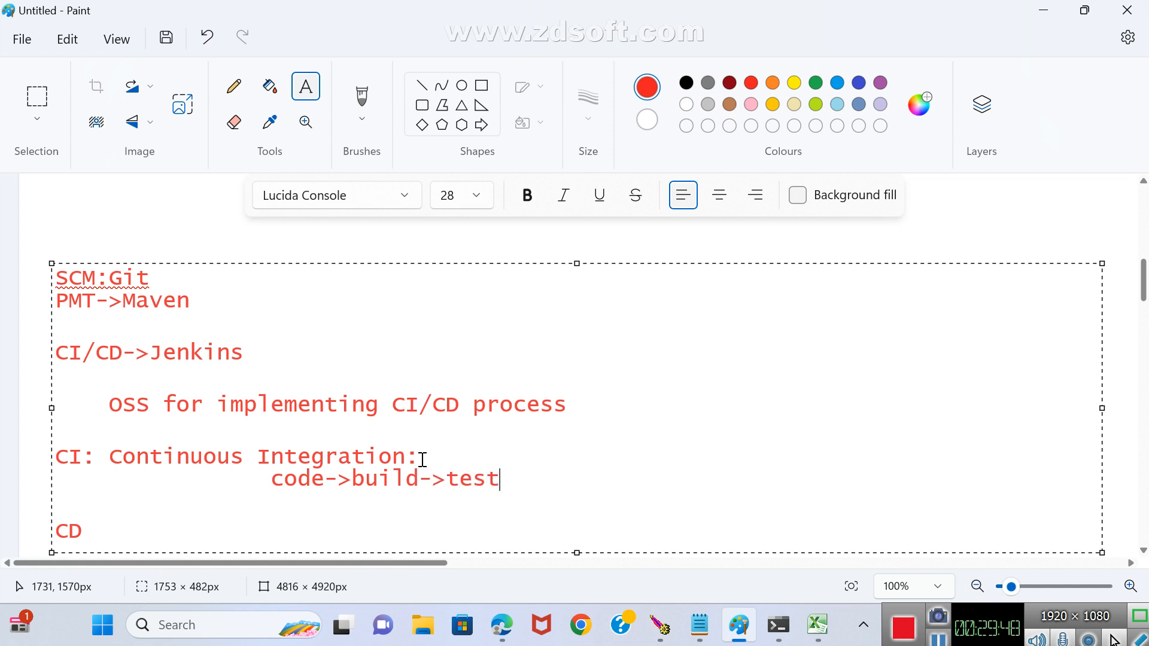
text(->code)
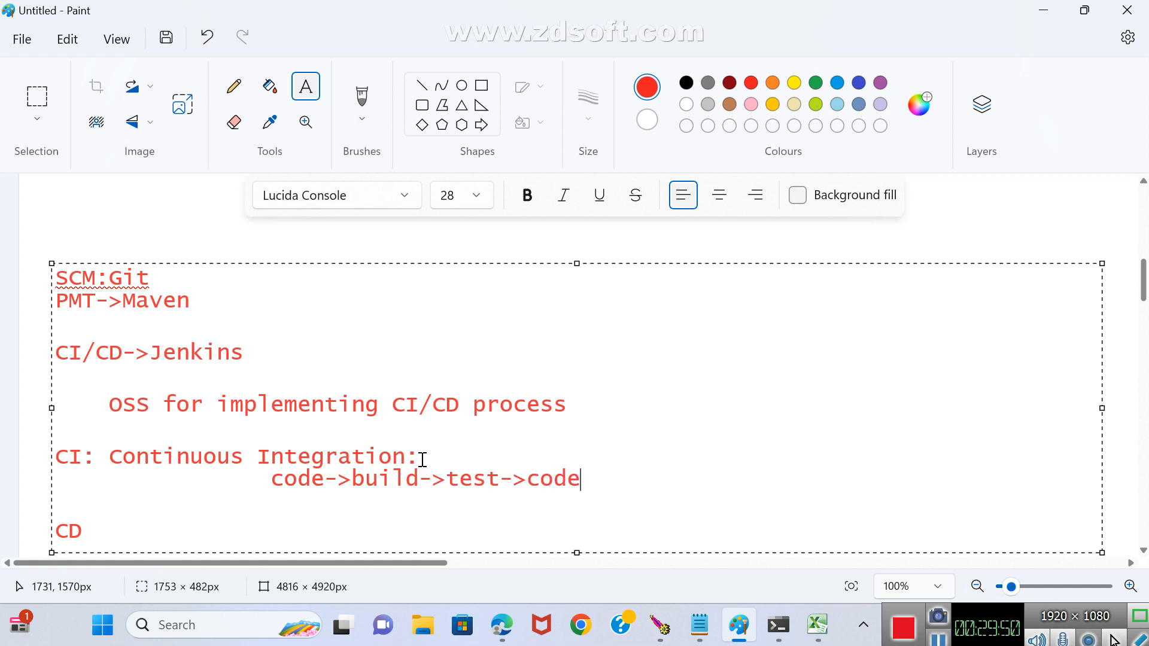
text(_)
key(BackSpace)
text(->build)
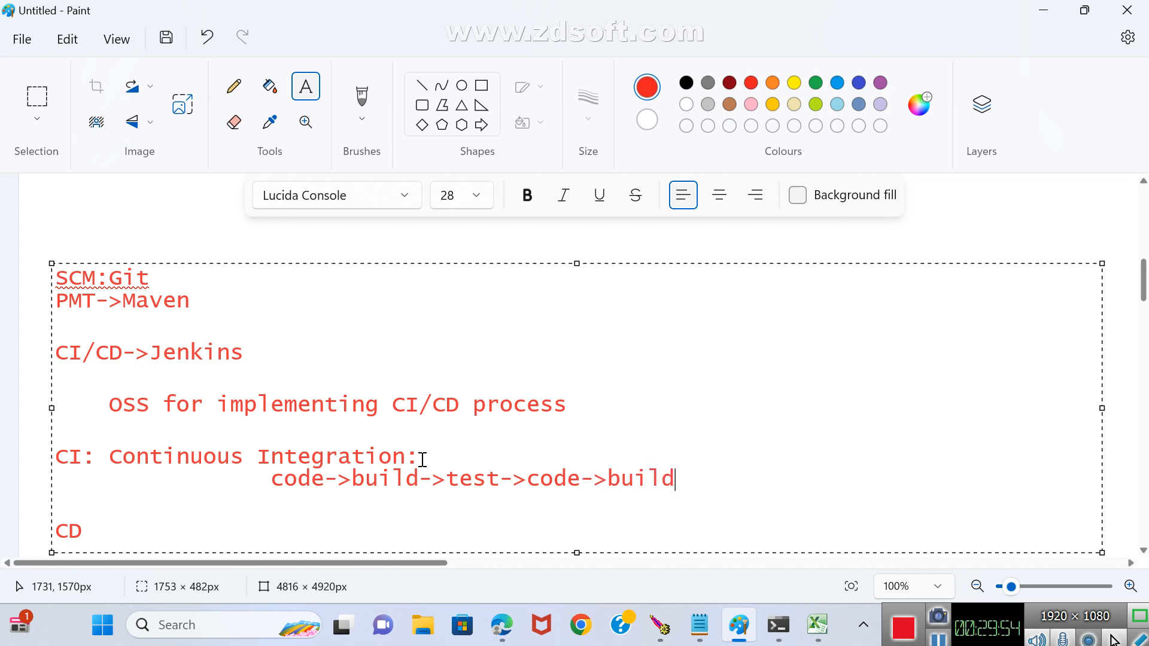
text(->test)
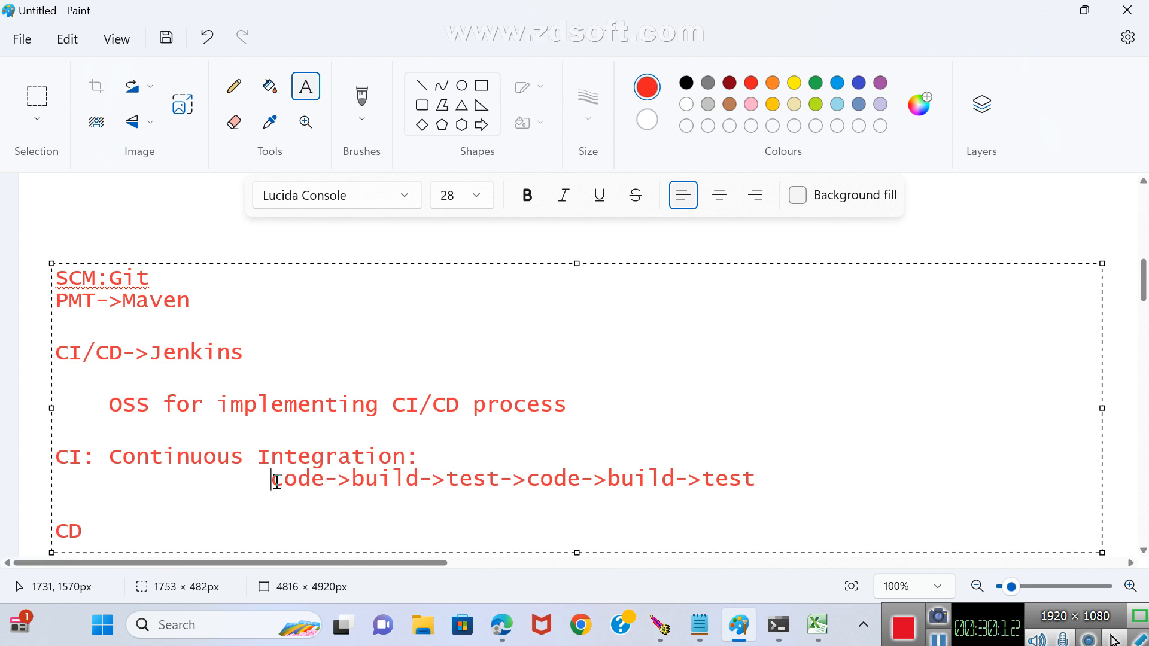
Highlight the code-build-test sequence and the CI label in turn, and finish the text block.
drag(276, 482, 756, 491)
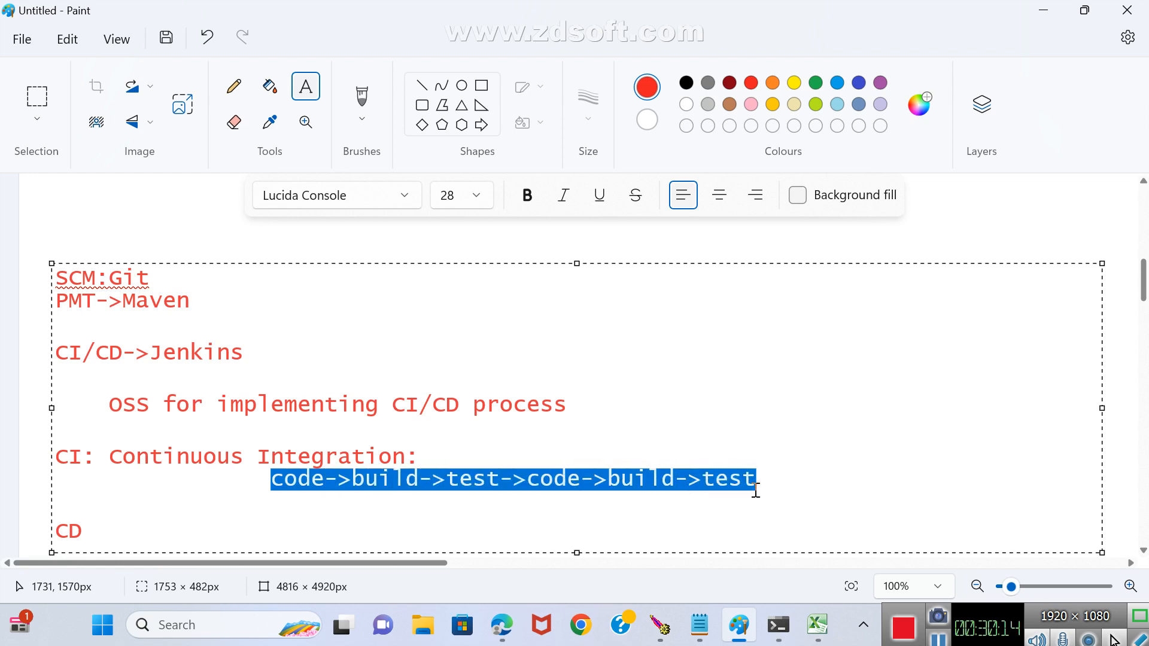
click(762, 479)
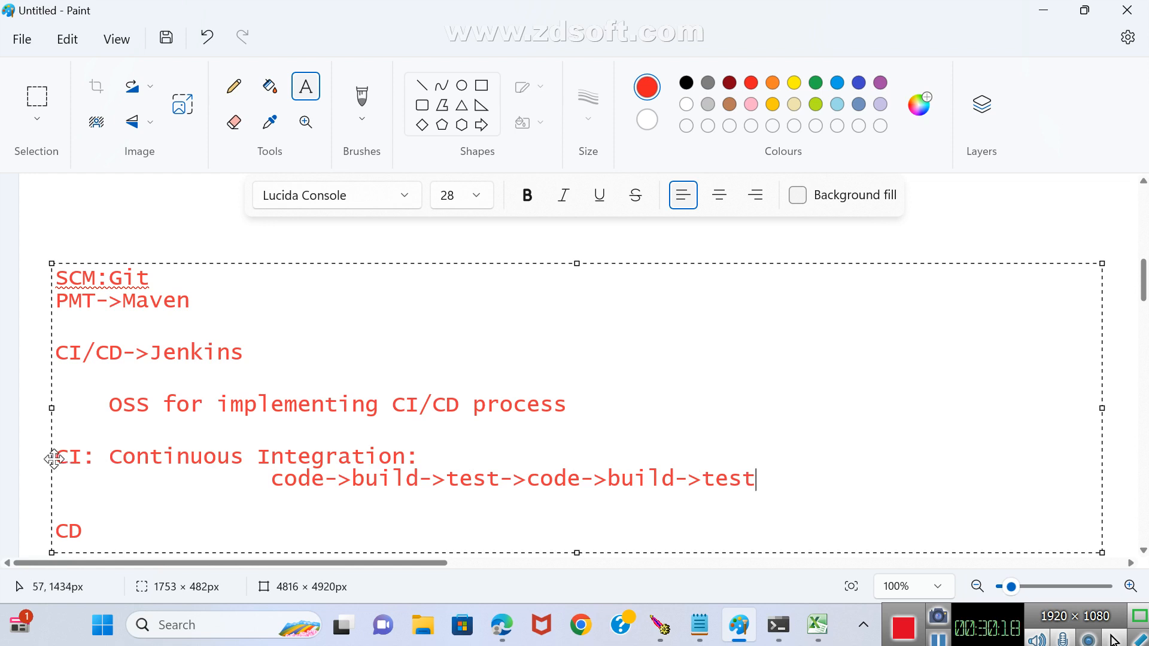
drag(55, 458, 82, 458)
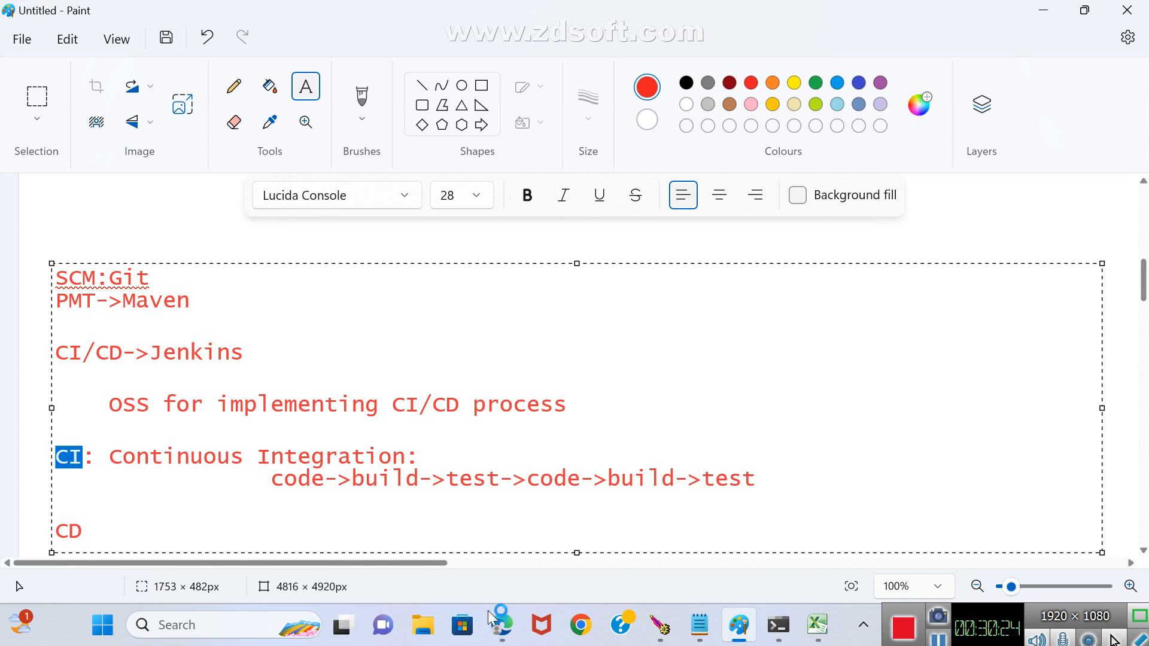
click(952, 222)
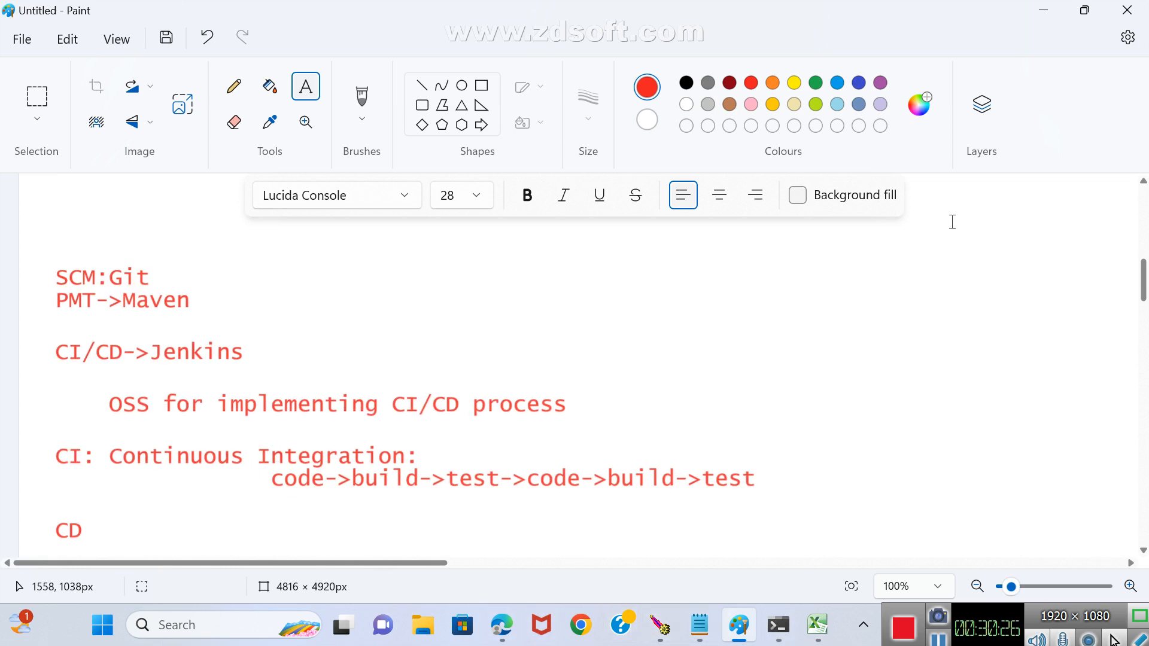
Draw three red outlined rectangles in a row beneath the code-build-test line, the middle one about 208 × 93 px.
scroll(922, 222, down, 3)
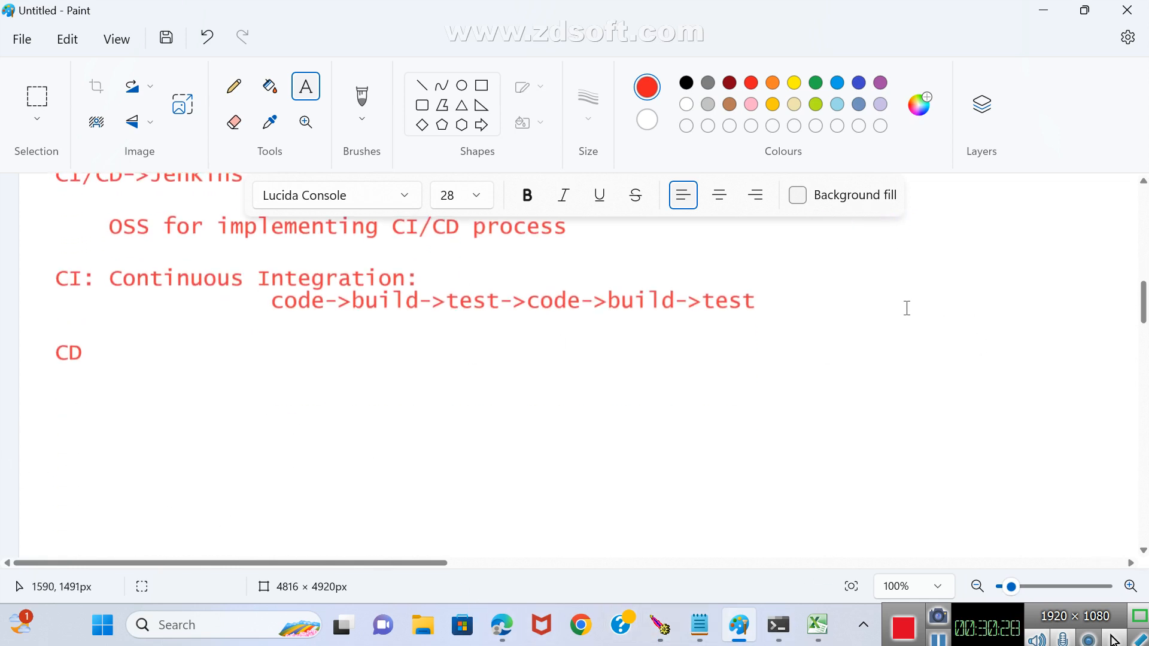
click(825, 298)
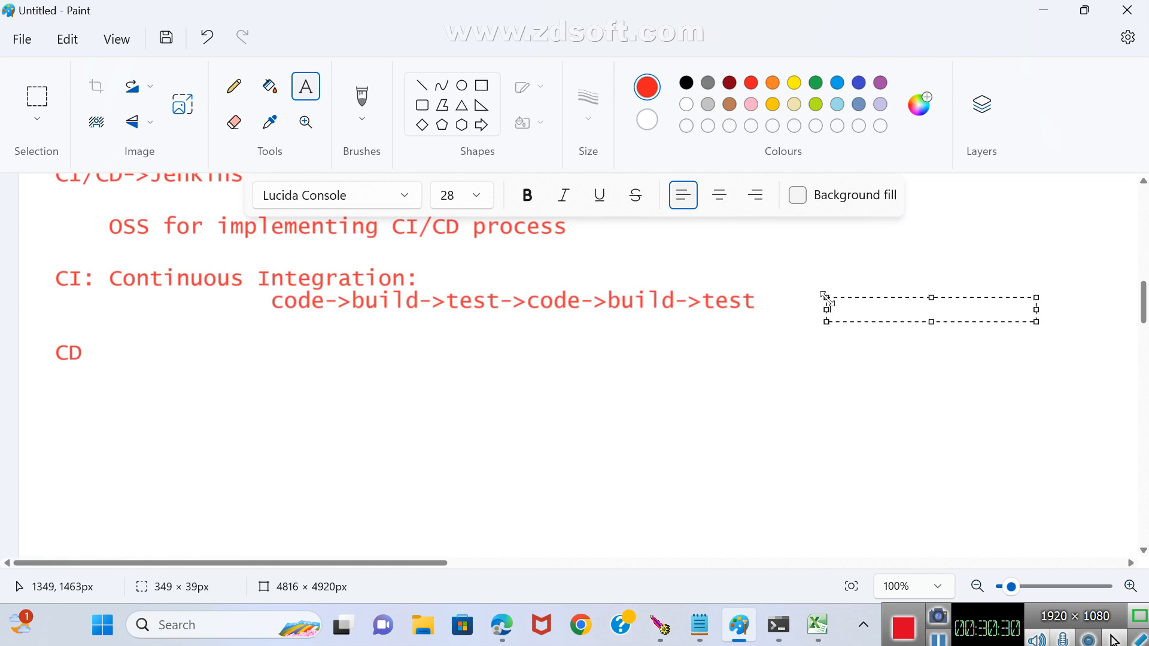
click(787, 306)
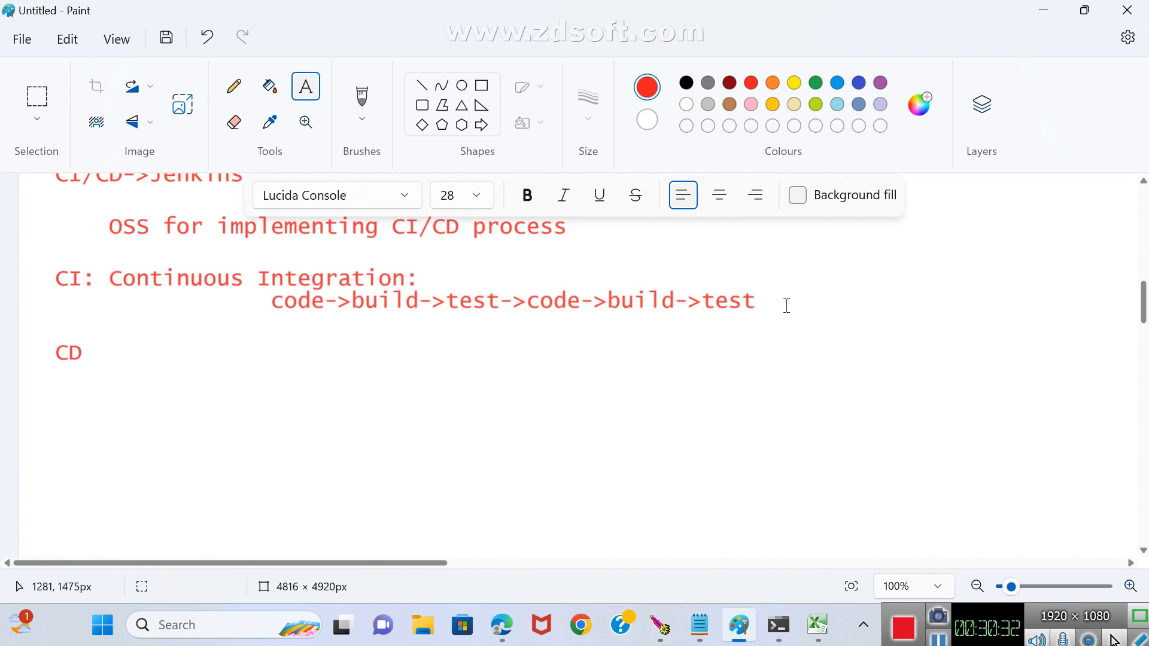
click(481, 85)
drag(210, 328, 343, 380)
drag(426, 324, 551, 379)
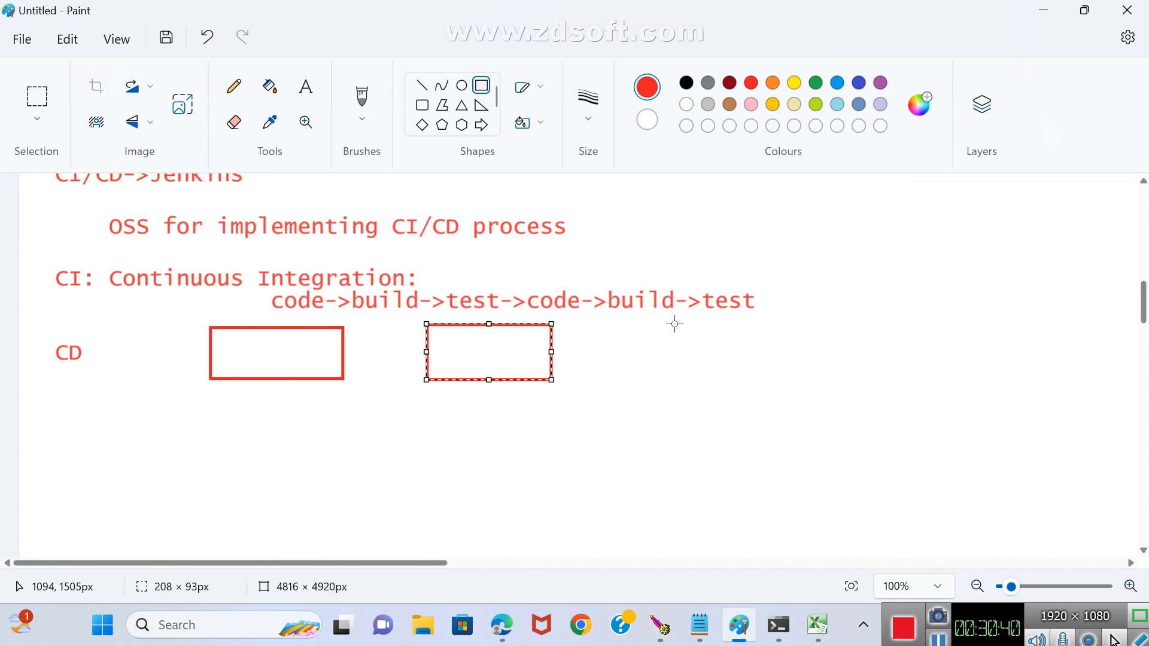
drag(674, 323, 772, 377)
click(738, 464)
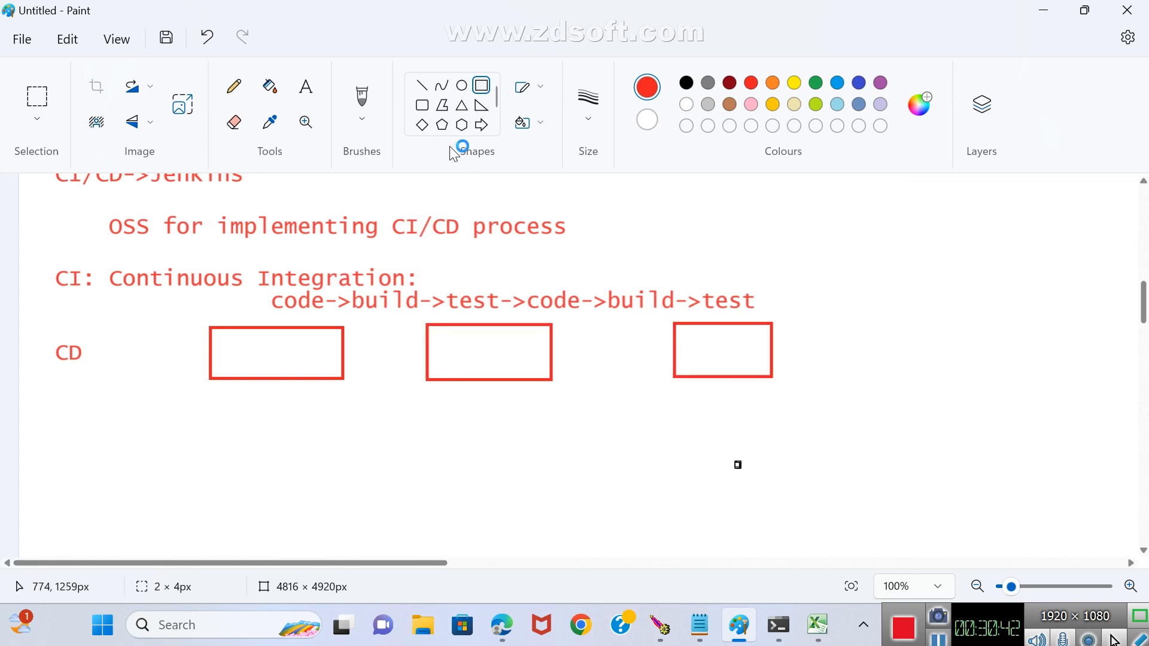
Connect the three rectangles with two red right-pointing block arrows.
click(482, 124)
drag(345, 335, 425, 362)
click(533, 454)
mouse_move(552, 341)
mouse_down()
mouse_move(622, 359)
mouse_move(673, 356)
mouse_up()
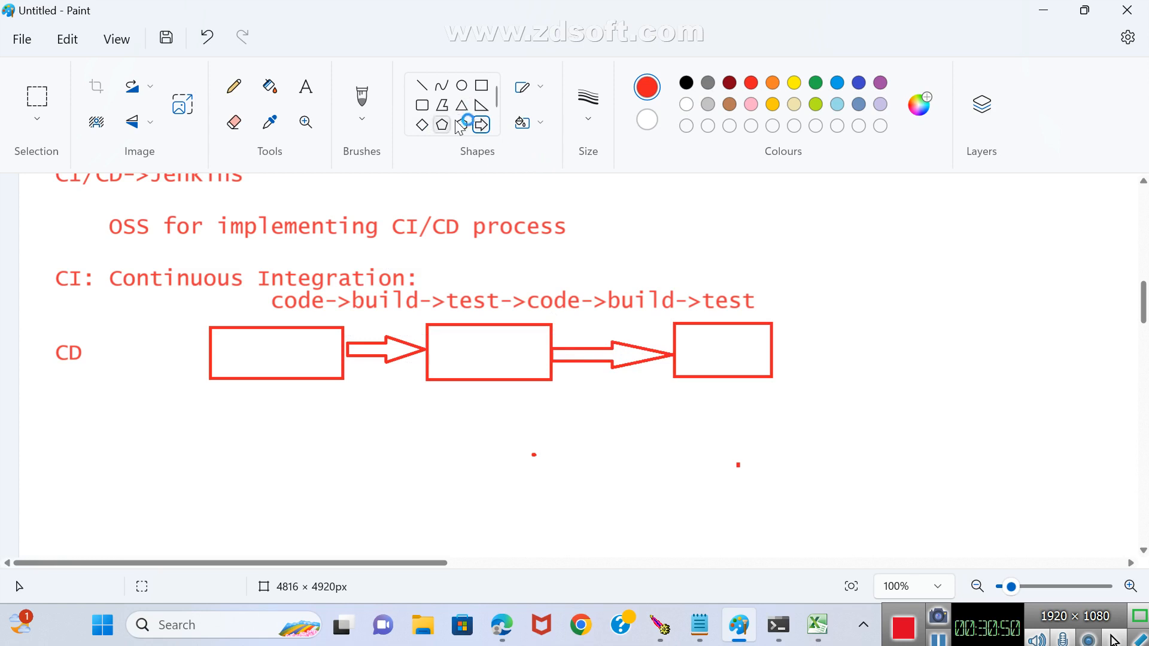
Draw a red loop of straight lines from the last rectangle's lower edge, under the row, back to the first rectangle's outer side.
click(421, 85)
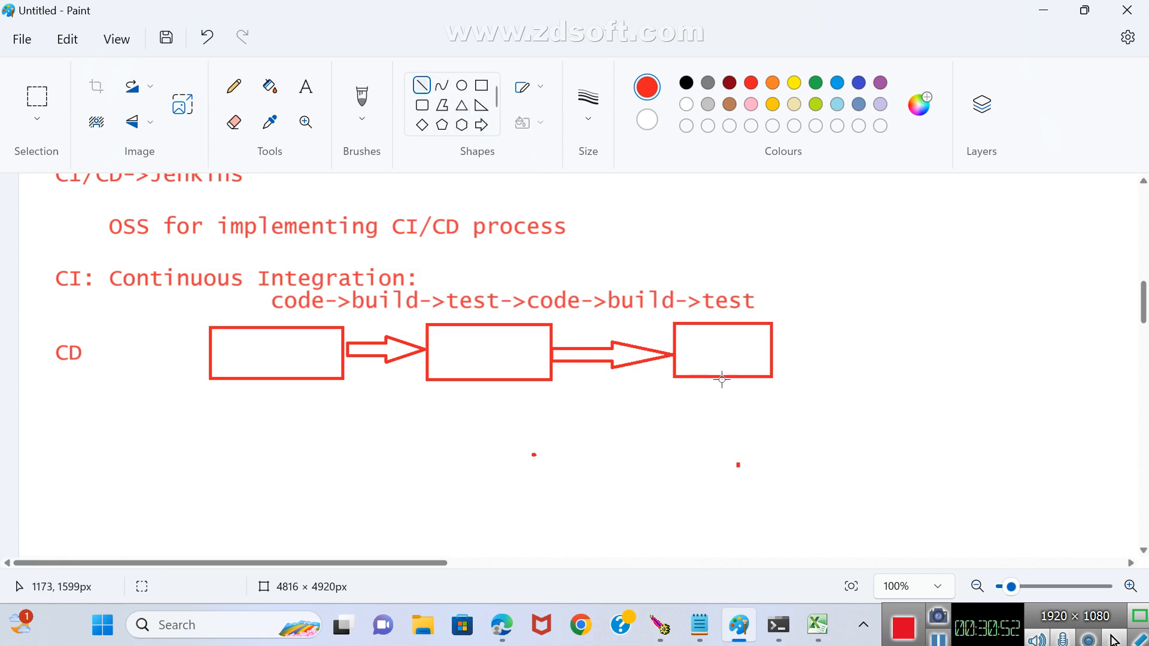
mouse_move(722, 377)
mouse_down()
mouse_move(722, 416)
mouse_move(168, 433)
mouse_move(168, 354)
mouse_move(211, 356)
mouse_up()
click(204, 453)
click(206, 385)
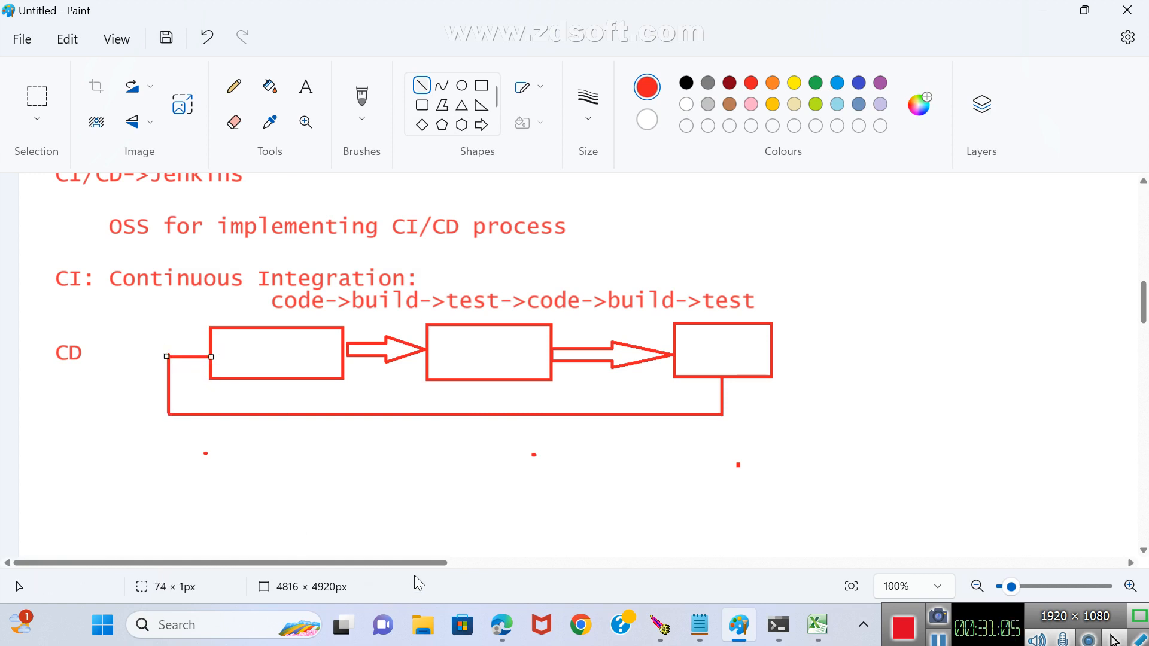
Label the three rectangles code, build and test, in arrow order.
click(307, 89)
drag(234, 341, 319, 360)
text(code)
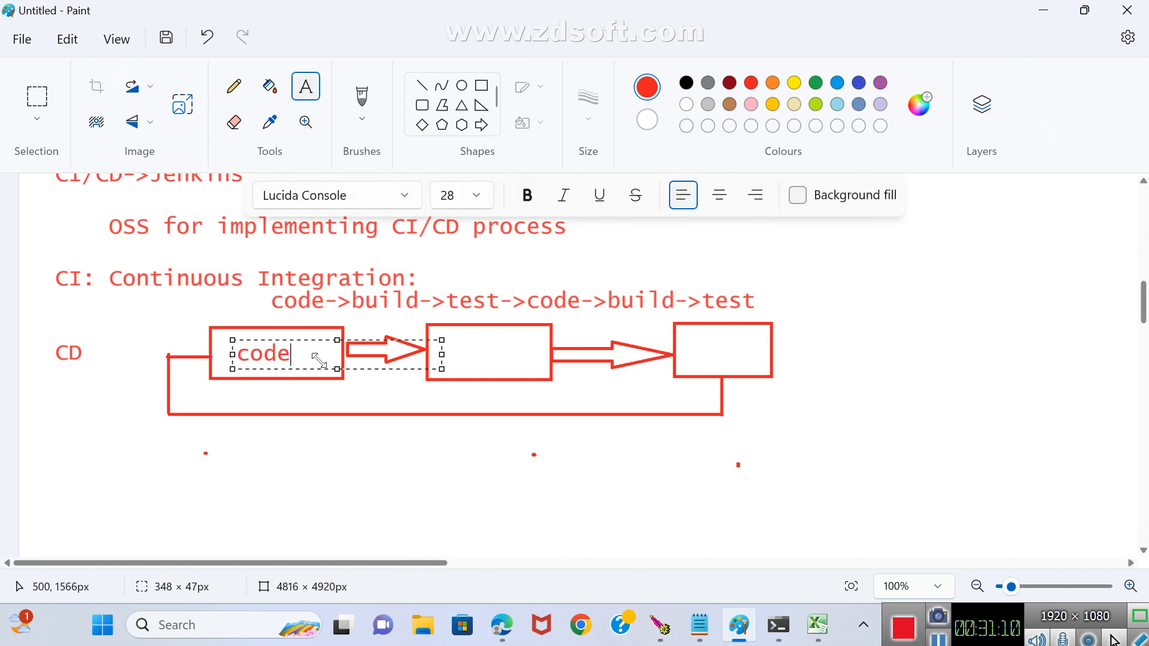
click(441, 443)
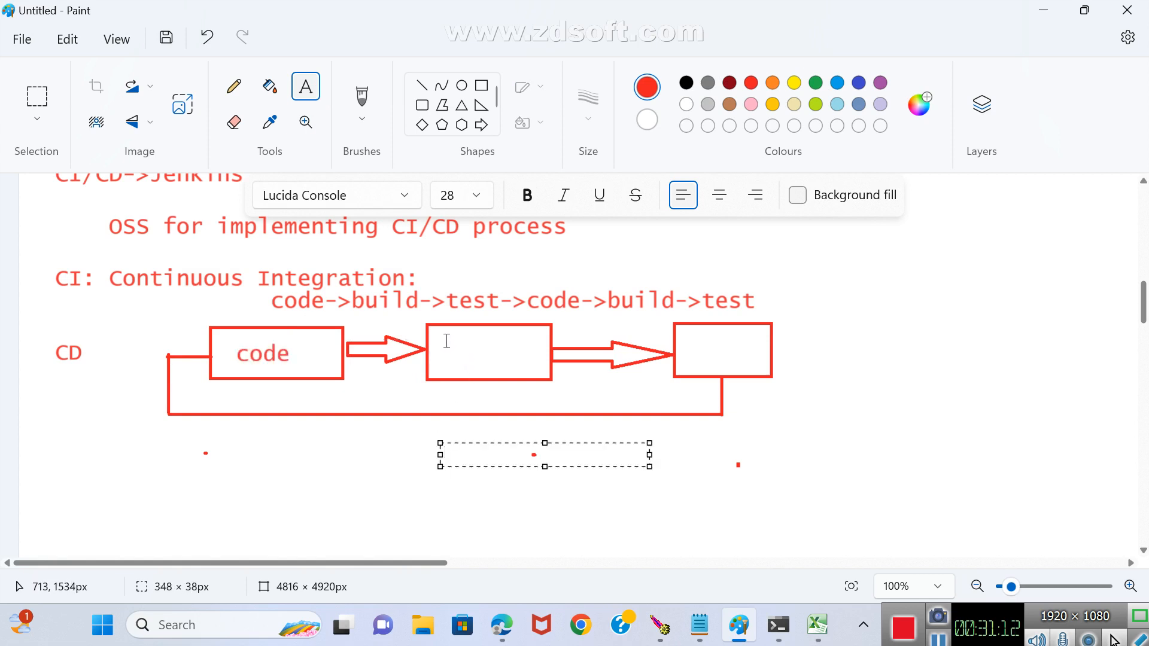
drag(446, 341, 514, 365)
text(build)
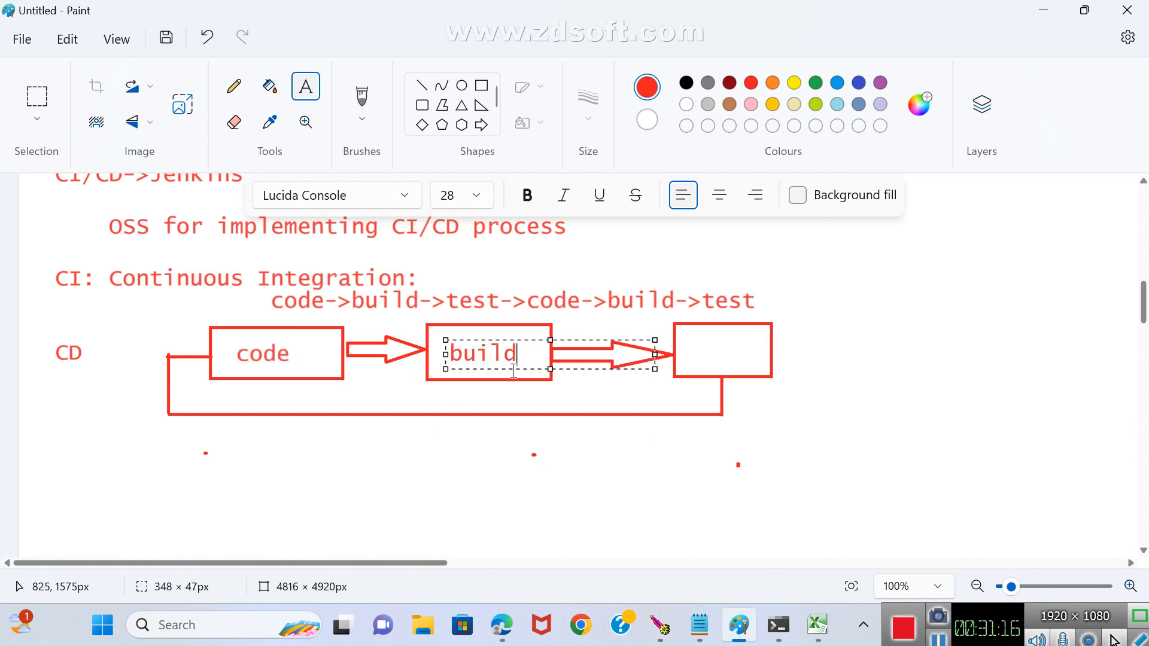
click(577, 456)
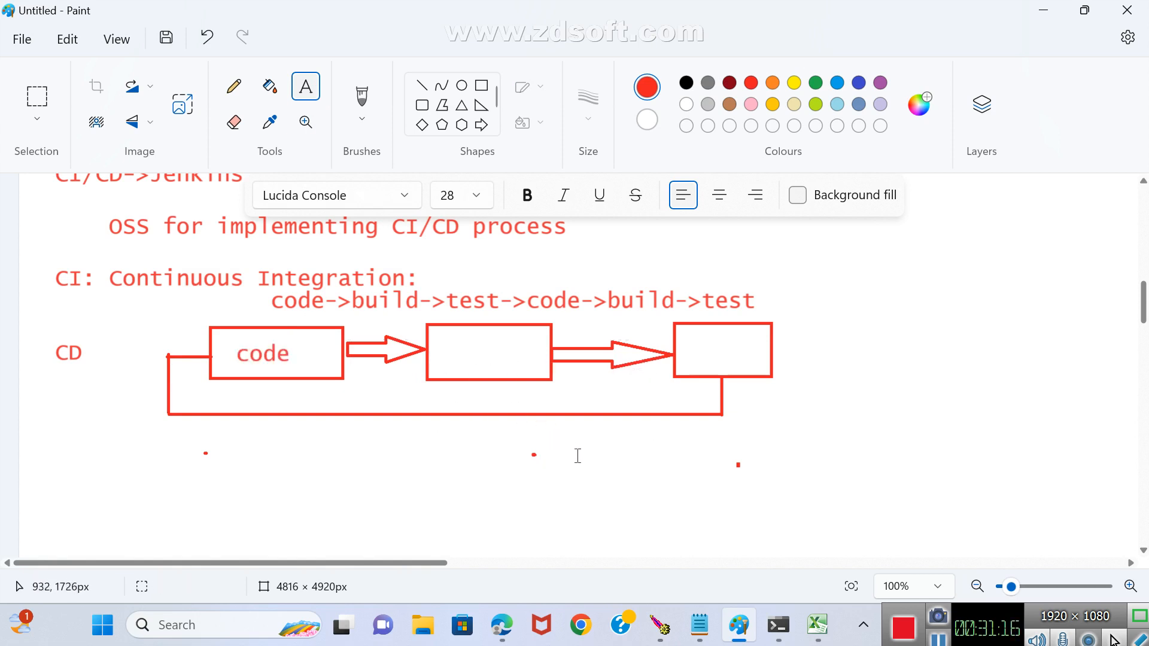
drag(695, 337, 743, 354)
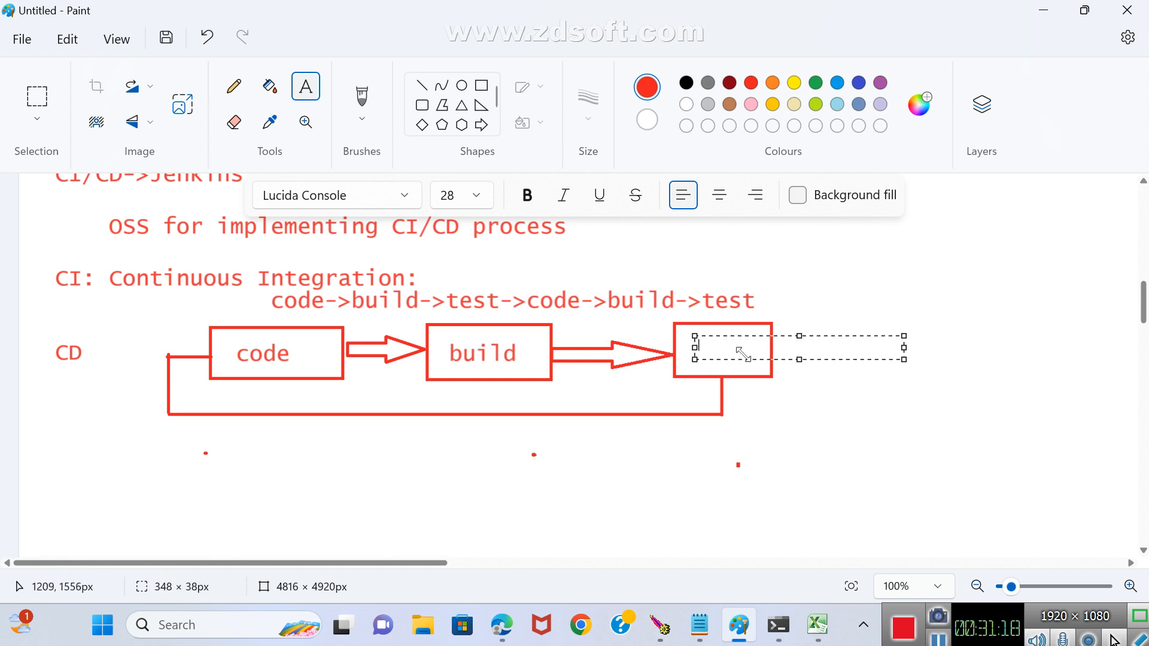
text(test)
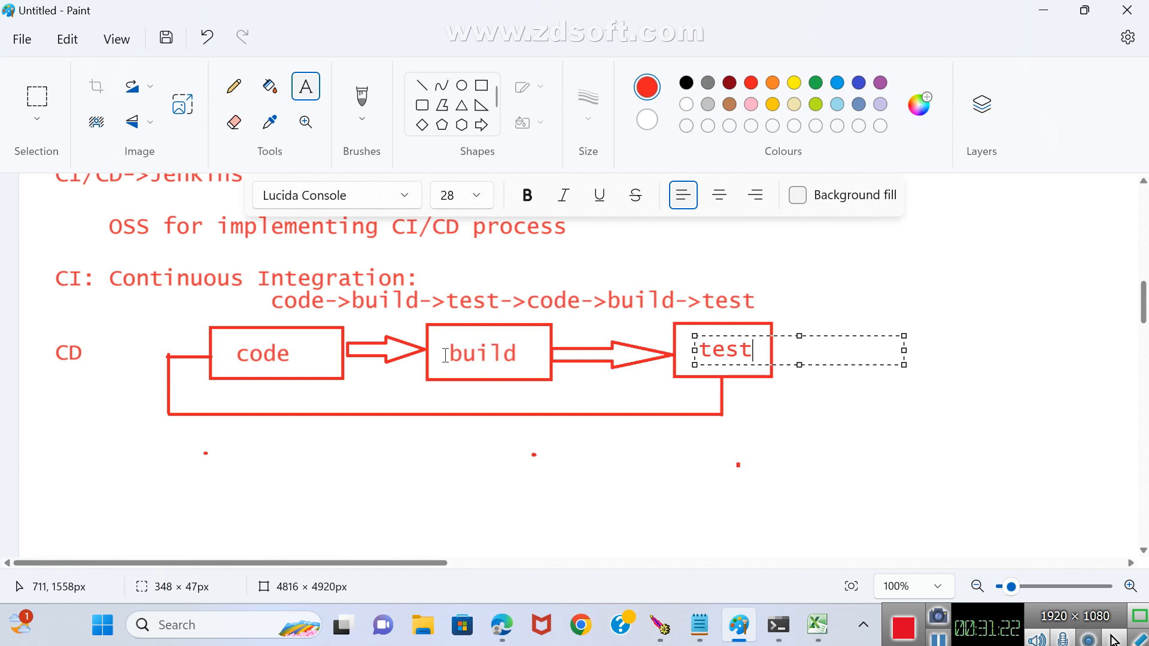
click(810, 390)
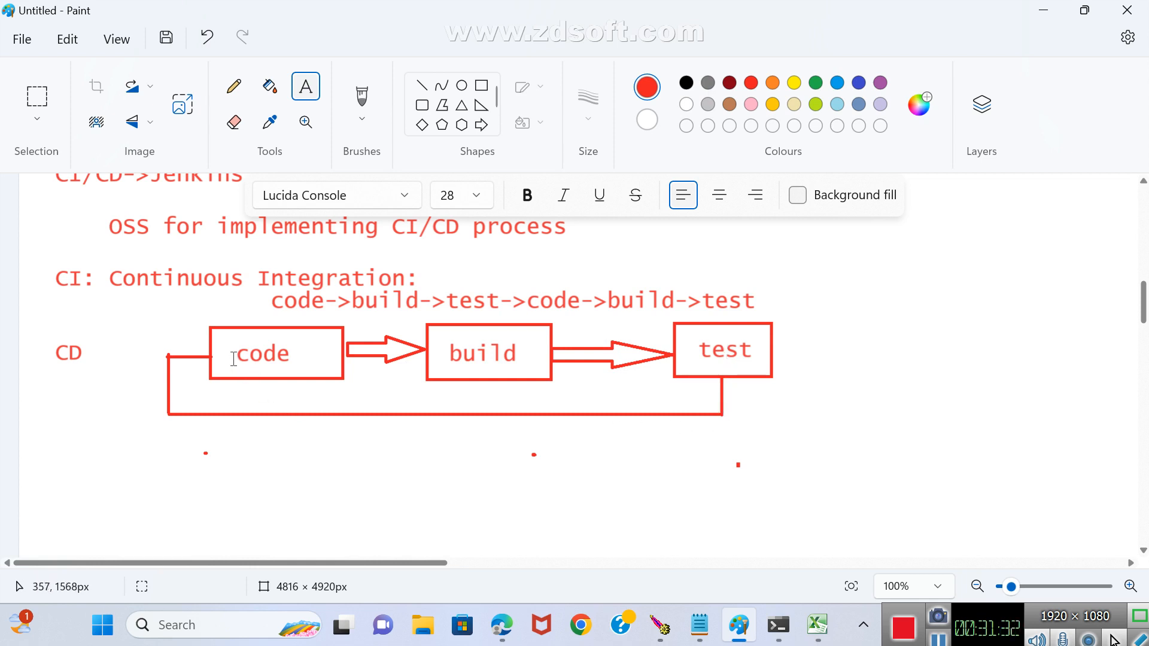
drag(233, 358, 269, 367)
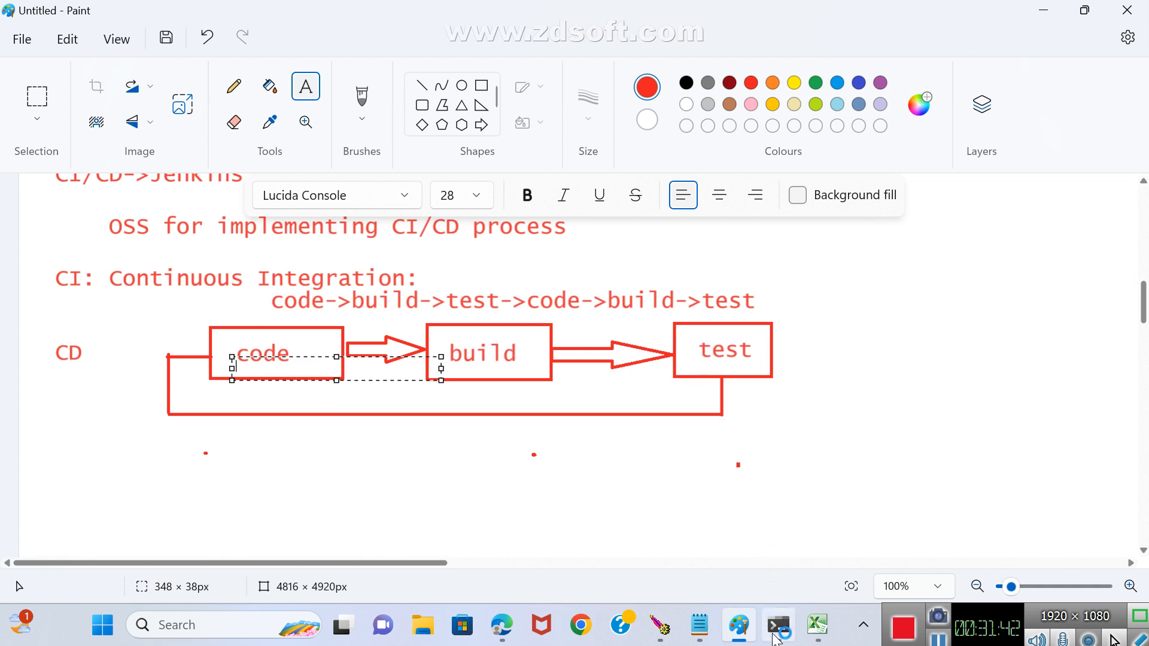
mouse_move(777, 633)
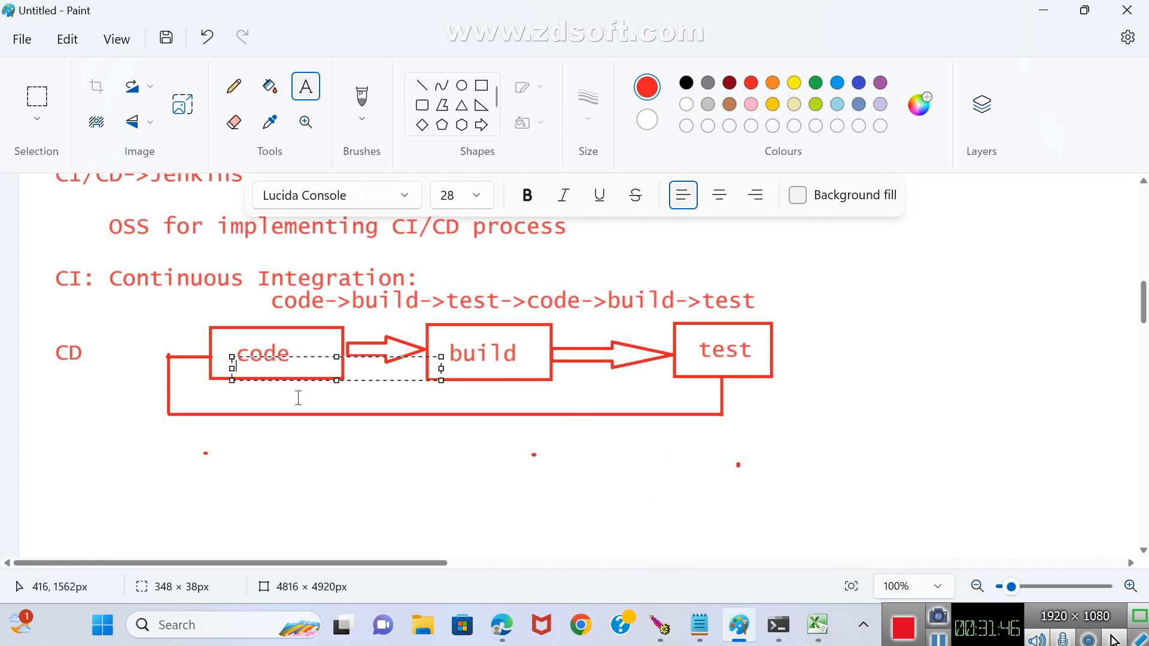
click(361, 475)
Draw a blue outlined rectangle around the word Jenkins in the CI/CD entry.
scroll(282, 359, up, 1)
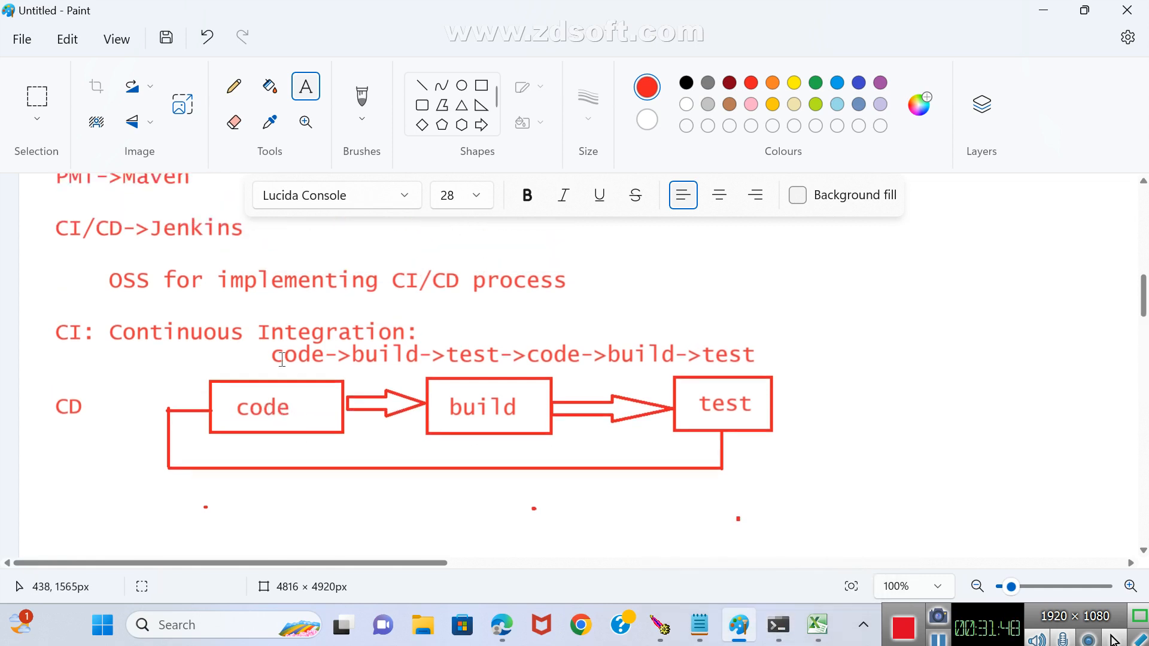
scroll(281, 359, up, 2)
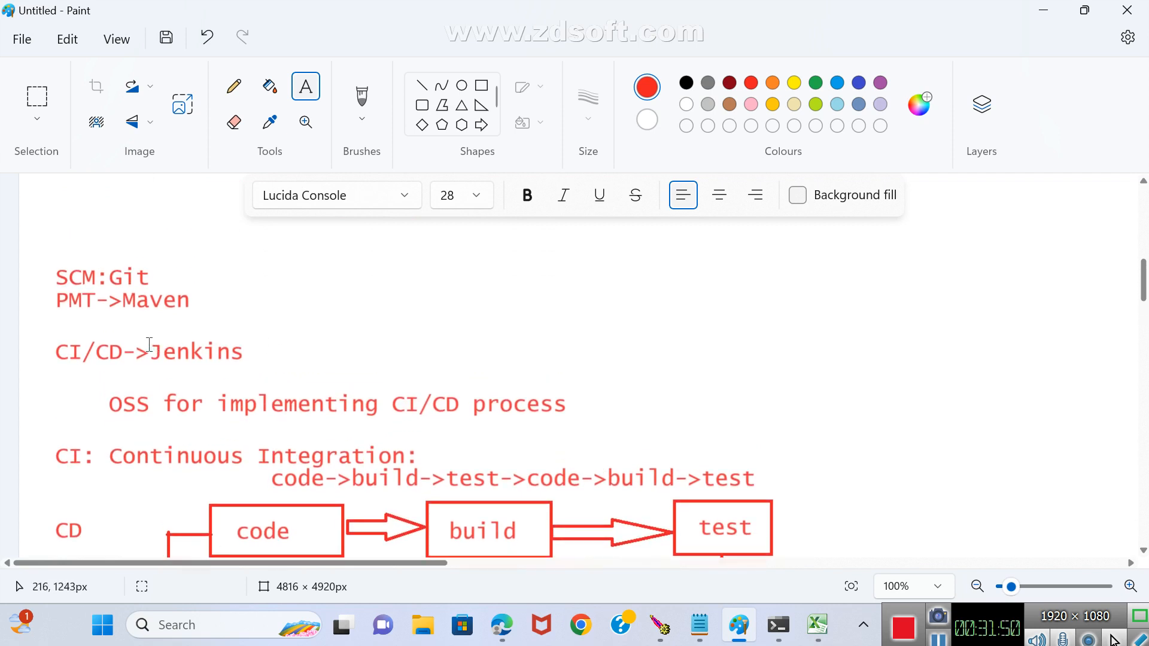
click(837, 82)
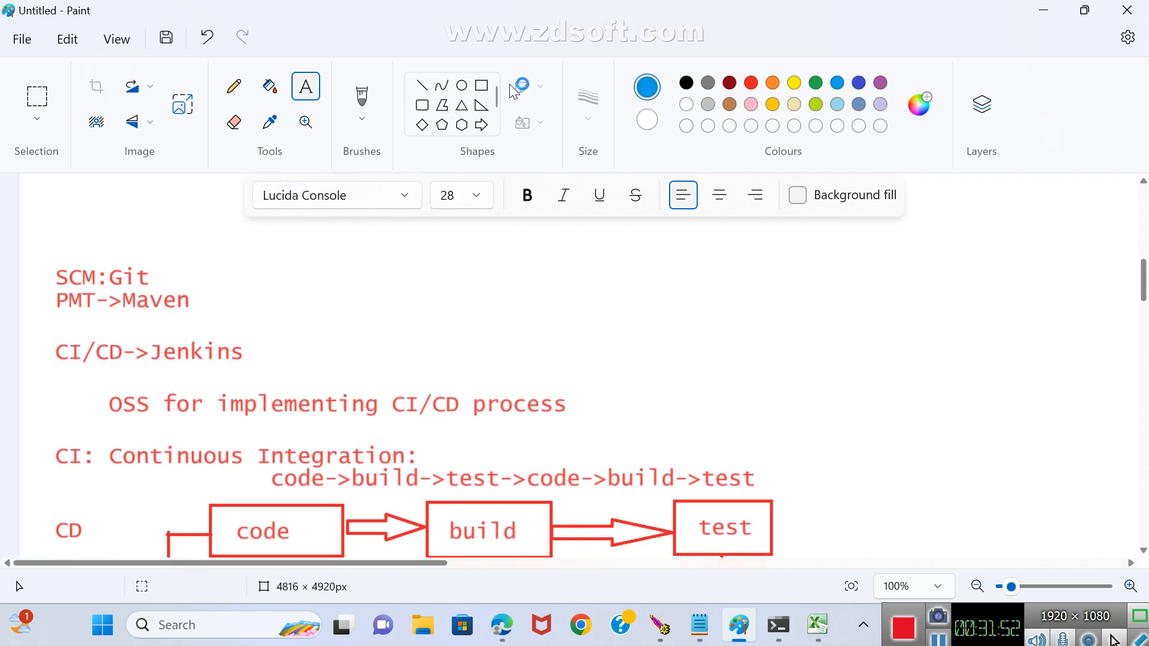
click(481, 85)
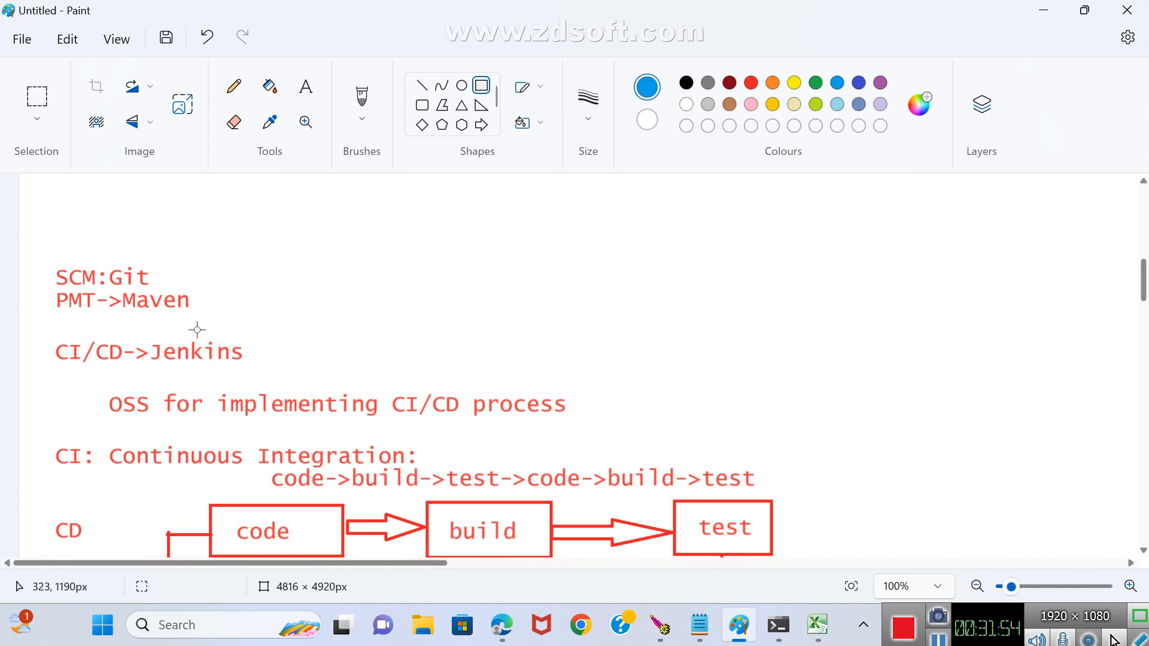
drag(141, 332, 323, 371)
click(509, 294)
Add the blue text heading "Continuous Delivery:" below the code-build-test loop diagram.
scroll(550, 260, down, 3)
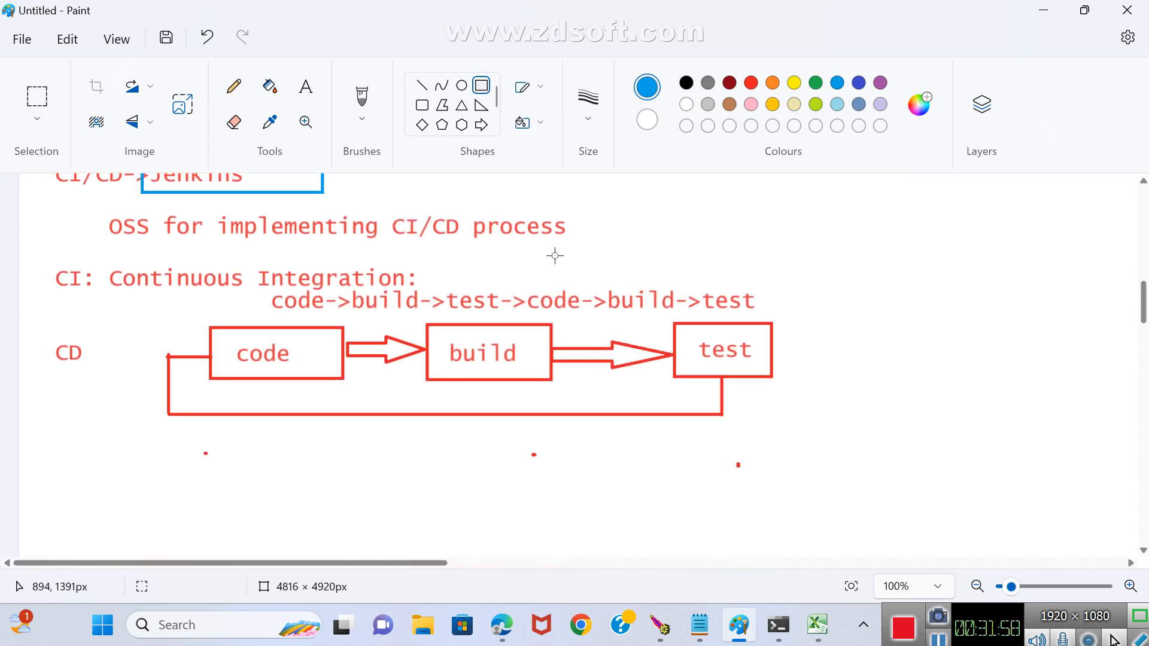
scroll(555, 256, up, 2)
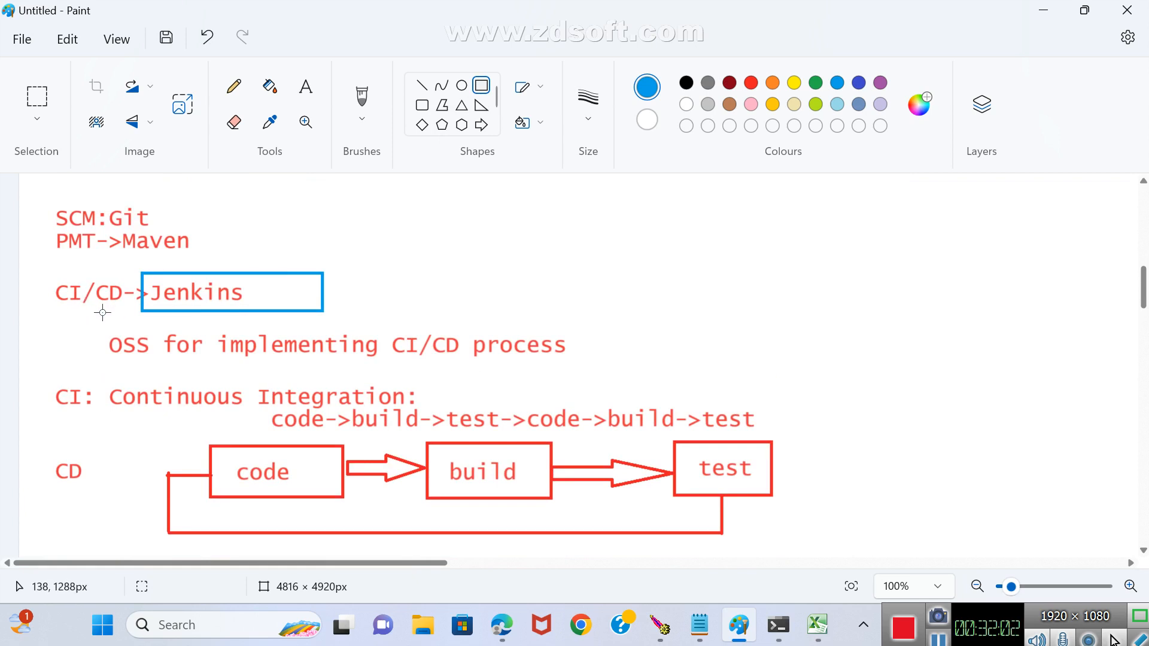
scroll(102, 313, down, 2)
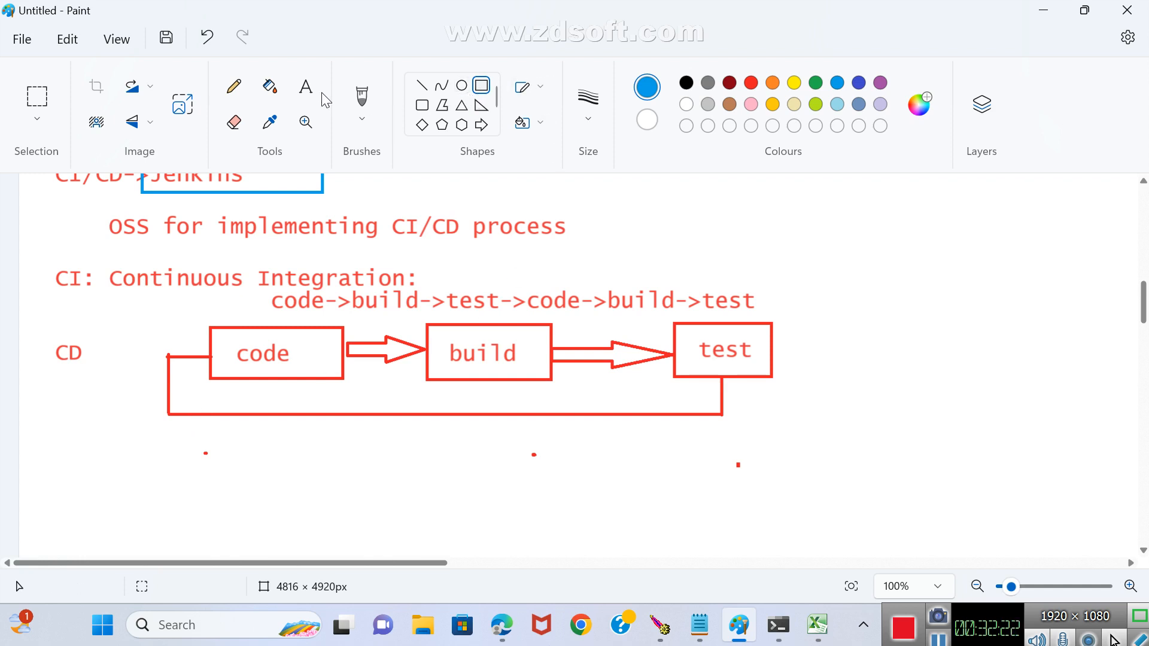
click(307, 90)
scroll(418, 254, down, 1)
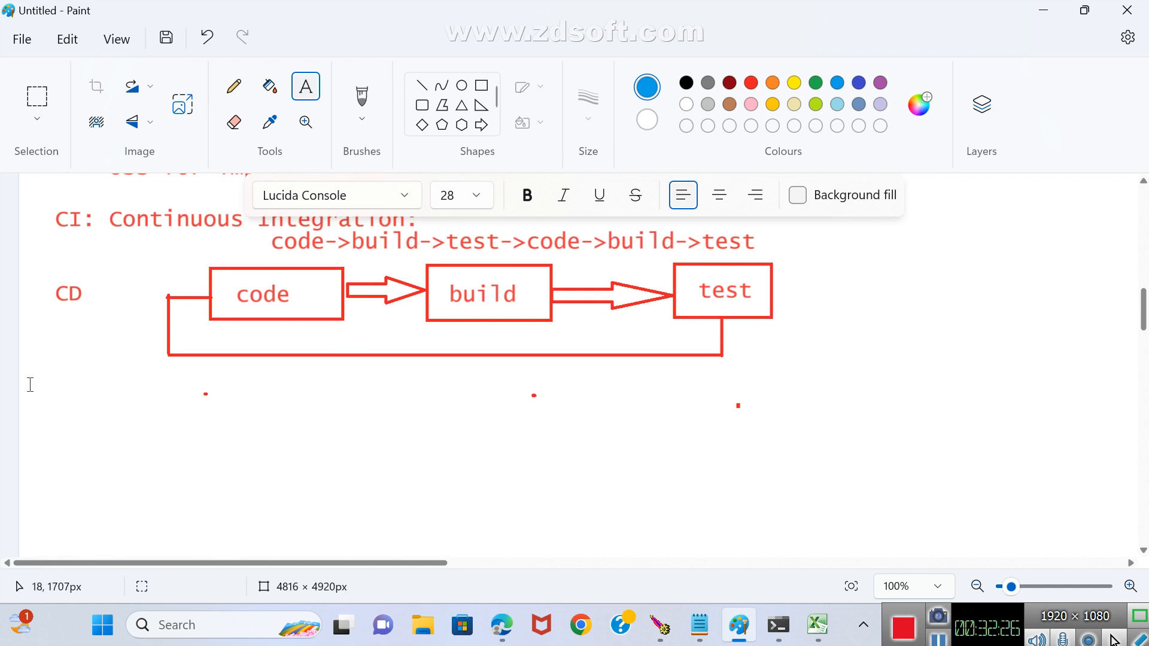
drag(28, 379, 961, 453)
text(C)
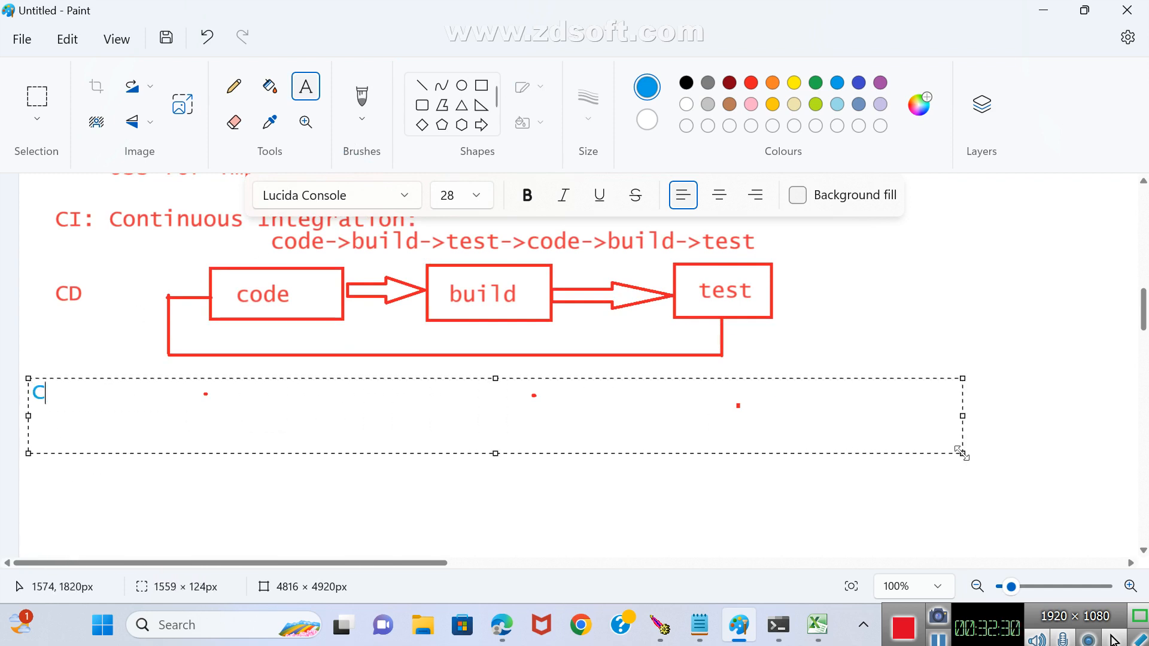
text(ontinuou)
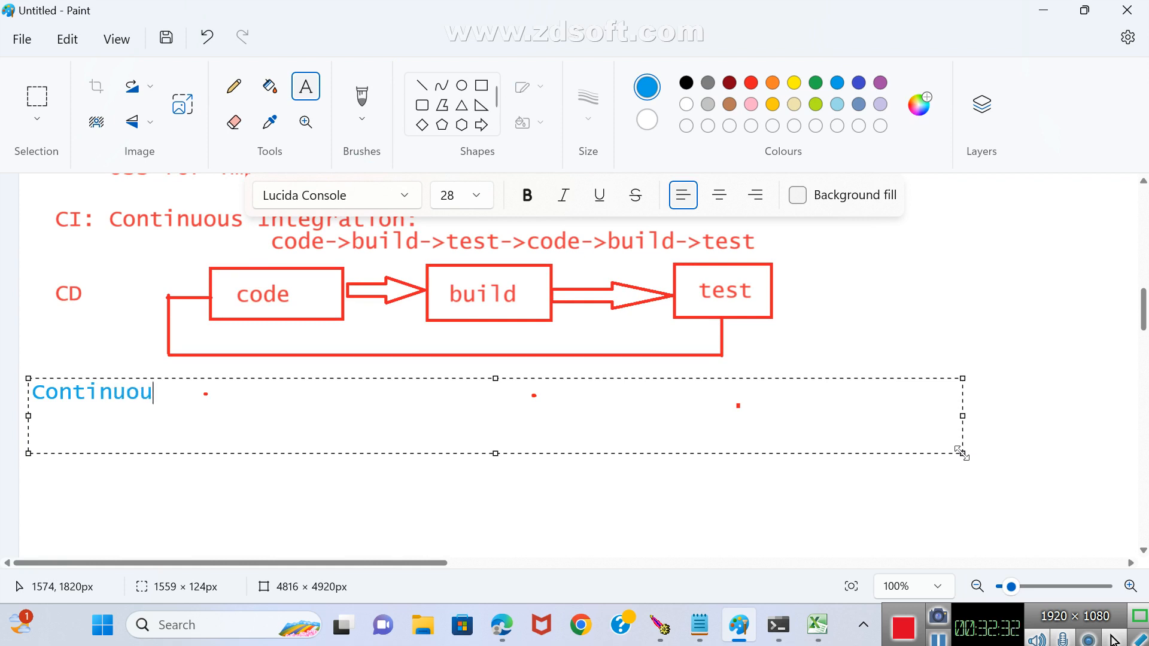
text(s)
text(Delivery:)
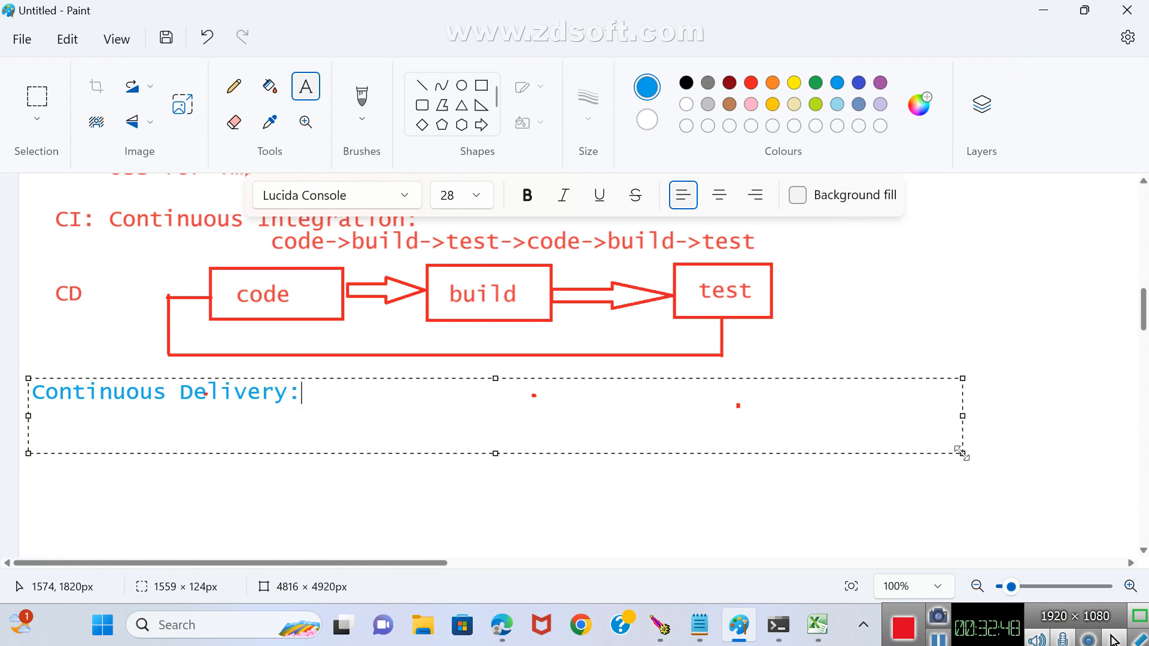
click(948, 291)
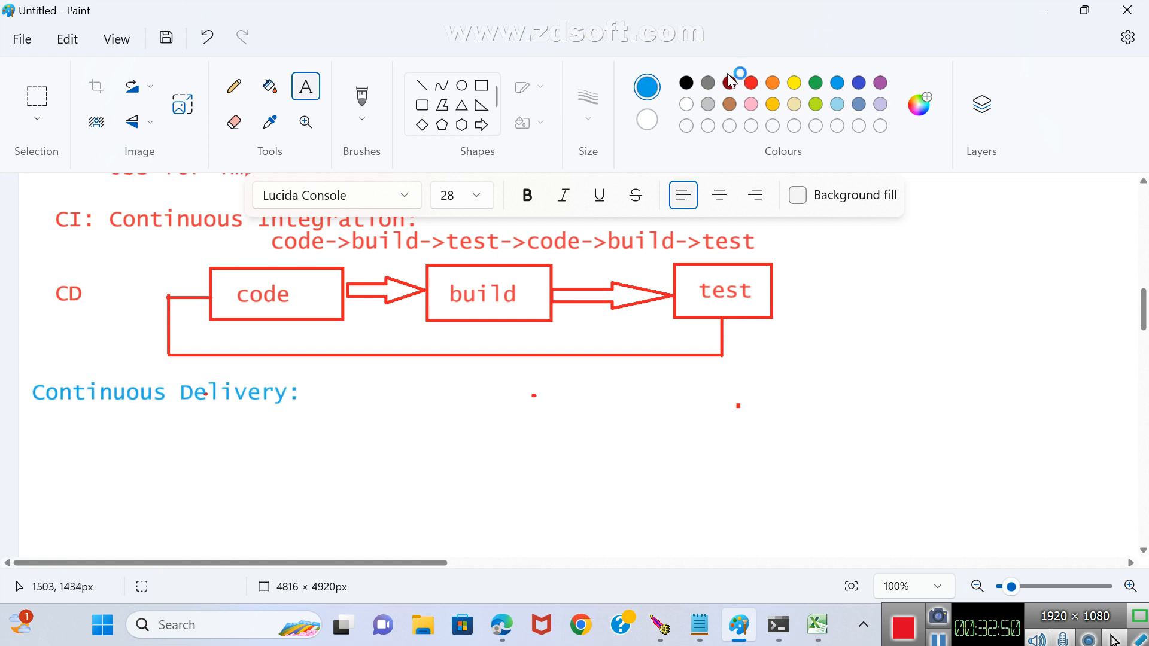
Add the blue text line "End to End process will happen" indented beneath the Continuous Delivery heading.
click(307, 89)
drag(157, 422, 874, 460)
text(end)
key(BackSpace)
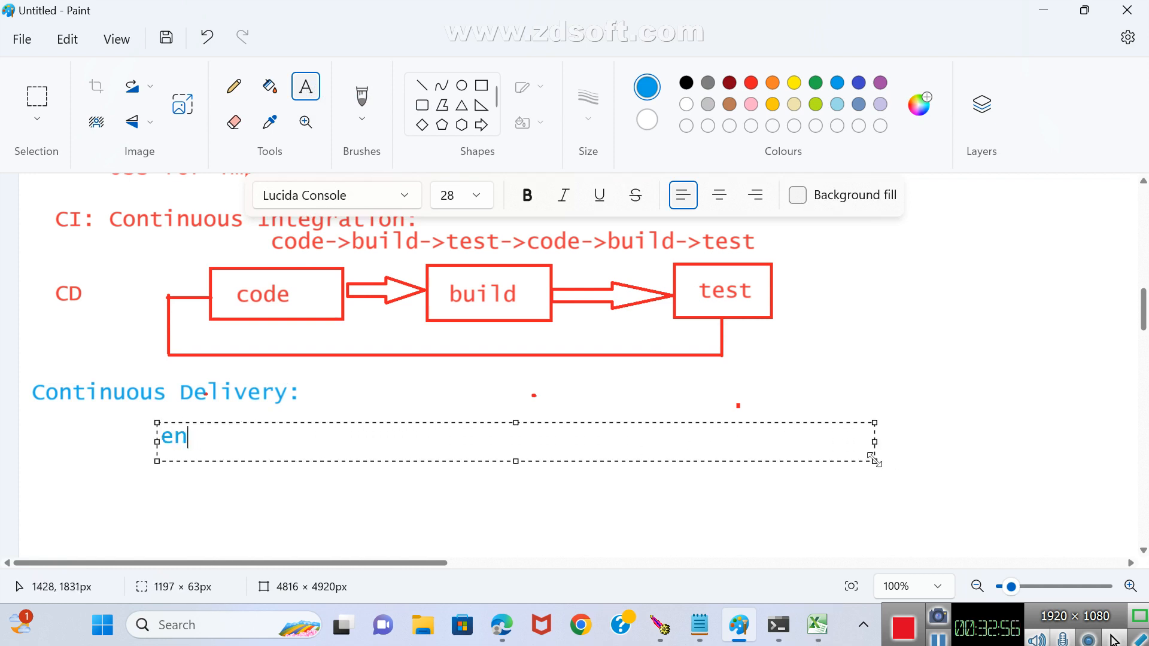
key(BackSpace)
key(BackSpace)
text(e)
key(BackSpace)
text(End to End)
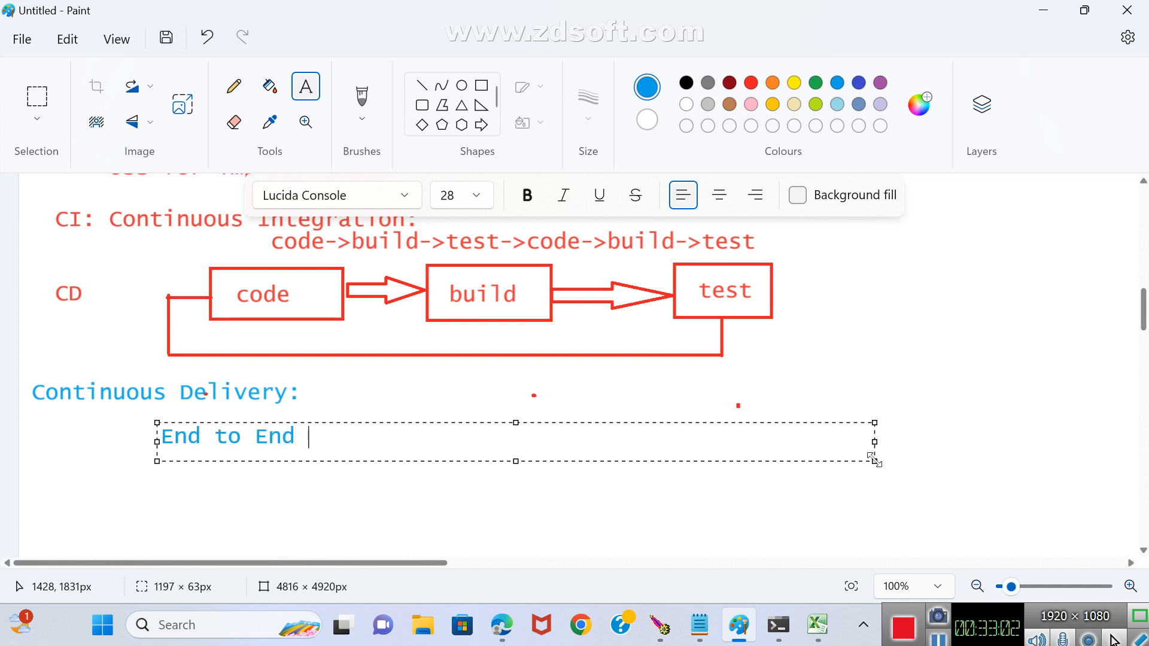
text( process)
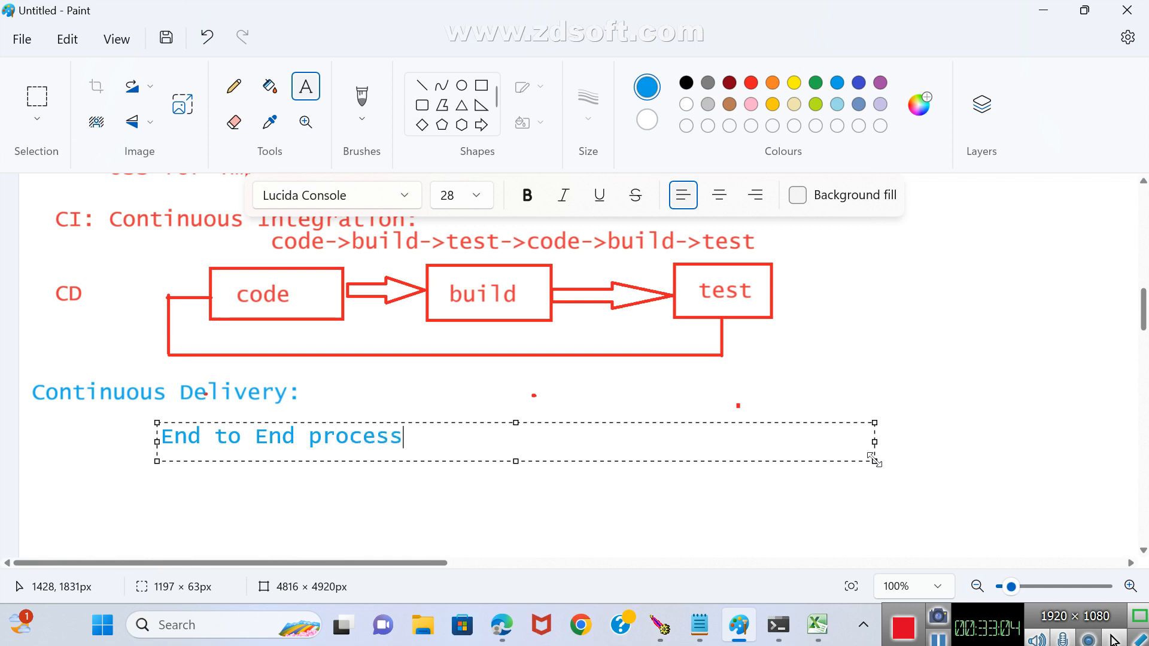
text( will happen)
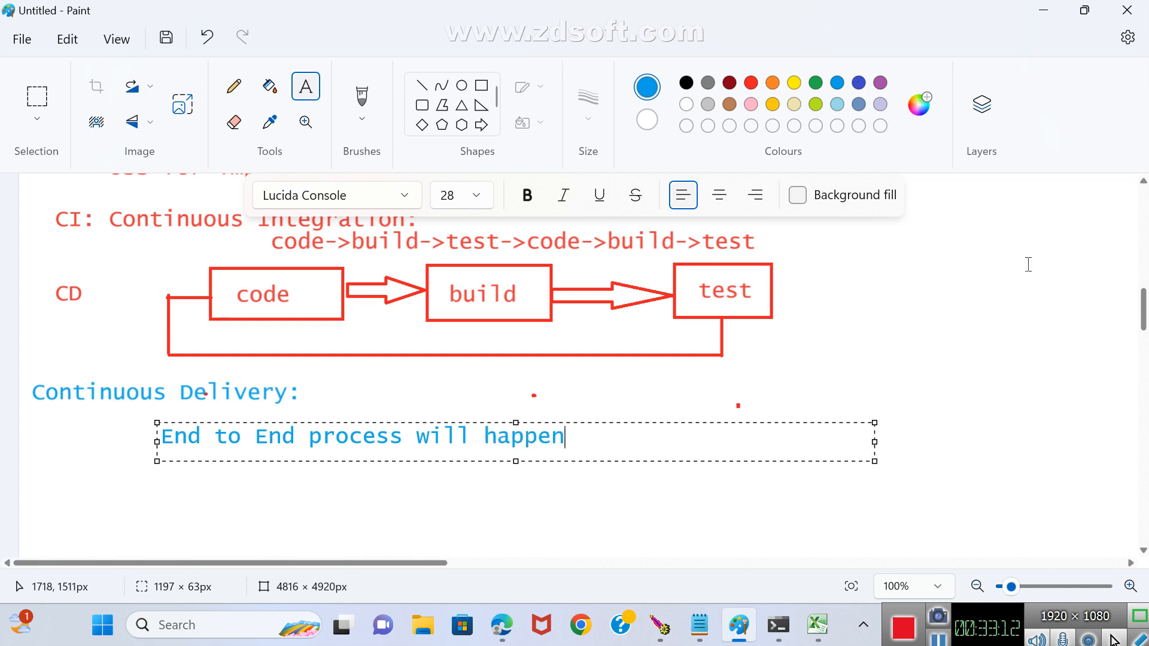
click(877, 315)
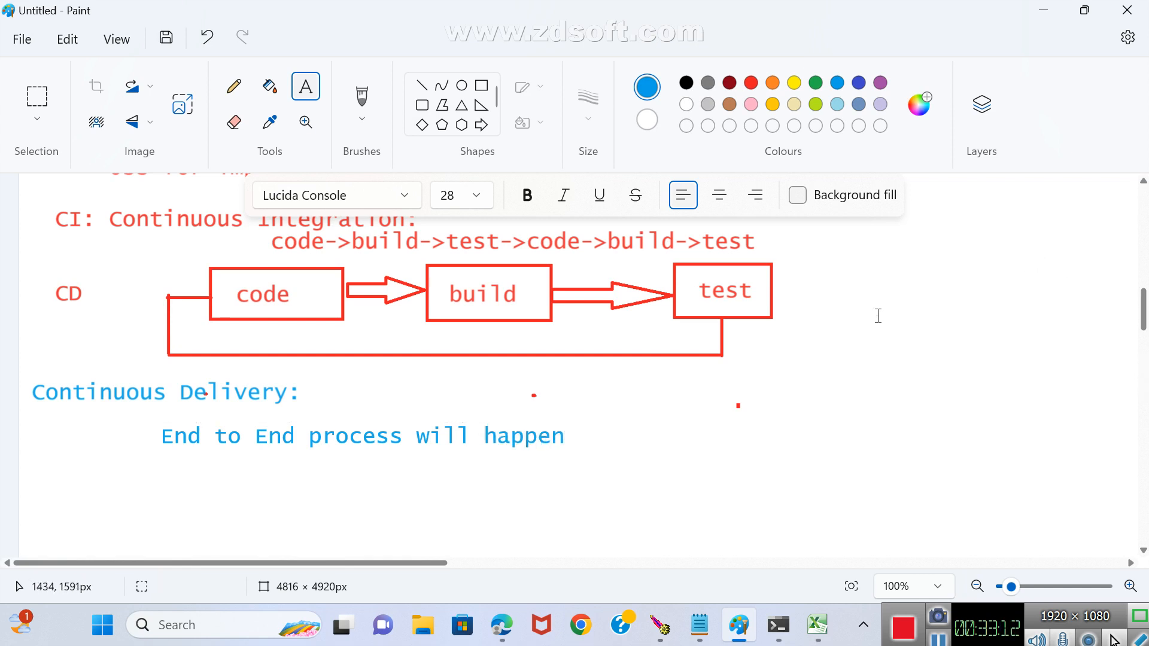
Draw a row of four red outlined rectangles under the End to End line, the first about 185 × 77 px, the last about 176 × 84 px.
click(751, 84)
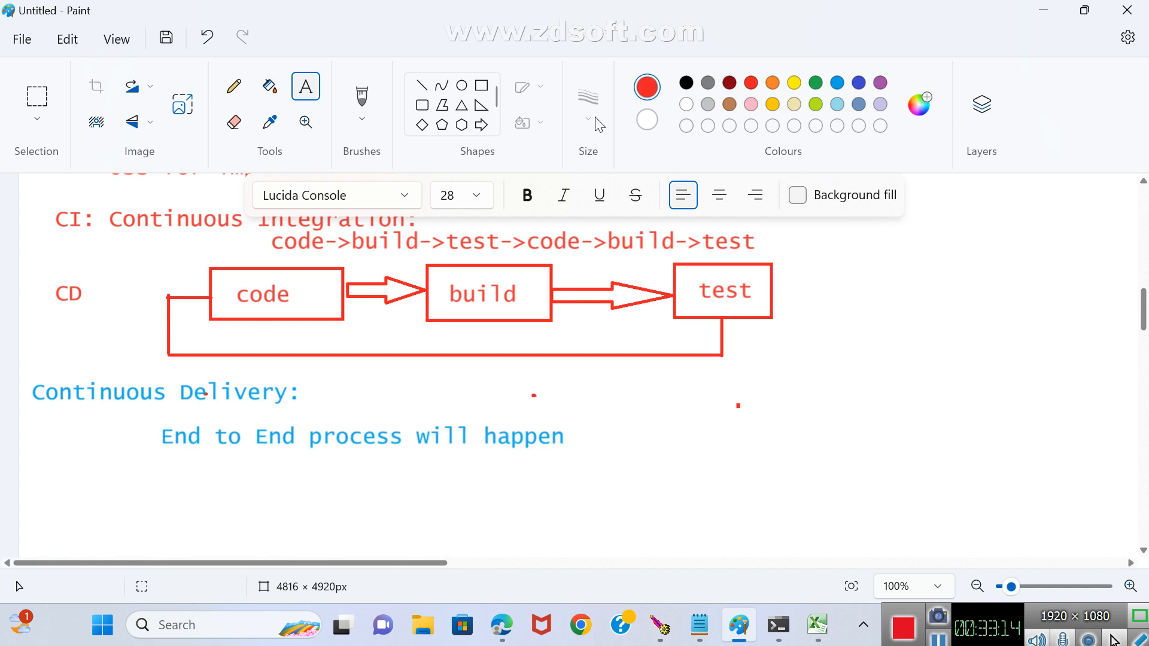
click(481, 85)
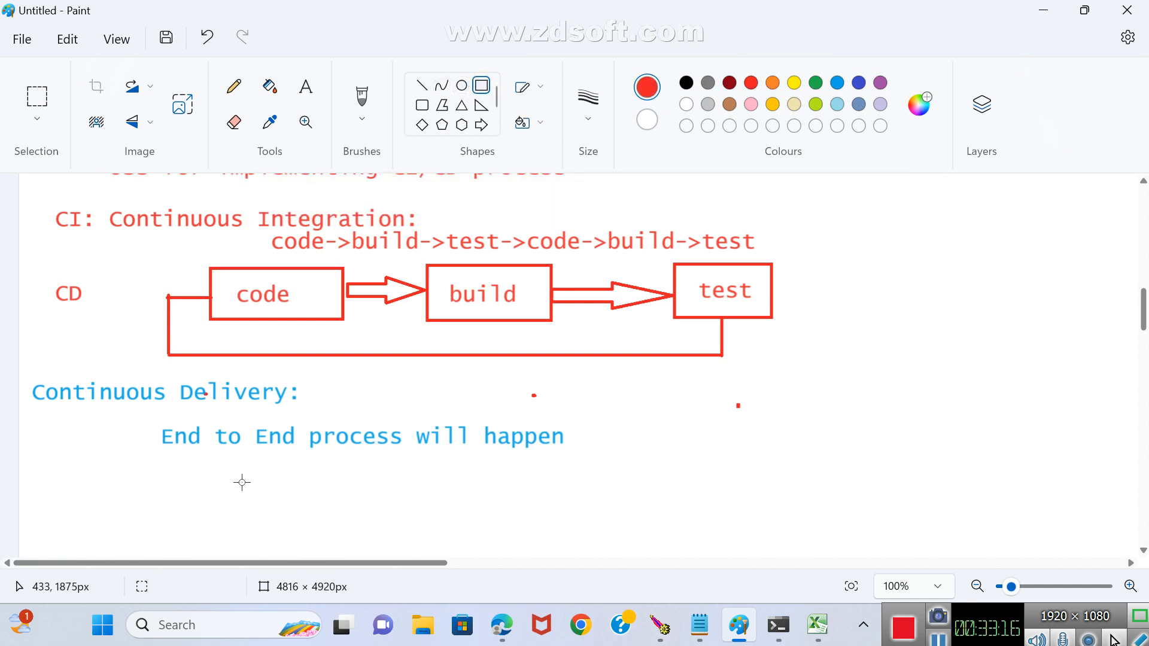
drag(161, 463, 271, 509)
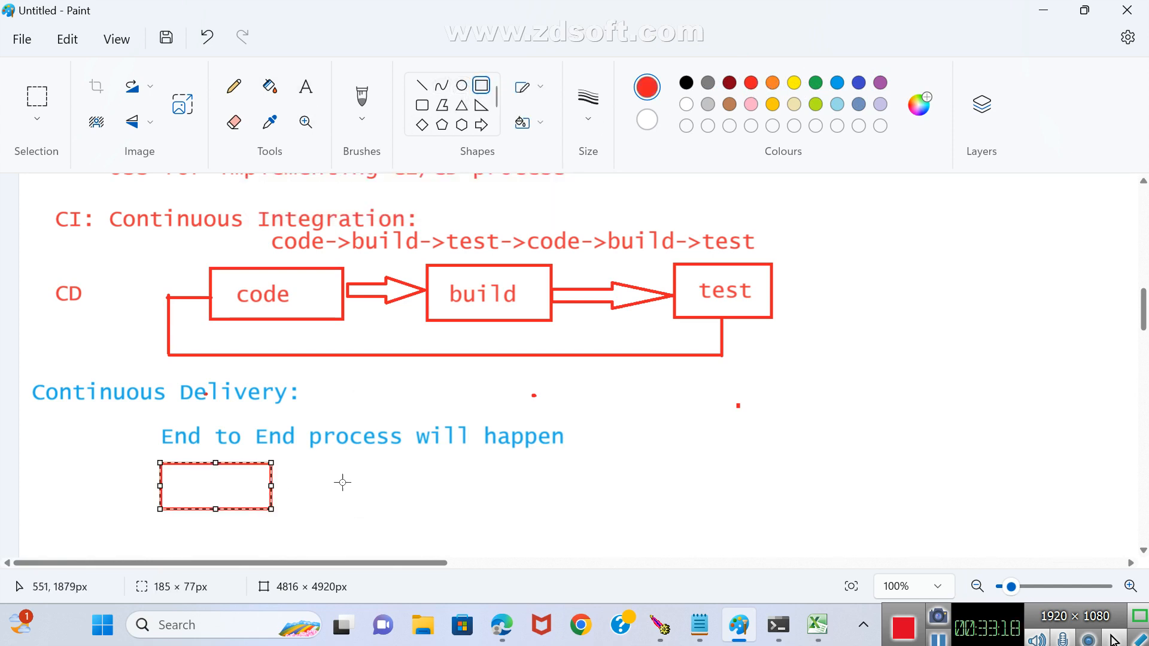
mouse_move(315, 461)
mouse_down()
mouse_move(379, 485)
mouse_move(406, 509)
mouse_up()
drag(454, 459, 542, 506)
click(636, 505)
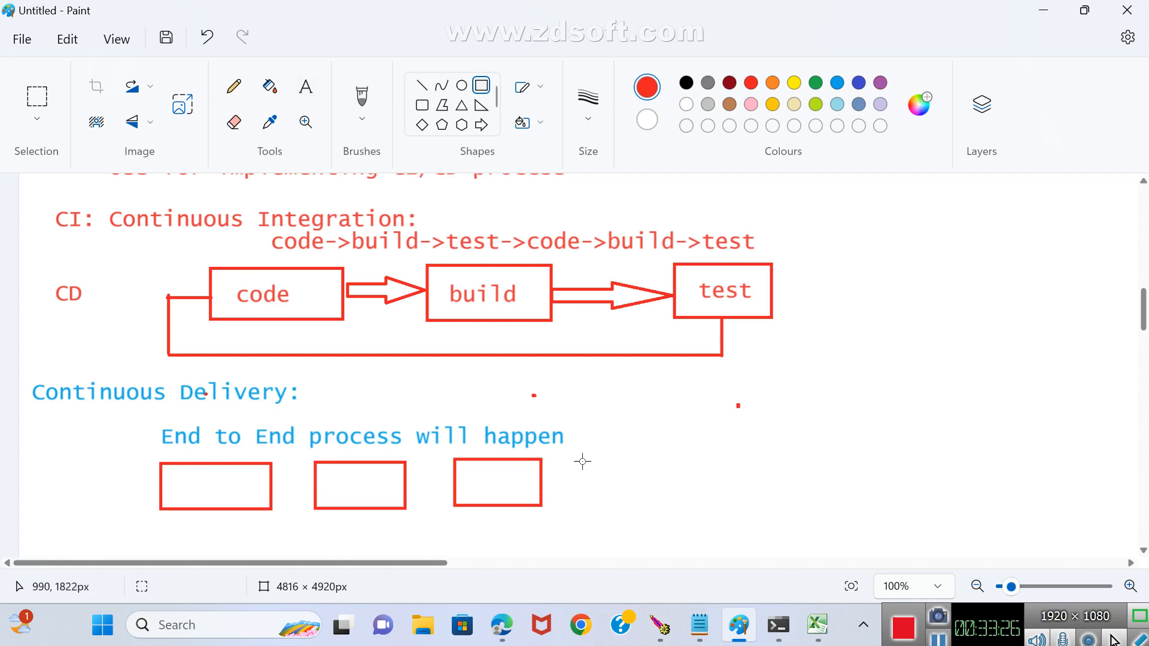
drag(582, 456, 688, 506)
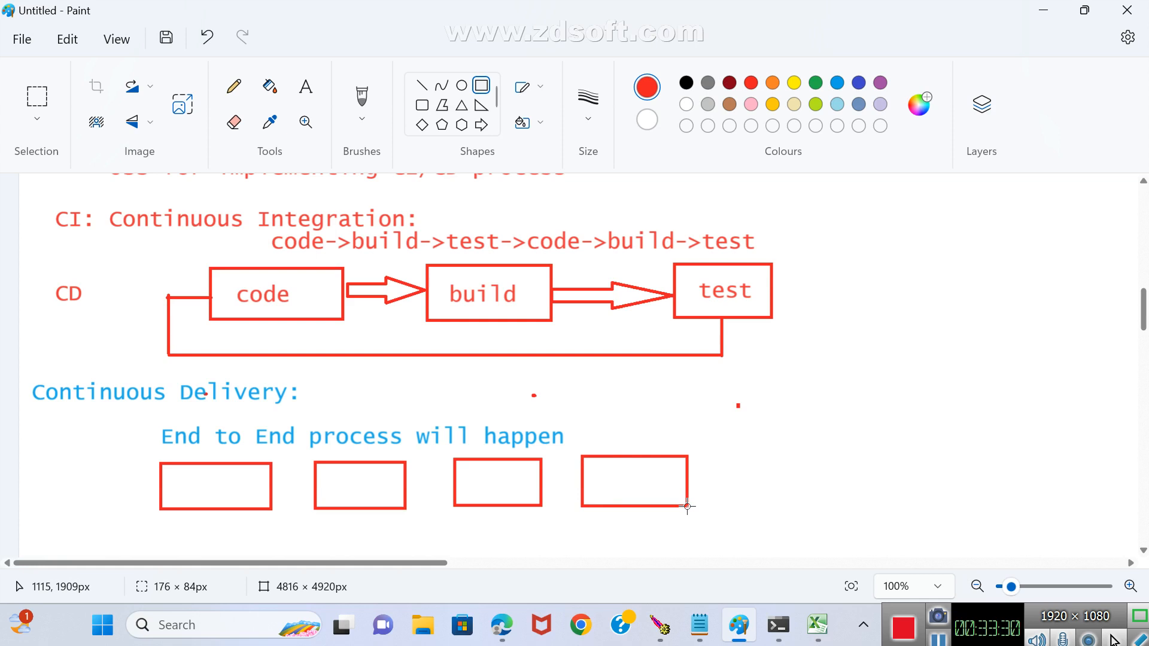
click(764, 482)
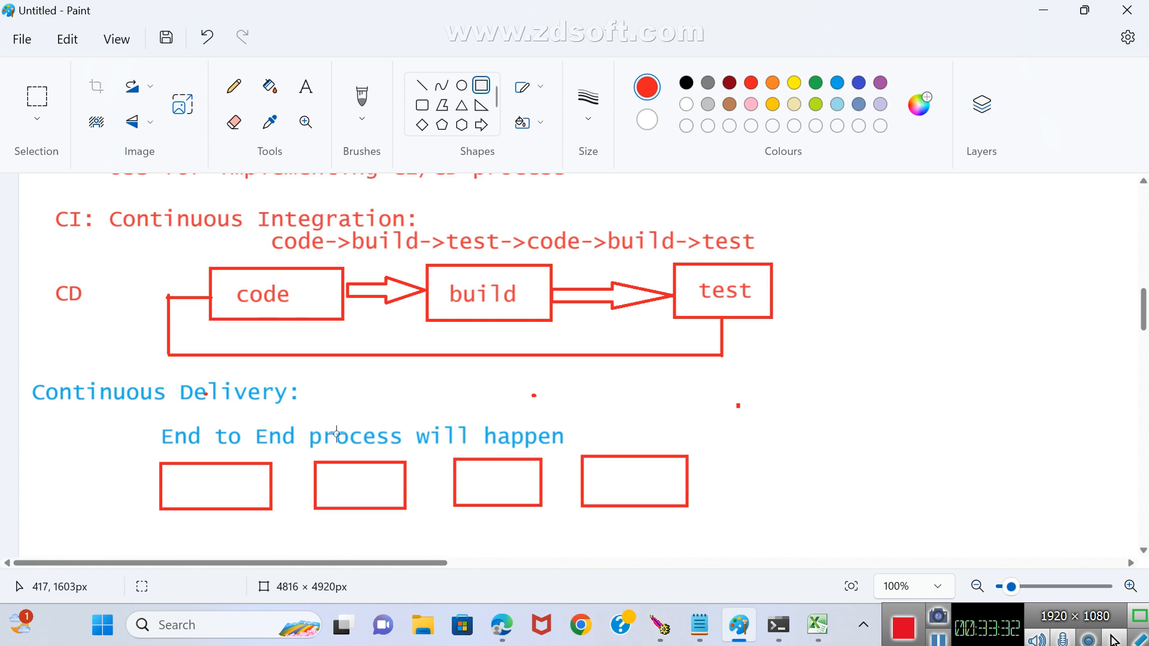
Label the first two rectangles of the Continuous Delivery row code and build in red text.
click(306, 87)
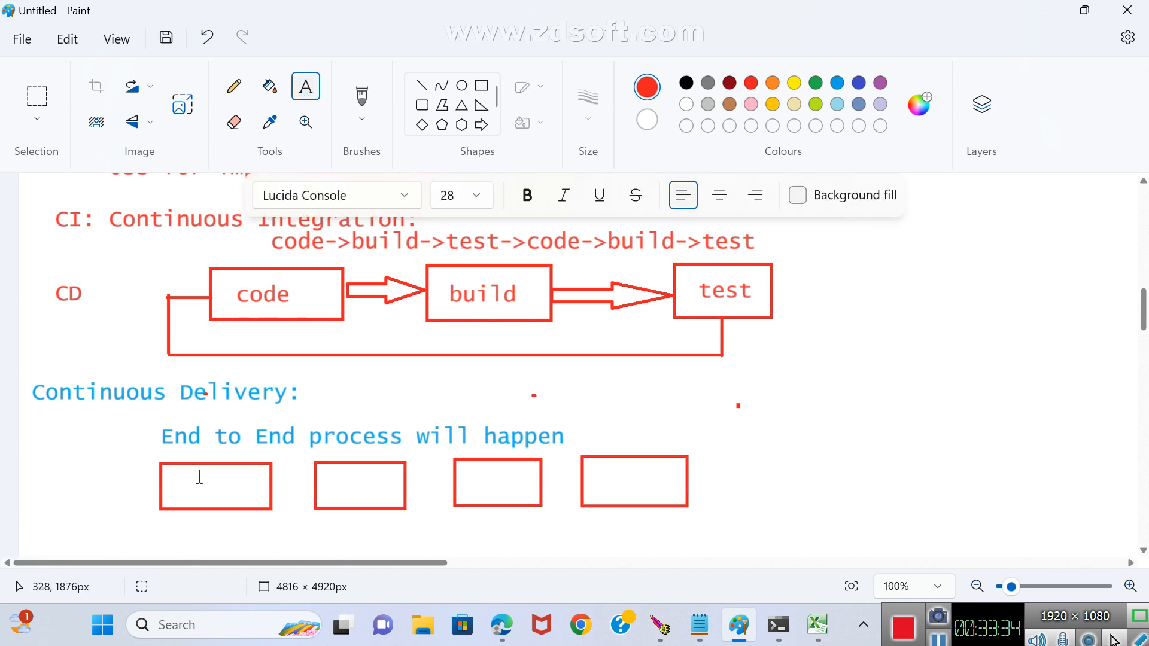
drag(175, 471, 255, 494)
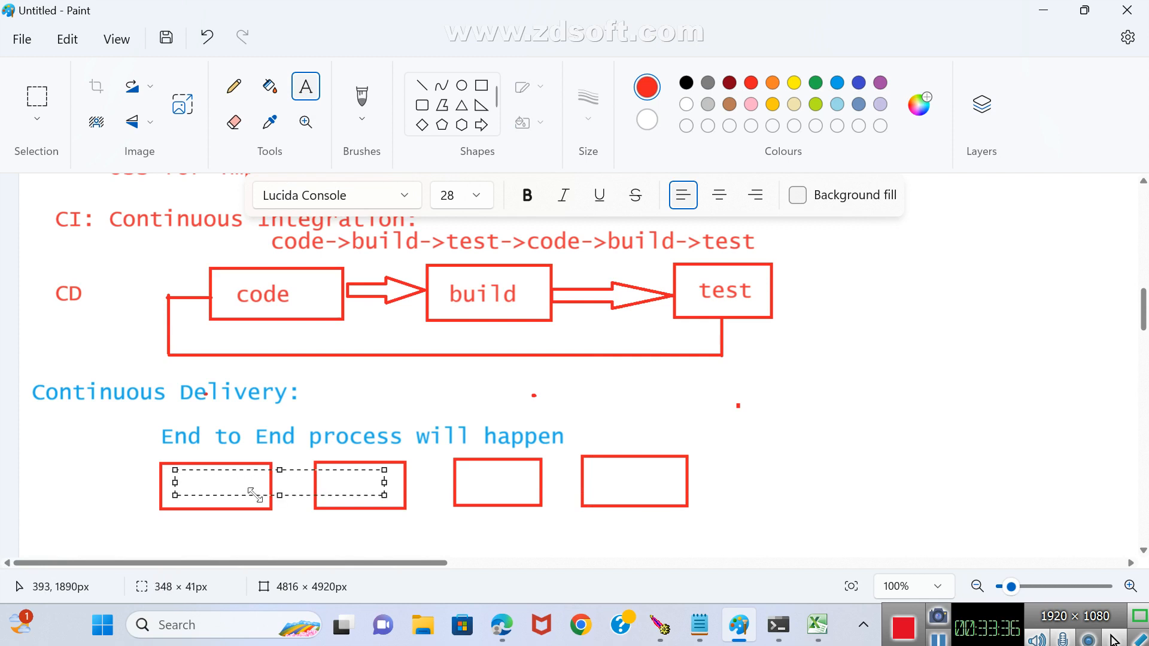
text(code)
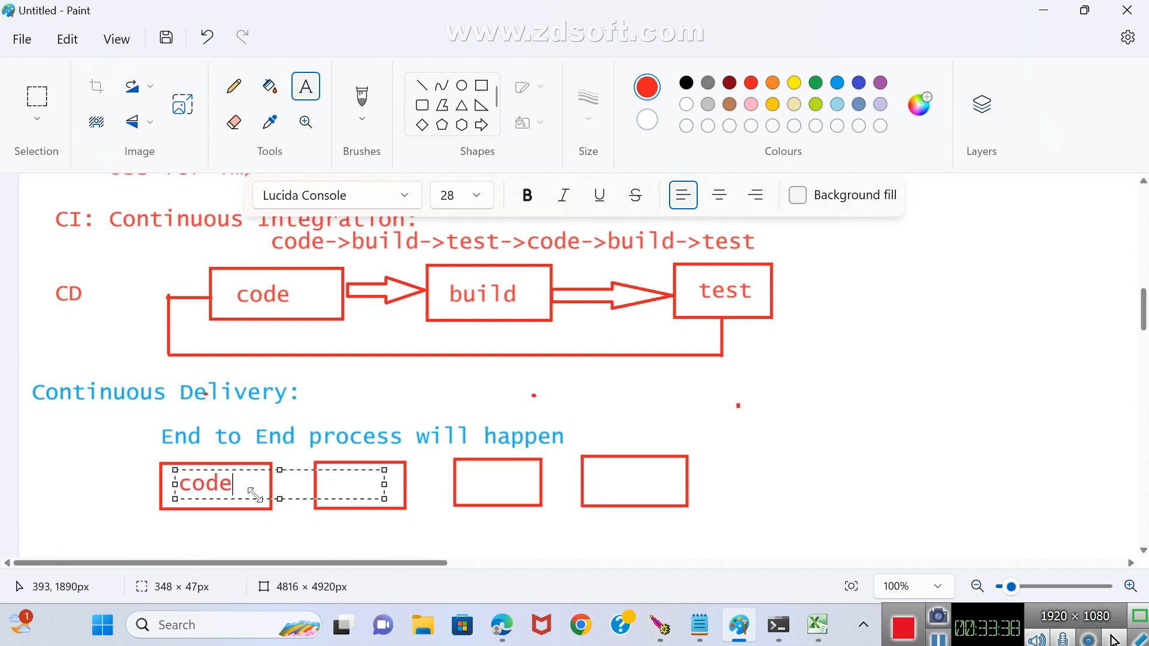
click(295, 537)
drag(325, 480, 369, 499)
text(build)
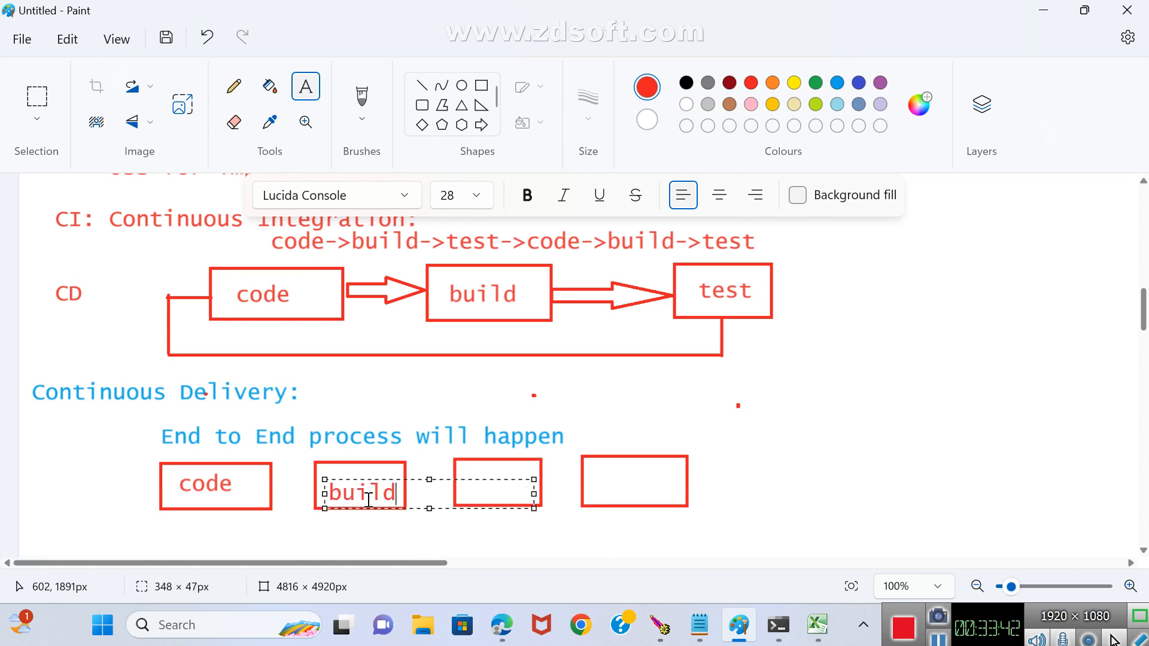
Label the third and fourth rectangles of the Continuous Delivery row test and staging.
click(464, 458)
drag(460, 471, 512, 486)
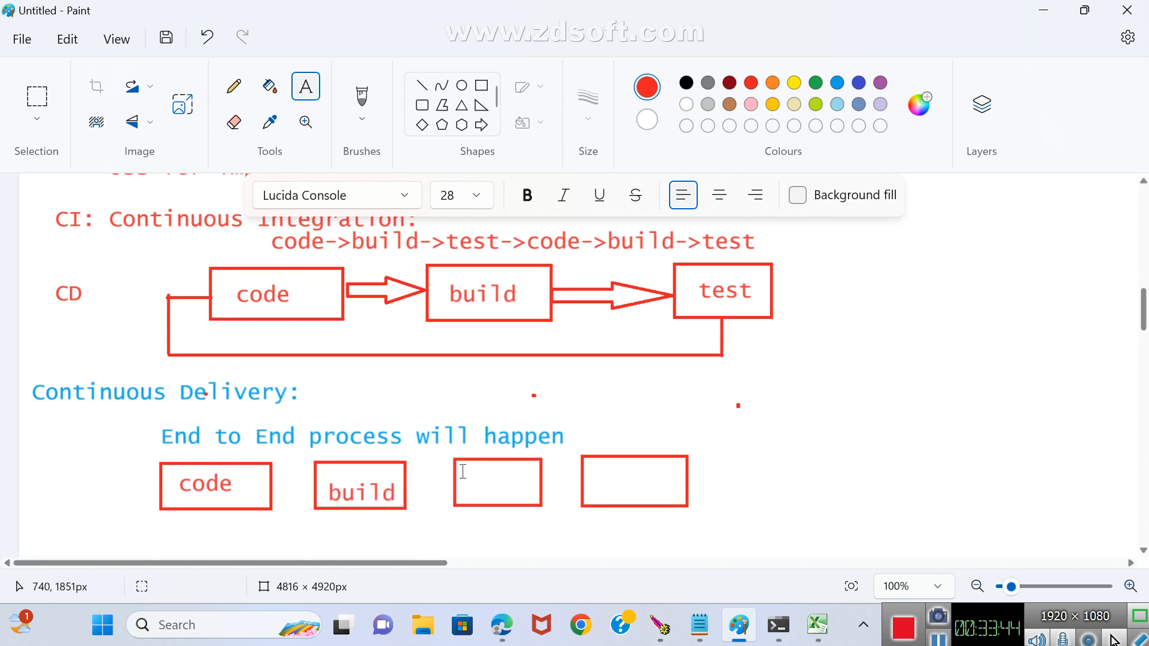
text(test)
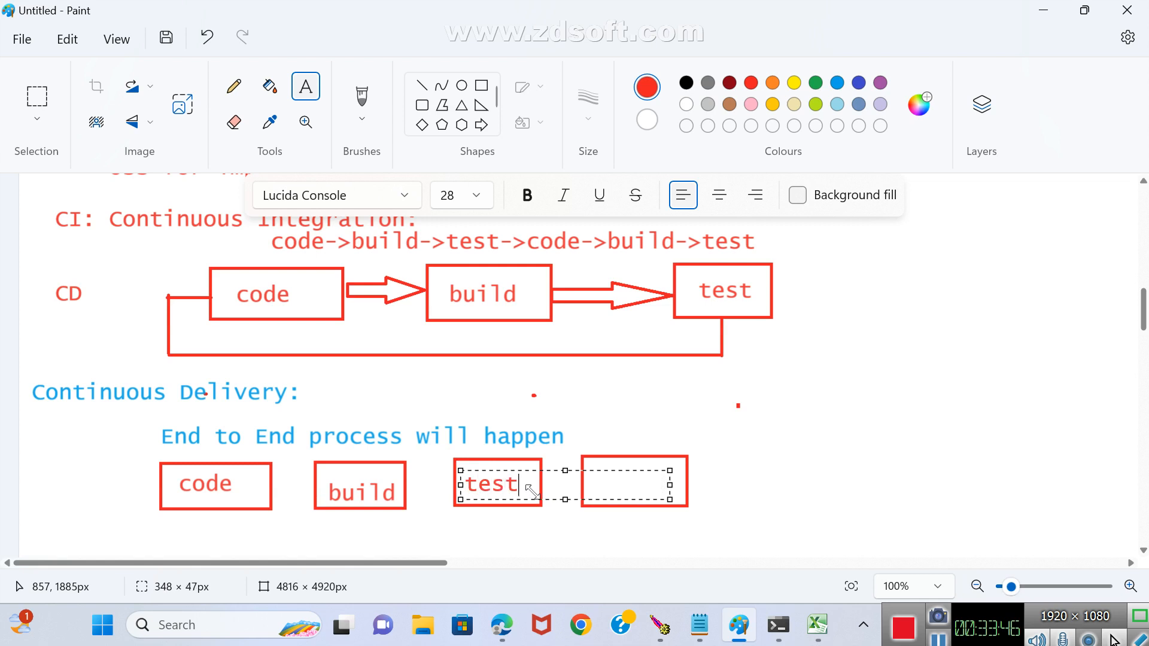
click(689, 513)
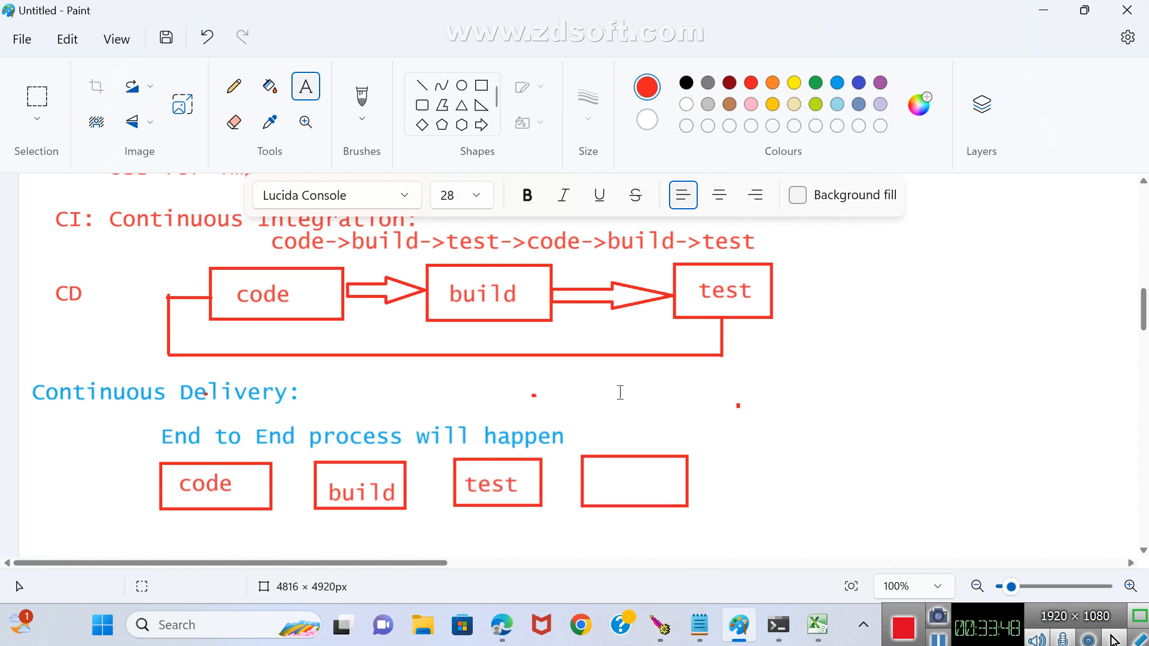
drag(605, 468, 671, 500)
text(s)
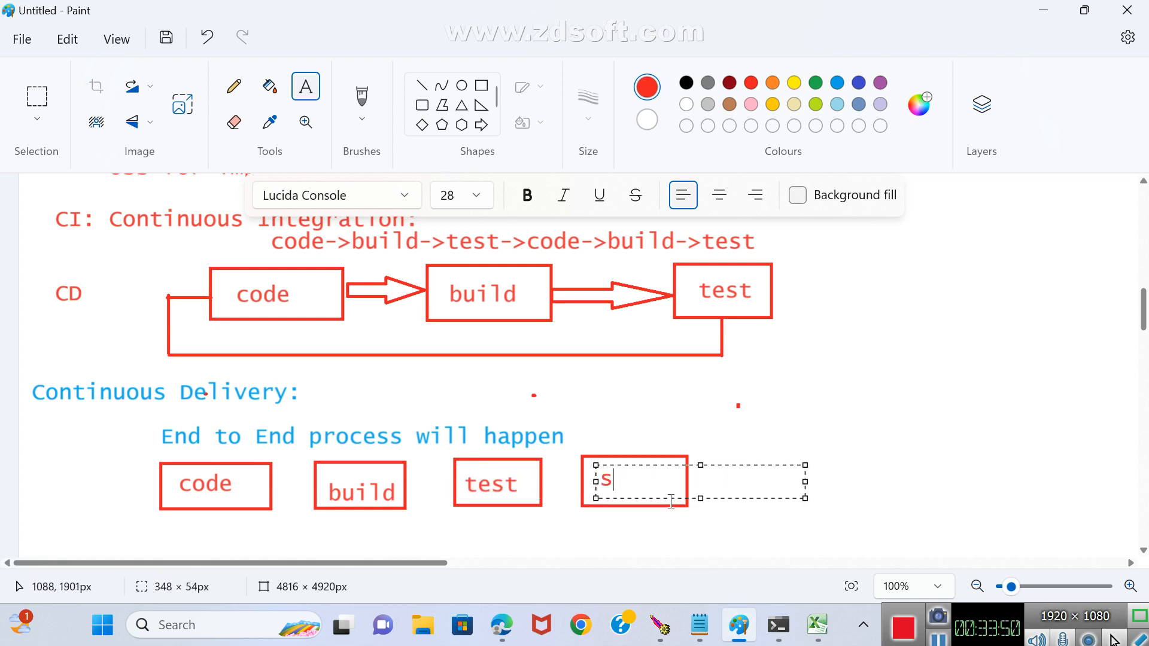
text(taging)
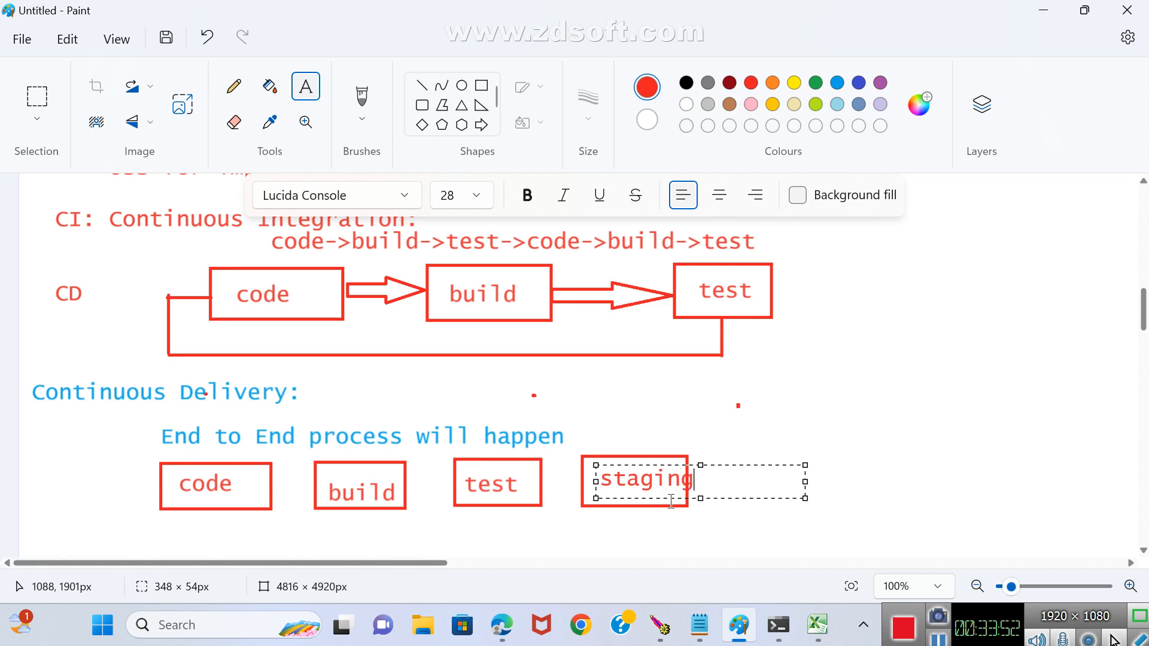
click(643, 527)
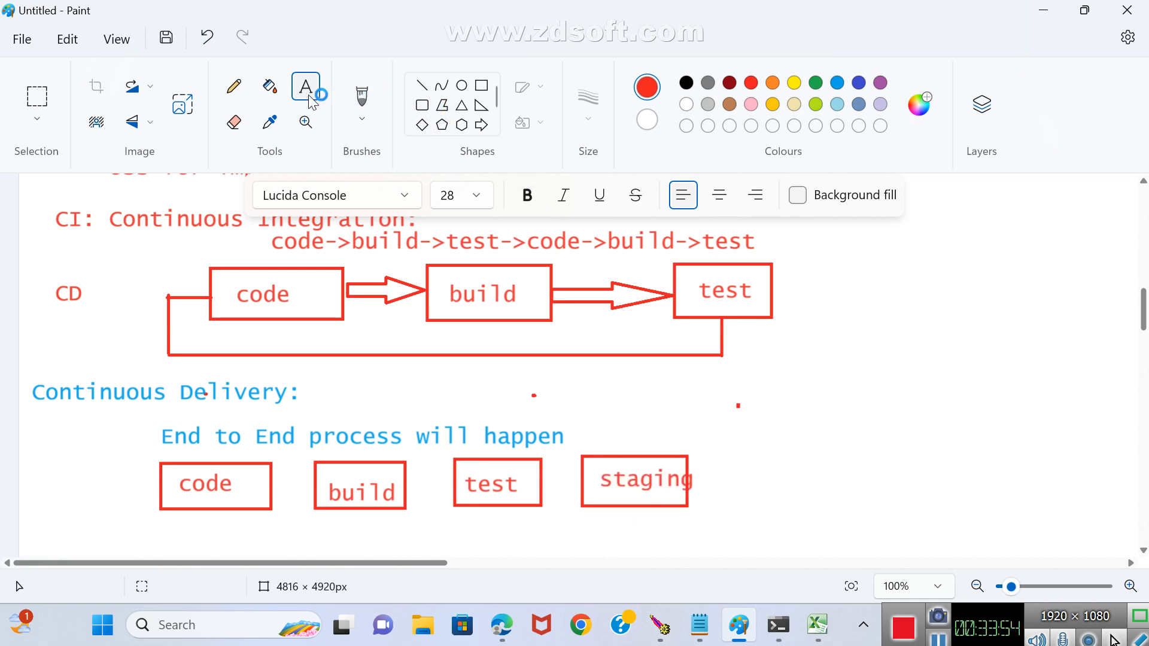
Add the red text "or" and "Pre-Production" on two lines directly beneath the staging label.
drag(611, 492, 645, 496)
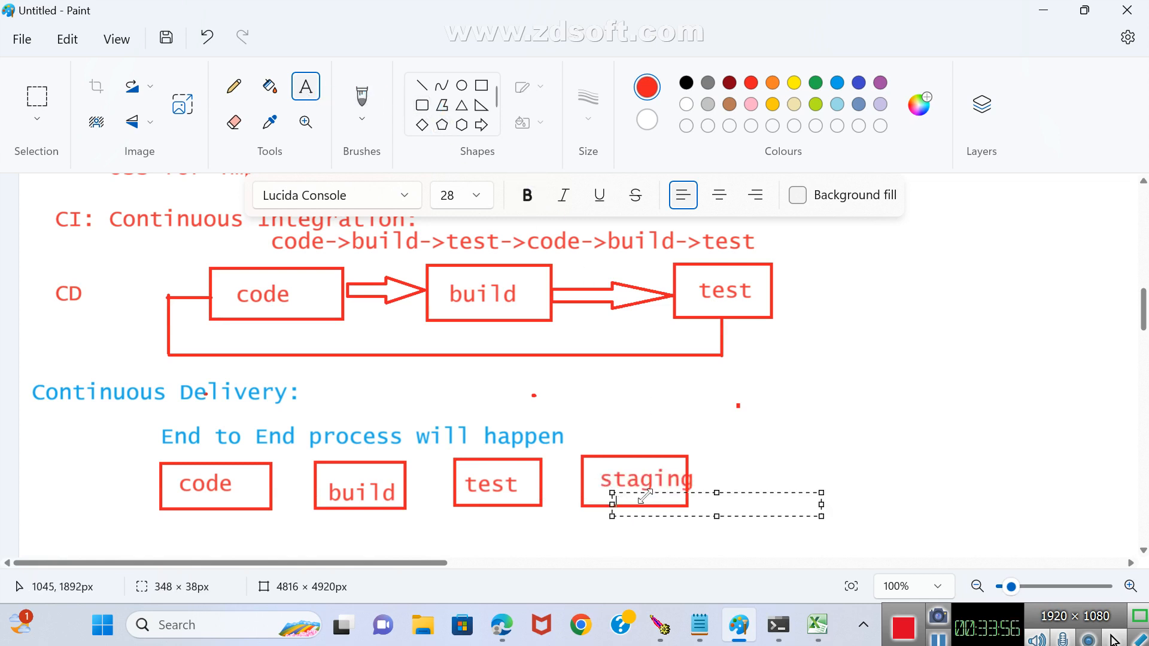
text(or)
key(Return)
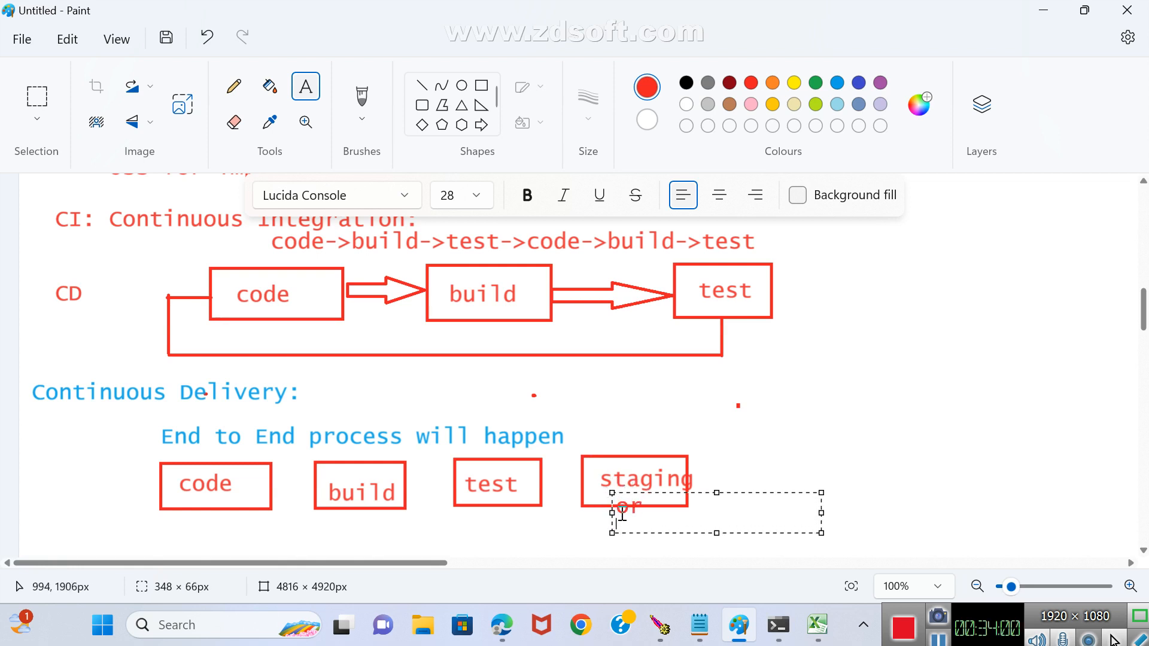
drag(612, 512, 589, 513)
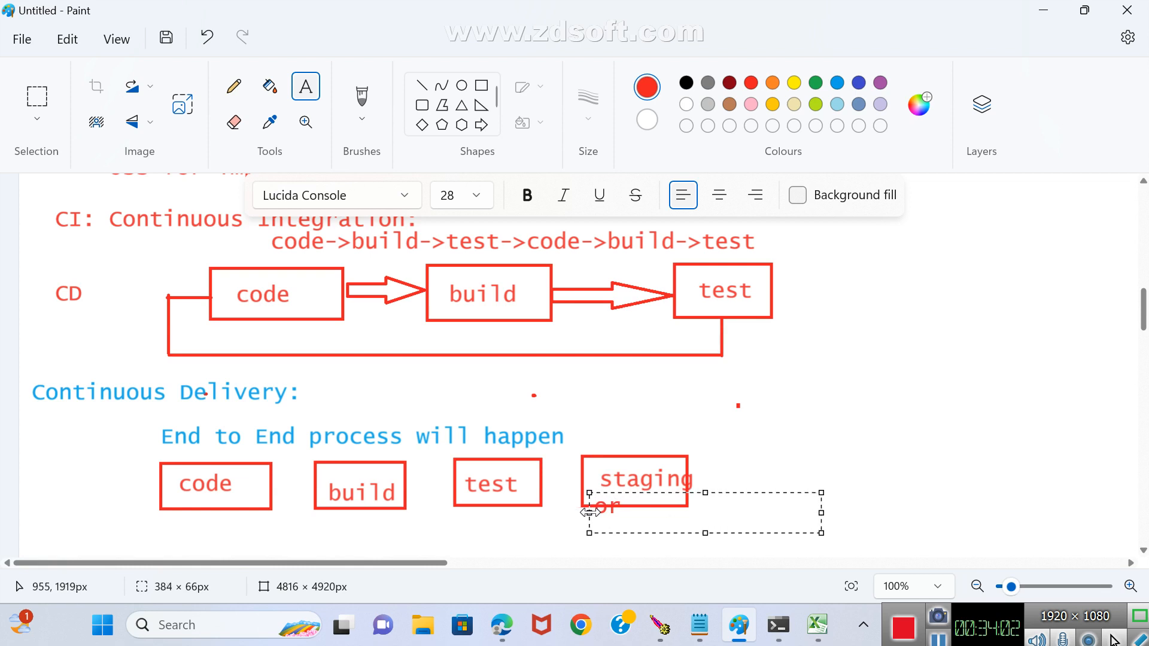
text(Pre)
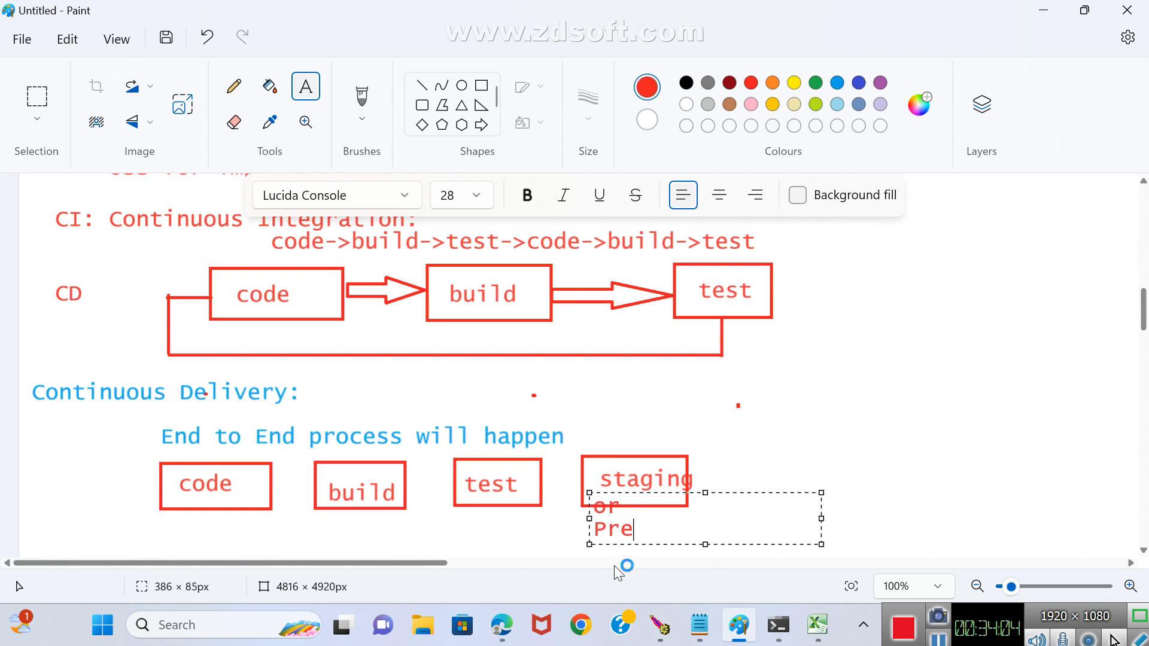
text(-Production)
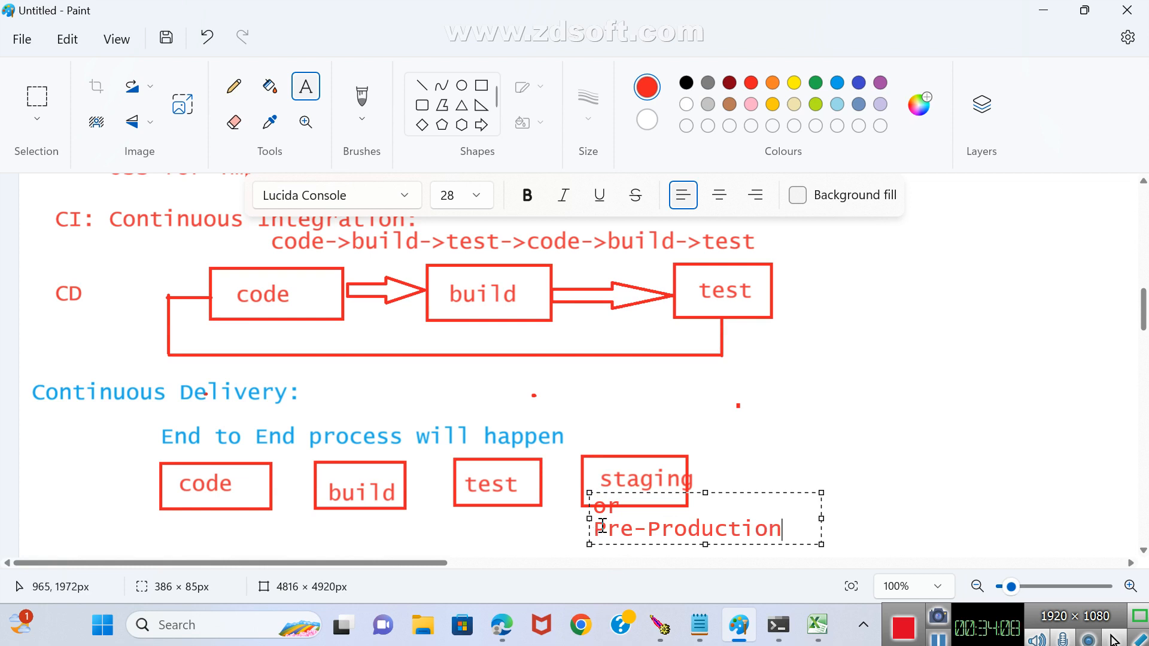
key(Escape)
Draw a fifth red rectangle after staging in the Continuous Delivery row and label it Prod.
click(481, 85)
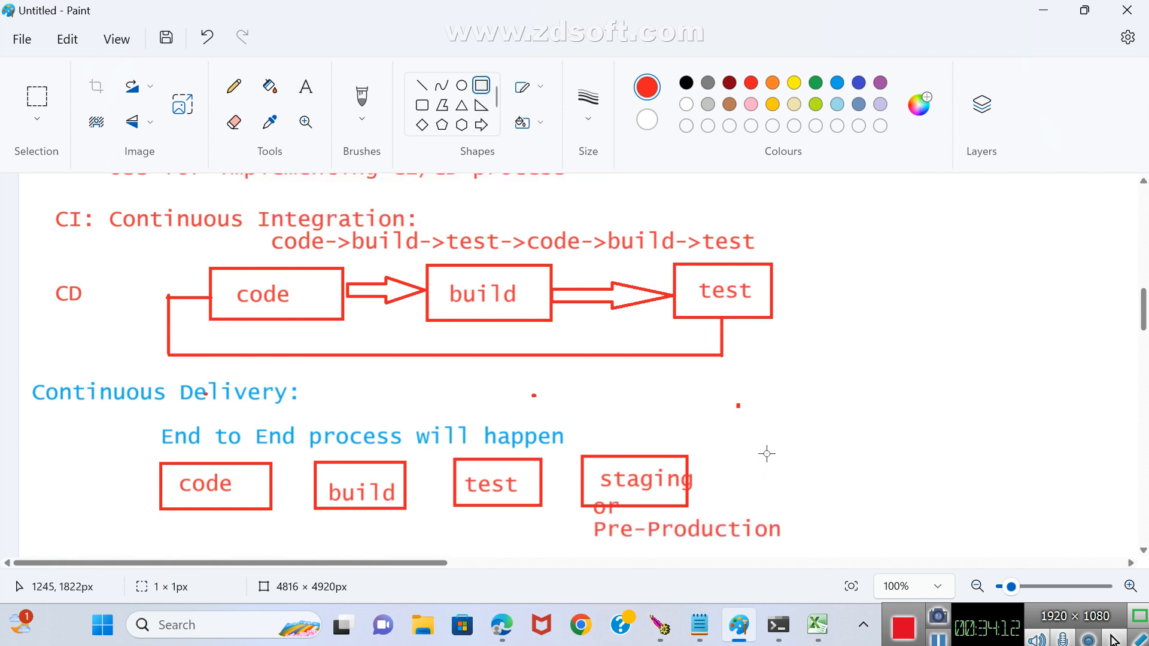
drag(766, 453, 889, 503)
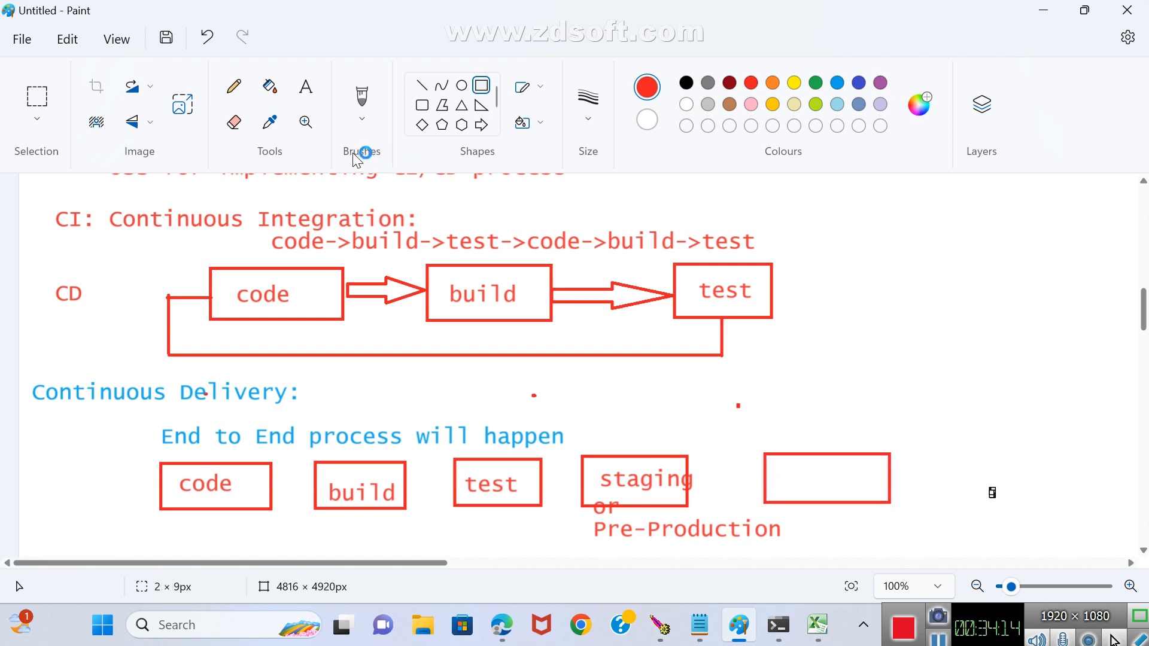
click(305, 87)
drag(776, 468, 865, 488)
text(Pro)
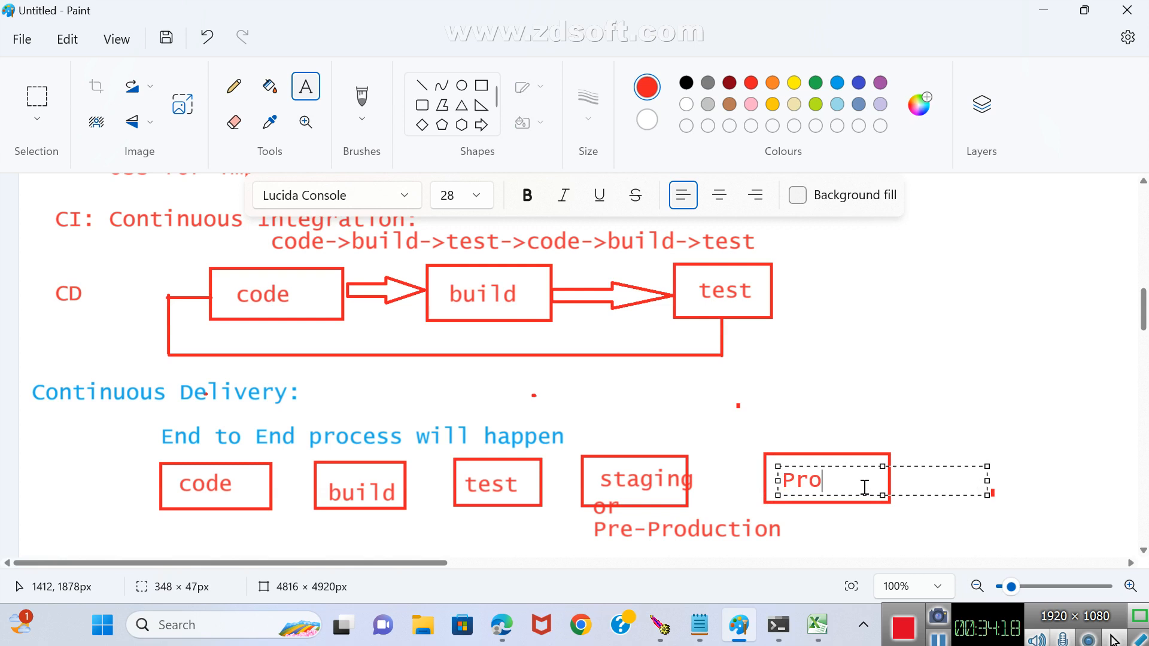
text(d)
click(850, 371)
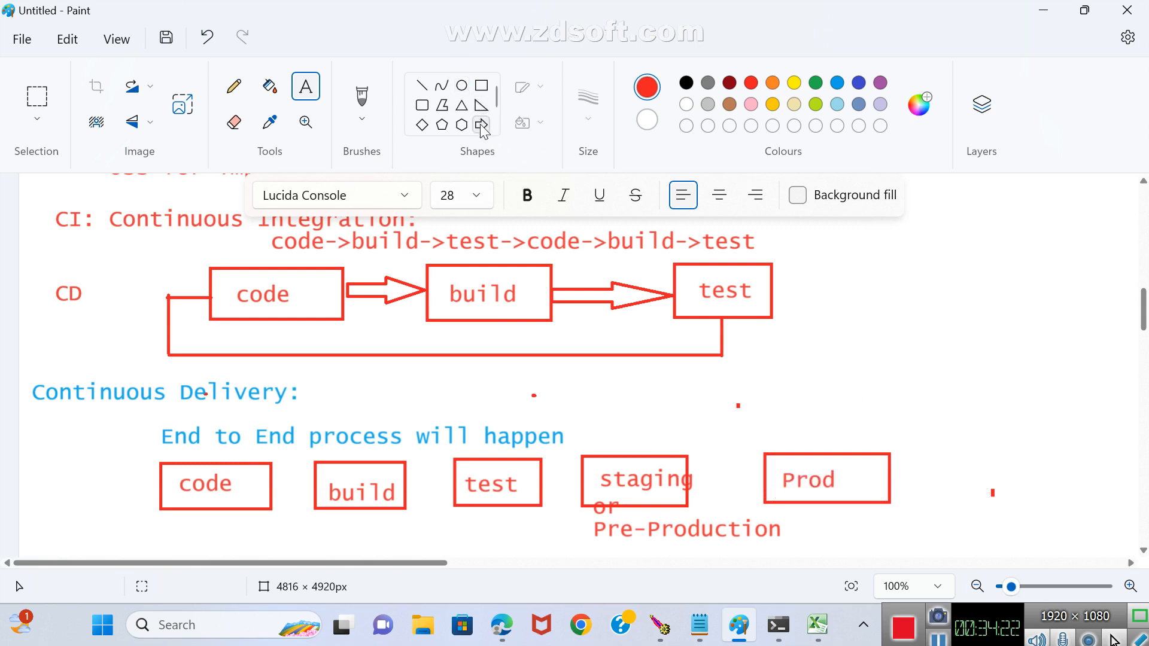
Link the code, build, test, staging and Prod boxes with four red right-pointing block arrows, the build-to-test one about 82 × 26 px.
click(482, 126)
drag(271, 473, 322, 496)
drag(404, 477, 454, 493)
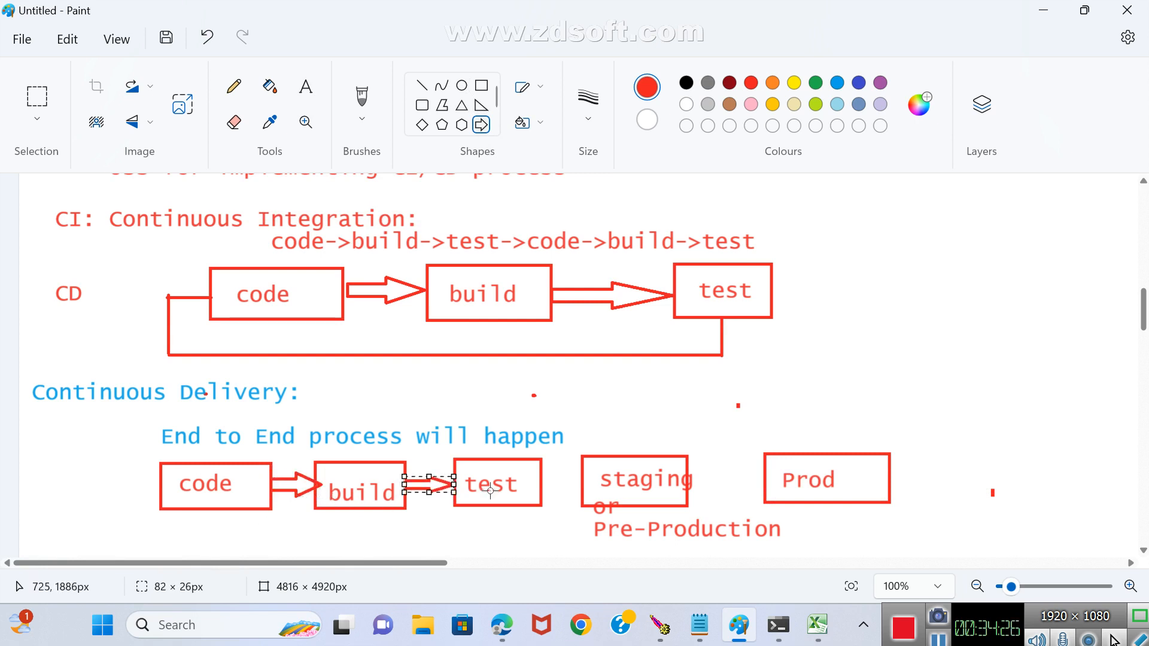
drag(541, 472, 580, 494)
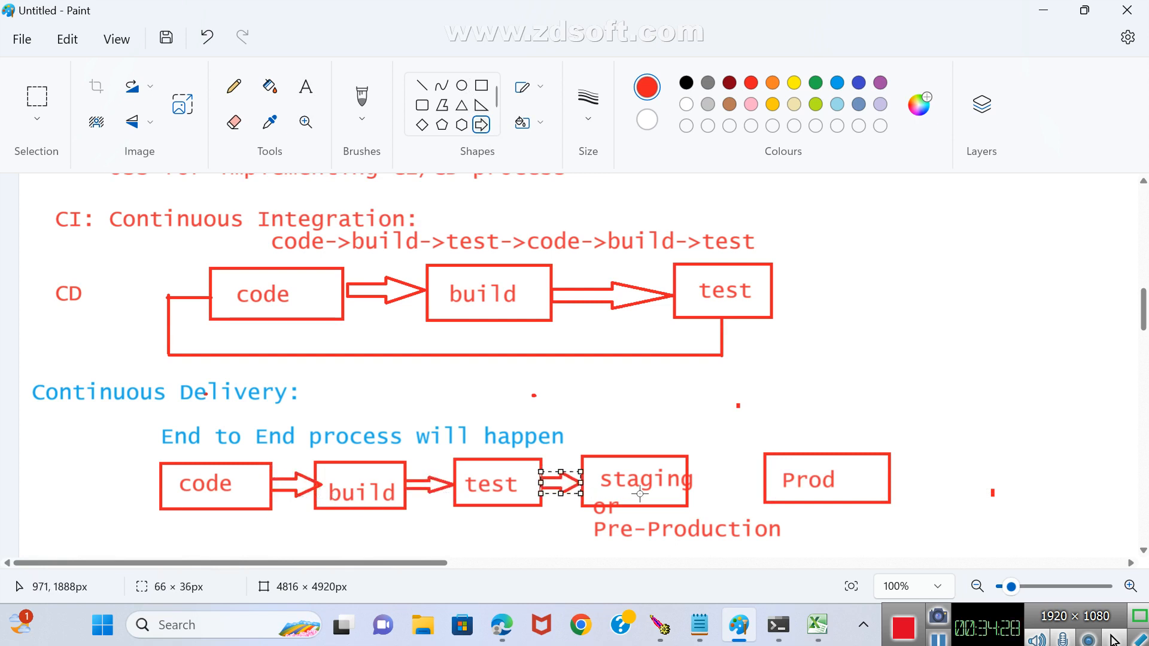
drag(686, 471, 763, 495)
click(808, 540)
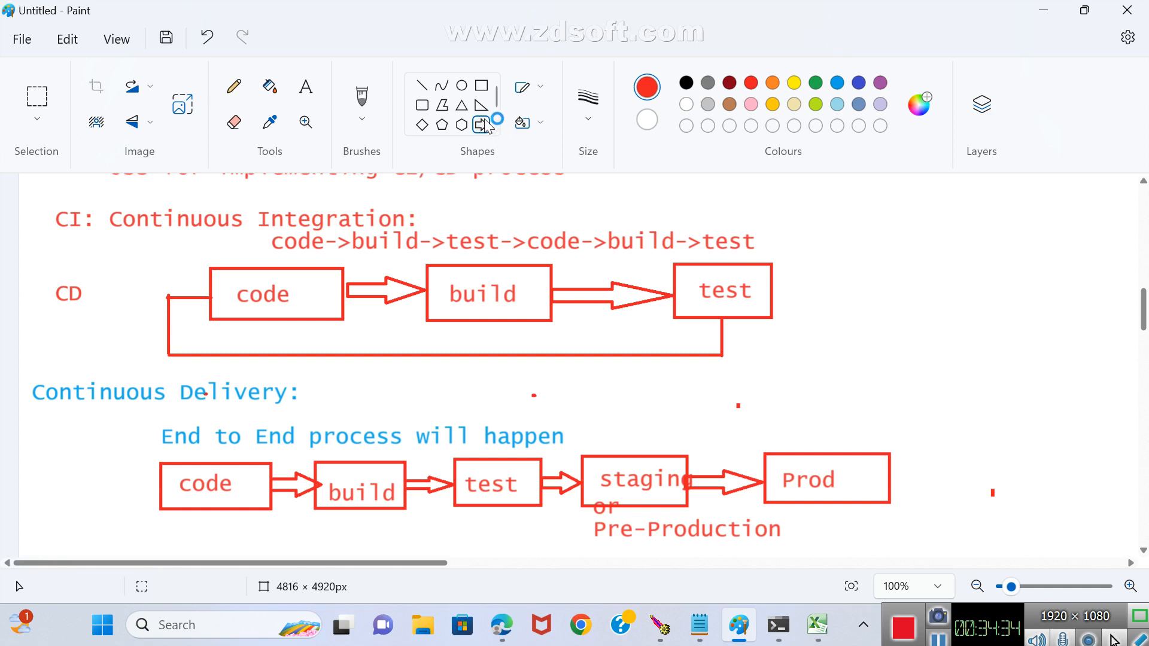
Draw a red return path of straight lines from the Prod box, beneath the Continuous Delivery row and back up to the code box.
click(422, 85)
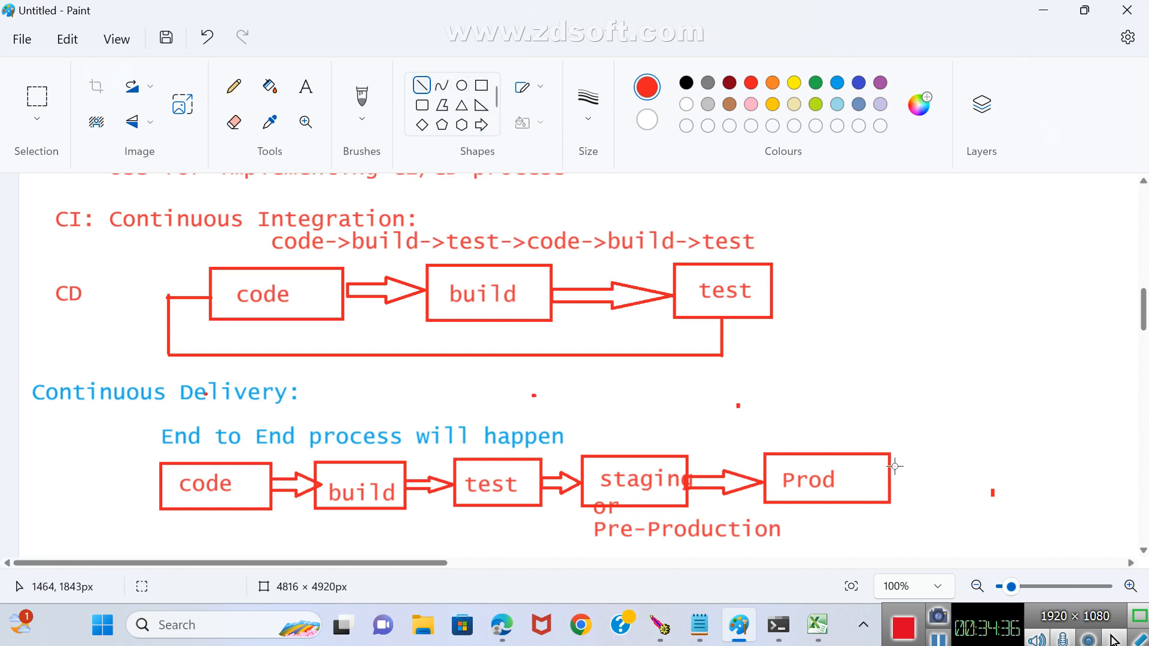
drag(892, 472, 122, 535)
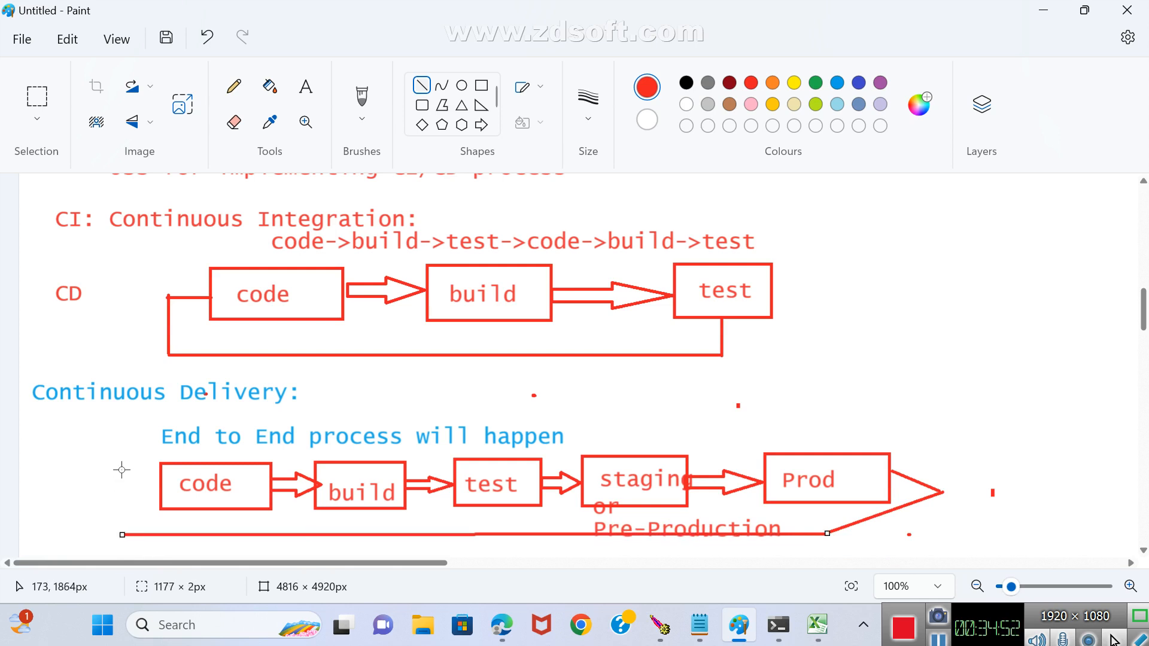
click(121, 470)
drag(159, 482, 128, 534)
click(126, 474)
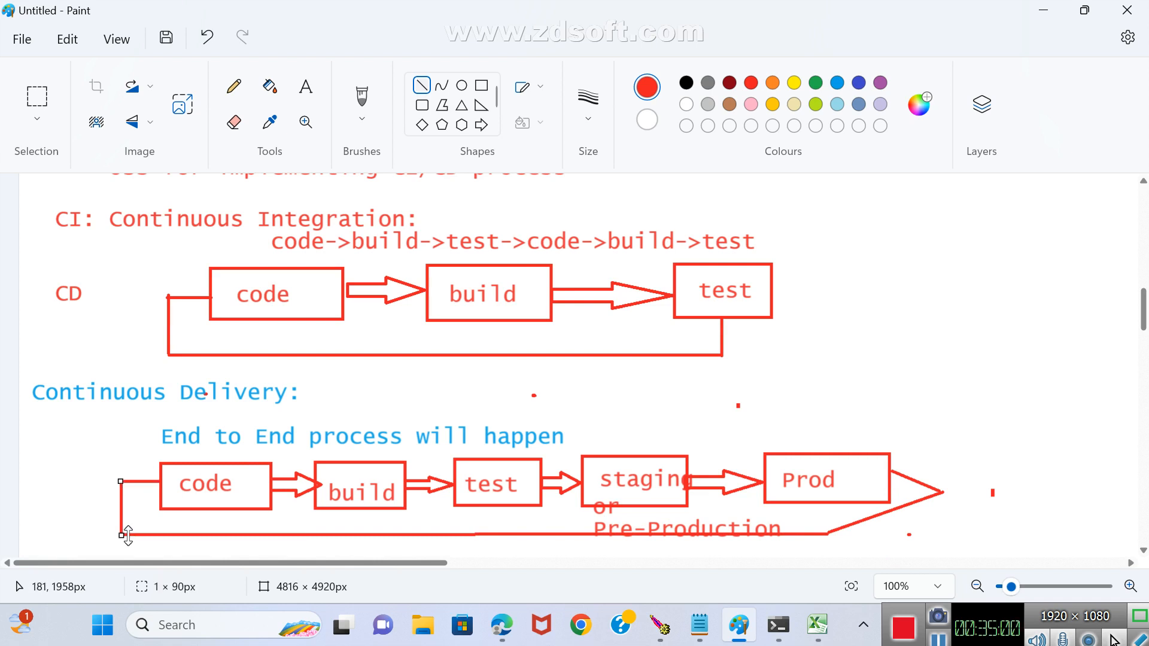
Add short vertical red lines joining the test, build, code and staging boxes to the return line beneath them.
drag(492, 505, 493, 523)
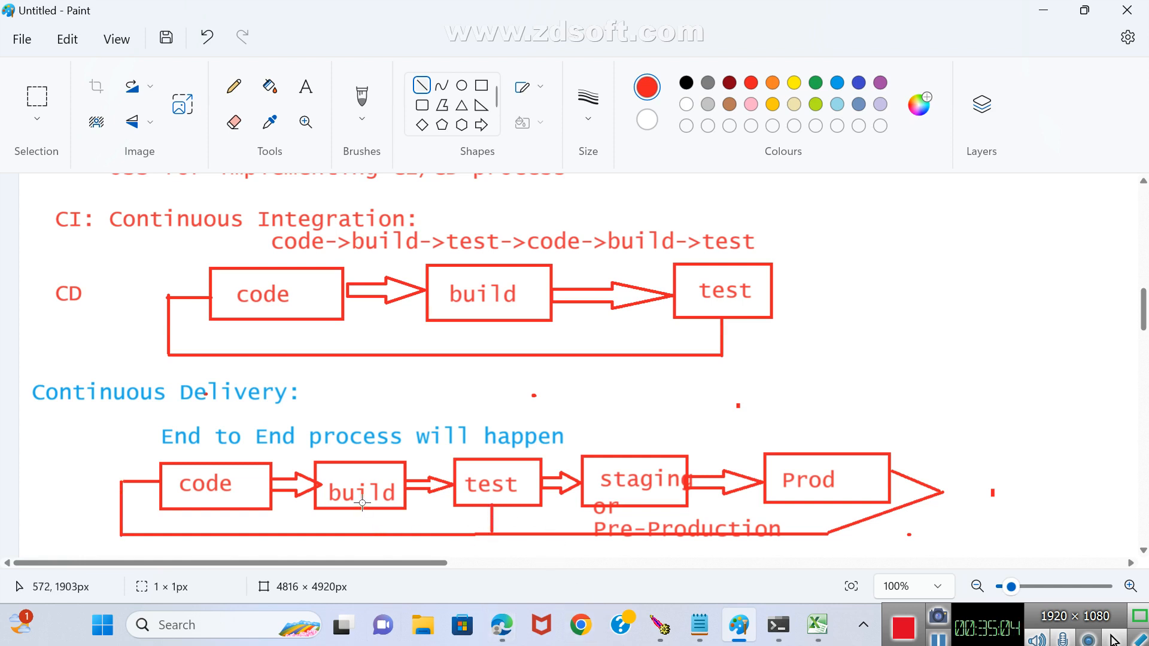
drag(362, 504, 362, 525)
drag(230, 509, 234, 532)
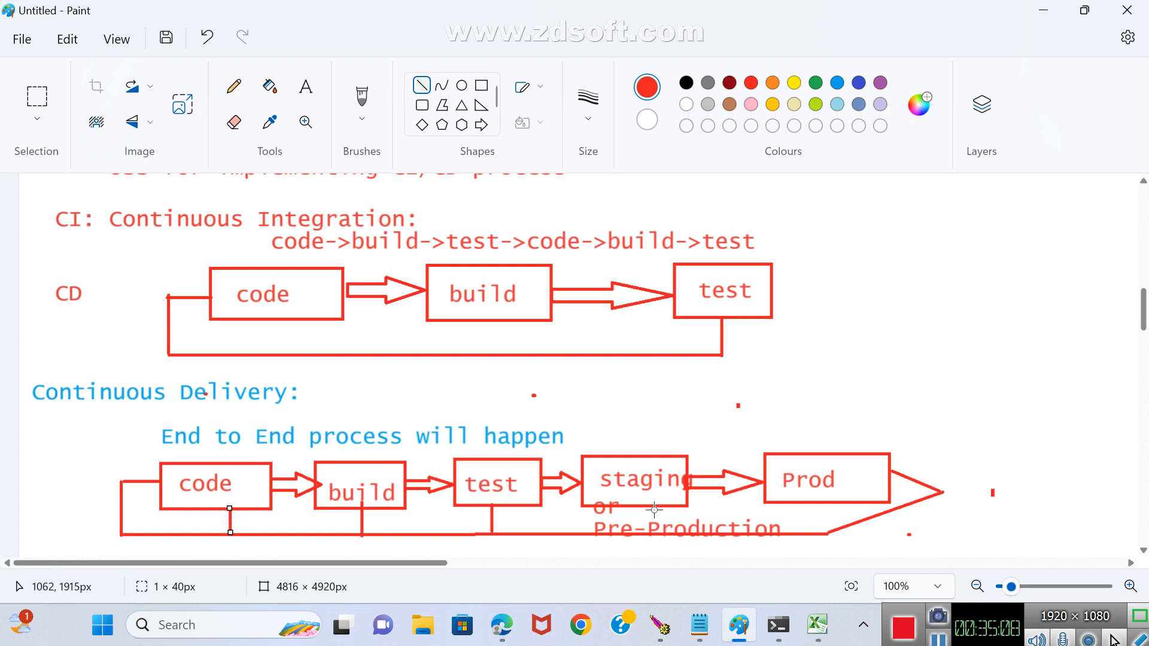
drag(646, 504, 646, 529)
Draw a red oval about 85 × 64 px below the start of the pipeline and connect it to the code box with a straight line.
scroll(230, 331, down, 2)
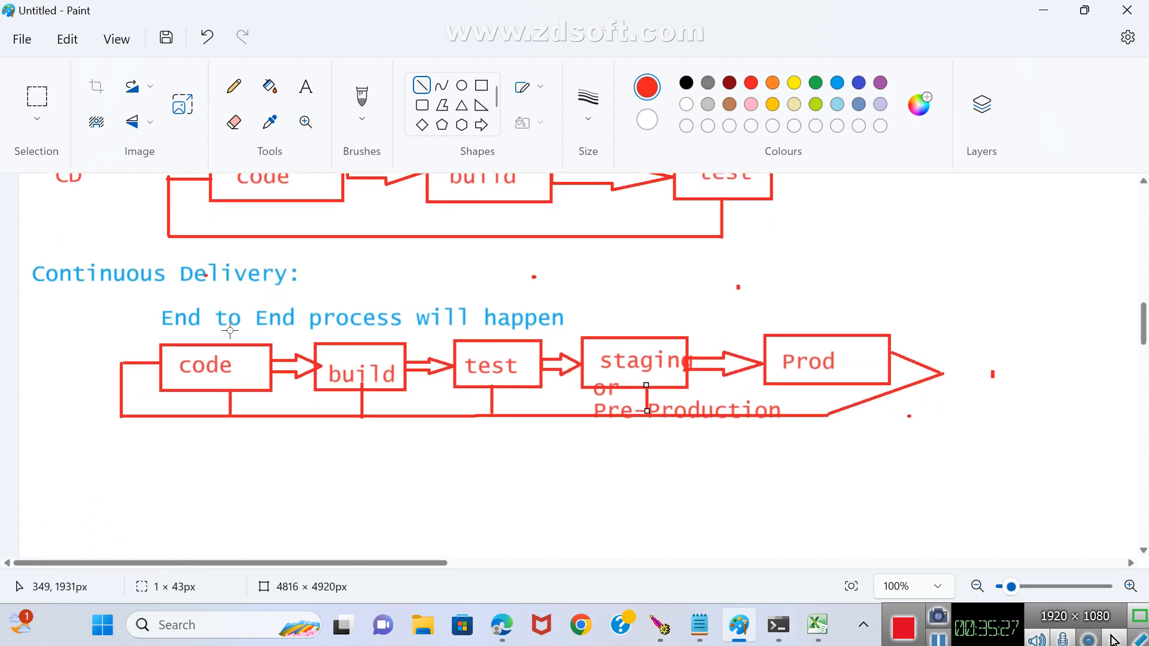
click(461, 85)
drag(58, 498, 108, 537)
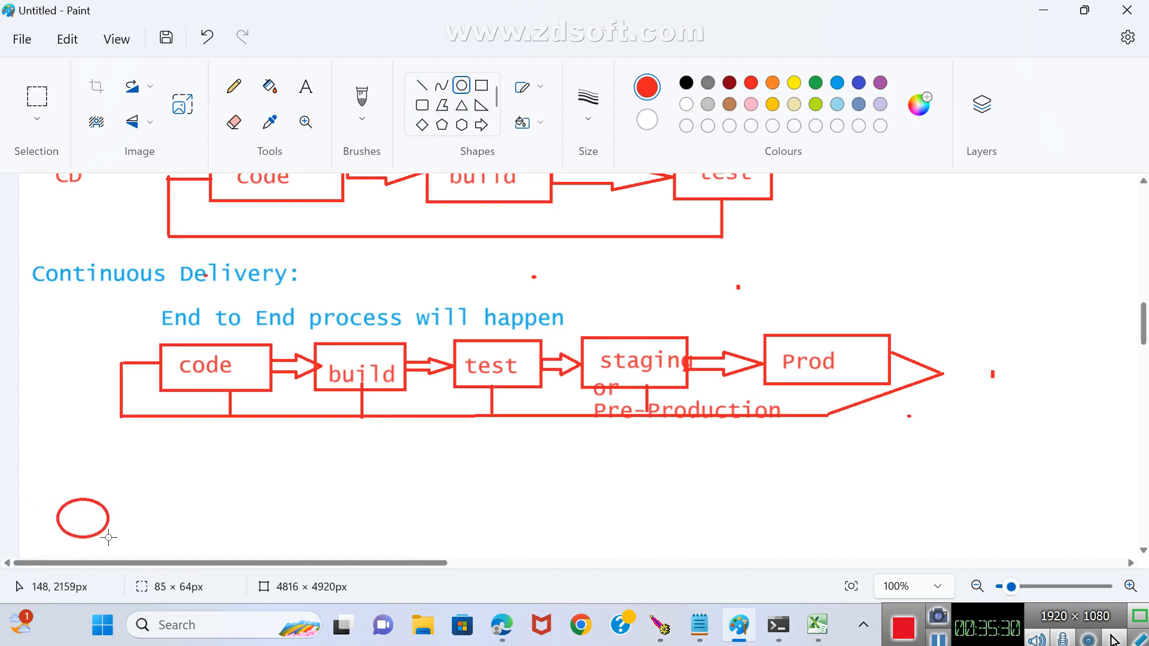
click(193, 524)
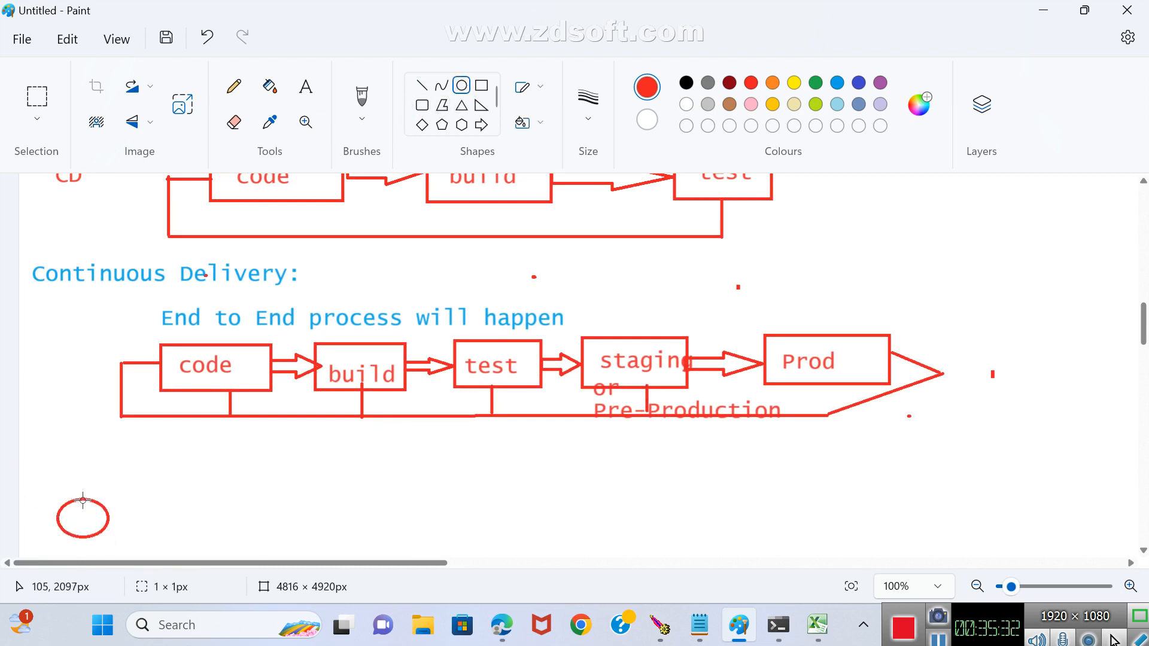
mouse_move(83, 500)
mouse_down()
mouse_move(151, 465)
mouse_move(91, 497)
mouse_up()
click(421, 85)
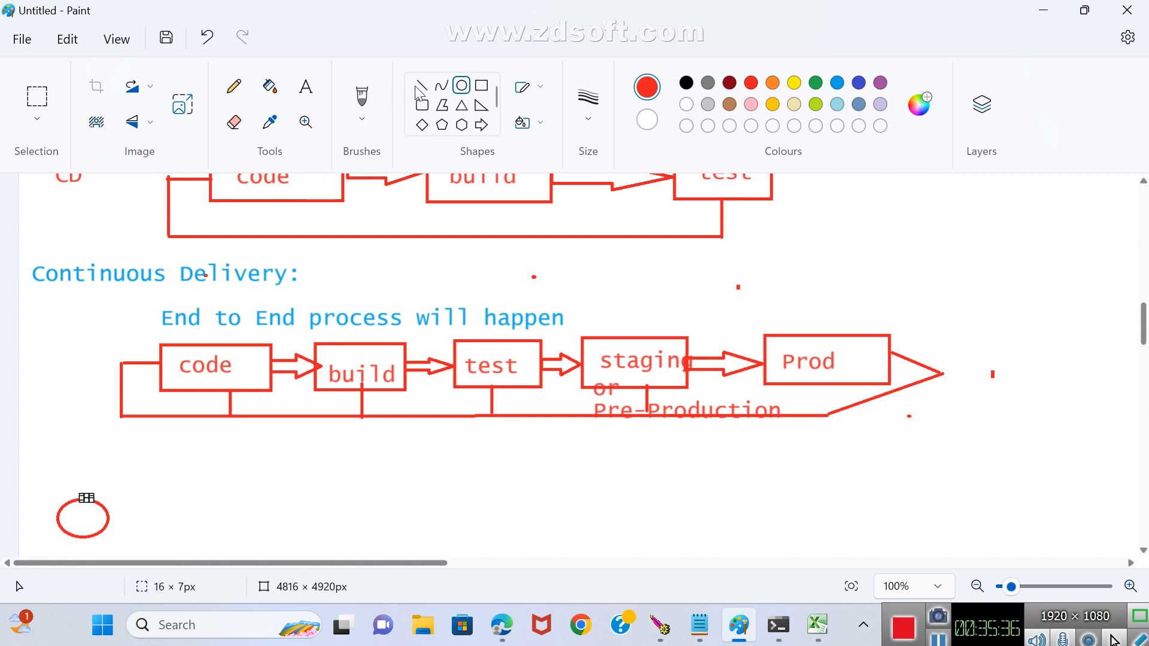
drag(91, 498, 183, 378)
click(211, 502)
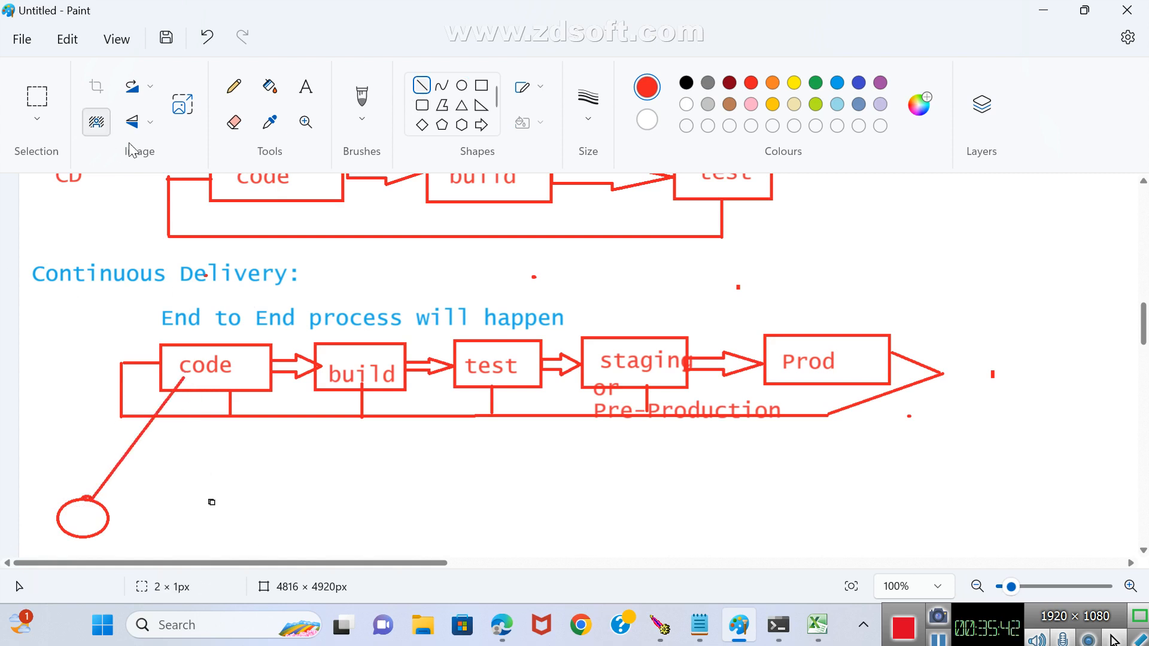
Add the red text SCM just above the code label in the Continuous Delivery row.
click(306, 87)
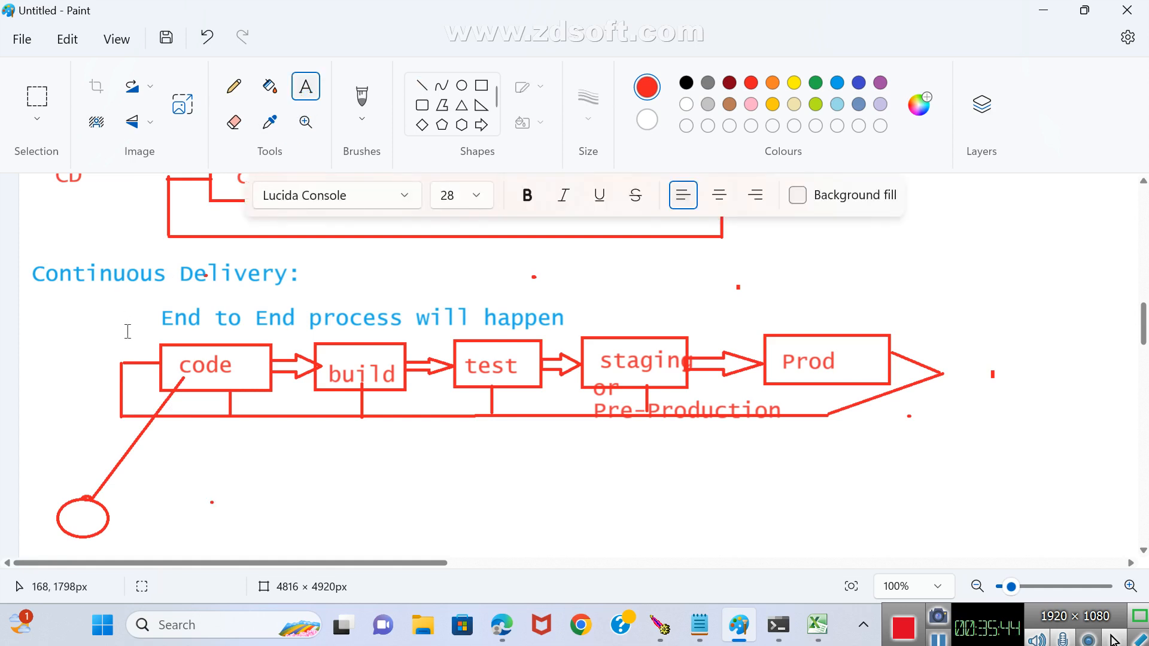
drag(175, 329, 225, 350)
text(s)
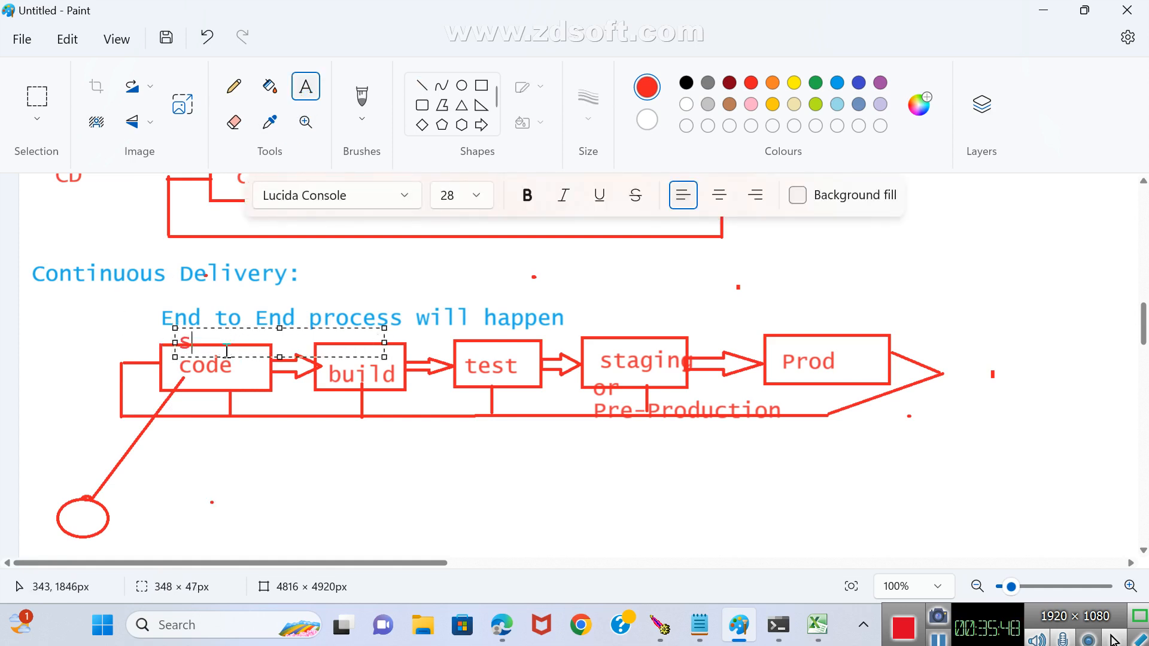
text(s)
click(317, 501)
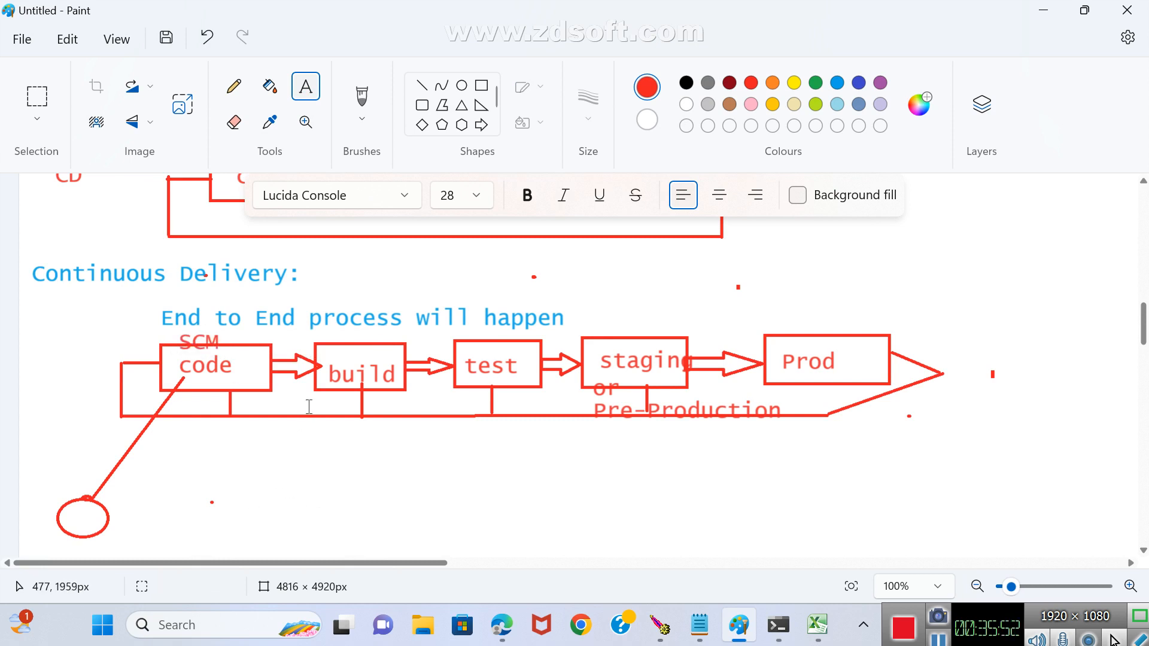
Add the red text Maven above the build box in the Continuous Delivery row.
drag(320, 324, 435, 338)
text(mAVE)
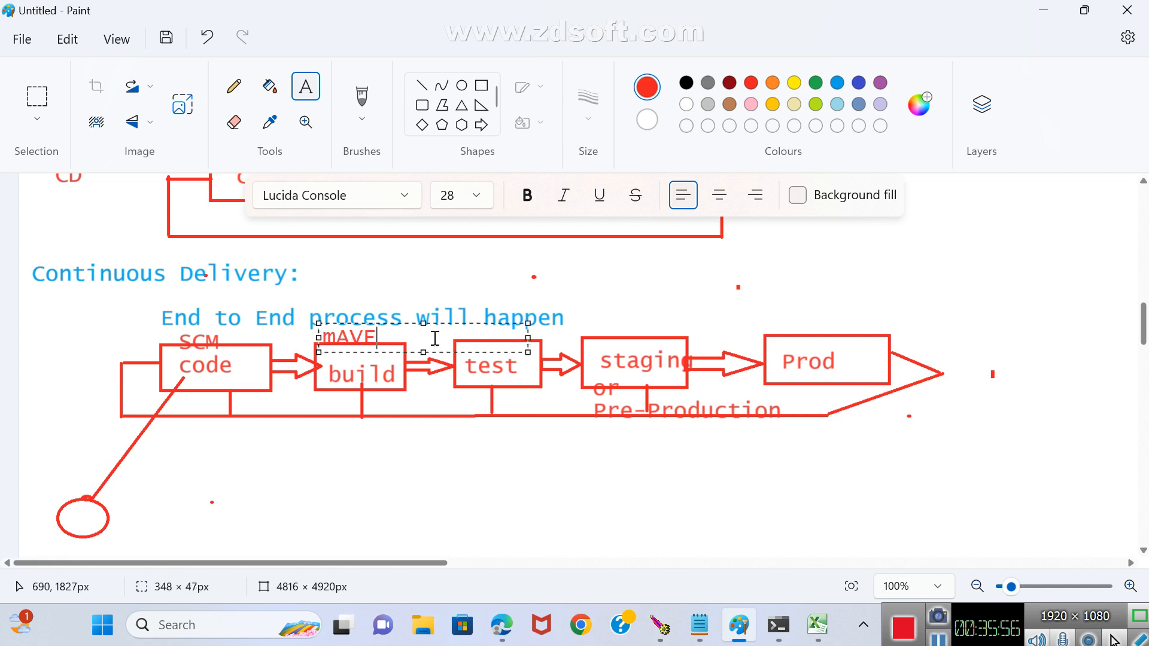
key(BackSpace)
key(BackSpace)
key(BackSpace)
key(BackSpace)
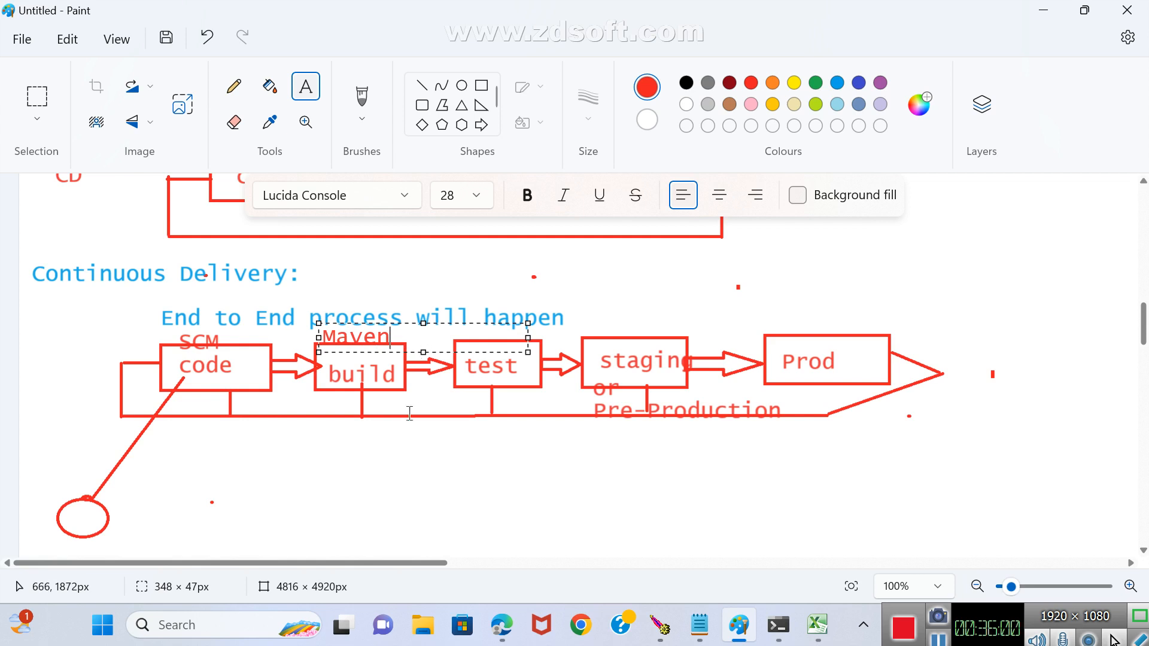
click(409, 413)
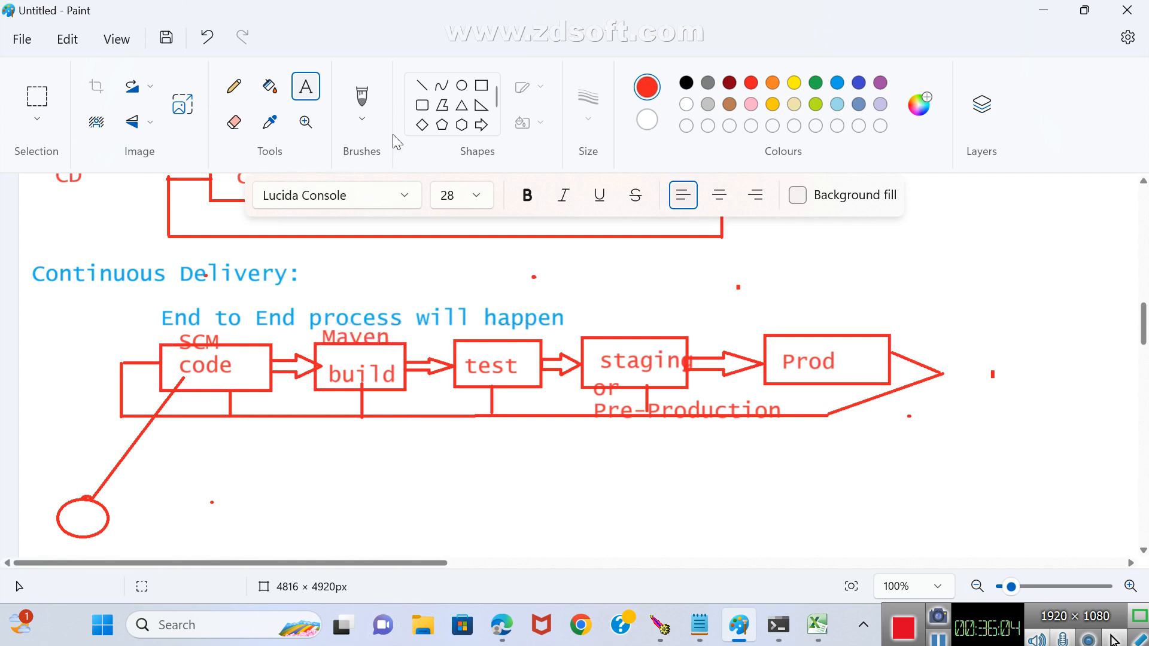
Enclose the Continuous Delivery pipeline in a red rectangle about 1522 × 345 px and add the text Jenkins beside the Continuous Delivery heading.
click(482, 85)
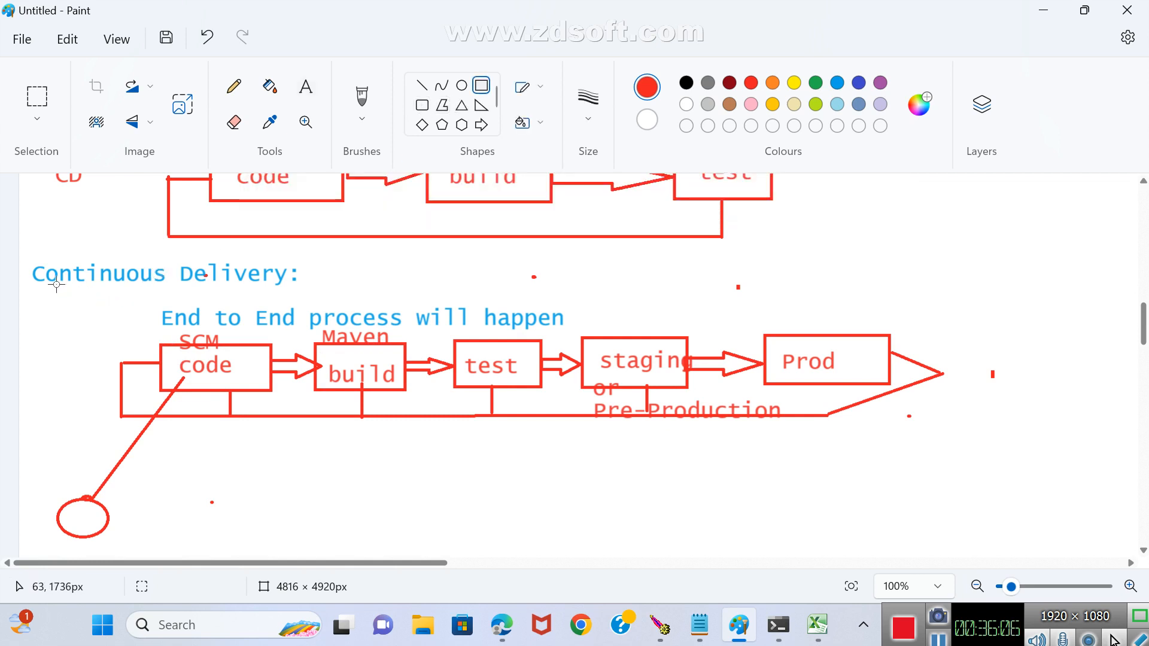
drag(57, 285, 968, 490)
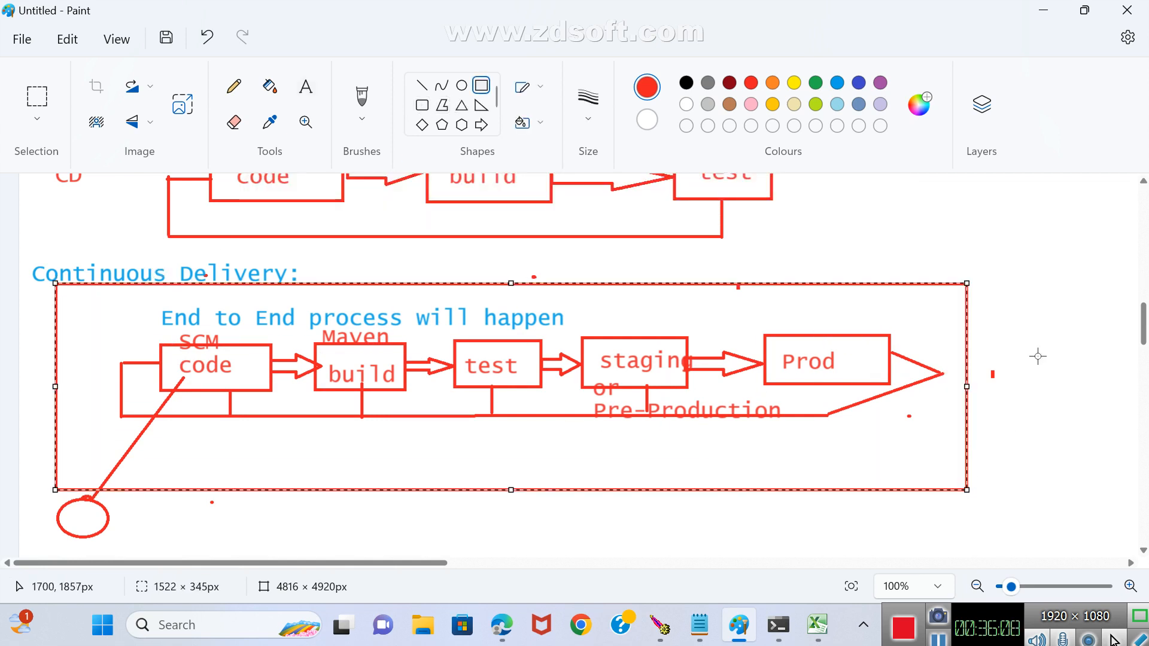
click(306, 87)
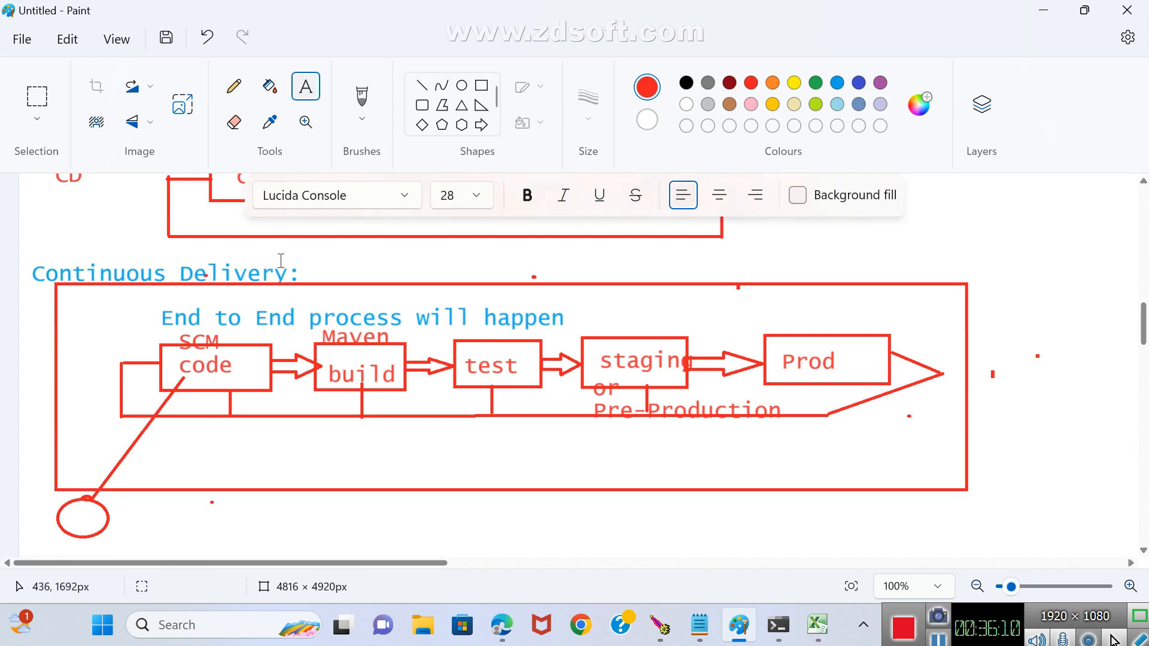
drag(308, 263, 446, 286)
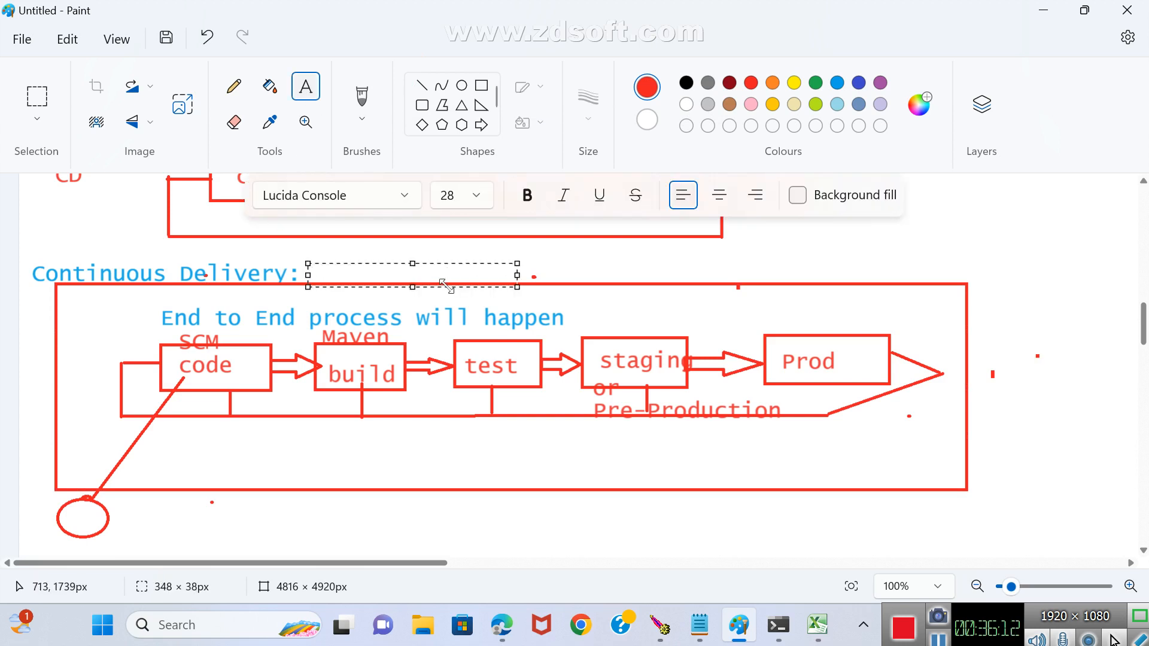
text(Jenkins)
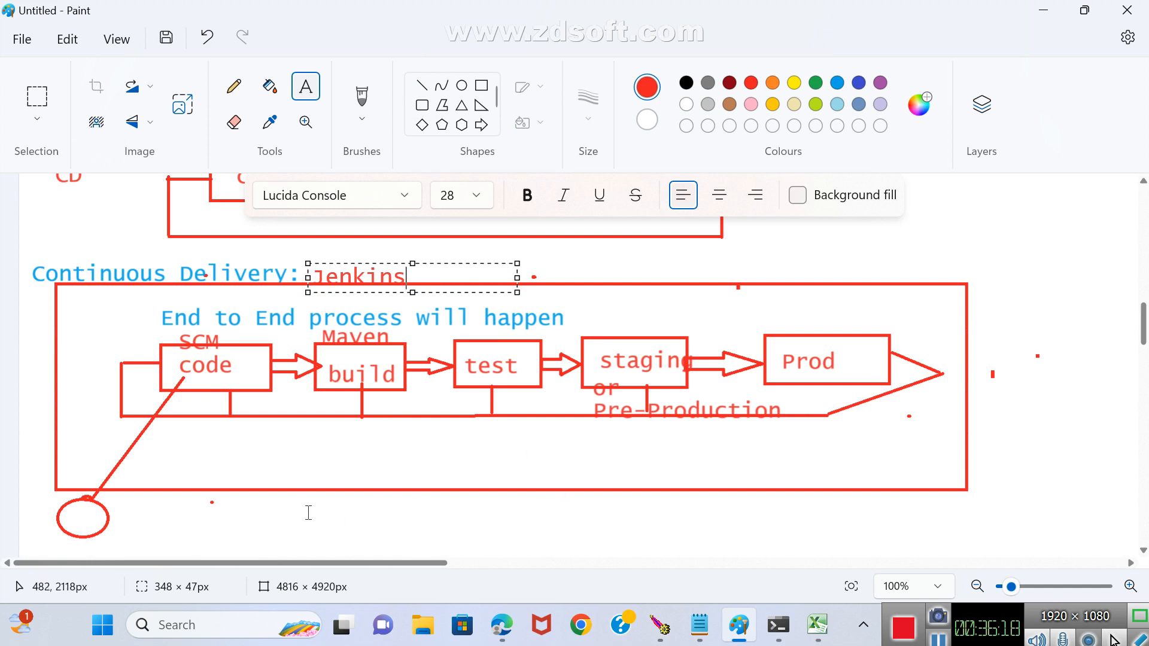
click(465, 534)
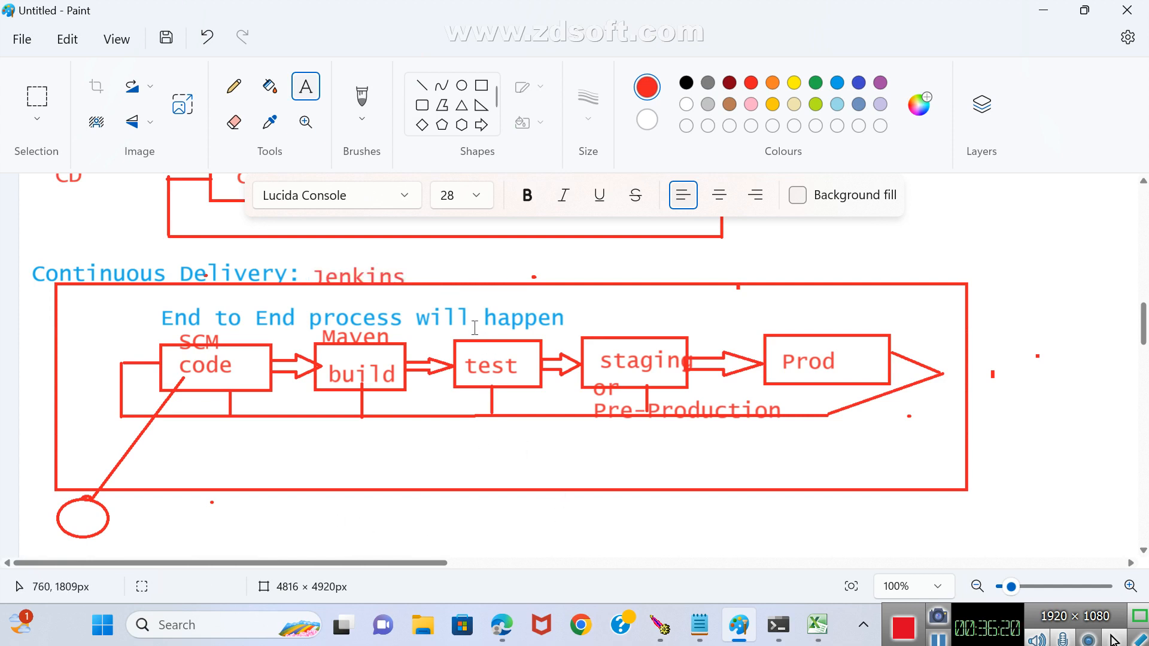
Add the red text Junit above the test box and Tomcat above the staging box.
drag(464, 321, 536, 334)
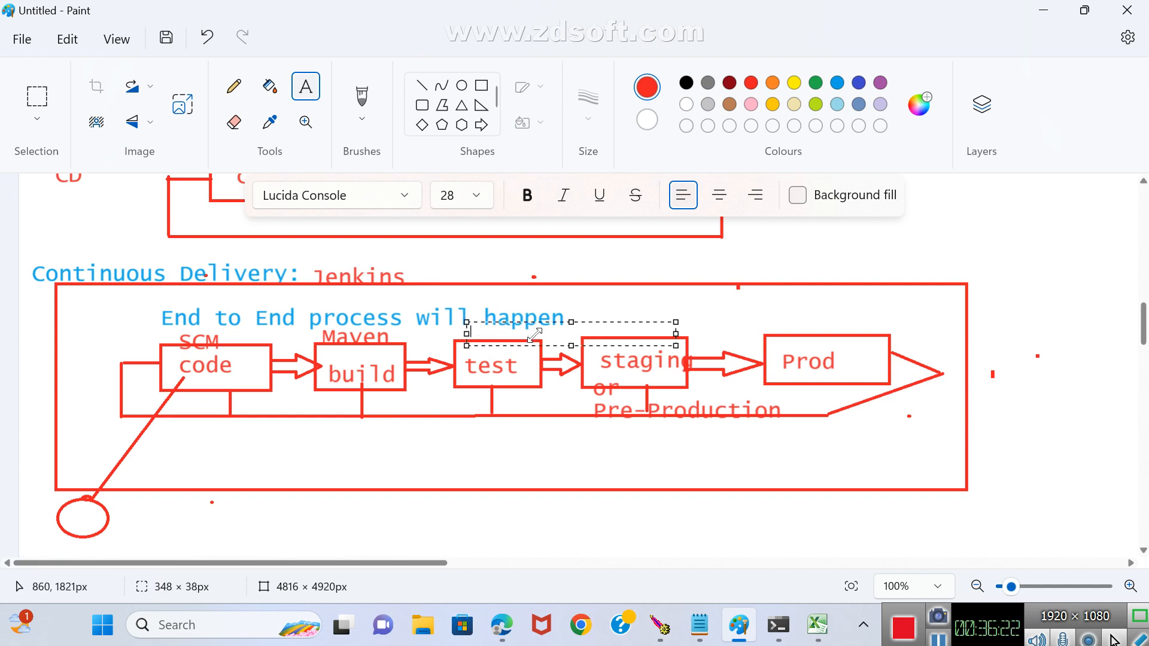
text(Junit)
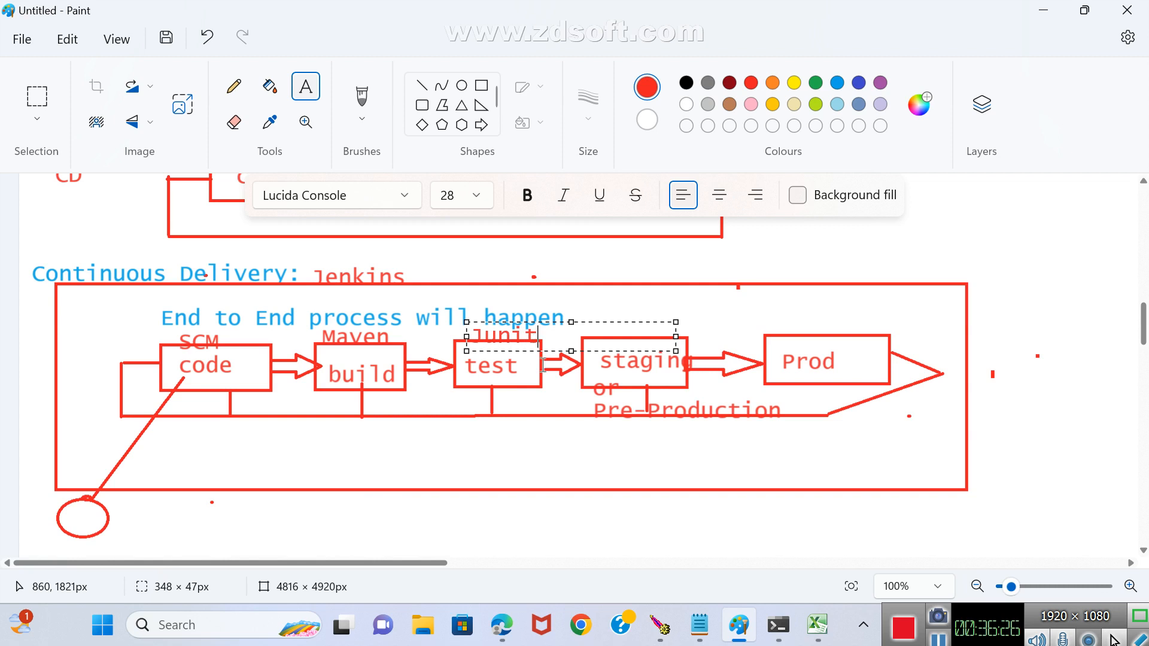
click(577, 461)
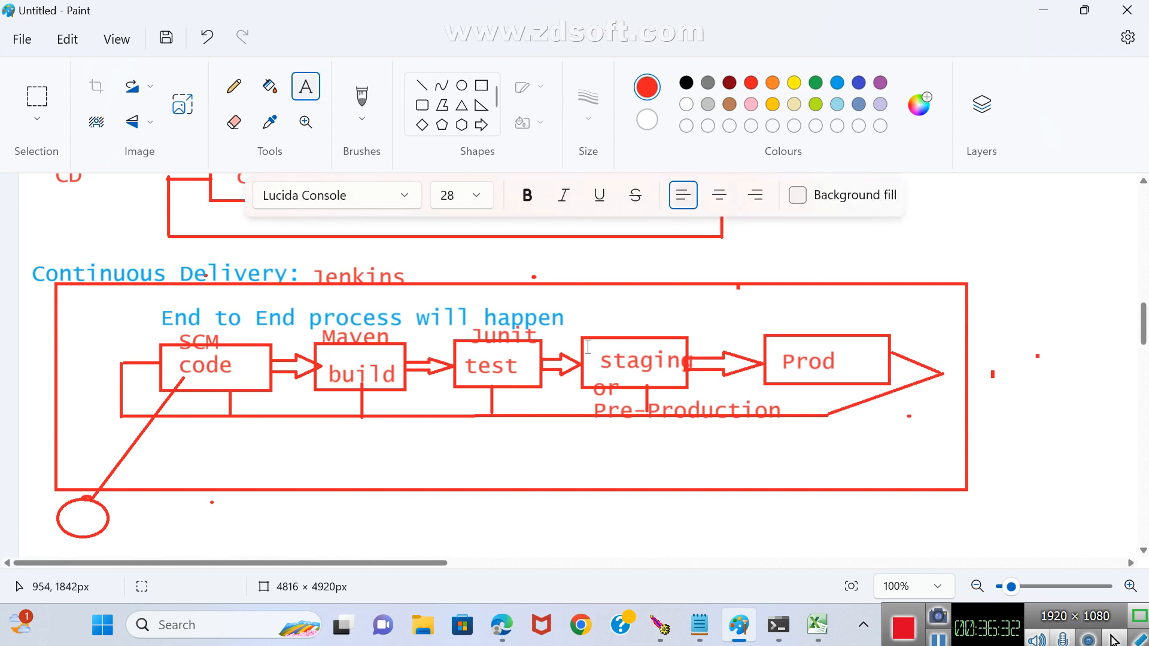
drag(591, 321, 690, 328)
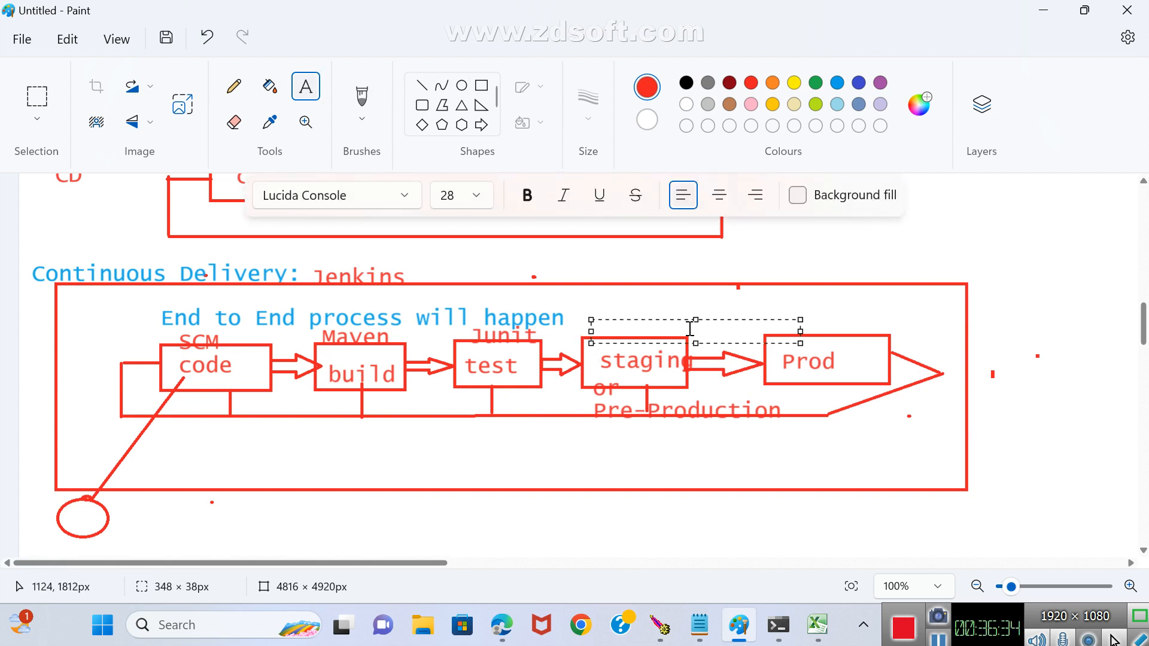
text(Tomca)
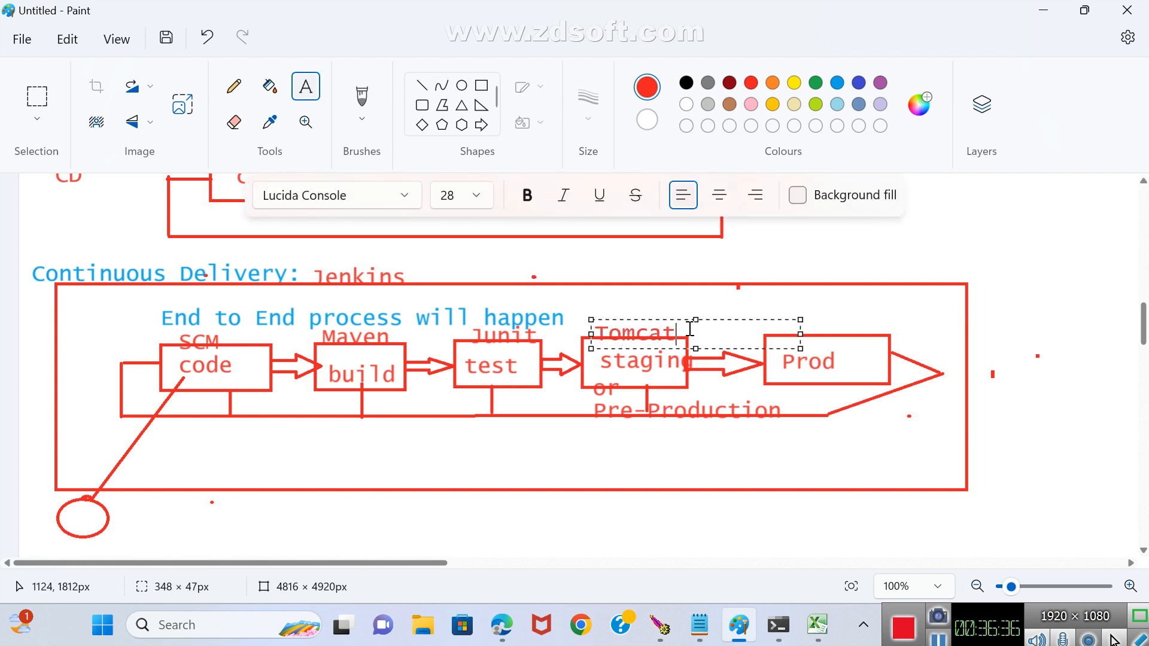
text(t)
click(815, 464)
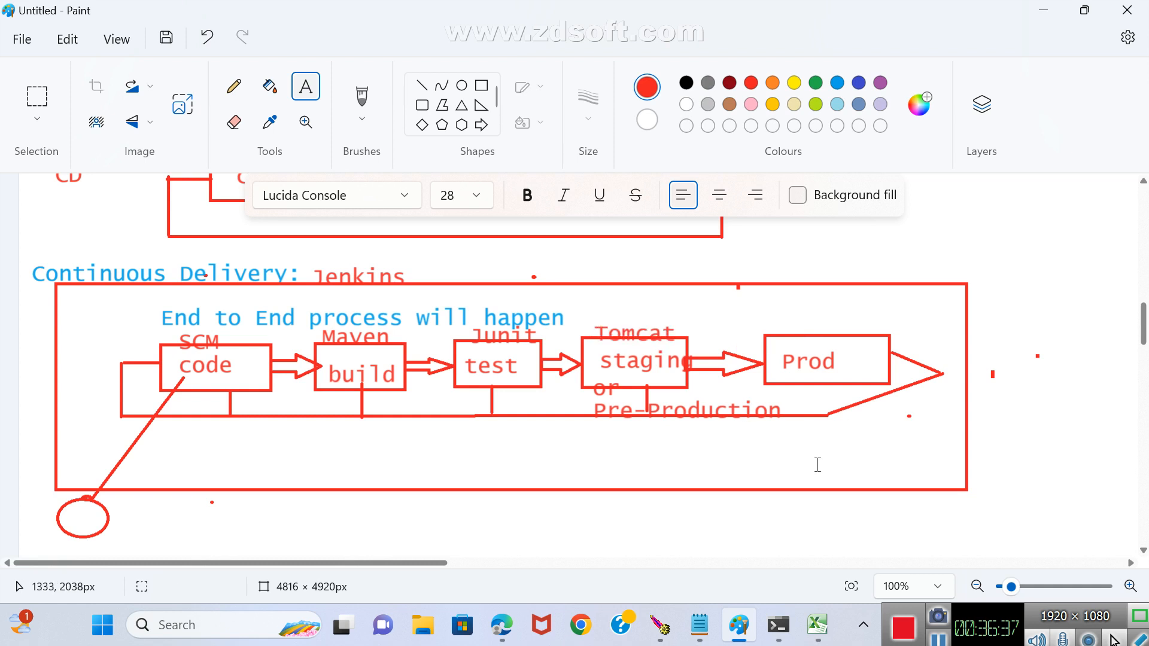
Add the red text Tomcat above the Prod box in the Continuous Delivery row.
click(770, 316)
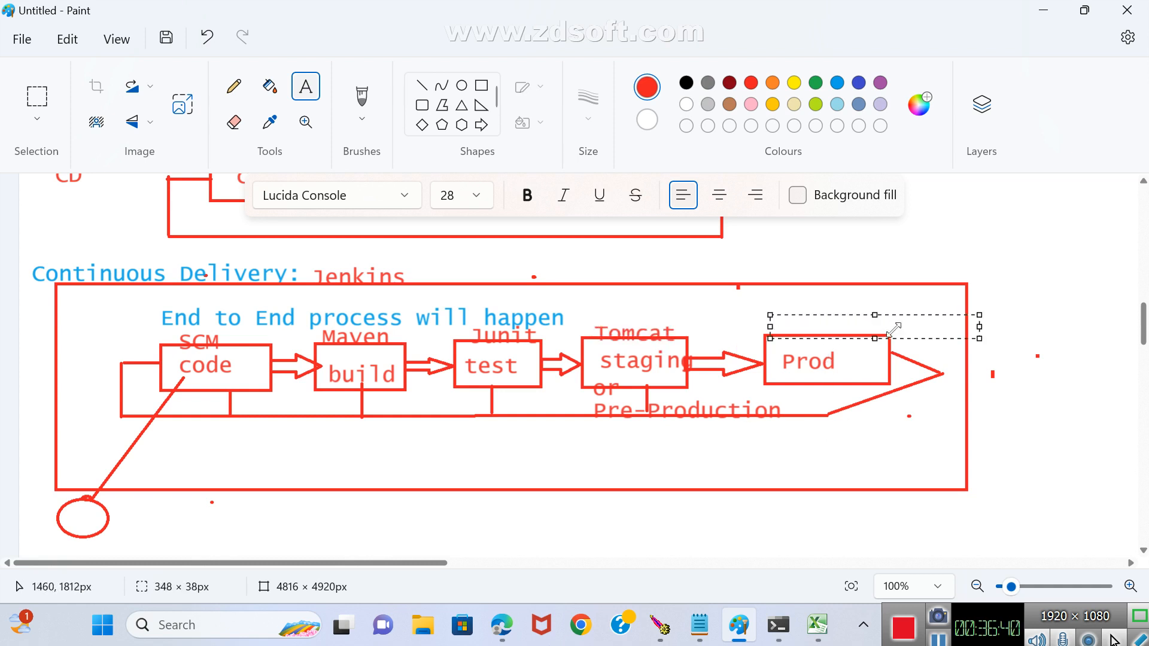
text(Tomcat)
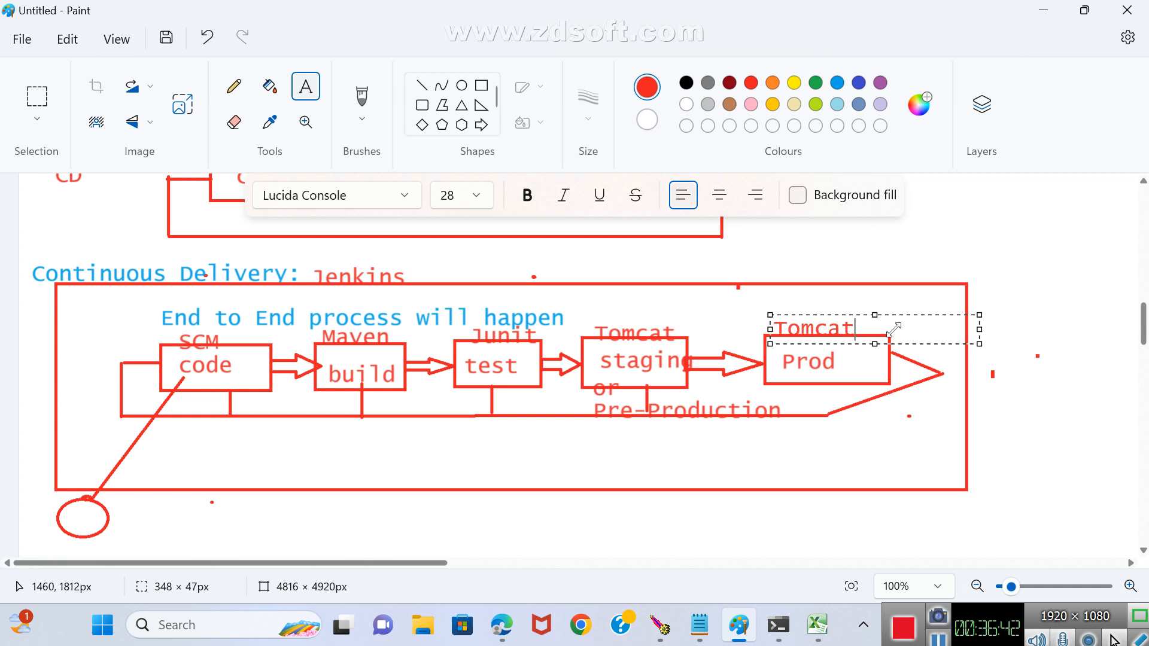
click(883, 461)
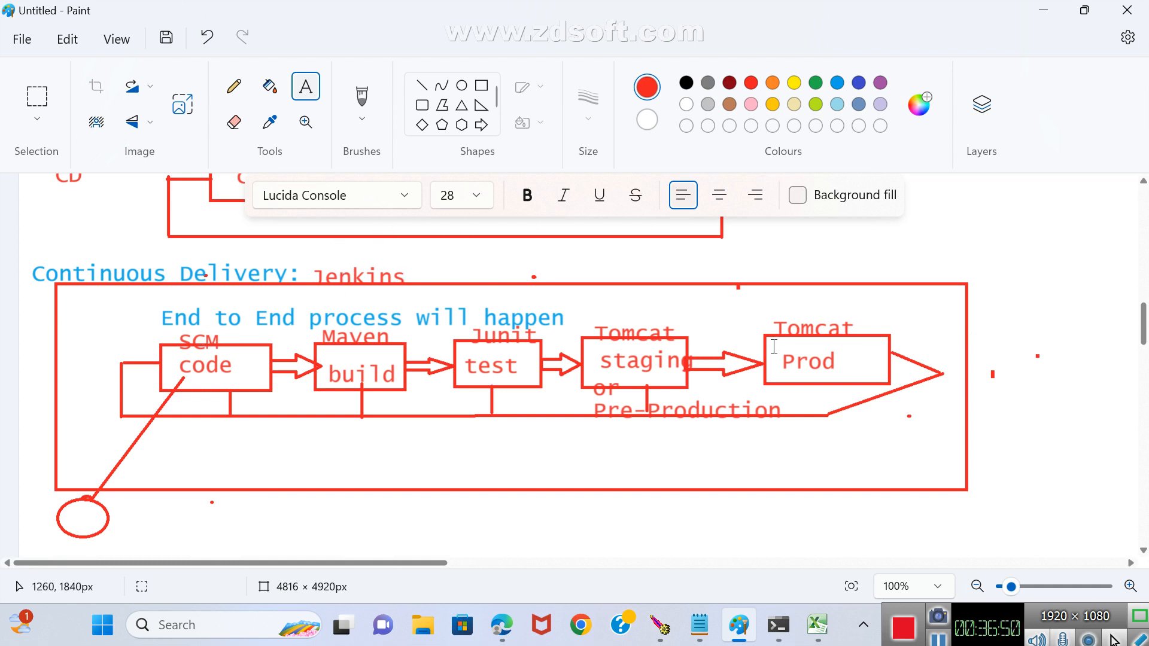
Draw a green rectangle around the code, build, test and staging boxes of the Continuous Delivery pipeline.
scroll(69, 411, up, 3)
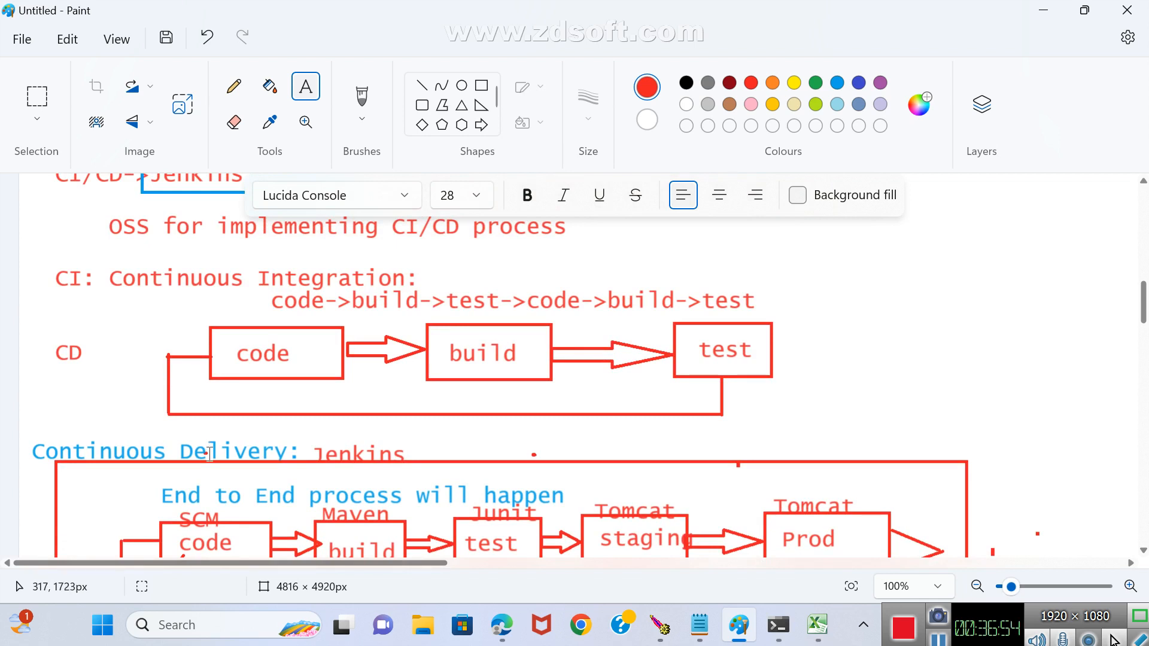
scroll(233, 455, down, 1)
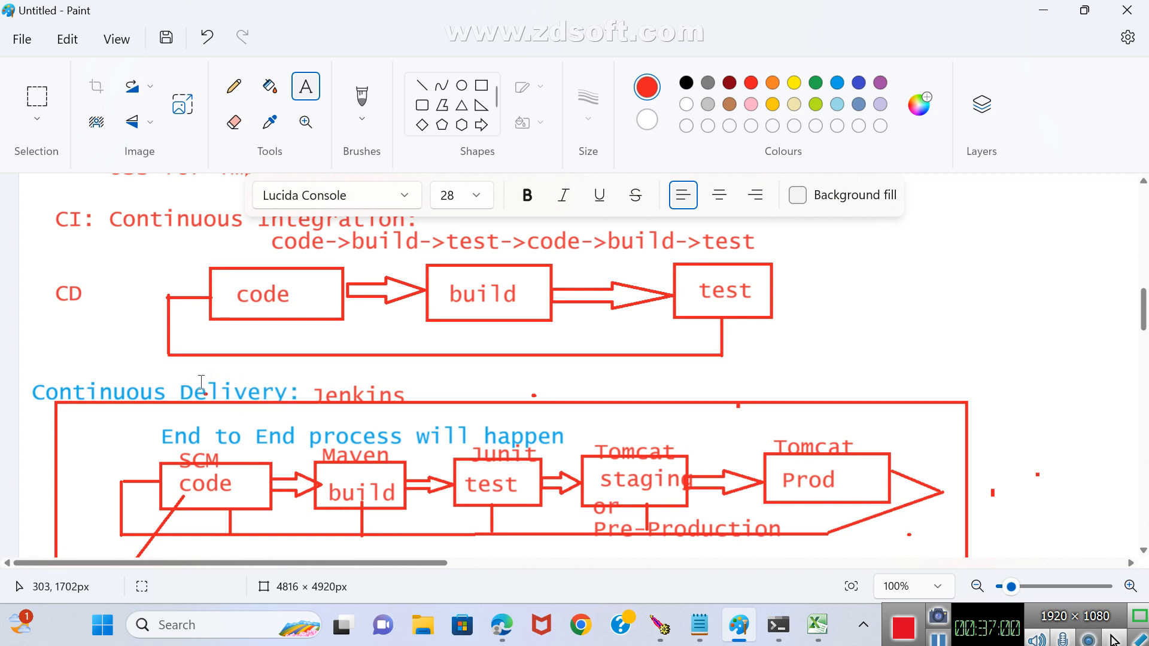
scroll(201, 383, down, 1)
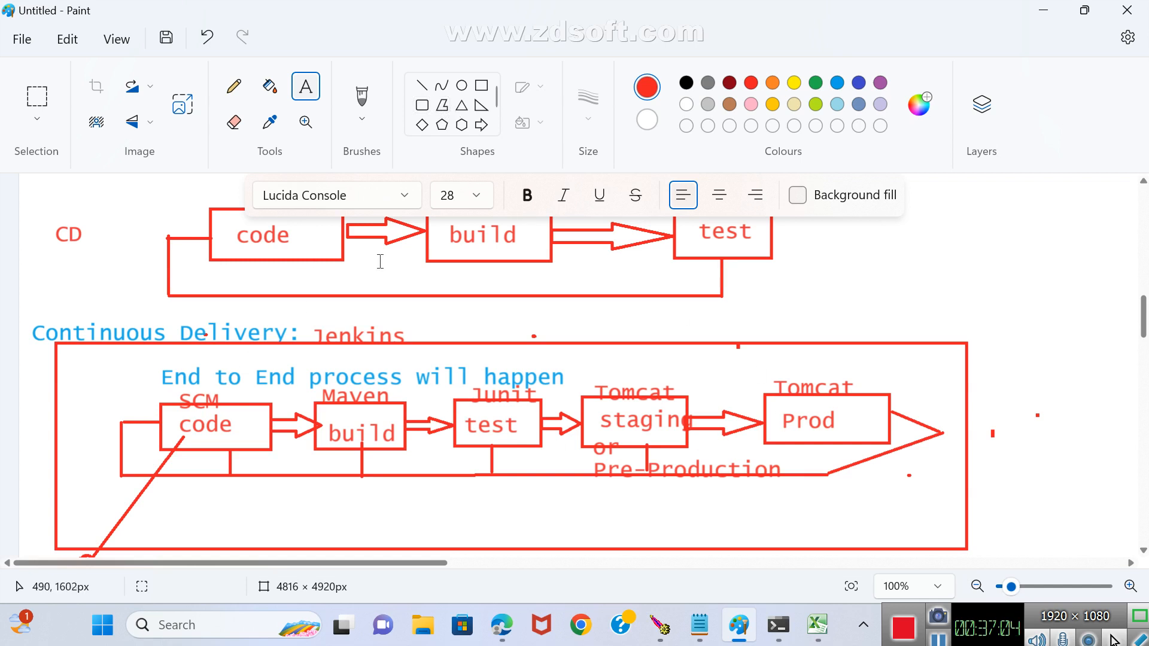
click(818, 82)
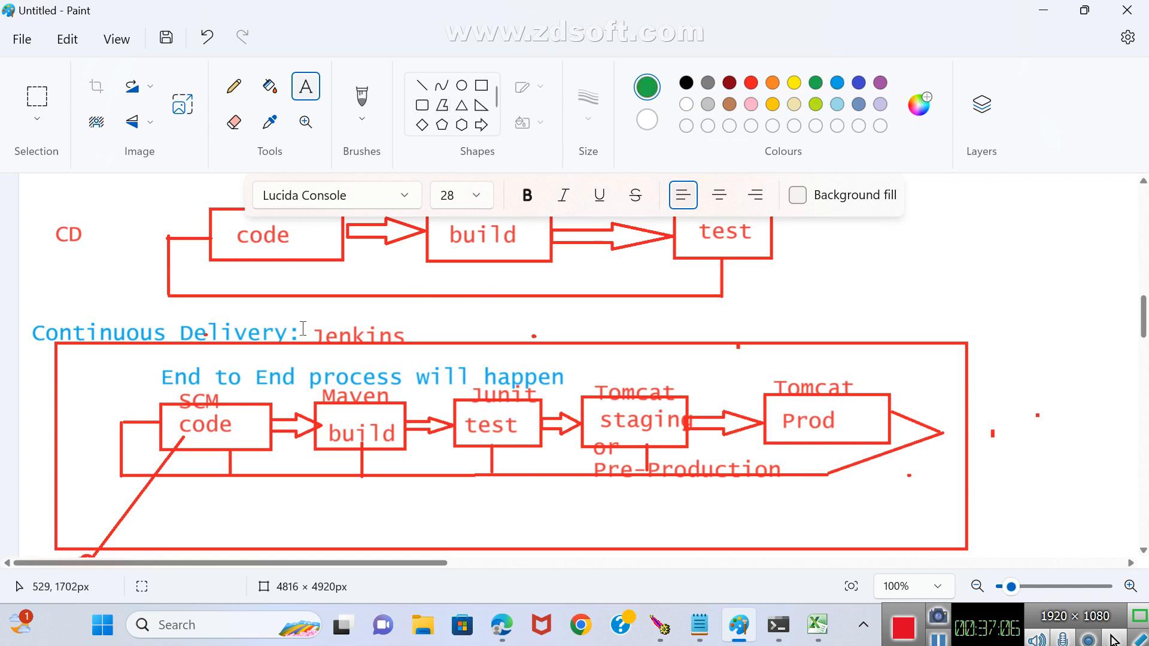
click(481, 85)
drag(140, 381, 698, 460)
click(711, 512)
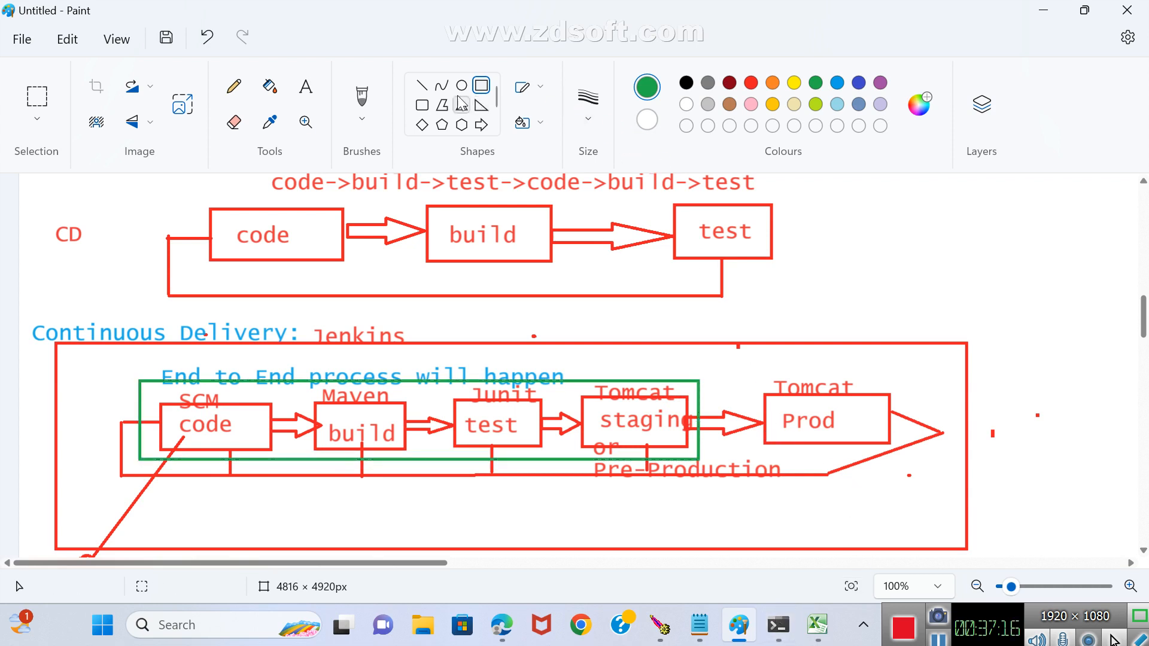
Add the green text manual between the staging and Prod boxes, just beneath their connecting arrow, with the word approval below it.
click(308, 91)
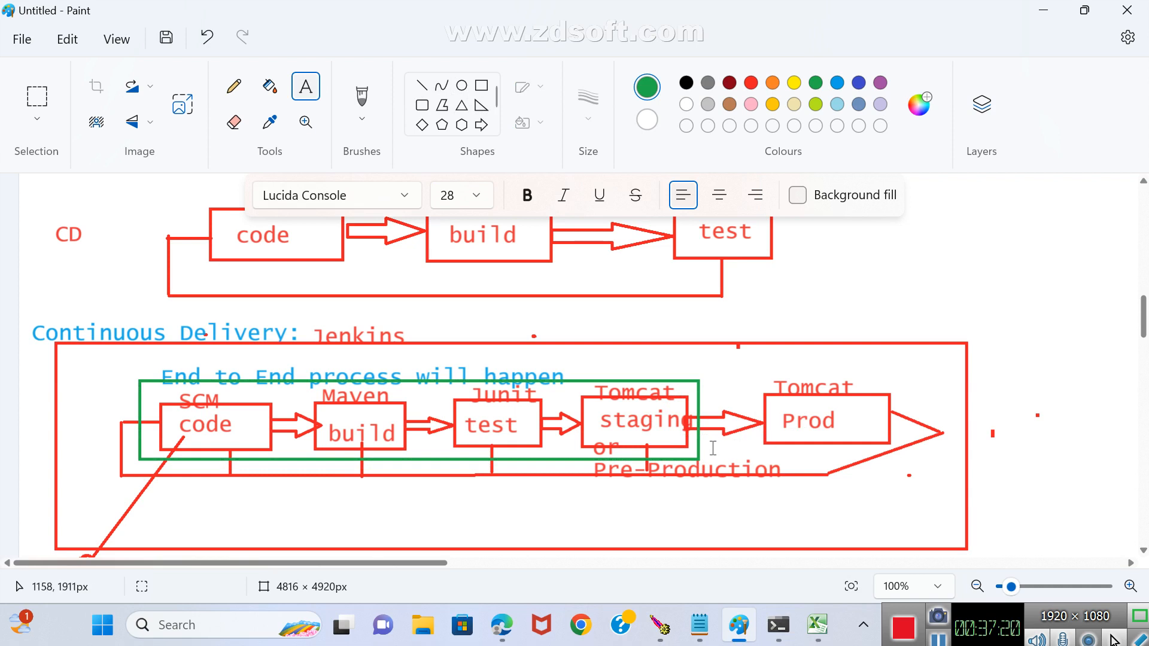
drag(713, 448, 768, 466)
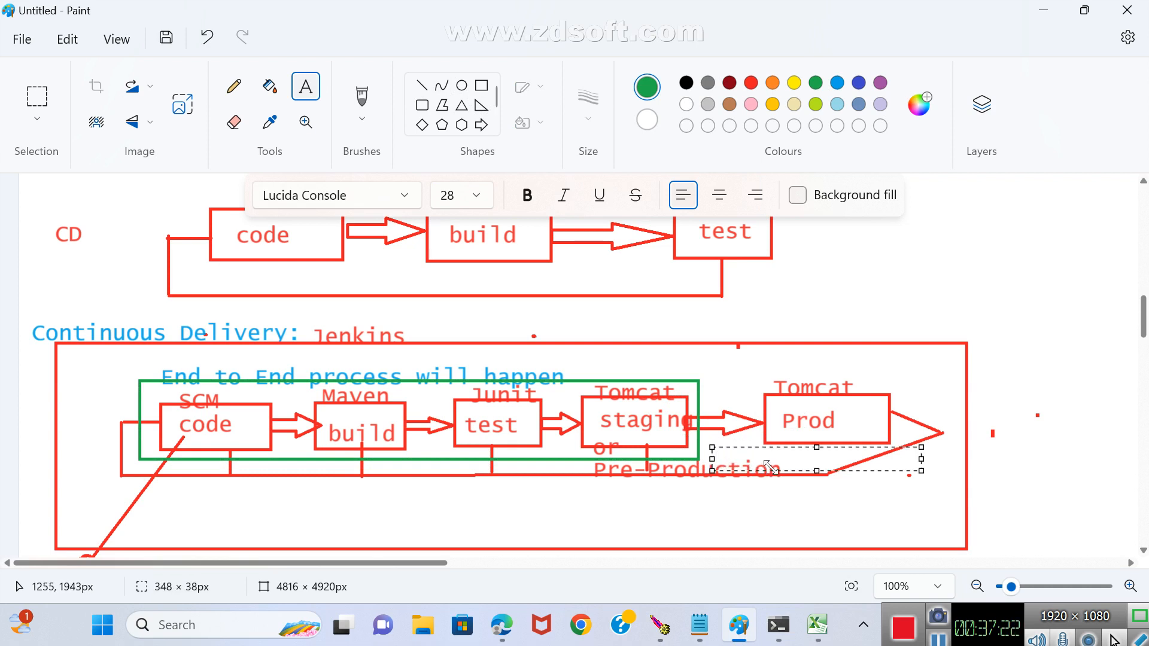
text(manual)
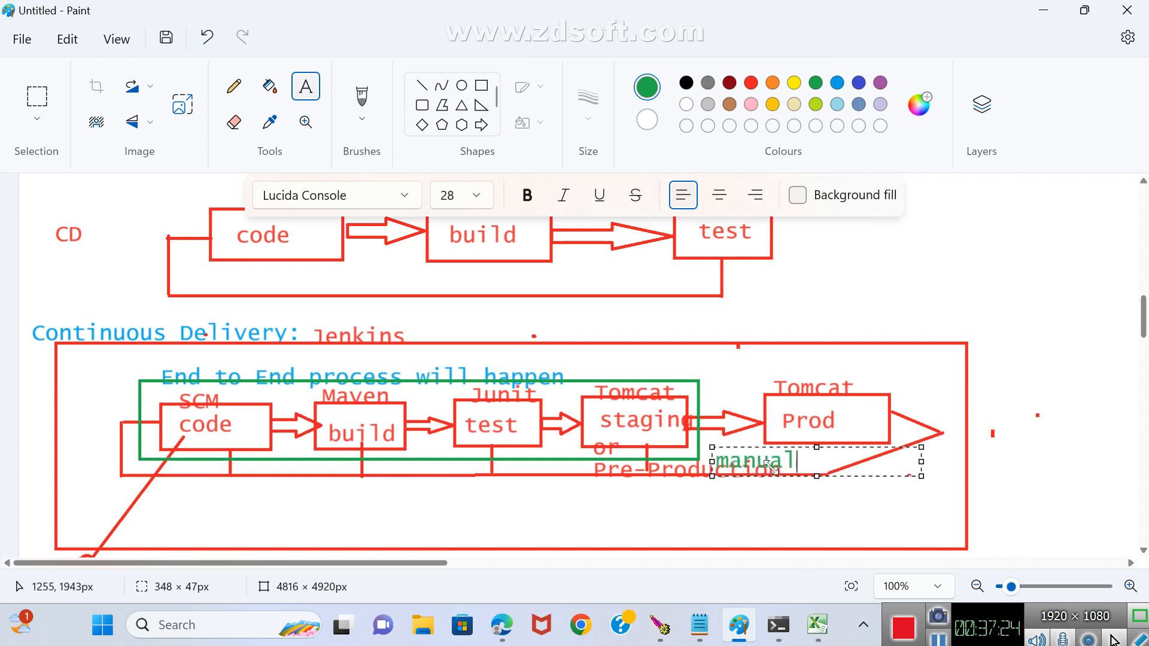
click(774, 503)
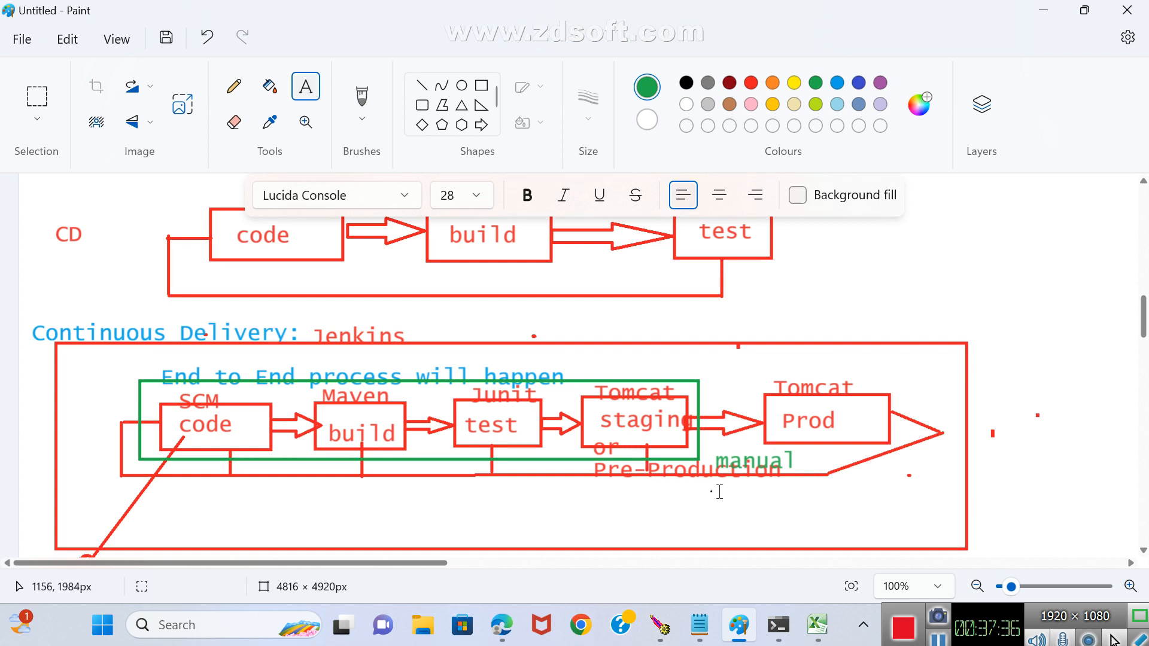
drag(712, 491, 919, 524)
text(approval)
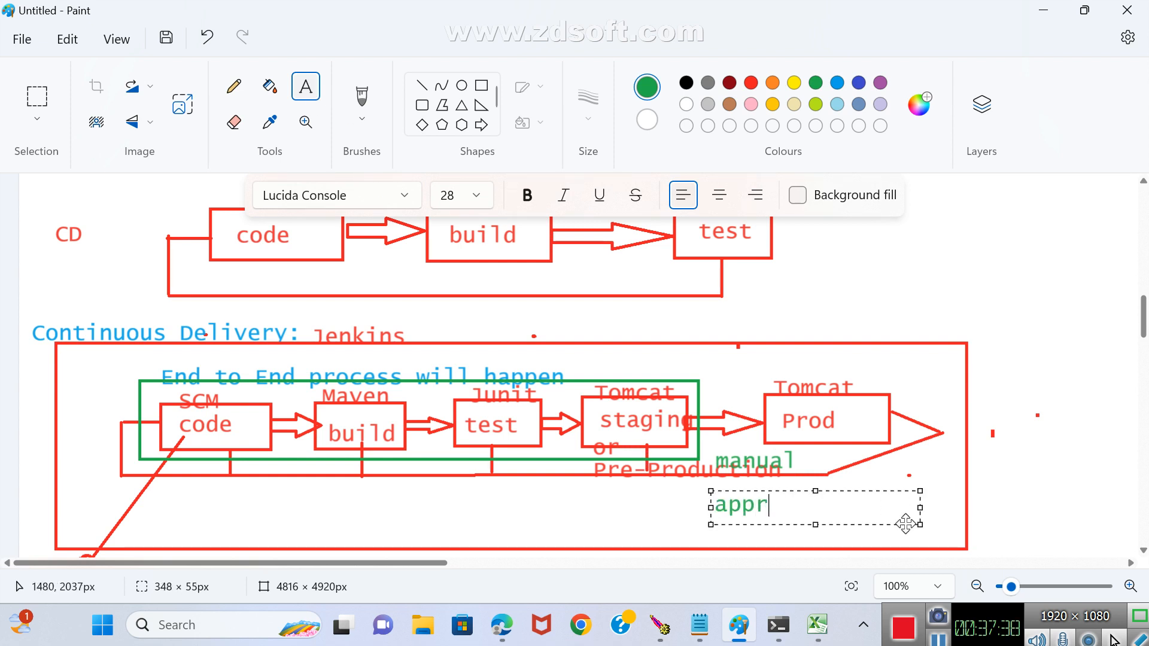
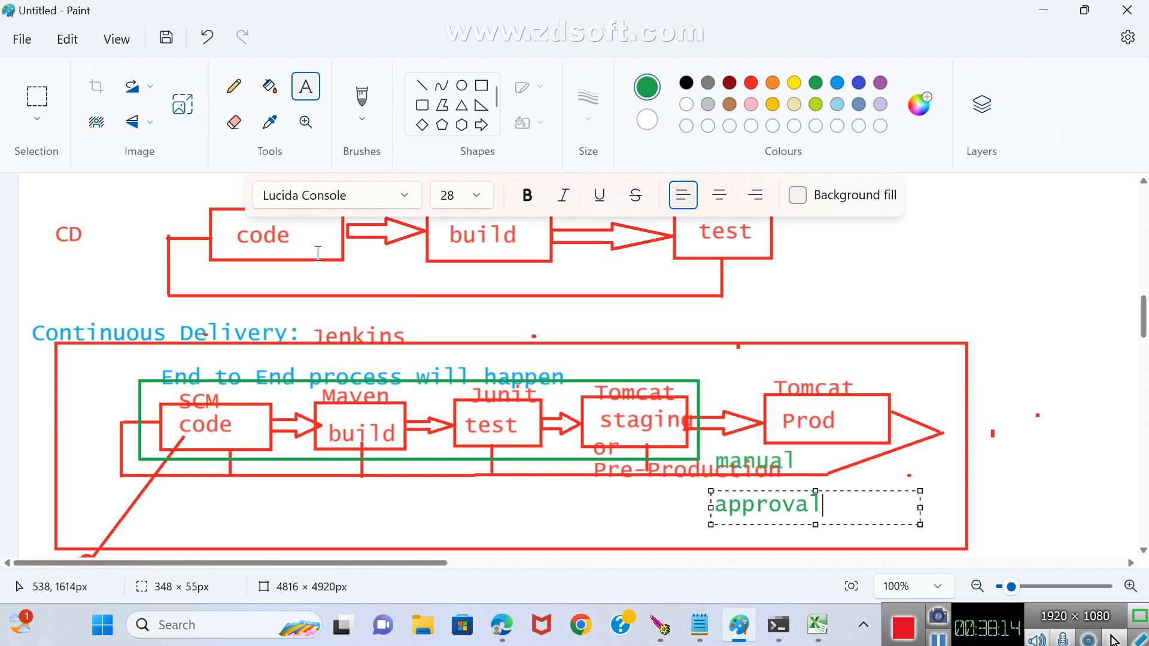
Add the green text up to staging after the End to End process will happen line in the Continuous Delivery diagram.
click(306, 89)
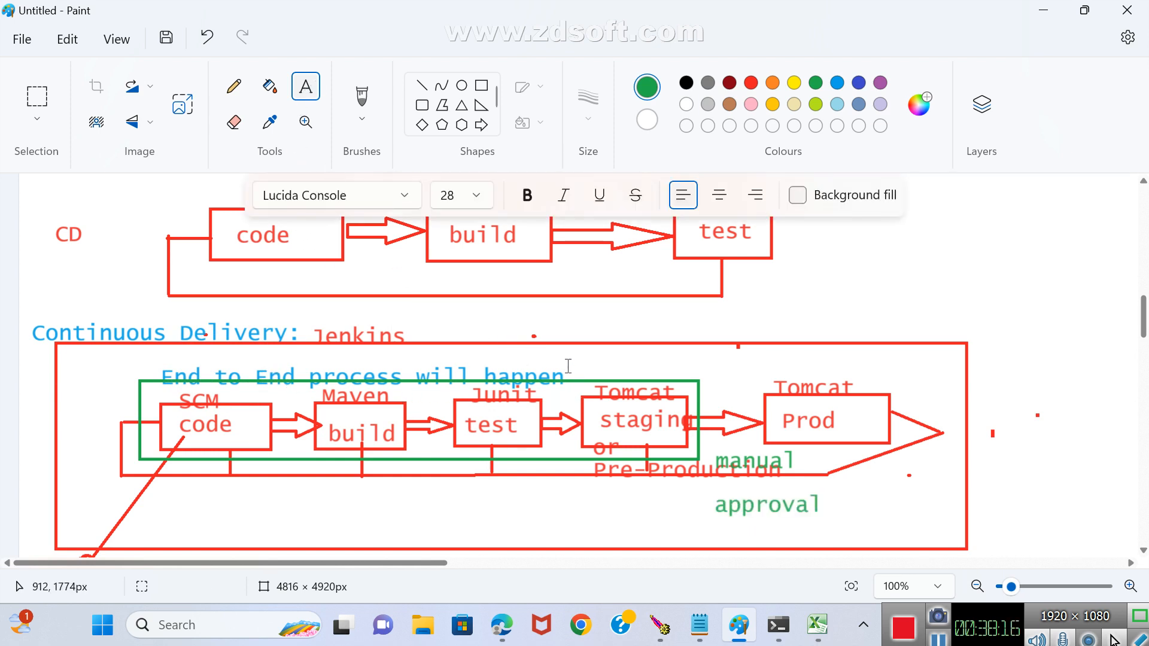
drag(571, 367, 781, 393)
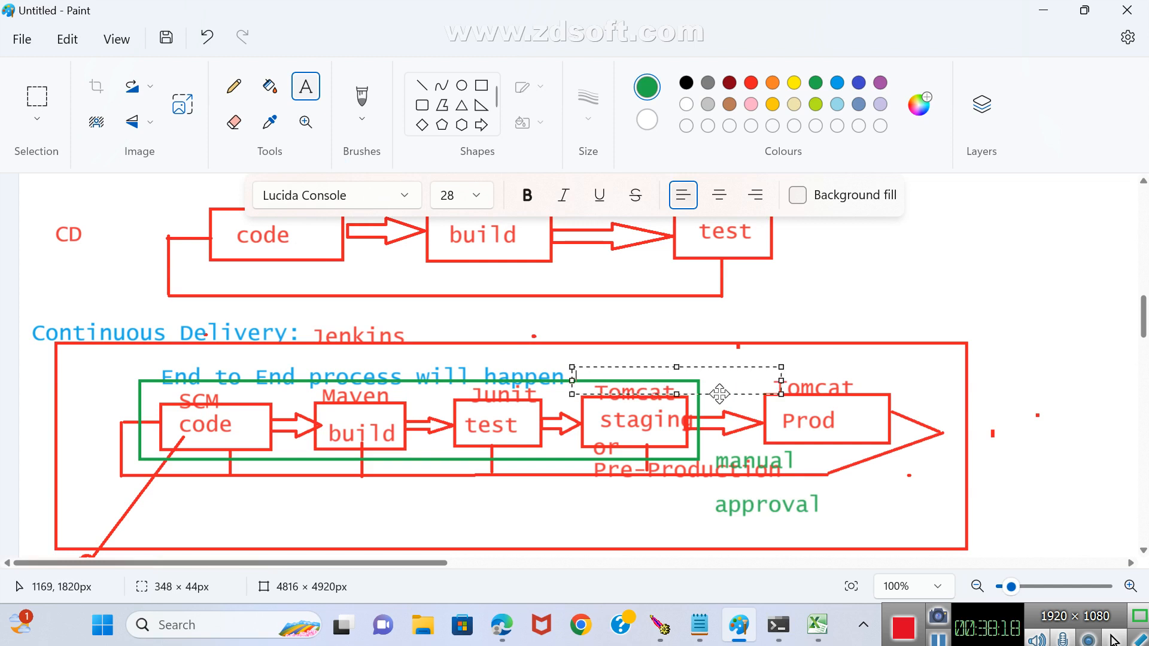
text(up )
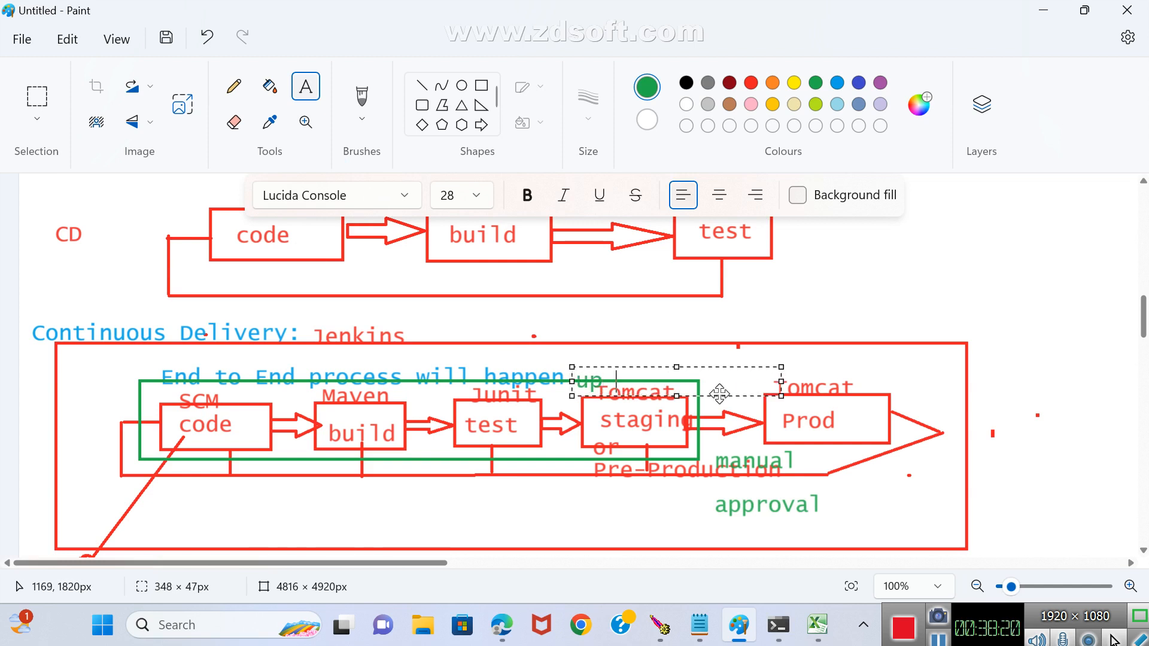
text(to staging)
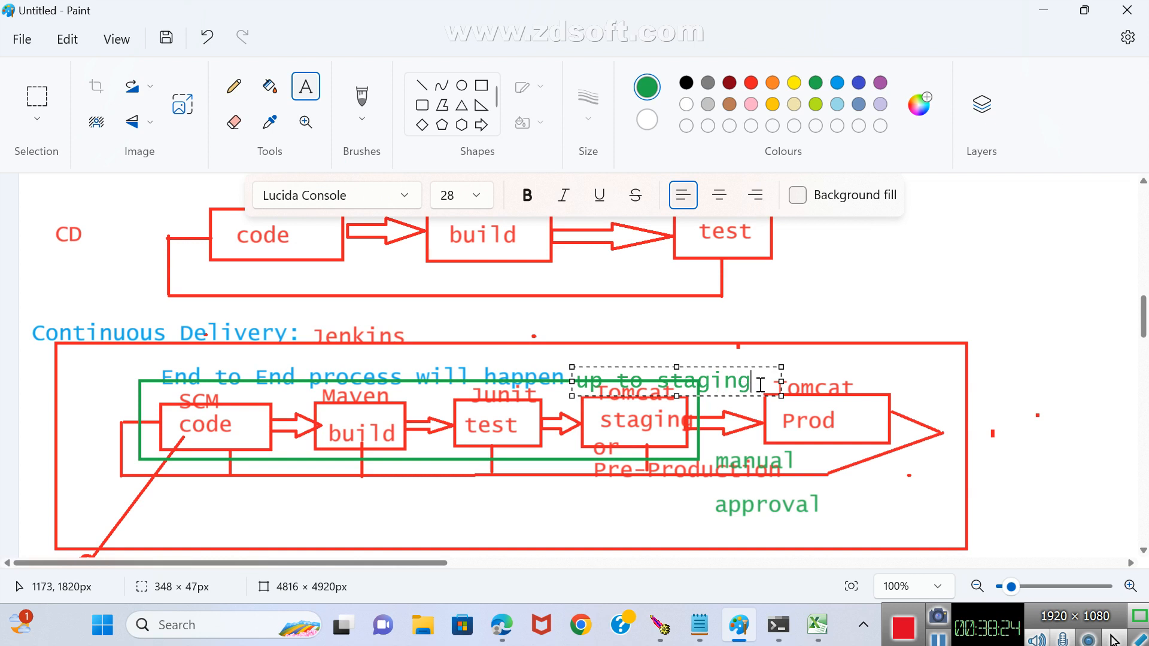
click(852, 353)
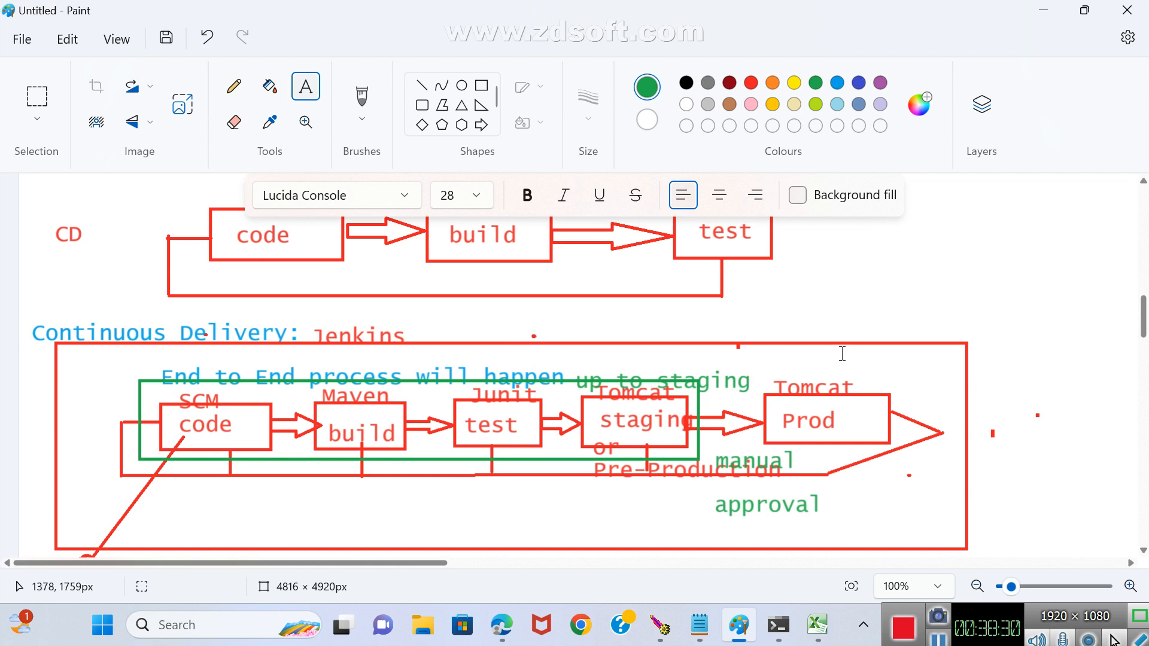
Add the green heading Continuous Deployment: in the empty area below the Continuous Delivery diagram, in a text box about 1034 × 193 px.
scroll(842, 351, down, 2)
scroll(669, 340, down, 1)
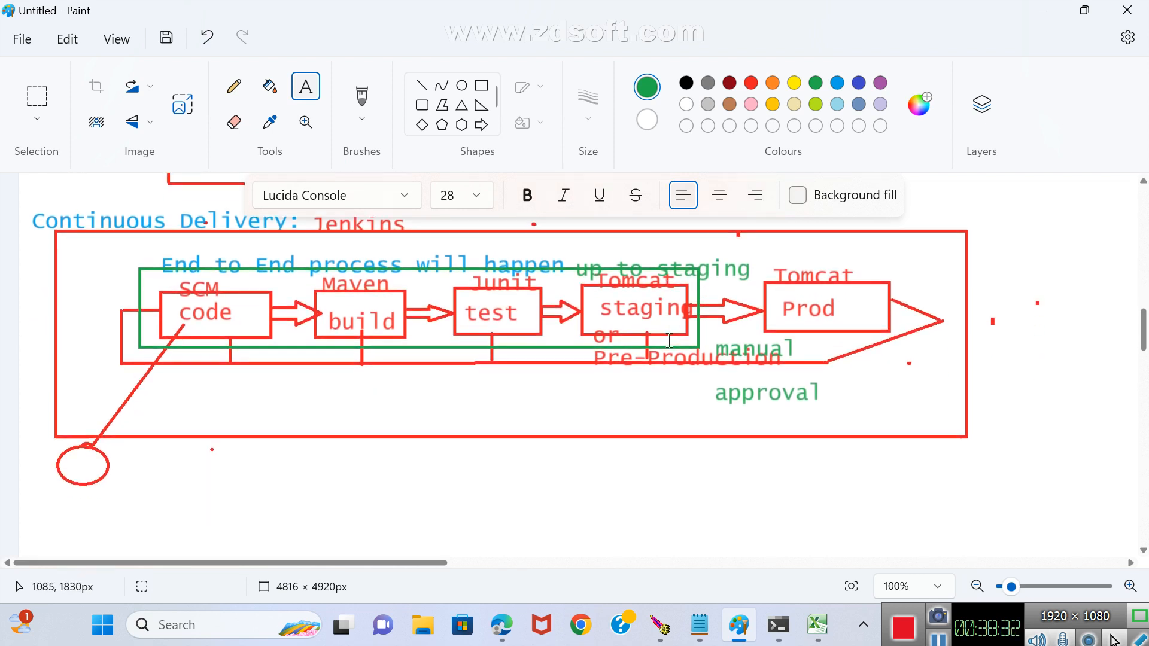
scroll(669, 339, up, 1)
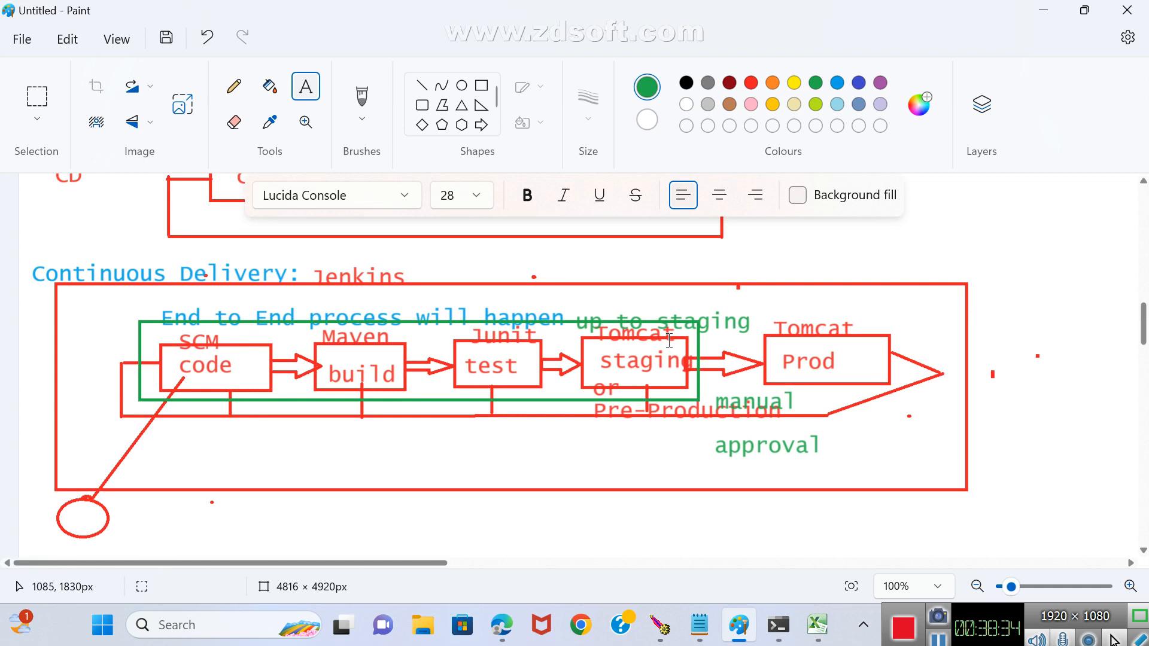
scroll(669, 340, down, 1)
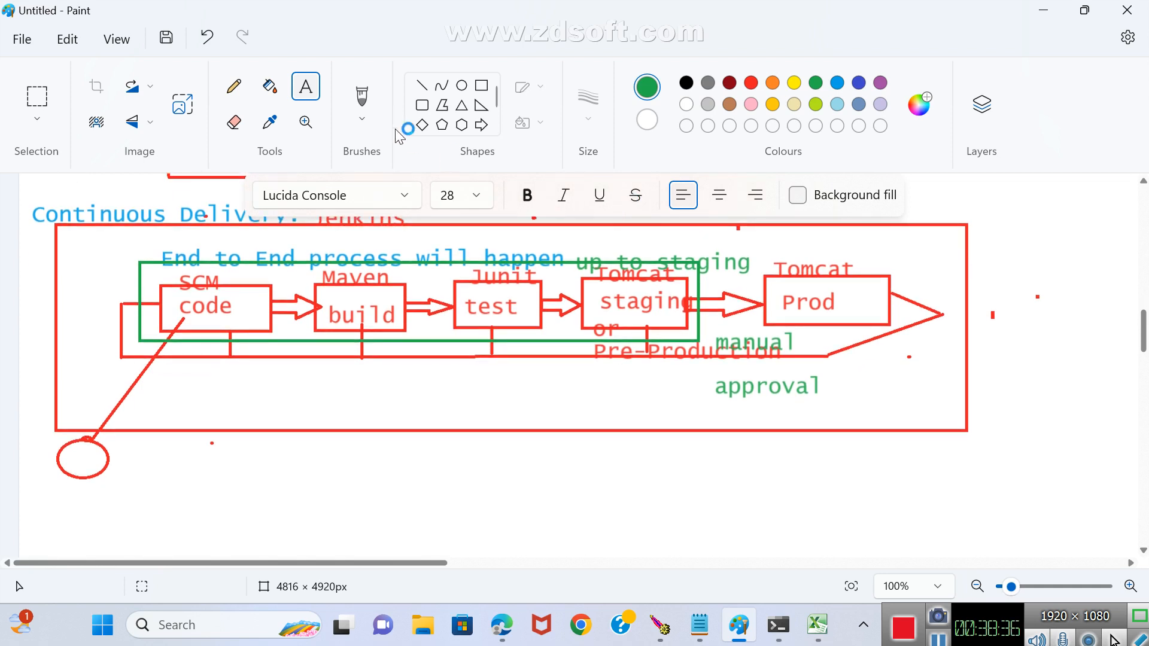
scroll(124, 398, down, 4)
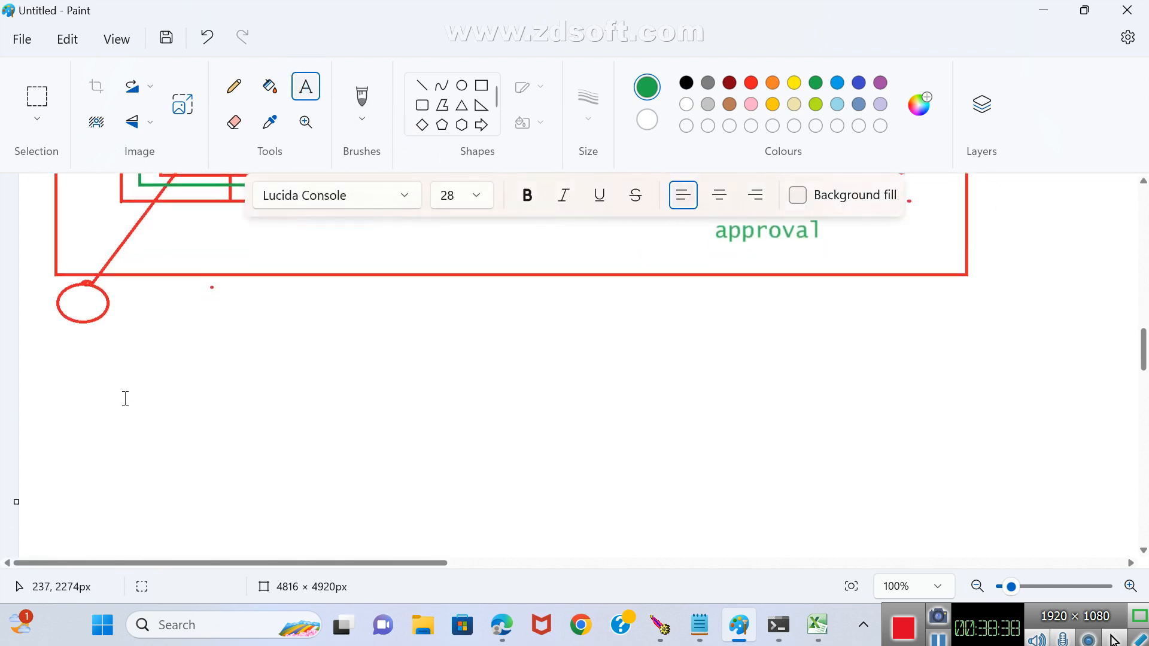
drag(40, 292, 658, 407)
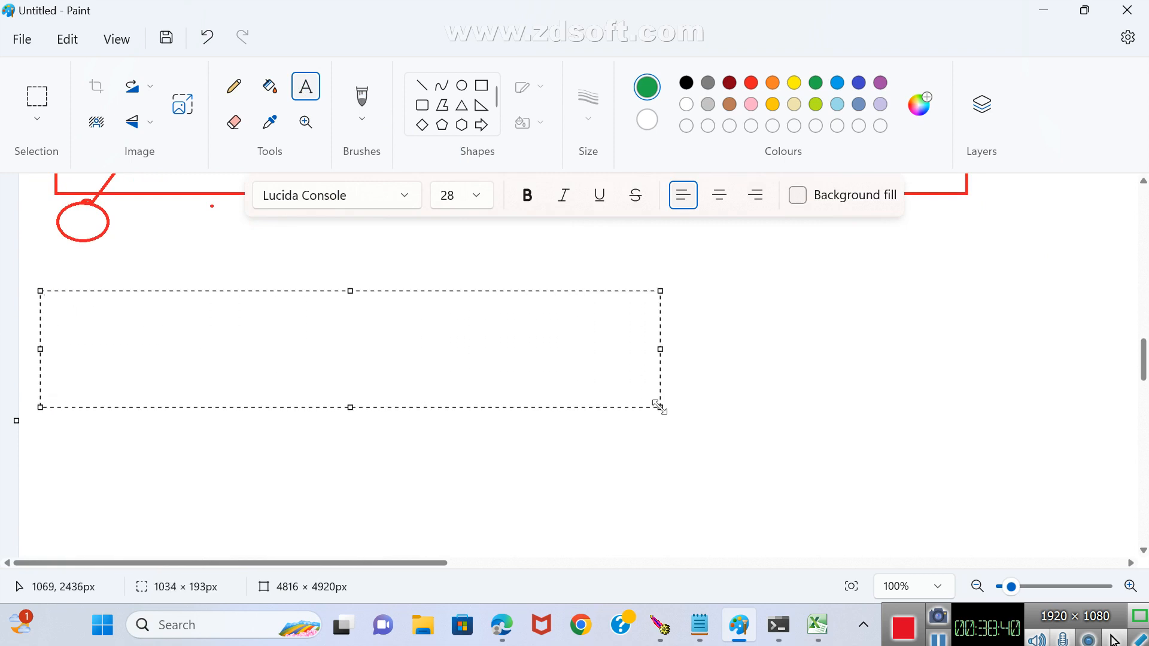
text(Continuou)
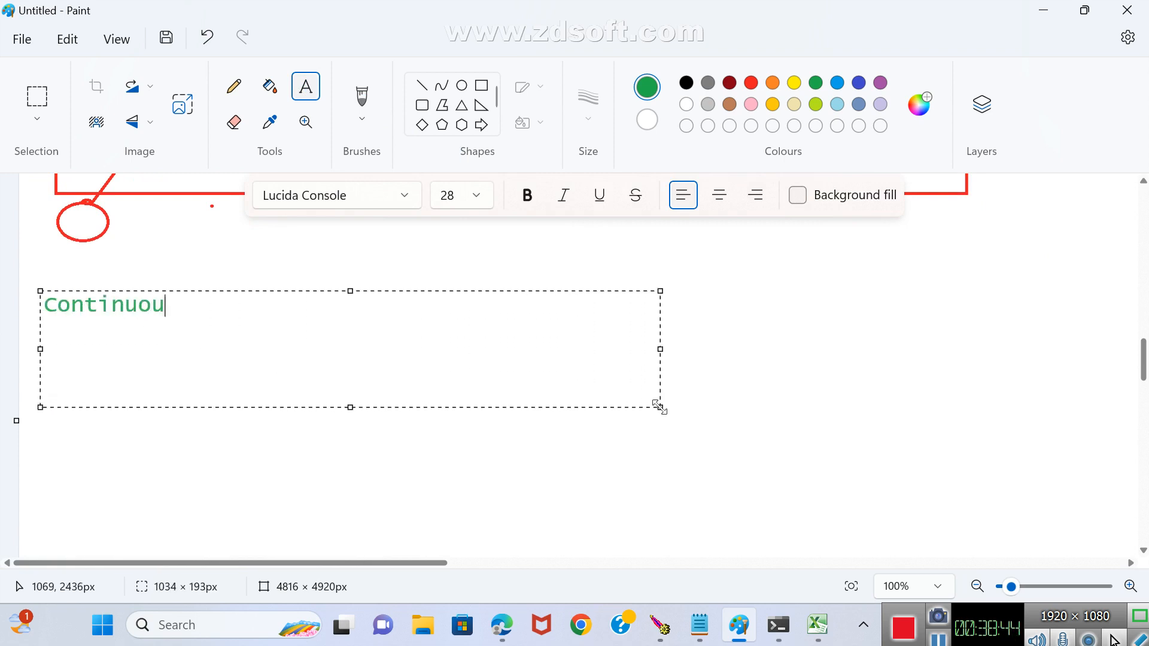
text(s Deployment:    )
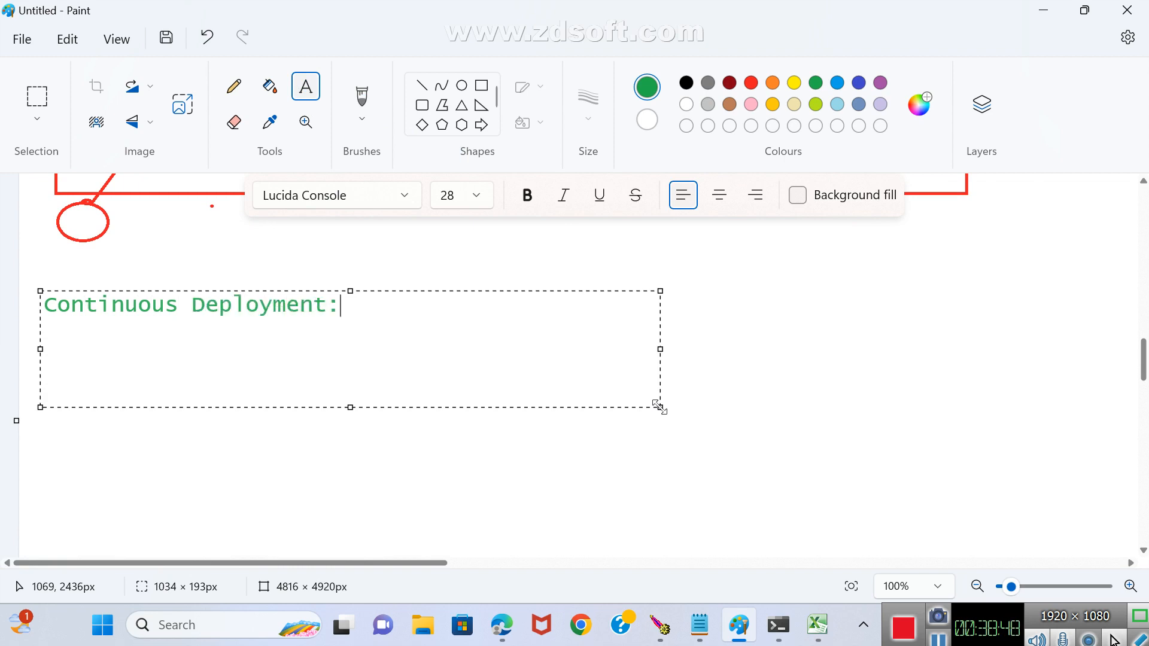
text(Ent to En)
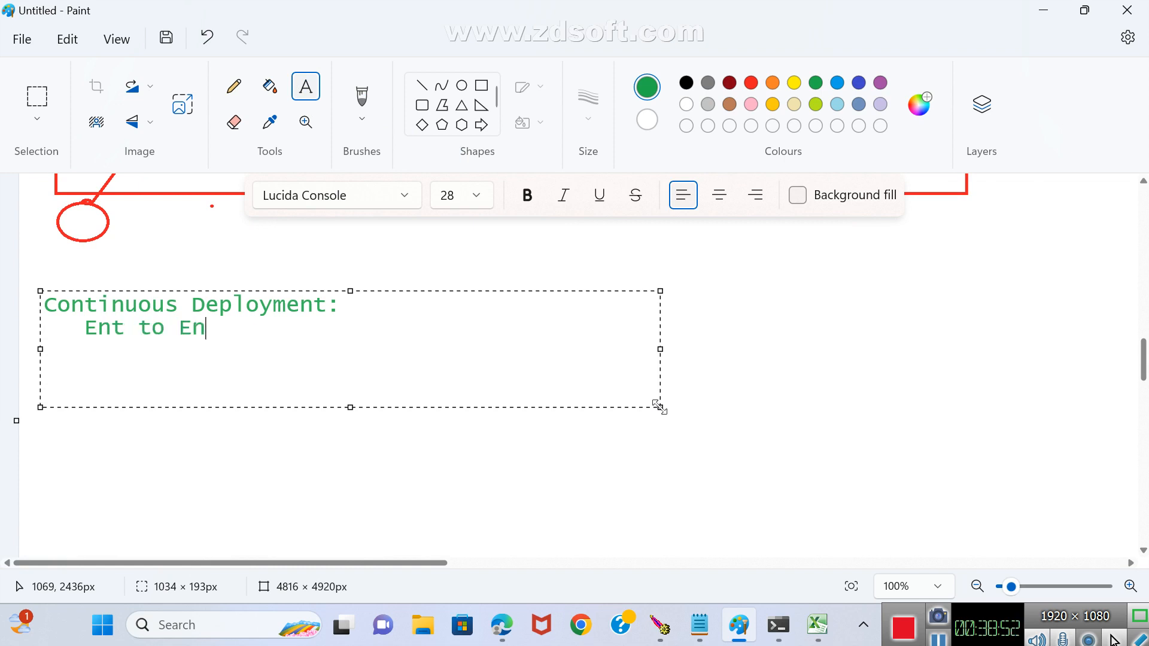
text(d aut)
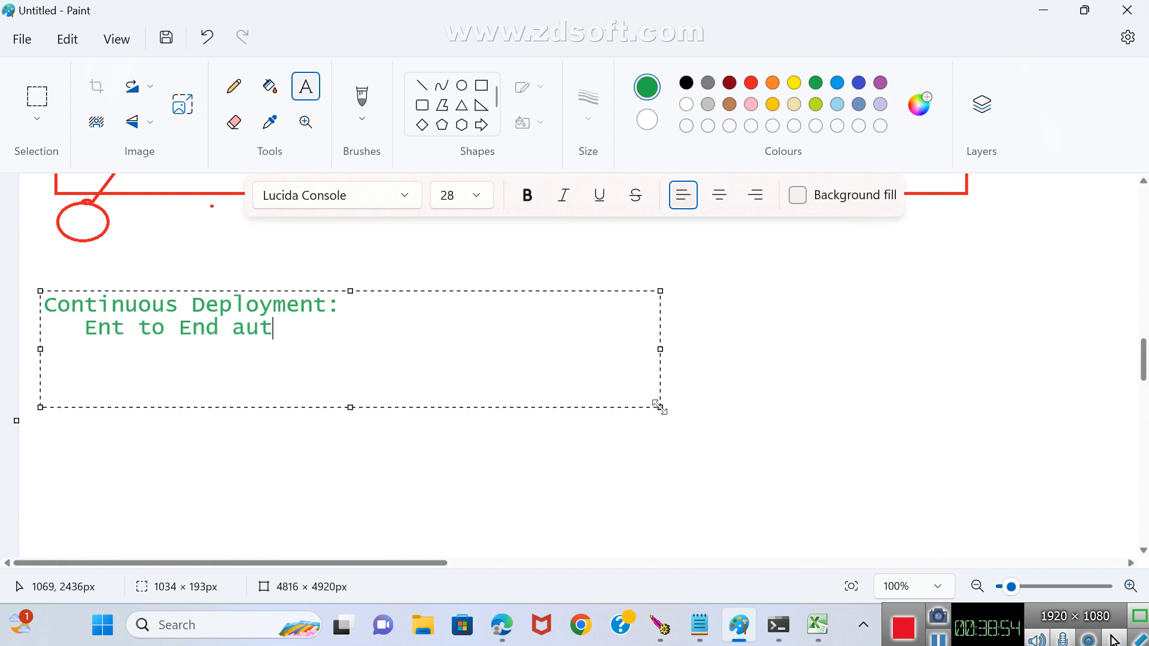
text(omation)
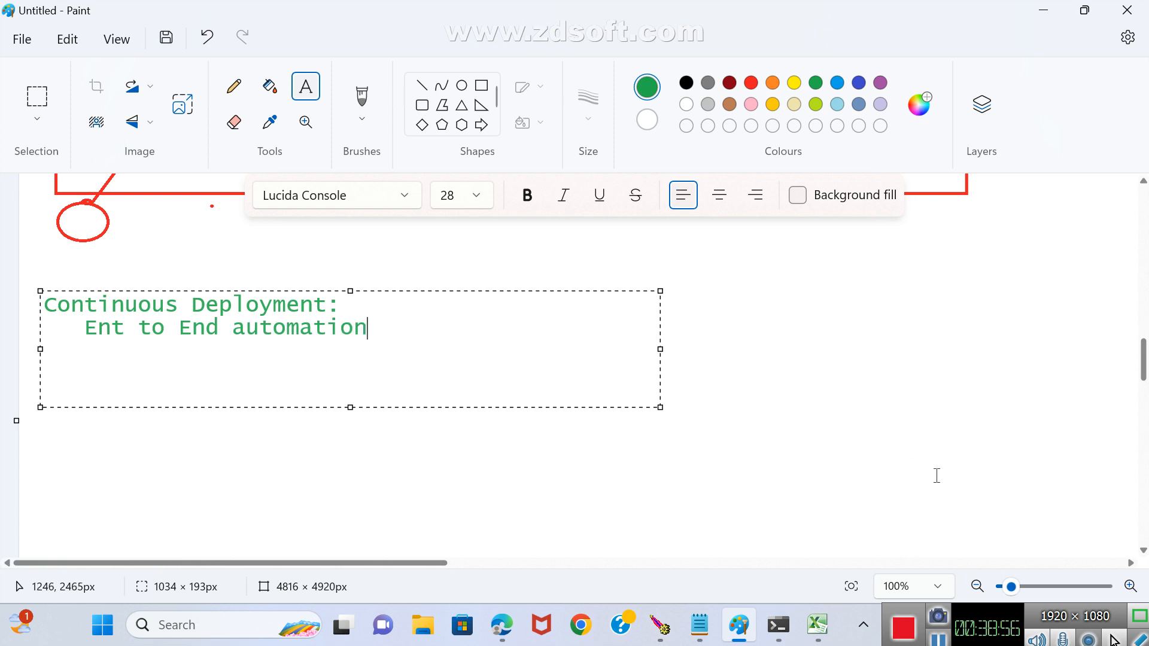
Add the indented line Ent to End automation beneath the Continuous Deployment heading.
click(890, 359)
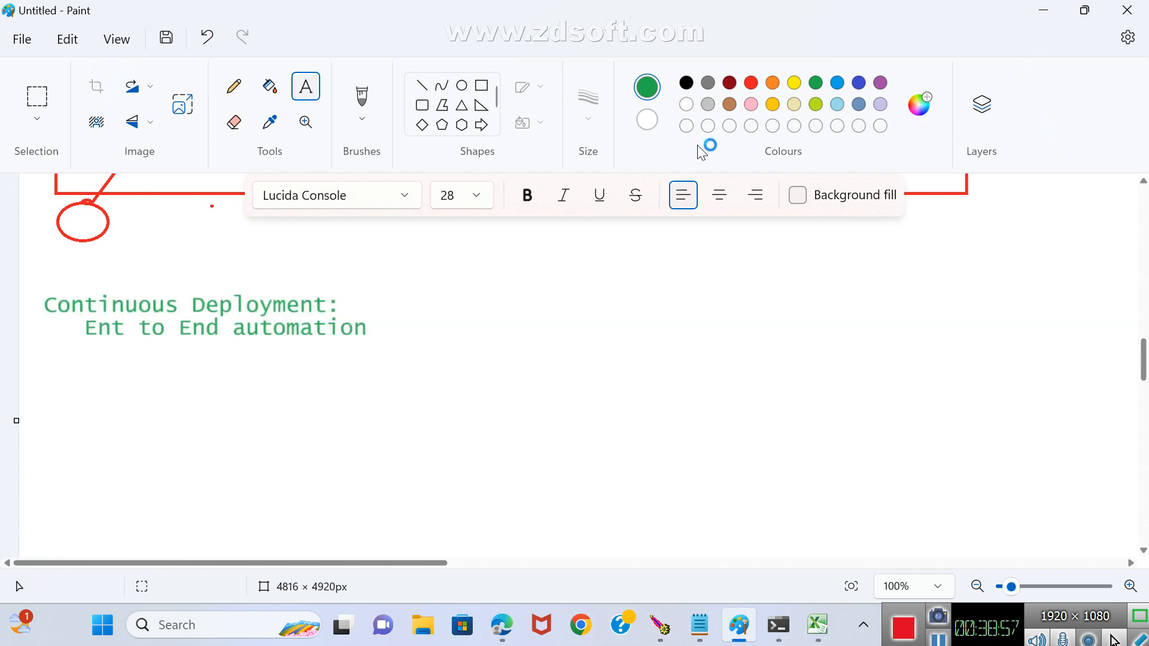
Draw a row of five green rectangles, each about 160 to 190 px wide, beneath the Continuous Deployment text.
click(481, 85)
drag(108, 393, 223, 430)
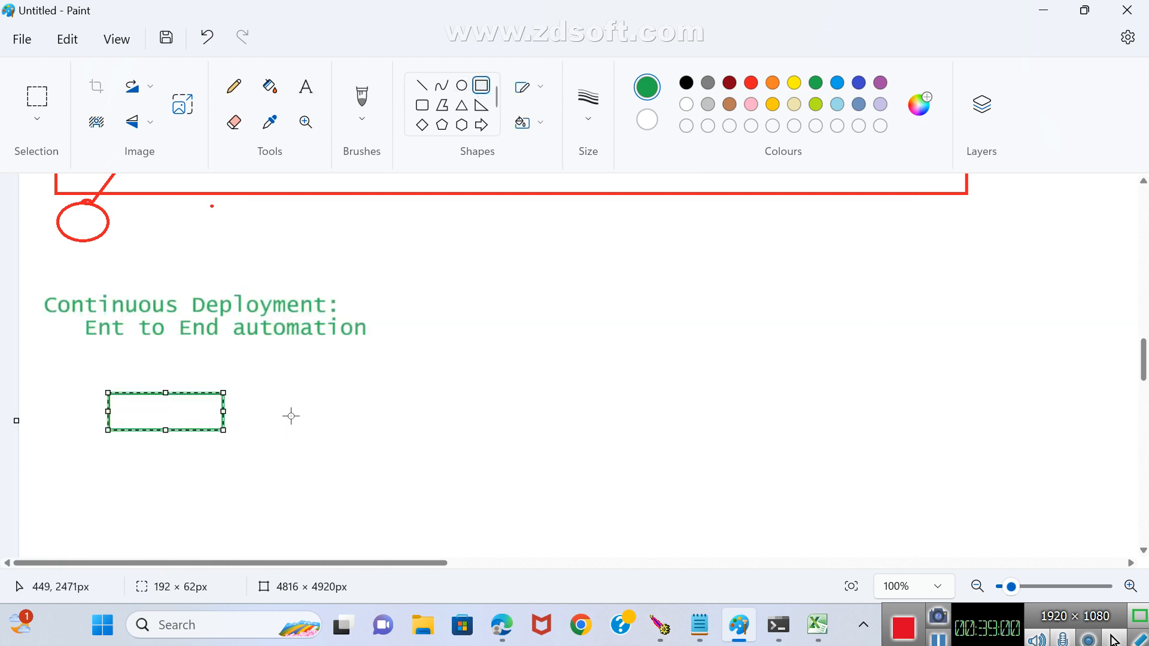
drag(281, 390, 378, 429)
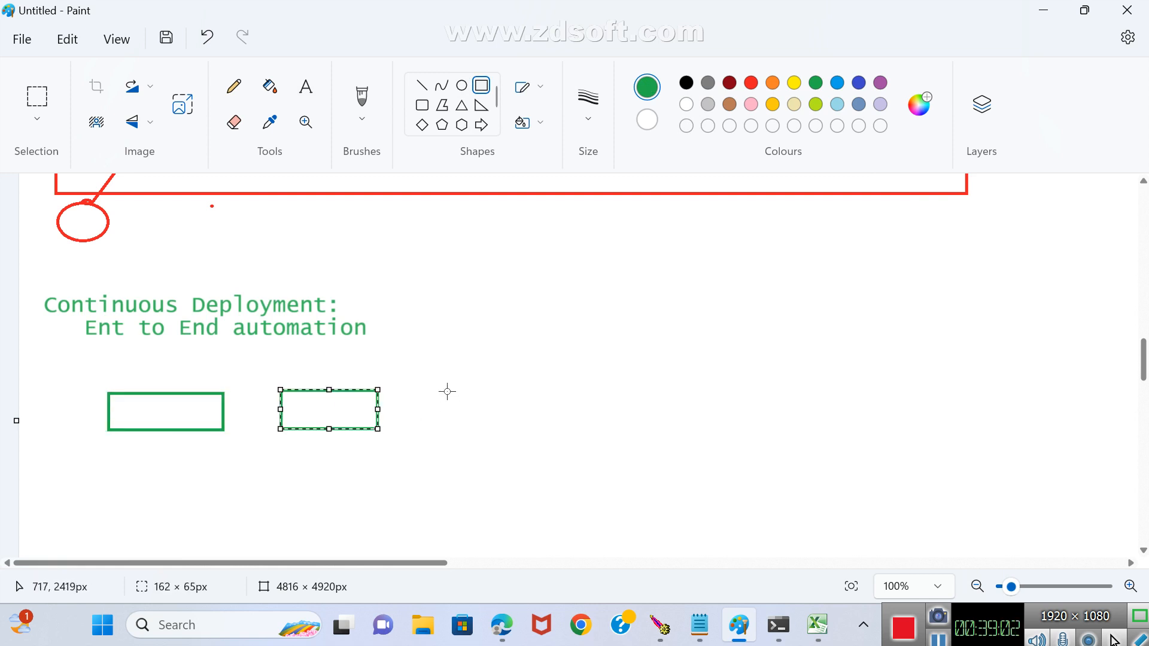
drag(436, 383, 534, 428)
mouse_move(593, 374)
mouse_down()
mouse_move(694, 429)
mouse_move(709, 422)
mouse_up()
drag(800, 374, 910, 426)
drag(569, 345, 573, 348)
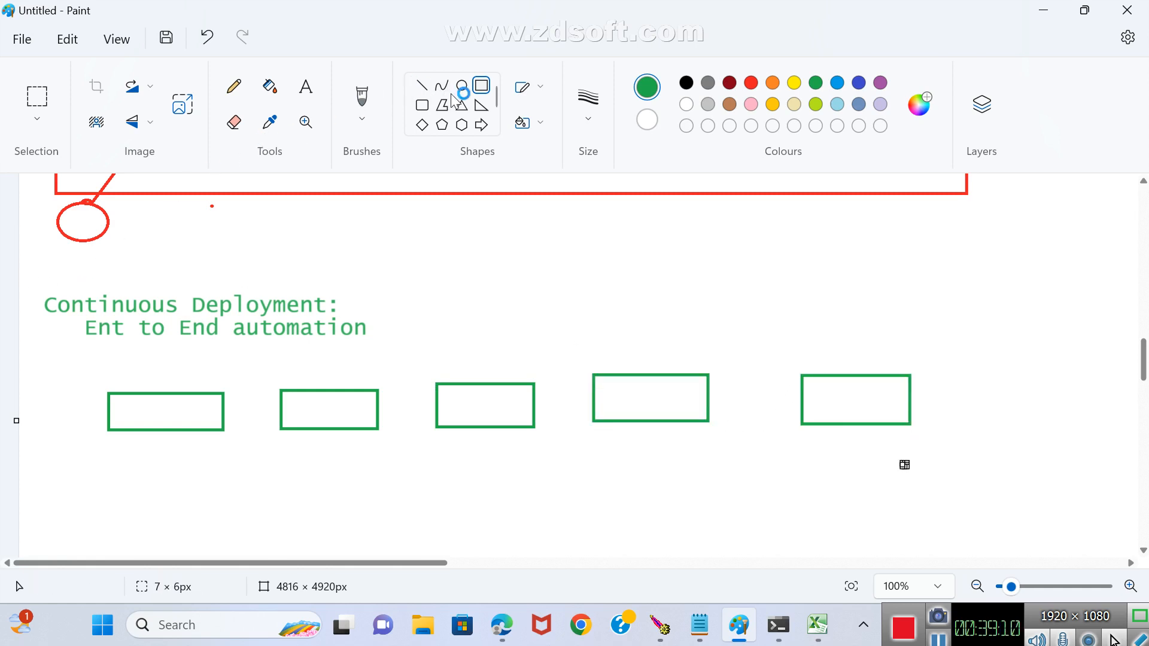
Label the first two Continuous Deployment boxes code and build in green text.
click(305, 87)
drag(124, 404, 333, 427)
scroll(261, 341, up, 2)
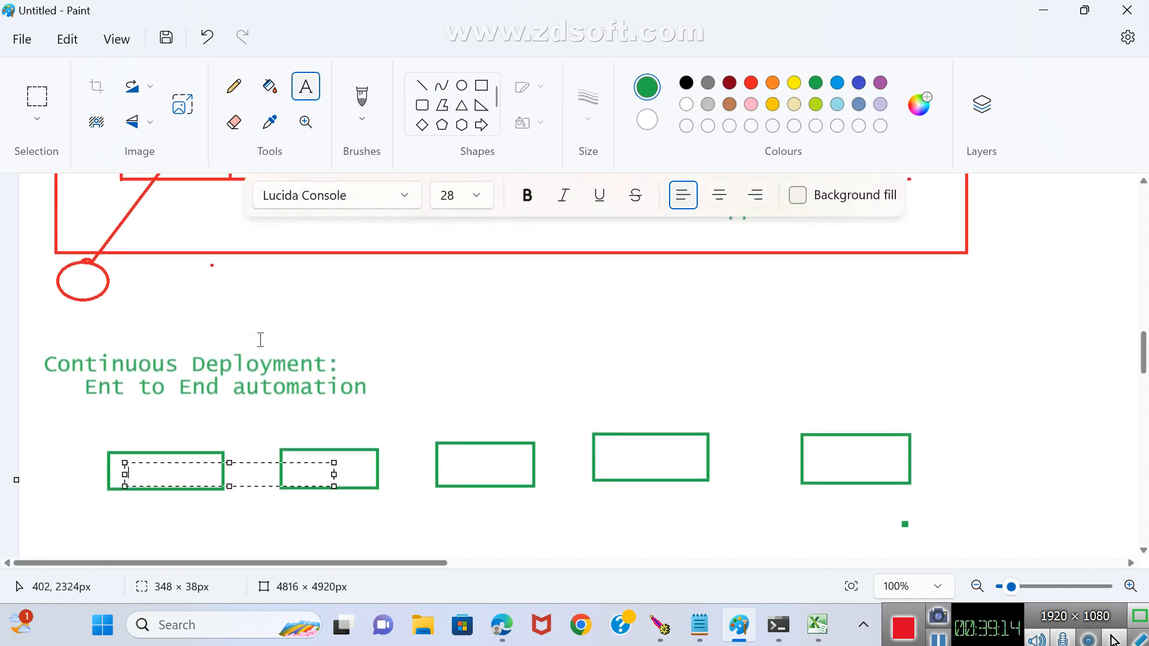
text(code)
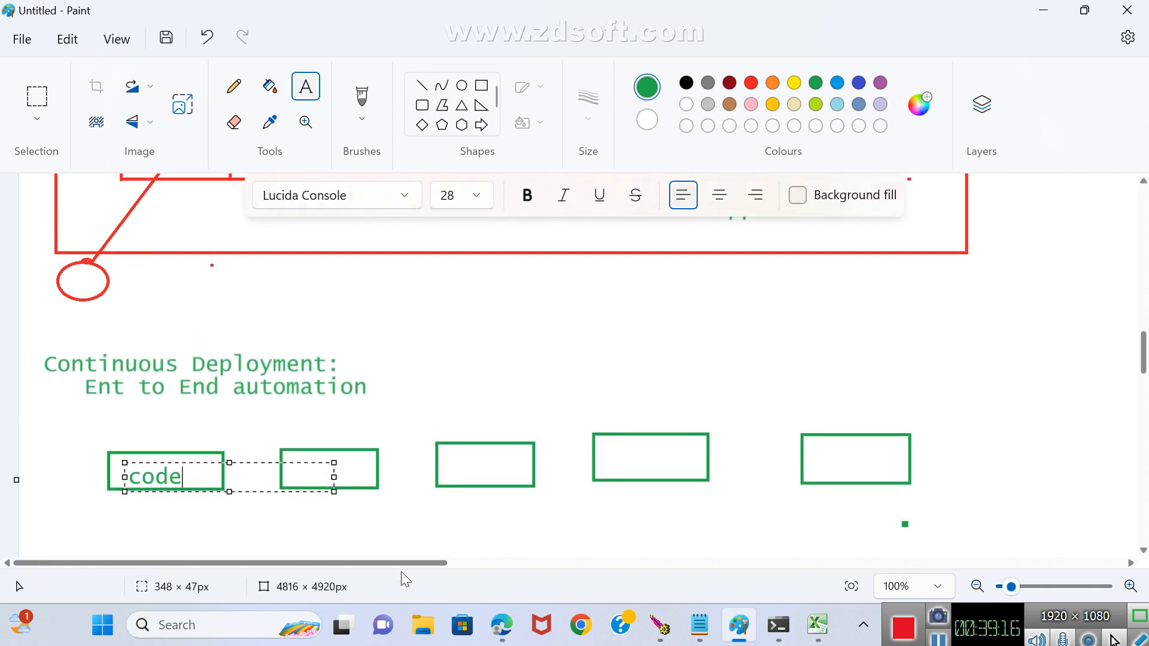
click(388, 465)
drag(304, 461, 364, 472)
text(build)
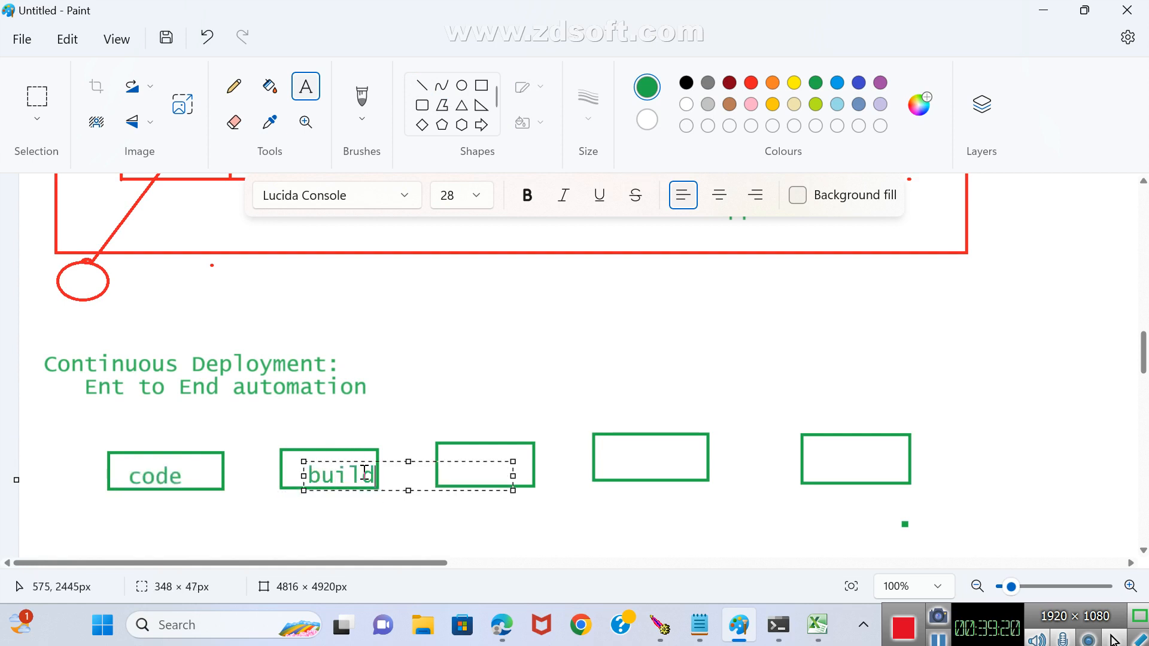
click(495, 547)
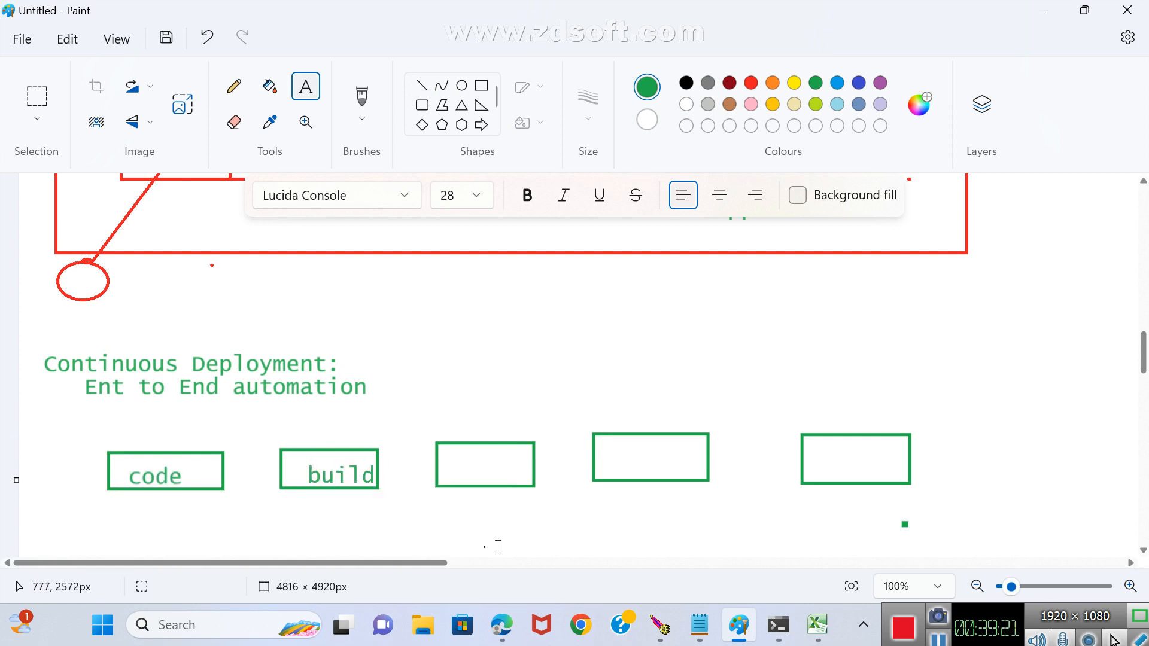
Label the remaining three Continuous Deployment boxes test, staging and production in green text.
click(457, 454)
text(test)
click(600, 523)
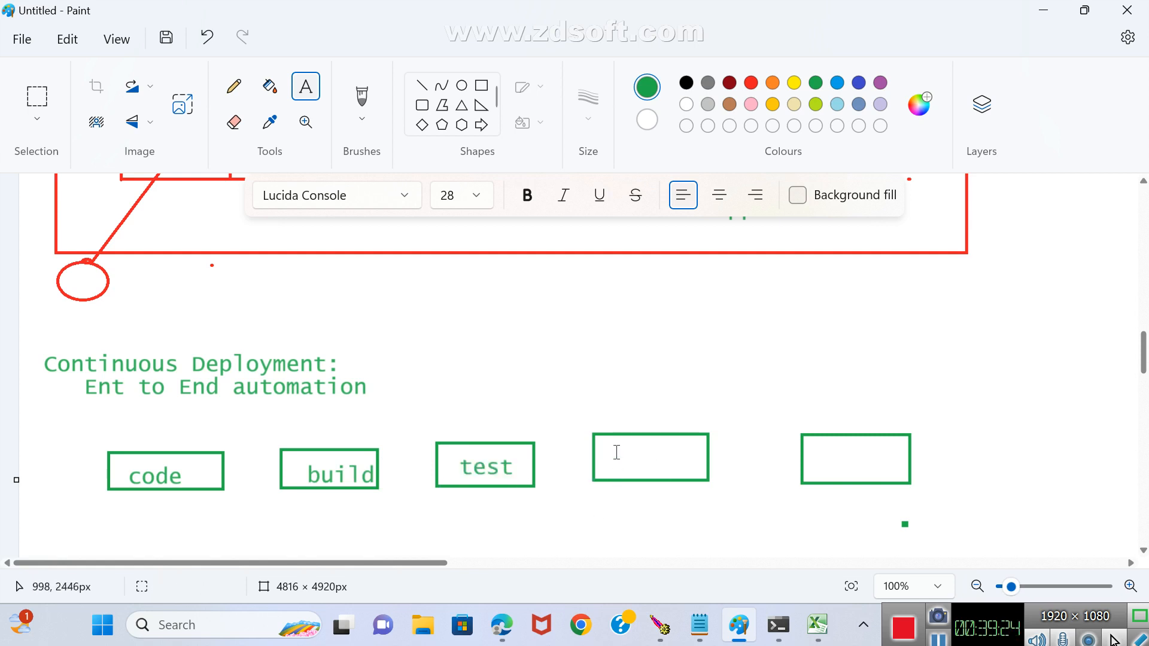
drag(615, 445, 685, 469)
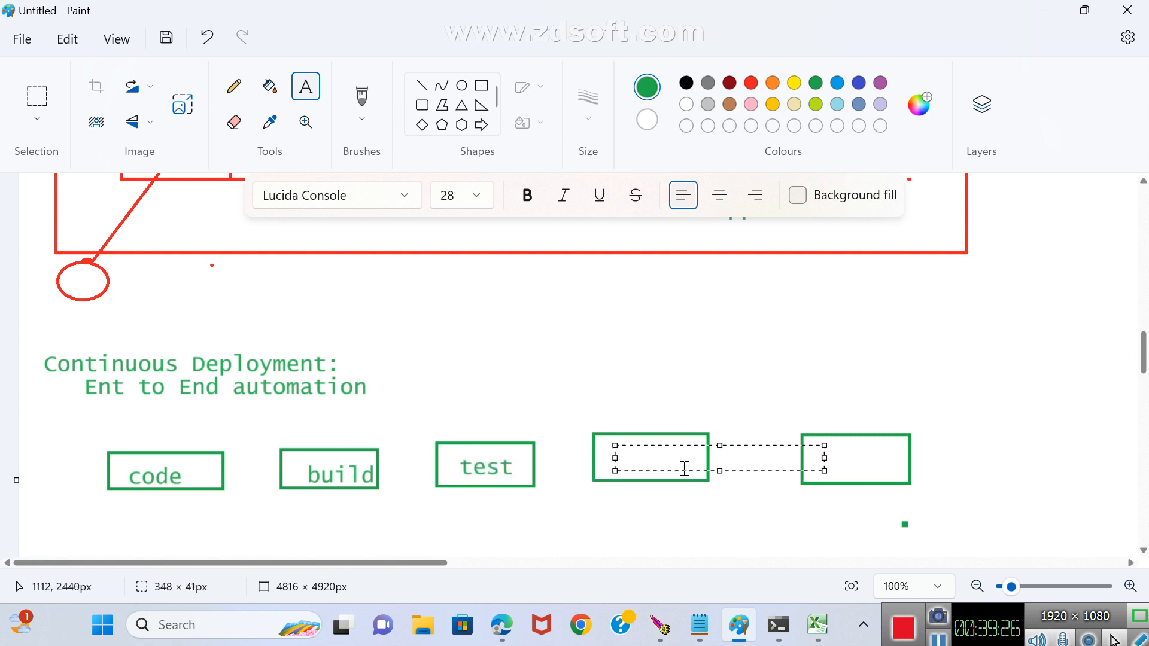
text(staging)
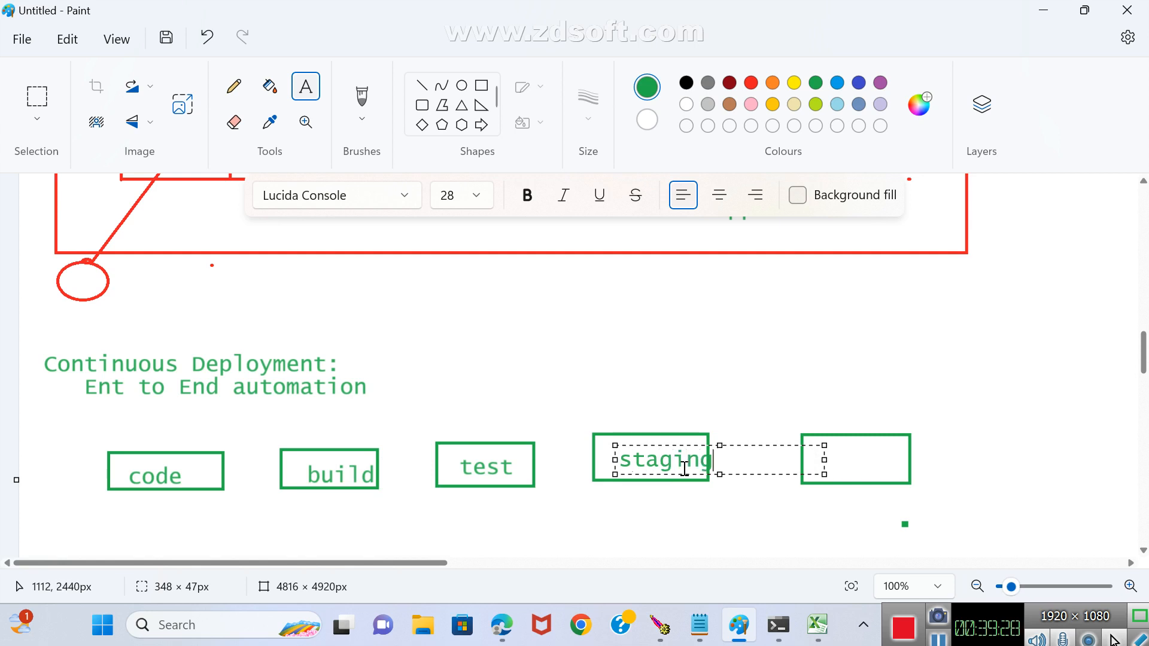
click(726, 497)
drag(832, 450, 896, 467)
text(prod)
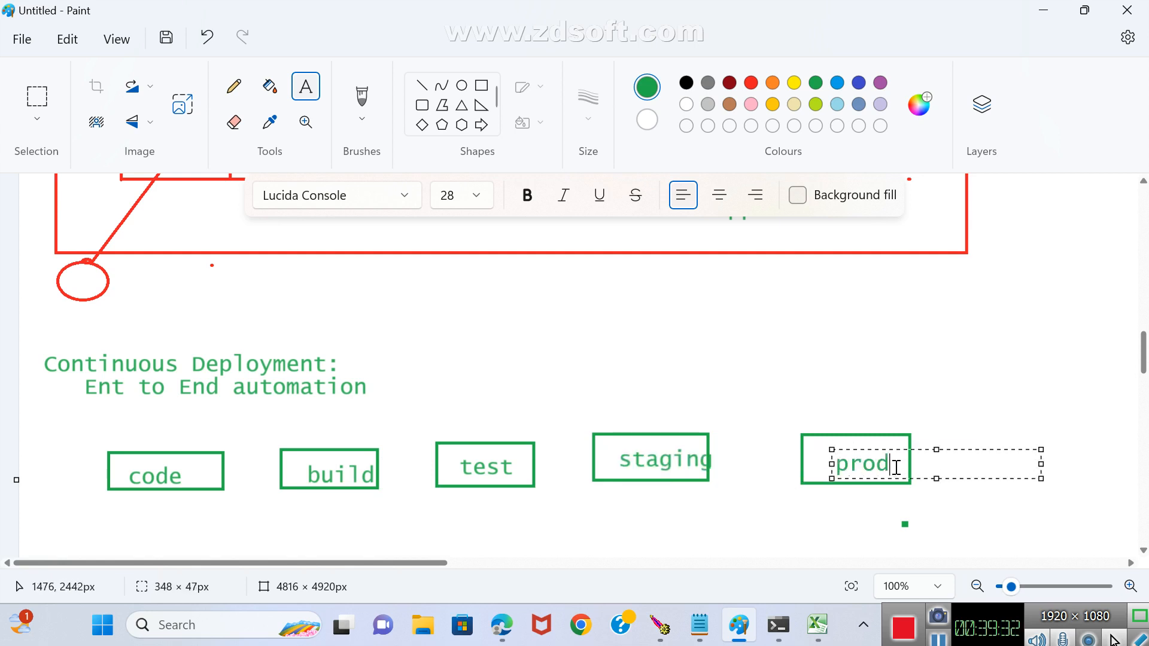
text(uction)
click(754, 521)
Draw four green right-pointing block arrows, about 96 to 162 px long, linking the code, build, test, staging and production boxes in sequence.
click(479, 128)
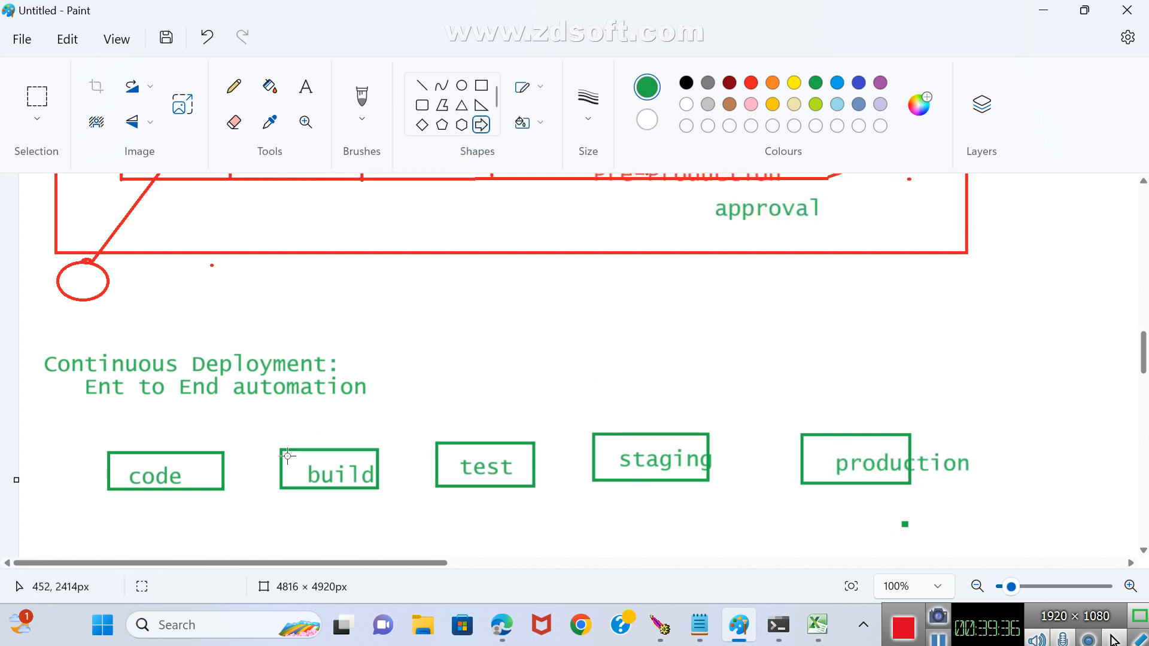
drag(224, 462, 286, 475)
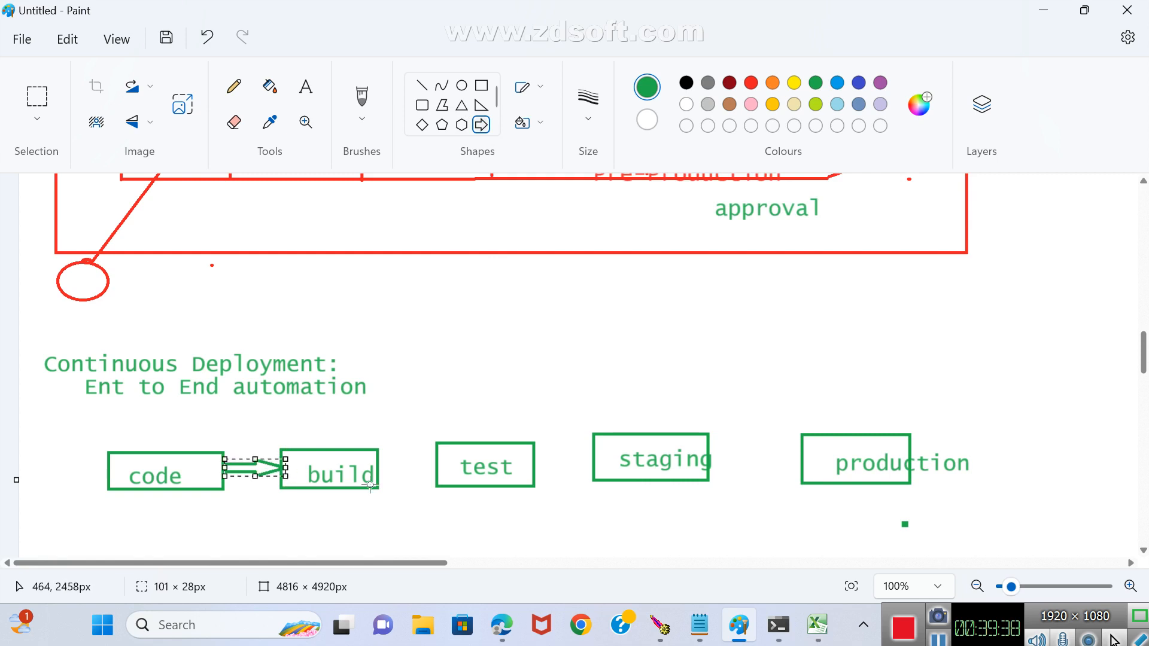
drag(380, 461, 437, 476)
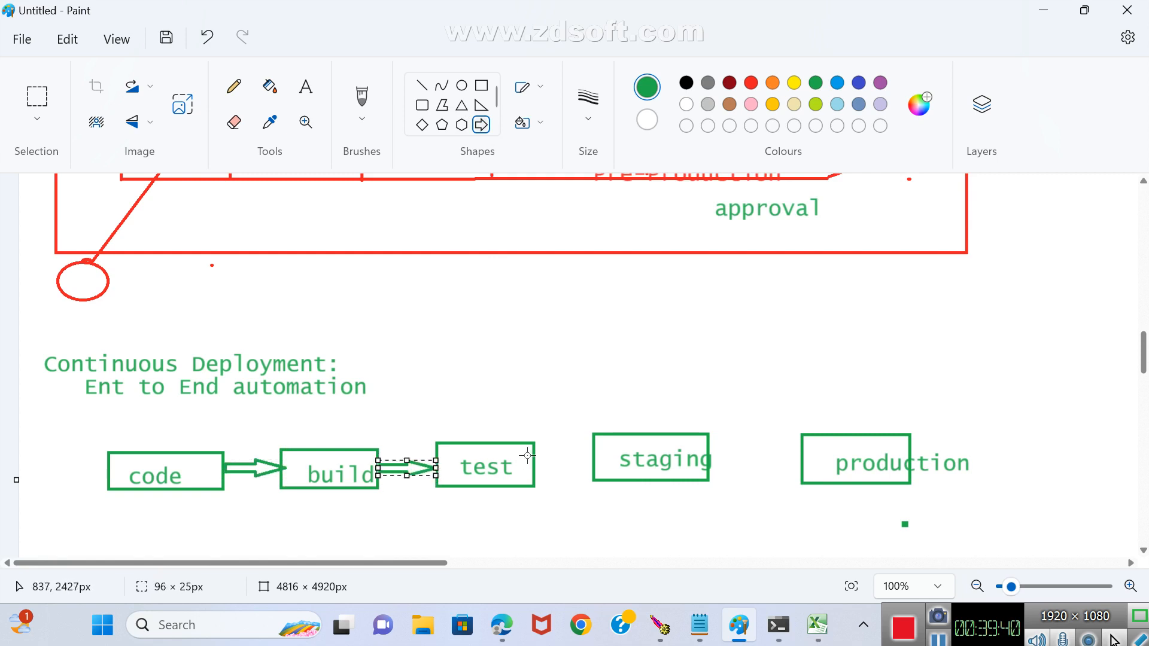
drag(532, 451, 598, 467)
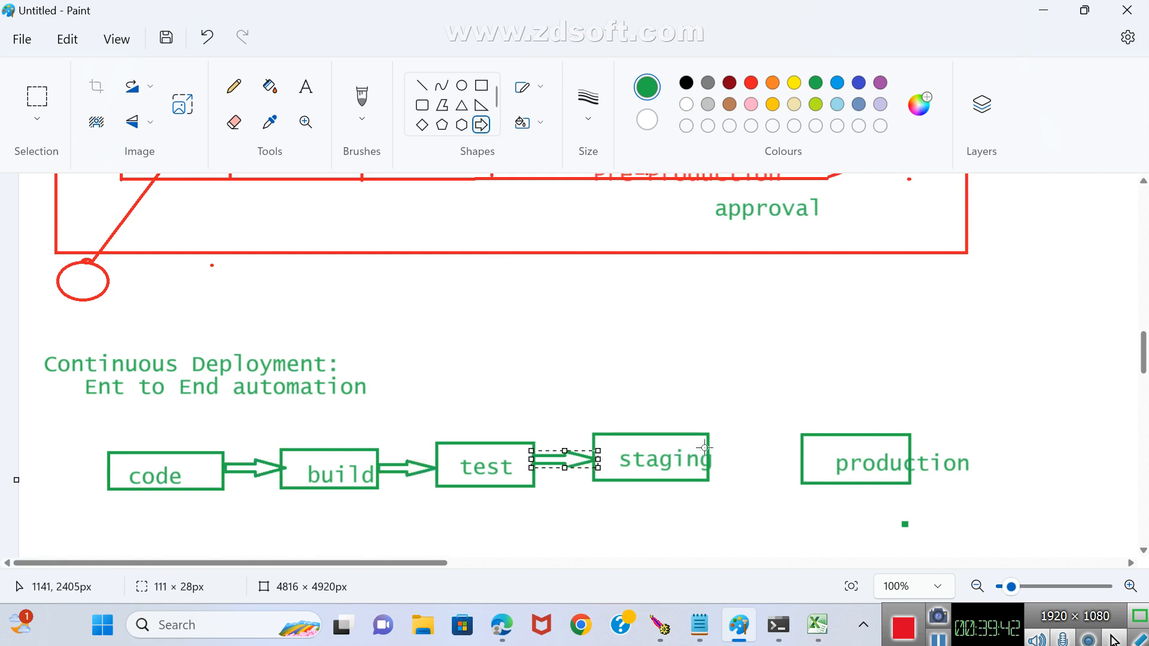
drag(709, 447, 803, 475)
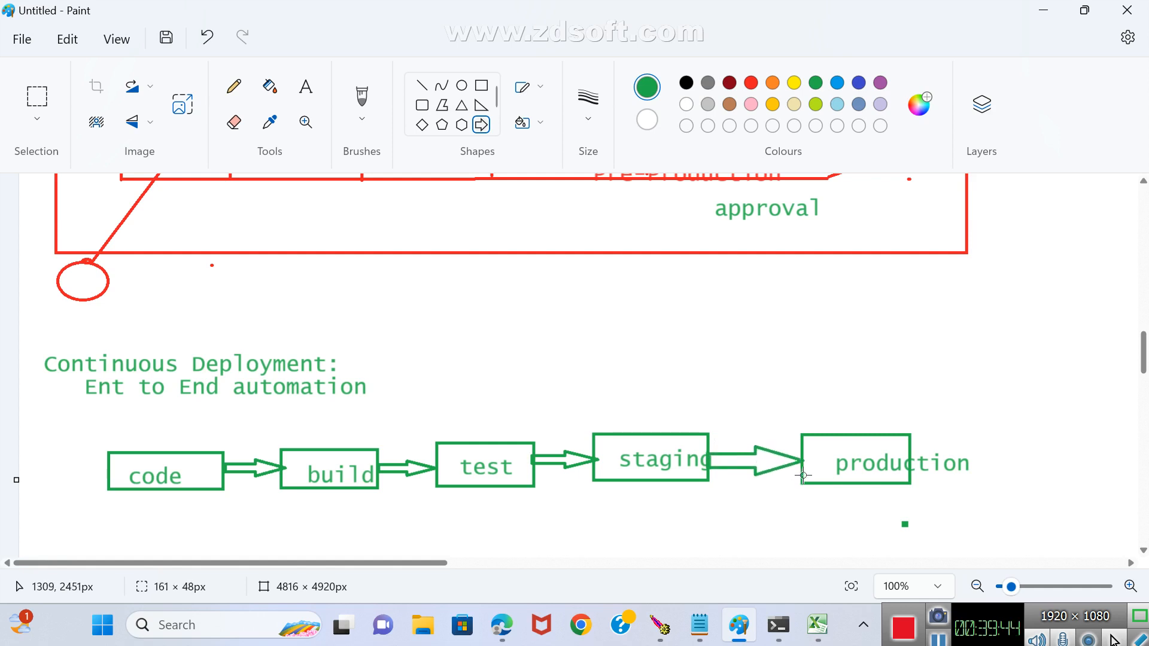
click(759, 505)
Add the green text inhouse project above the staging box and arrow of the Continuous Deployment diagram.
scroll(671, 484, down, 1)
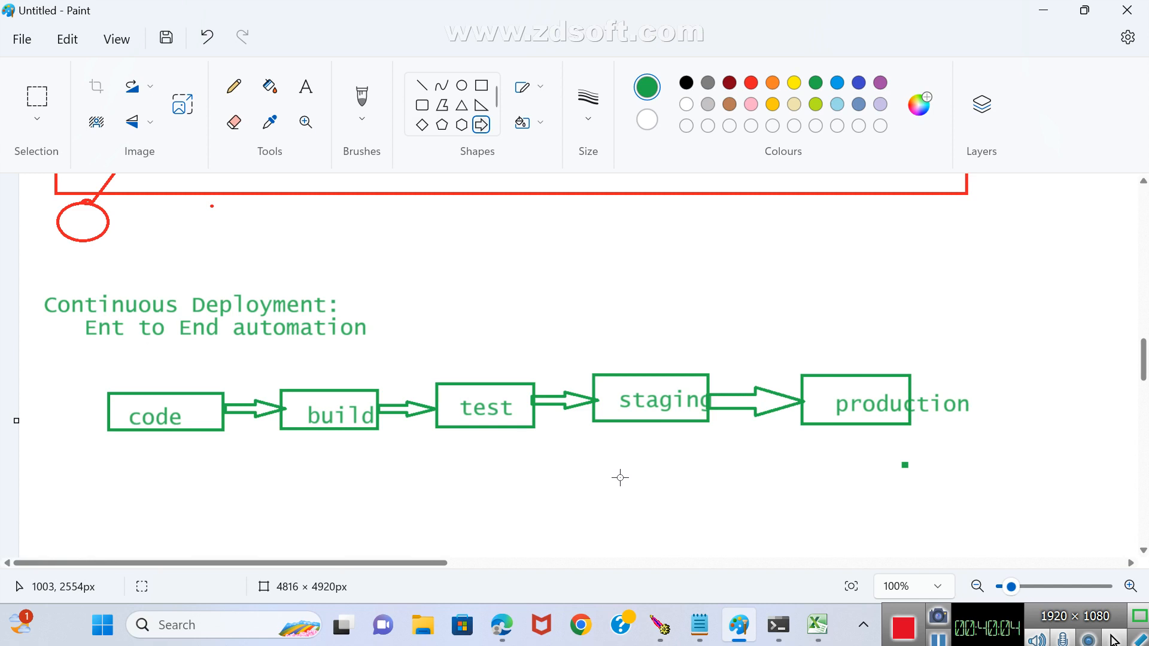
click(305, 86)
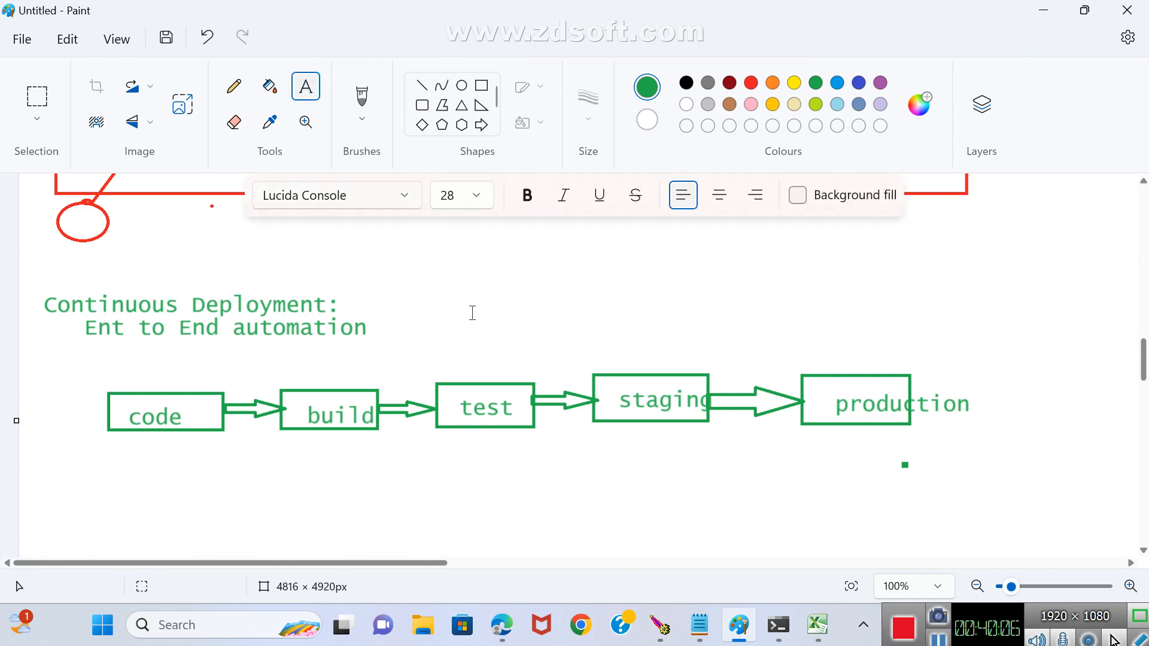
drag(608, 324, 824, 352)
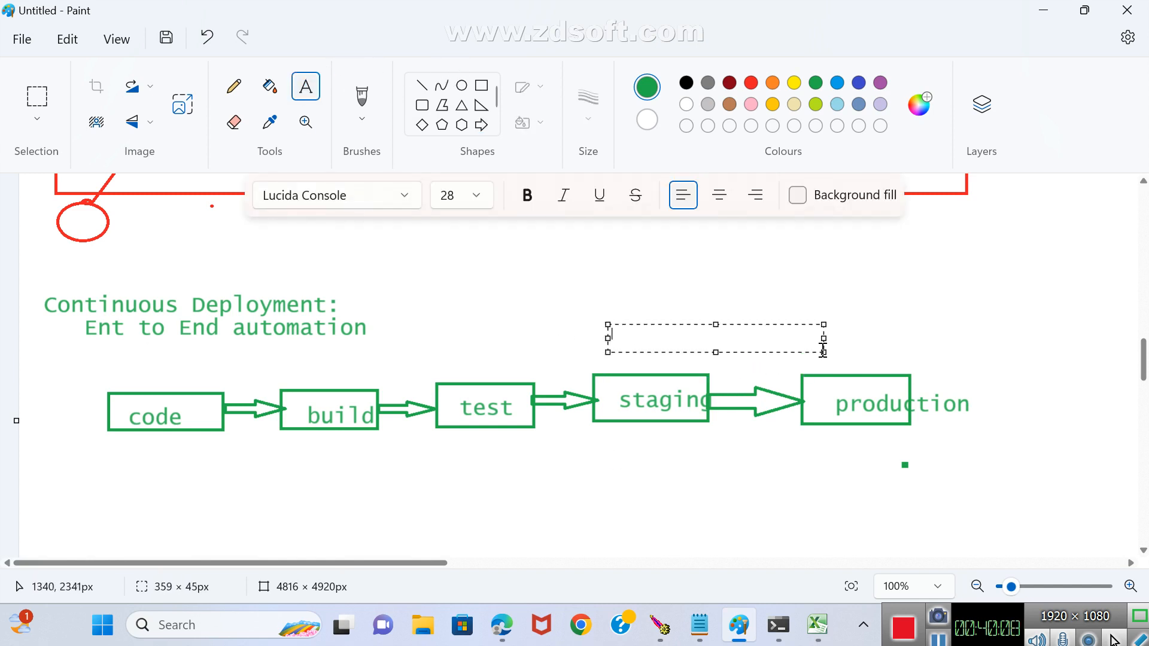
text(inh)
text(ouse proje)
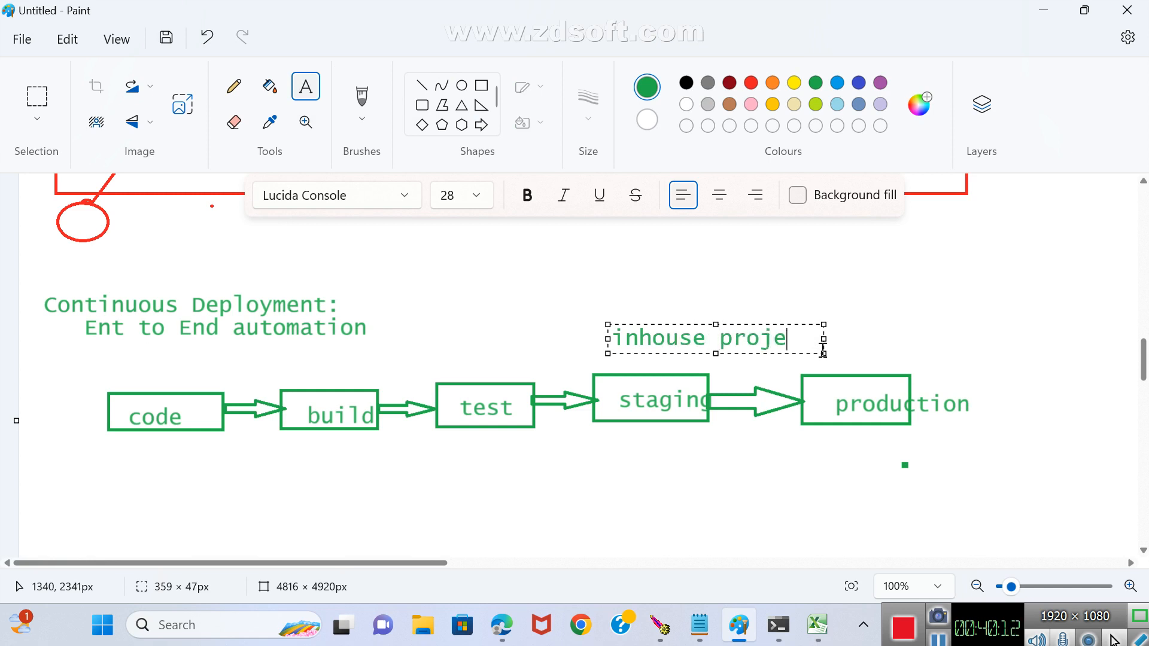
text(ct)
click(789, 476)
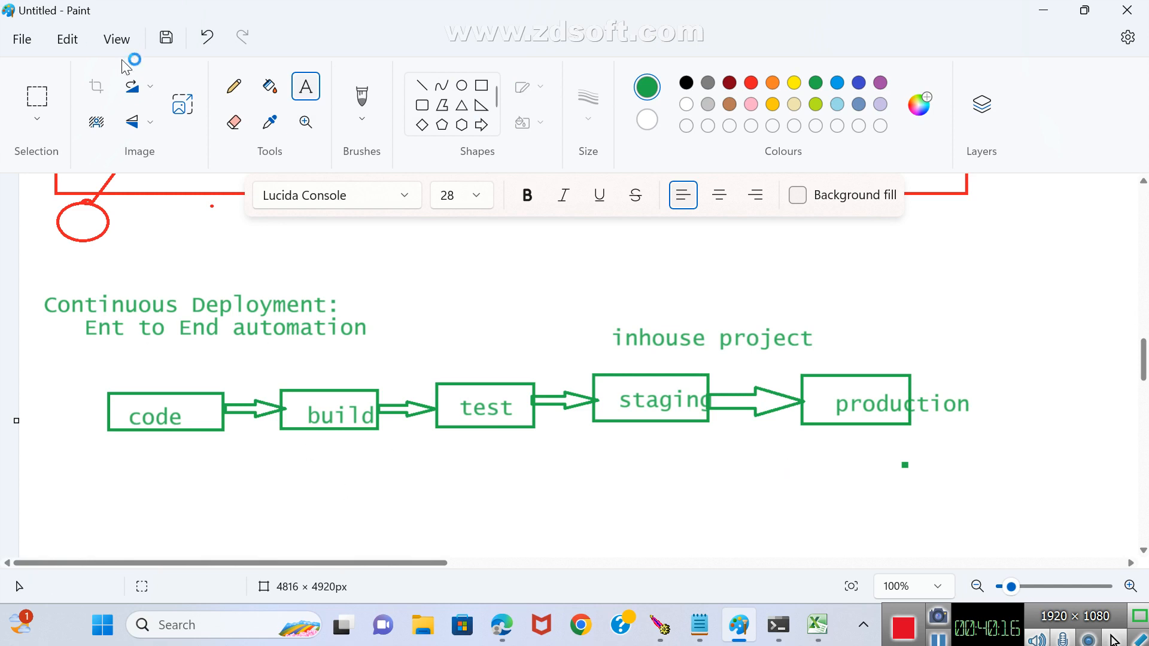
Add the green text External project above the production end of the Continuous Delivery diagram, on the Jenkins frame's upper edge.
click(481, 86)
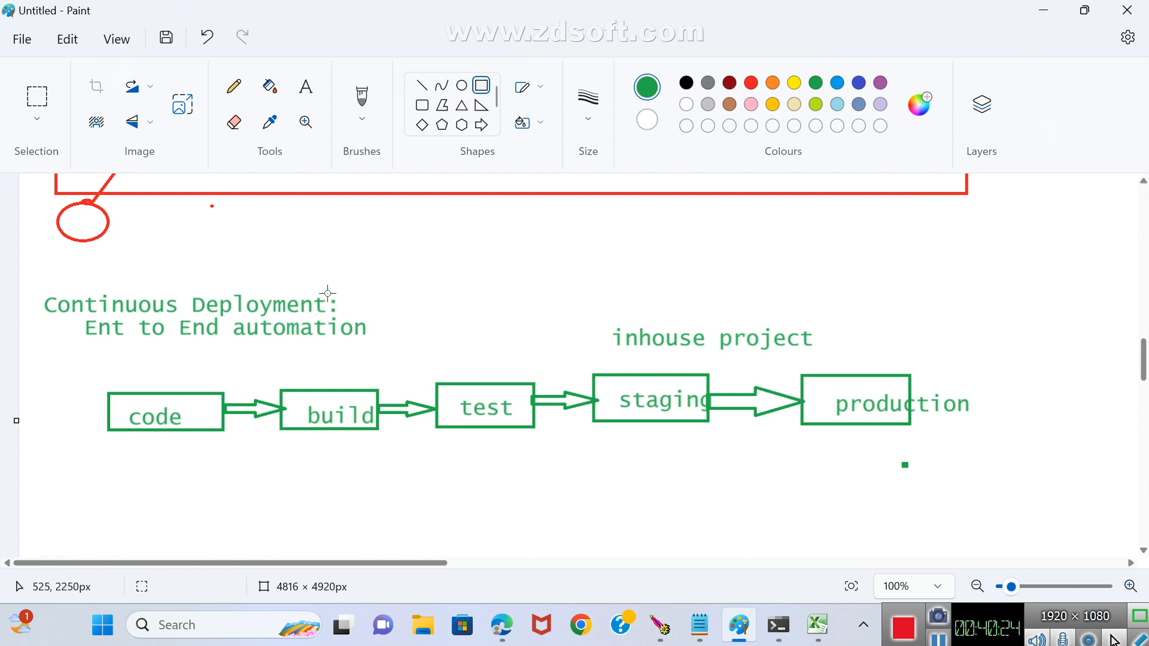
scroll(239, 297, up, 3)
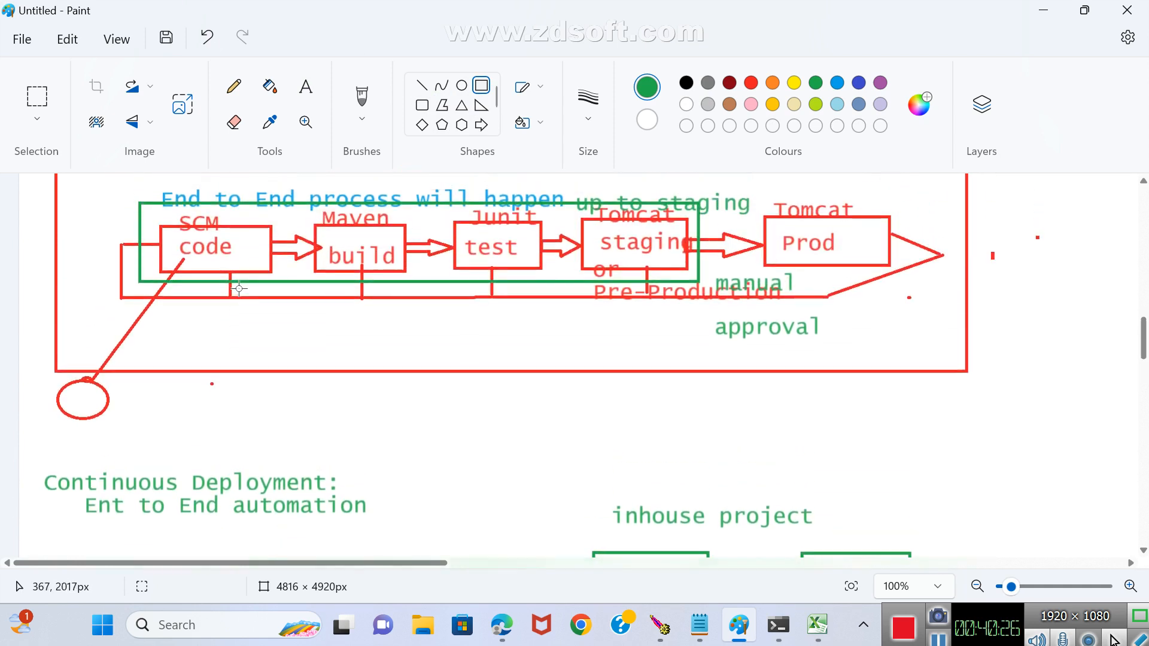
scroll(238, 289, up, 2)
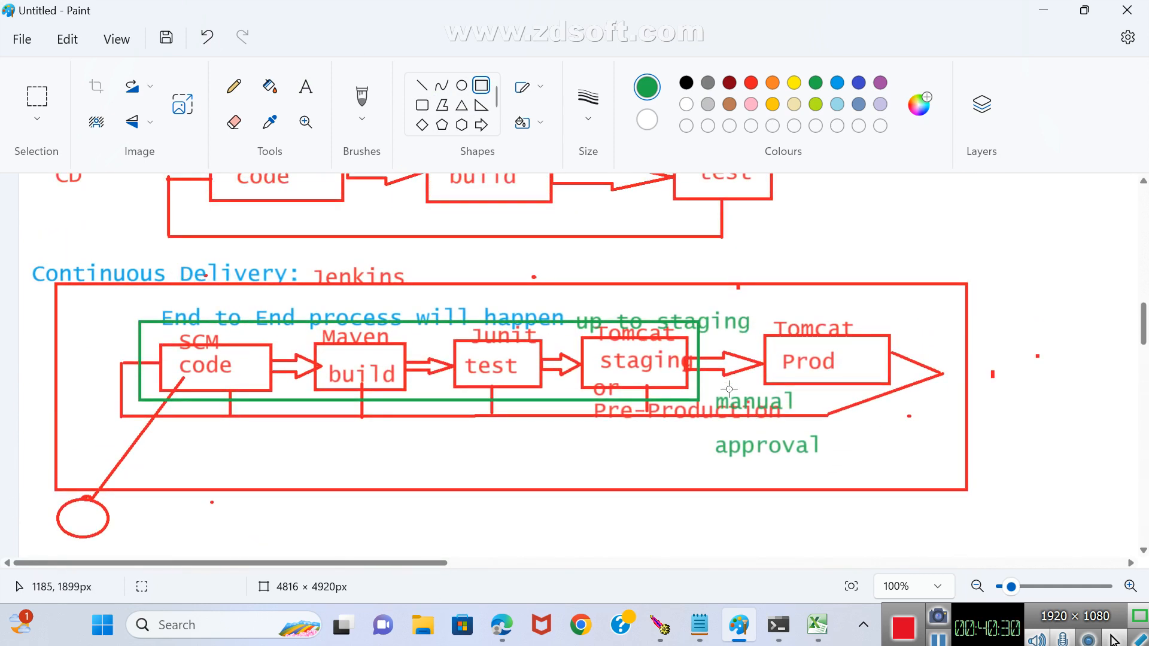
scroll(748, 433, down, 1)
scroll(745, 422, up, 1)
click(304, 91)
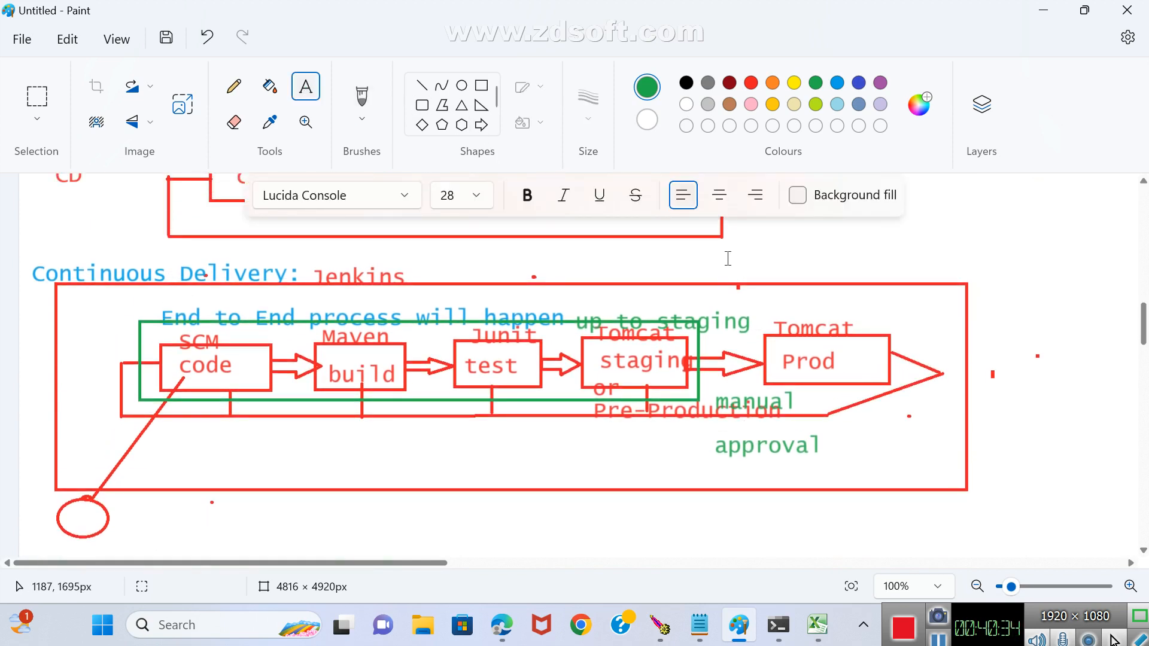
drag(728, 259, 968, 293)
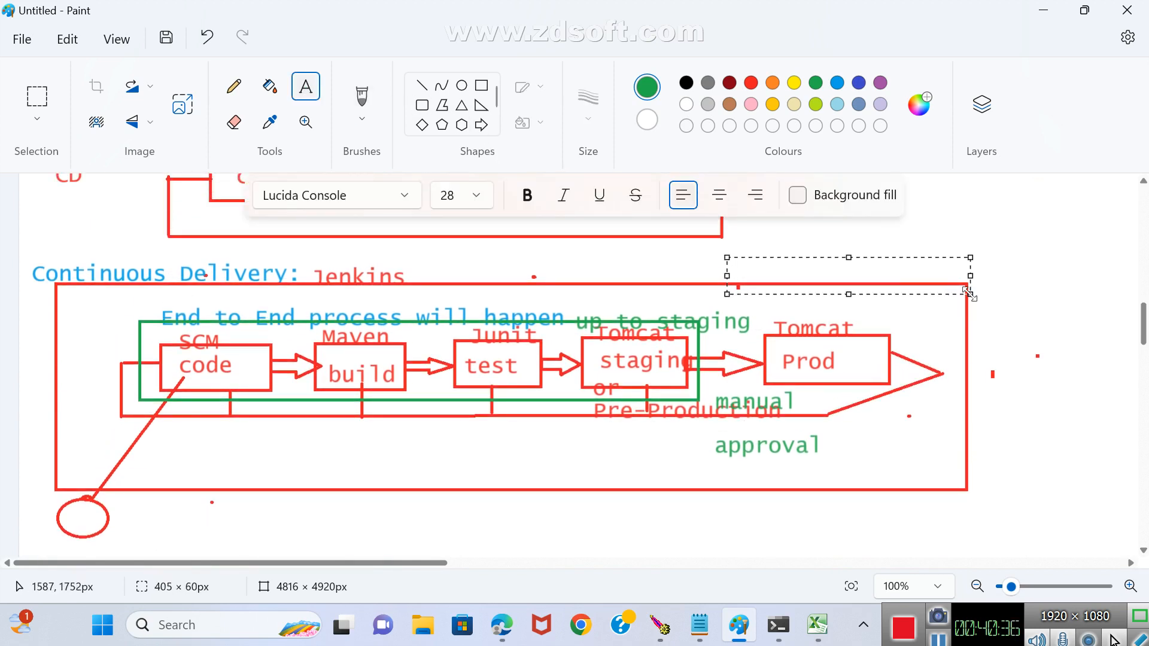
text(External project)
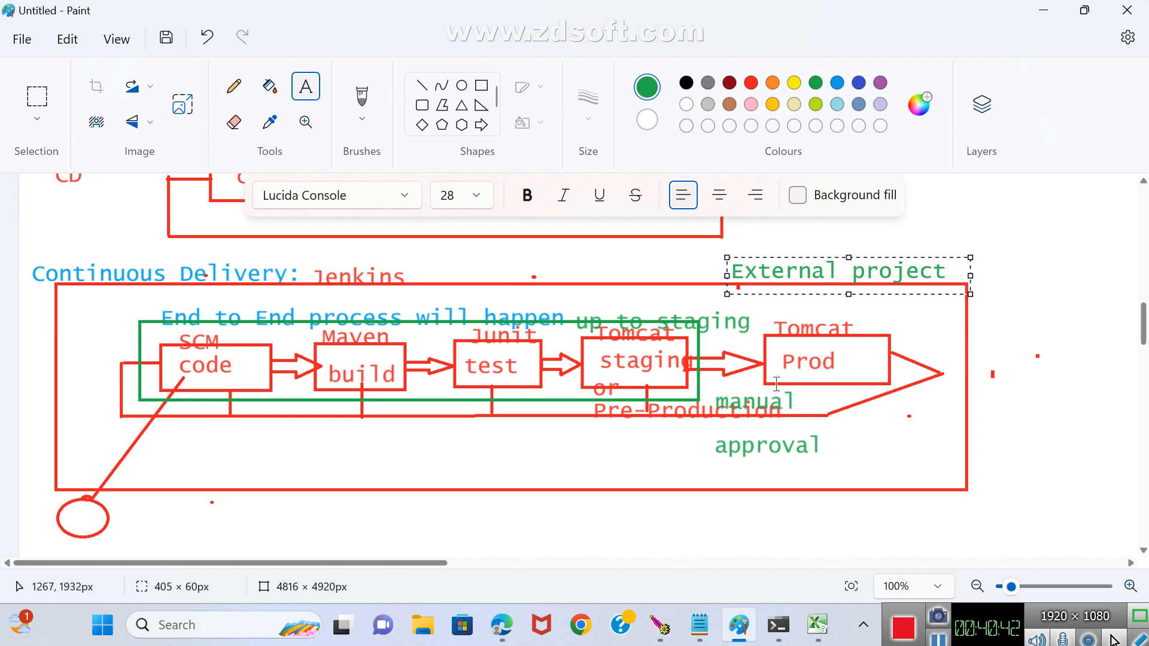
scroll(776, 383, down, 4)
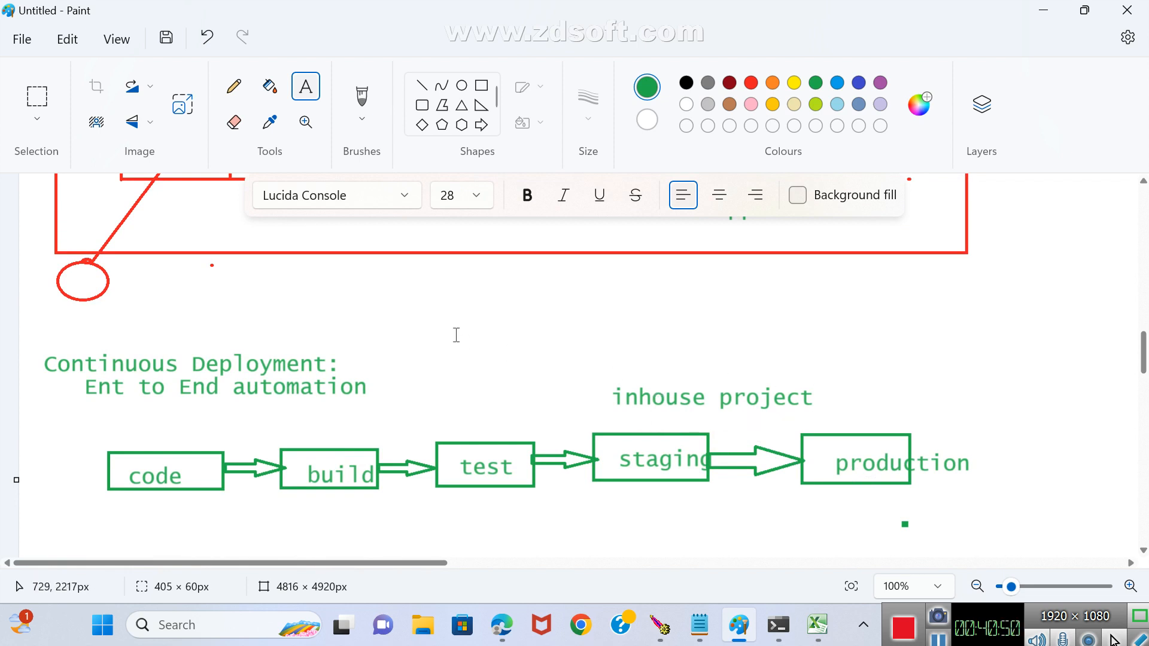
scroll(456, 336, up, 5)
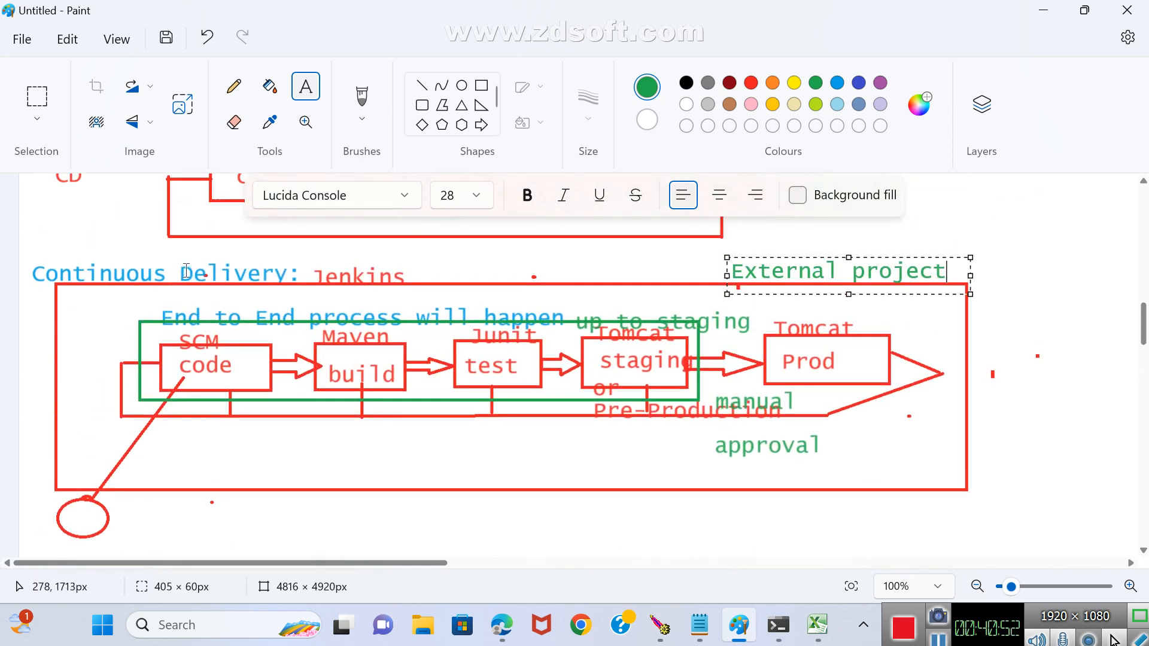
drag(179, 271, 311, 289)
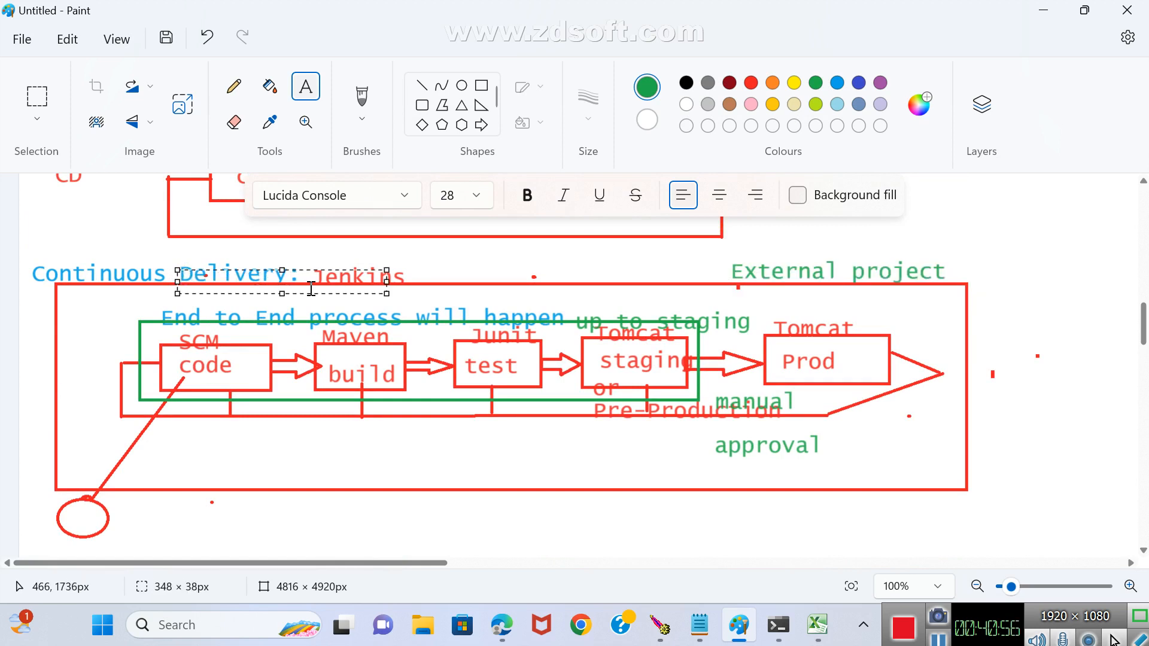
Label the arrow between staging and production in the Continuous Deployment diagram with auto in green text beneath it.
scroll(538, 335, down, 3)
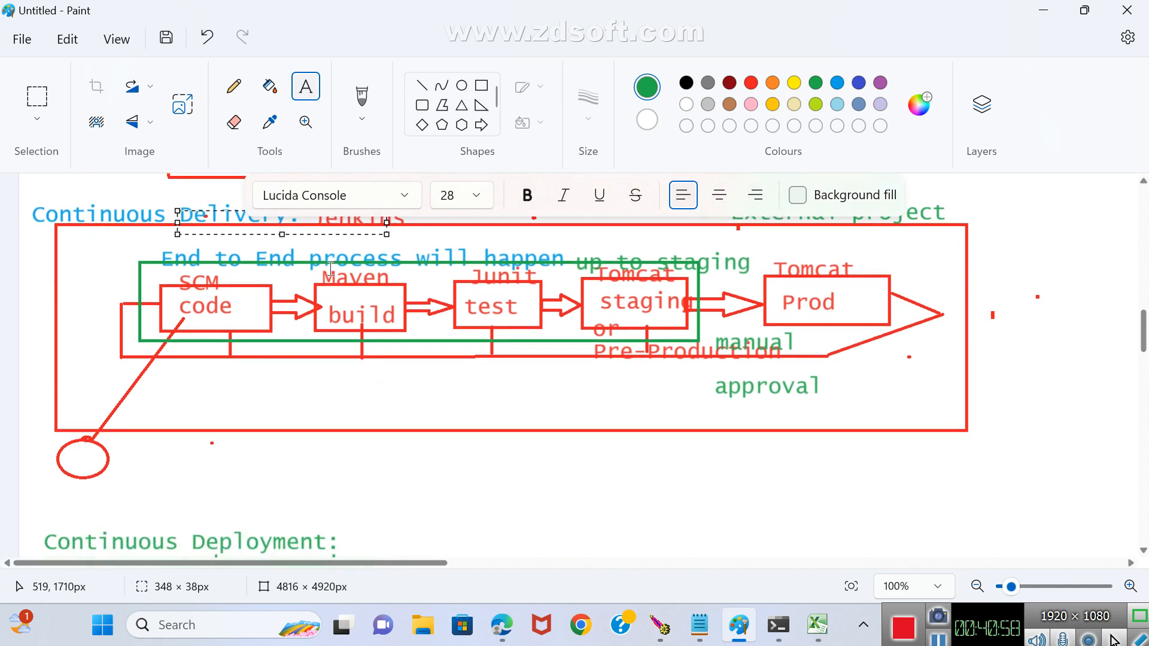
scroll(766, 331, up, 2)
scroll(736, 287, down, 6)
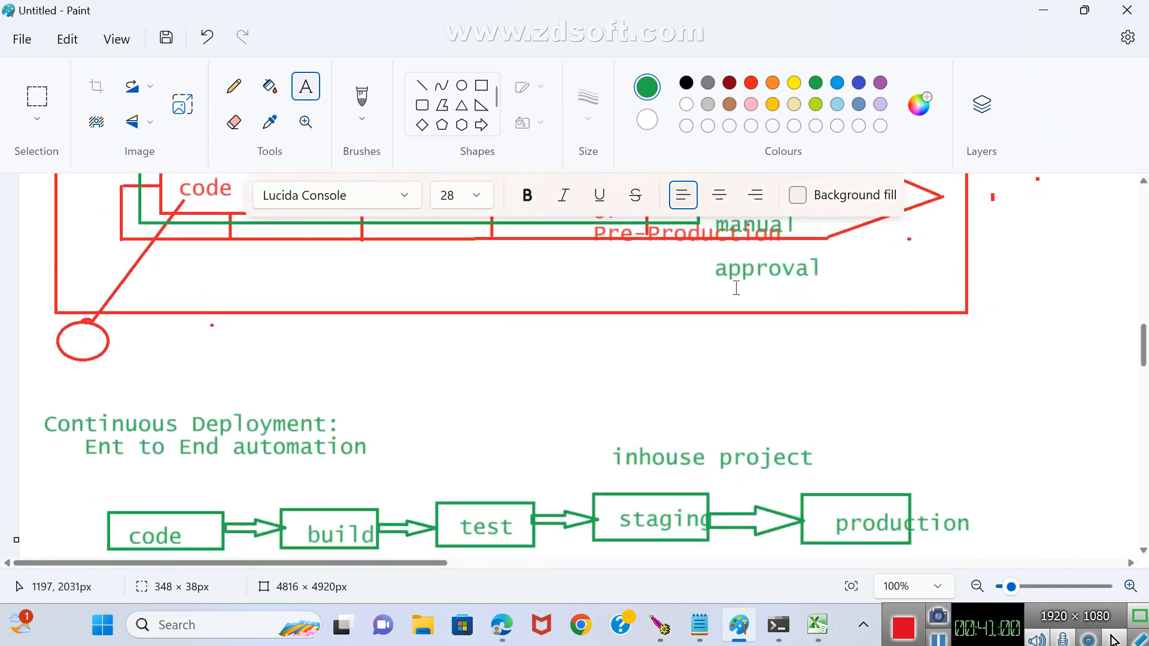
click(305, 87)
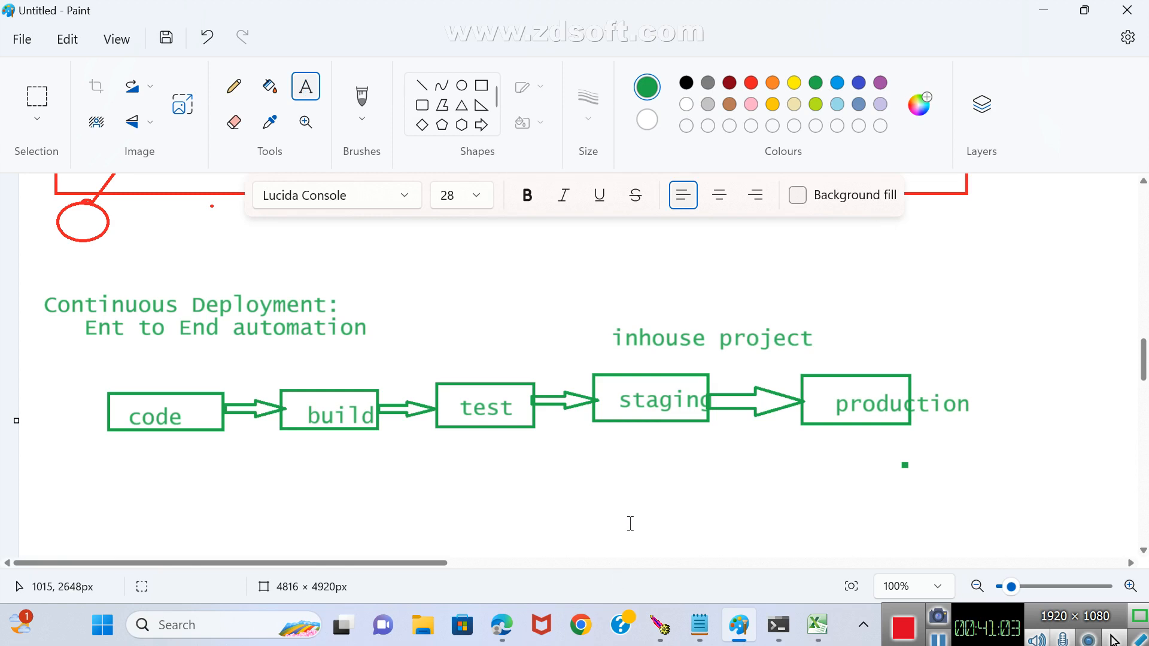
click(723, 431)
text(au)
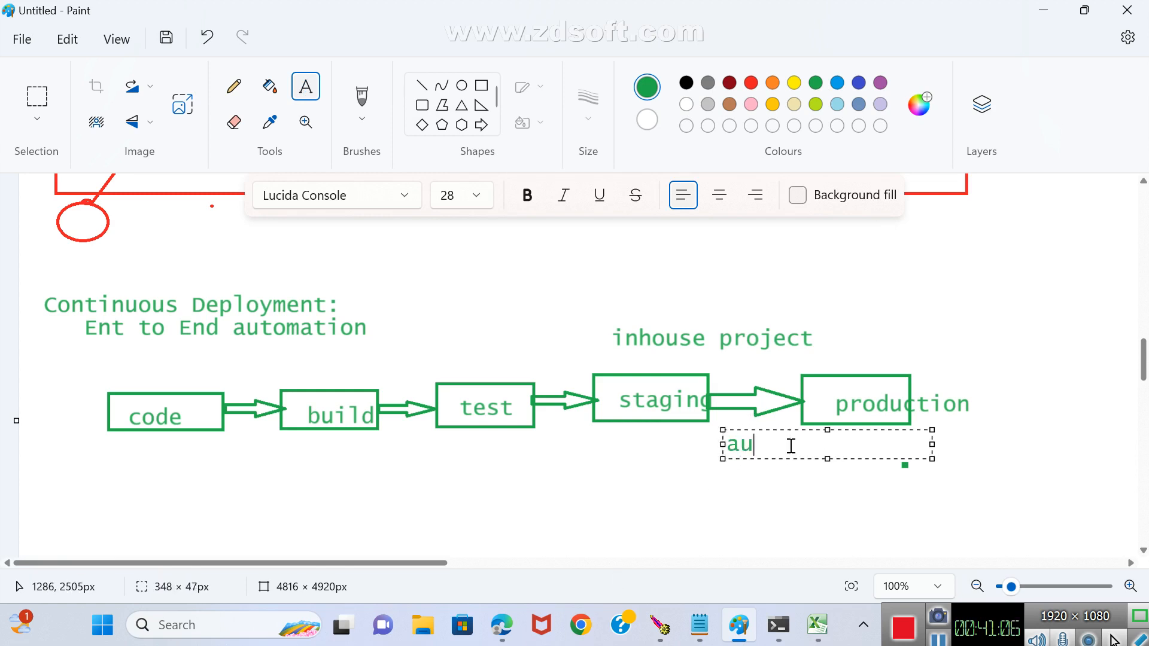
text(to)
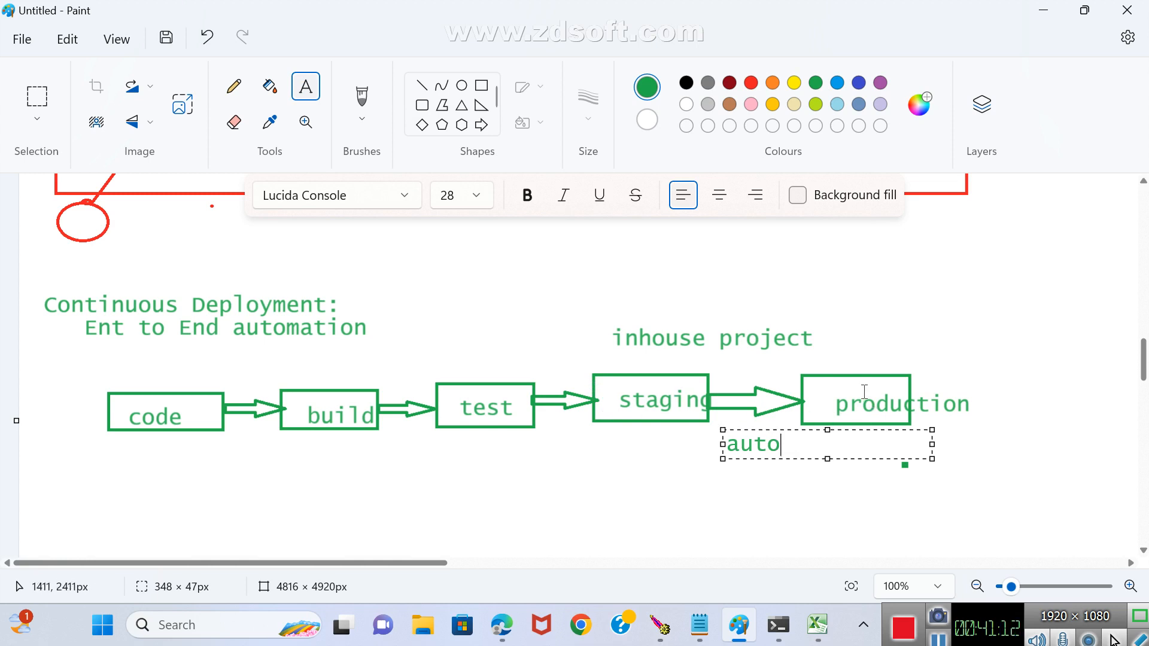
click(595, 442)
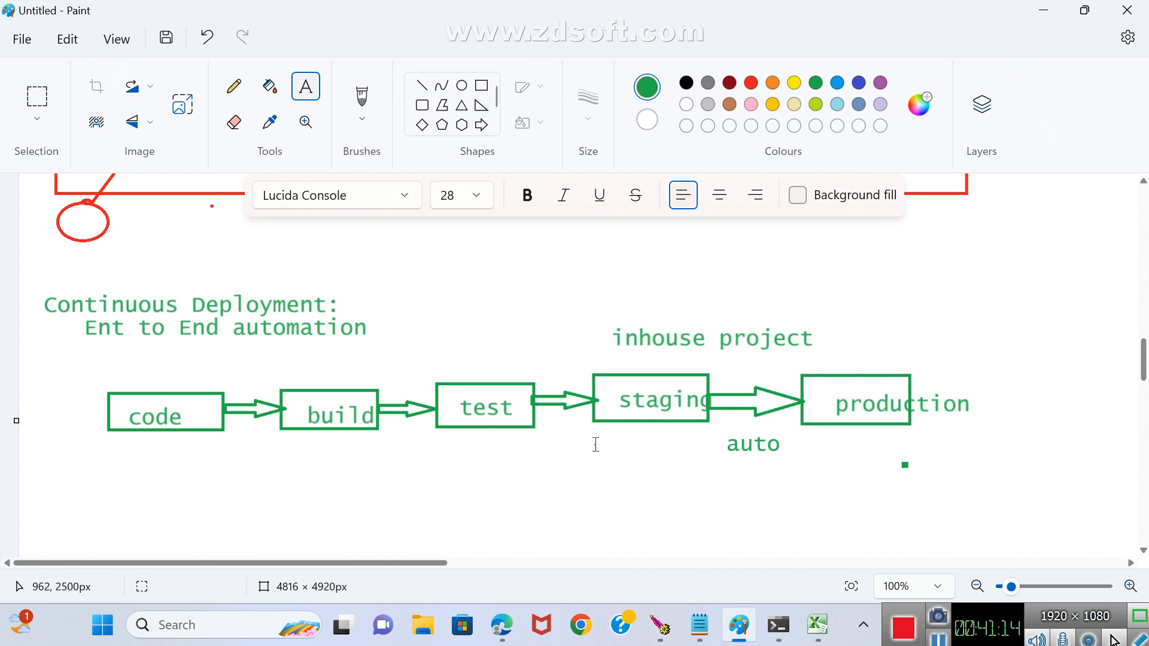
Add the green text Integration test beneath the staging box of the Continuous Deployment diagram.
drag(595, 444, 746, 511)
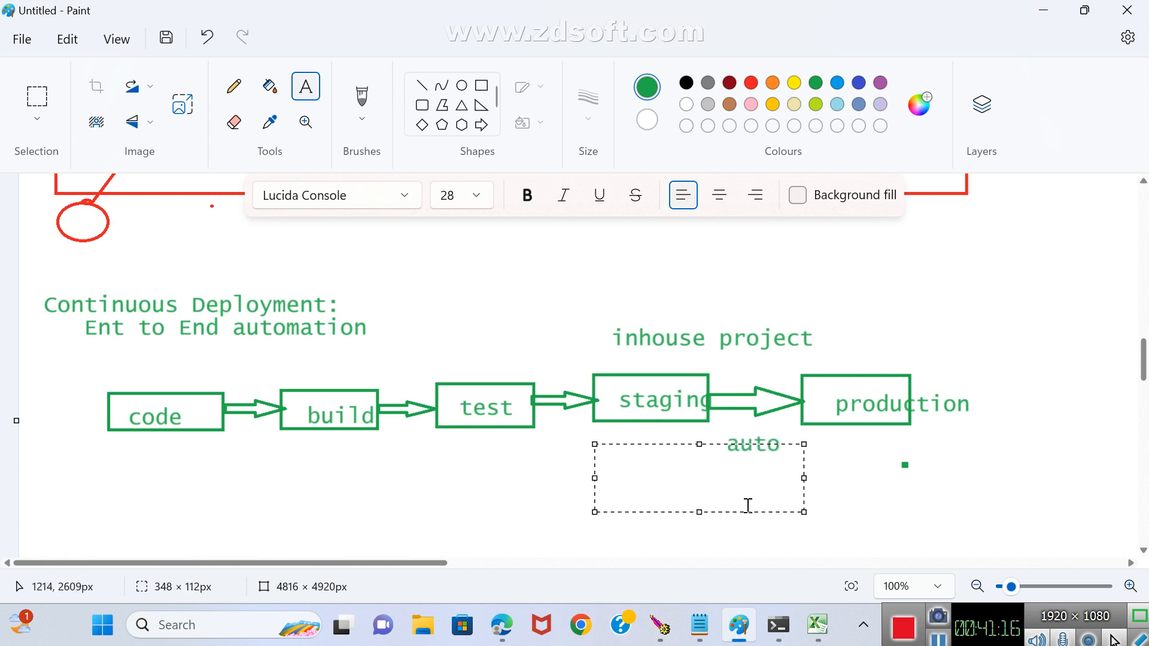
text(Integration )
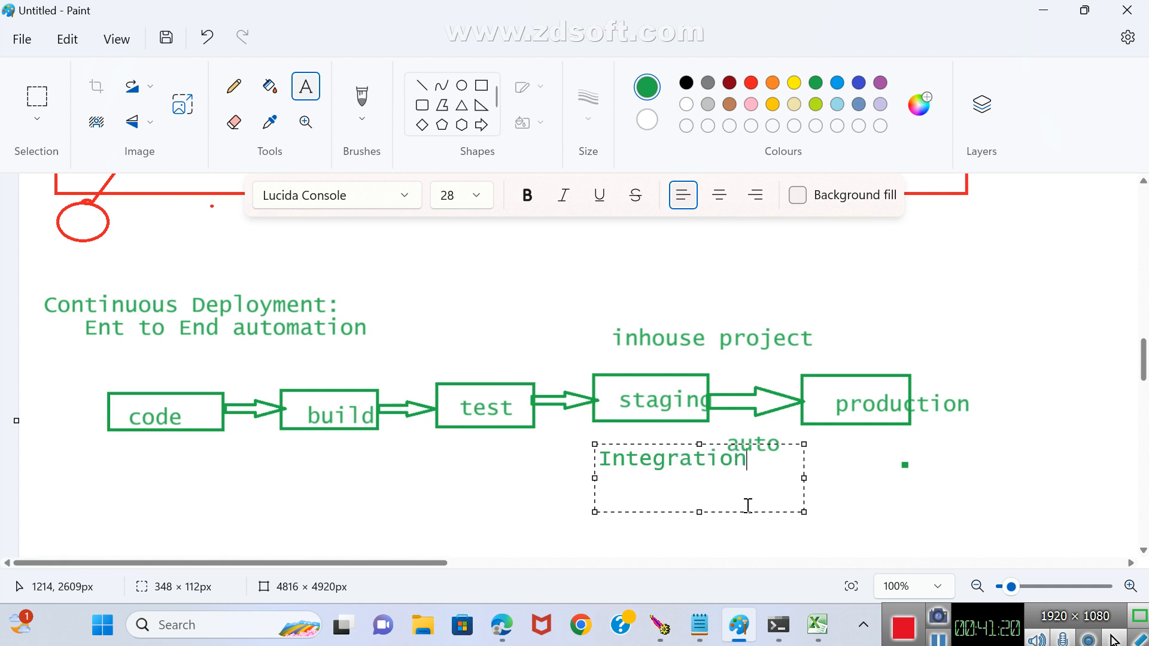
text(test)
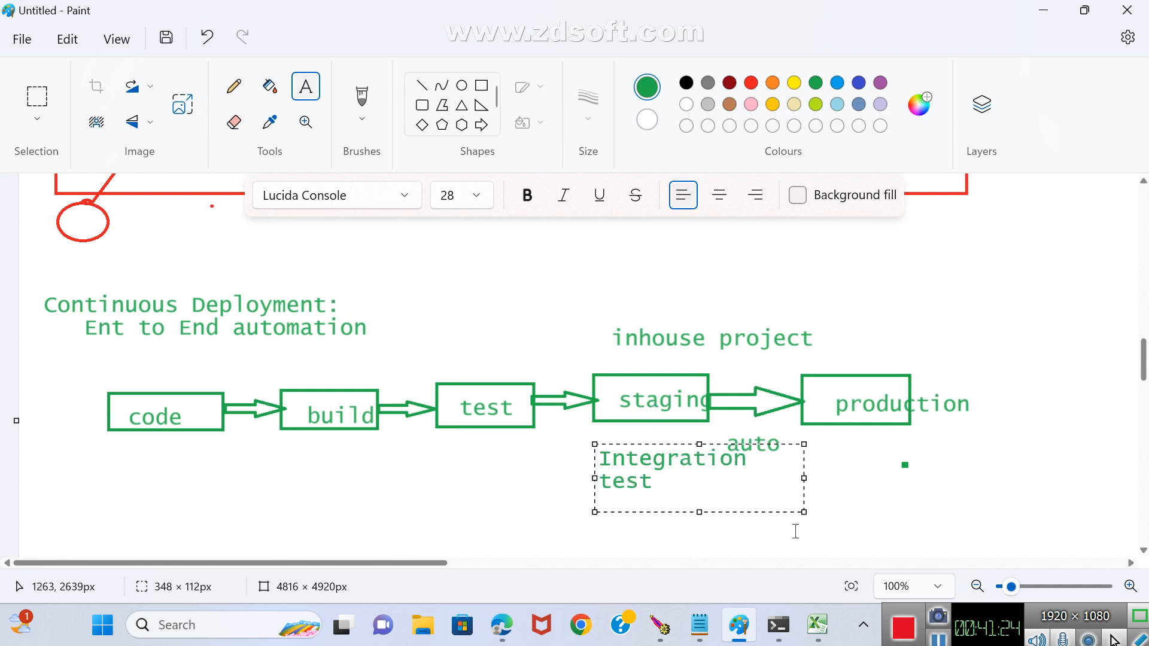
click(473, 467)
Write 3 beneath the Continuous Deployment test box and 100 beneath the Integration test text.
drag(441, 444, 544, 488)
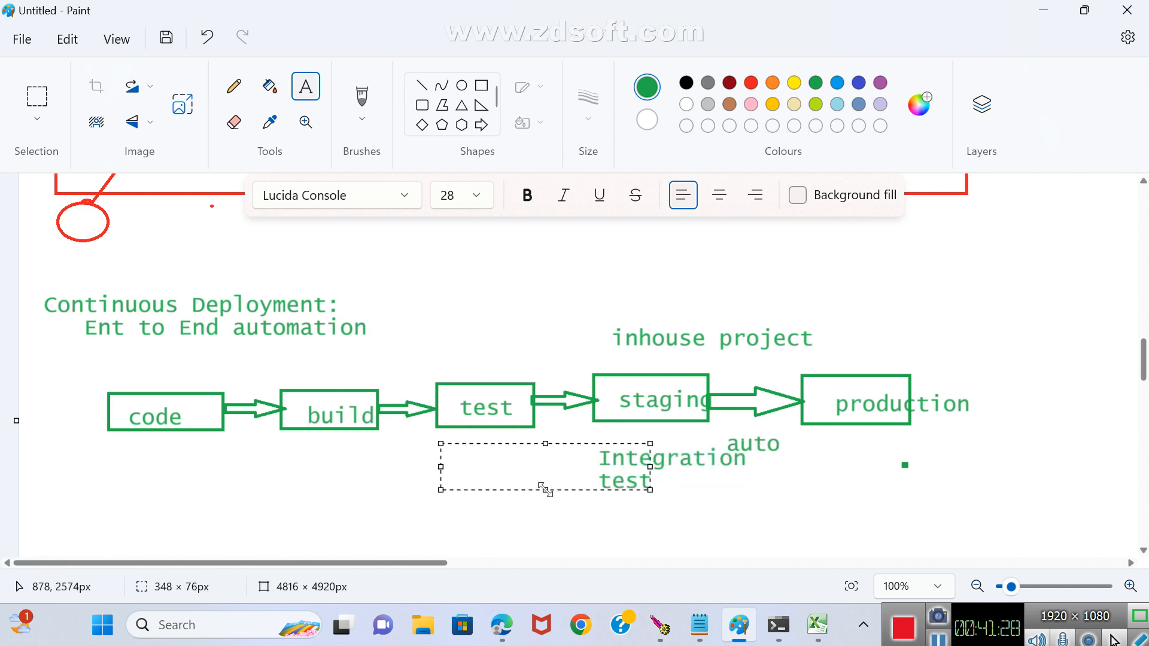
click(676, 433)
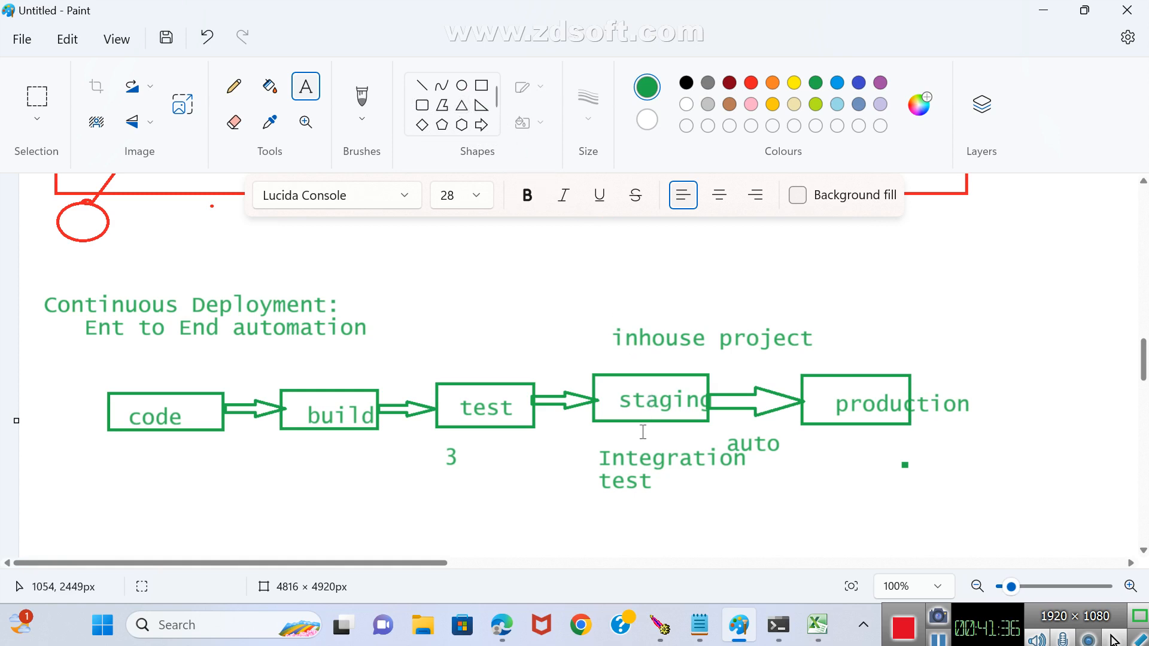
drag(611, 504, 751, 541)
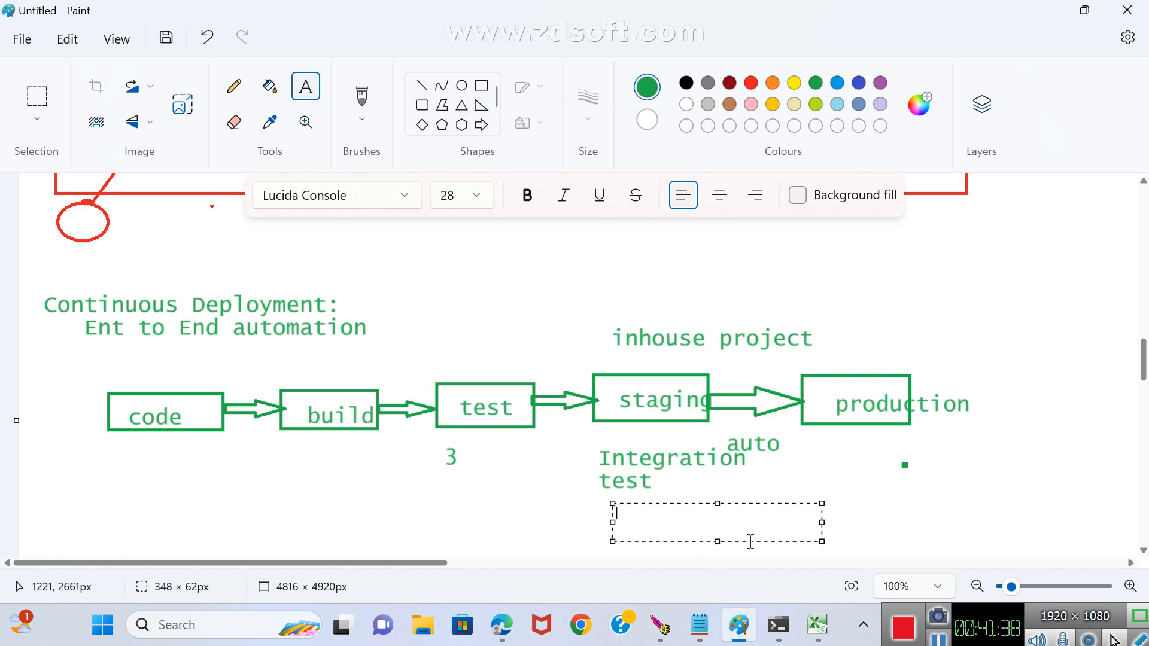
text(100)
click(849, 441)
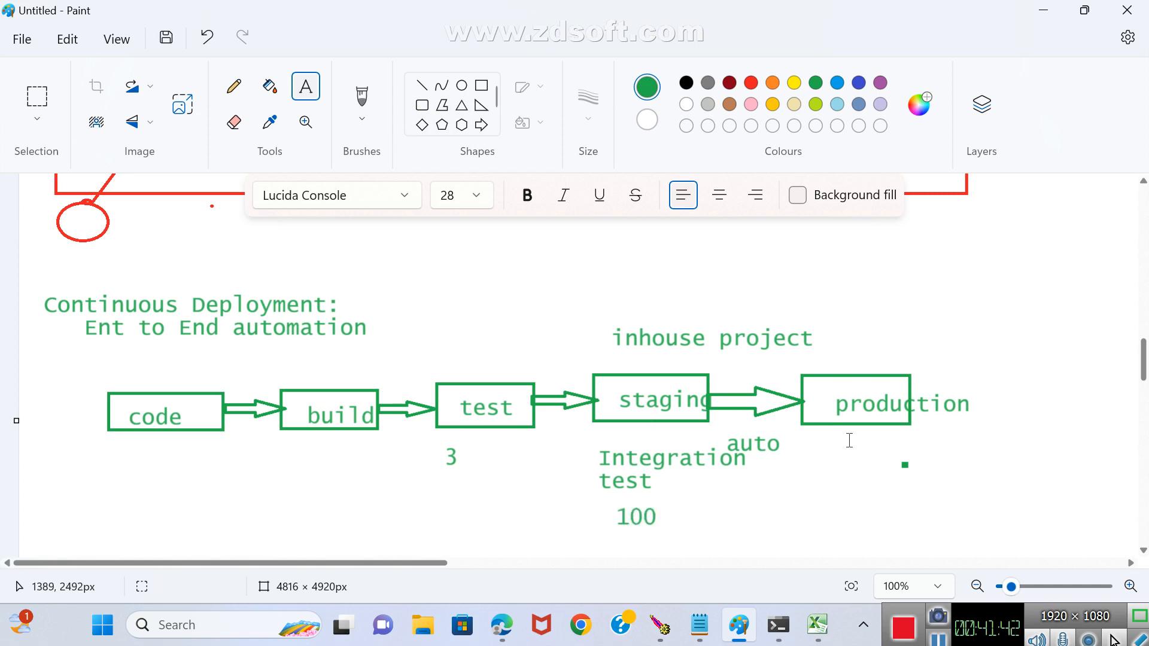
Add the green text 10,00000 beneath the Continuous Deployment production box and go live above it.
drag(845, 439, 1053, 489)
text(1)
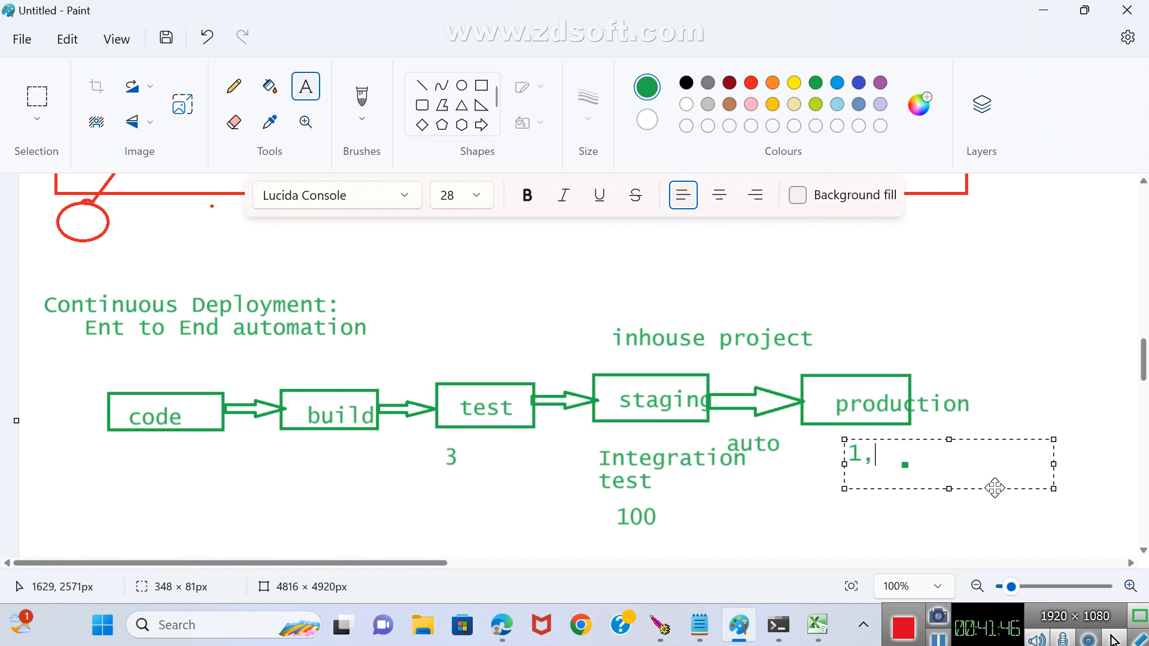
text(,)
key(BackSpace)
text(0,00000)
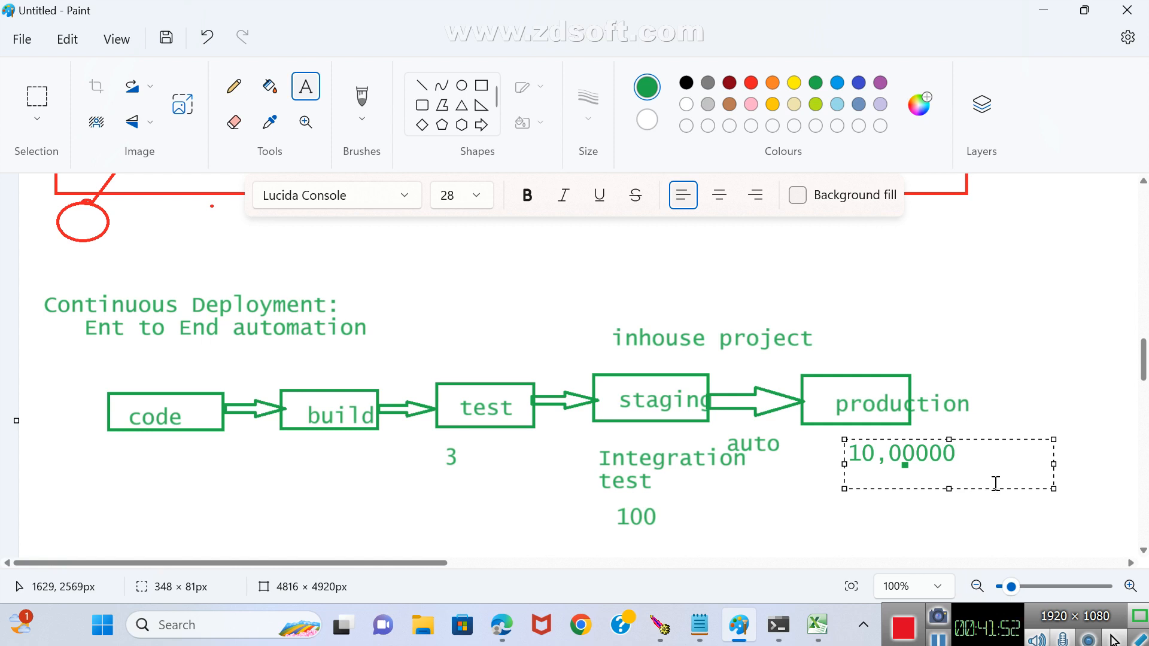
click(803, 499)
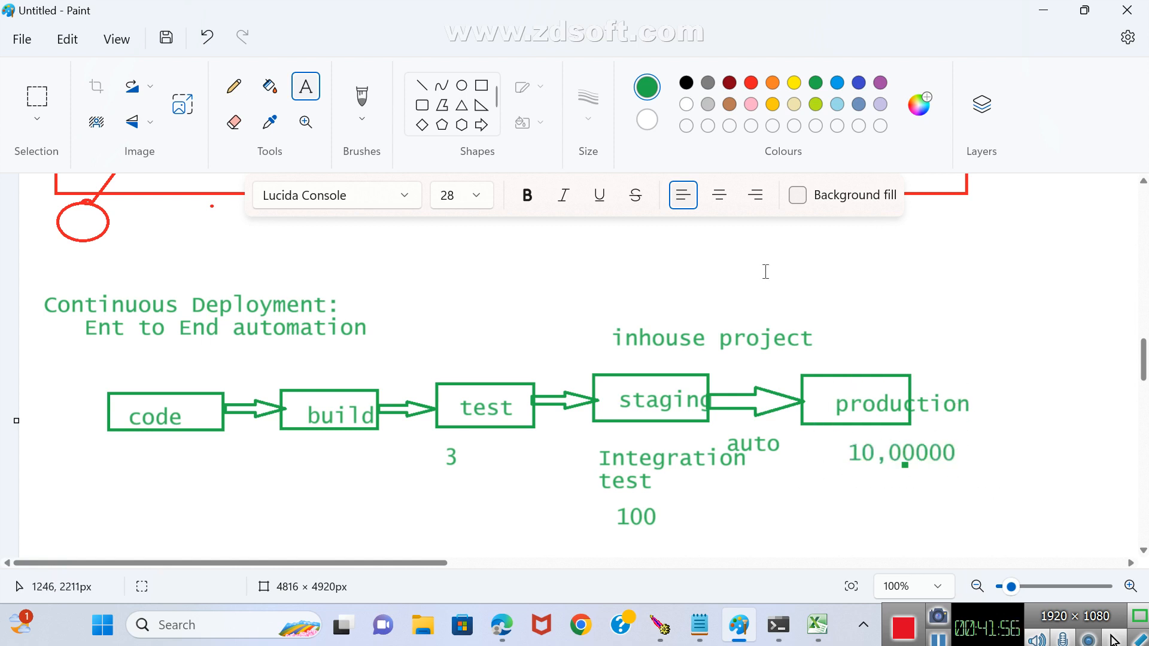
drag(827, 342, 968, 370)
text(go live)
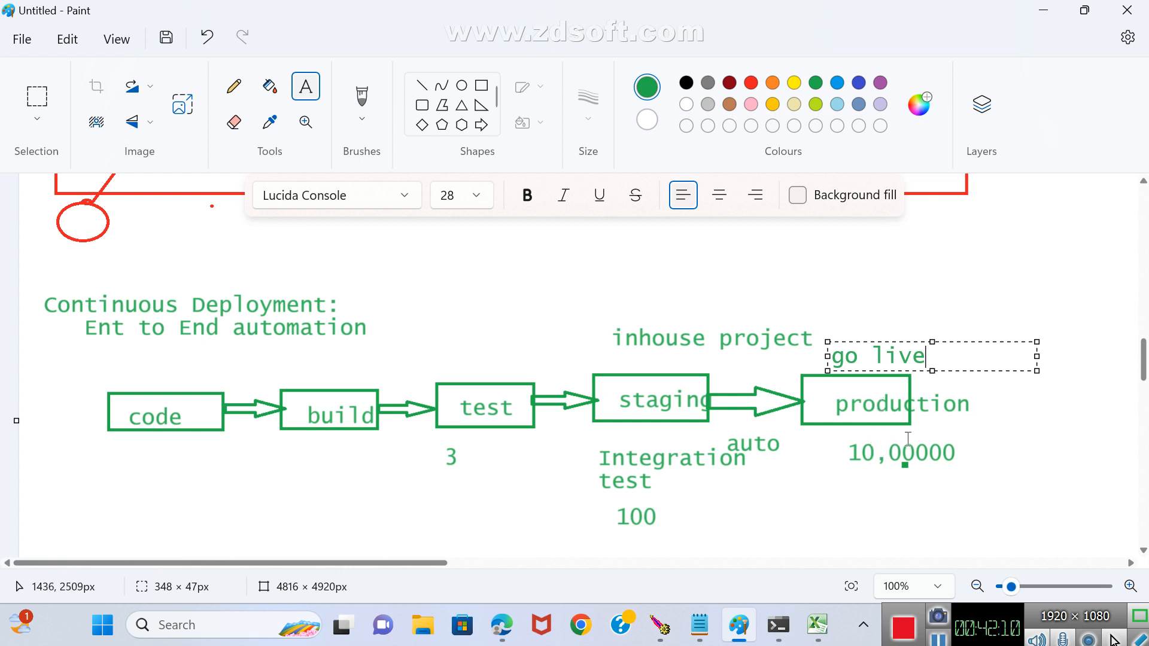
Add the red text Jenkins: in the blank area beneath the Continuous Deployment diagram.
scroll(891, 377, down, 1)
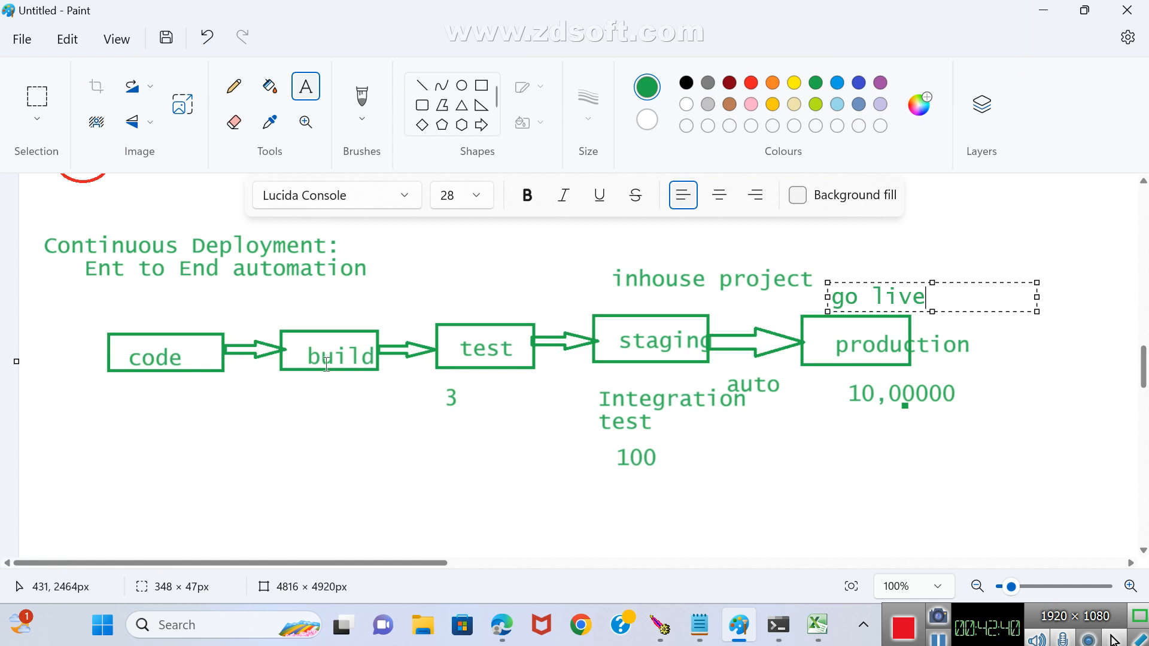
scroll(456, 344, down, 3)
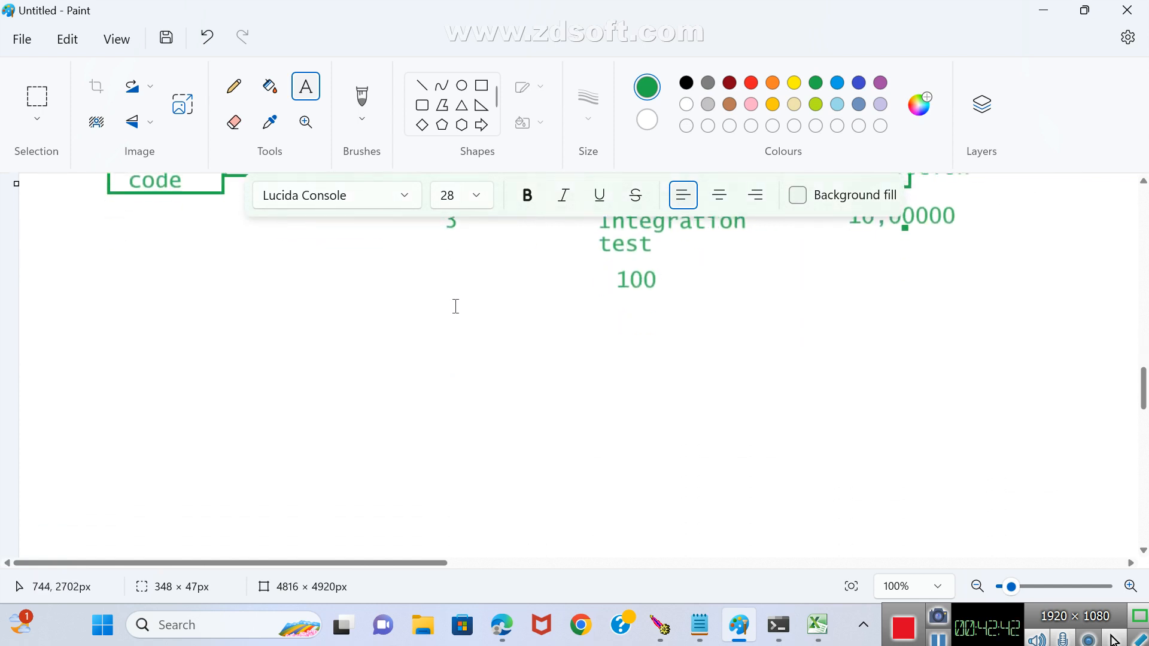
click(484, 96)
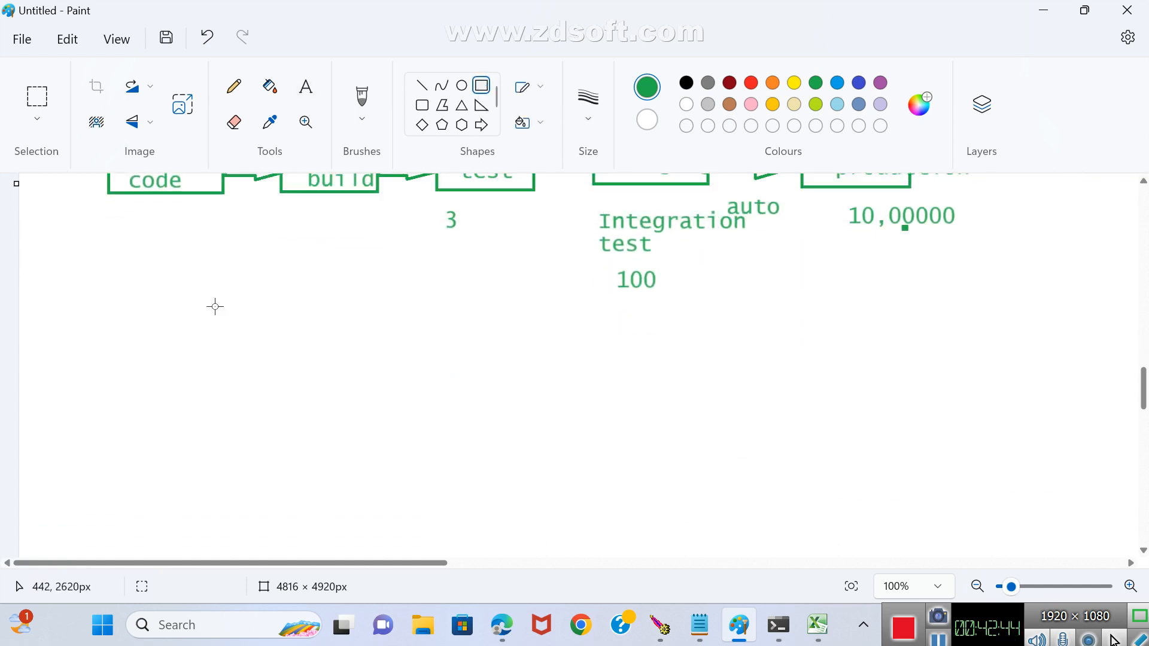
click(751, 83)
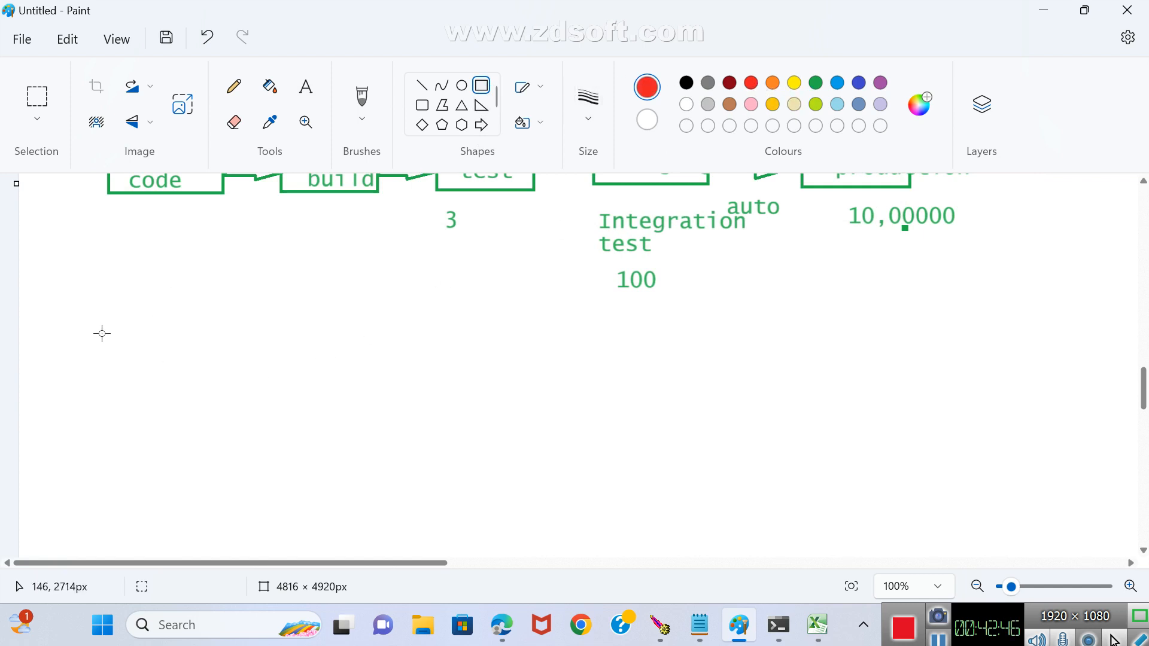
drag(71, 319, 604, 417)
key(ctrl+z)
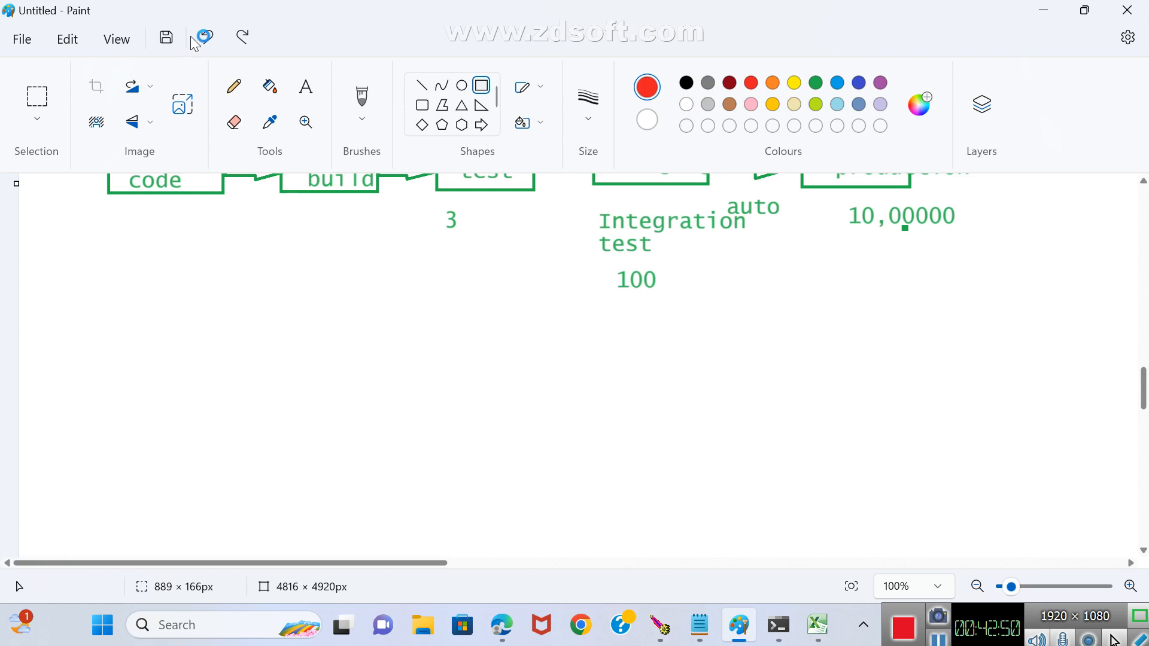
click(306, 87)
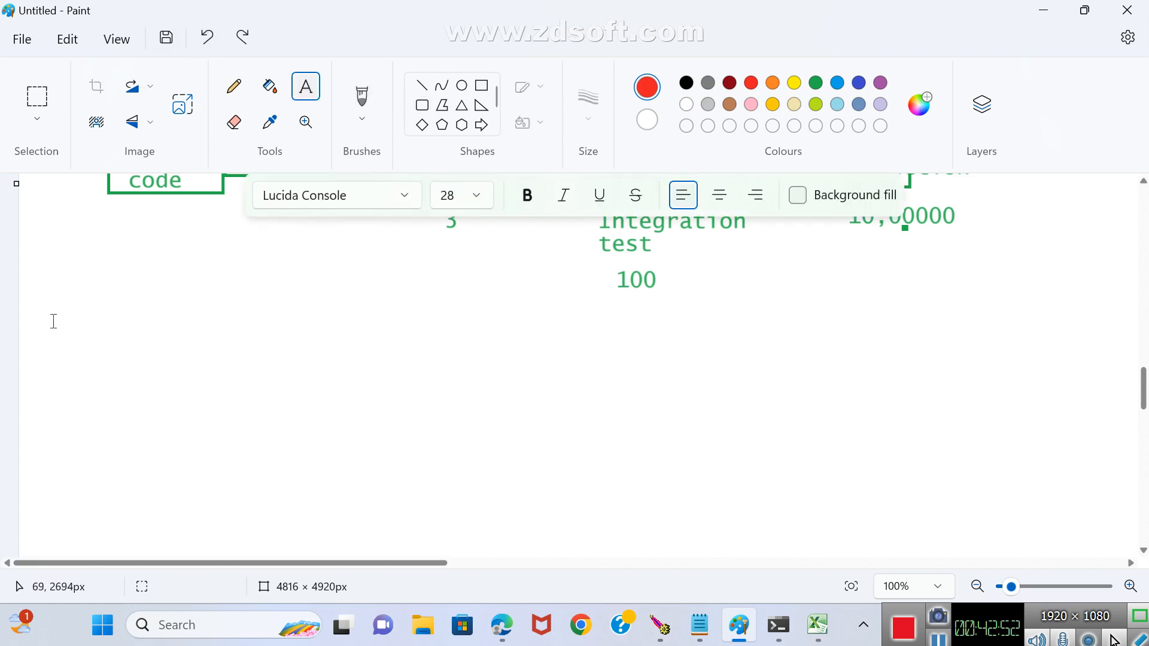
drag(52, 321, 508, 432)
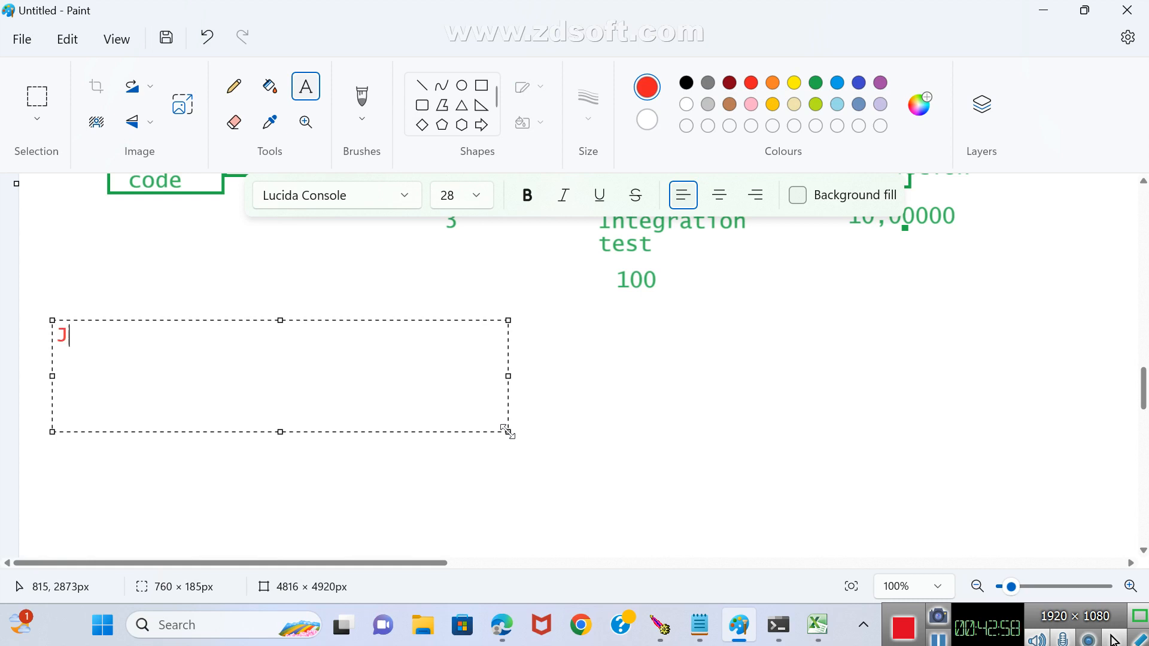
text(Jenkins:)
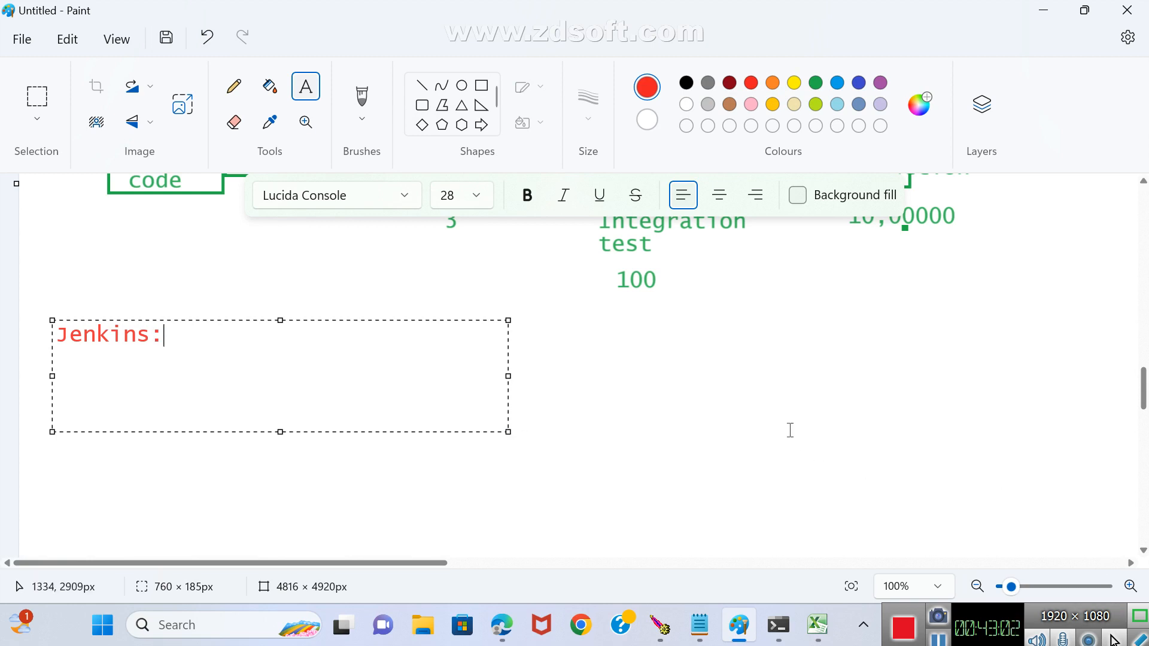
click(623, 538)
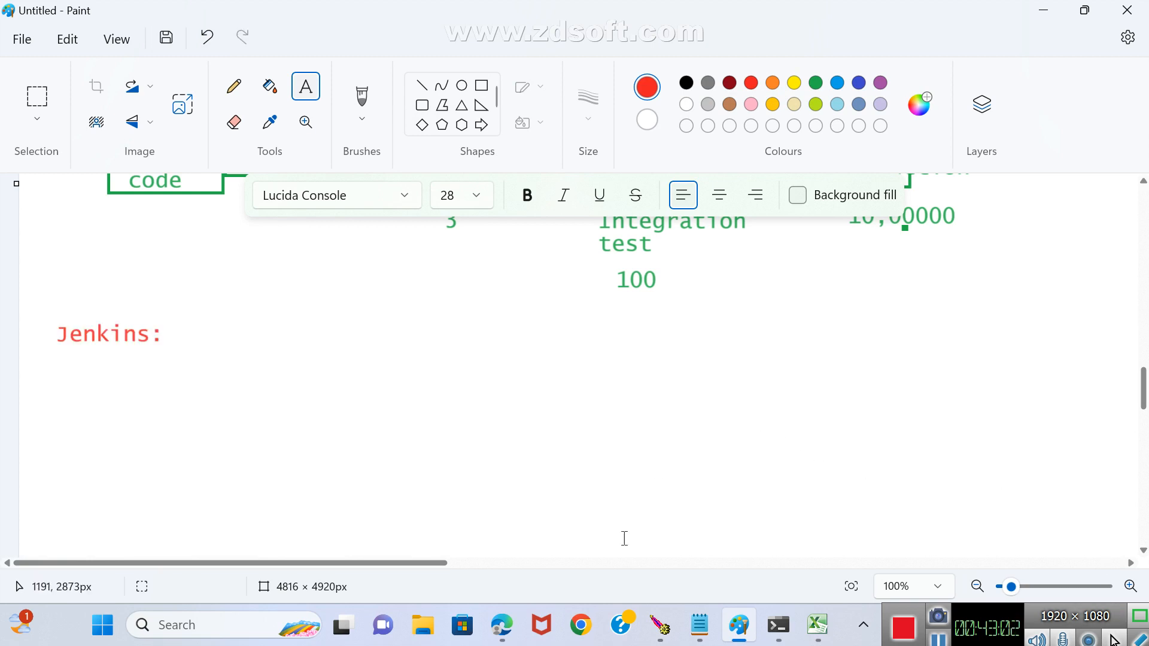
Switch to Chrome and search Google for jenkins for windows.
click(581, 625)
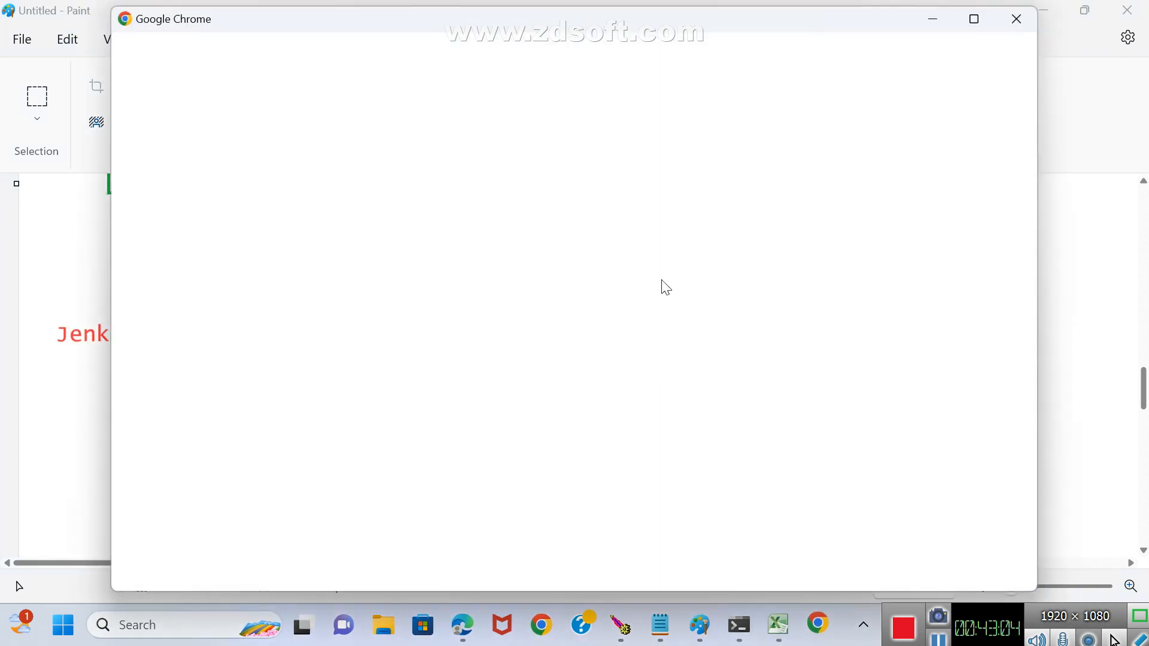
click(494, 437)
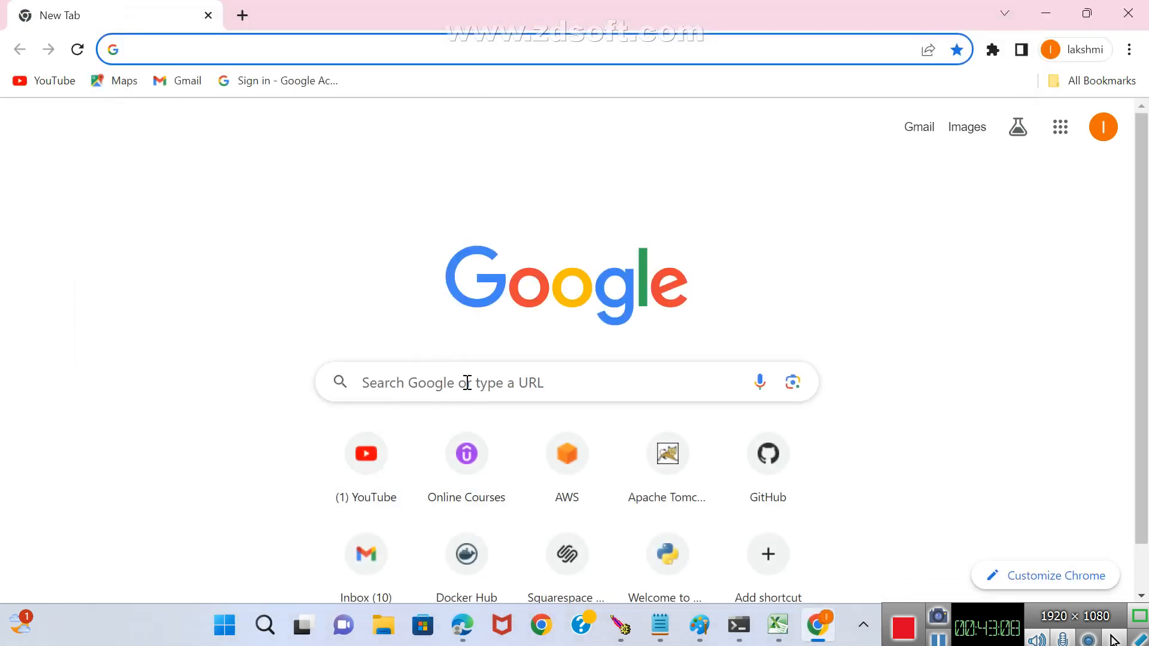
click(467, 383)
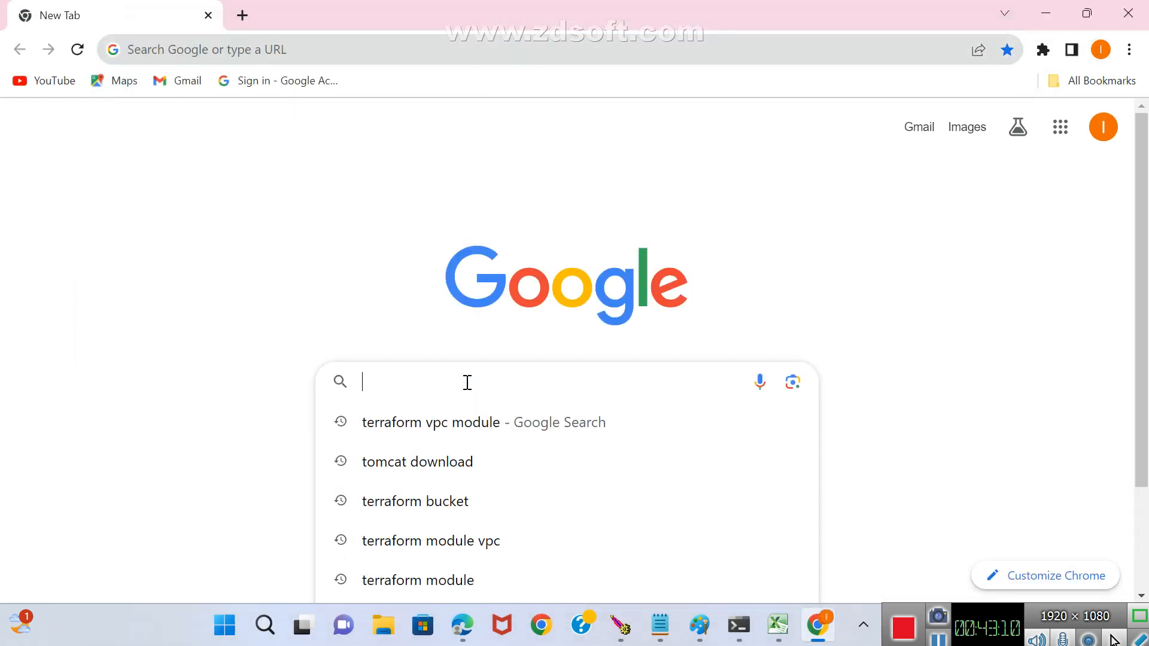
text(jenkins )
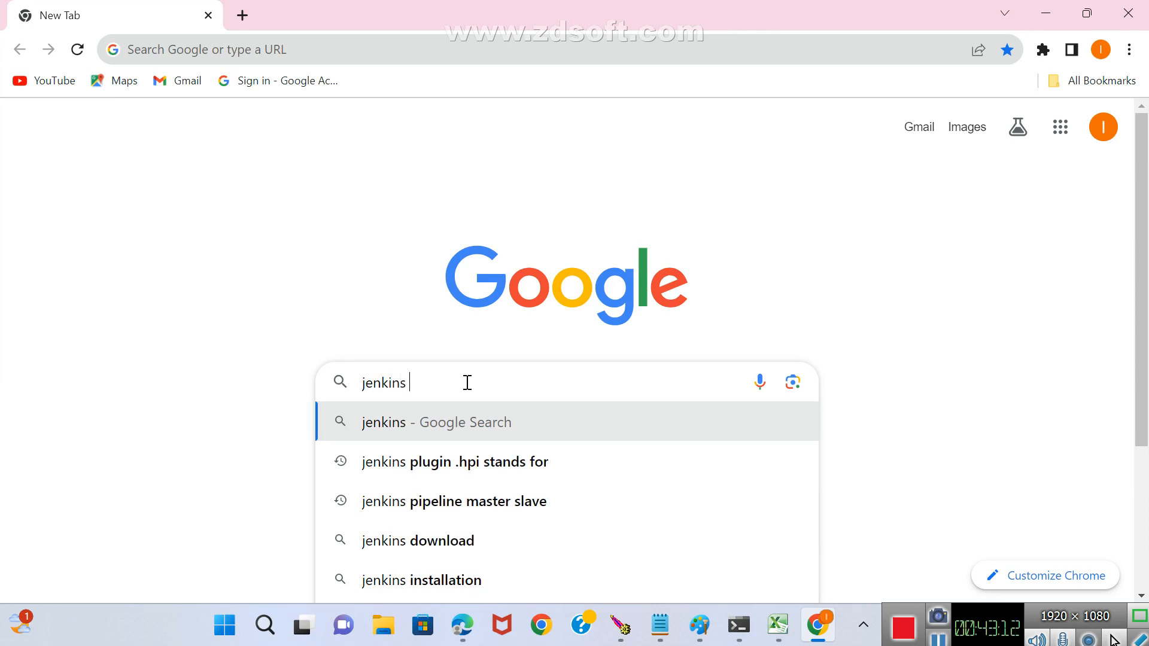
text(for win)
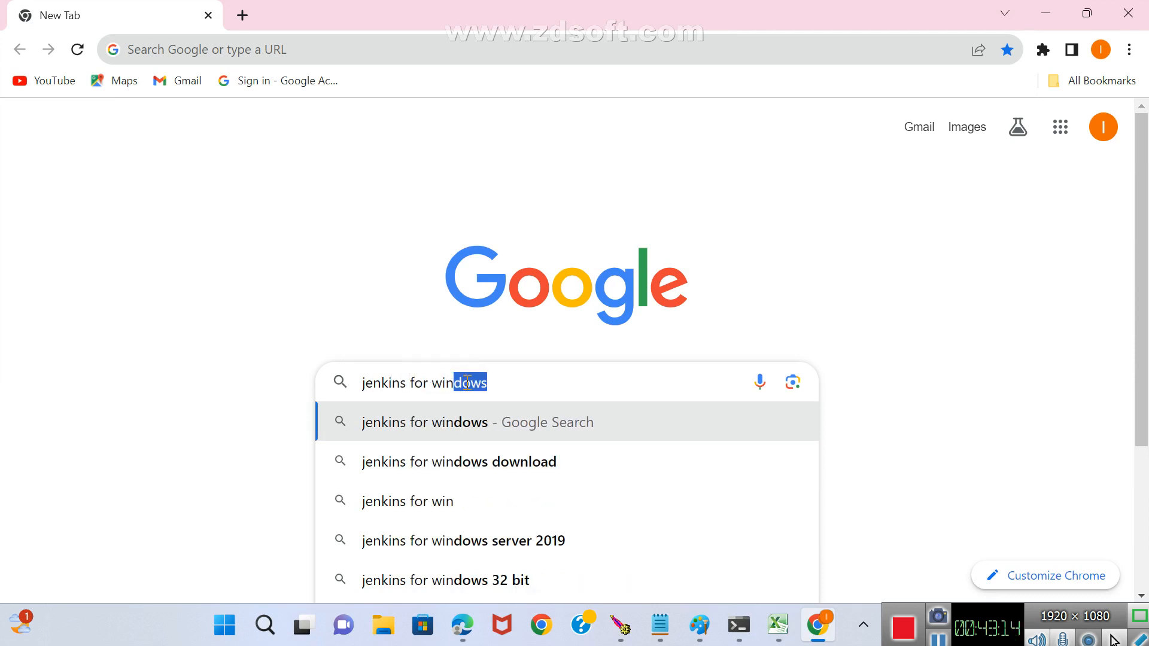
key(Return)
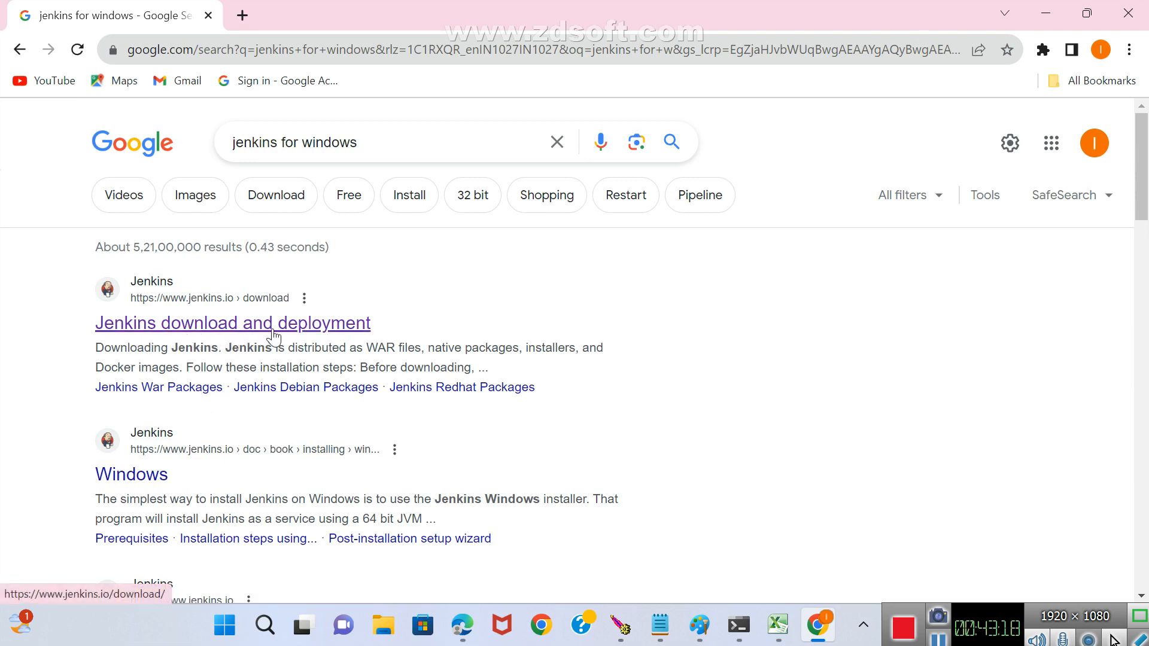
Open the Jenkins download and deployment page and download the stable LTS installer for Windows.
click(172, 327)
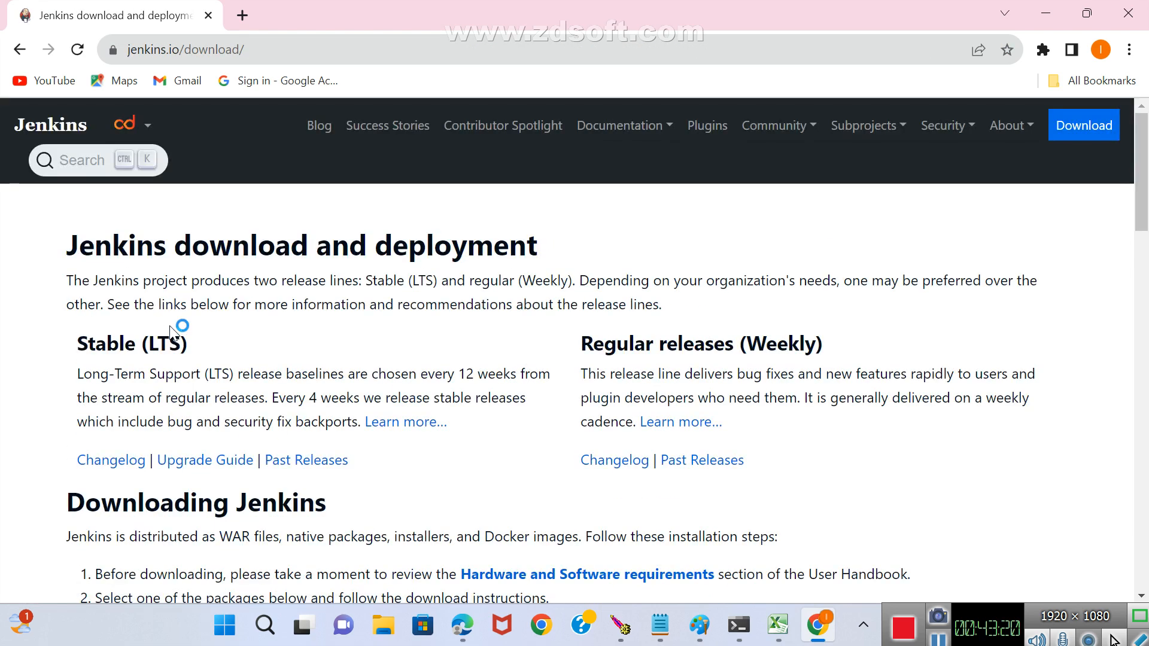
scroll(249, 264, down, 4)
scroll(249, 264, down, 2)
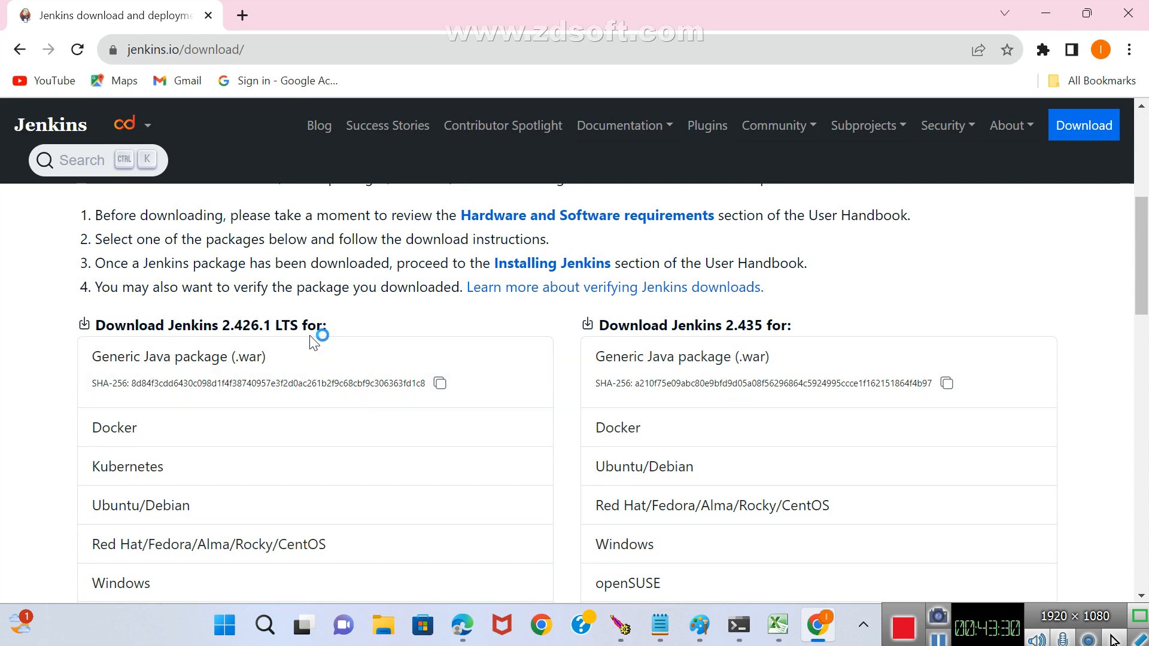
scroll(314, 569, down, 1)
scroll(303, 549, down, 3)
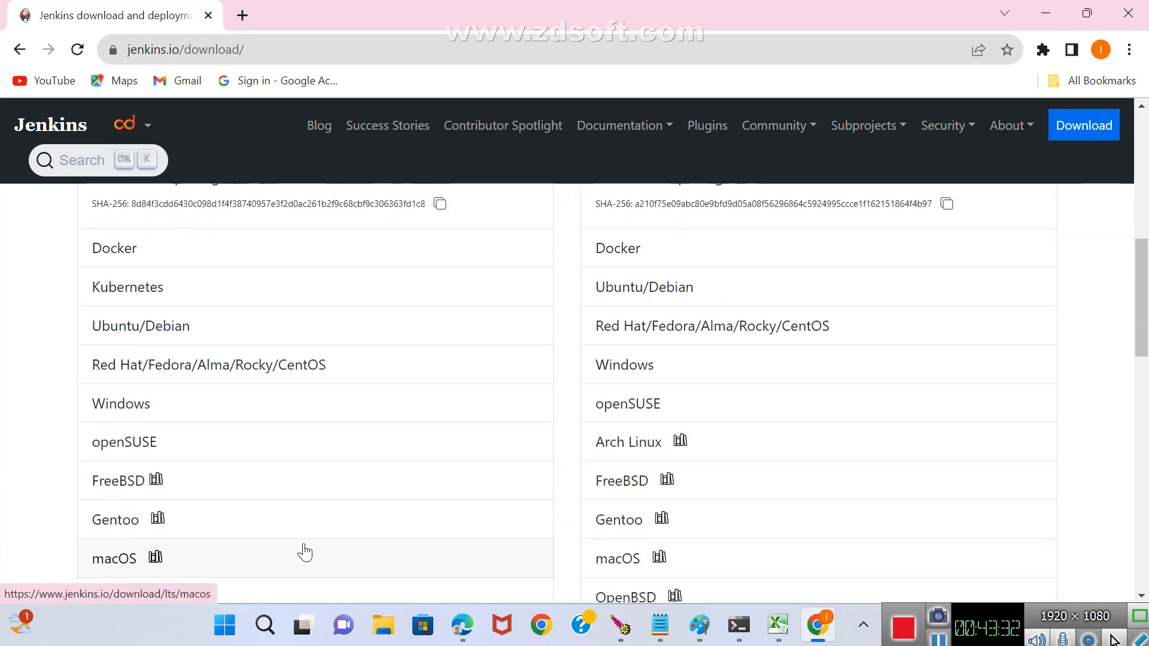
scroll(303, 549, up, 3)
scroll(303, 542, down, 3)
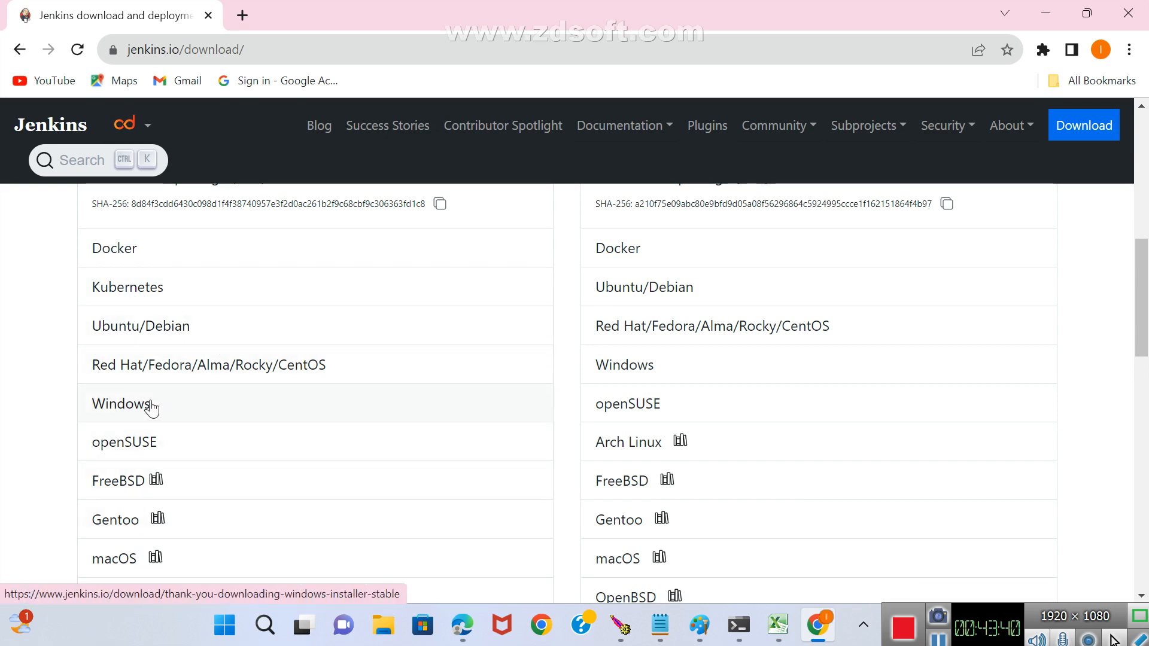
scroll(198, 403, down, 3)
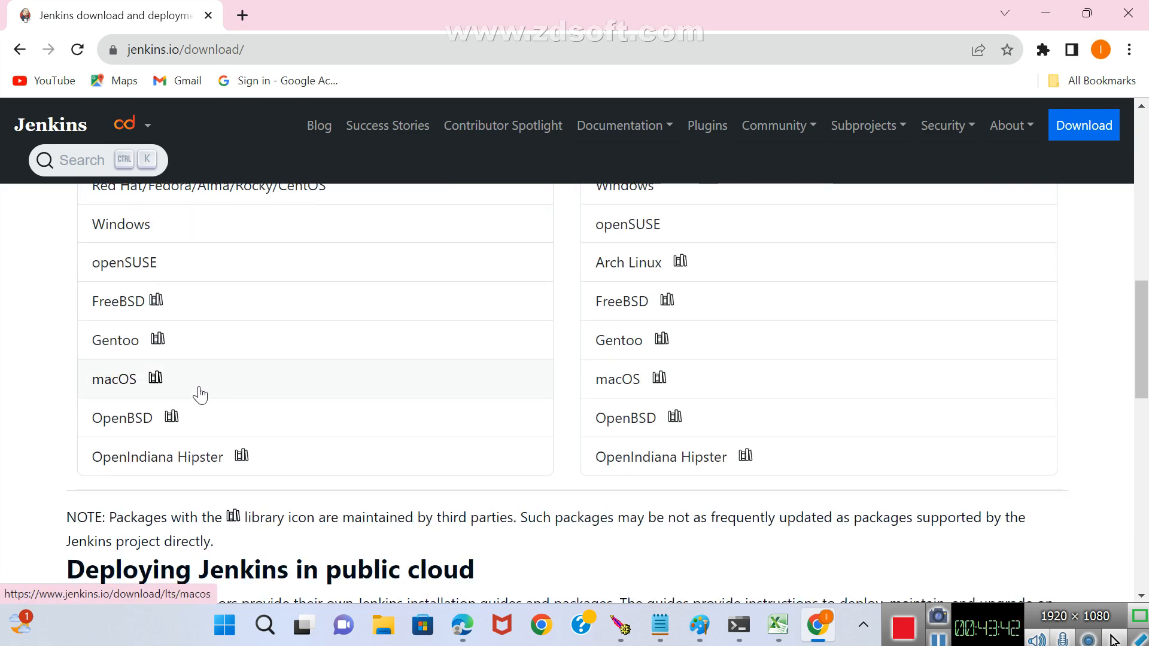
scroll(200, 395, up, 1)
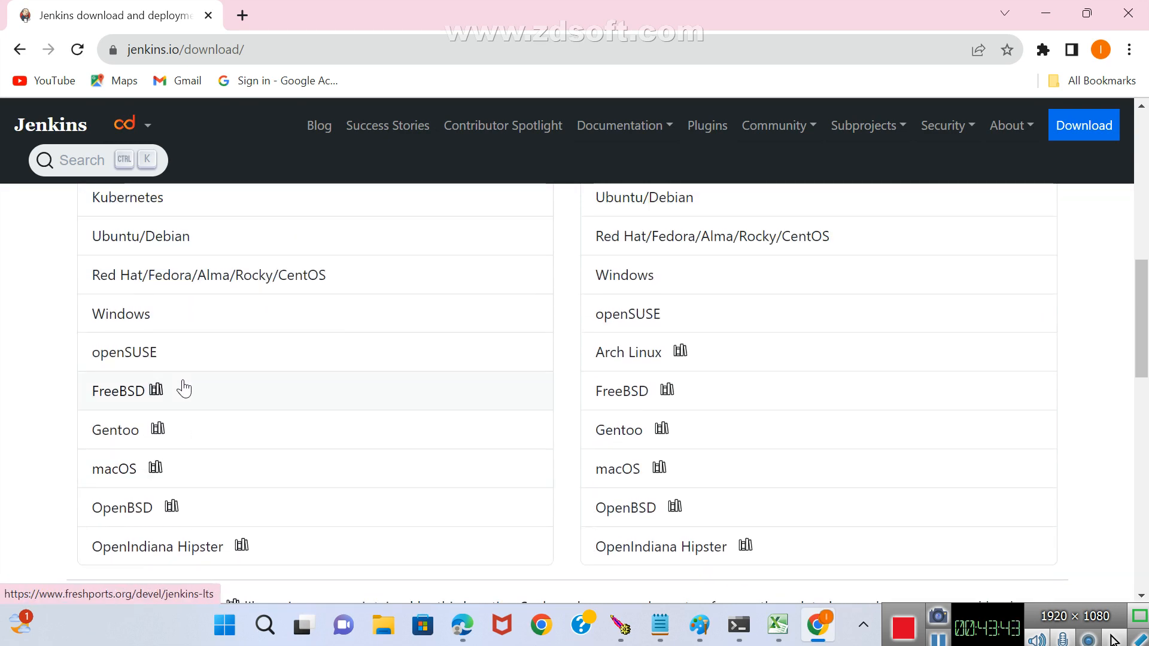
click(152, 317)
Launch the downloaded jenkins.msi installer and accept the destination folder C:\Program Files\Jenkins\.
scroll(375, 285, down, 3)
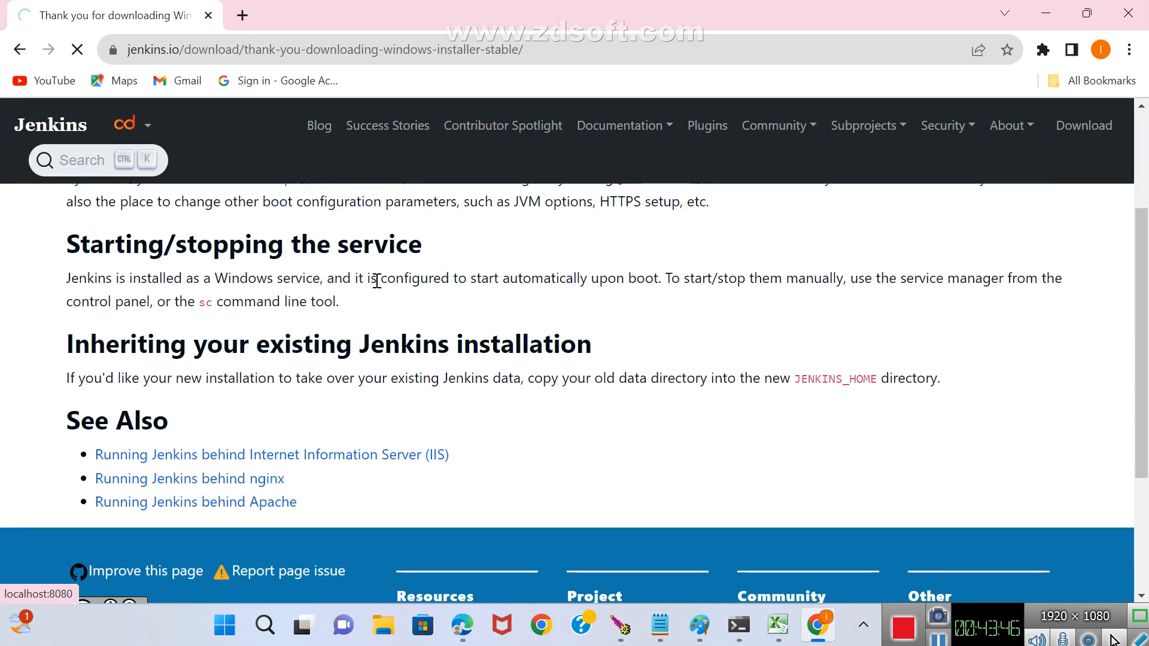
scroll(376, 283, down, 3)
scroll(359, 295, up, 3)
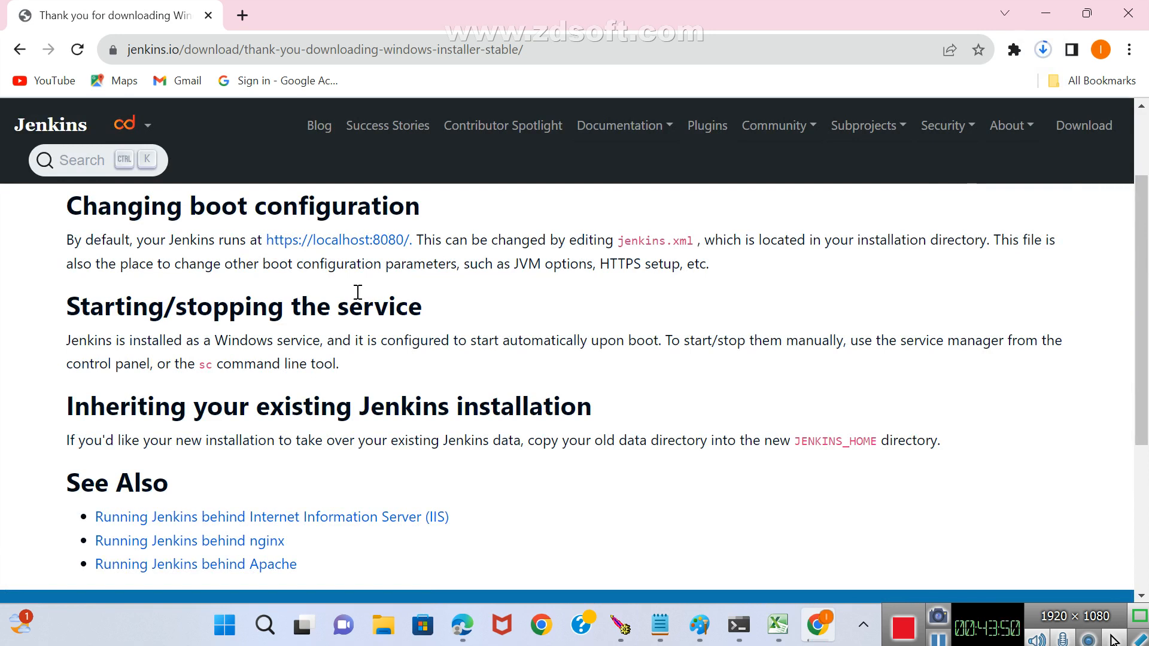
scroll(358, 292, up, 2)
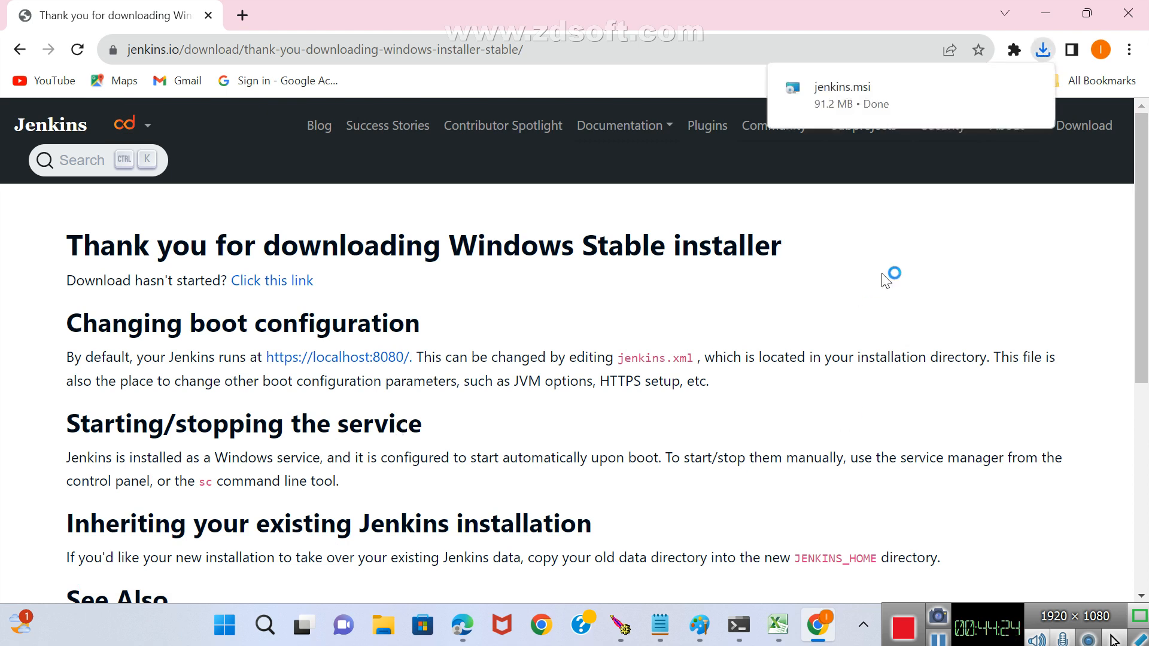
click(842, 107)
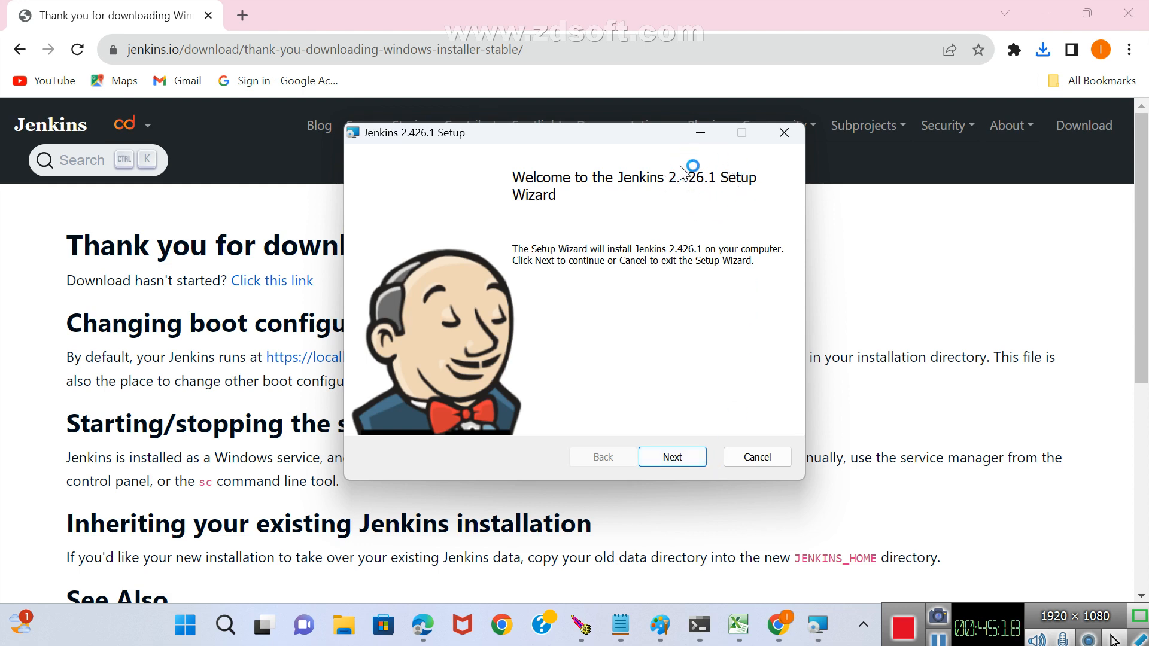
click(684, 465)
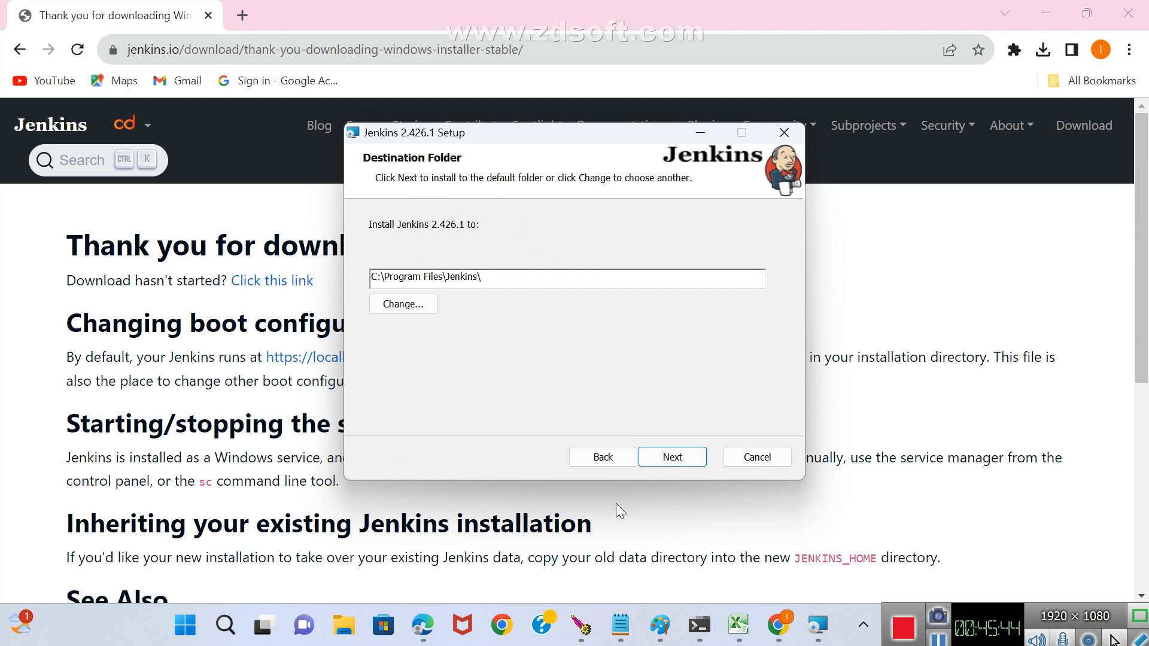
click(673, 456)
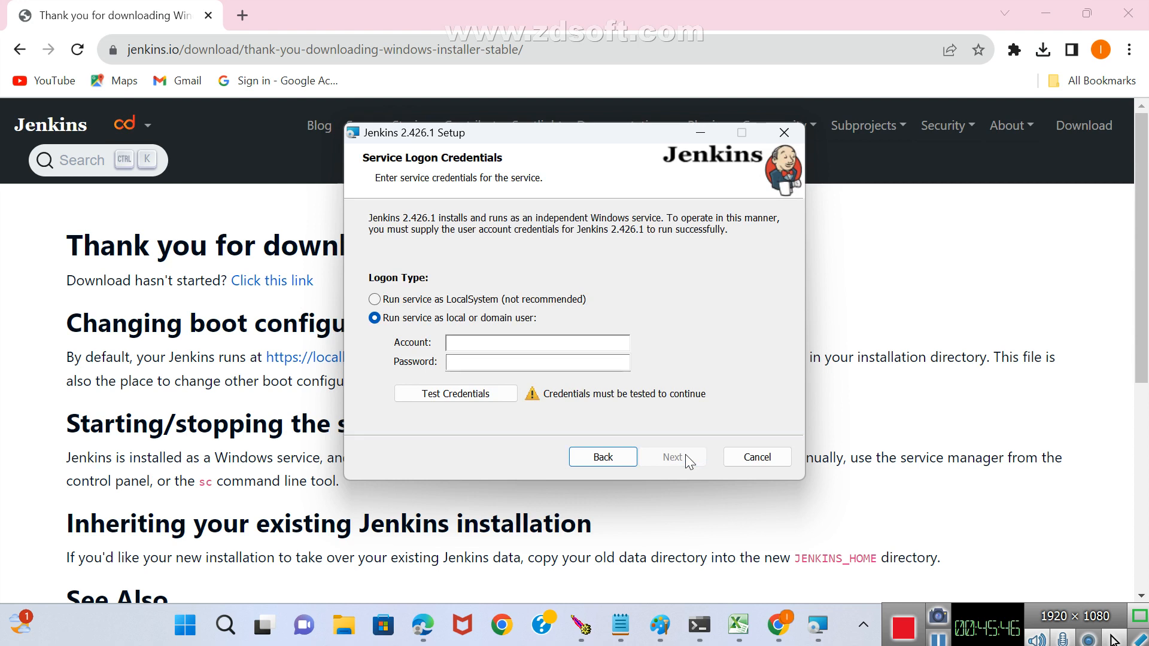
Set the Jenkins service to run as LocalSystem, and set its port number to 8888 and test it.
click(377, 301)
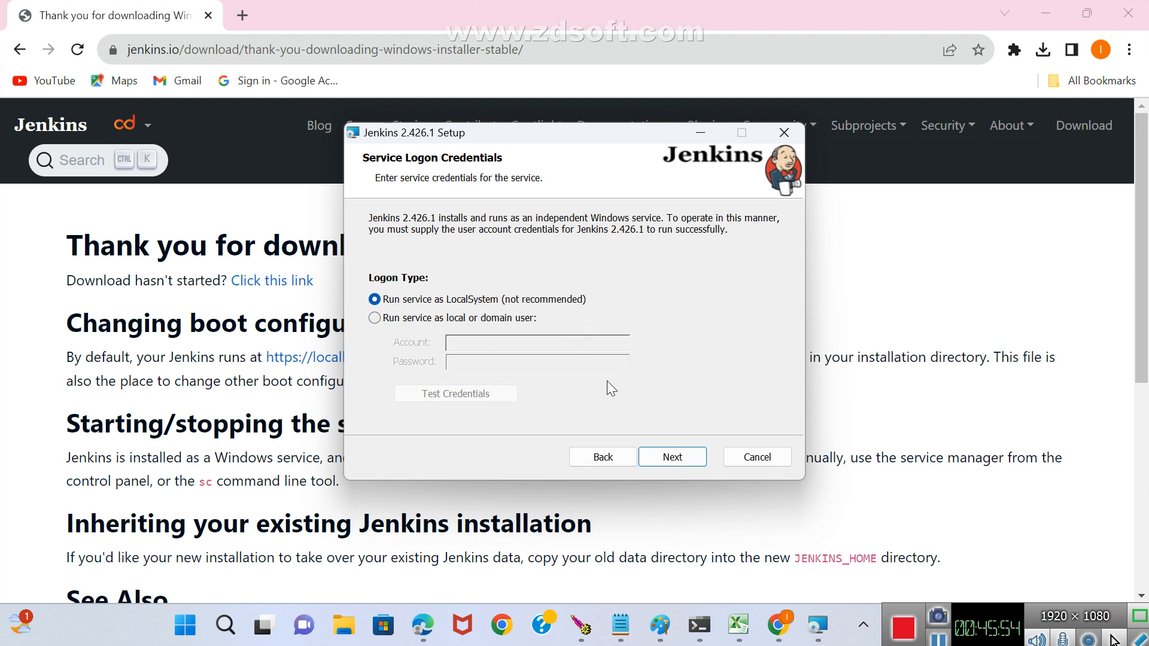
click(682, 456)
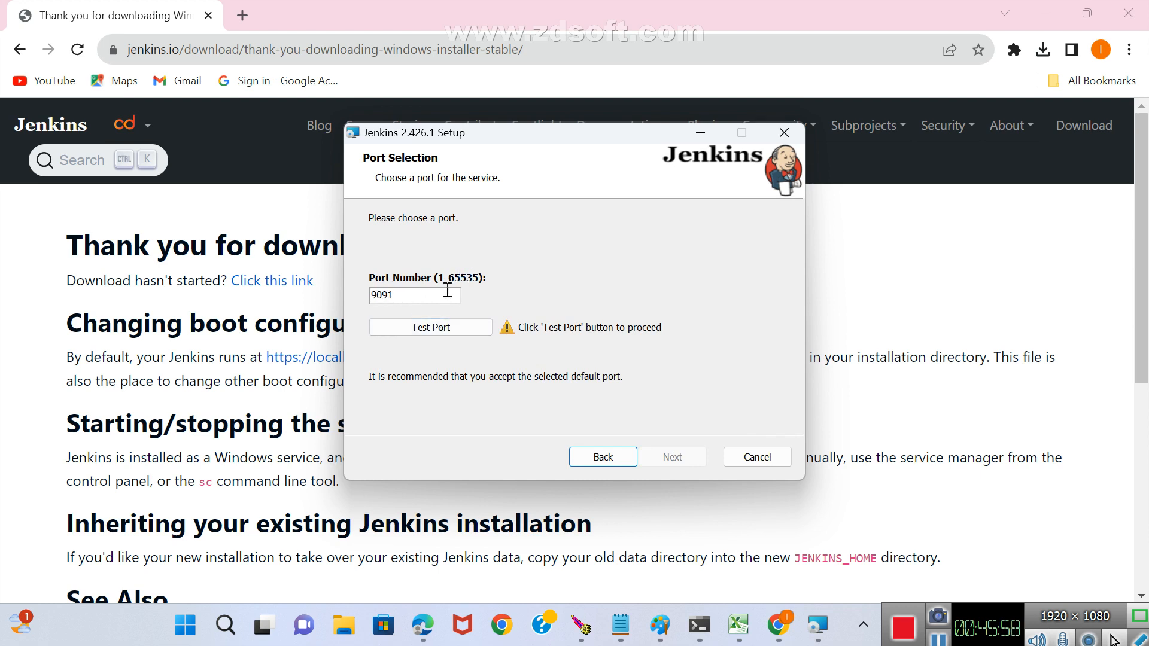
double_click(387, 297)
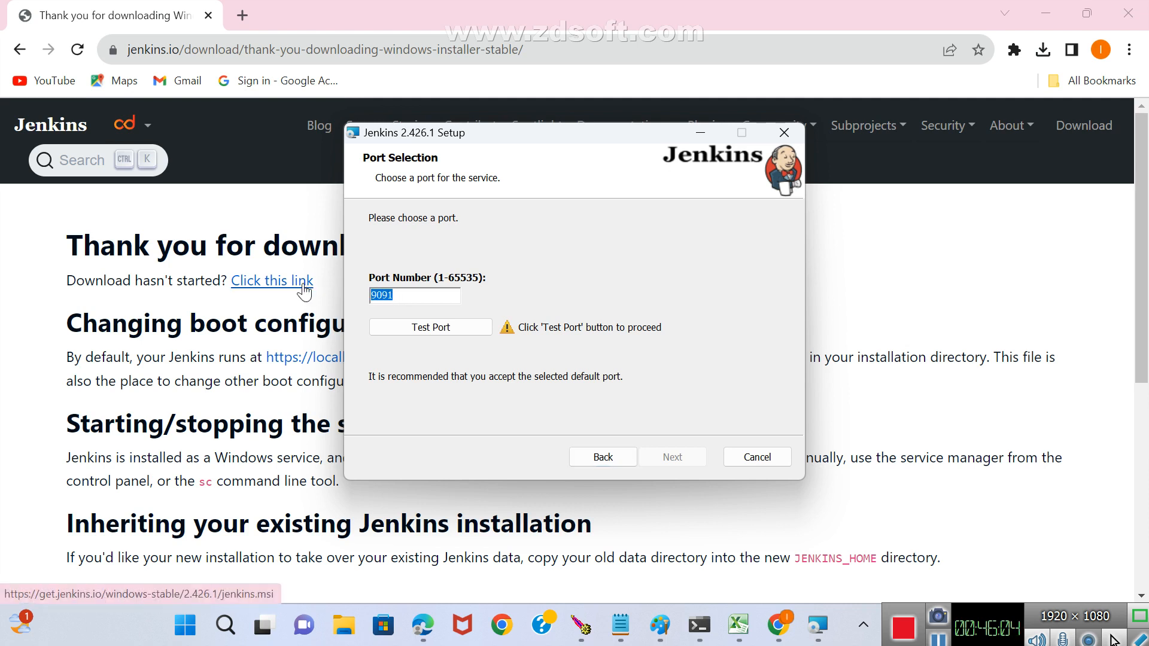
text(8888)
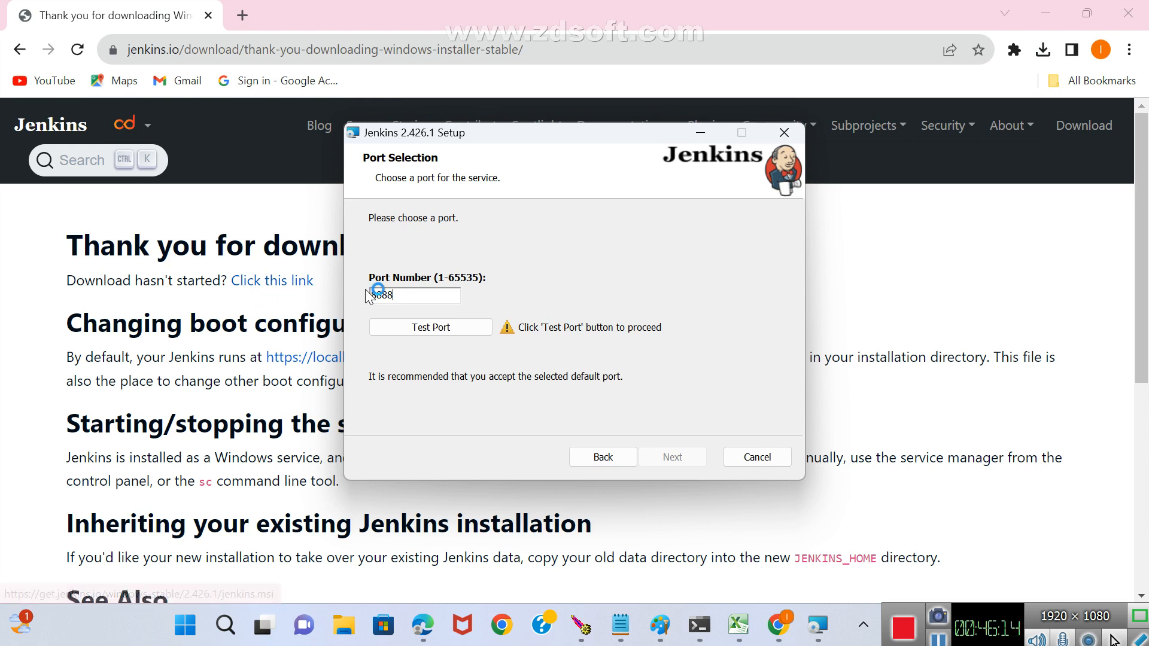
click(440, 329)
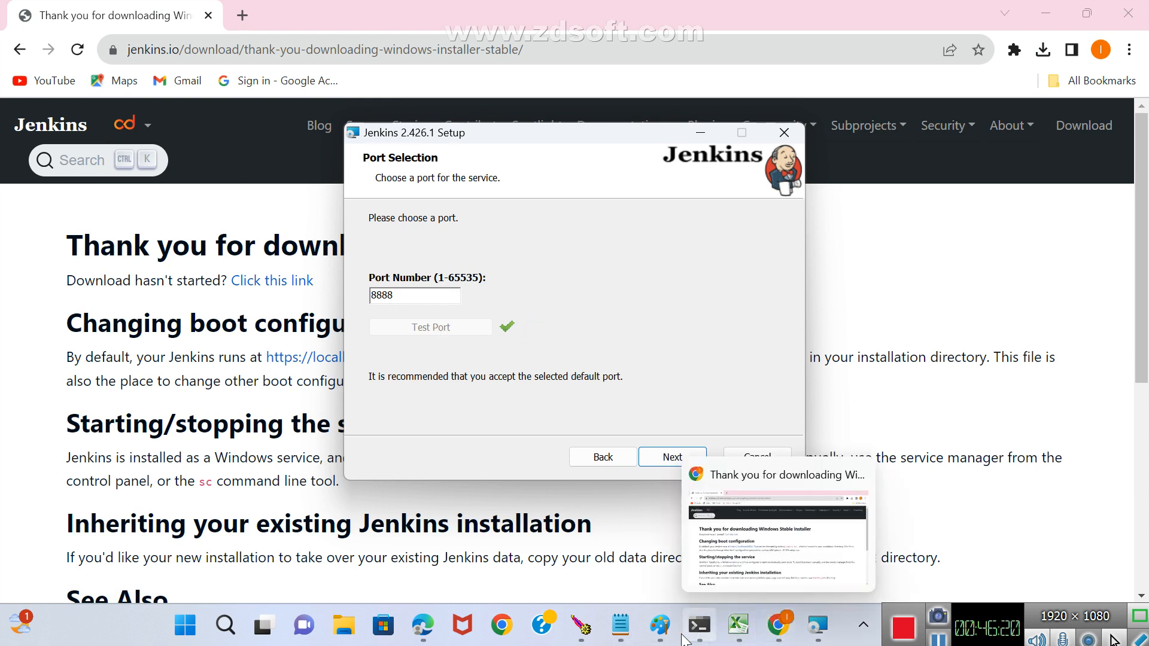
Switch to Paint and add the red port range note 0-65536 beside the Jenkins: heading.
mouse_move(659, 638)
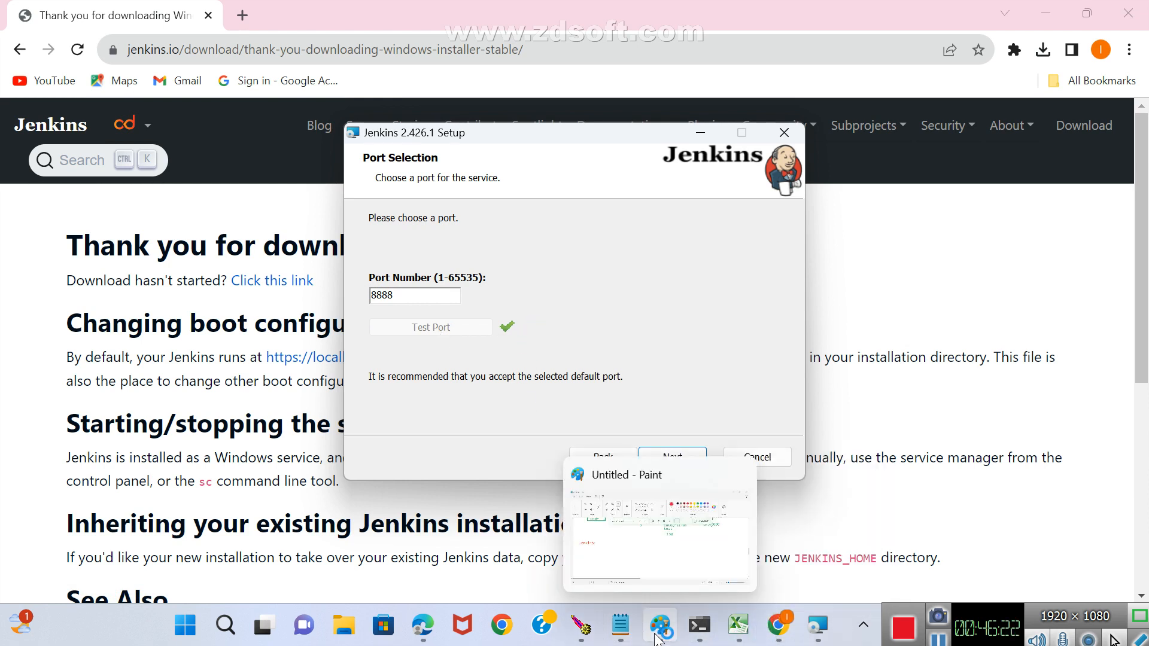
click(659, 638)
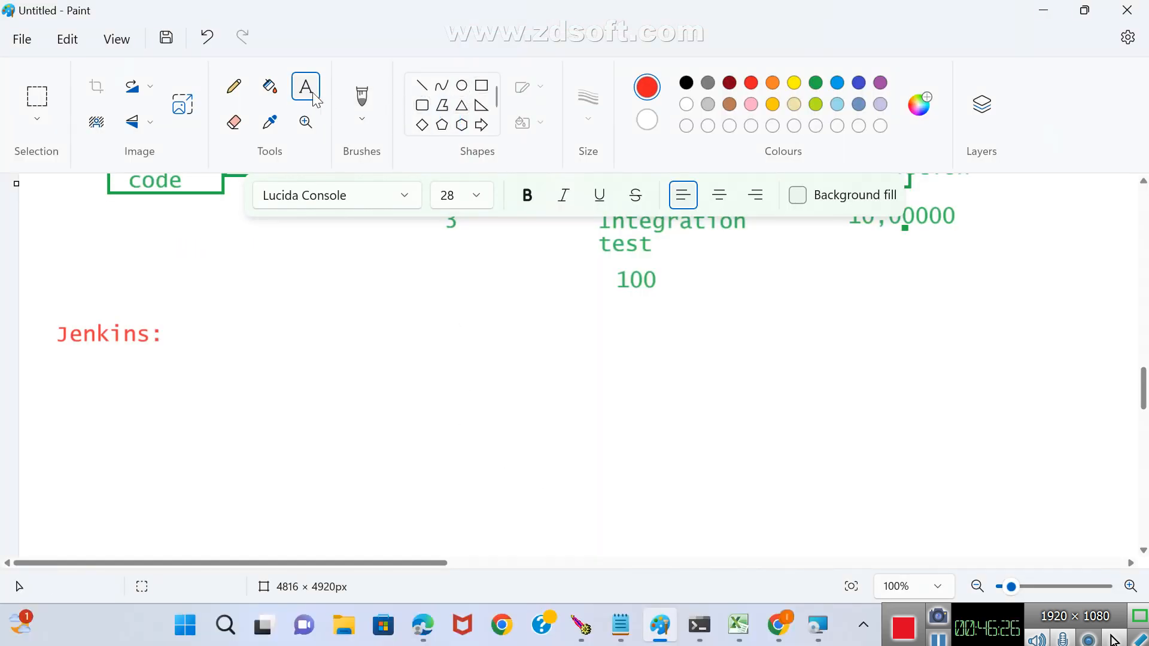
drag(294, 340, 899, 472)
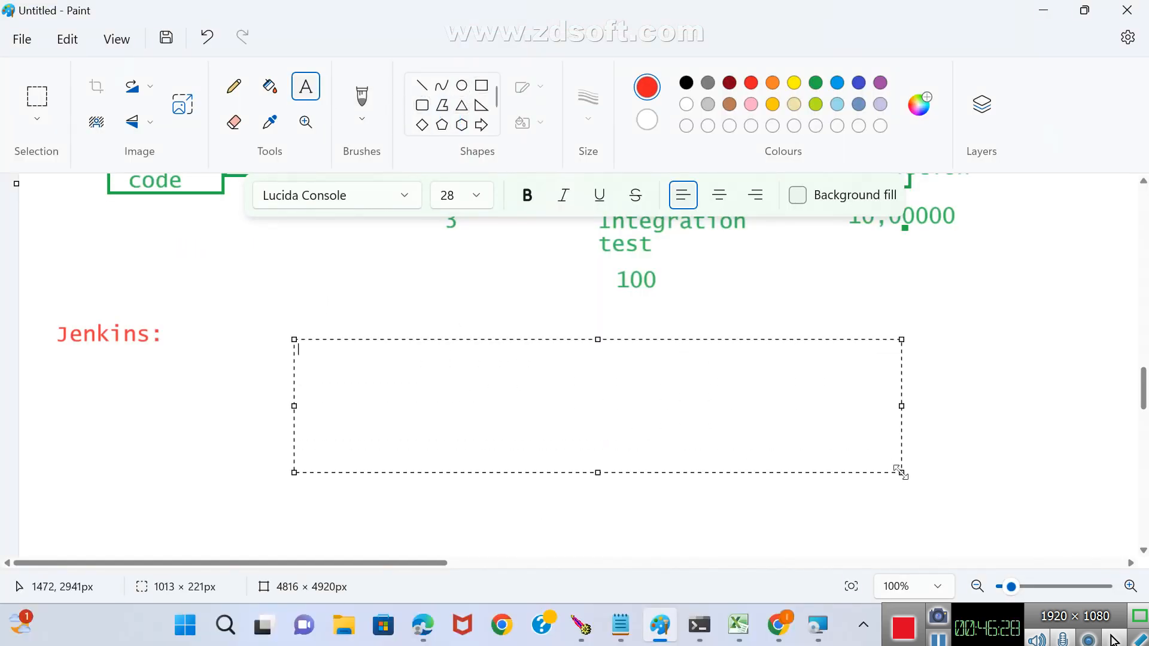
text(0-)
text(6553)
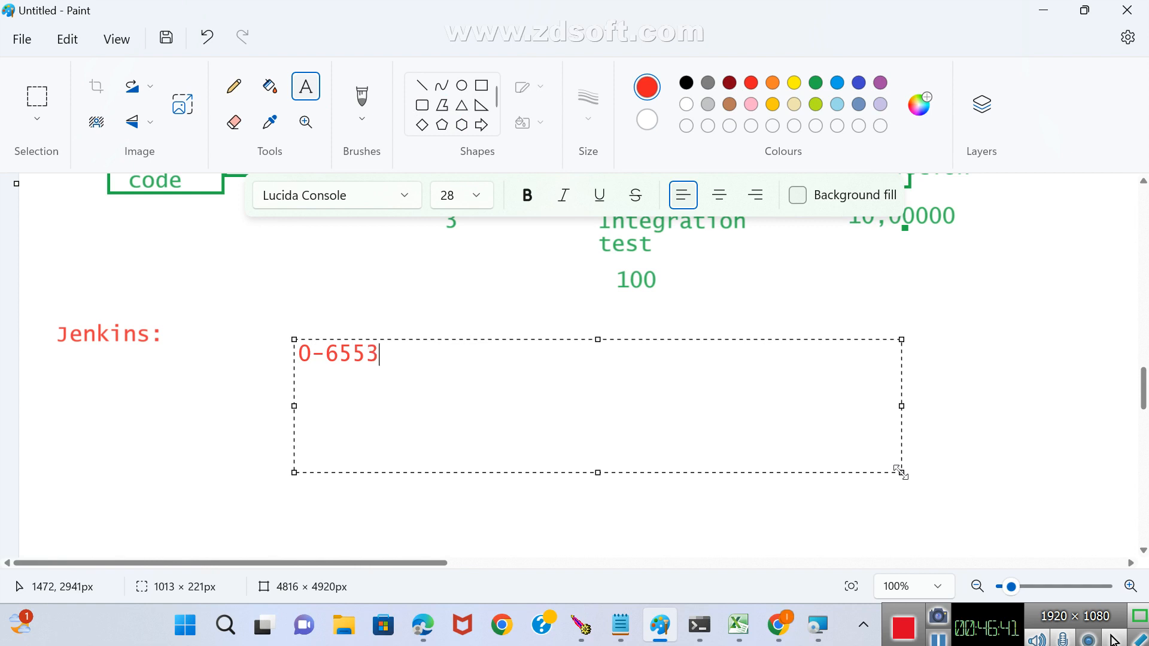
text(6)
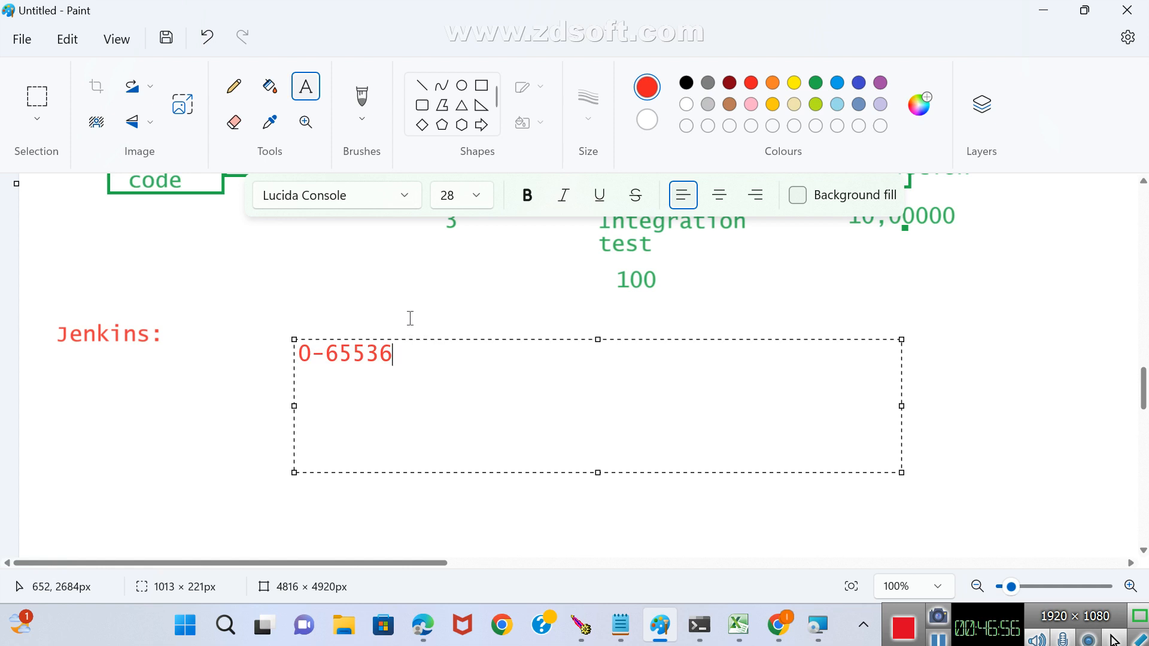
click(442, 309)
Return to the Jenkins installer and accept port 8888 and the Java home directory C:\Program Files\Java\jdk-11.0.14\.
key(alt+Tab)
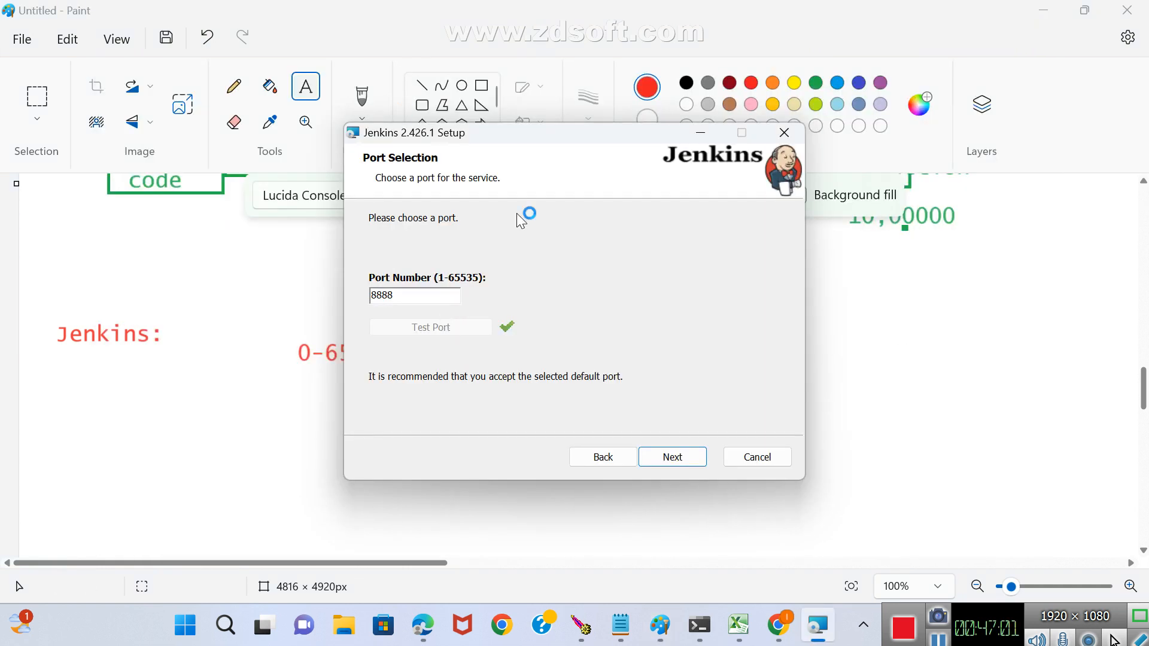
key(alt+Tab)
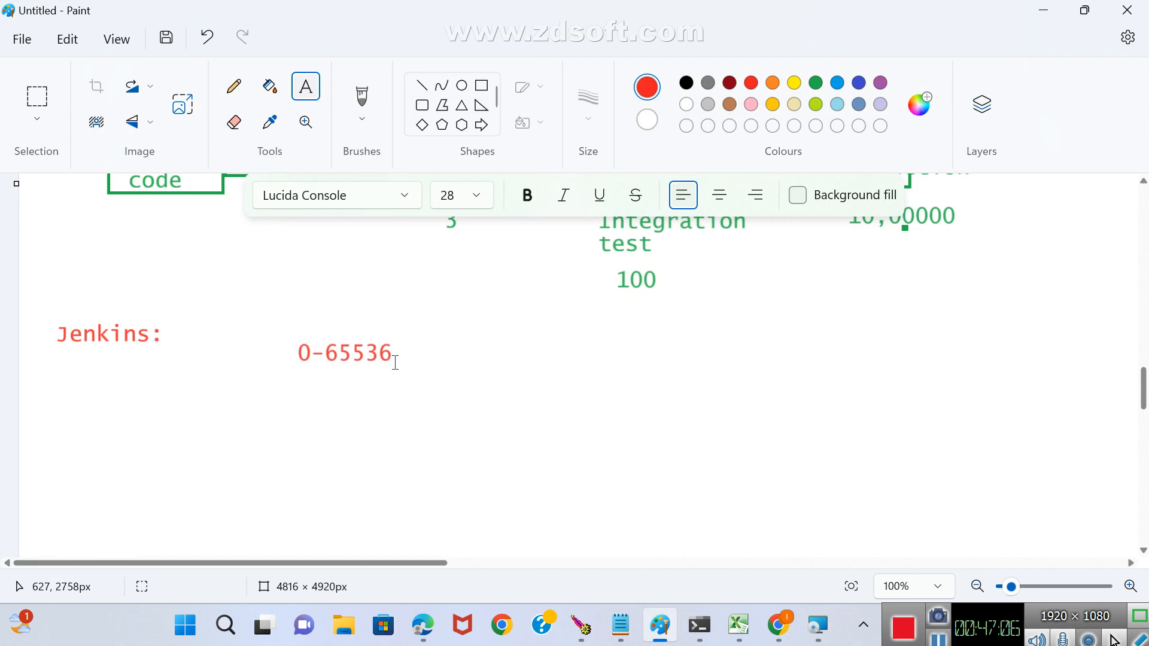
key(alt+Tab)
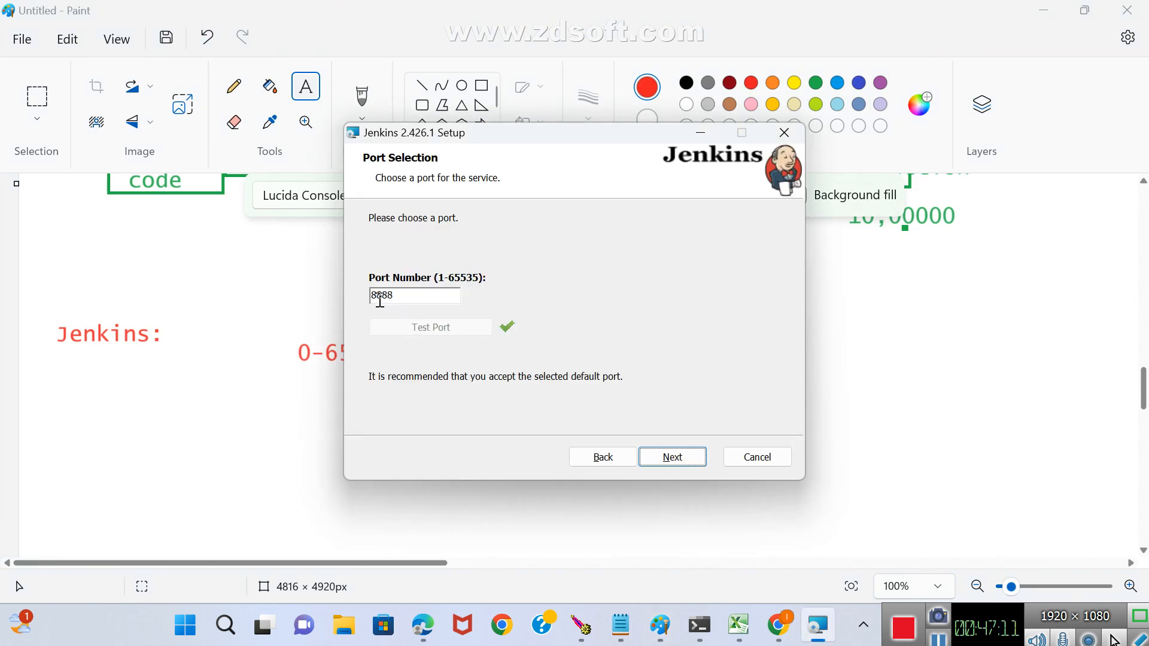
click(672, 466)
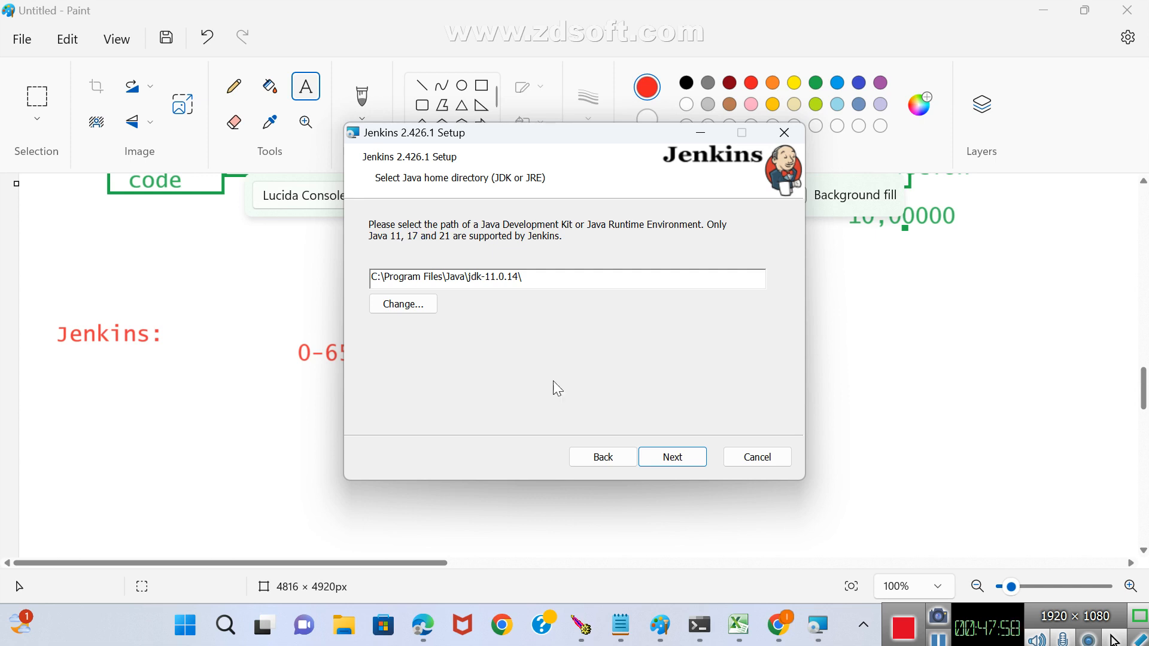
click(675, 457)
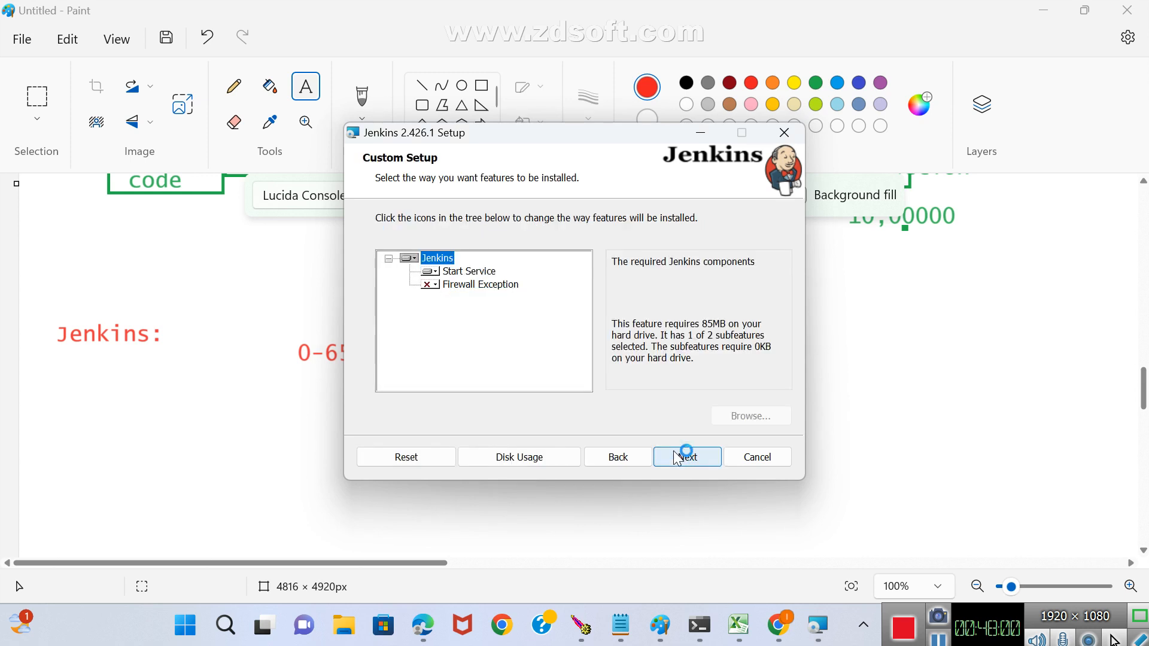
Set the Firewall Exception feature to be installed on the local hard drive and start the Jenkins installation.
click(435, 285)
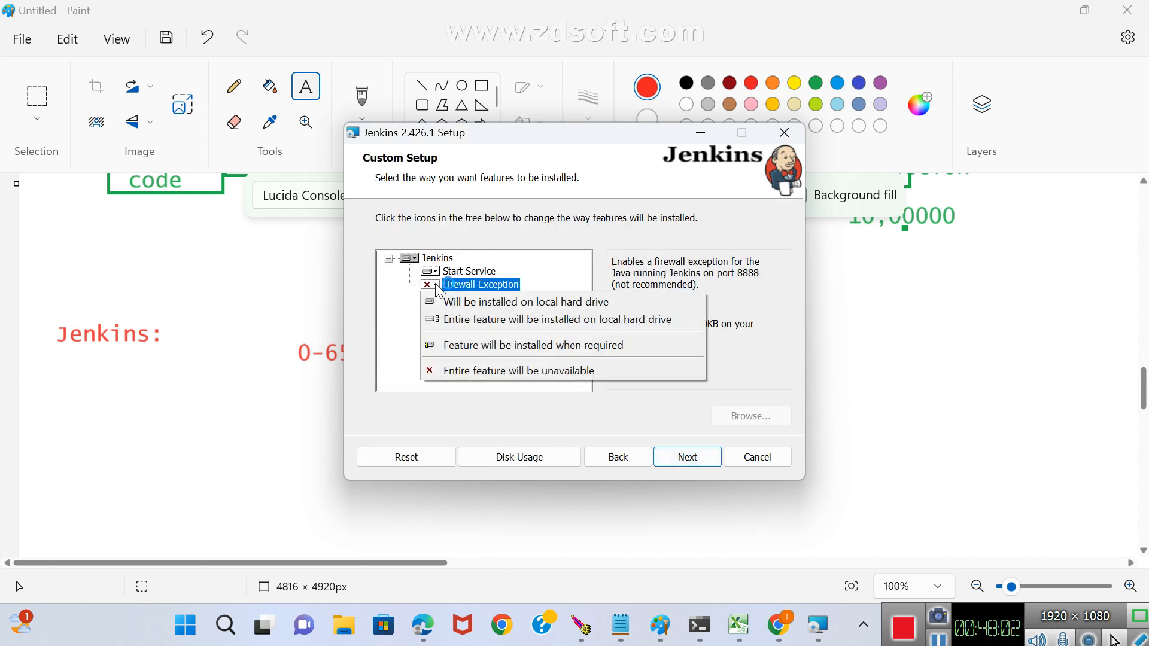
click(457, 304)
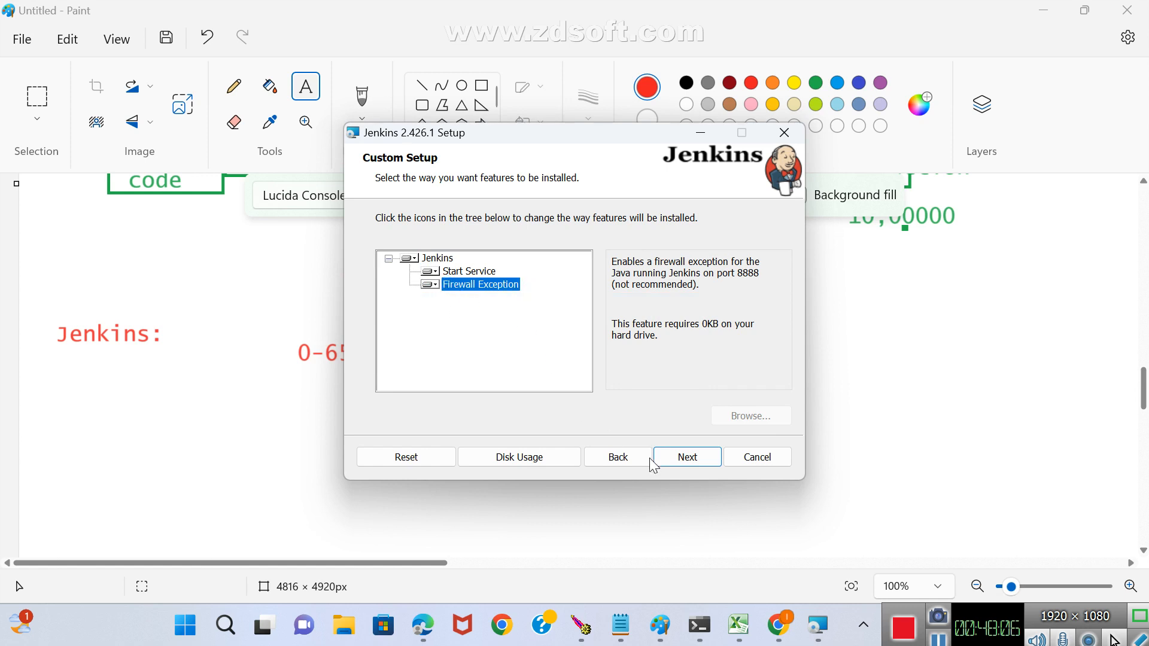
click(698, 461)
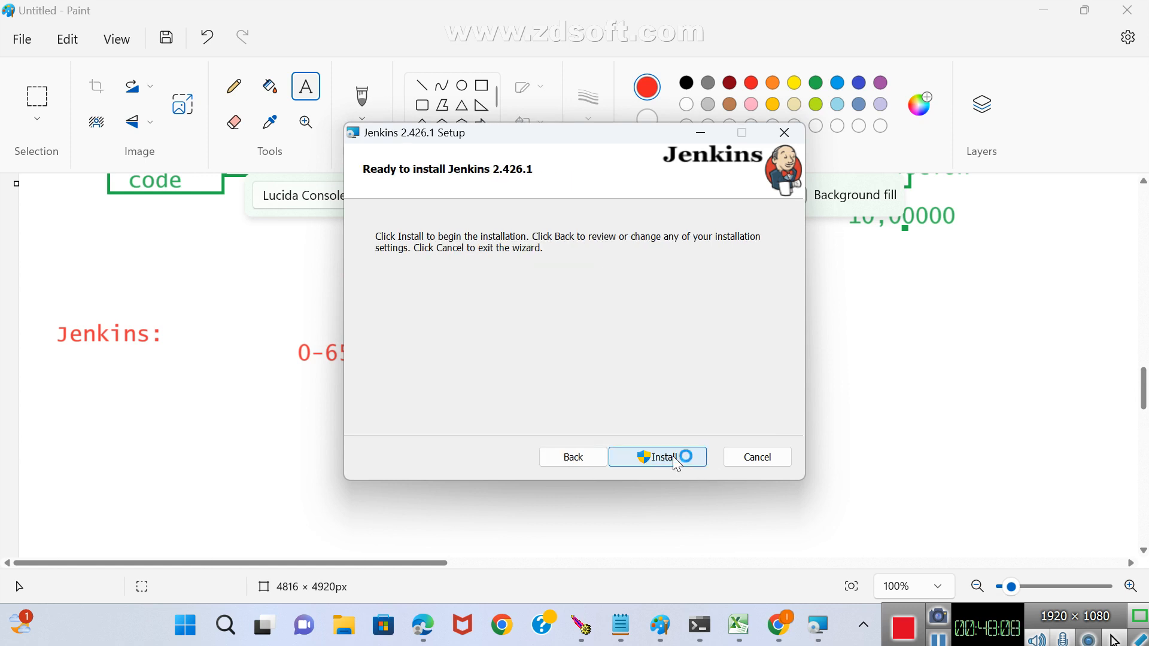
click(673, 456)
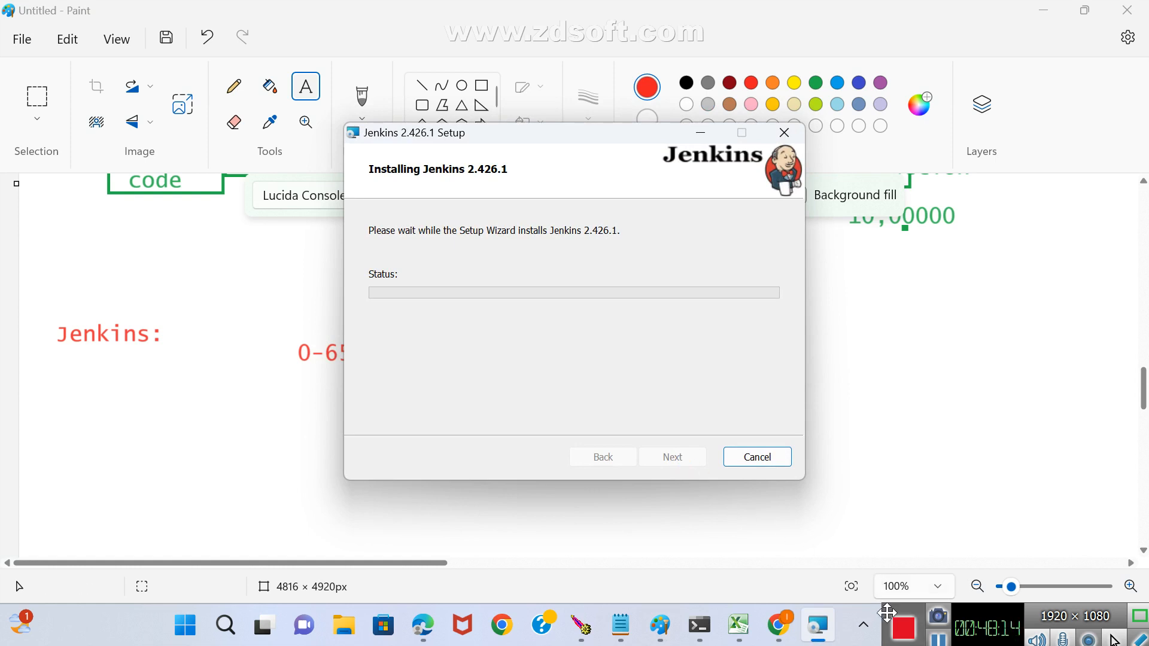
mouse_move(886, 609)
mouse_down()
mouse_move(884, 466)
mouse_move(874, 590)
mouse_up()
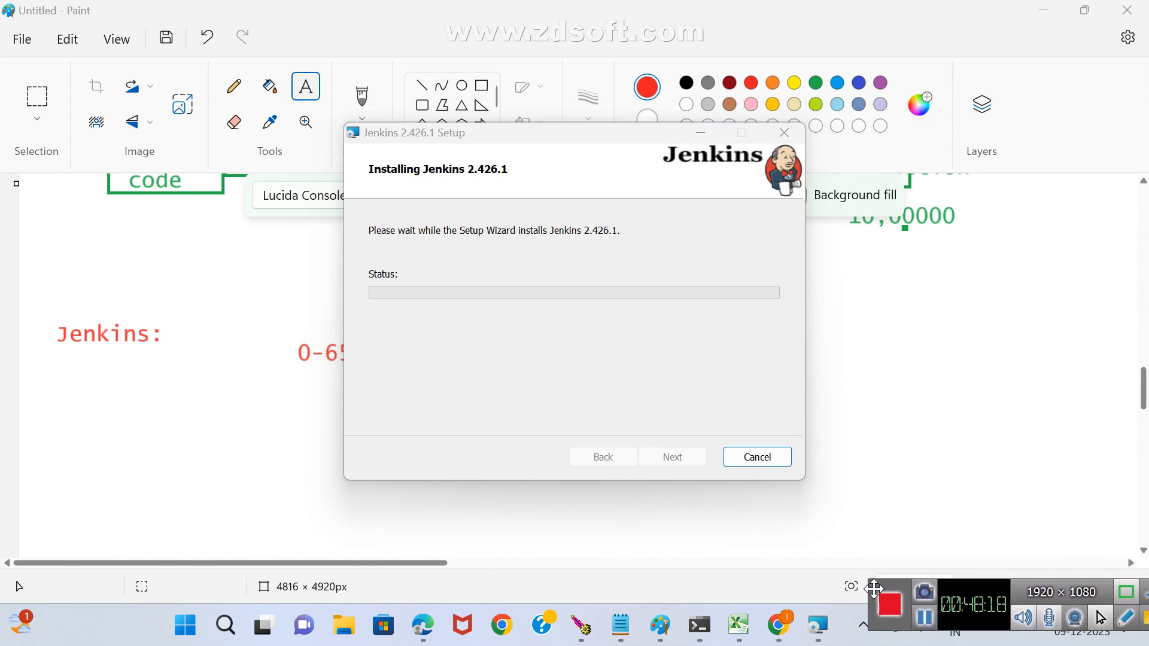
drag(874, 590, 822, 601)
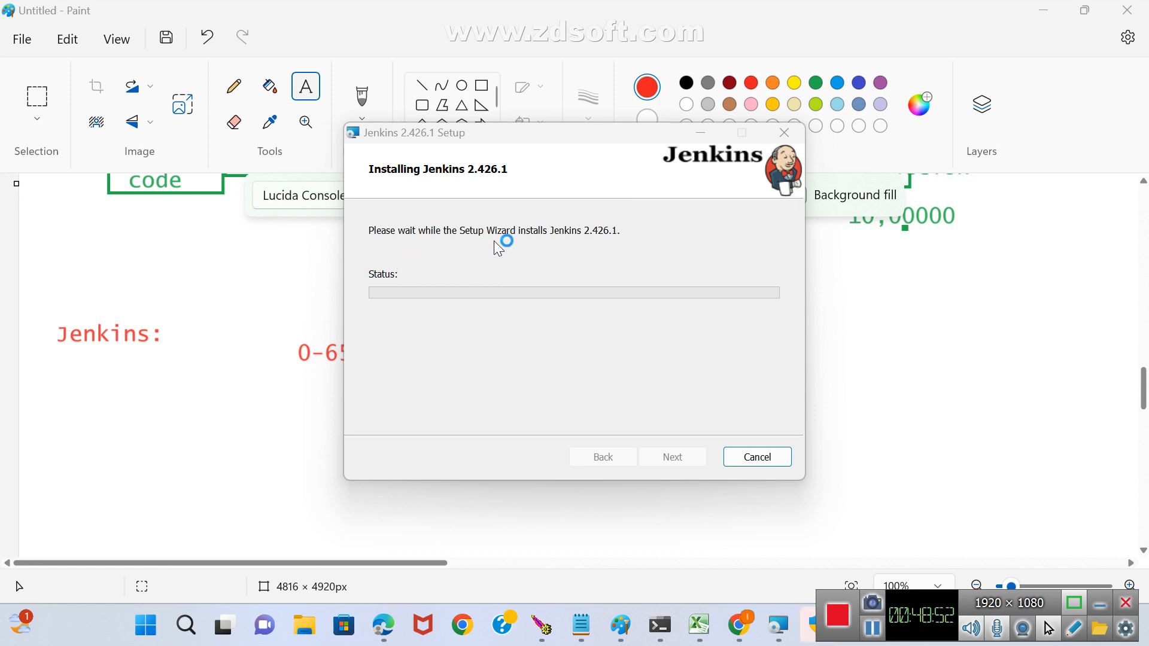
Open File Explorer and browse the Windows (C:) drive to the folders around Program Files.
key(super+e)
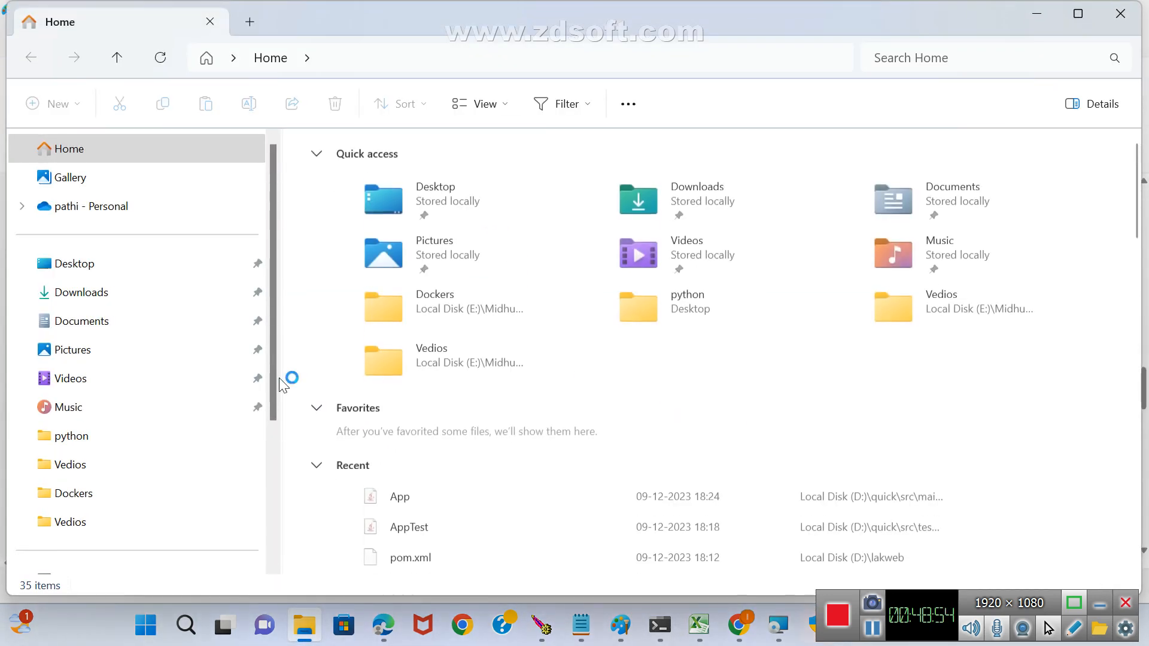
scroll(274, 273, down, 3)
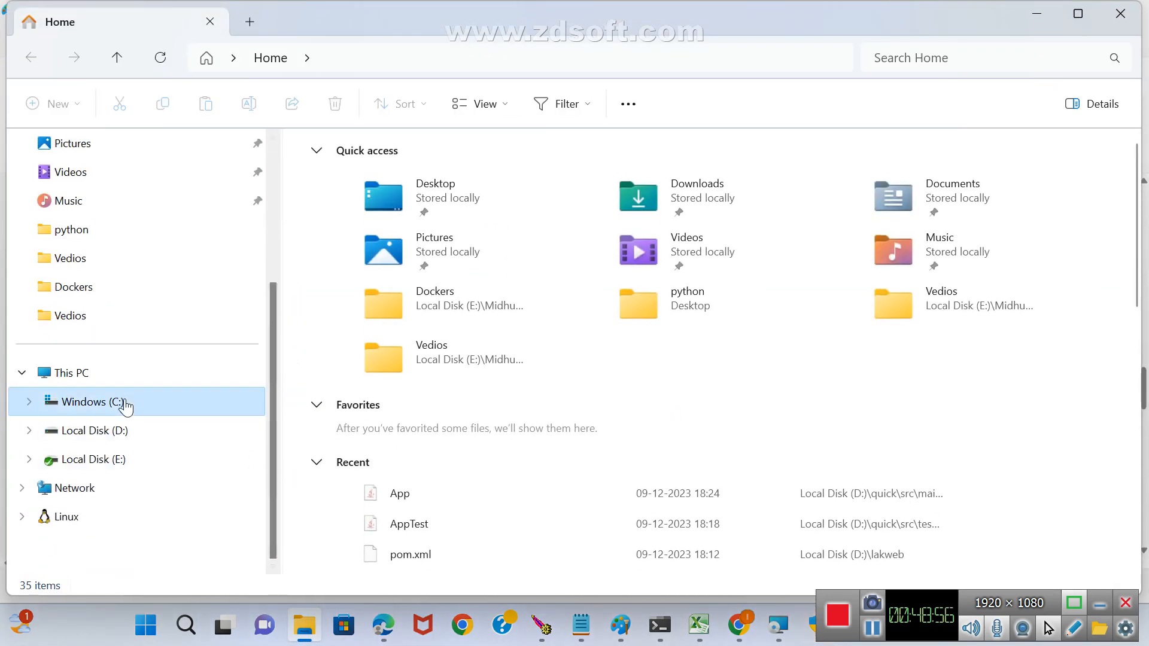
click(126, 406)
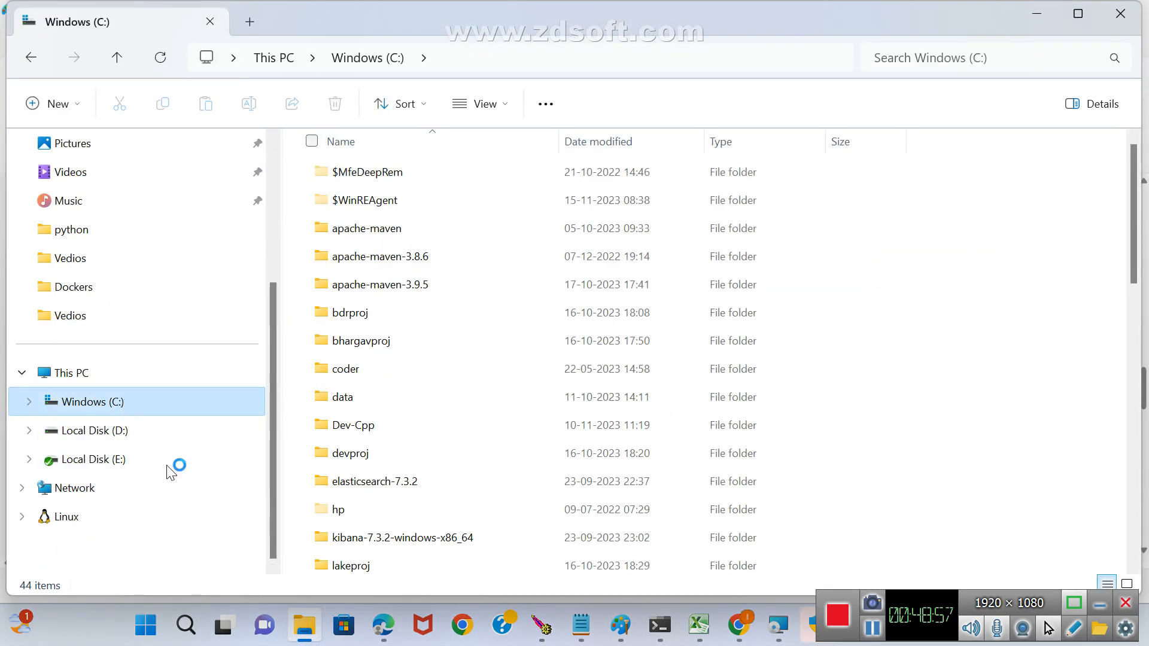
click(368, 346)
key(p)
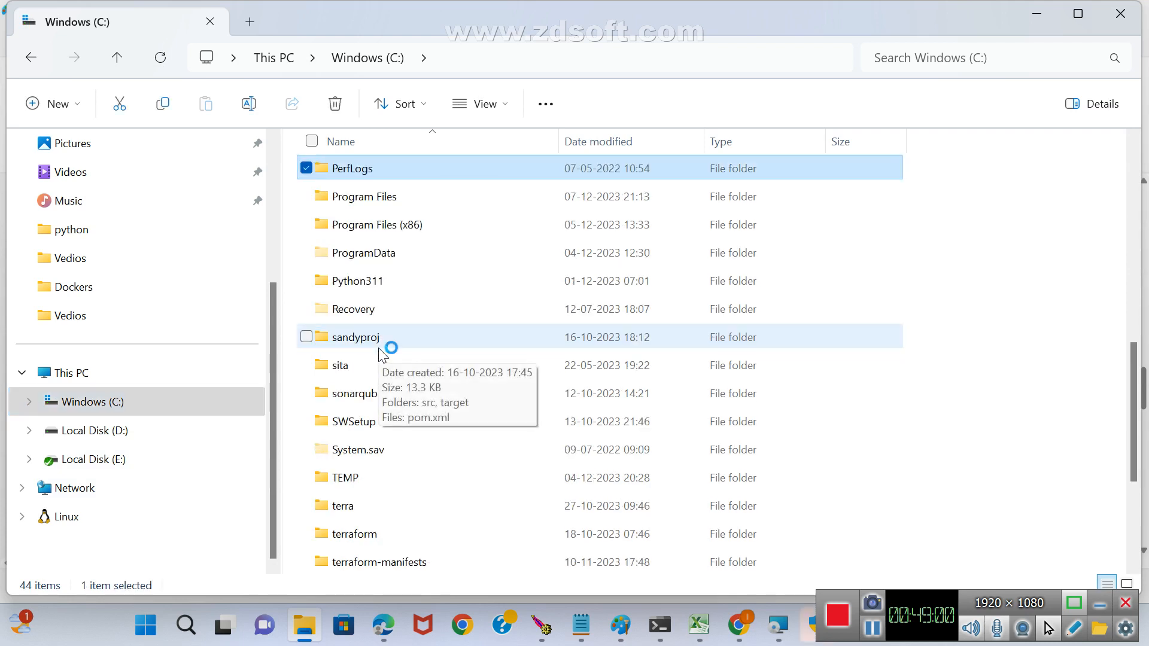
scroll(555, 282, up, 1)
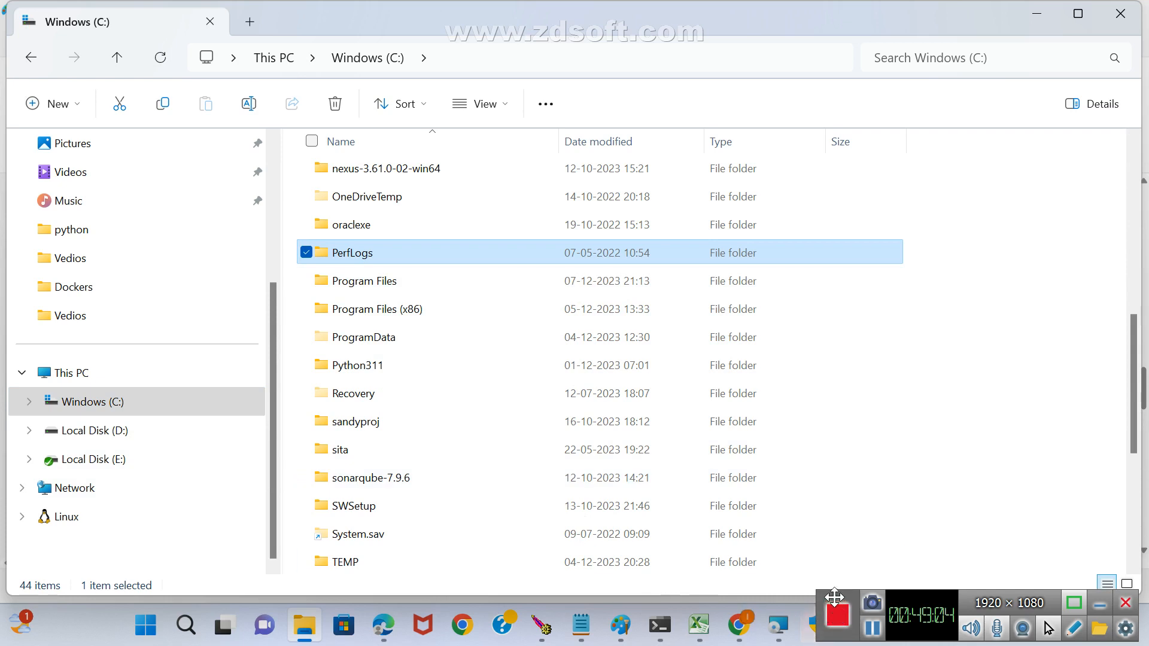
drag(835, 597, 767, 398)
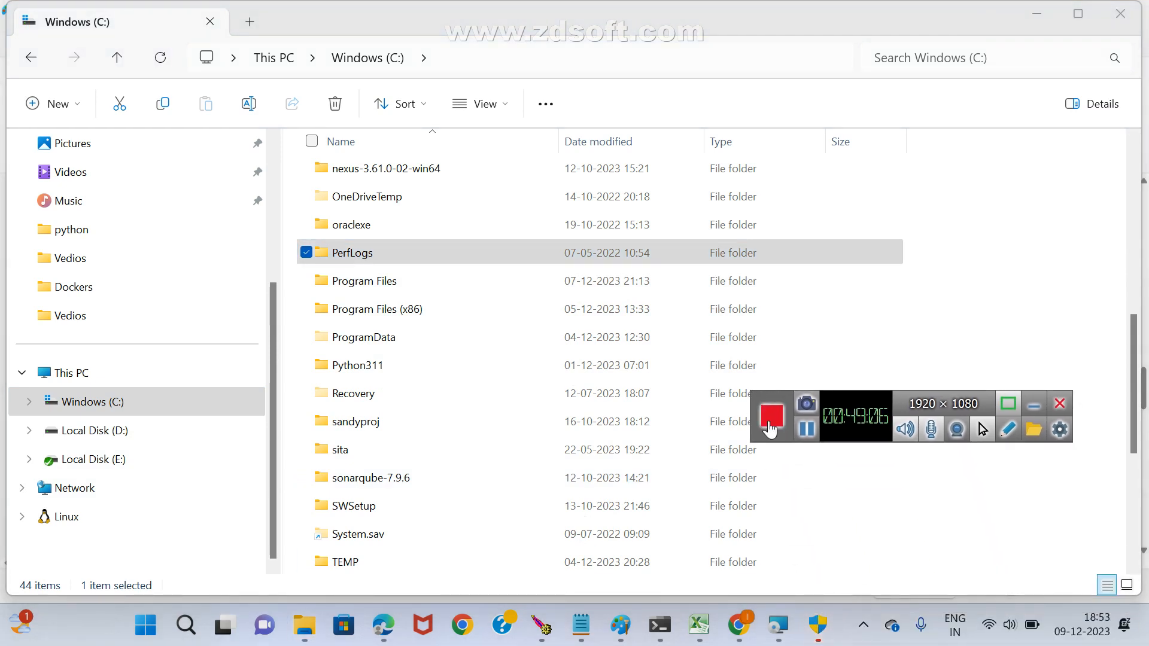
click(806, 429)
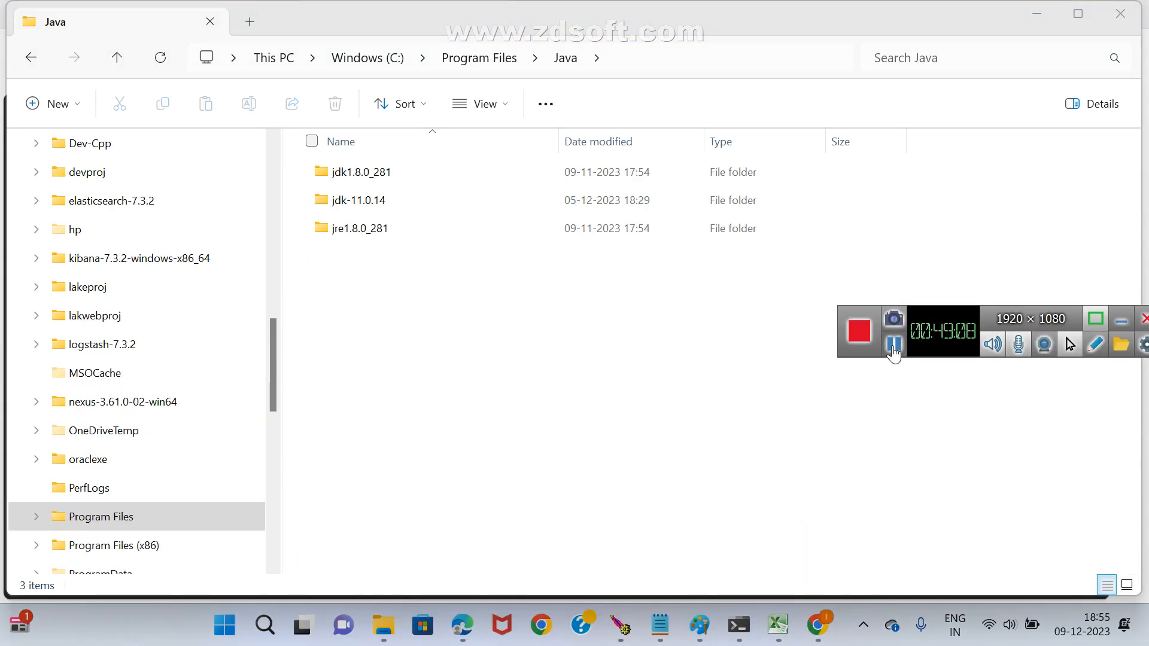
drag(862, 331, 856, 632)
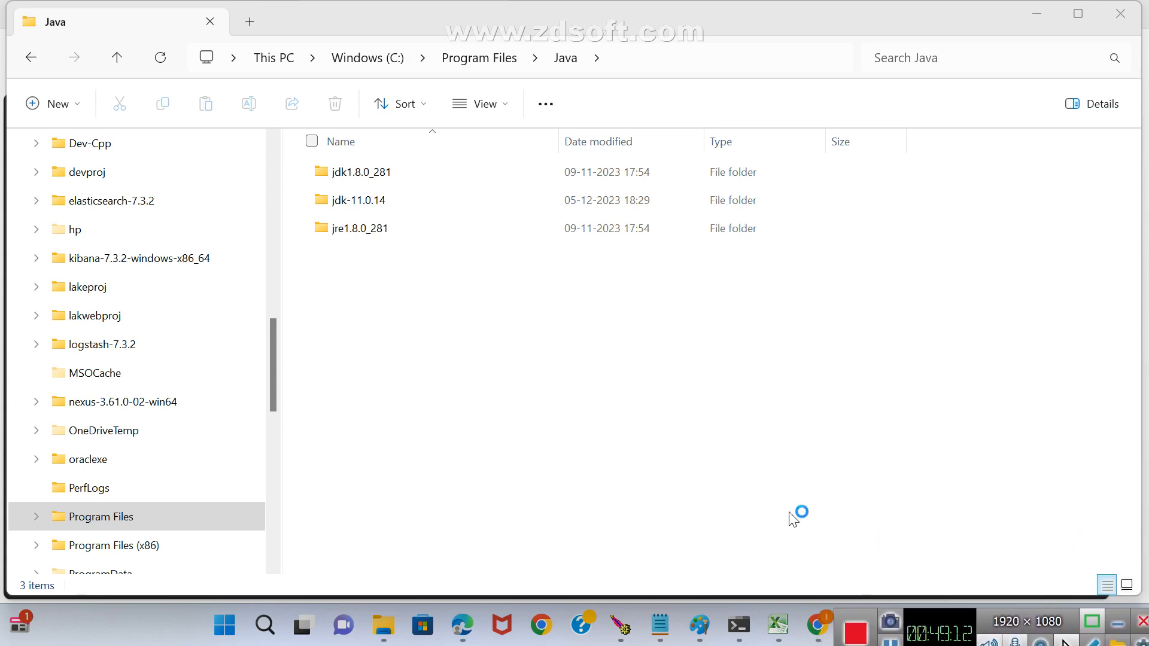
Switch to Chrome with the existing profile and open the Jenkins site at localhost:8888.
click(541, 625)
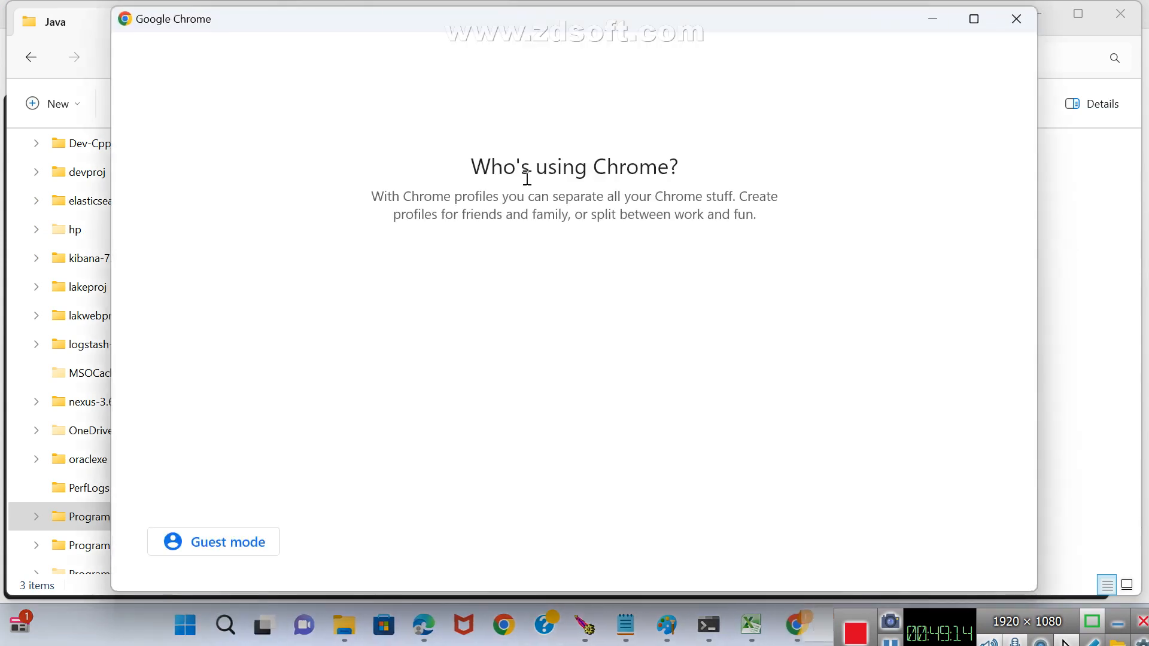
click(487, 449)
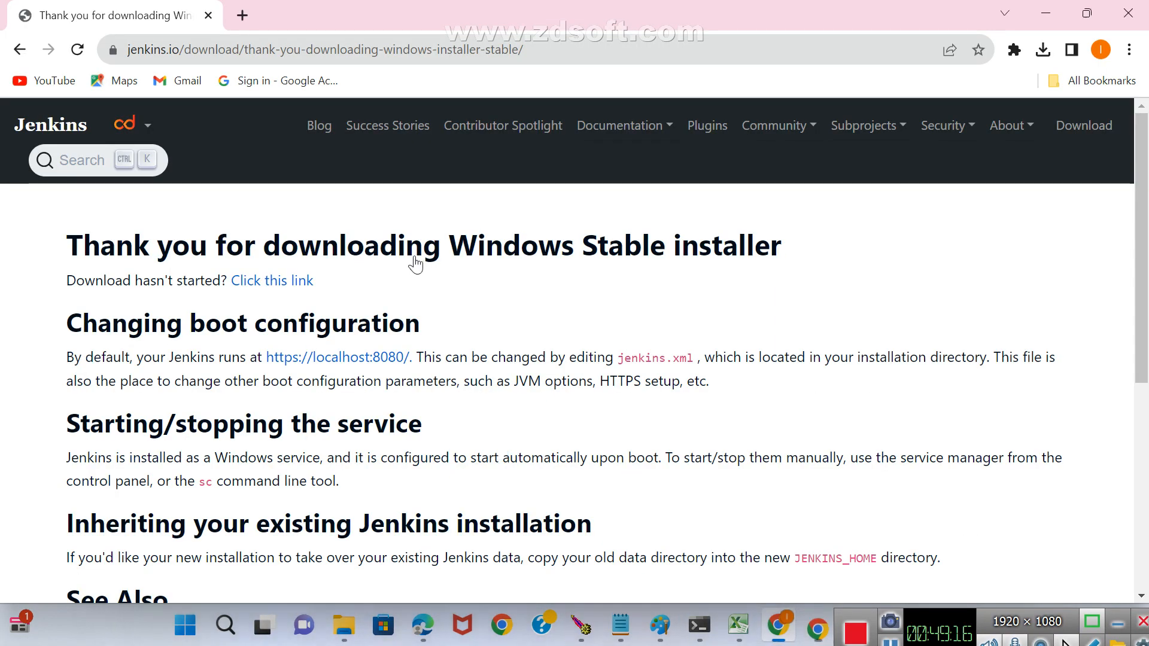
click(374, 48)
text(l)
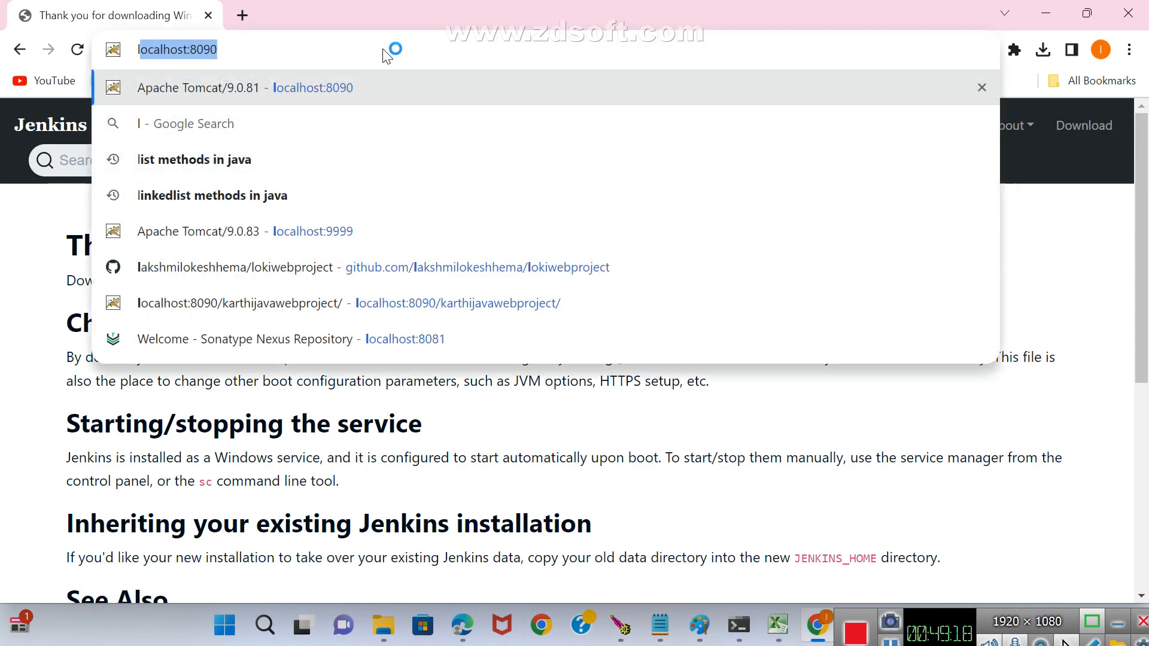
text(ocalhost:80)
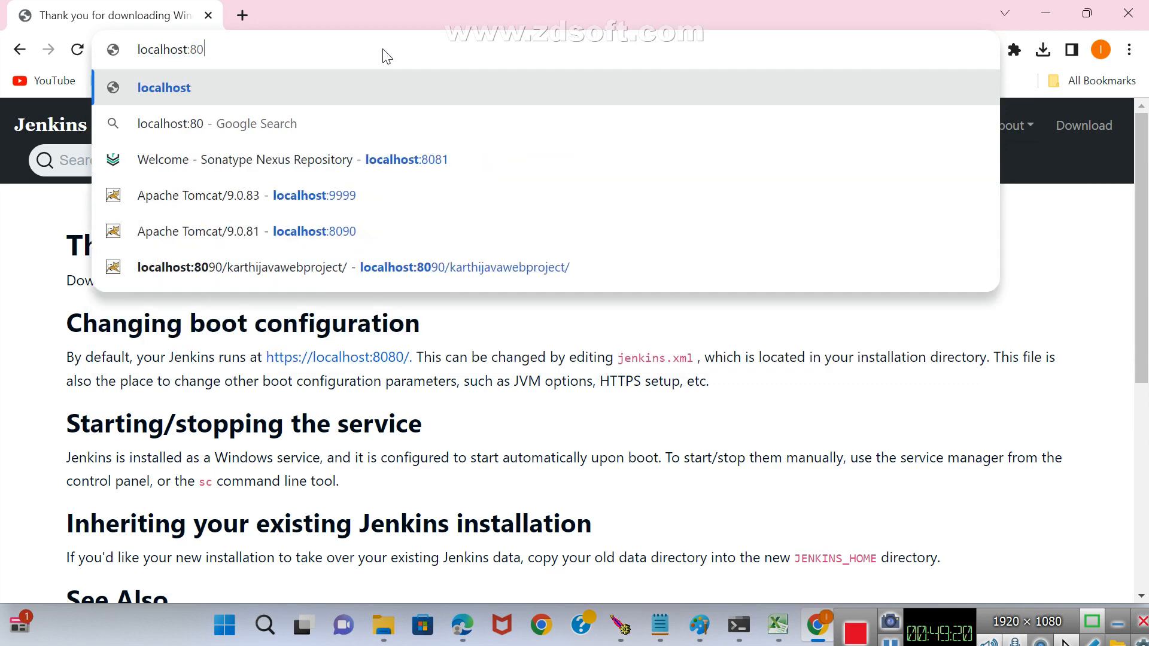
key(BackSpace)
key(BackSpace)
text(8)
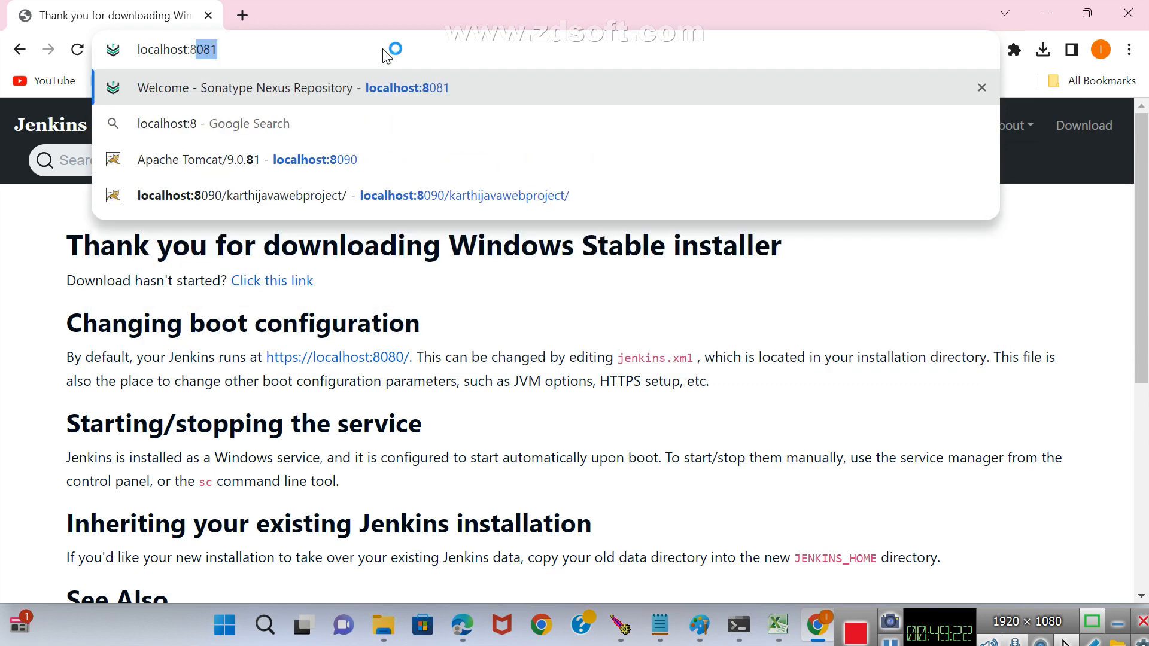
text(888)
key(Return)
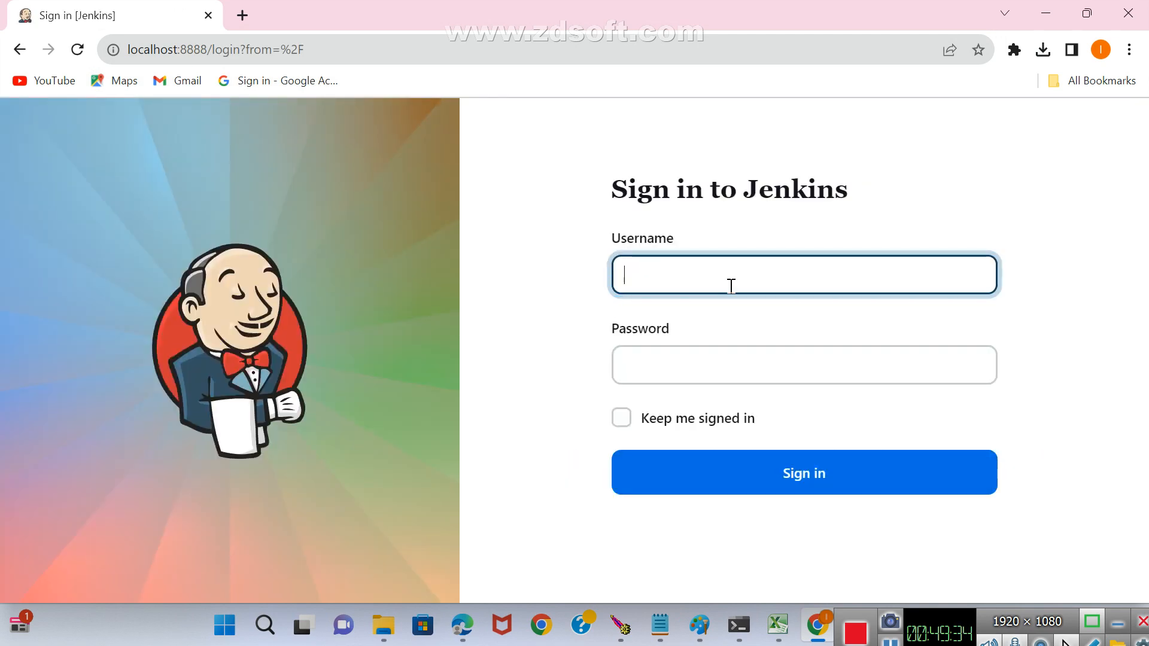
Sign in to Jenkins with the administrator username and the account password, and dismiss the browser's offer to save the password.
text(admin)
key(Tab)
text(admi)
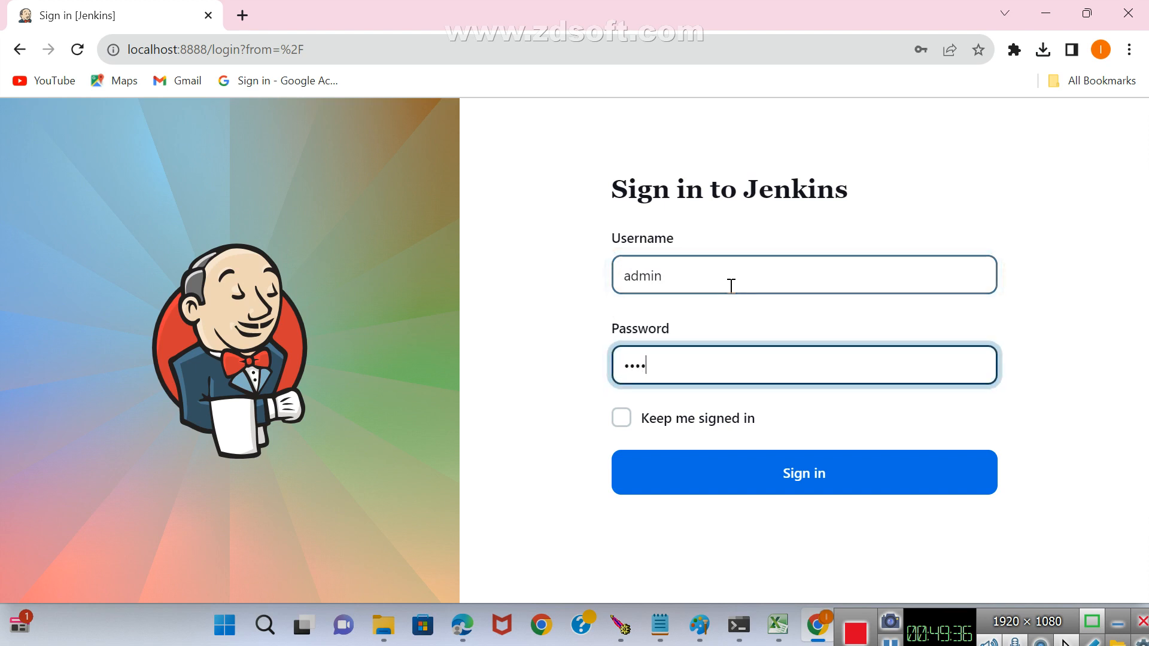
text(n)
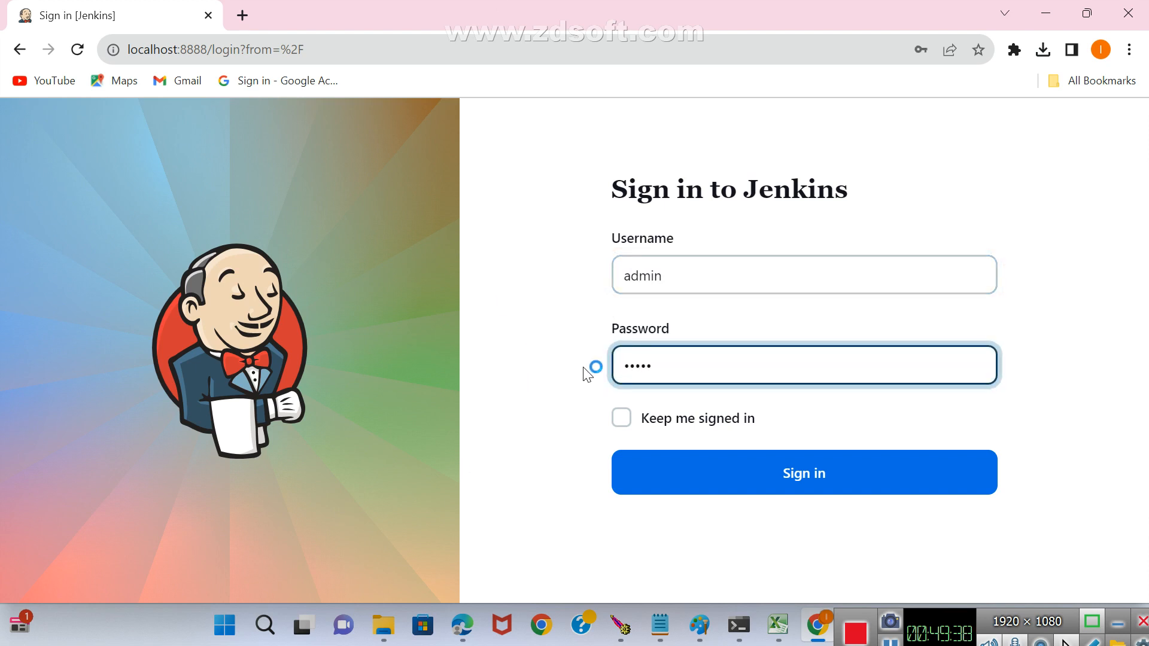
click(798, 488)
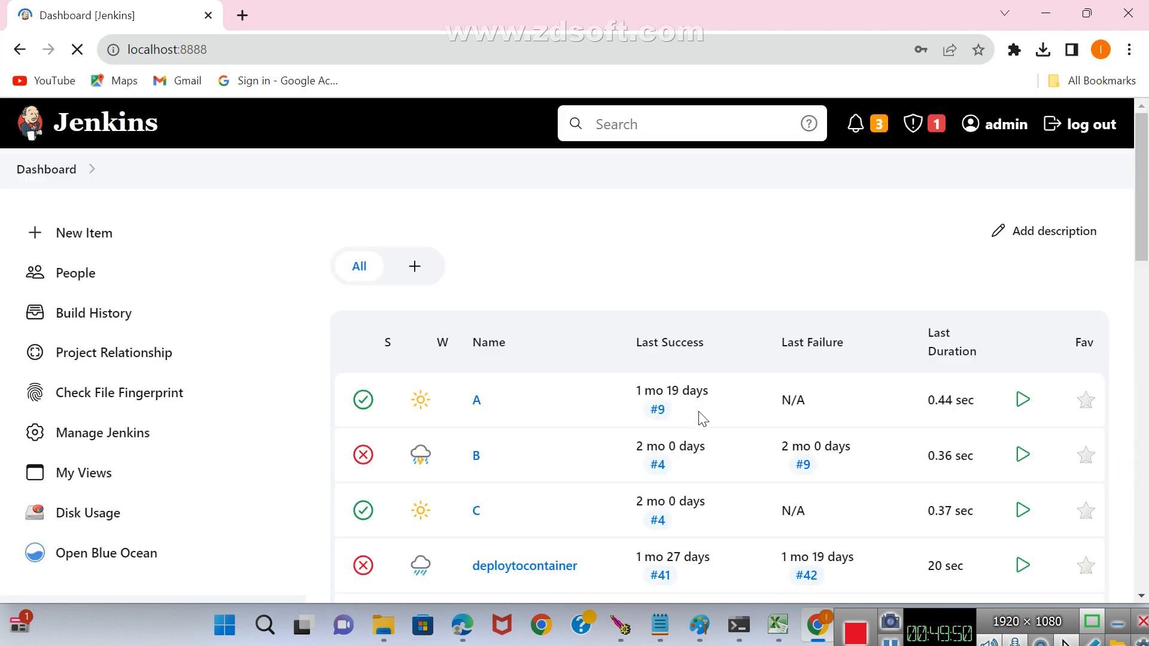
click(944, 314)
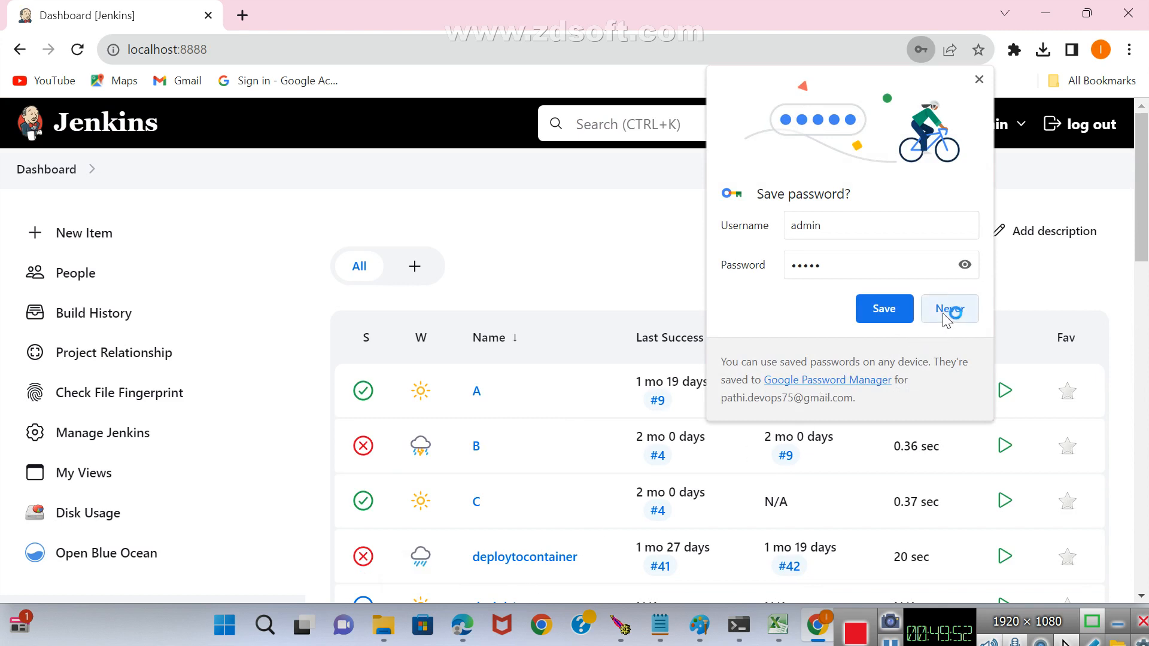
click(979, 80)
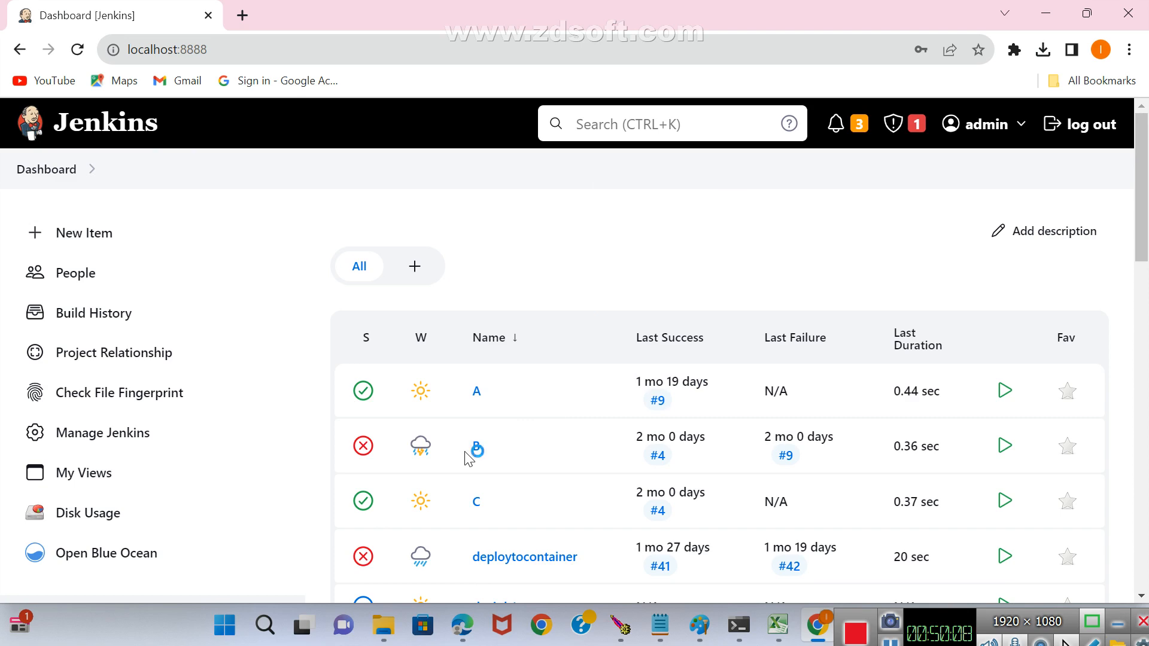
Open a File Explorer window, then find Control Panel with a Windows search and open its Programs and Features list.
key(super+e)
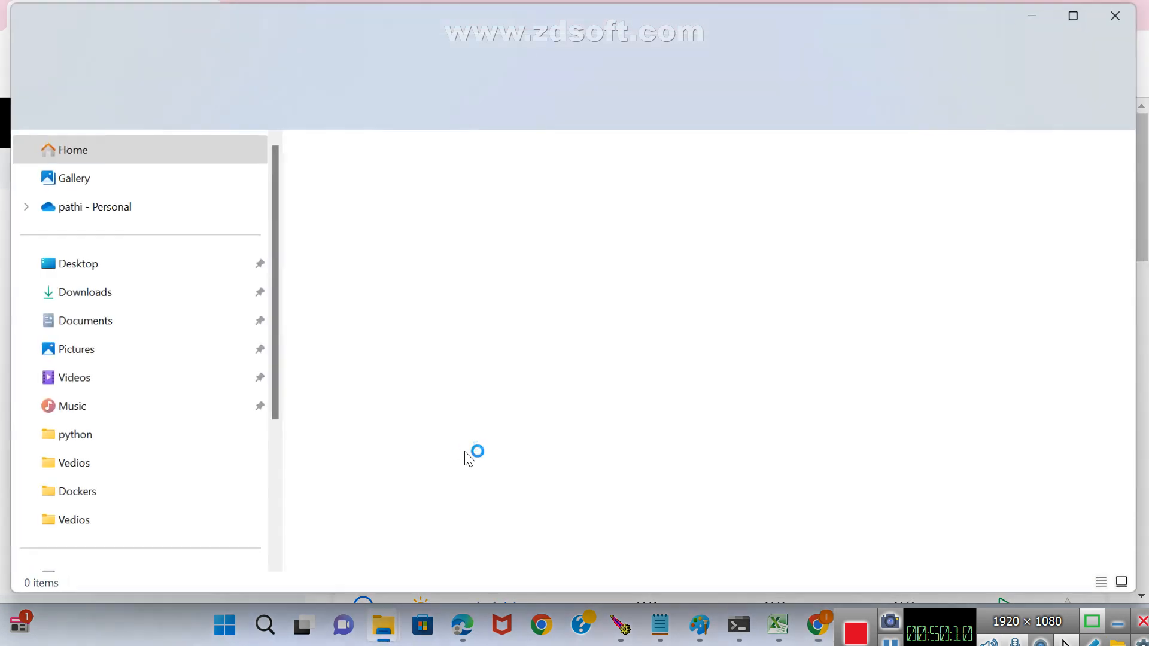
key(super)
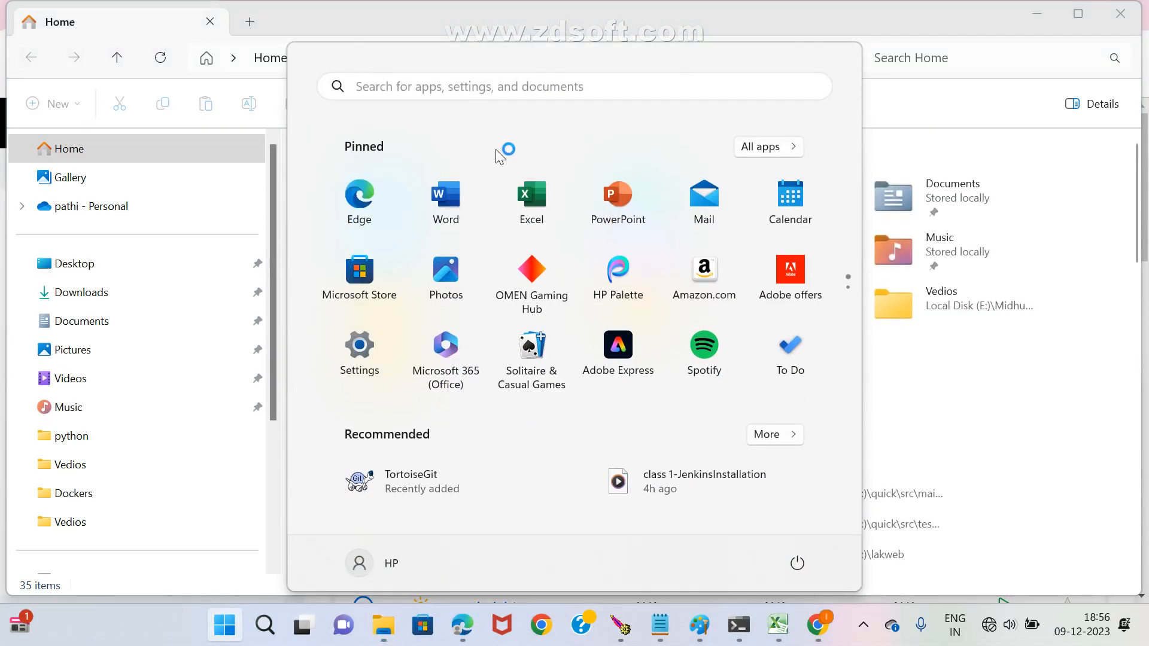
click(493, 86)
text(c)
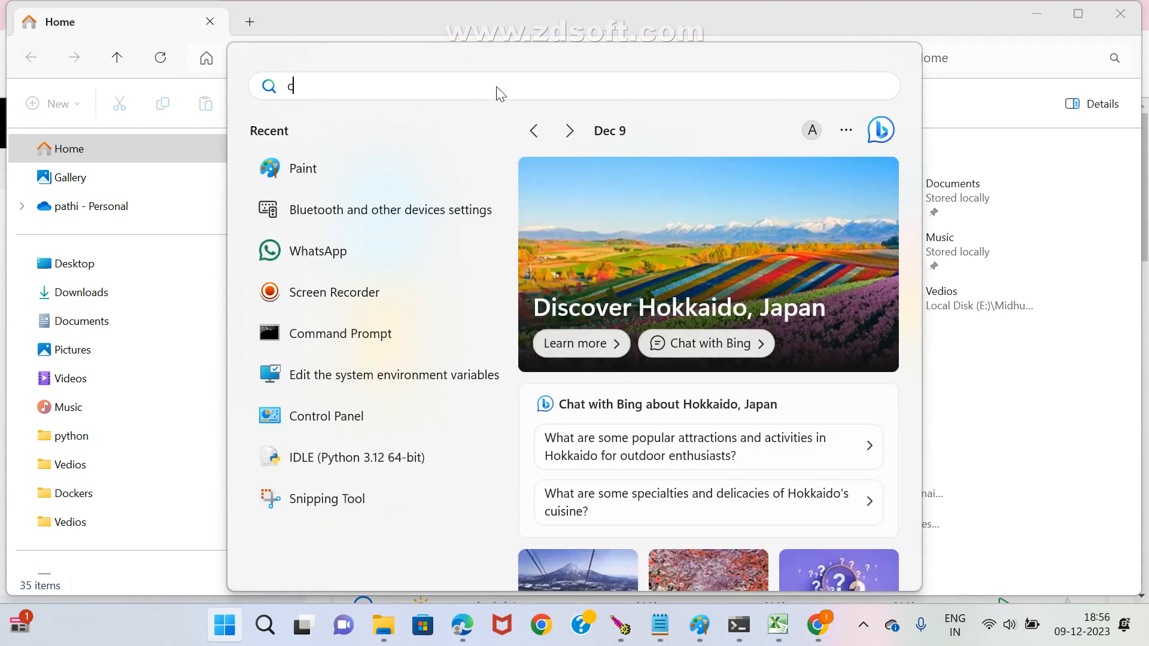
text(ontr)
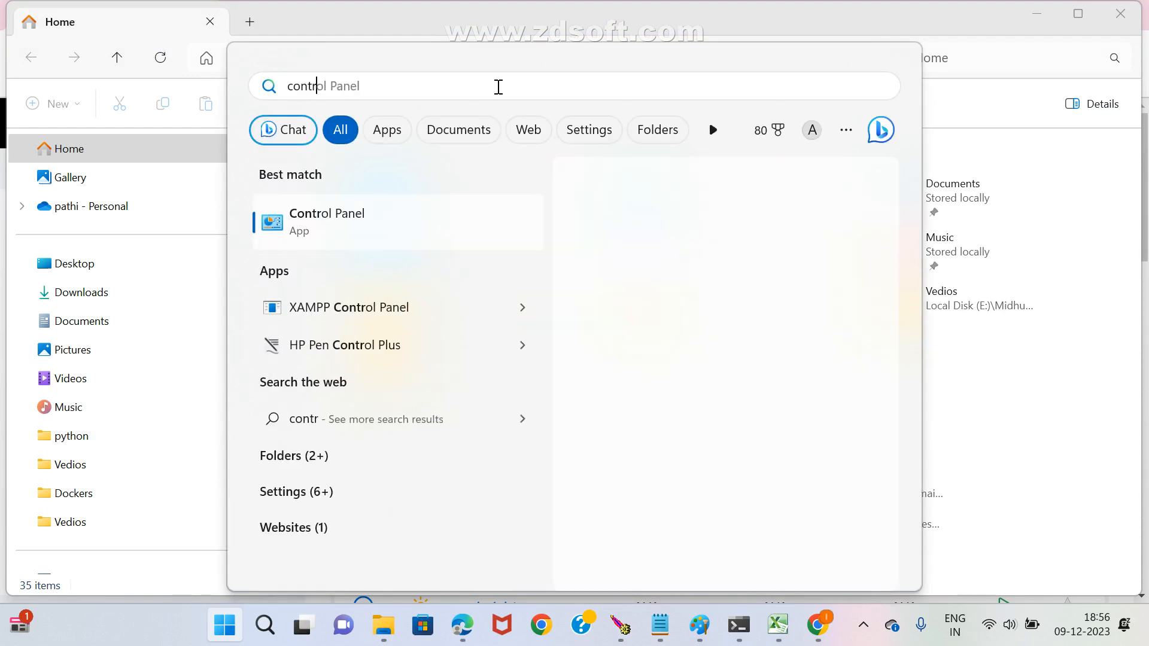
click(353, 232)
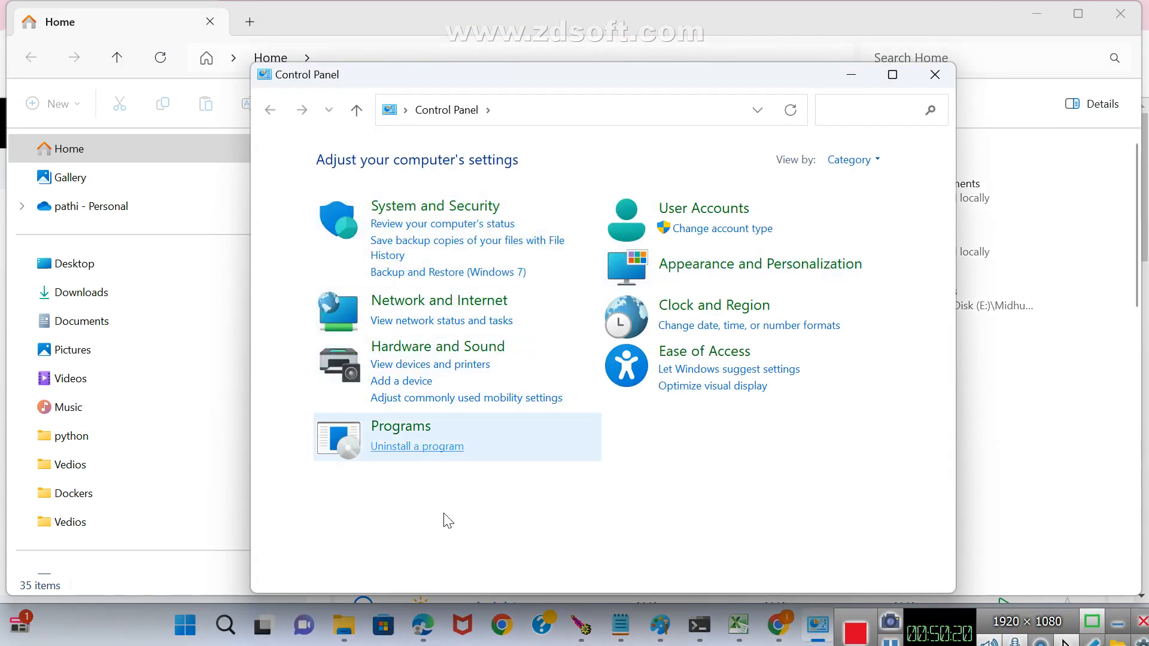
click(401, 428)
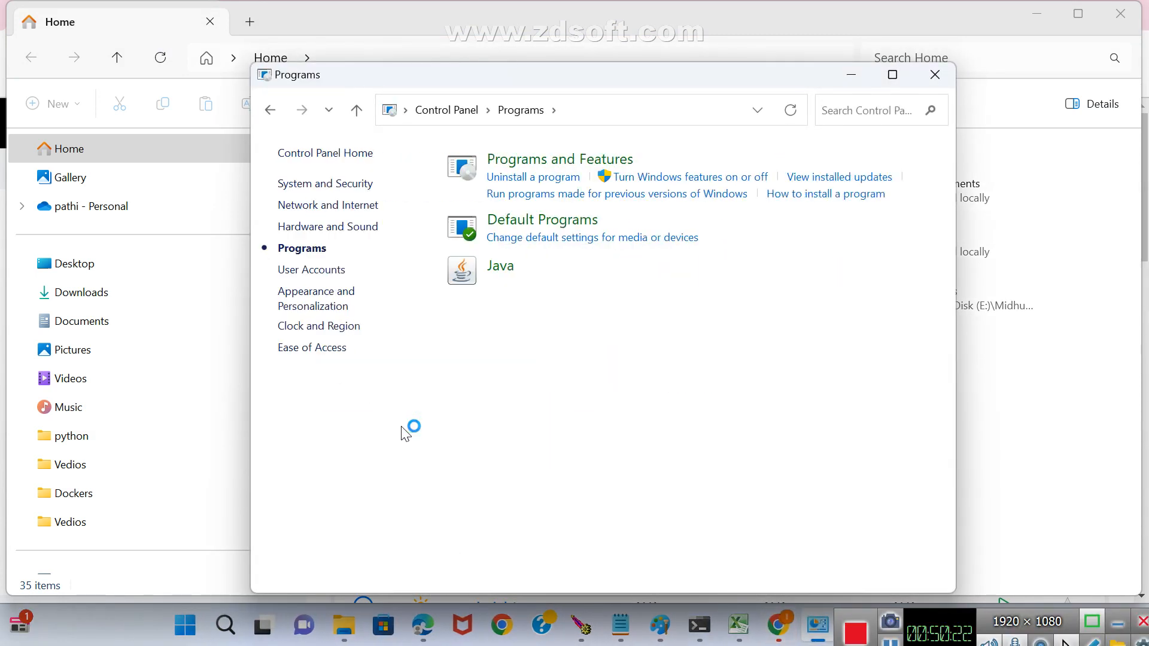
click(526, 177)
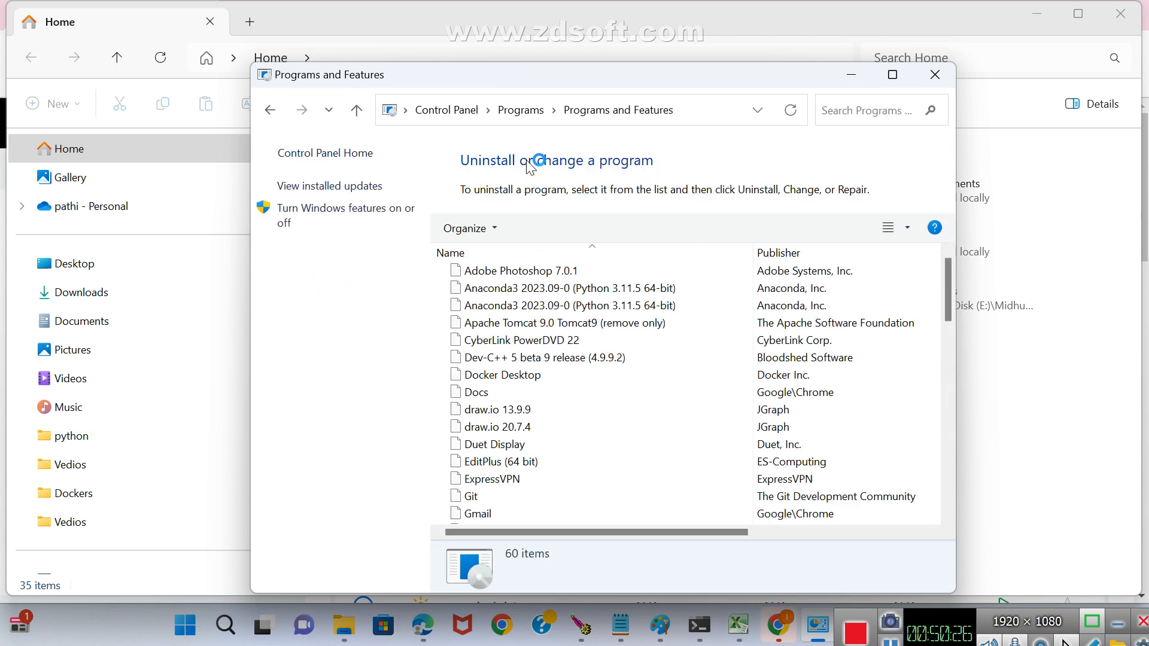
Locate Jenkins among the installed programs and uninstall it.
click(520, 325)
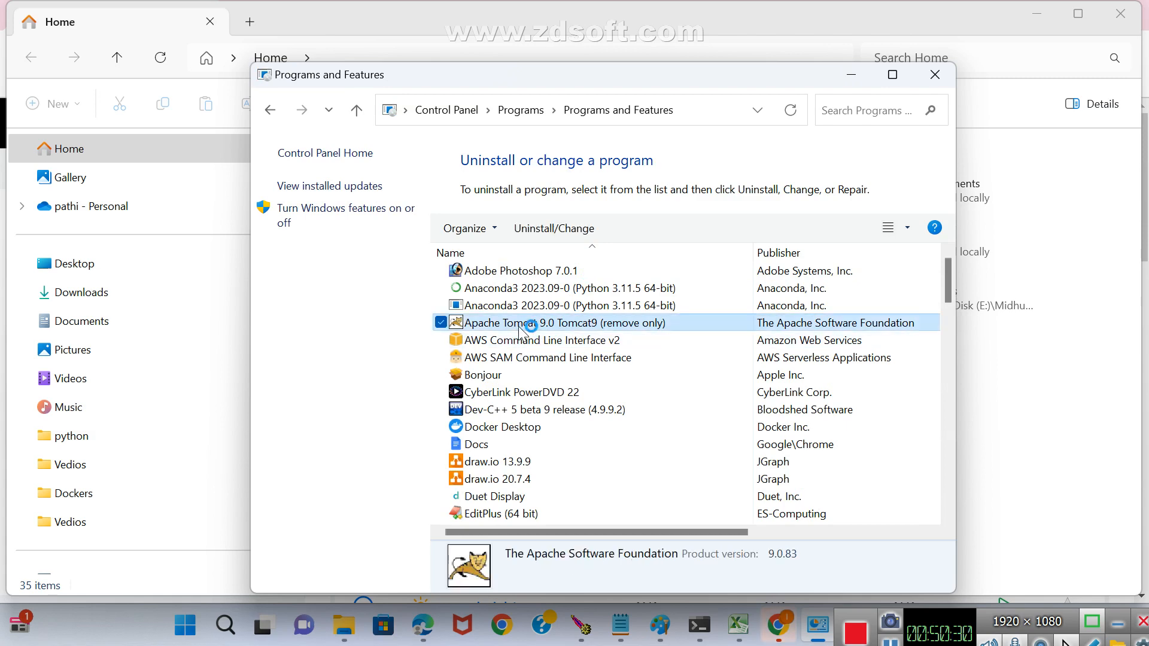
key(j)
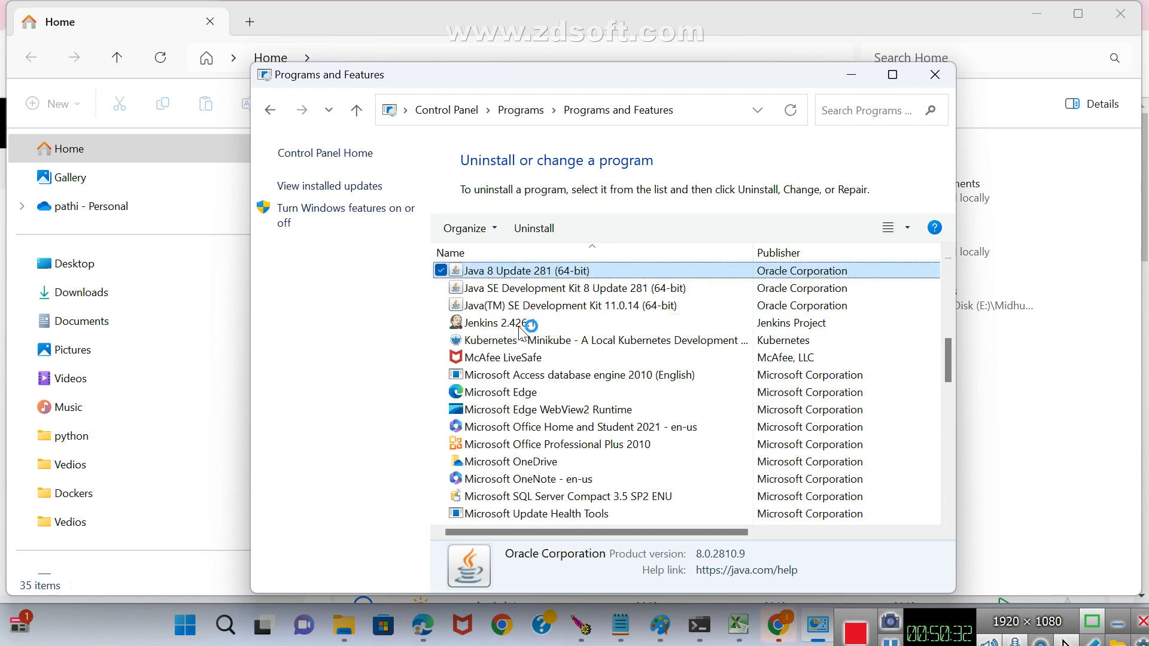
scroll(574, 336, down, 2)
scroll(568, 343, down, 1)
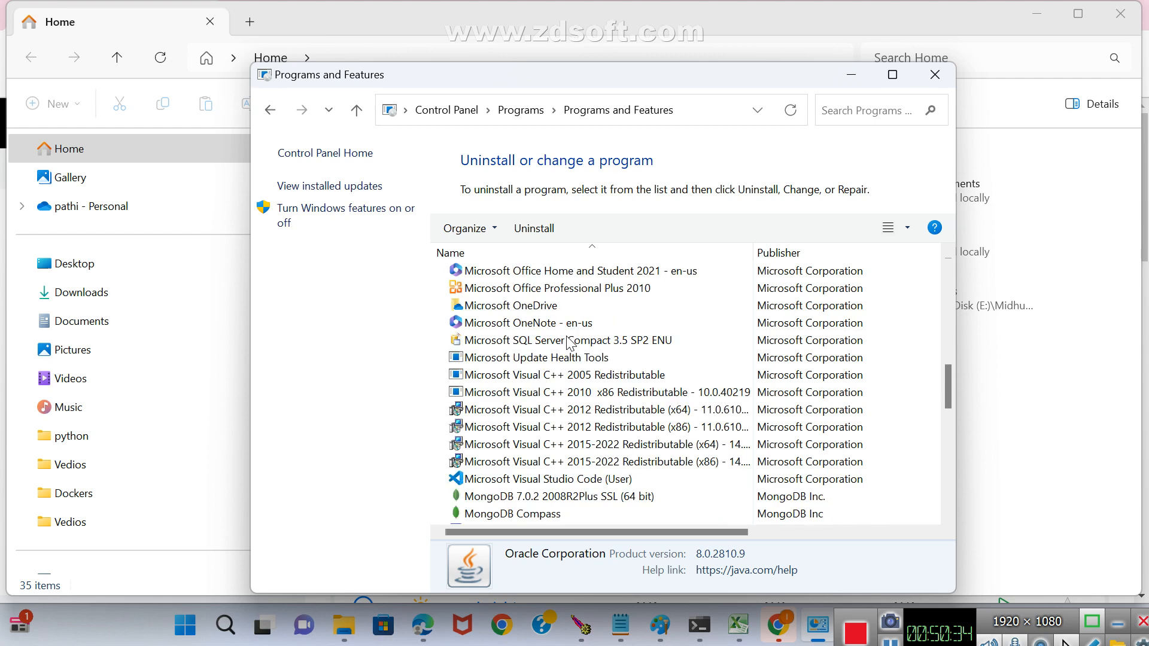
click(513, 329)
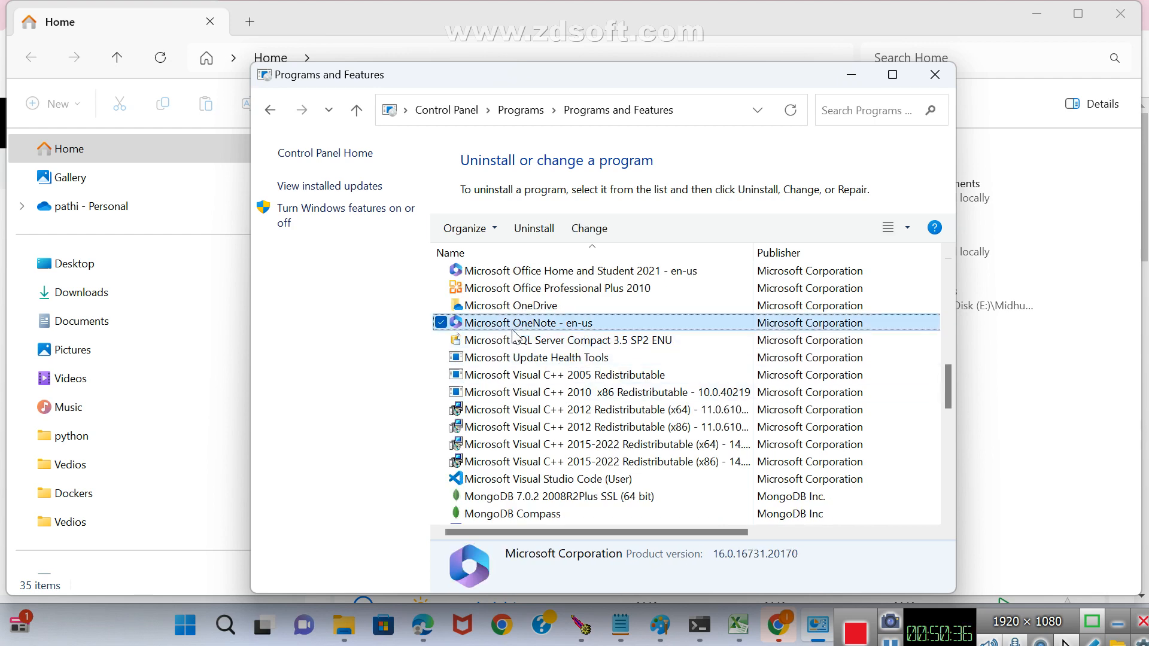
key(j)
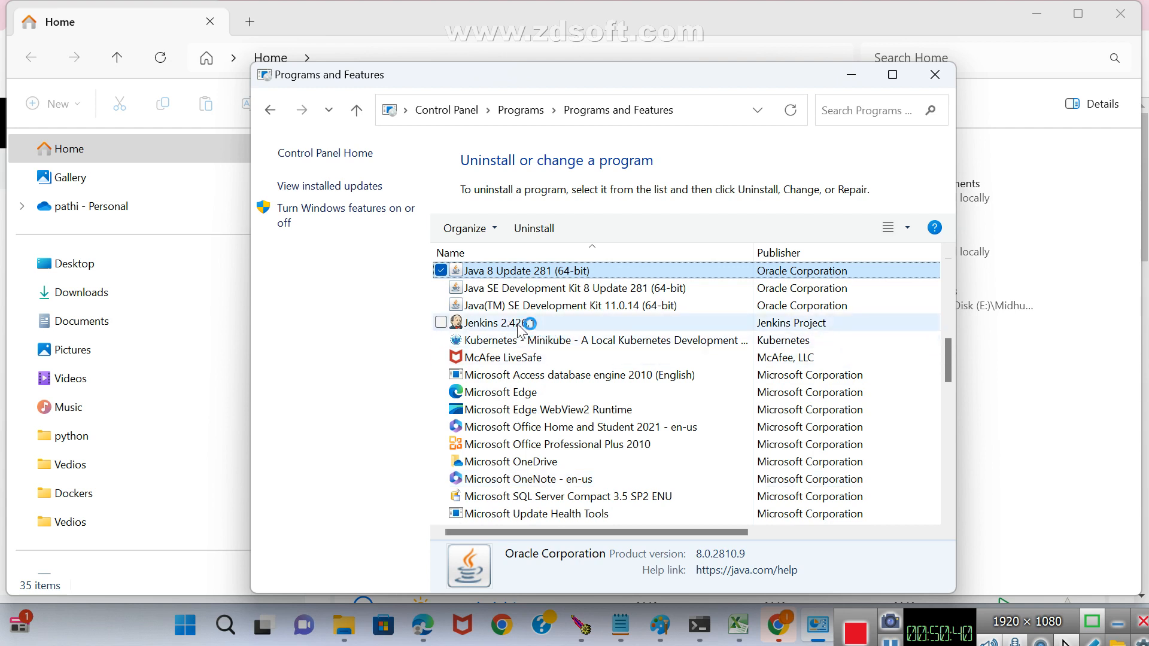
click(518, 326)
click(534, 228)
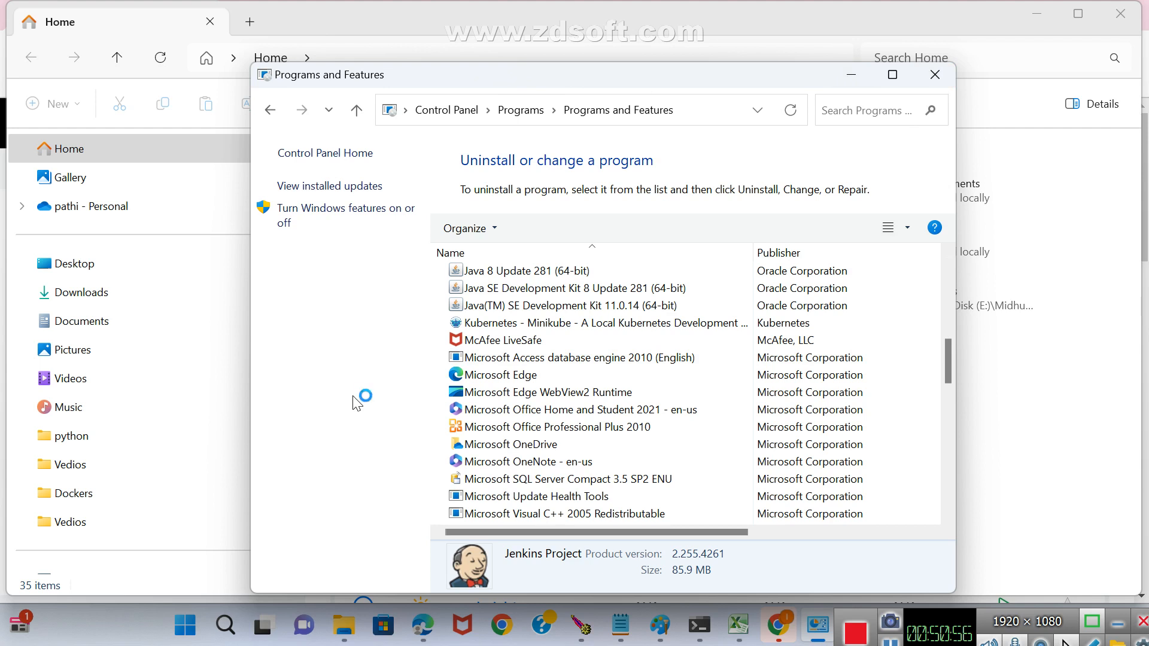
click(841, 612)
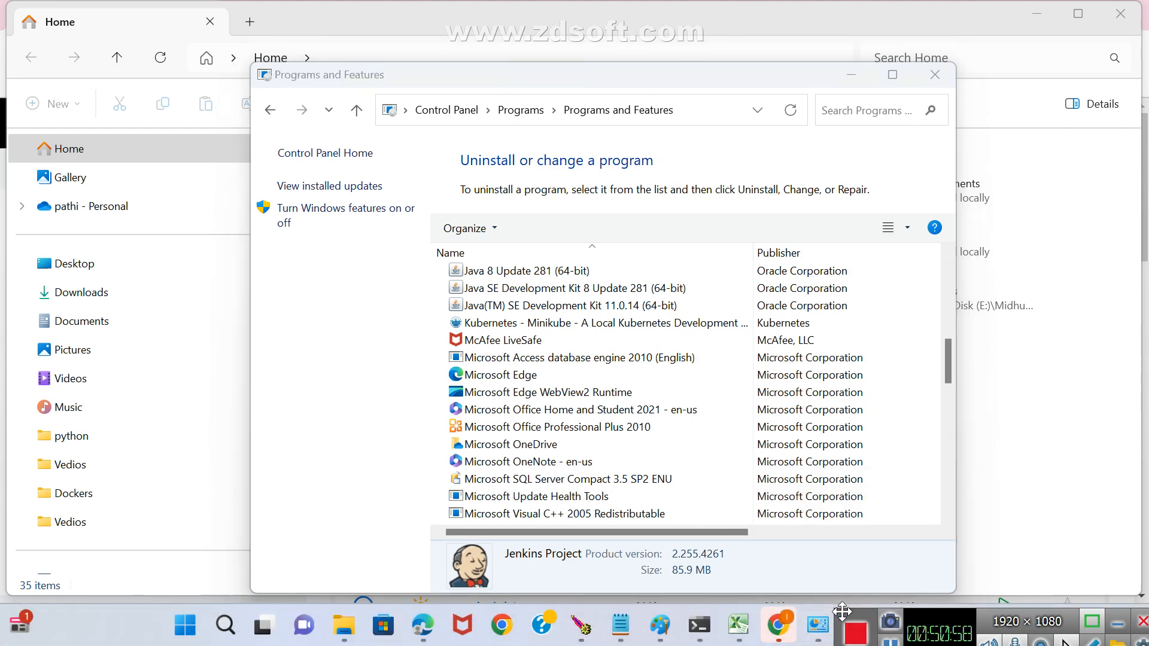
drag(842, 612, 853, 7)
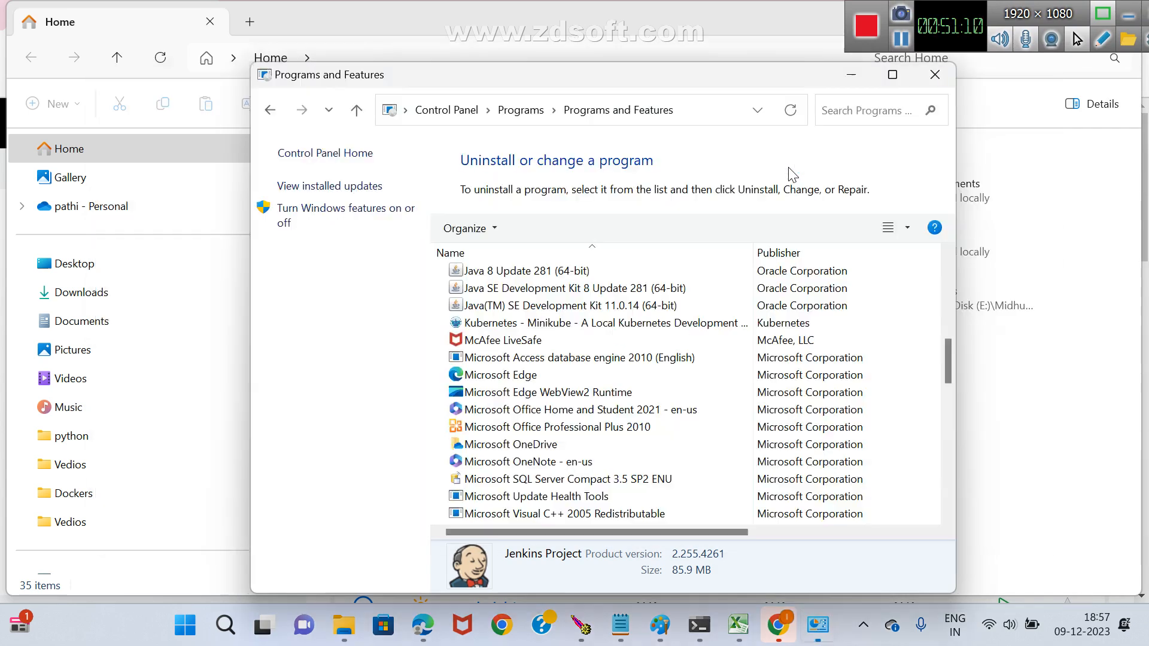
Switch to File Explorer and check the JioFiber5G connection in the list of Wi-Fi networks.
key(alt+Tab)
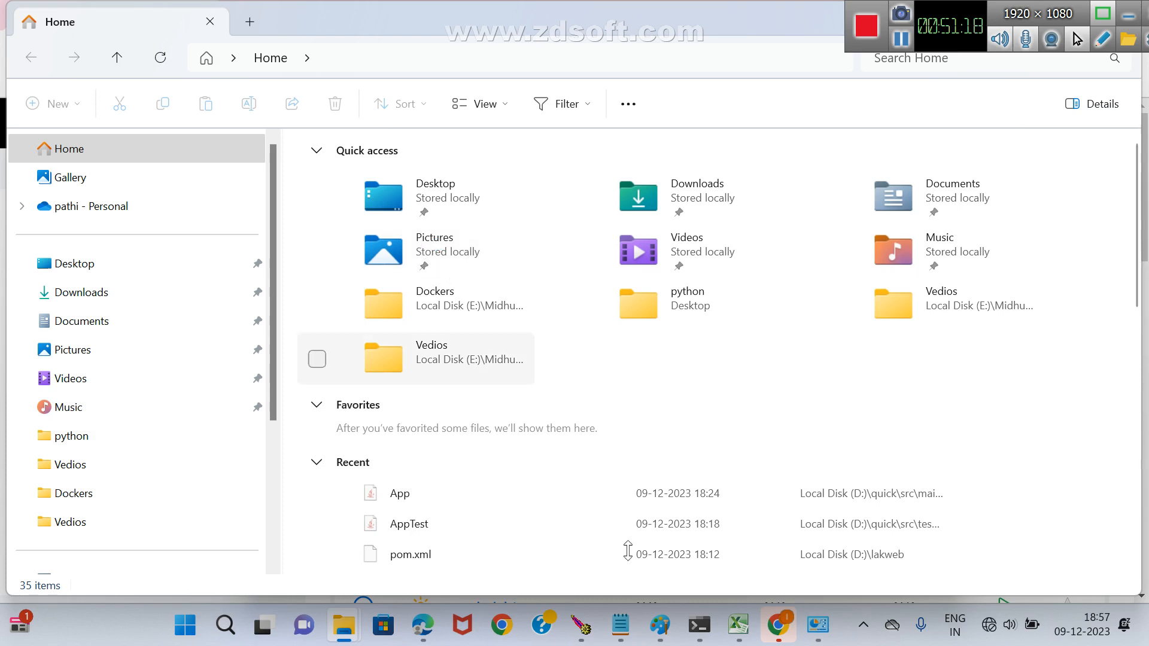
click(998, 625)
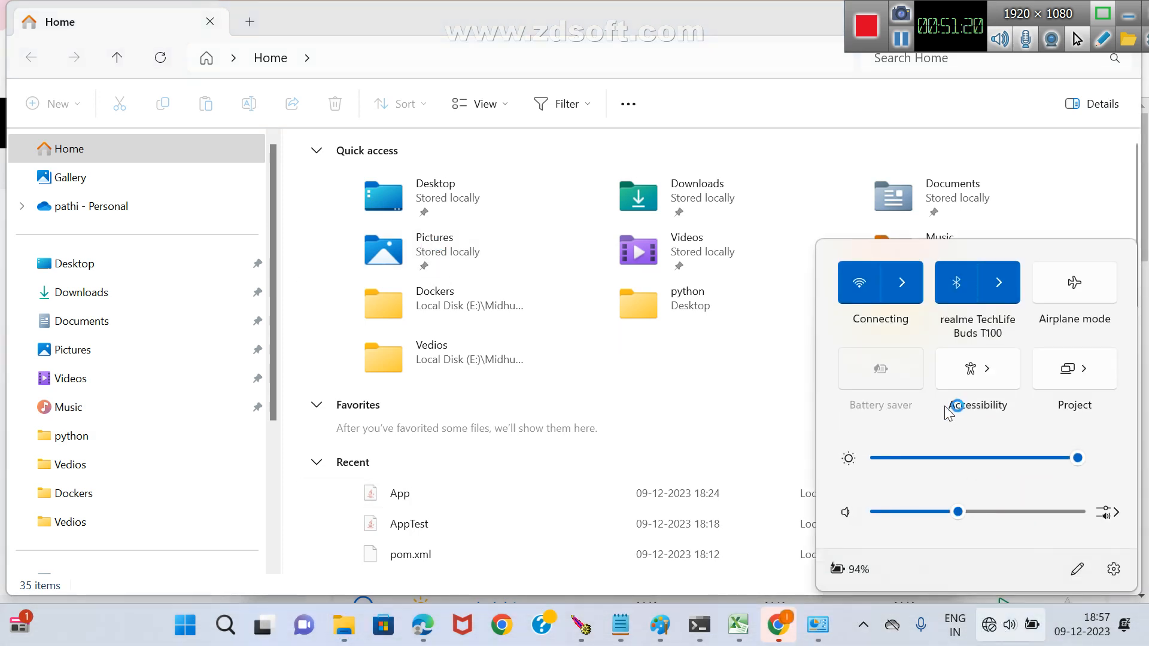
click(902, 283)
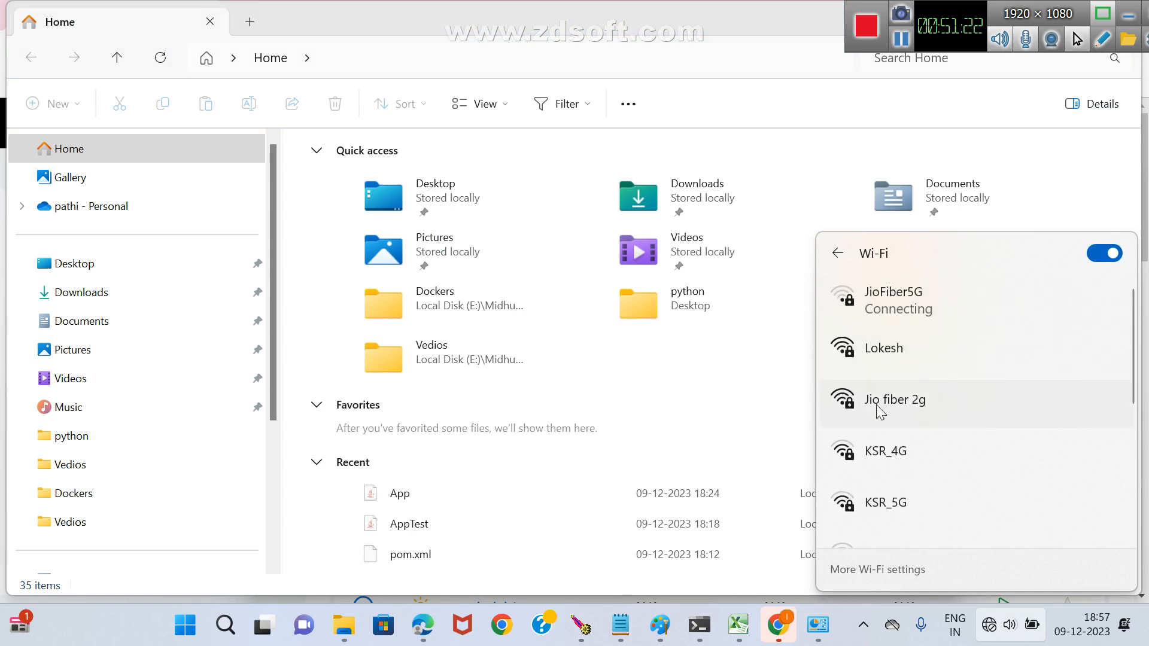
click(908, 304)
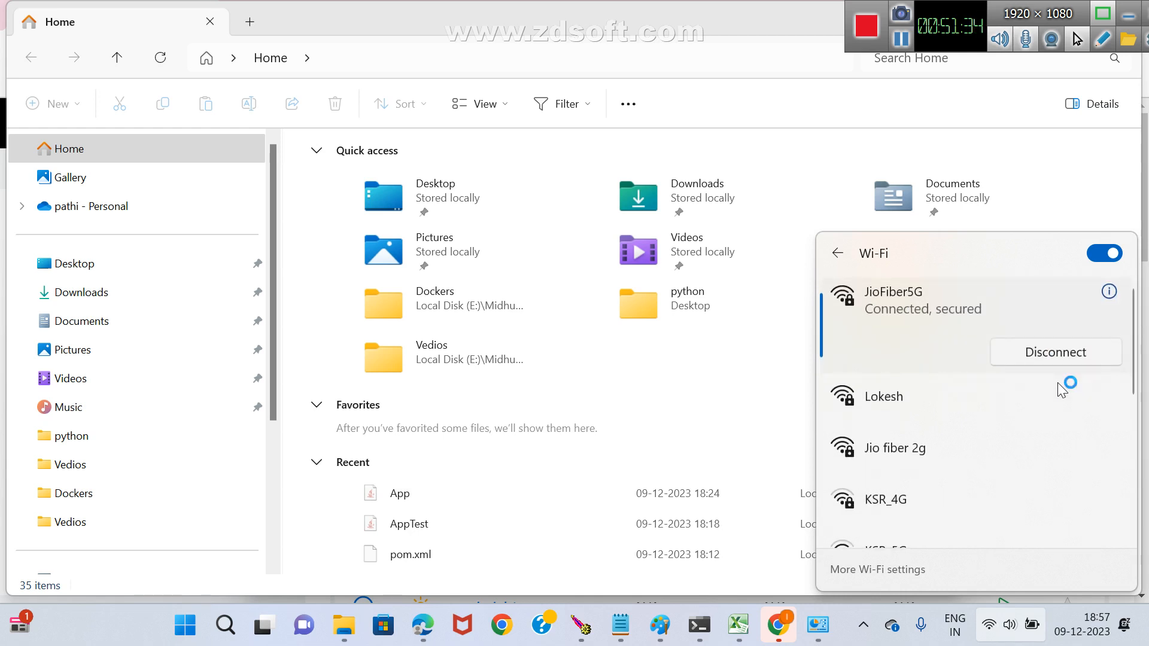
click(754, 361)
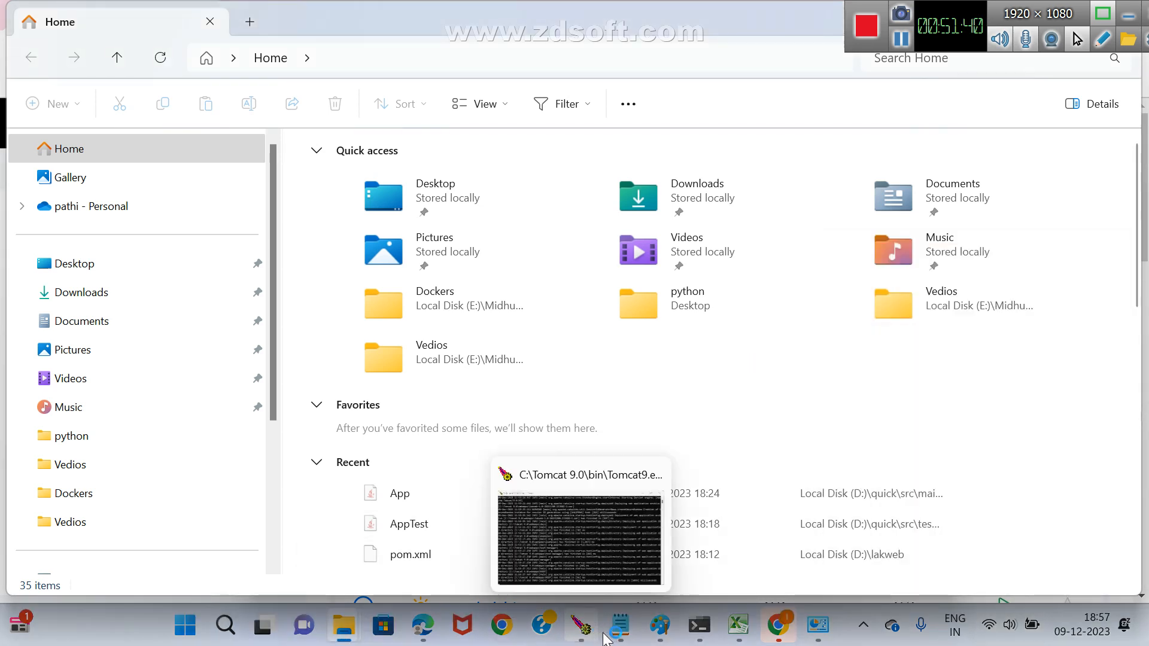
Switch to Paint, reopen Programs and Features from Control Panel, and look for Jenkins among the installed programs.
mouse_move(625, 638)
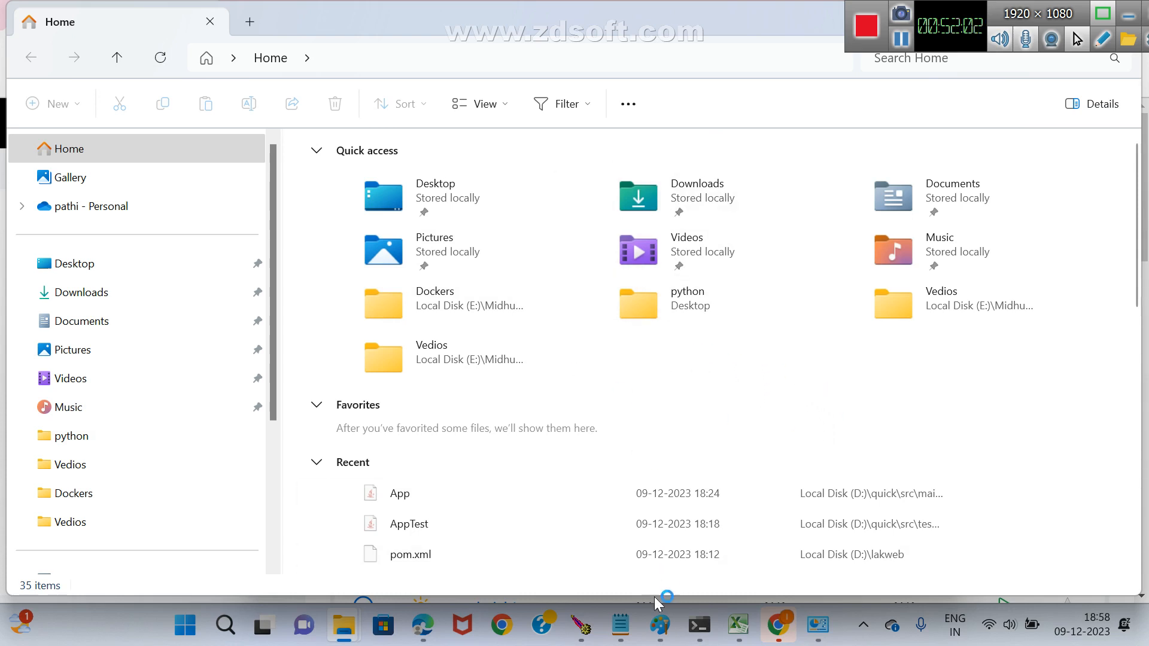
mouse_move(661, 635)
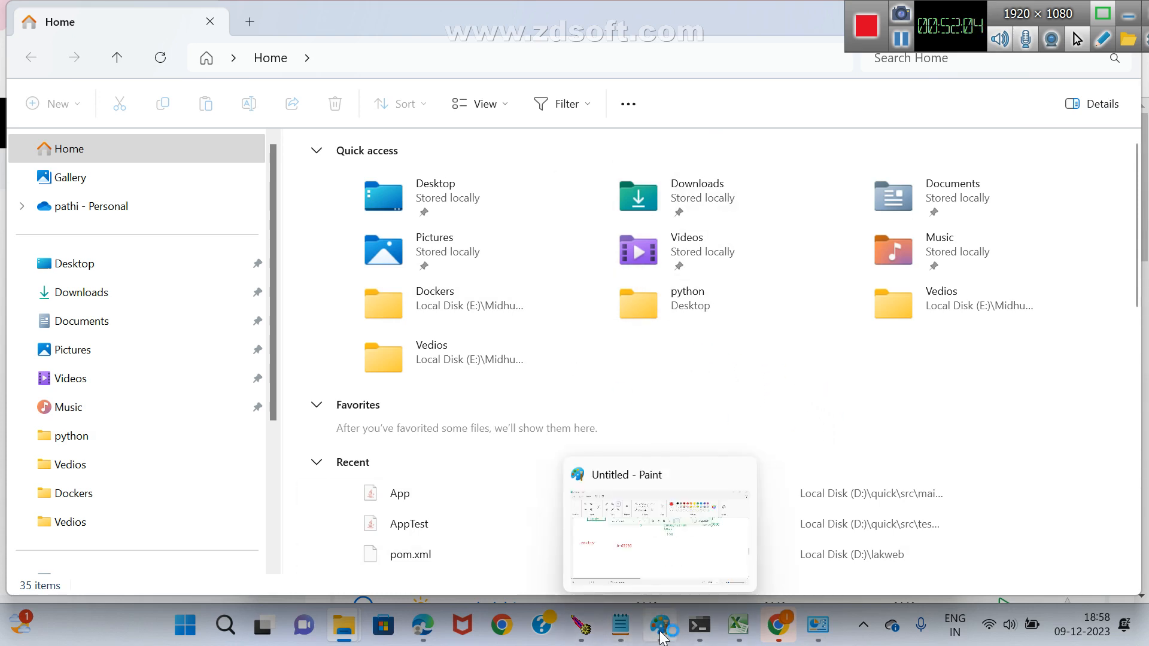
click(661, 634)
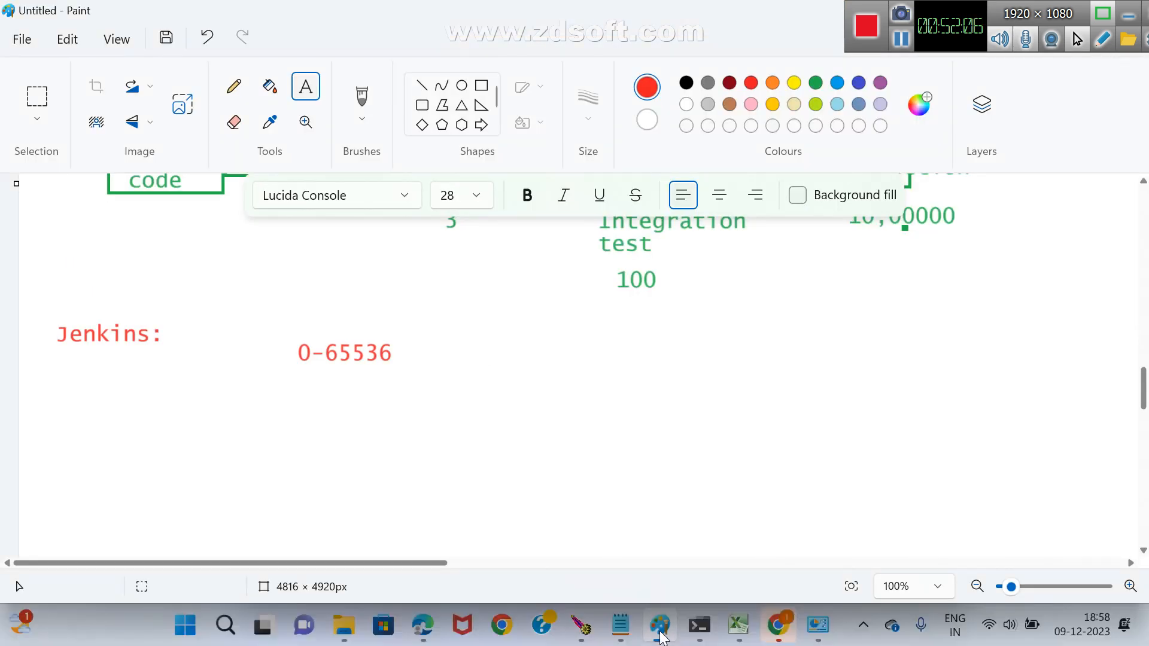
key(super)
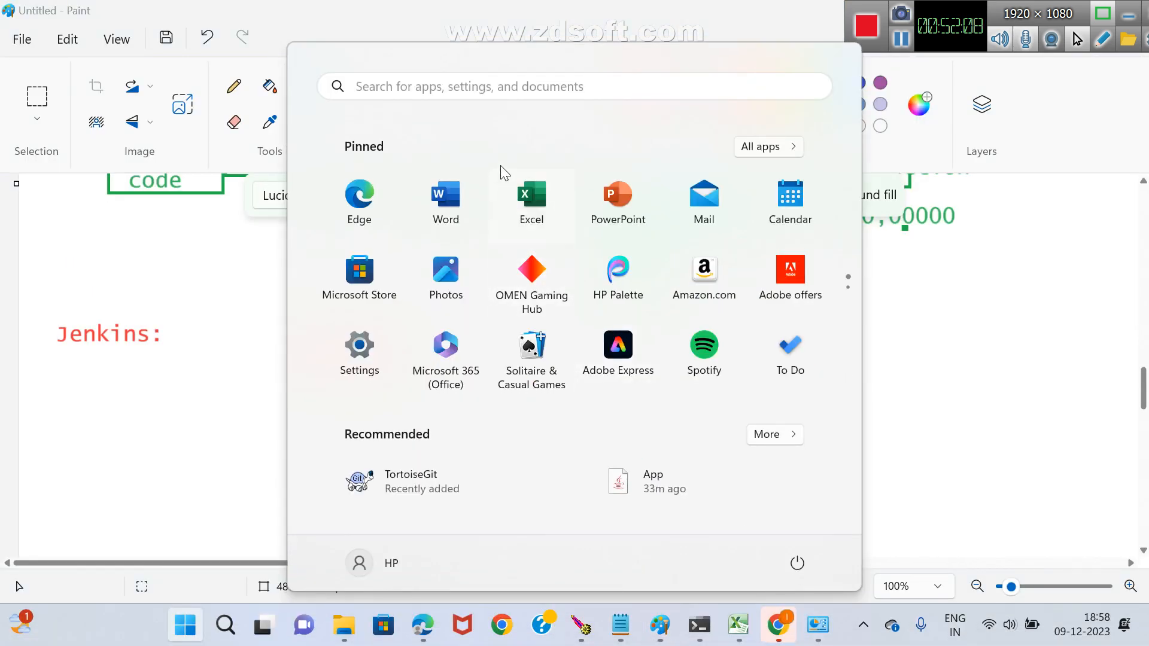
click(496, 84)
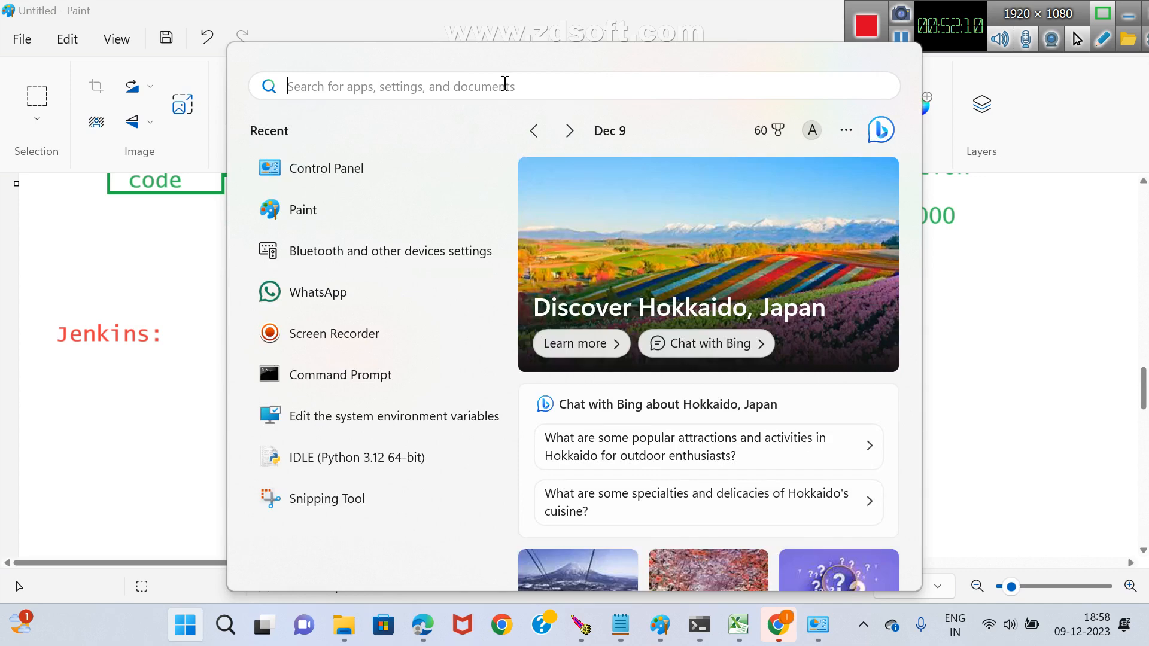
click(317, 170)
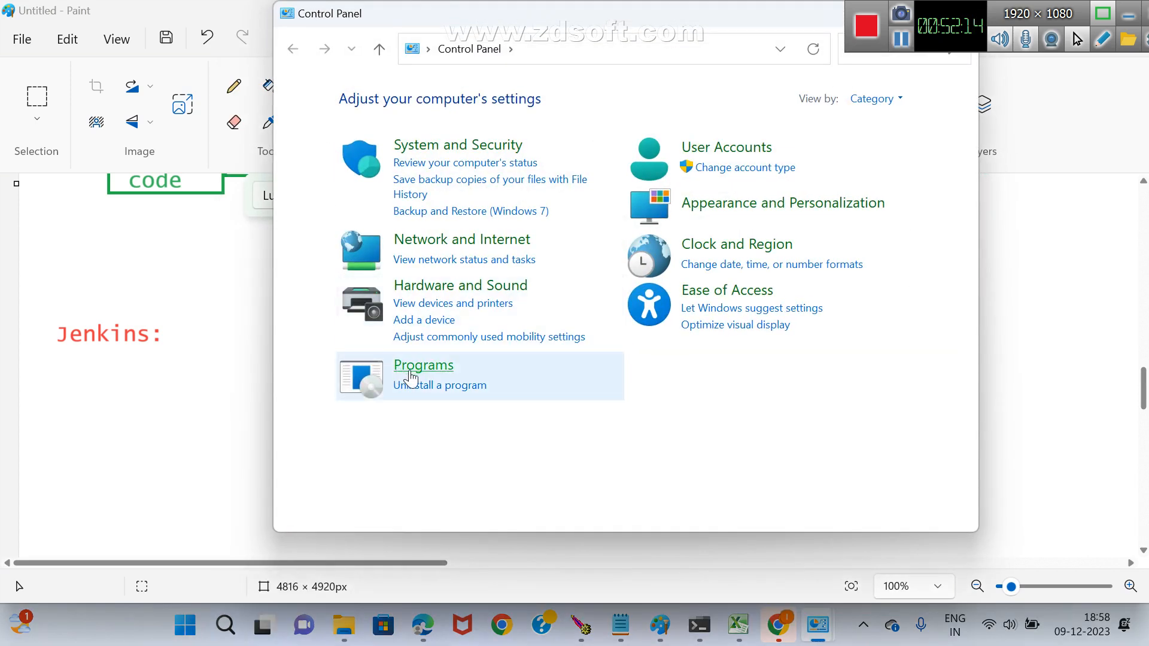
click(411, 372)
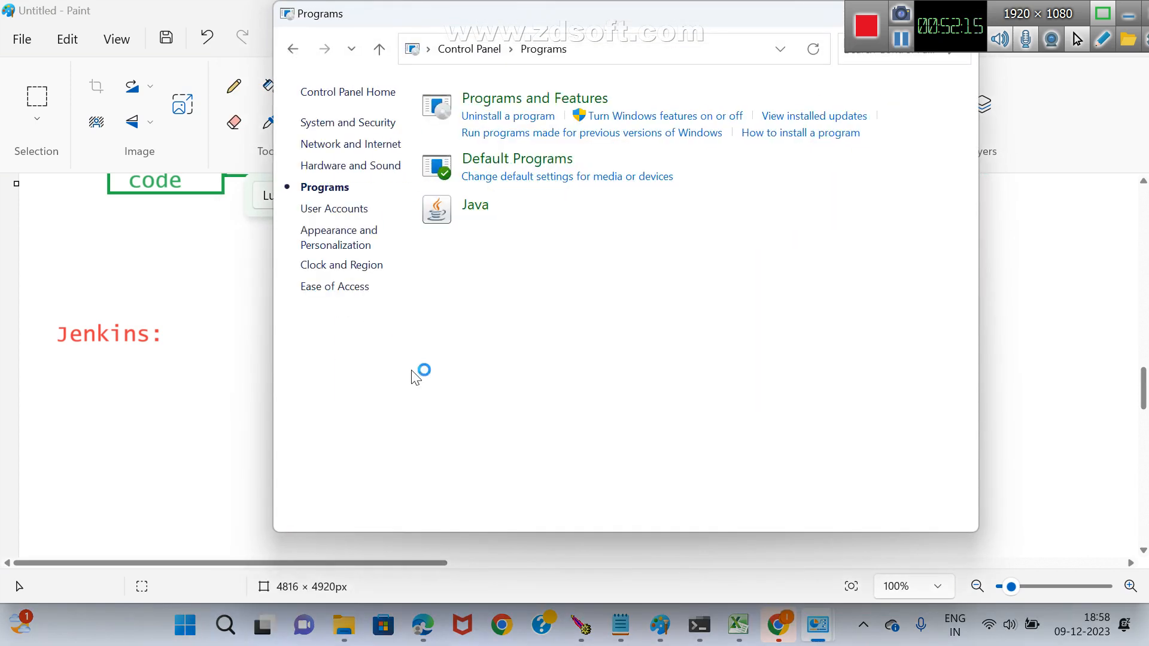
click(554, 106)
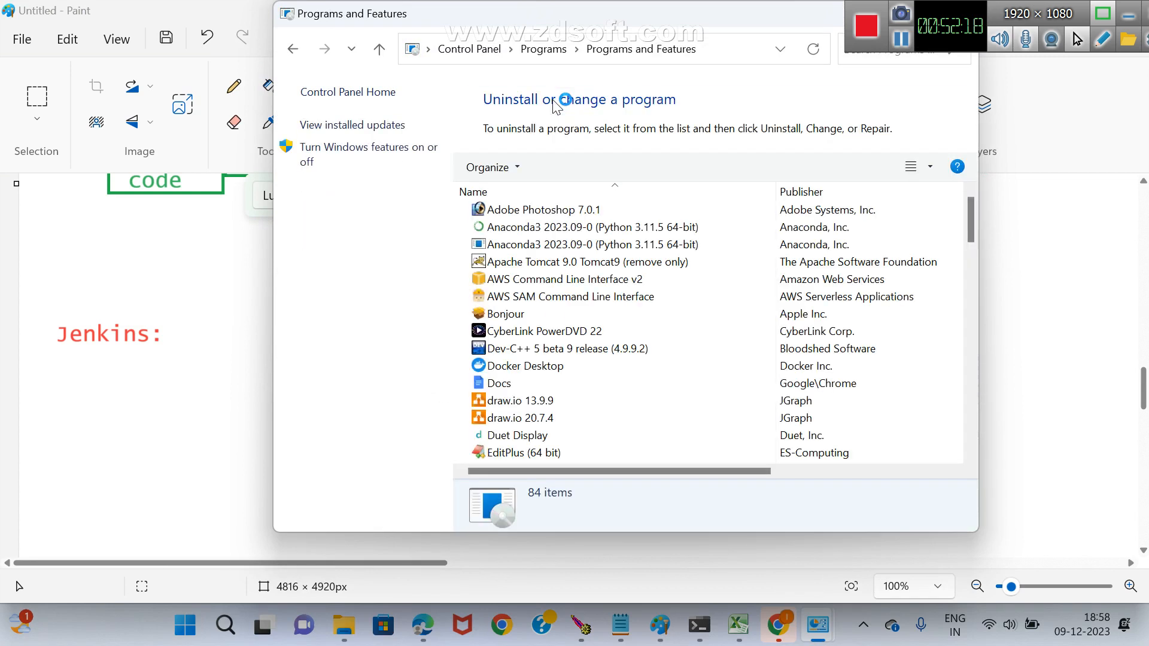
click(547, 265)
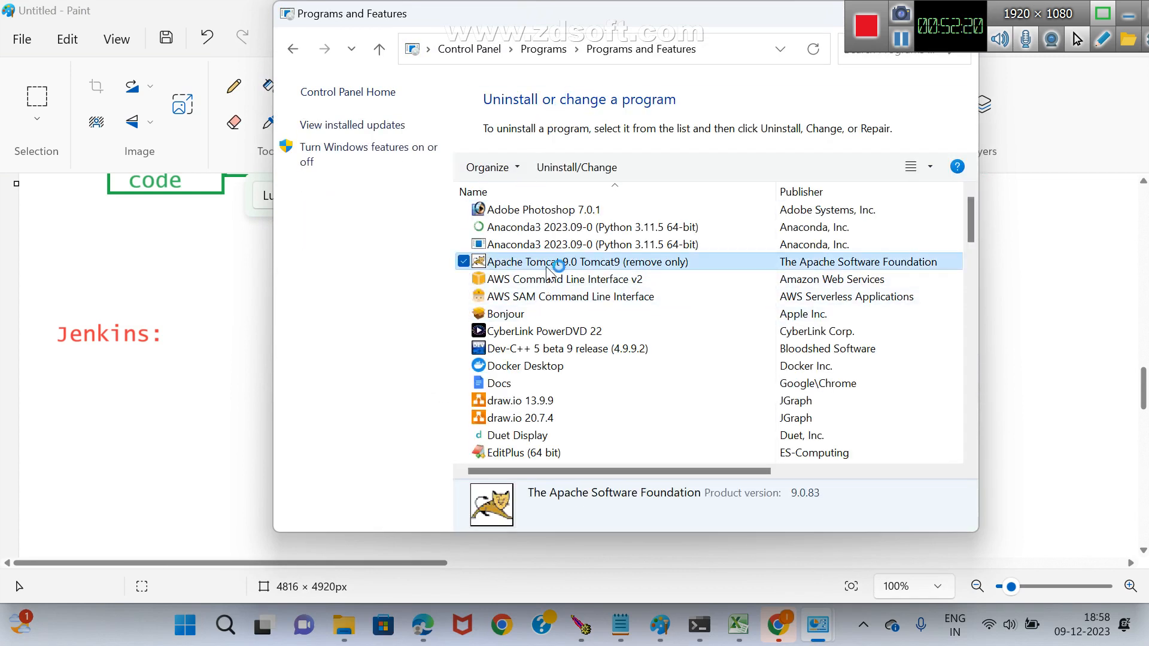
key(j)
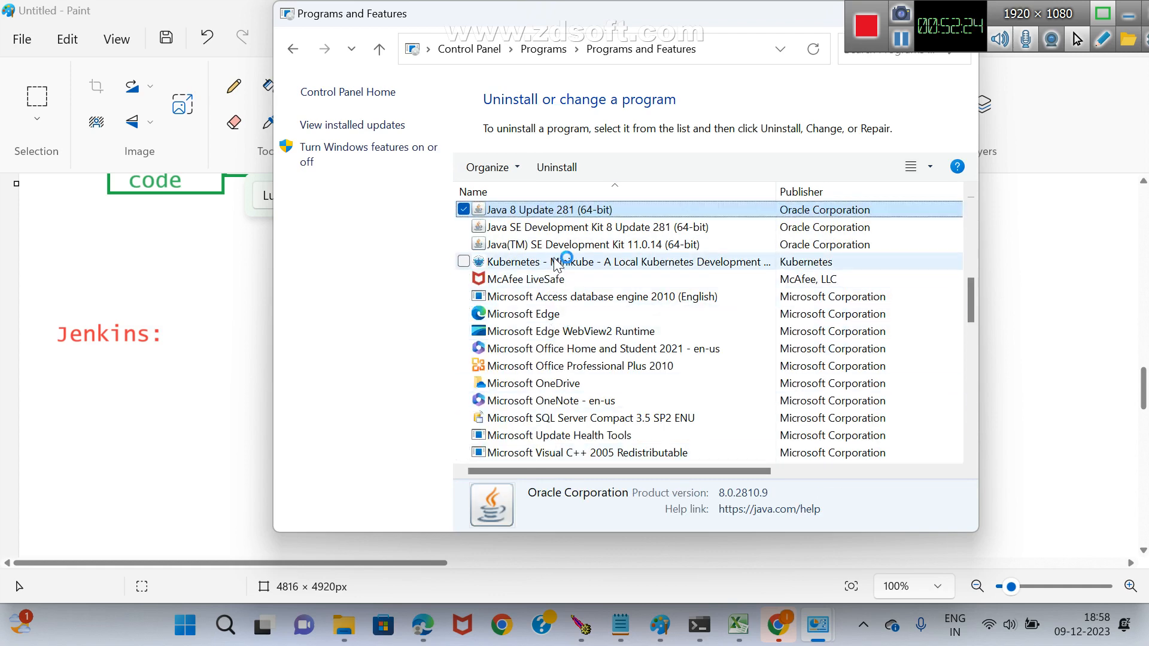
drag(970, 295, 972, 219)
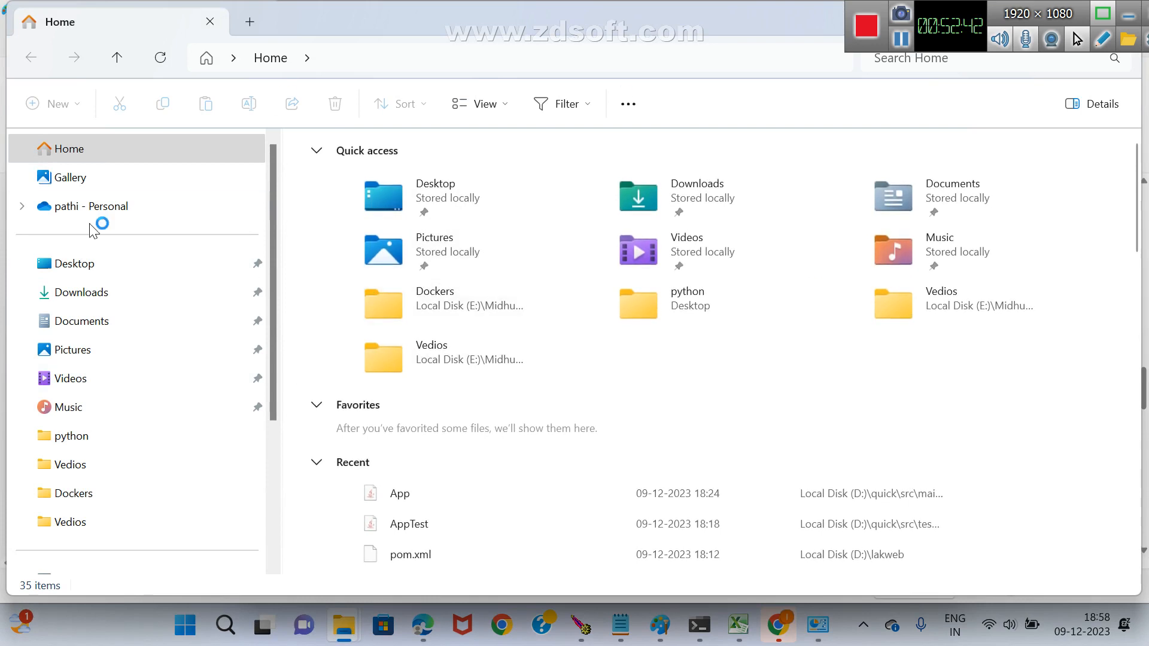
Open the ProgramData folder on the Windows (C:) drive.
scroll(263, 258, down, 3)
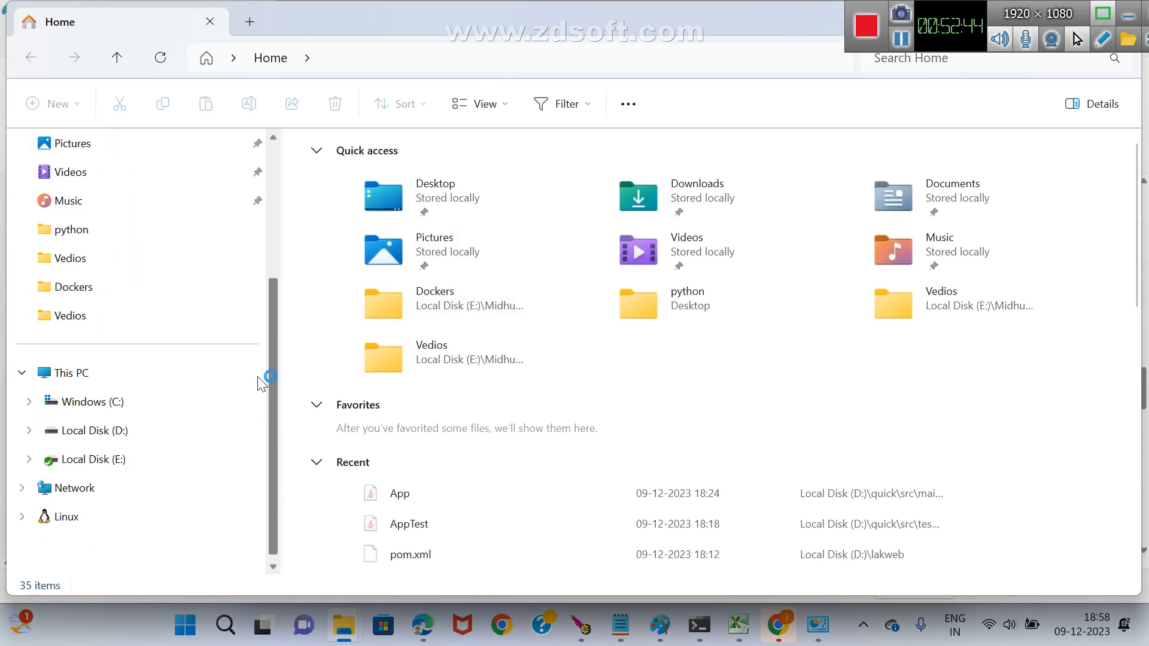
click(134, 404)
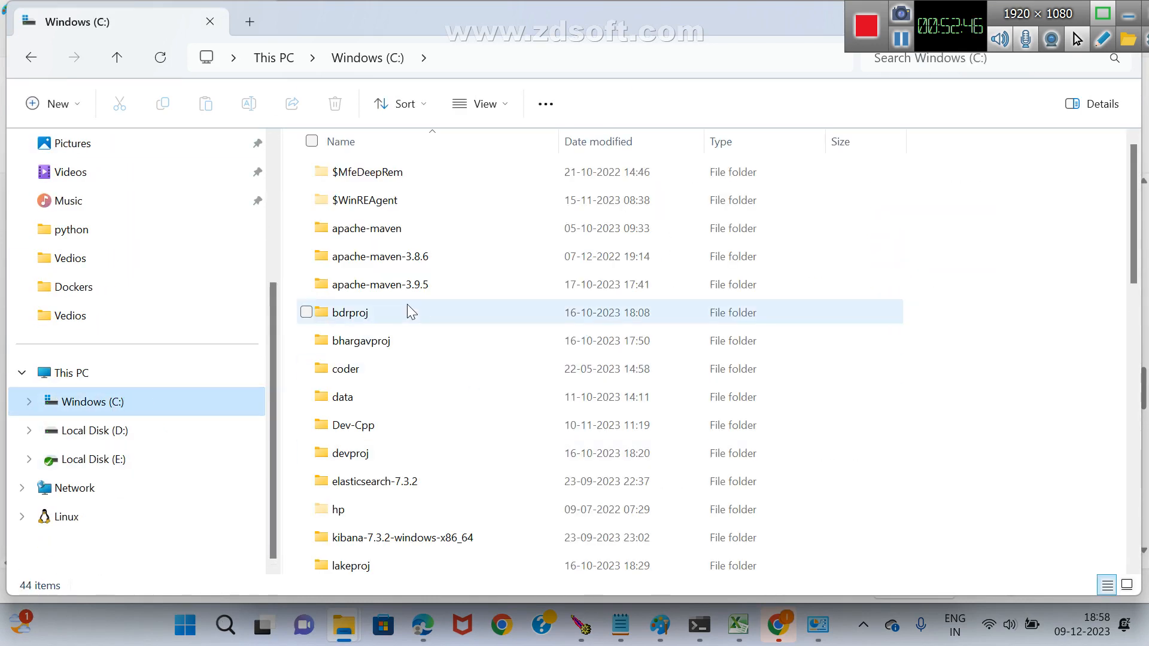
click(401, 289)
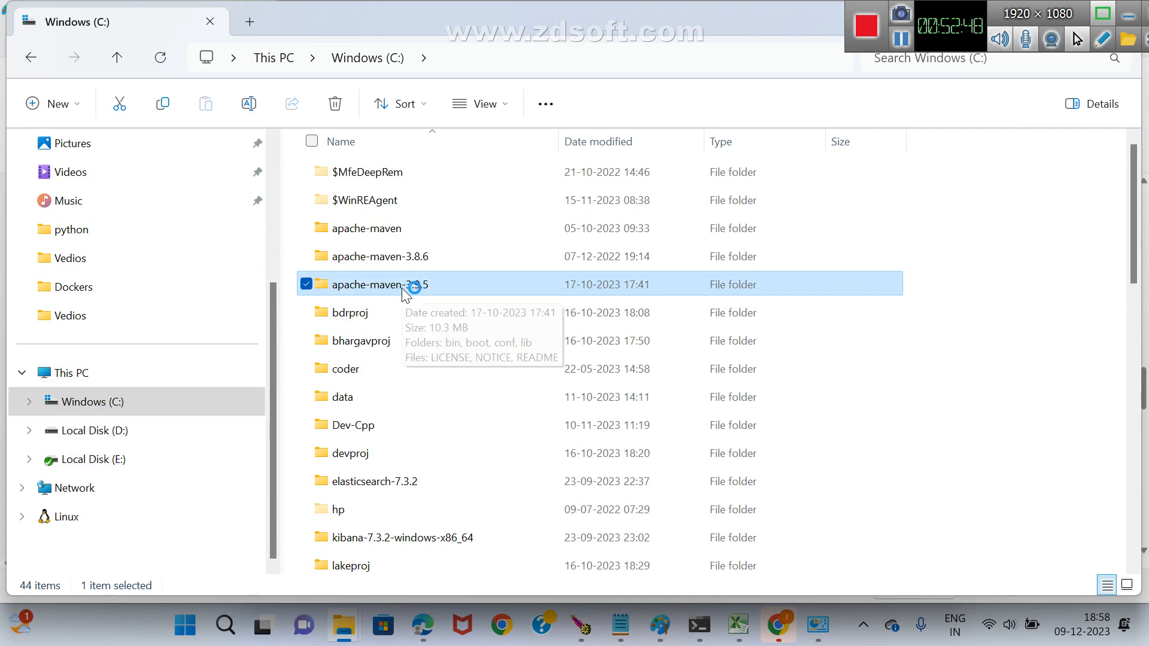
key(p)
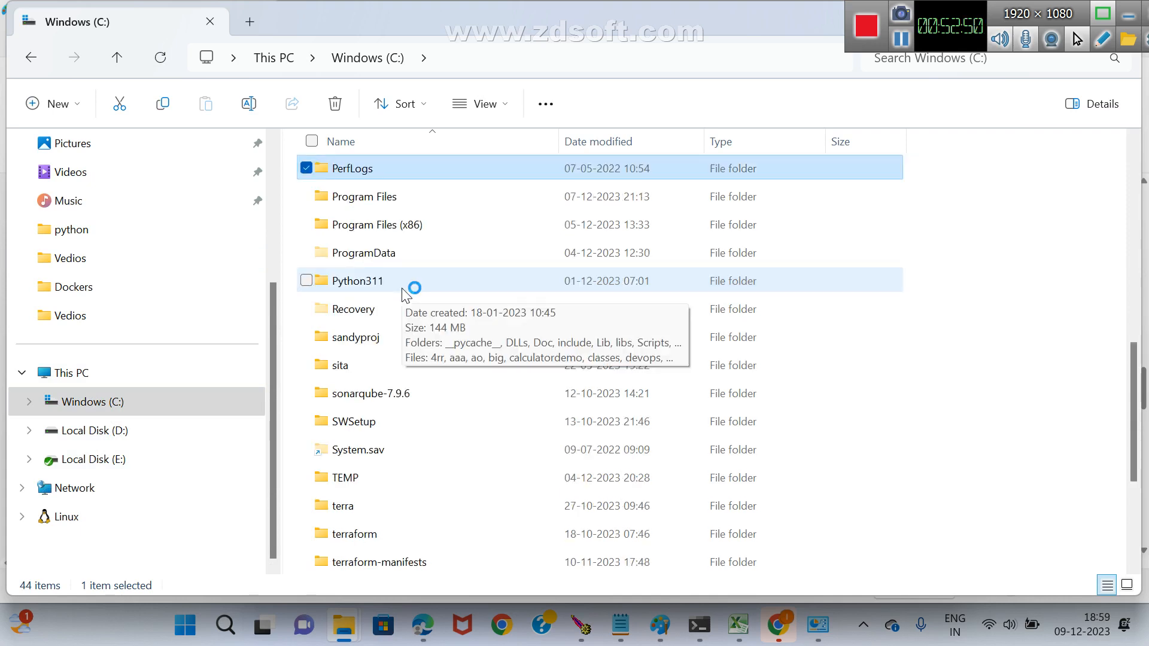
double_click(394, 257)
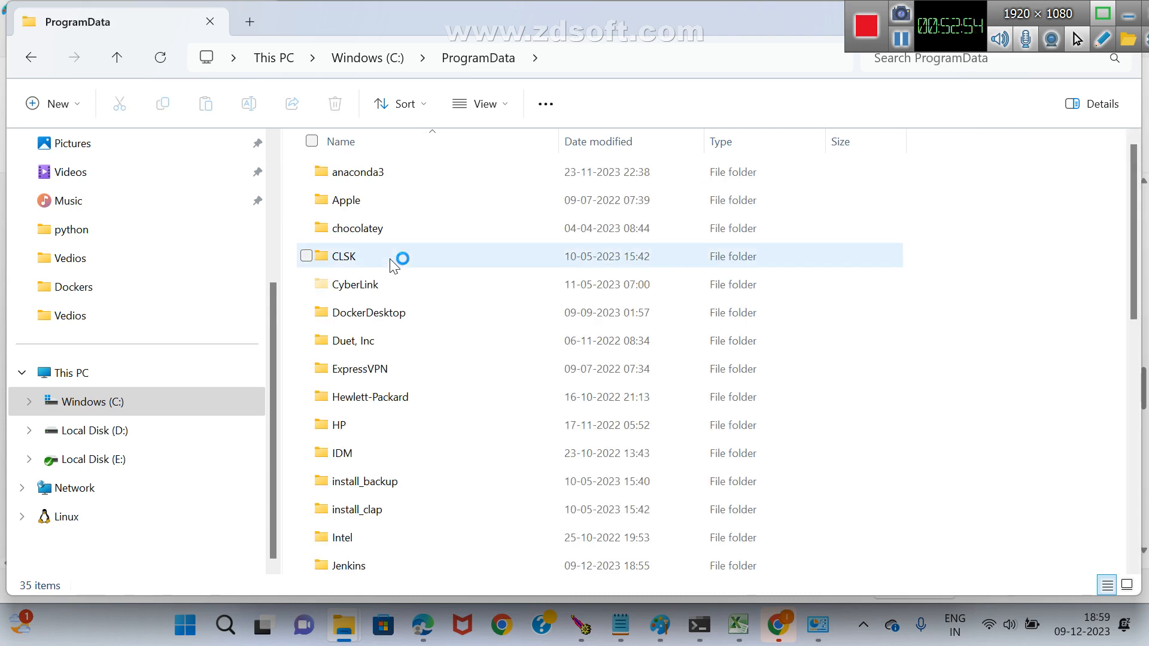
Permanently delete the Jenkins folder from ProgramData, granting administrator permission for the deletion.
click(374, 316)
key(j)
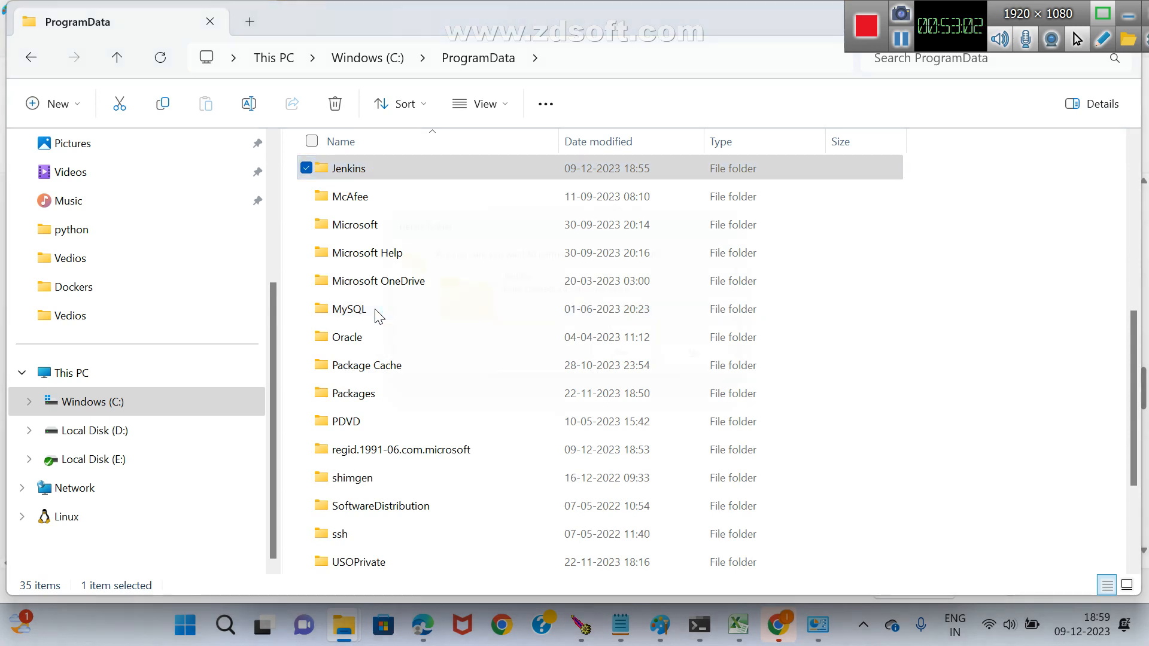
key(shift+Delete)
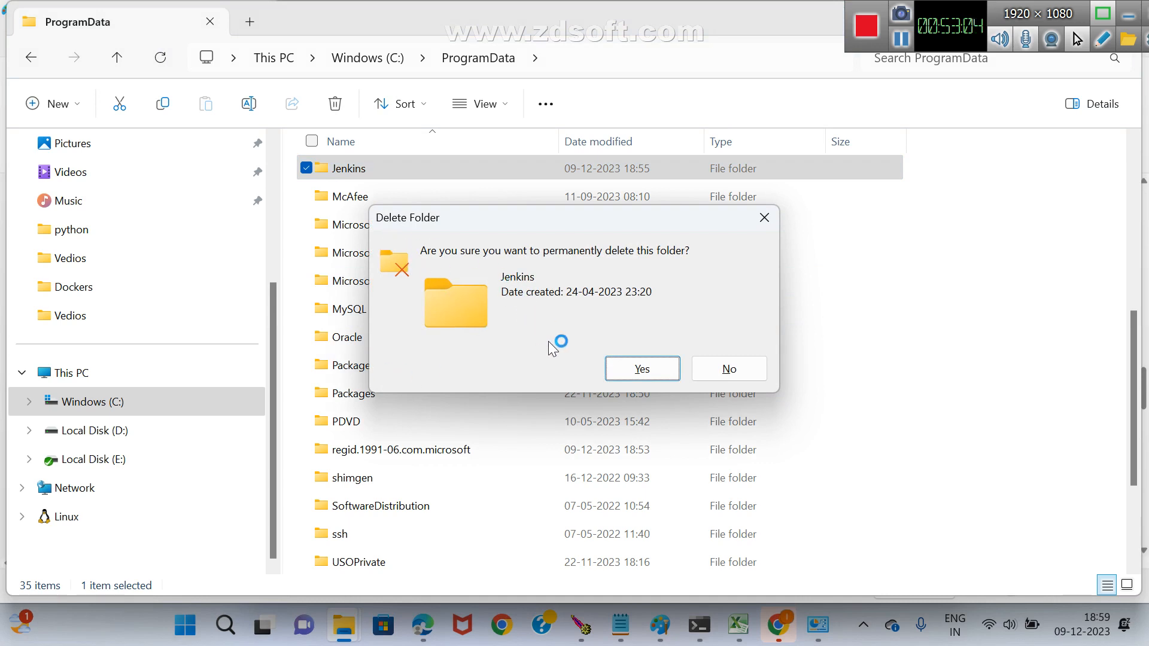
click(643, 369)
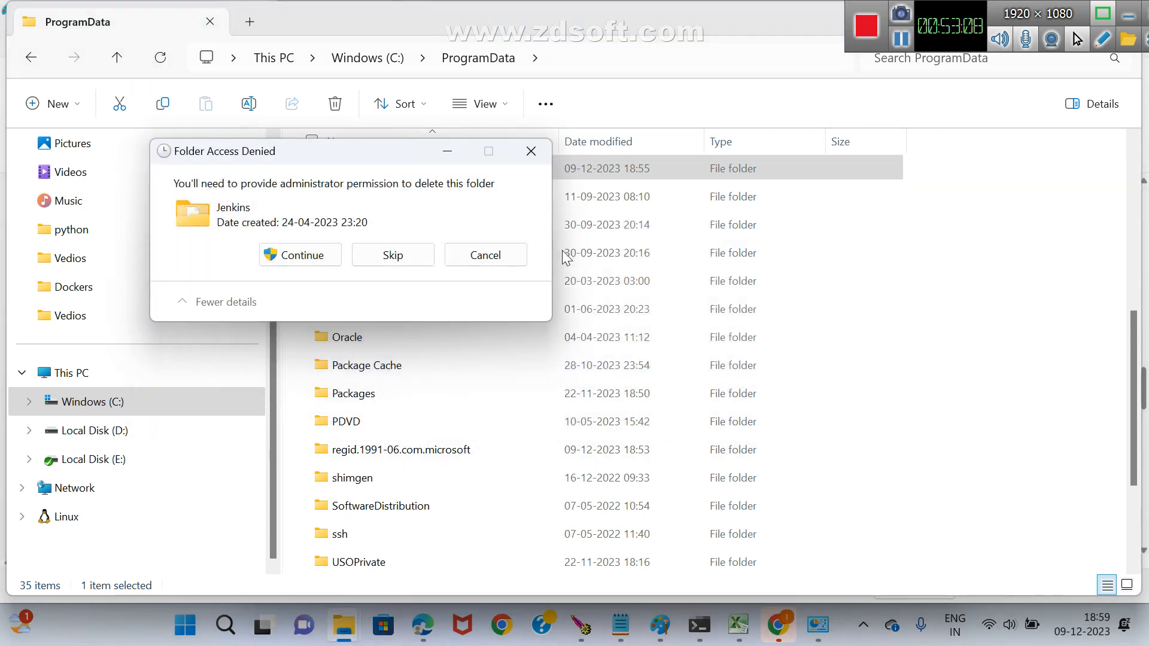
click(286, 257)
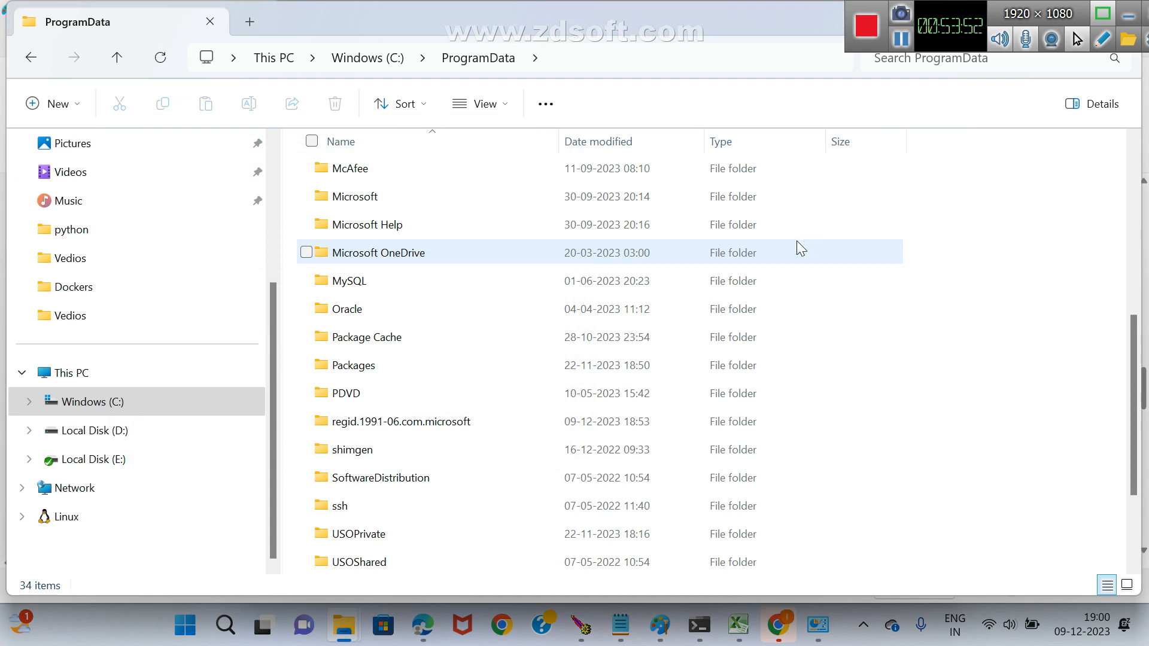
Open the Downloads folder in a new File Explorer window and select the jenkins installer.
mouse_move(770, 632)
key(super+e)
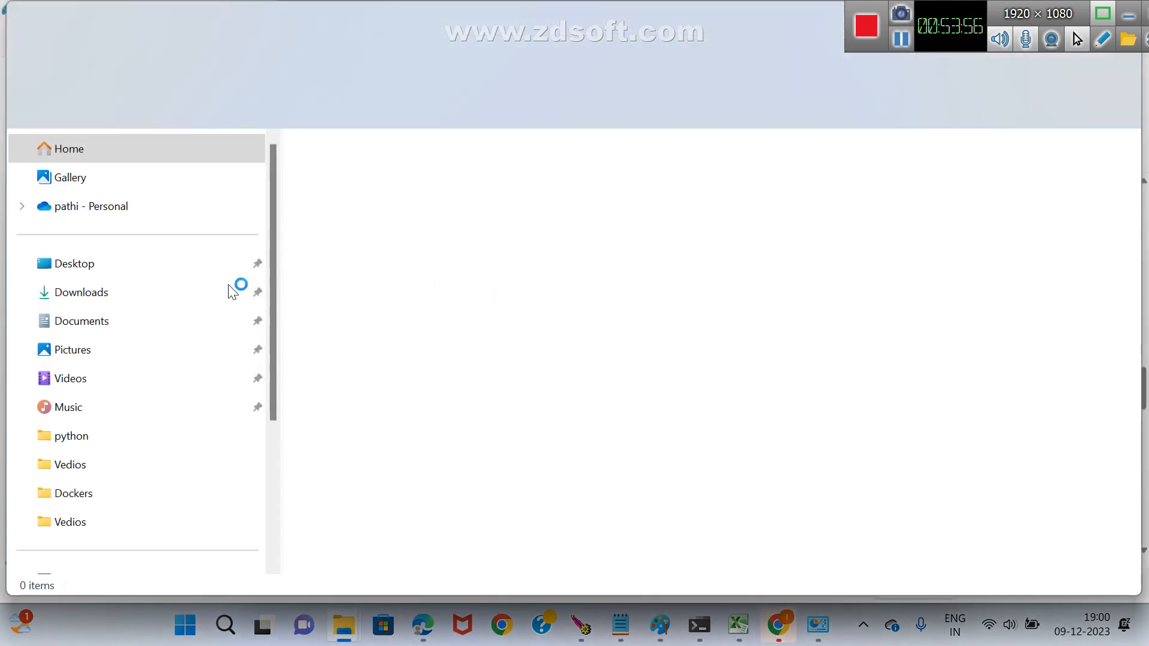
click(81, 293)
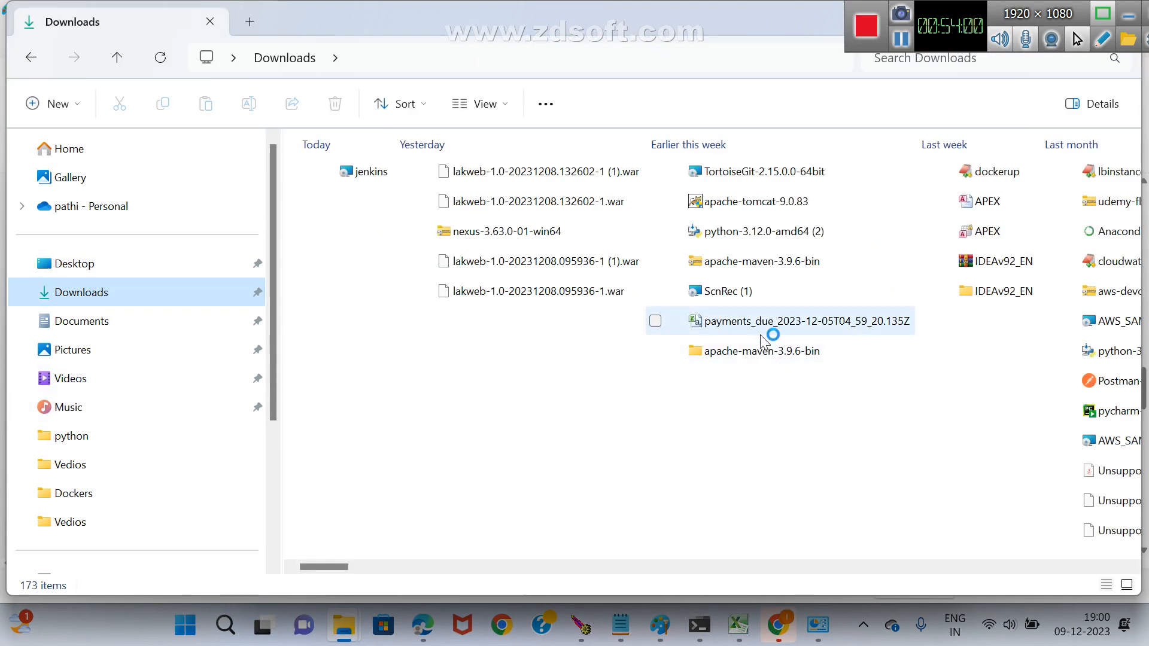
click(517, 264)
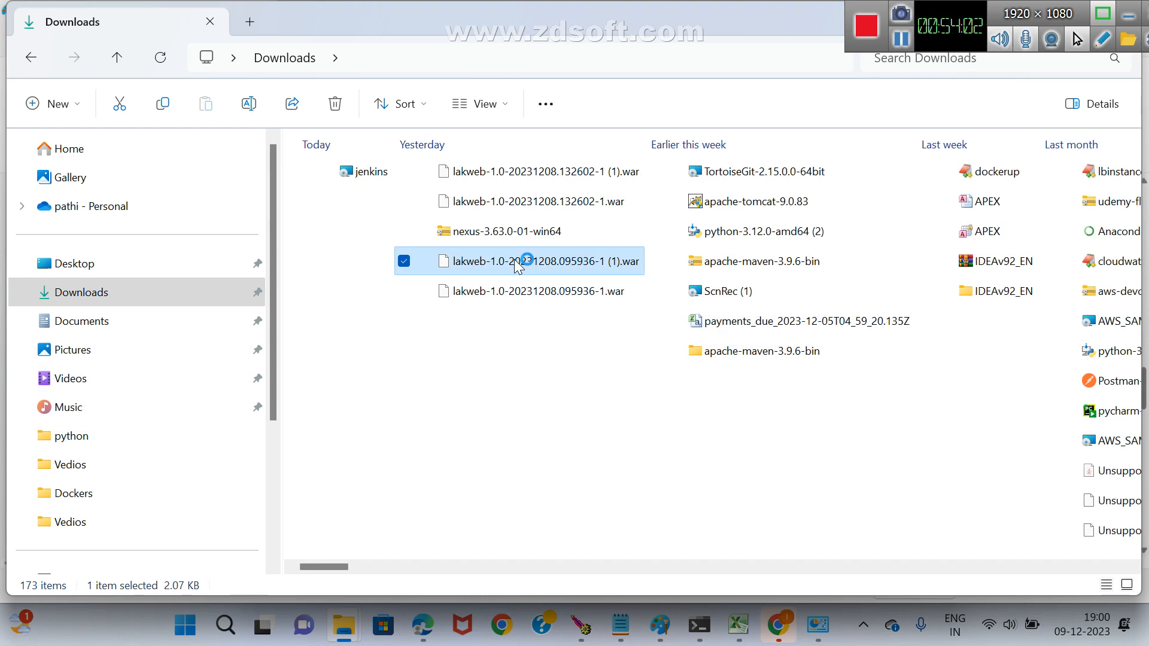
key(j)
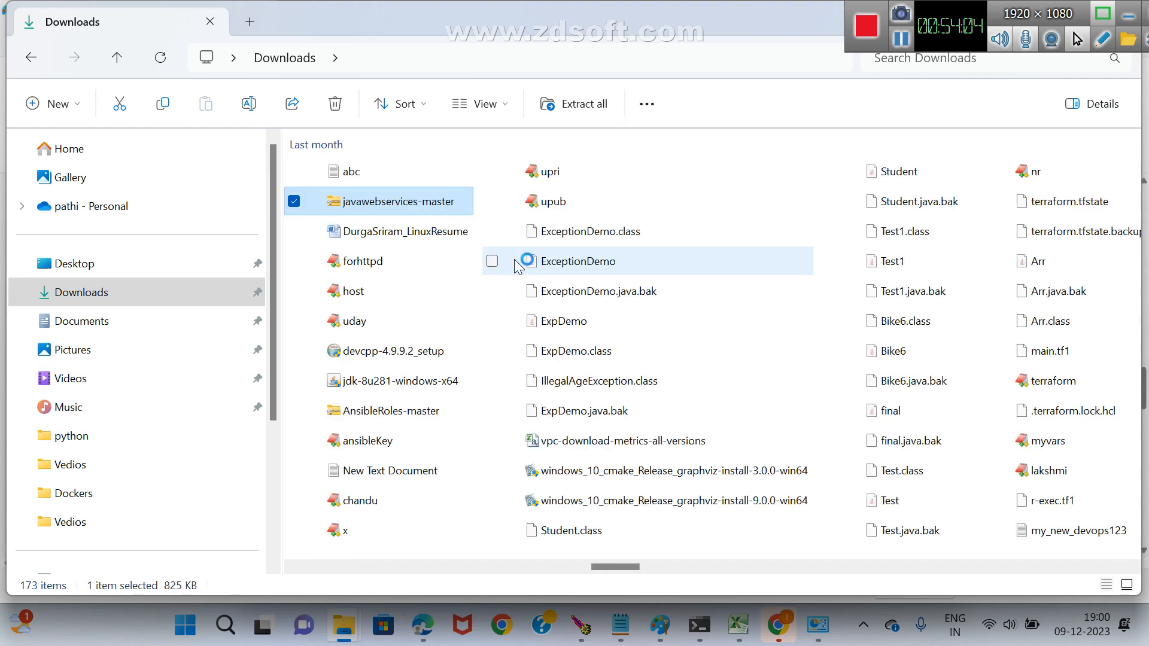
key(j)
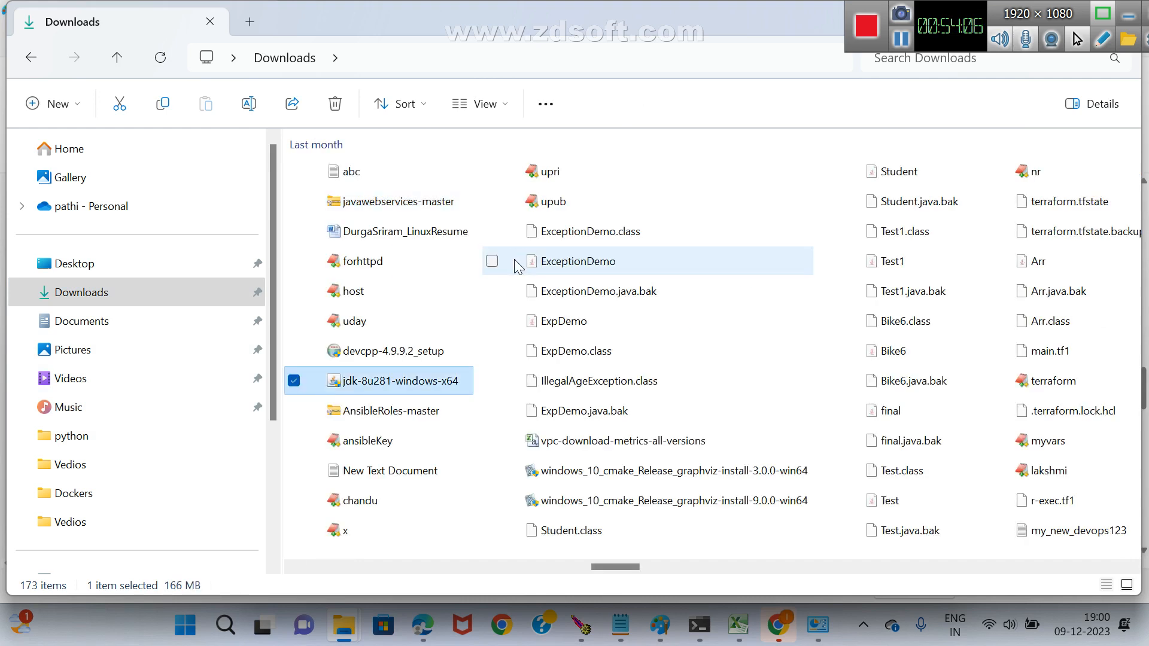
key(j)
key(j)
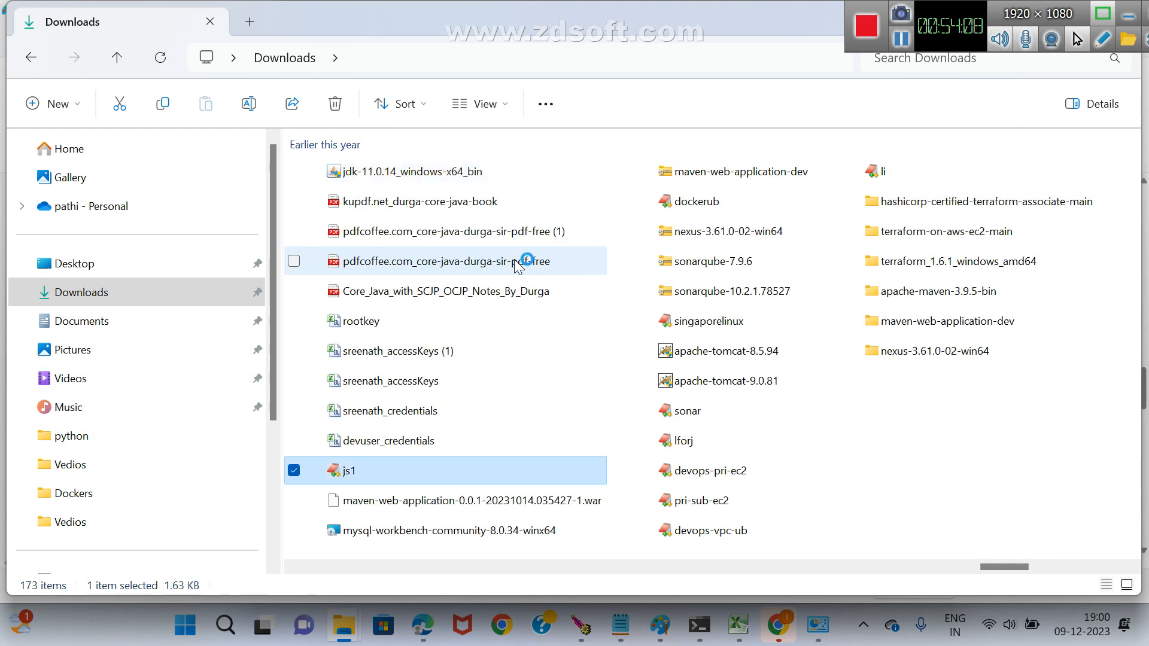
key(j)
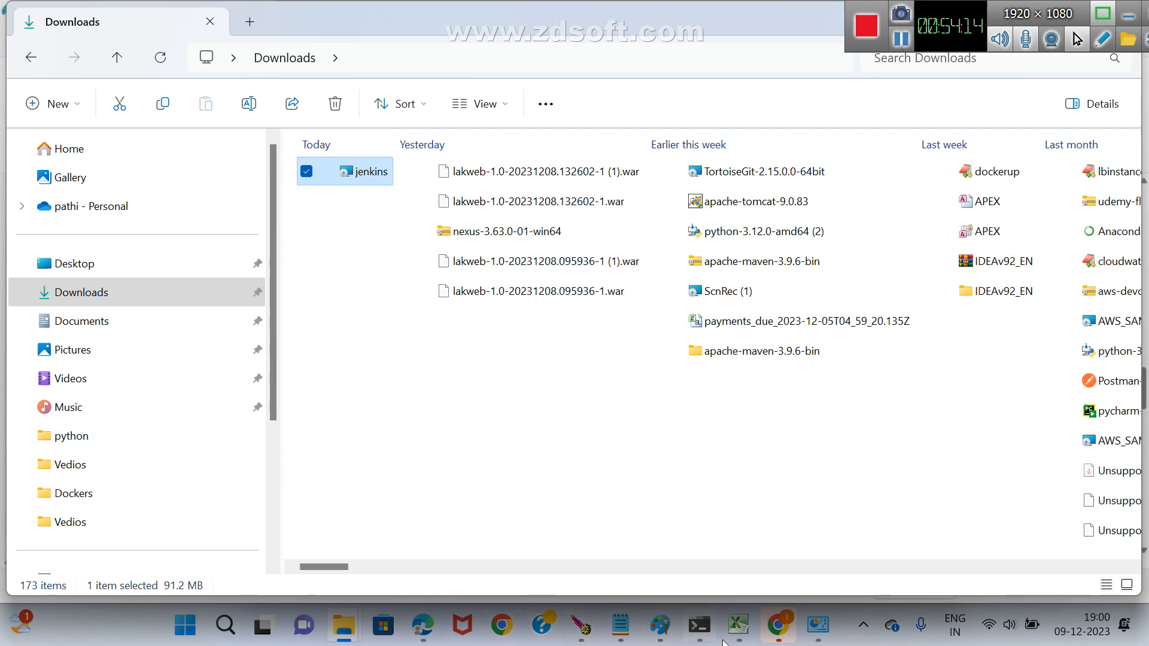
Switch to Chrome, dismiss the saved-passwords warning and close the old Jenkins dashboard page.
click(785, 631)
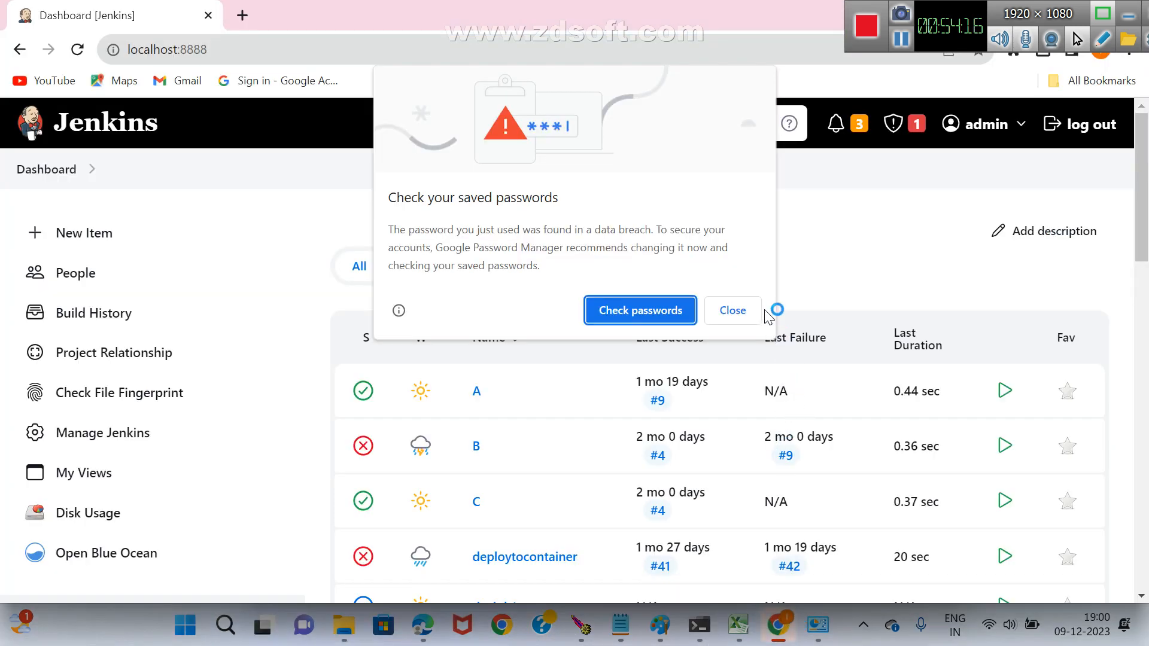
click(741, 322)
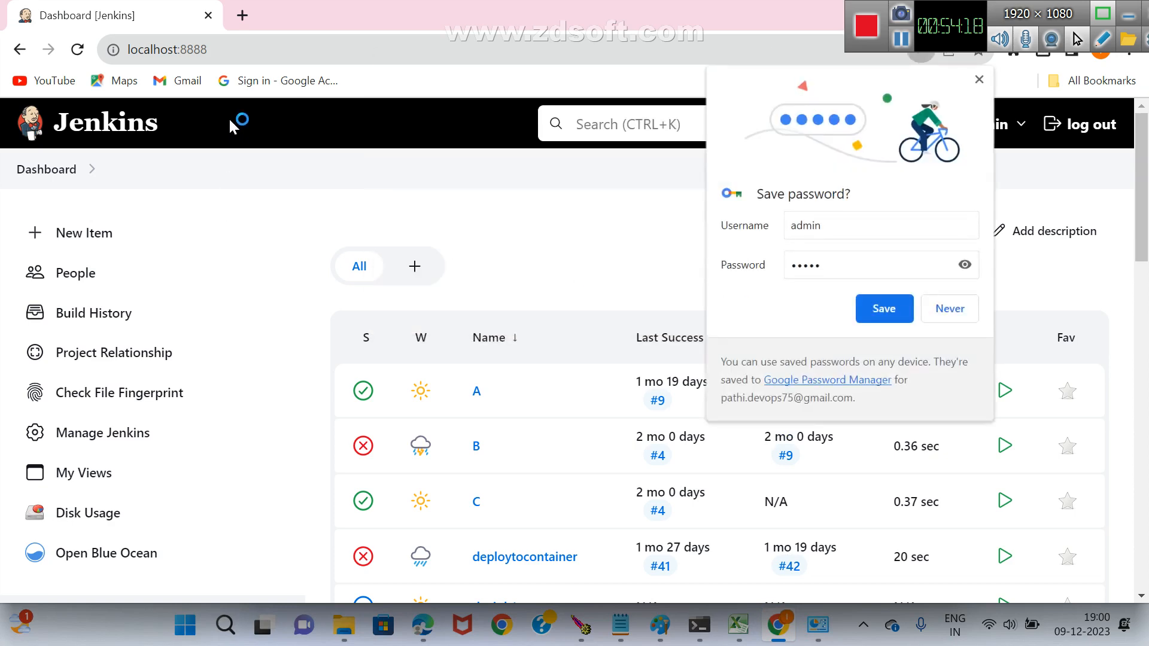
click(209, 15)
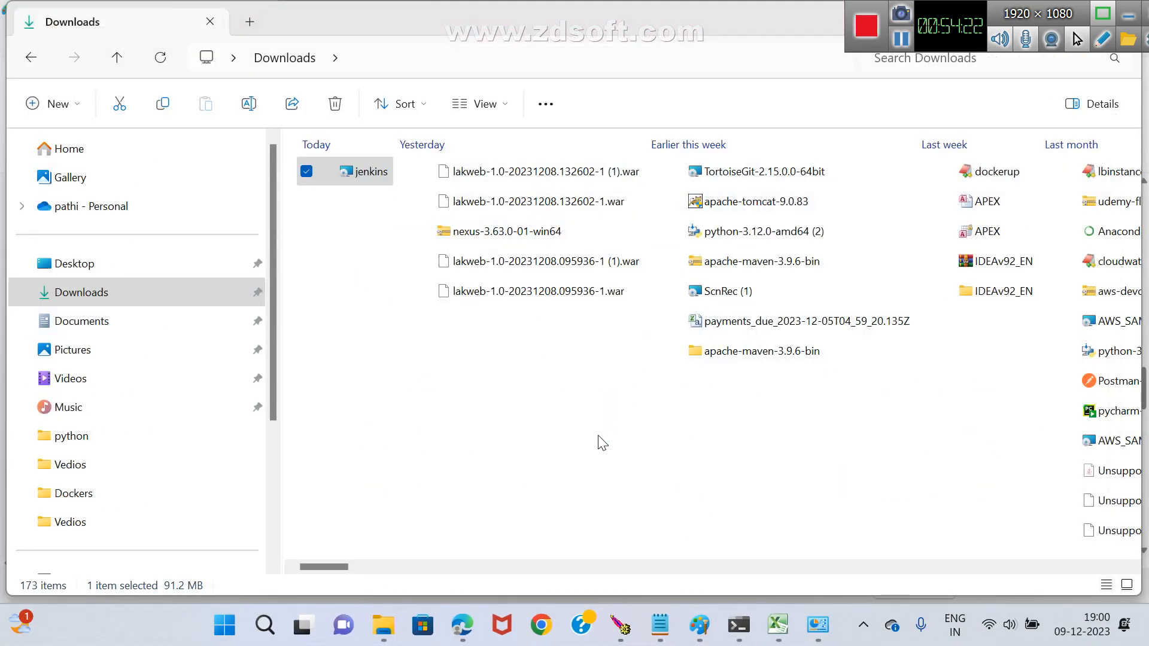
Launch the Jenkins 2.426.1 installer from Downloads and accept the destination folder C:\Program Files\Jenkins\.
double_click(369, 174)
click(367, 277)
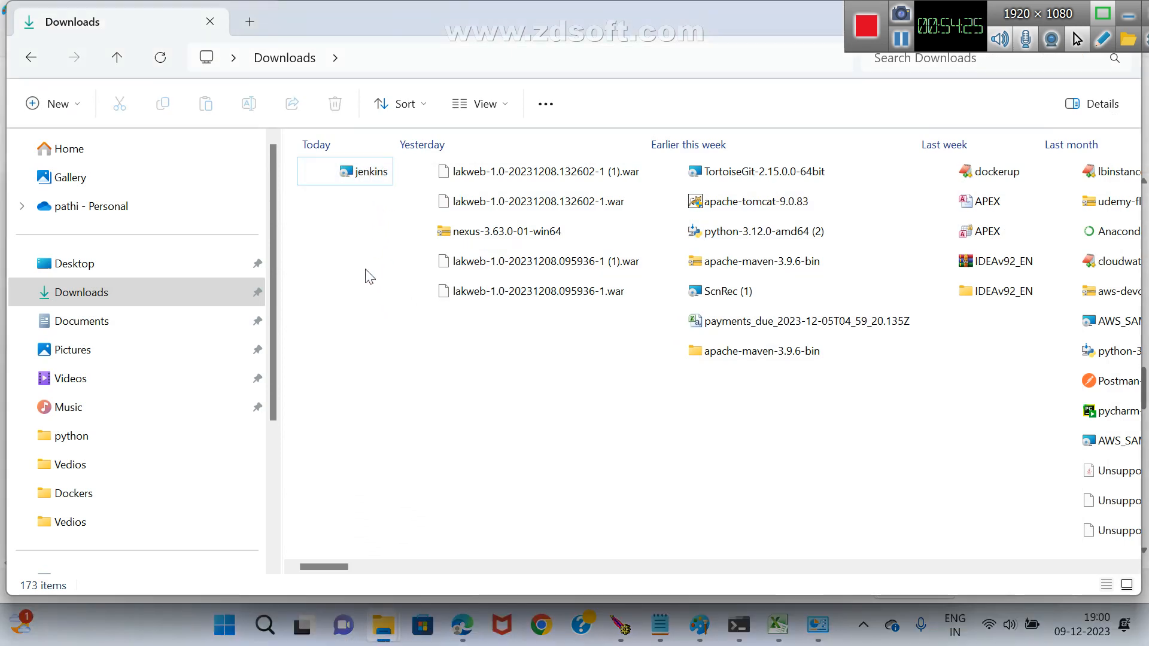
double_click(364, 176)
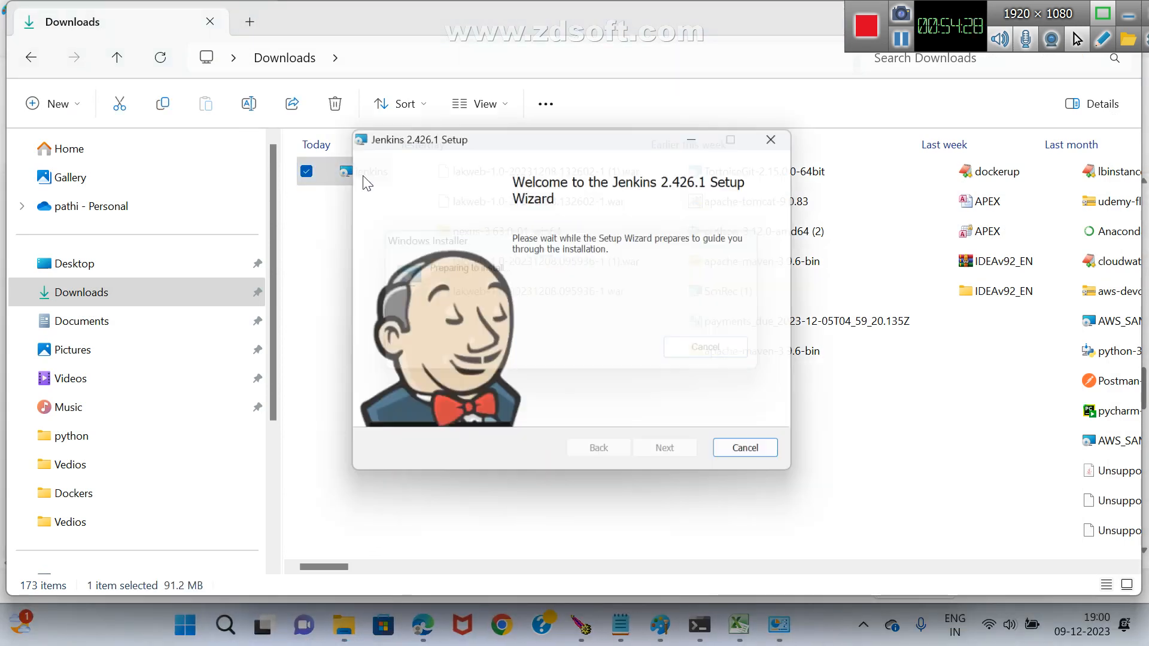
click(653, 461)
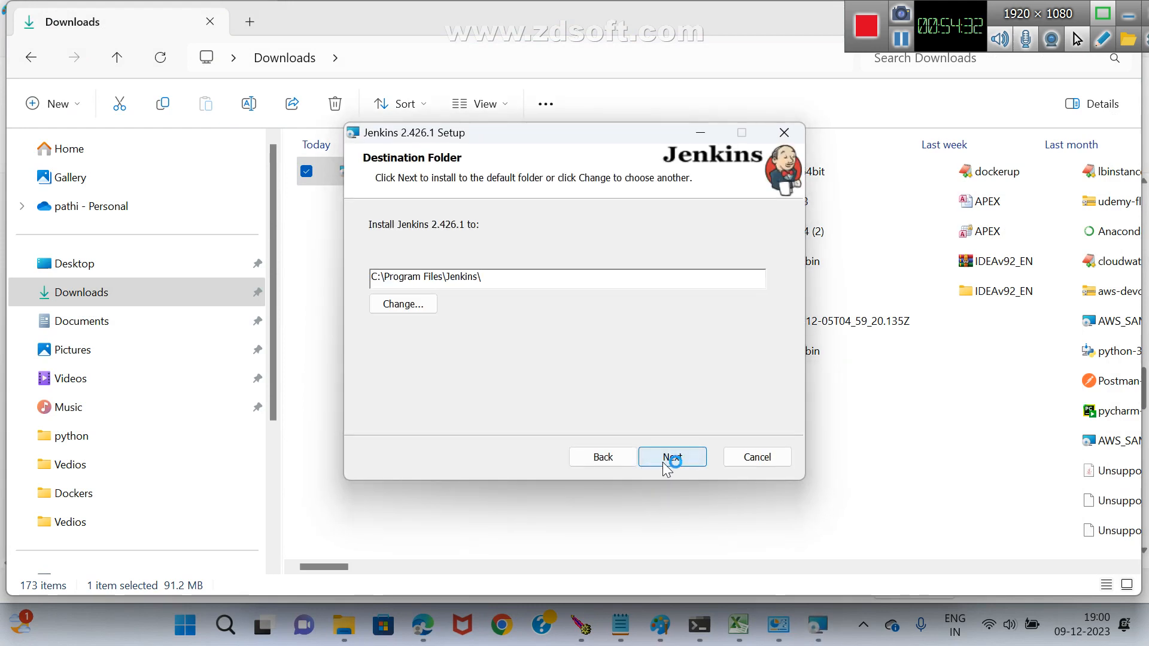
click(662, 462)
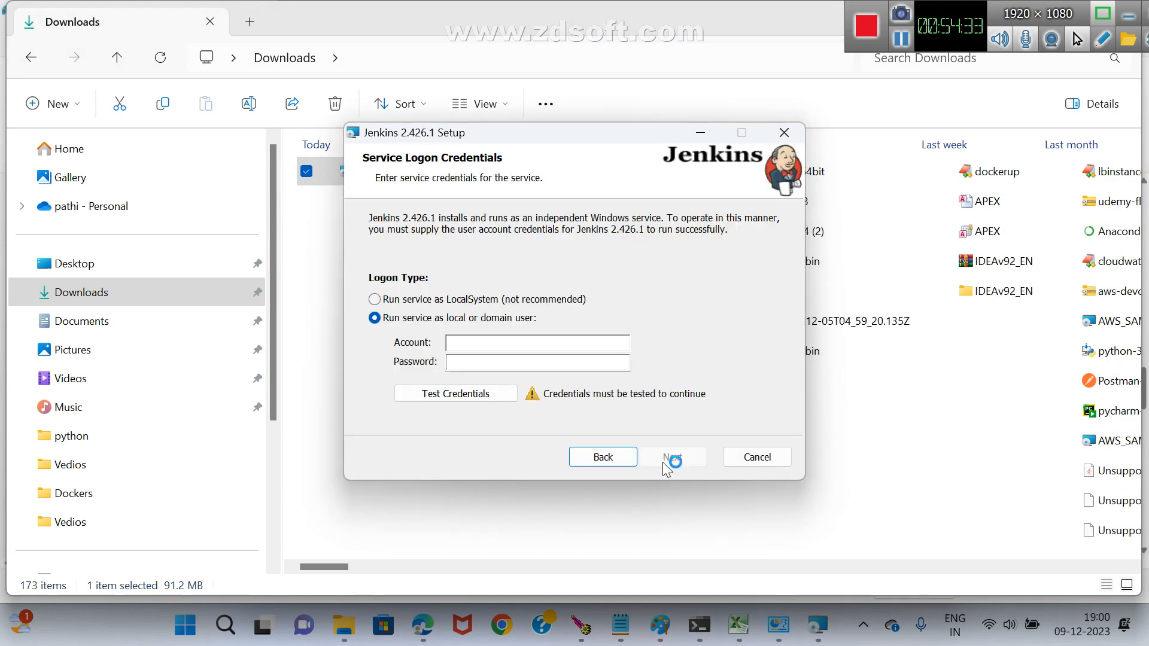
Configure the Jenkins service to run as LocalSystem on tested port 8888, using the Java home C:\Program Files\Java\jdk-11.0.14\.
click(375, 300)
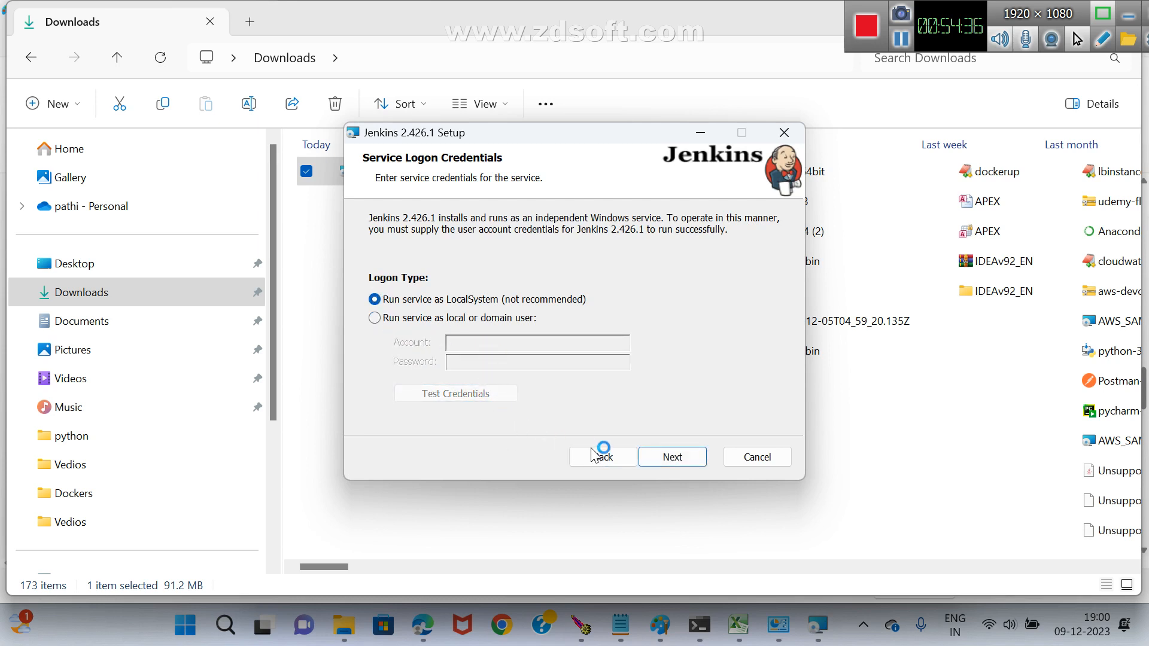
click(663, 461)
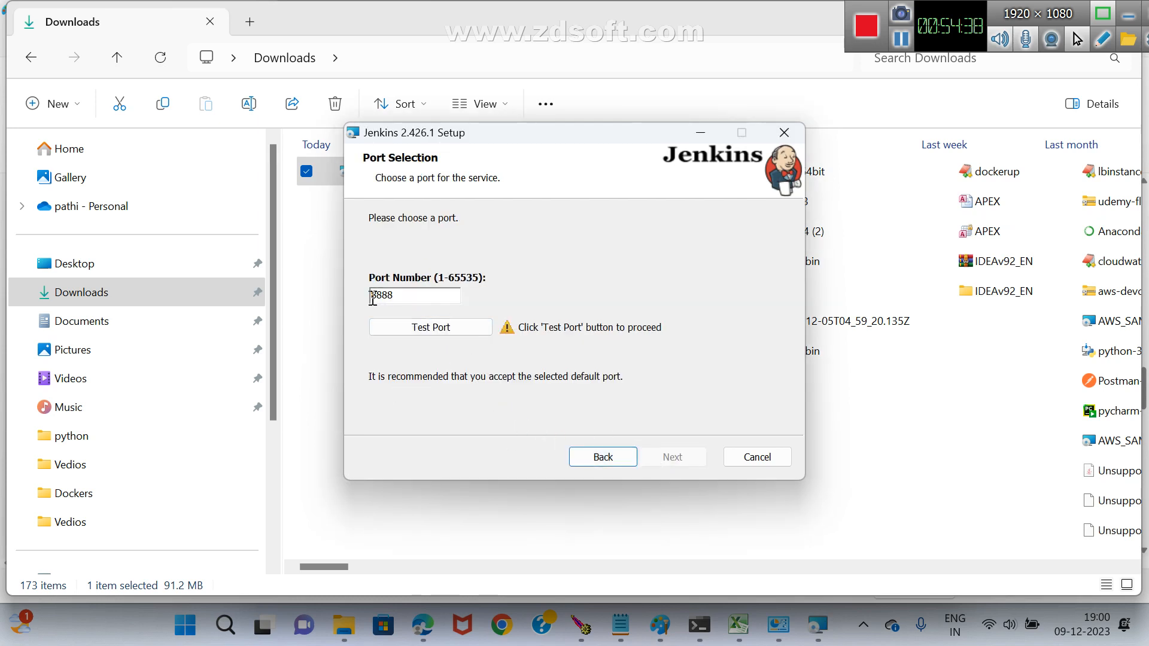
click(417, 329)
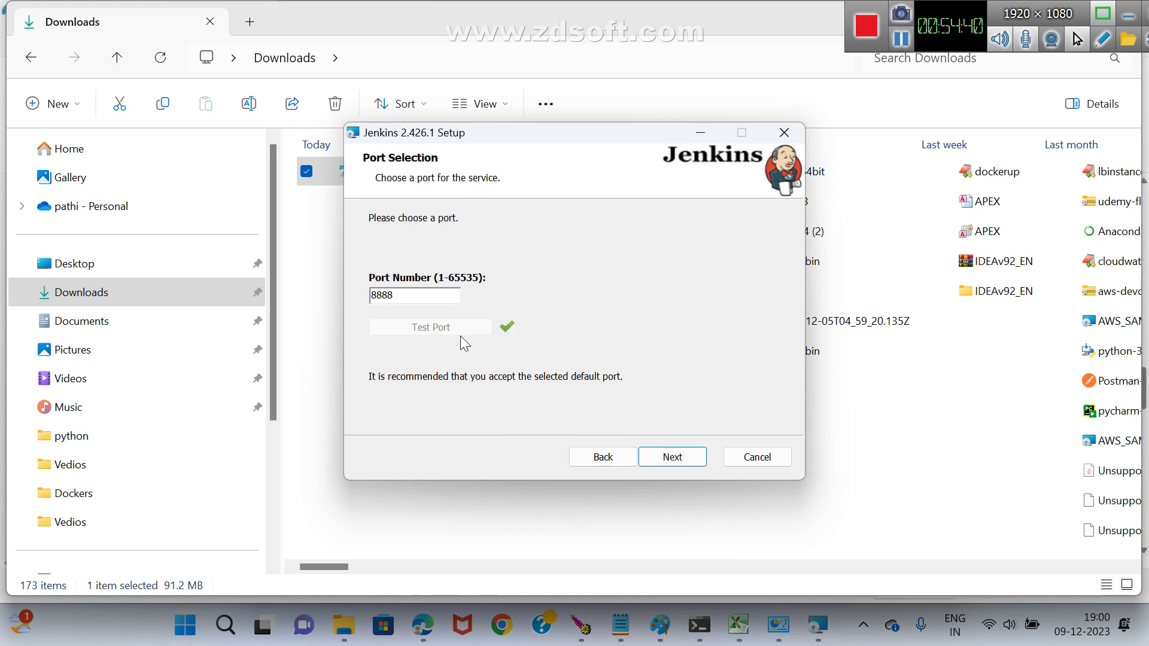
click(684, 464)
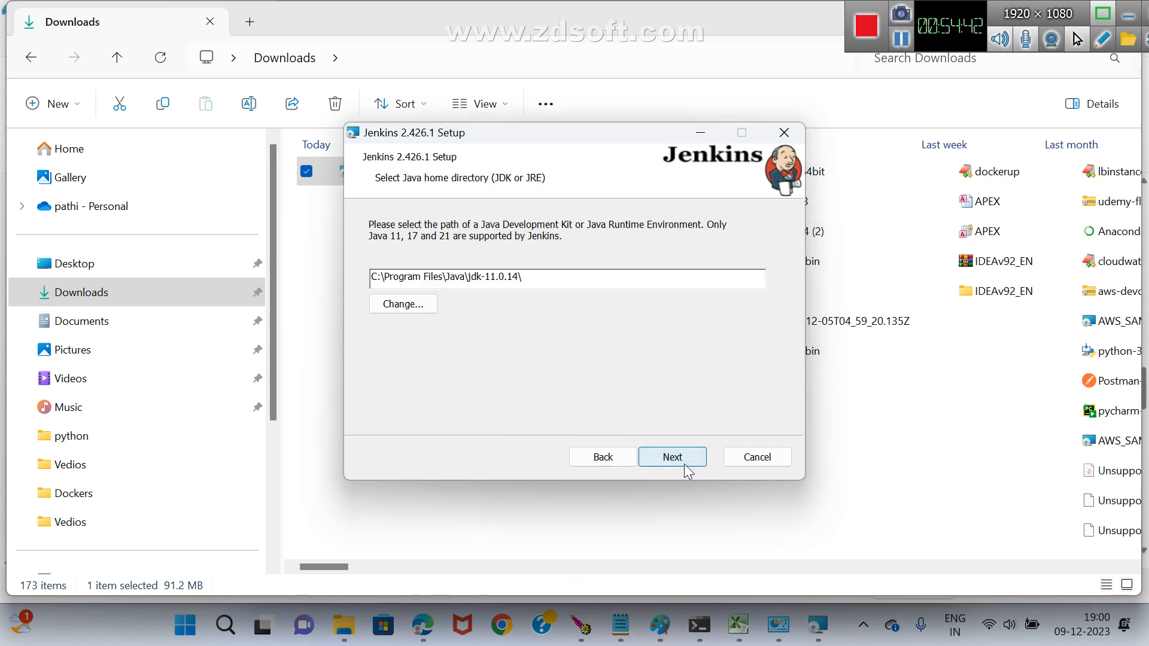
click(659, 454)
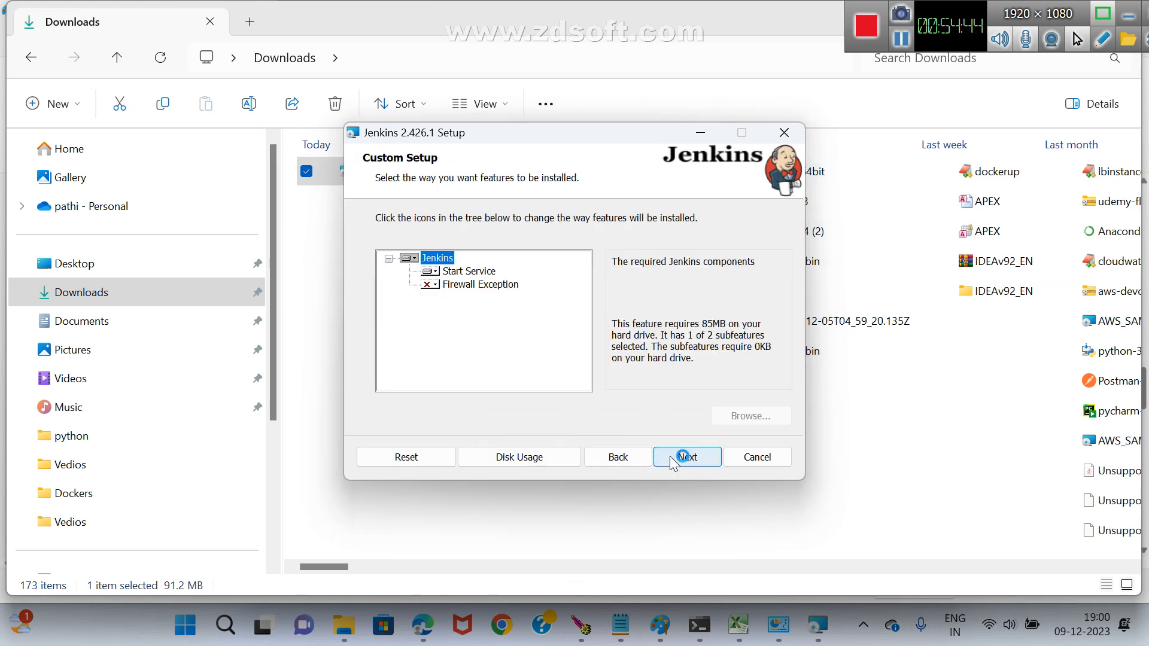
Set the Firewall Exception feature to be installed on the local hard drive, then install Jenkins and finish the setup wizard.
click(430, 285)
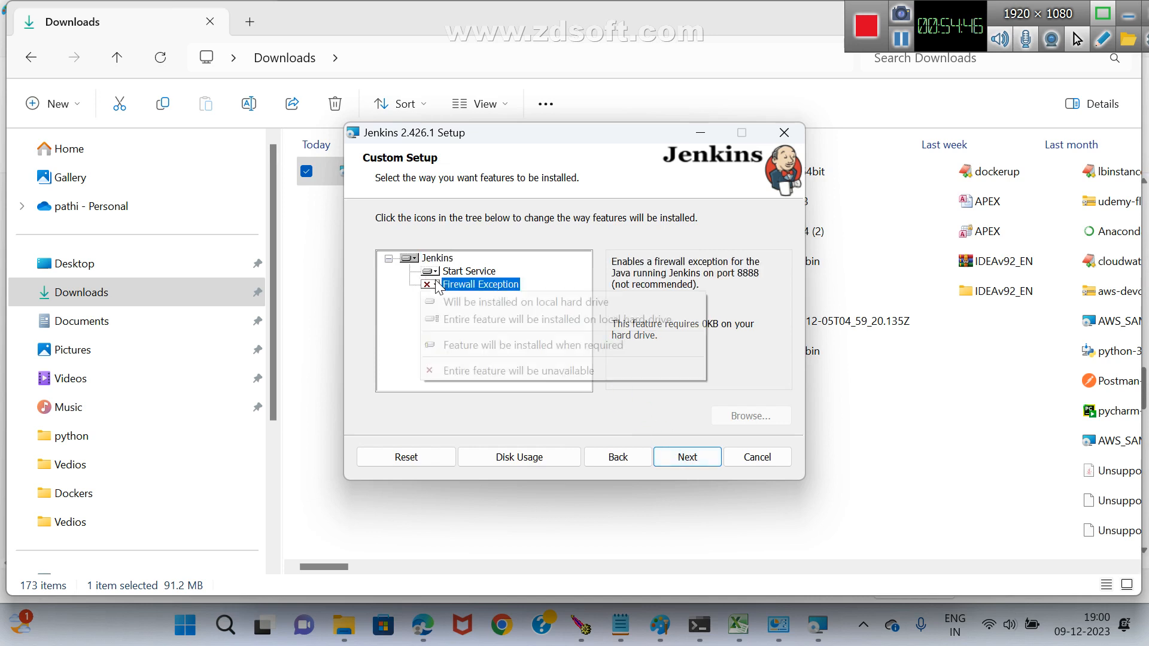
click(461, 298)
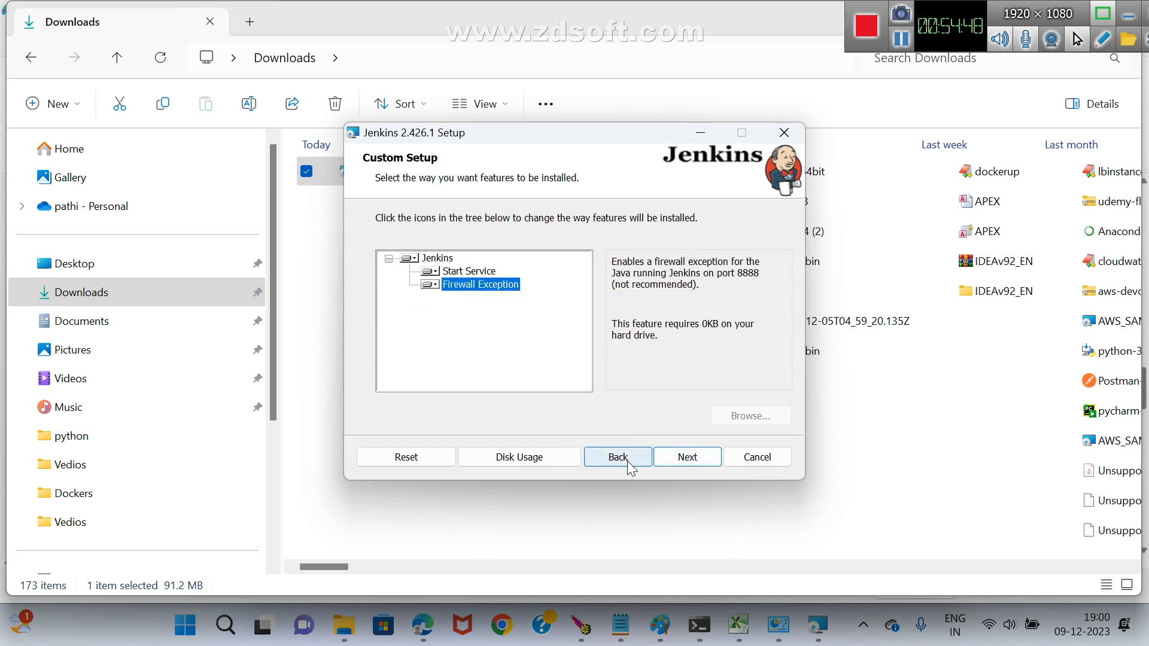
click(682, 460)
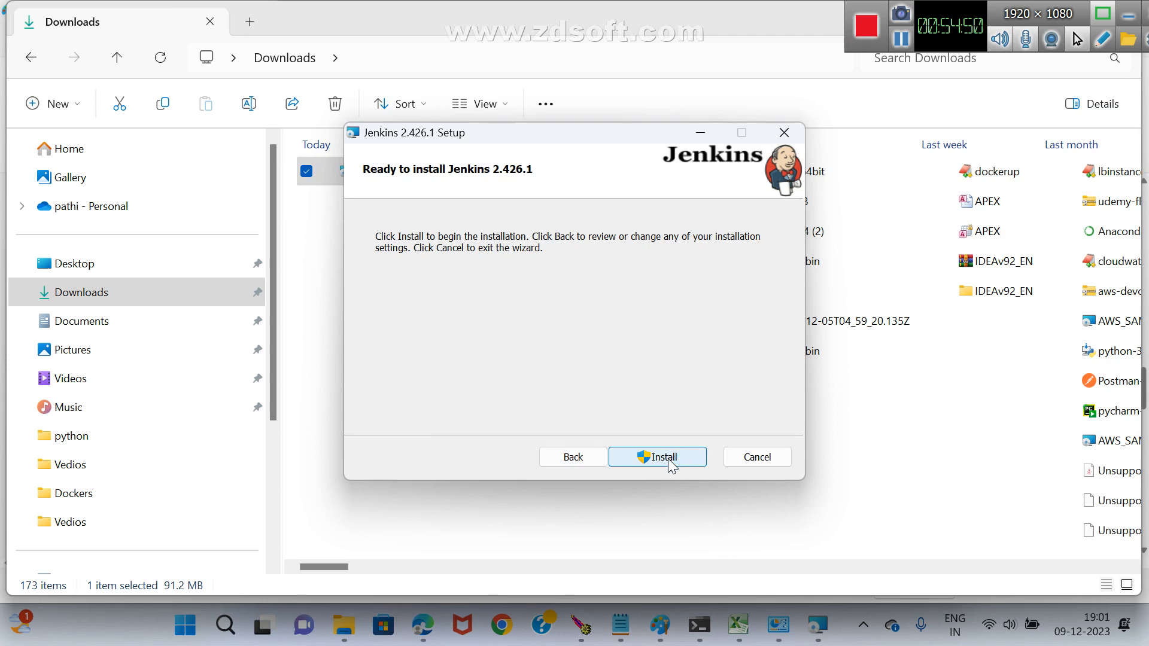
click(669, 459)
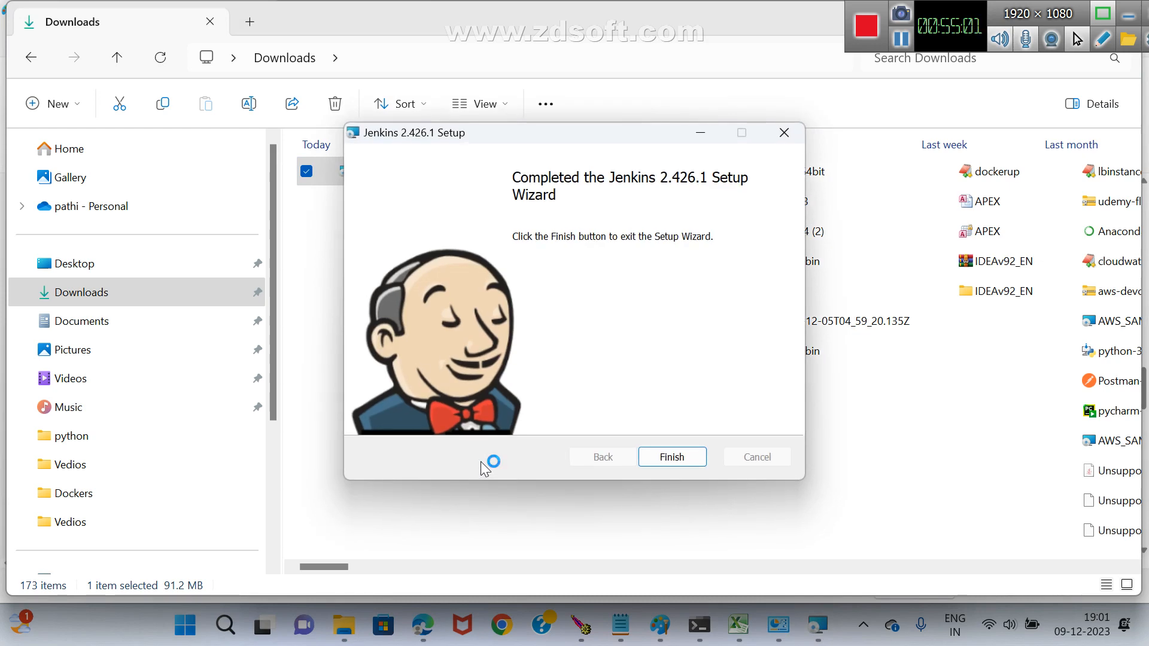
click(692, 461)
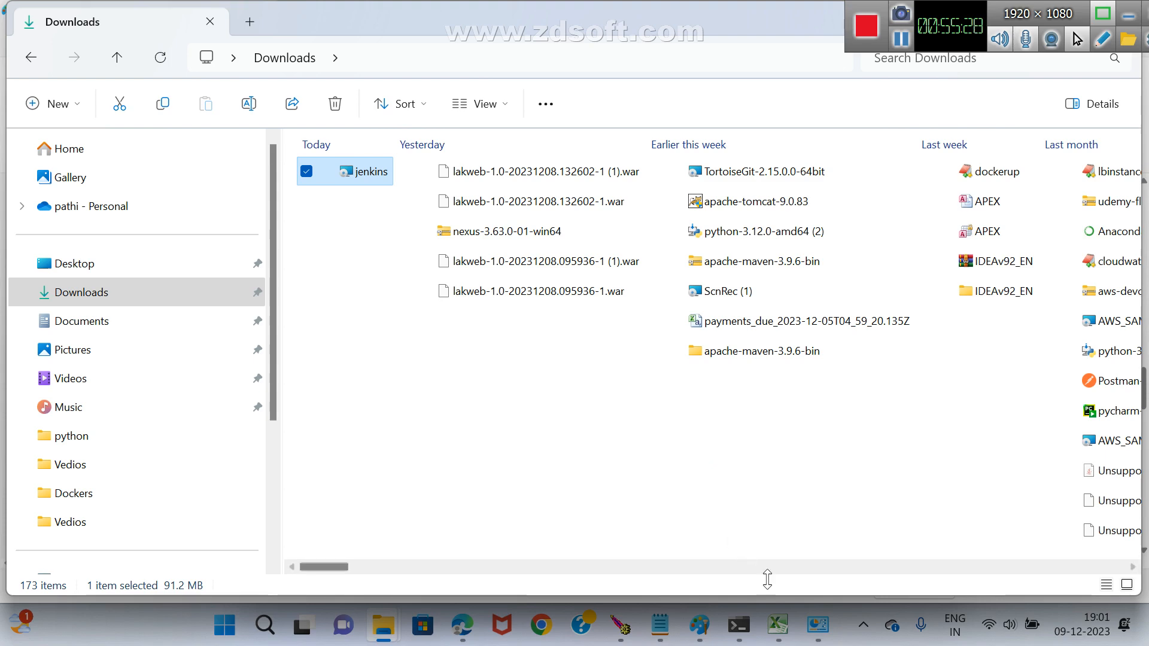
Close both open Programs and Features windows.
mouse_move(819, 626)
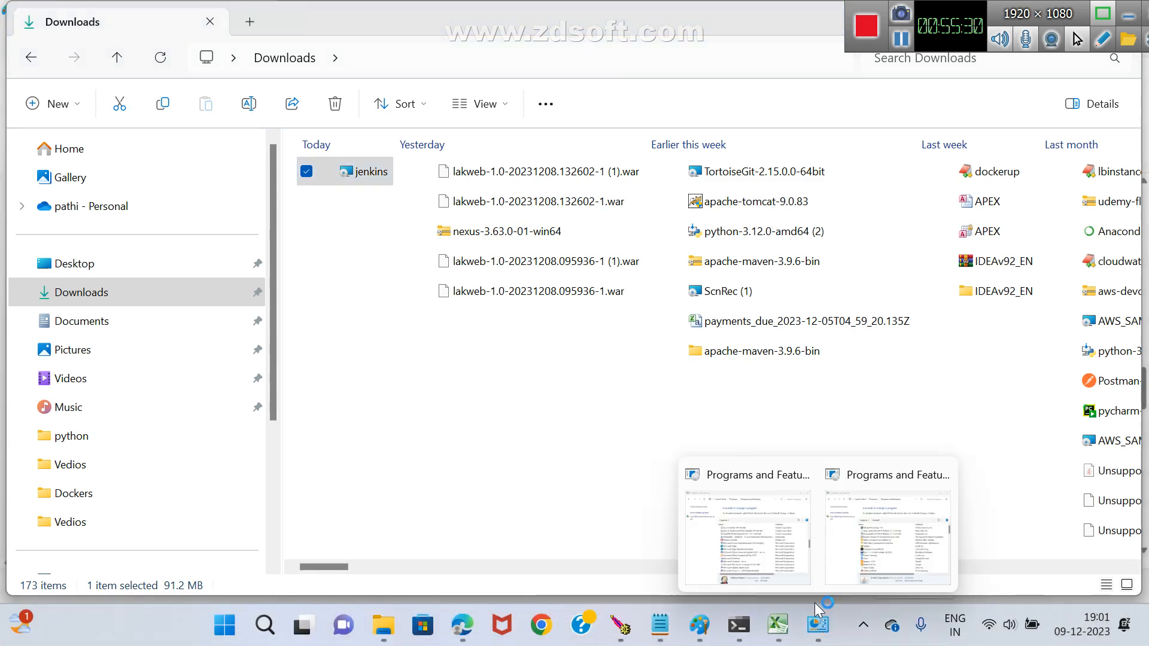
click(941, 474)
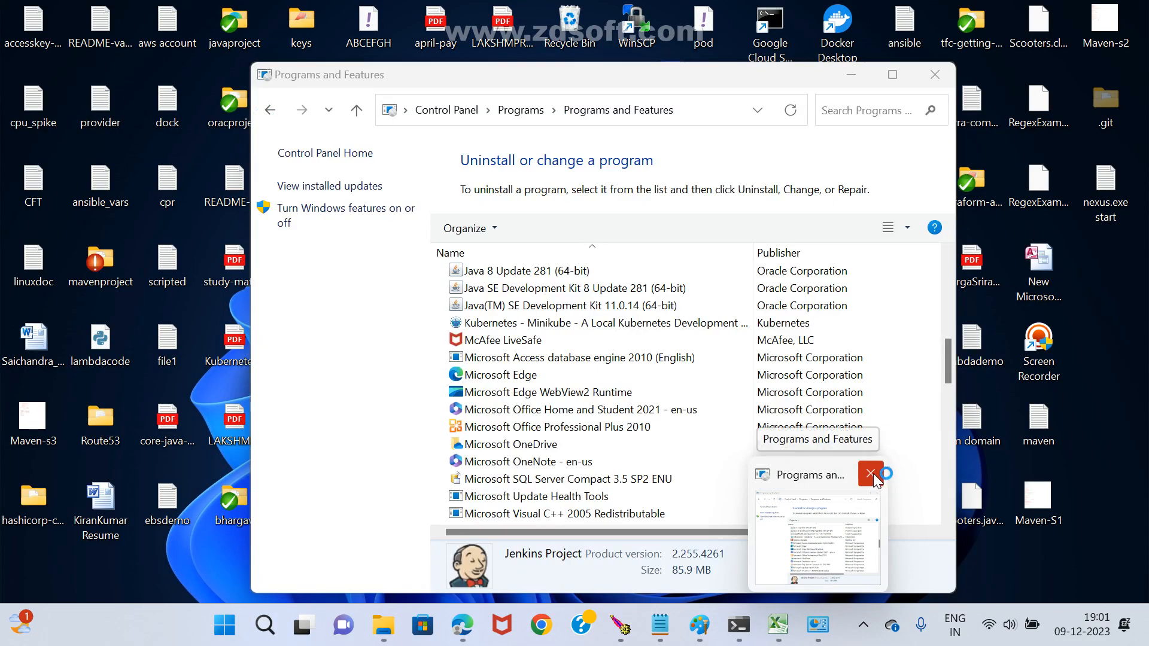
click(874, 472)
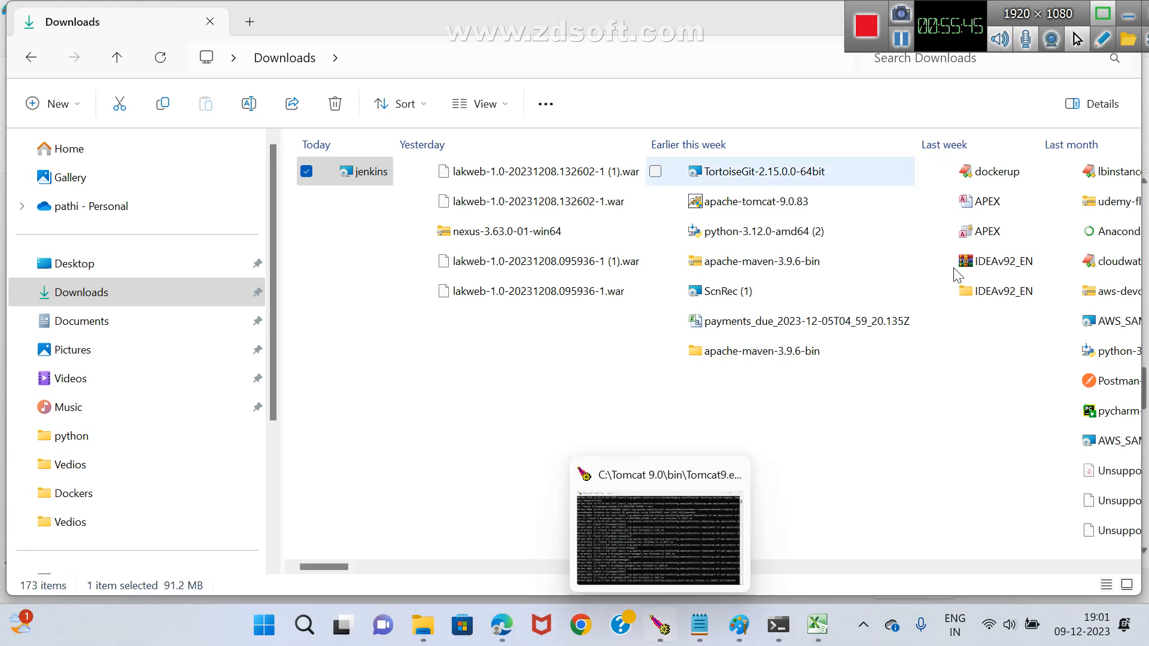
Switch to Chrome using the orange-avatar profile and open the new Jenkins server at localhost:8888.
click(581, 627)
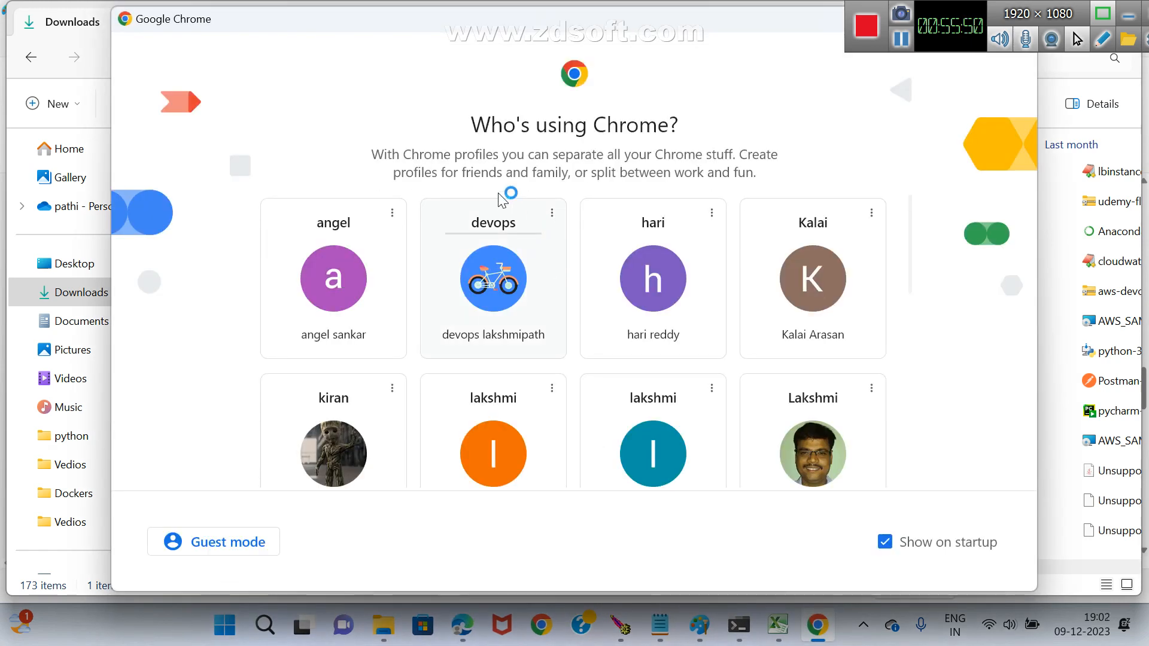
click(482, 462)
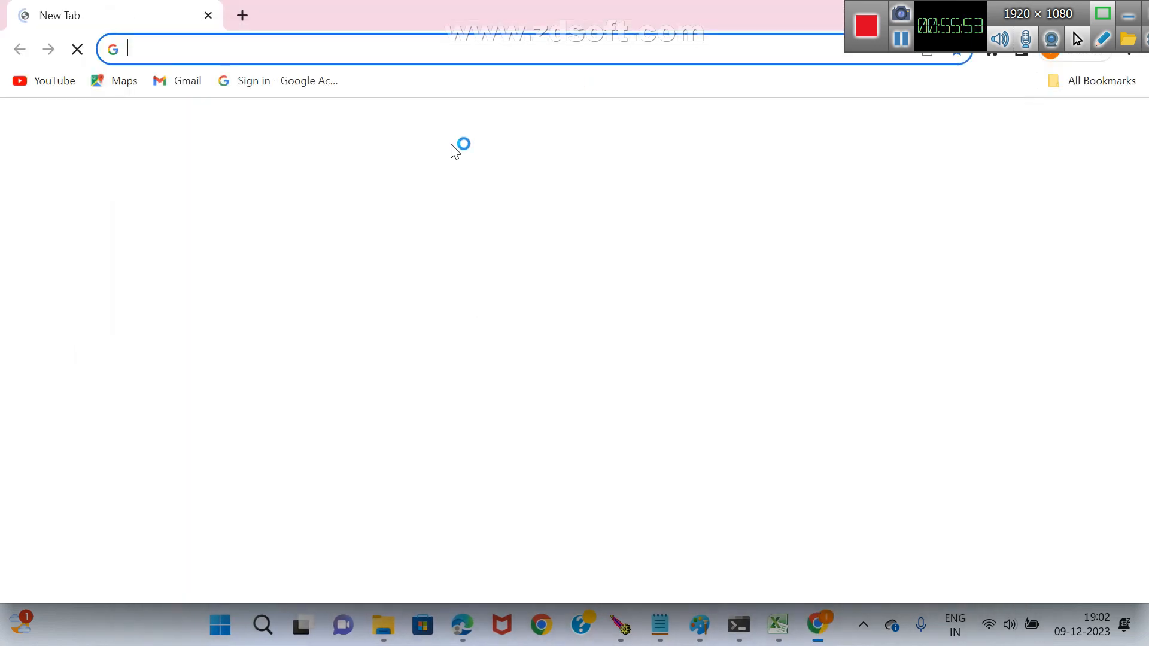
click(354, 46)
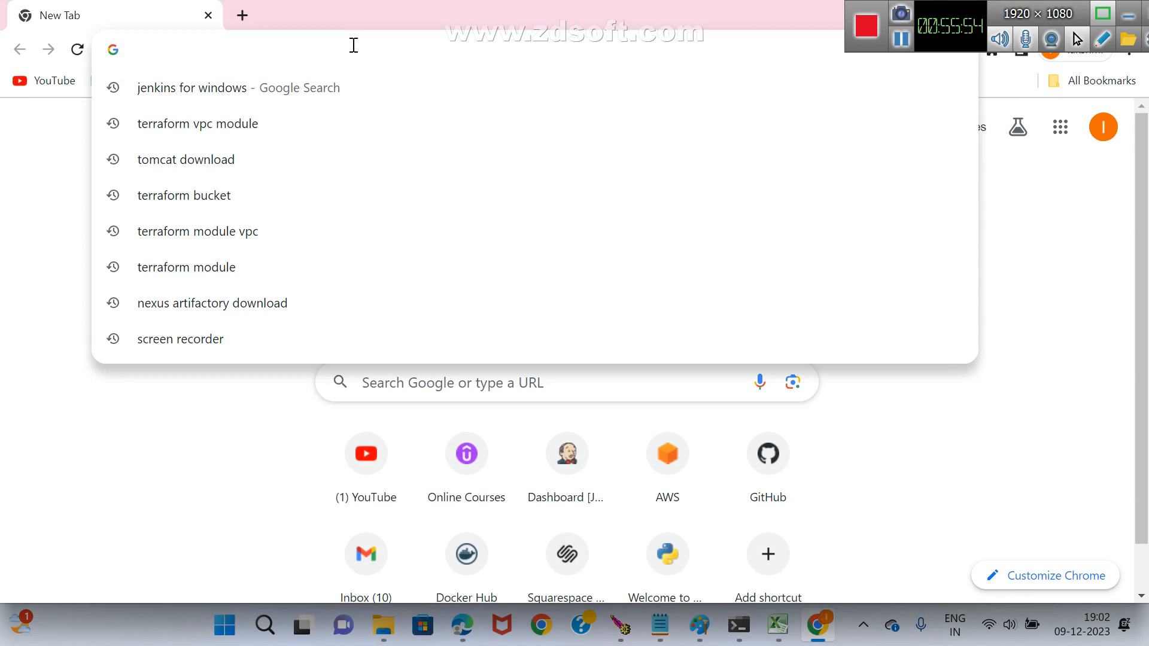
text(lo)
key(Right)
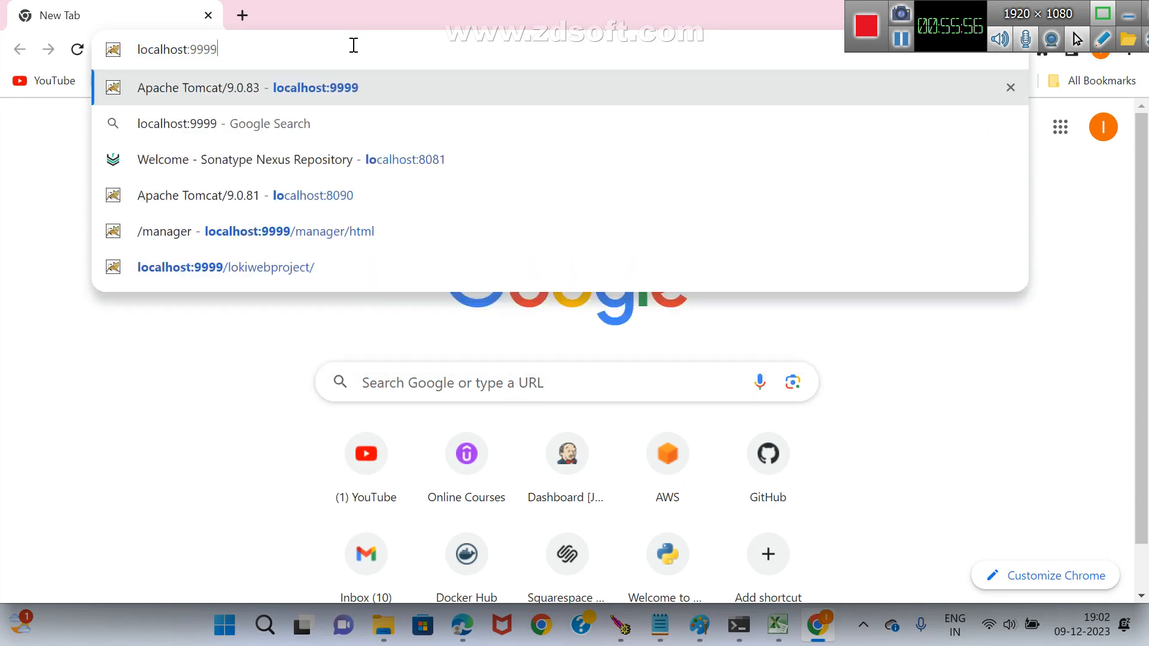
key(BackSpace)
key(BackSpace)
key(BackSpace)
key(BackSpace)
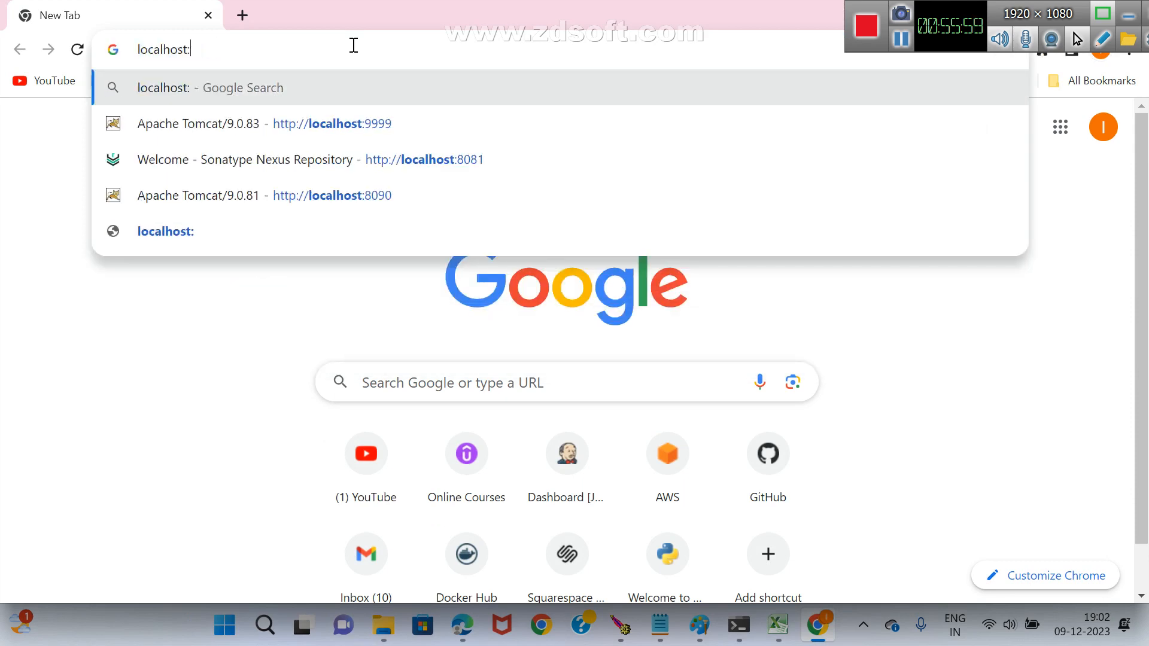
text(888)
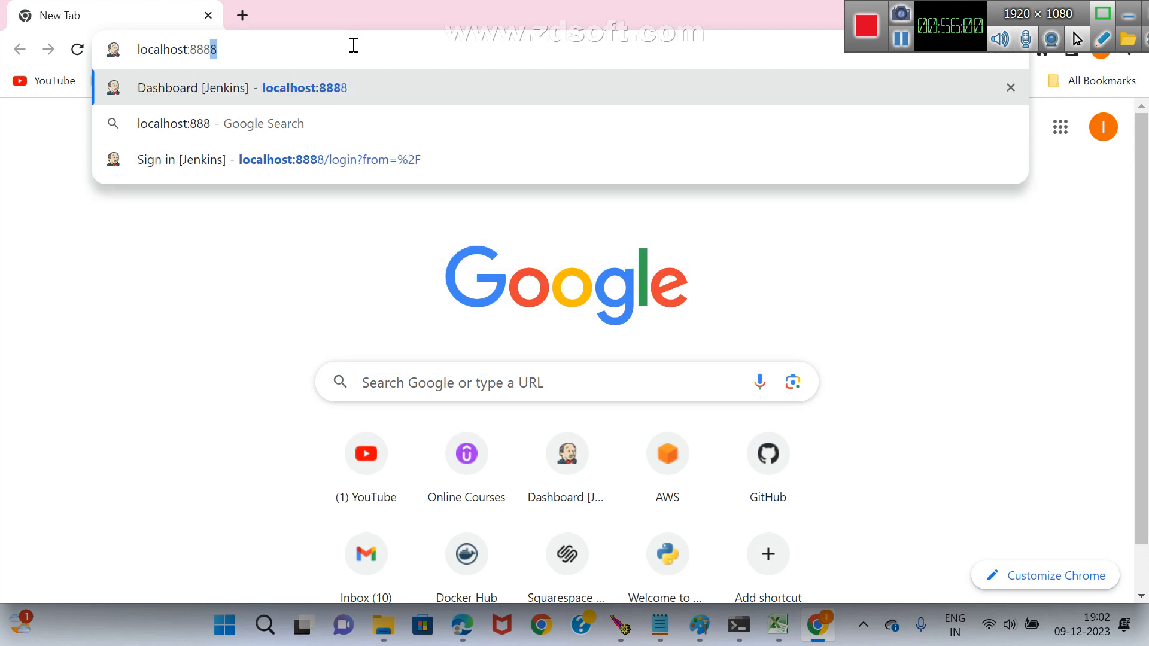
key(Return)
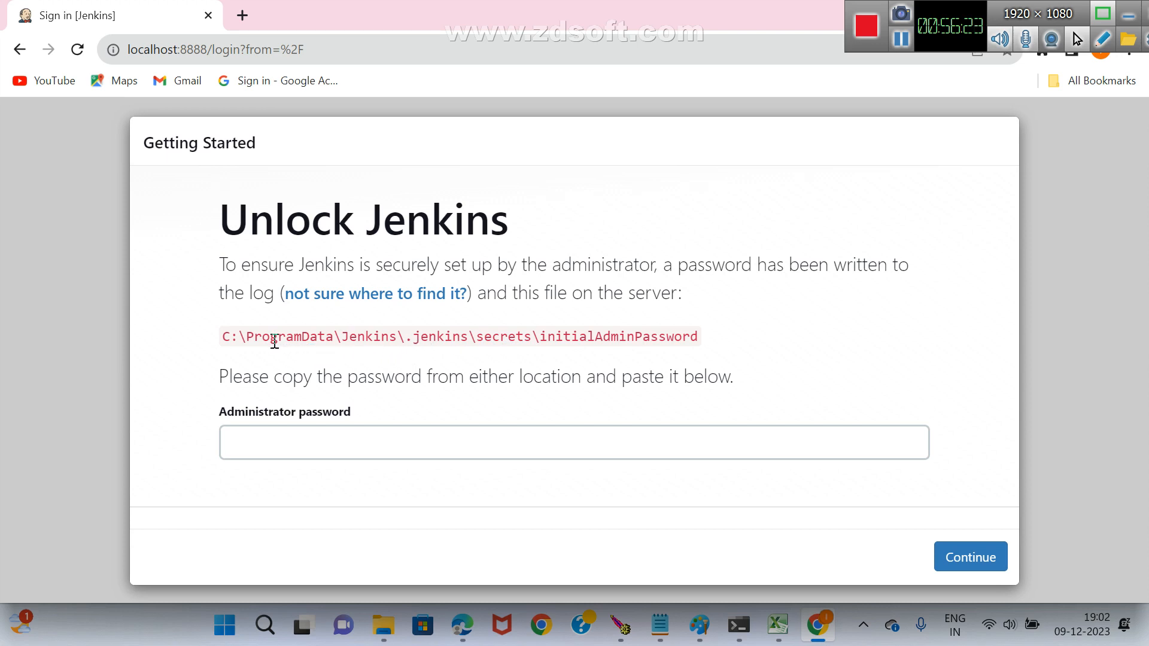
Copy the path C:\ProgramData\Jenkins\.jenkins\secrets\initialAdminPassword from the Unlock Jenkins page and open that file in a new browser tab.
drag(228, 339, 701, 336)
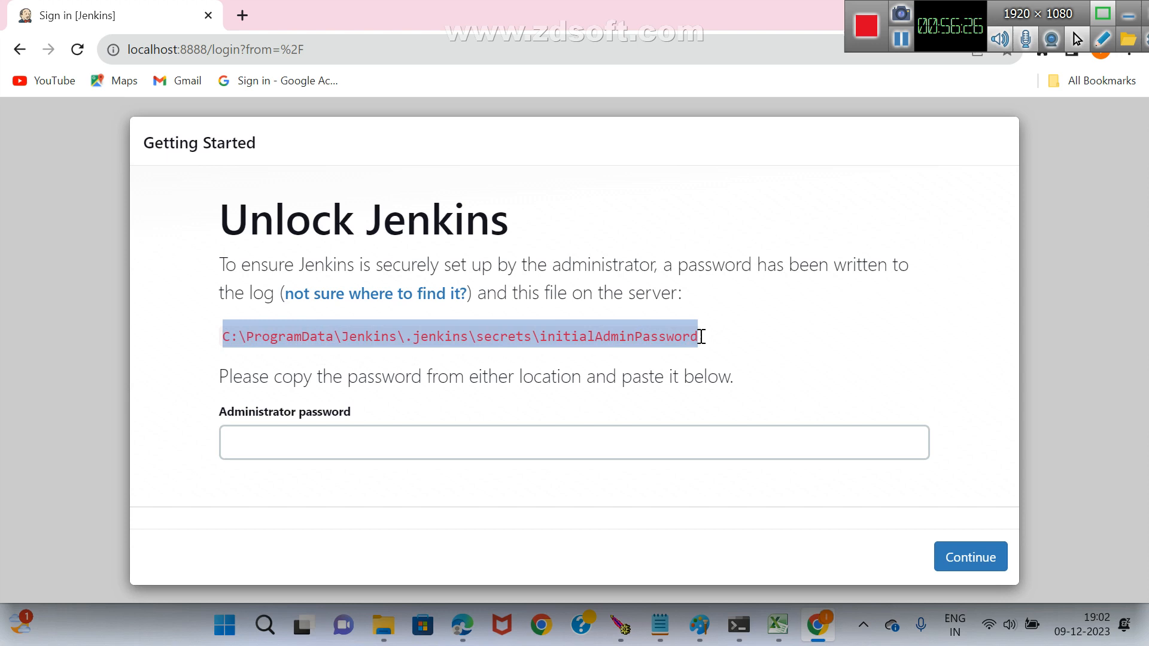
right_click(616, 327)
click(647, 341)
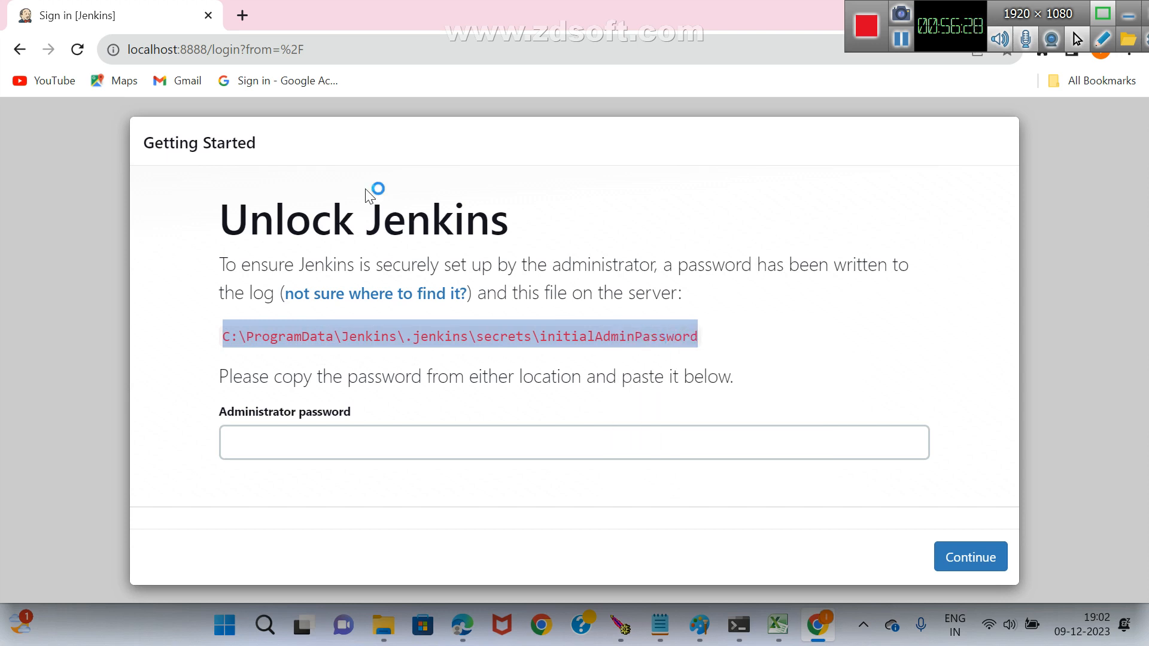
click(242, 17)
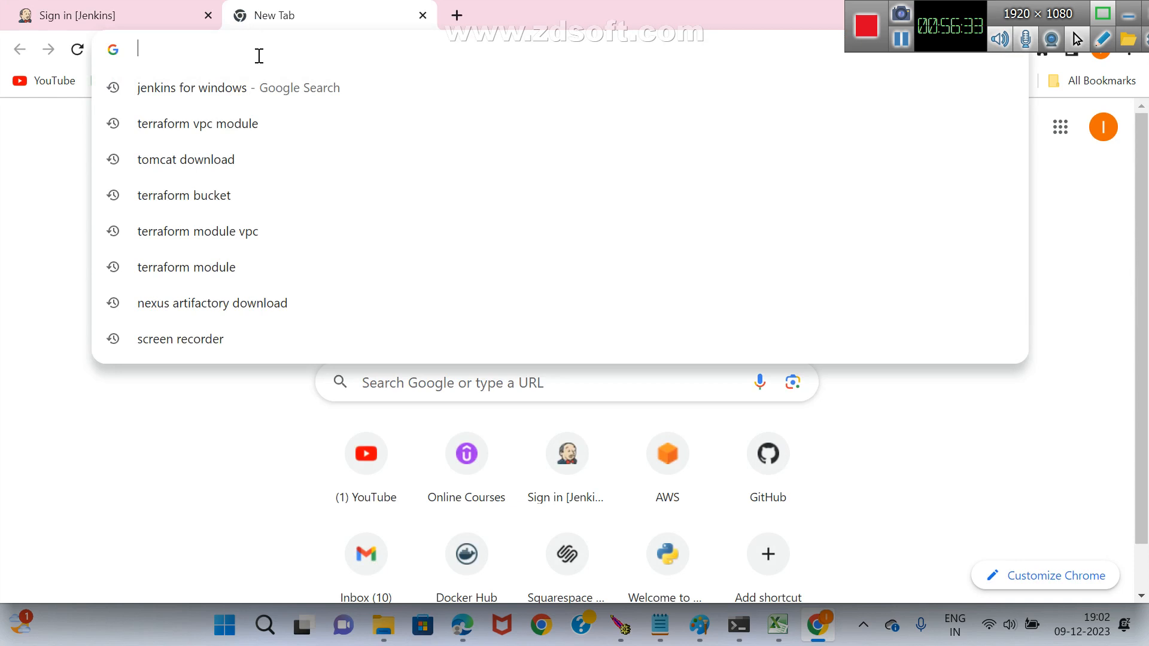
key(ctrl+v)
key(Return)
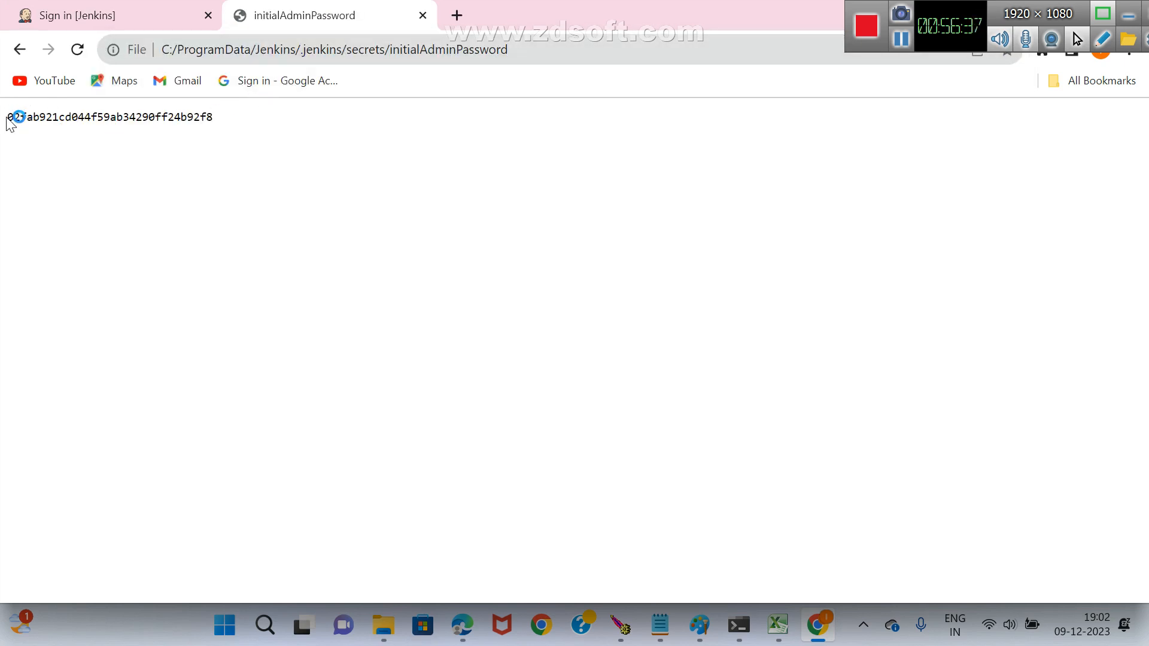
Copy the initial admin password from the file and unlock Jenkins by pasting it as the administrator password.
drag(11, 118, 219, 118)
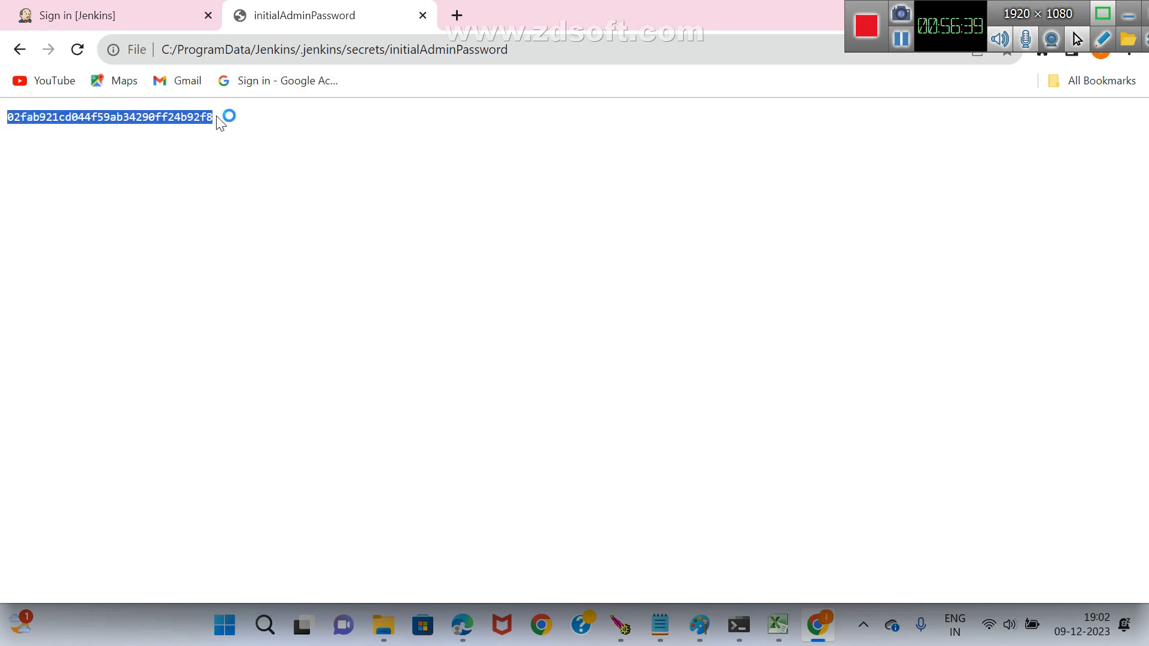
right_click(191, 123)
click(206, 133)
key(alt+Tab)
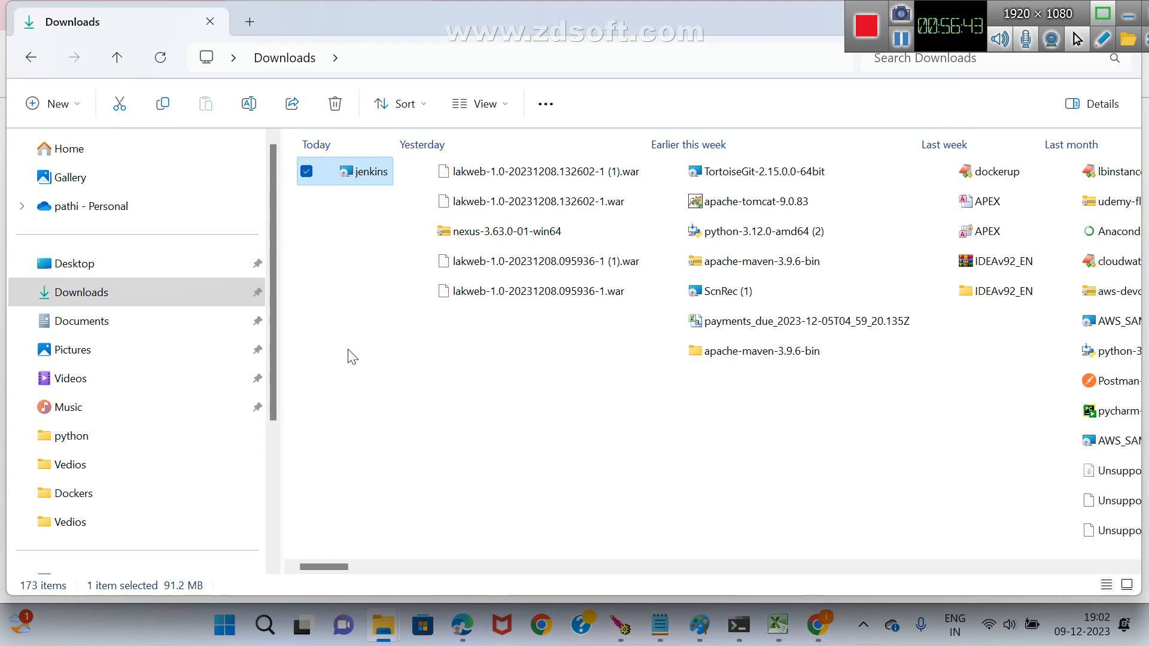
key(alt+Tab)
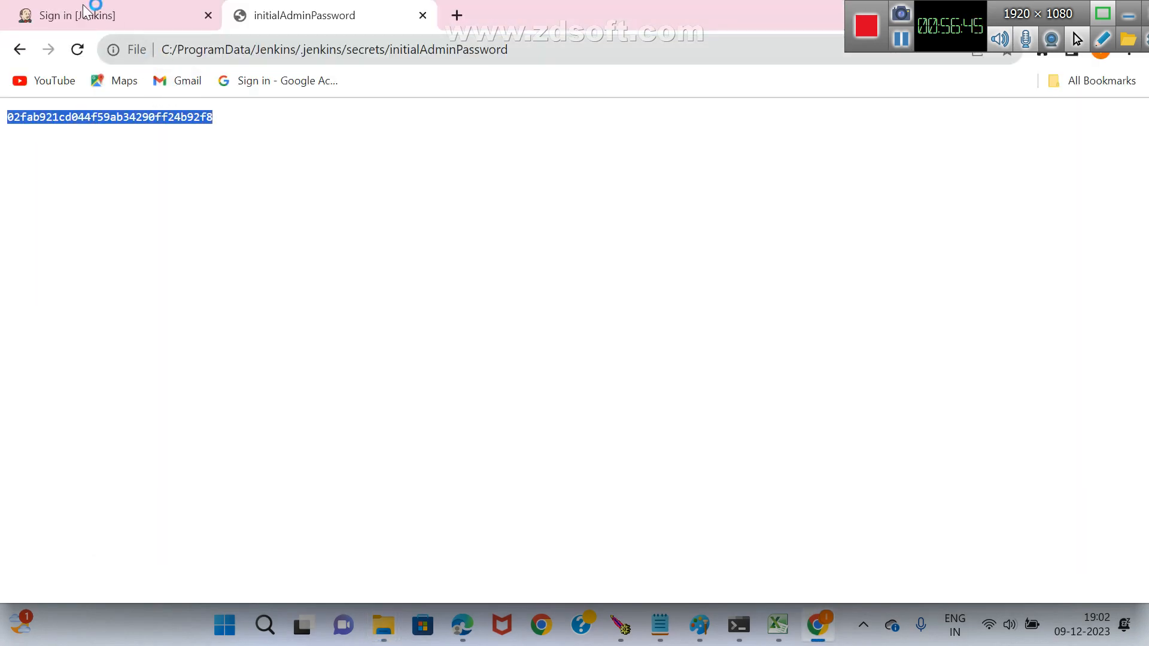
click(83, 15)
click(267, 434)
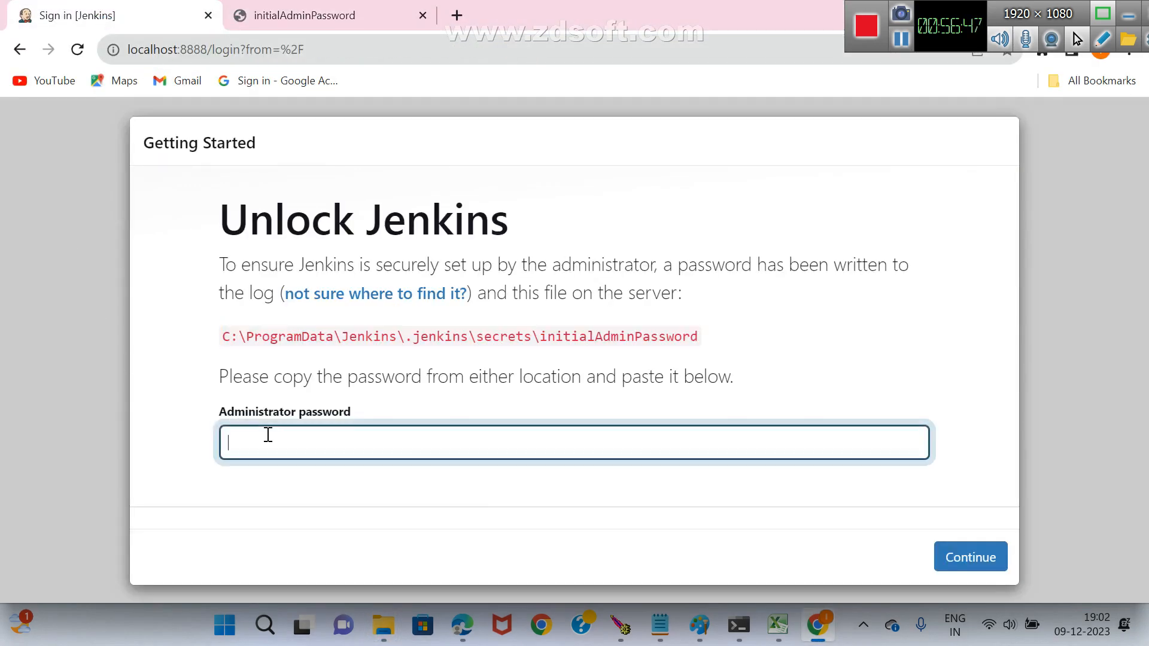
key(ctrl+v)
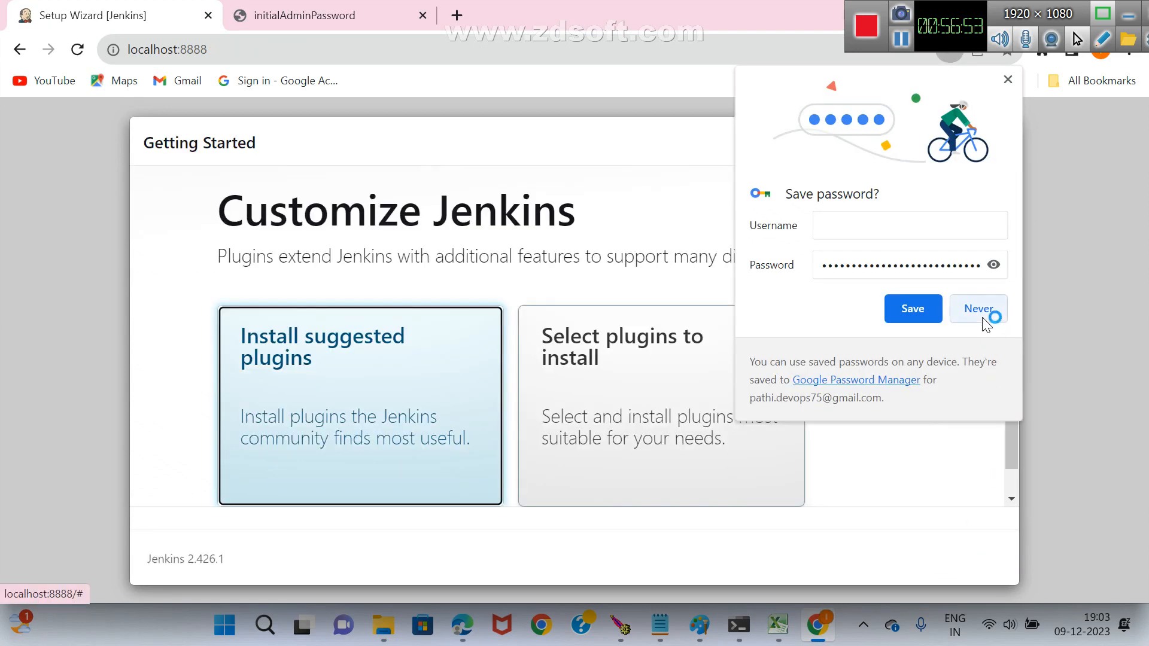
Decline saving the password in the browser and start installing the suggested Jenkins plugins.
click(983, 319)
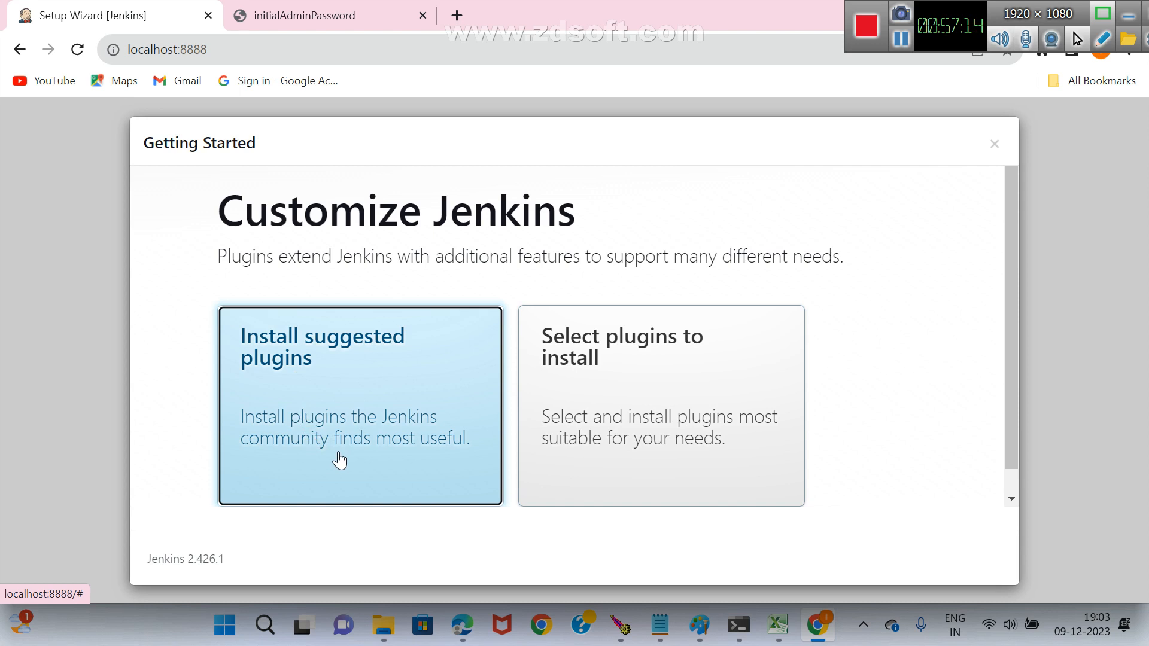
click(376, 422)
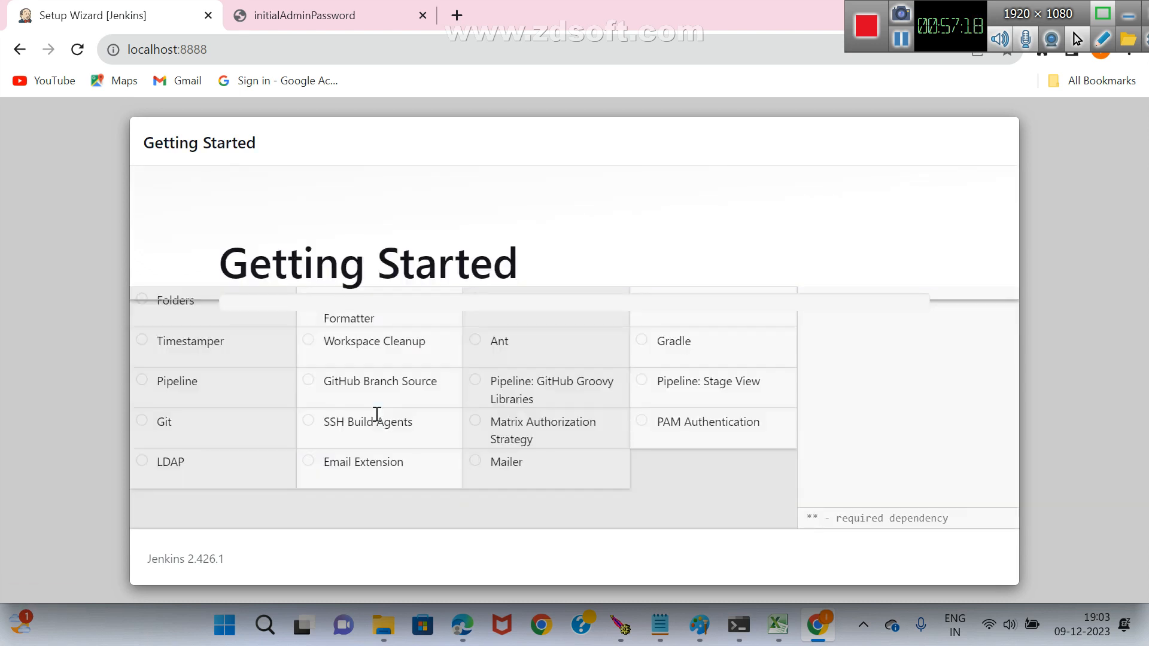
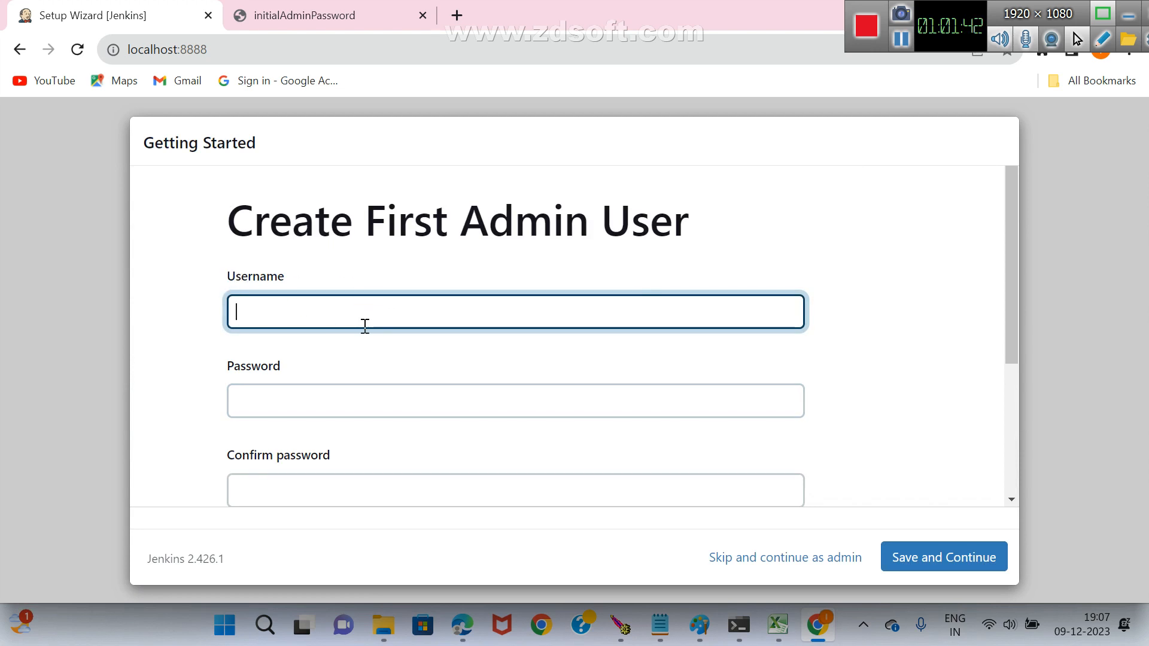
Enter the username admin for the first admin user and fill in the password and confirm password fields.
text(dmin)
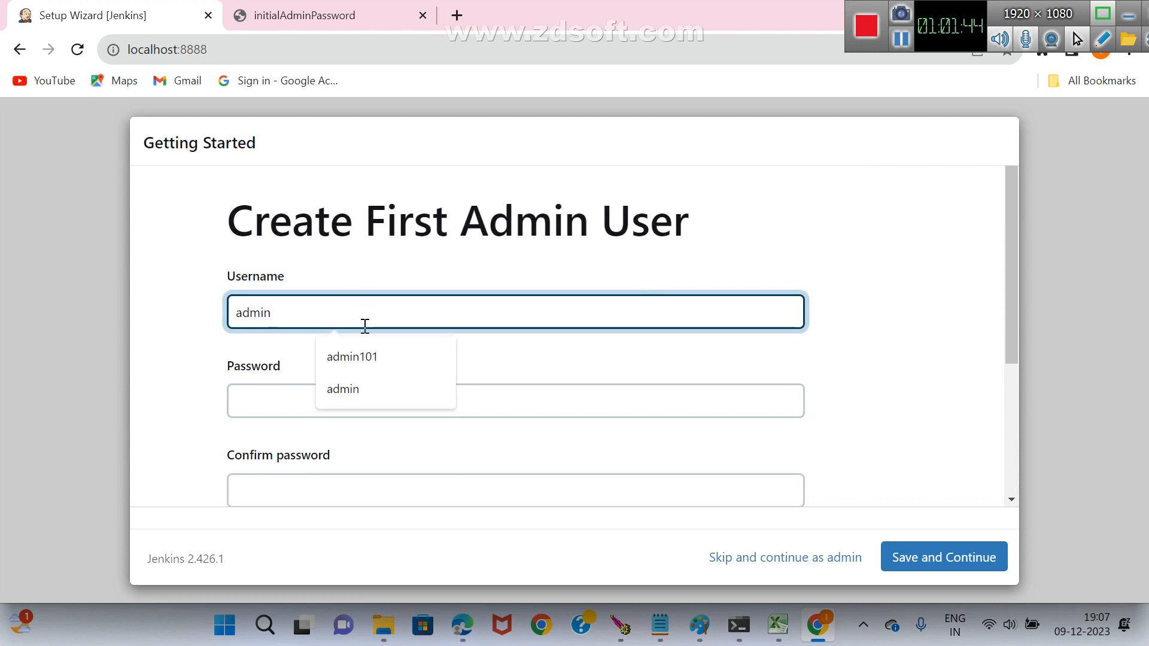
click(281, 402)
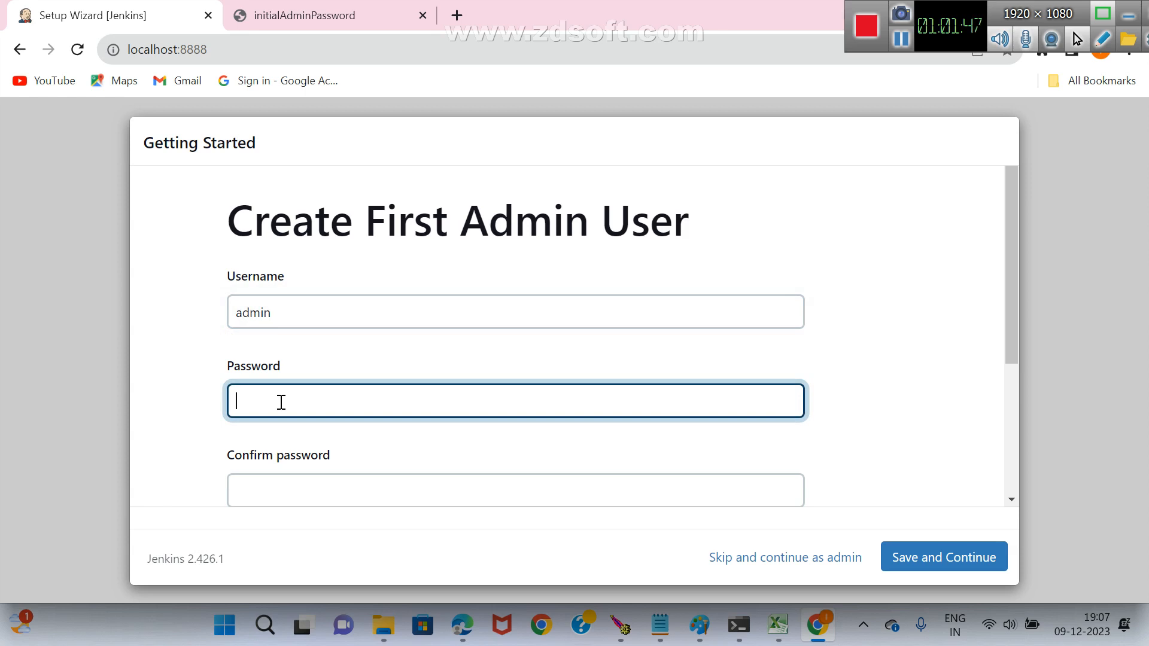
scroll(328, 403, down, 4)
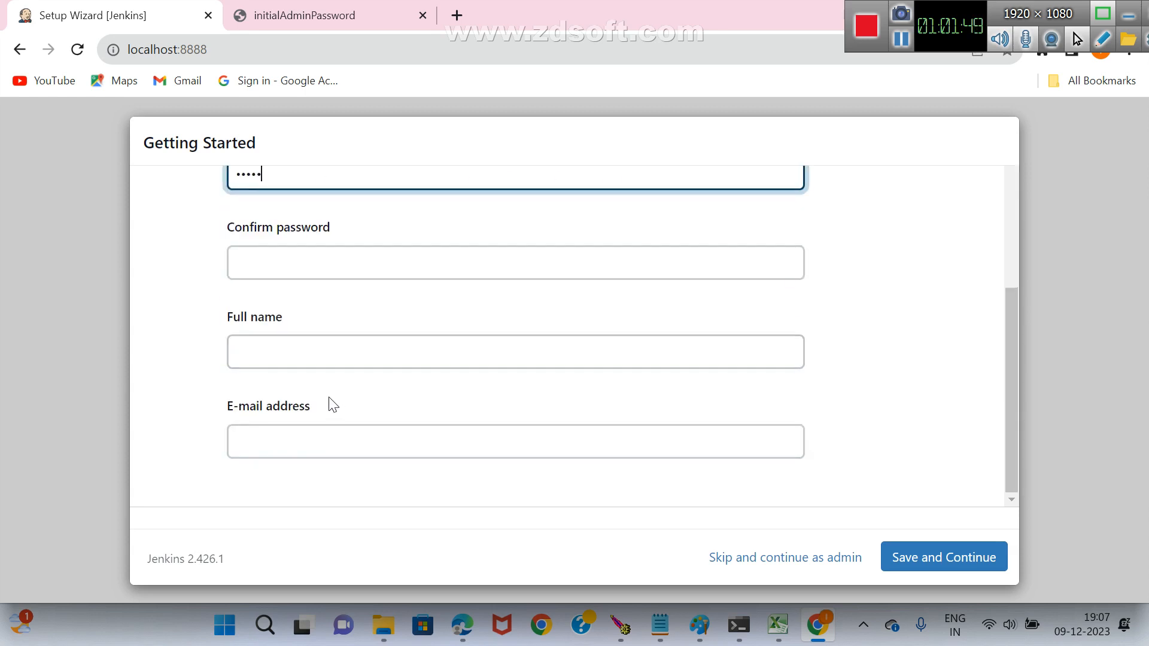
click(297, 263)
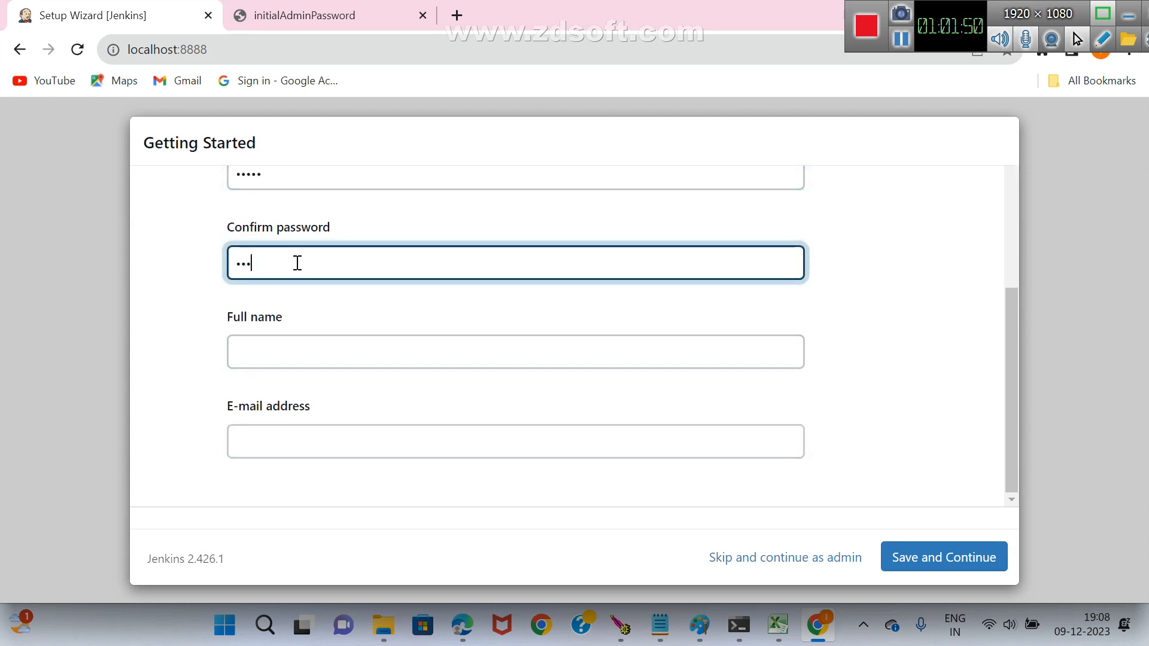
key(BackSpace)
key(BackSpace)
key(BackSpace)
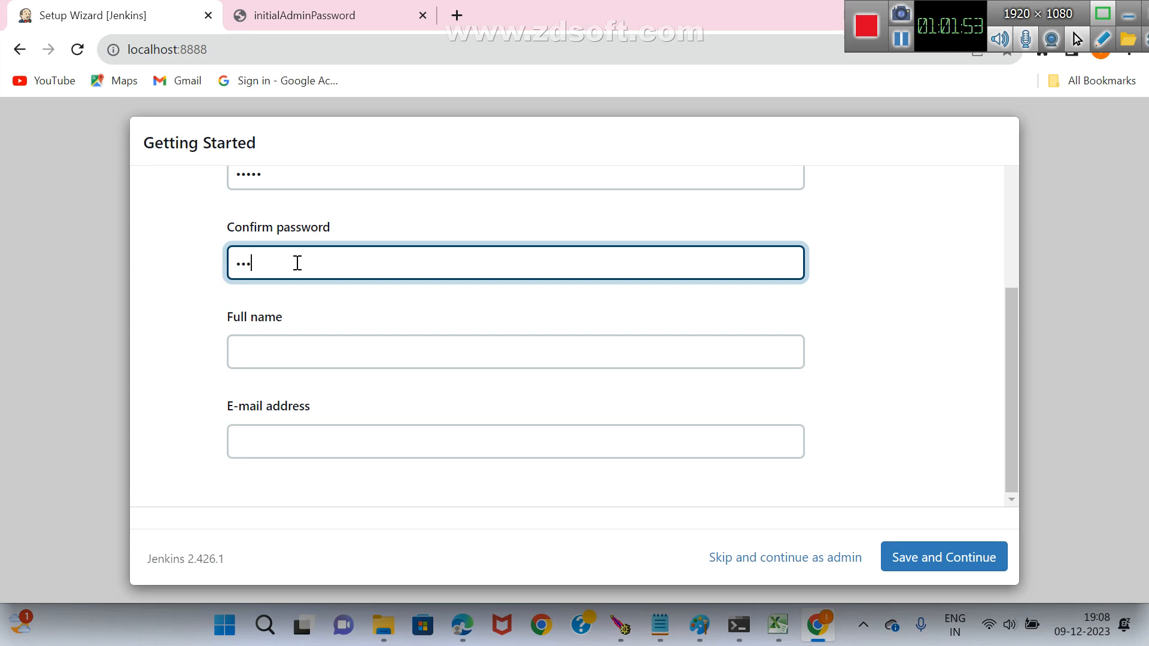
Fill in the admin user's full name and e-mail address, and save the account.
click(285, 357)
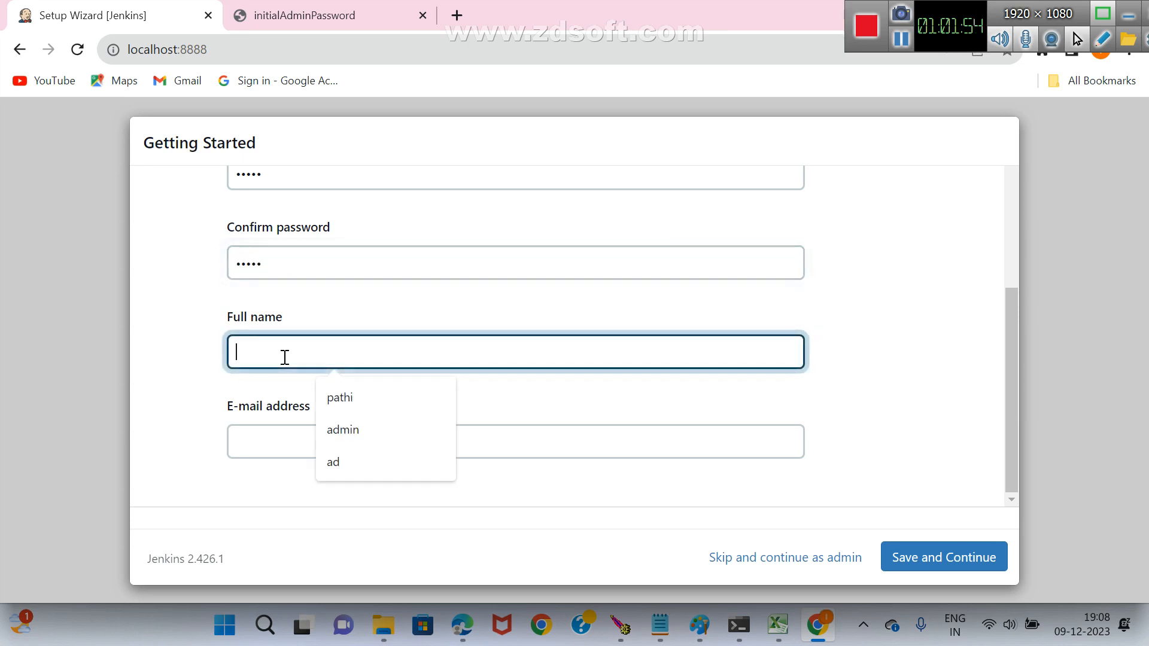
text(lakshmi)
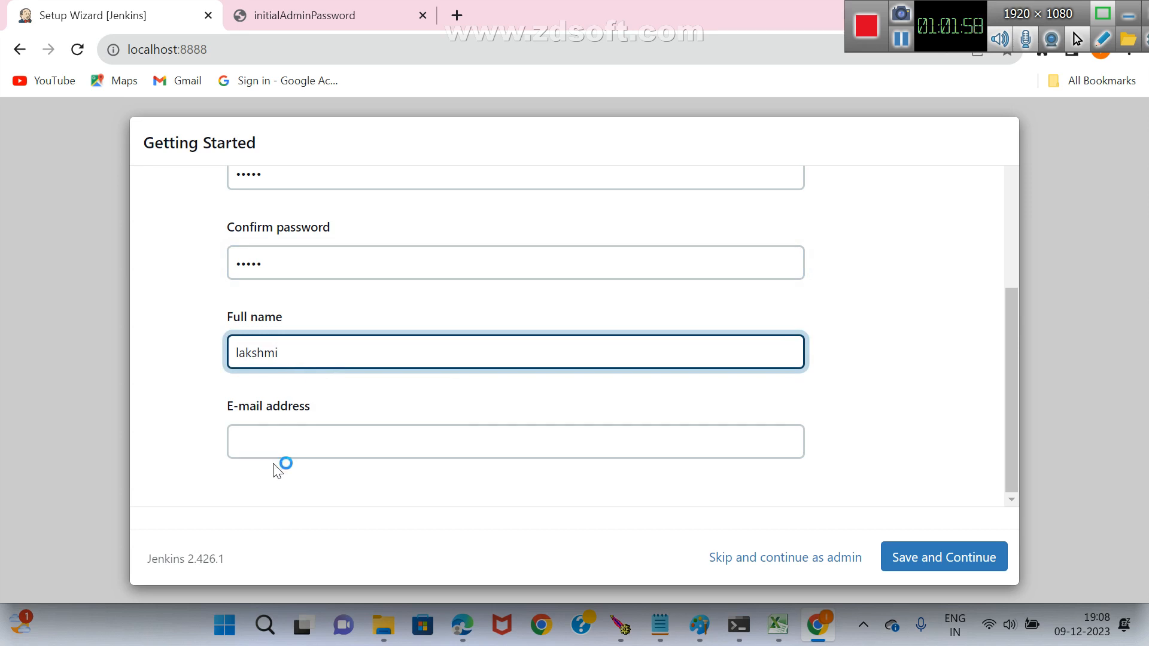
click(282, 439)
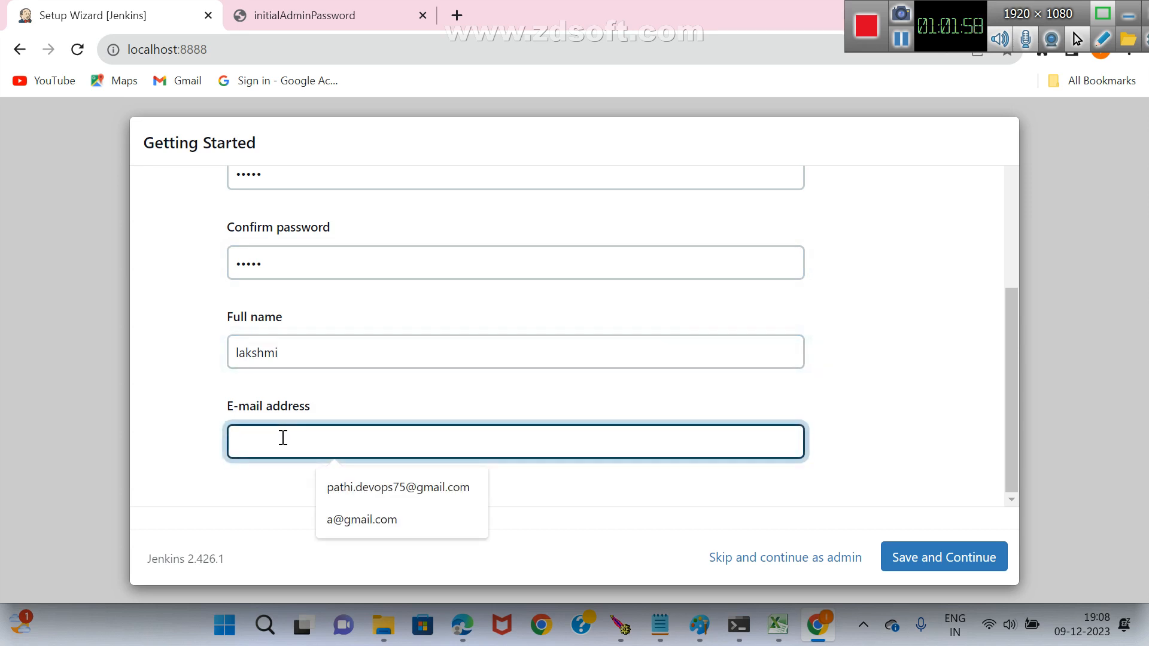
click(370, 489)
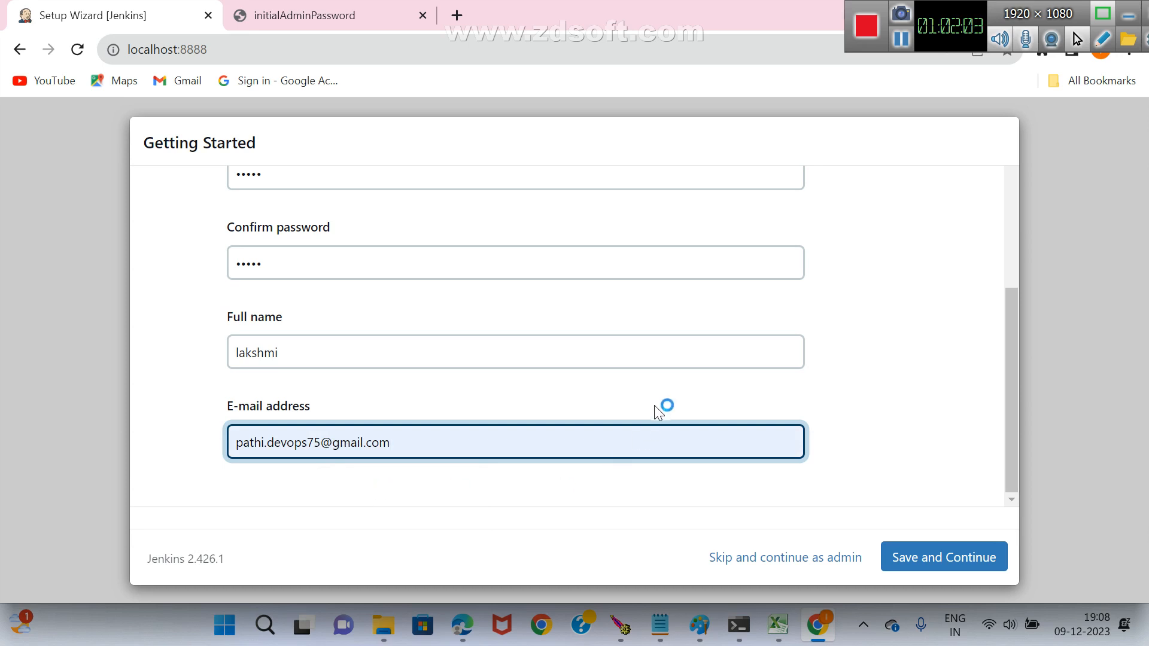
click(920, 560)
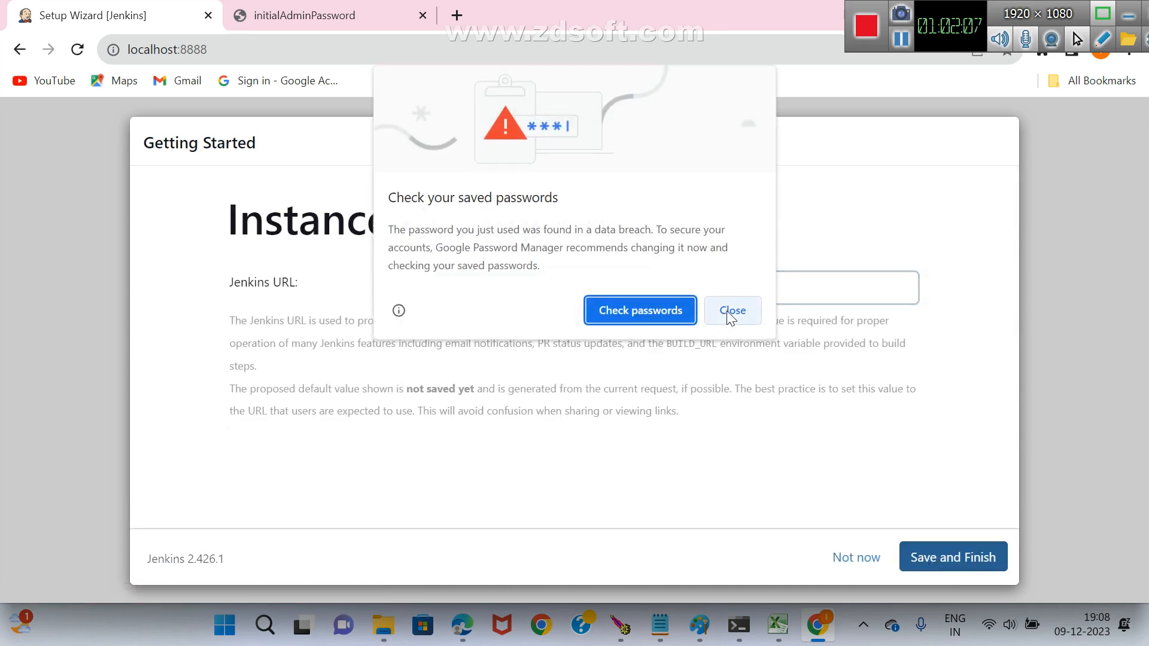
click(728, 312)
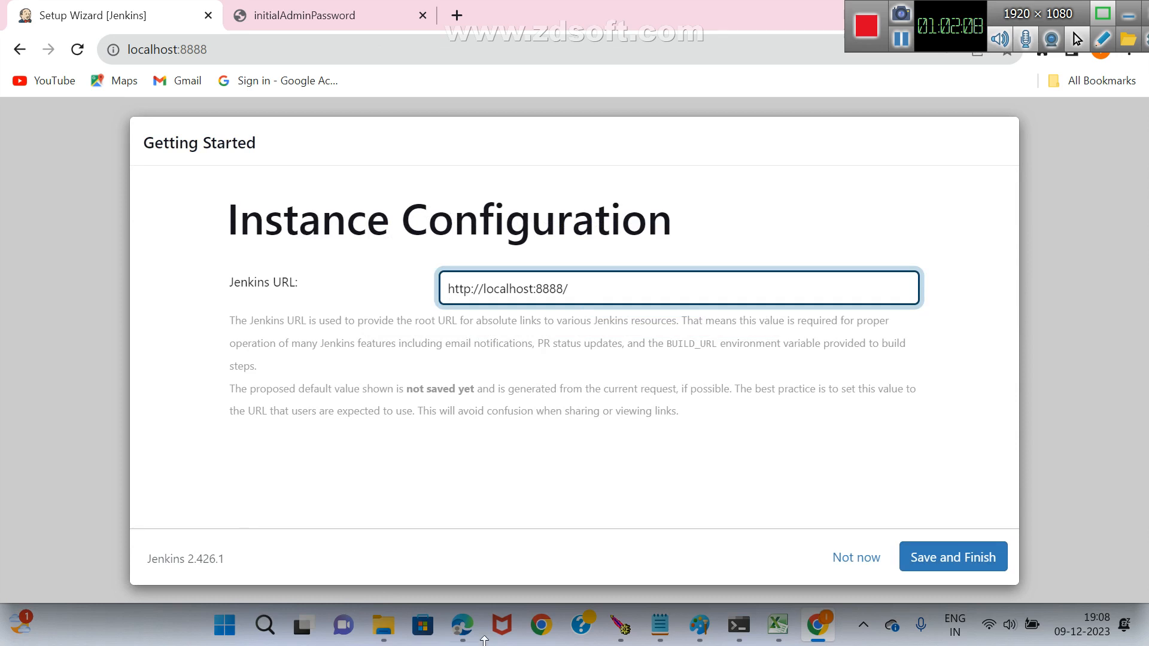
click(951, 565)
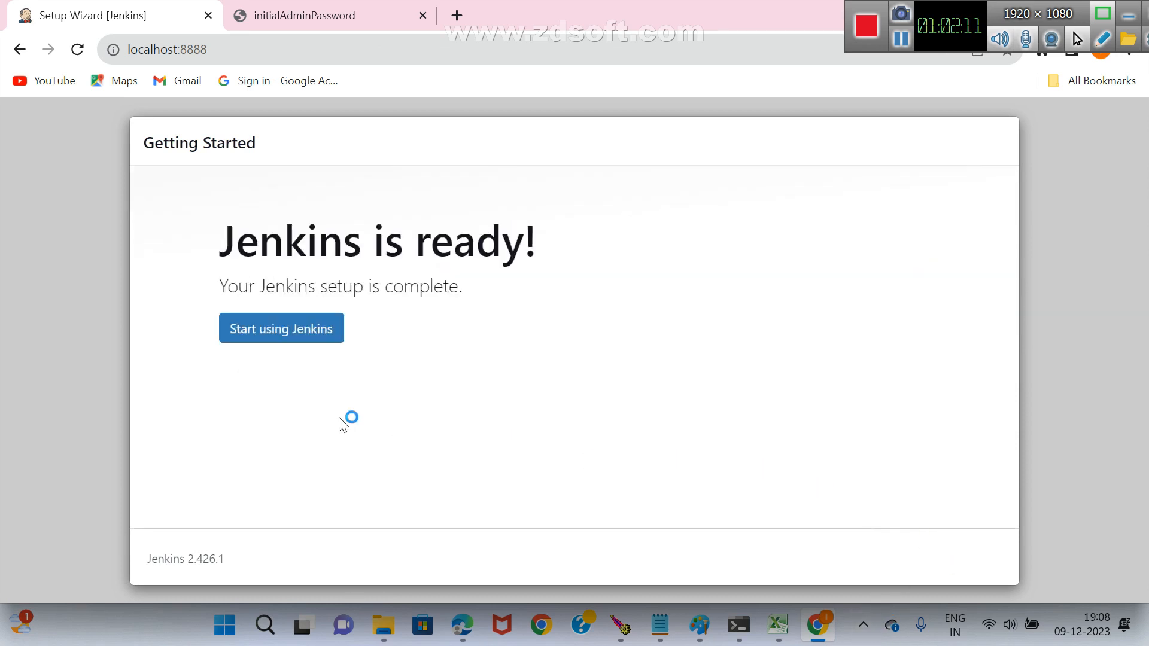
click(273, 339)
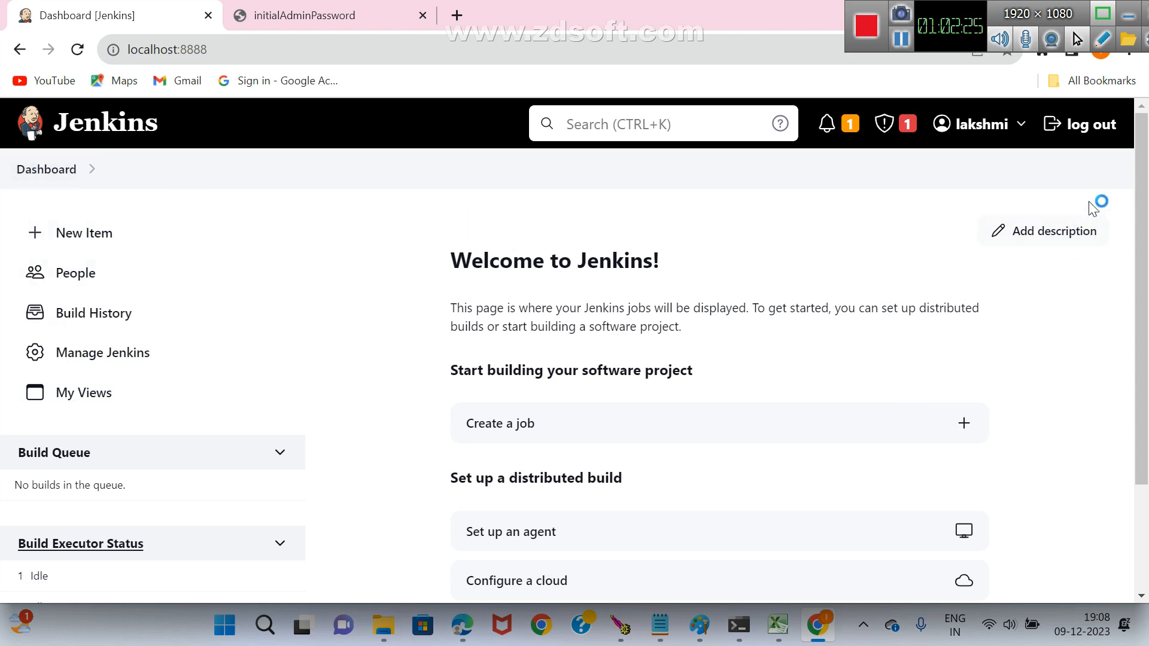
Create a new Jenkins item named first-job1 as a Freestyle project.
drag(1142, 363, 1142, 333)
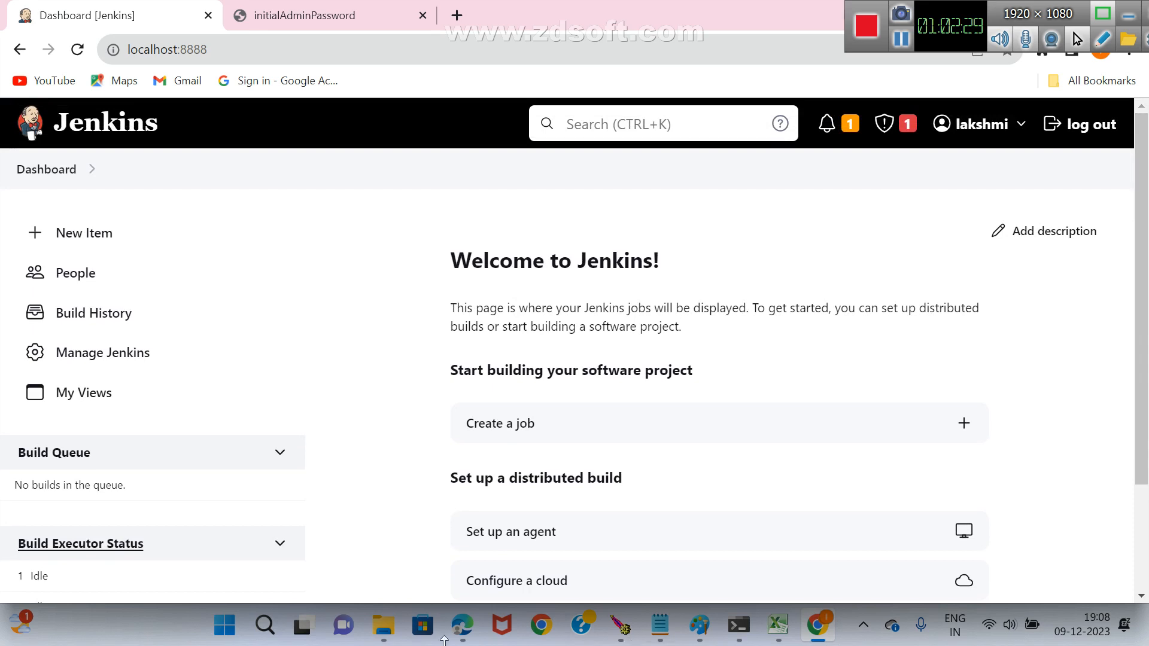
click(98, 245)
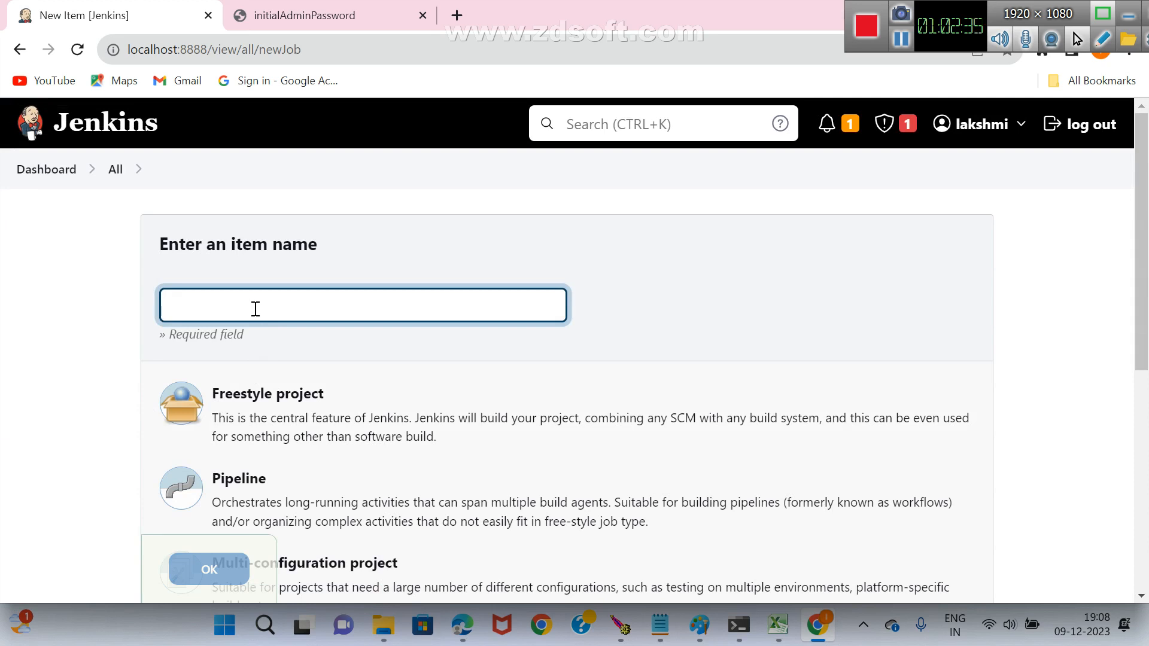
text(first-job1)
scroll(461, 336, down, 2)
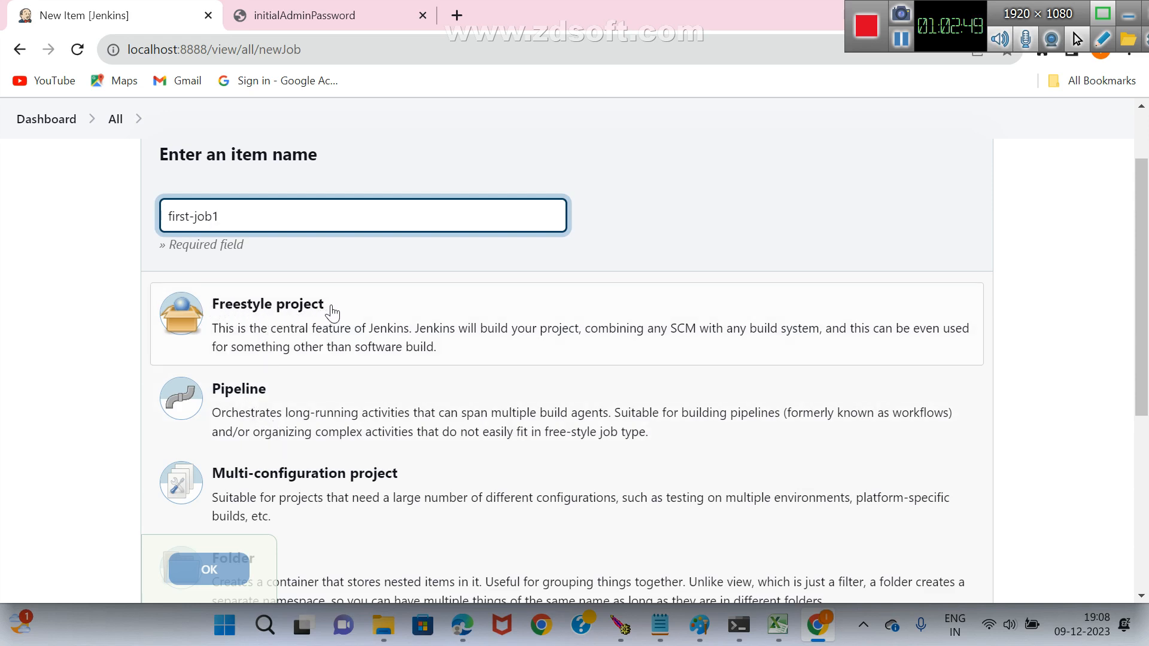
scroll(282, 393, down, 4)
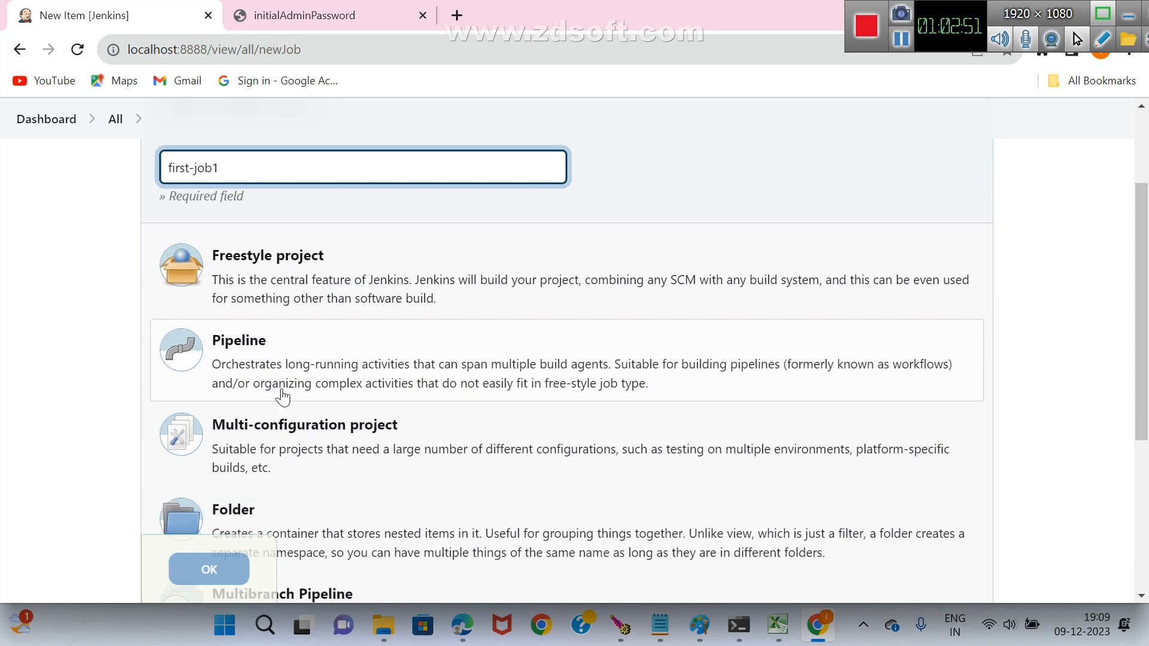
scroll(279, 386, up, 4)
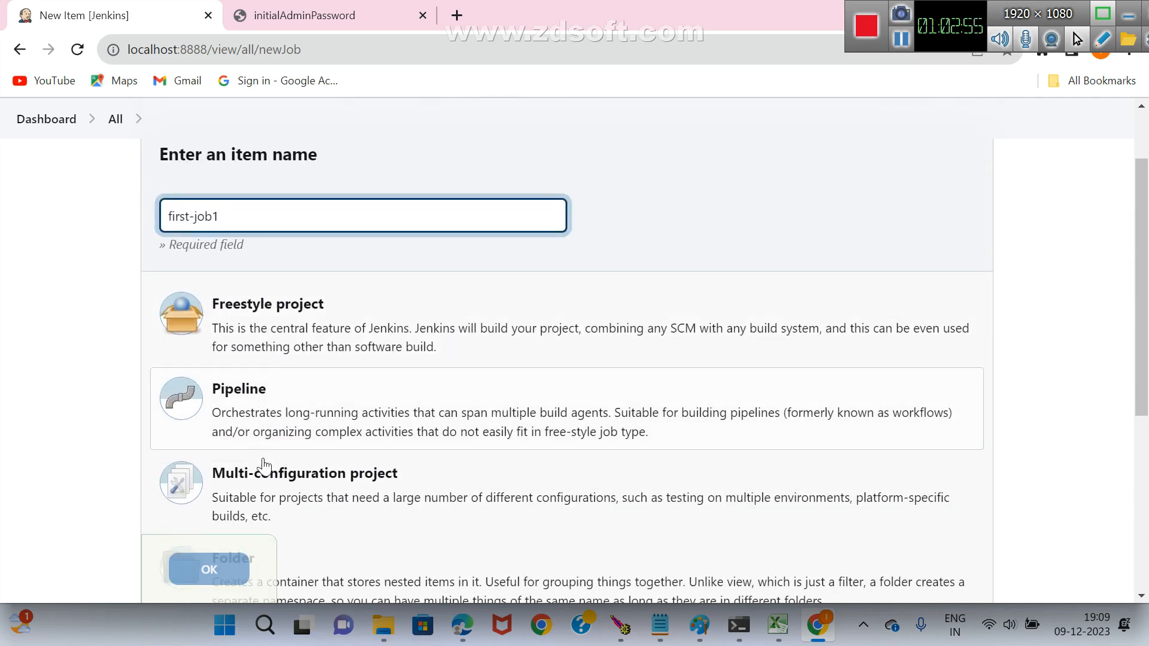
scroll(263, 465, down, 1)
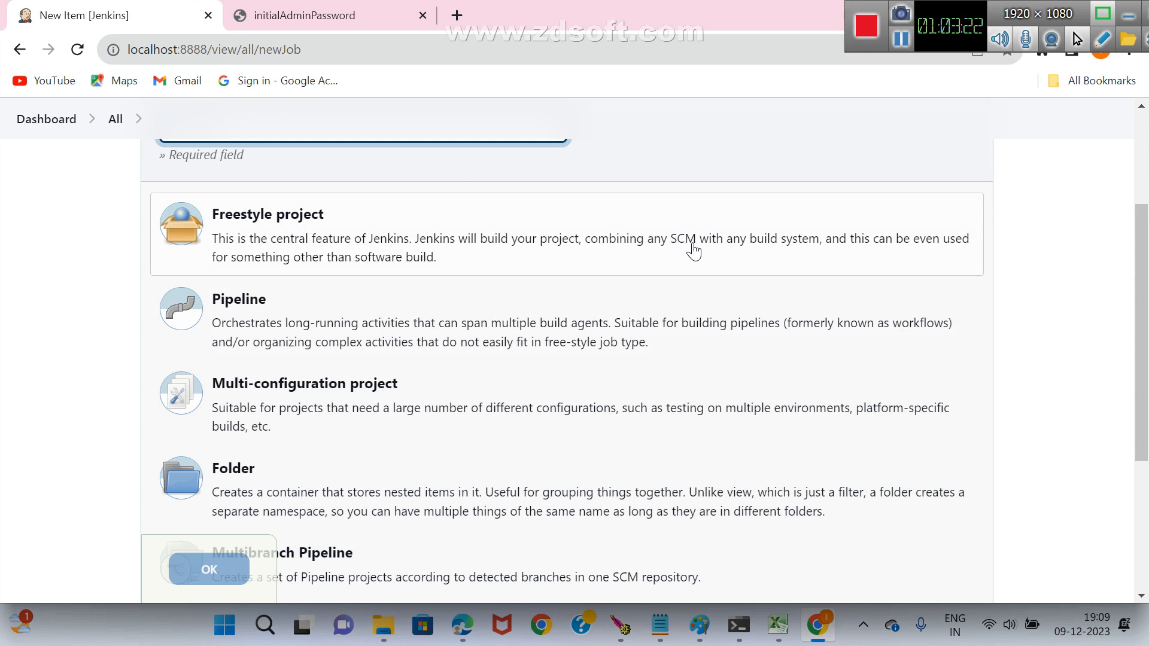
click(292, 222)
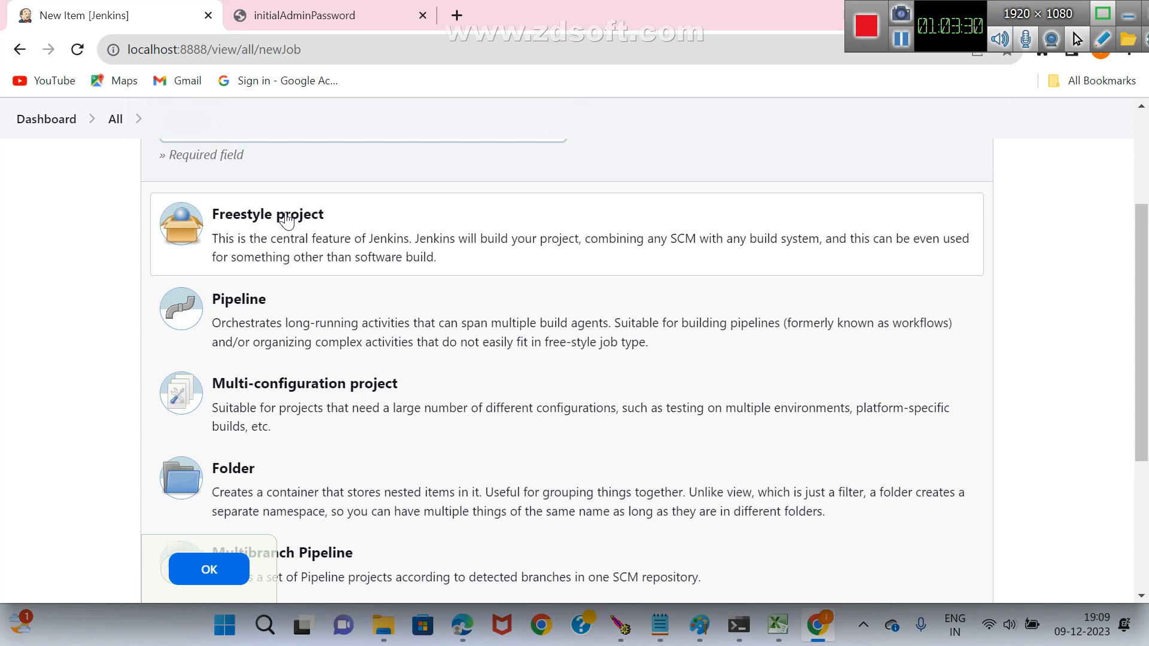
click(217, 576)
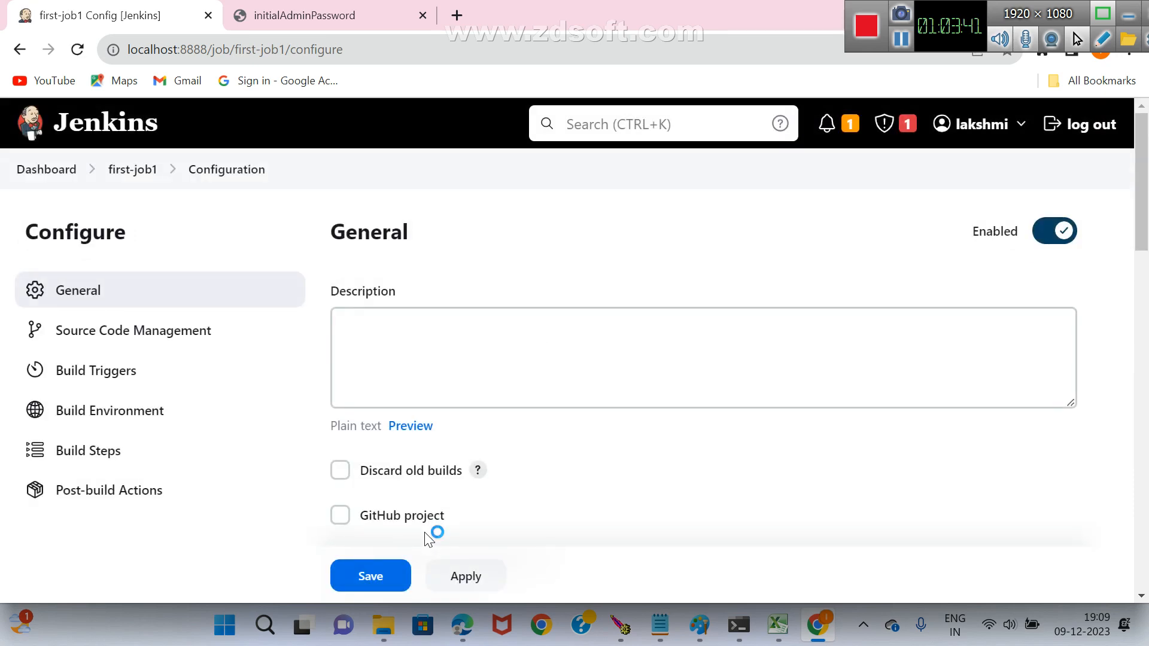
Set the description of first-job1 to "My First job" and choose Git as its source code management.
click(413, 322)
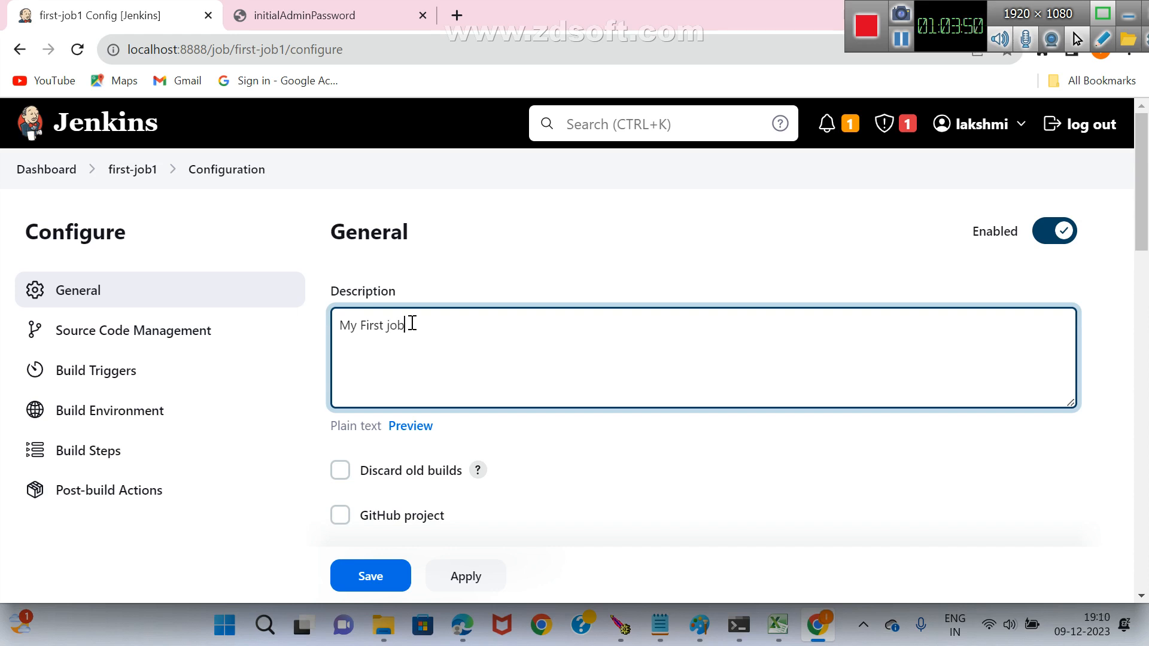
scroll(449, 230, down, 9)
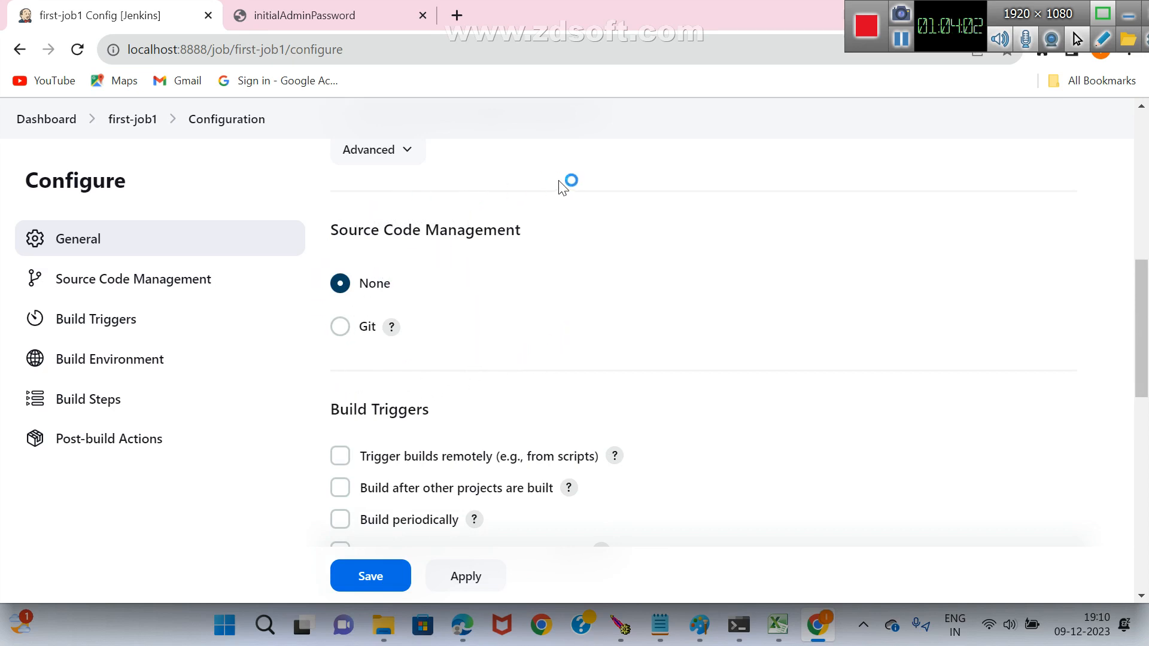
click(340, 327)
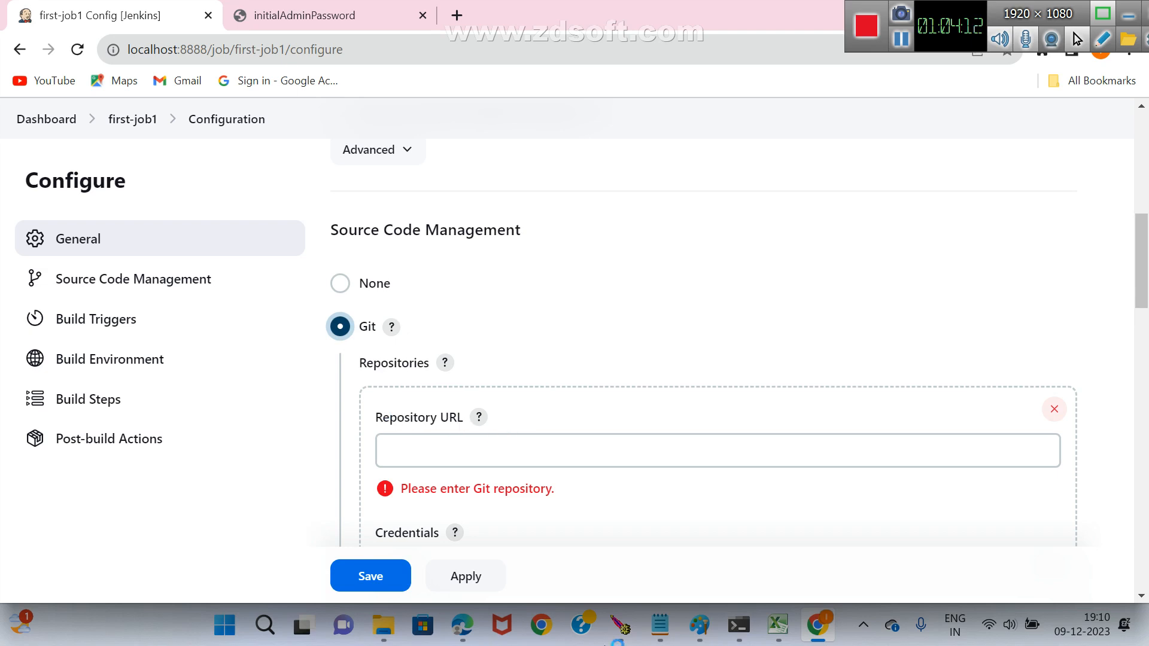
Open github.com in a new browser tab.
click(457, 15)
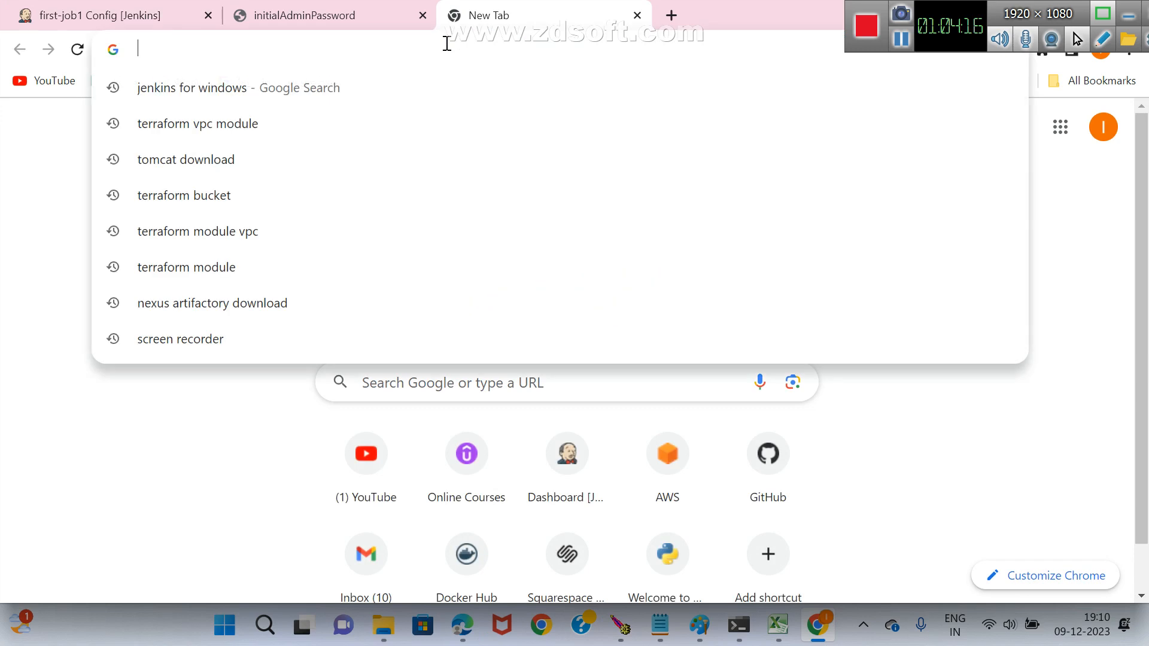
text(github.com)
key(Return)
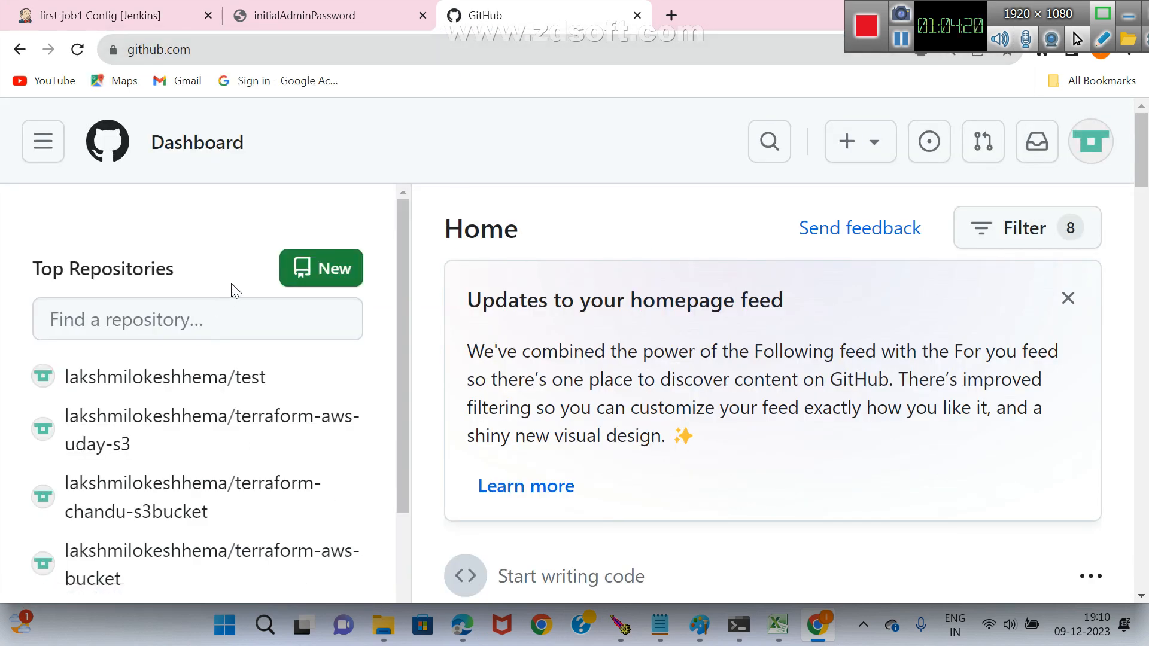
Open the javaproject repository, check its contents and return to the list of top repositories.
scroll(245, 284, down, 4)
scroll(241, 288, down, 1)
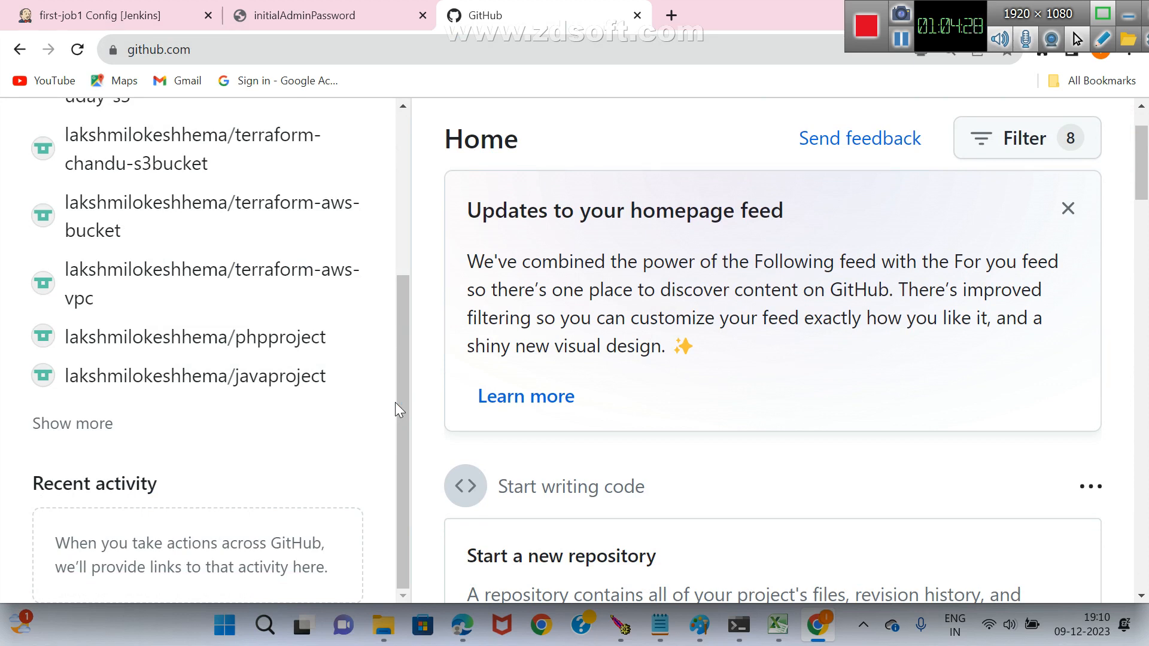
mouse_move(405, 412)
mouse_down()
mouse_move(426, 287)
mouse_move(408, 395)
mouse_up()
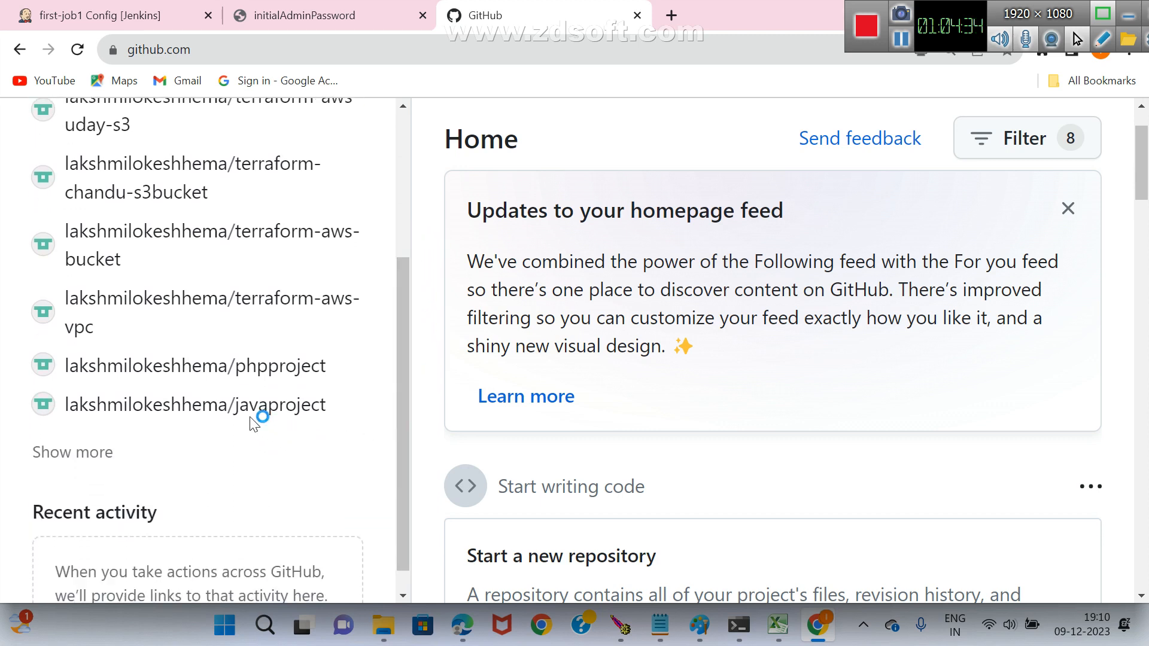
click(279, 413)
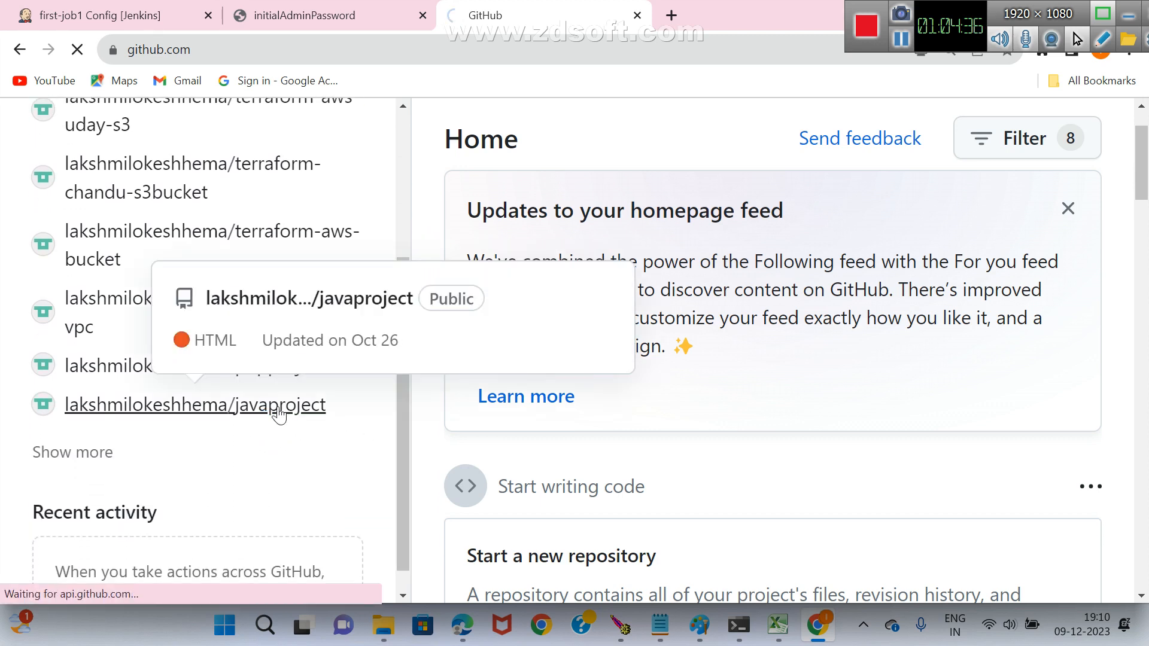
scroll(443, 405, down, 1)
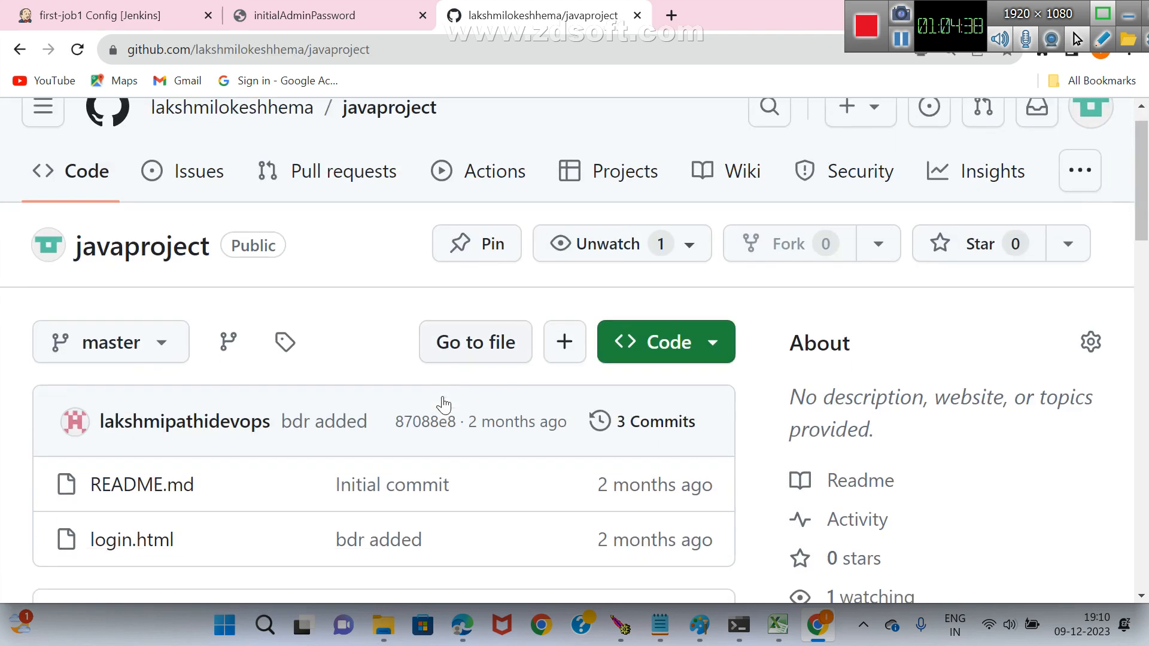
scroll(444, 405, down, 2)
scroll(128, 418, up, 3)
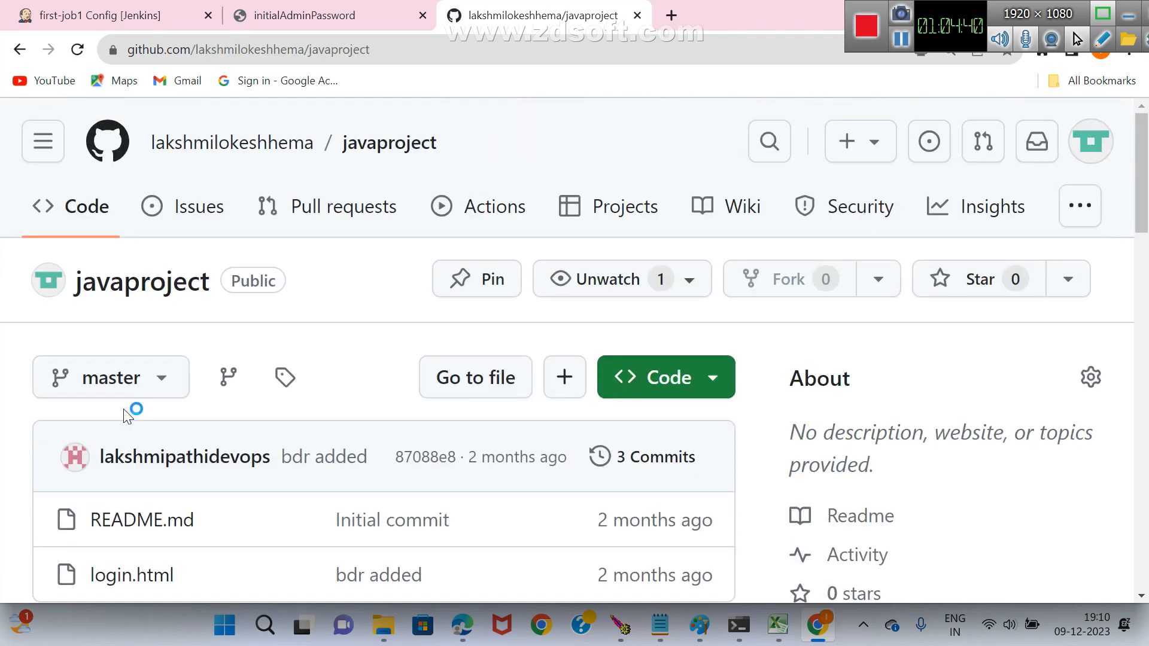
click(20, 49)
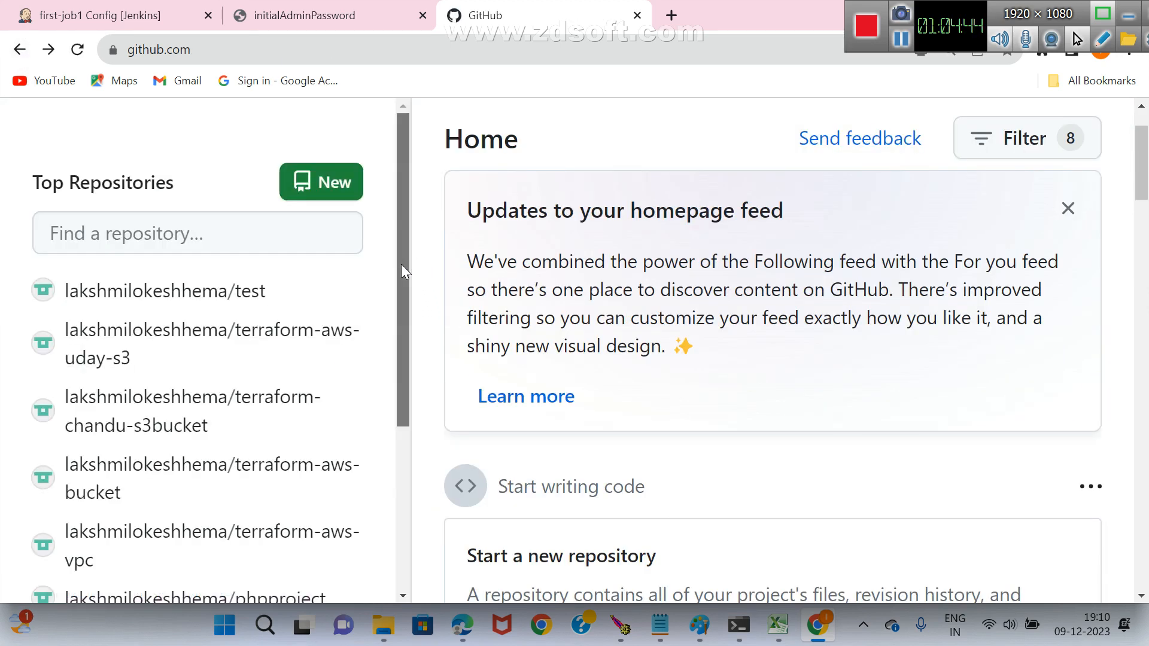
Expand the list of top repositories and open the lokiwebproject repository.
drag(401, 264, 404, 439)
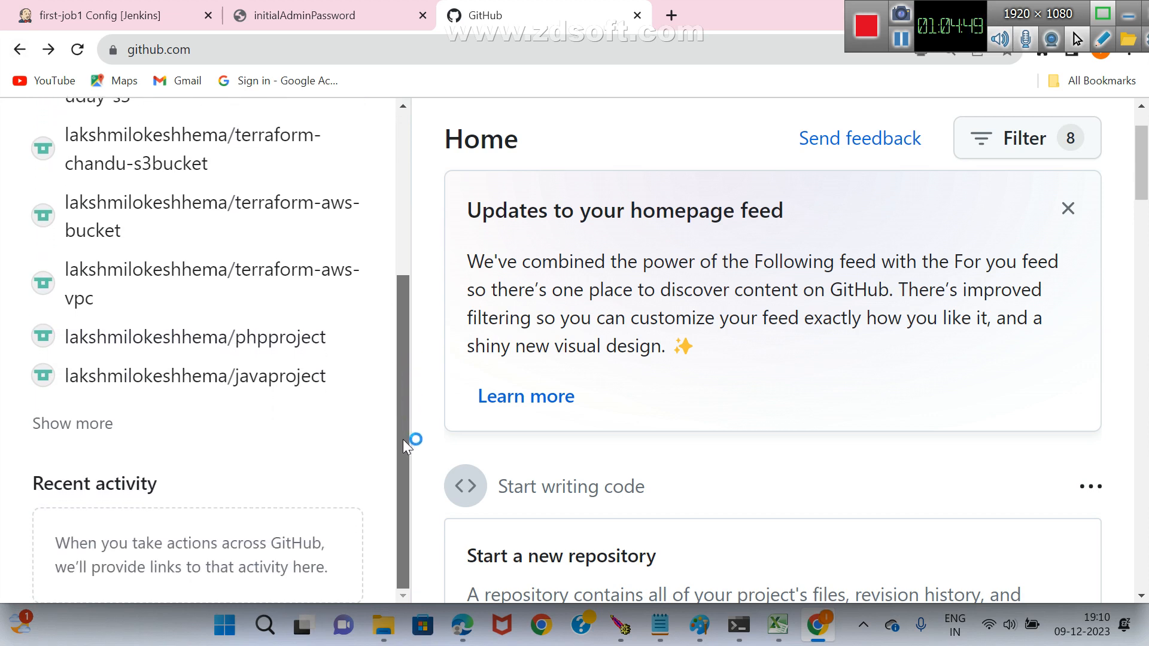
click(73, 432)
drag(397, 333, 404, 454)
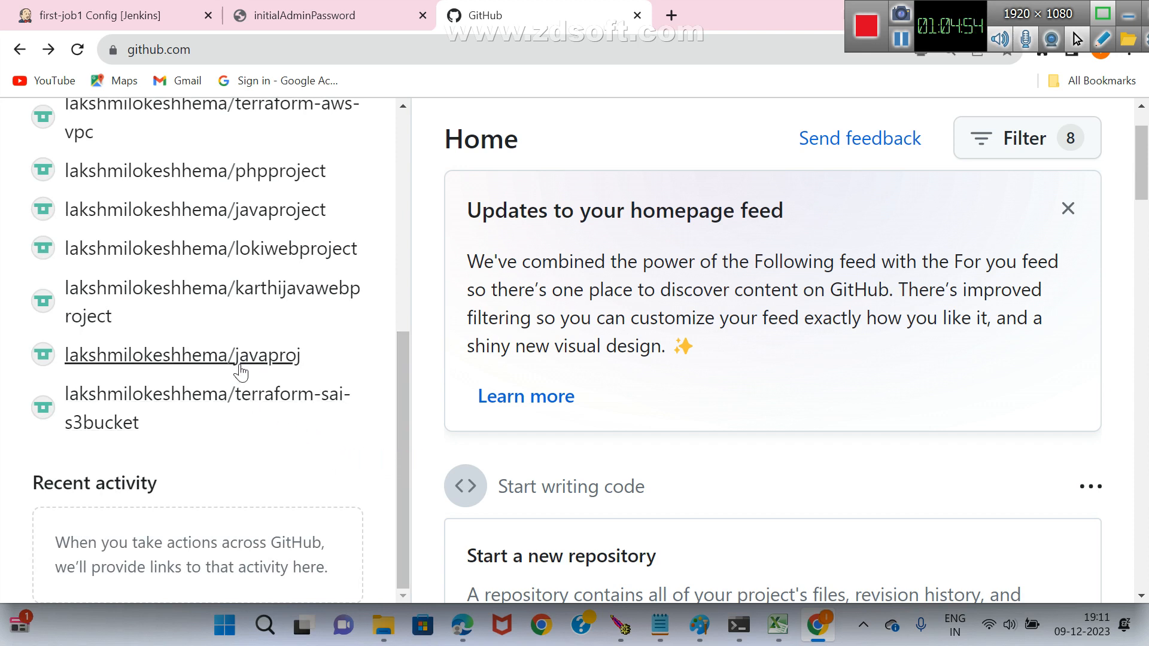
click(282, 261)
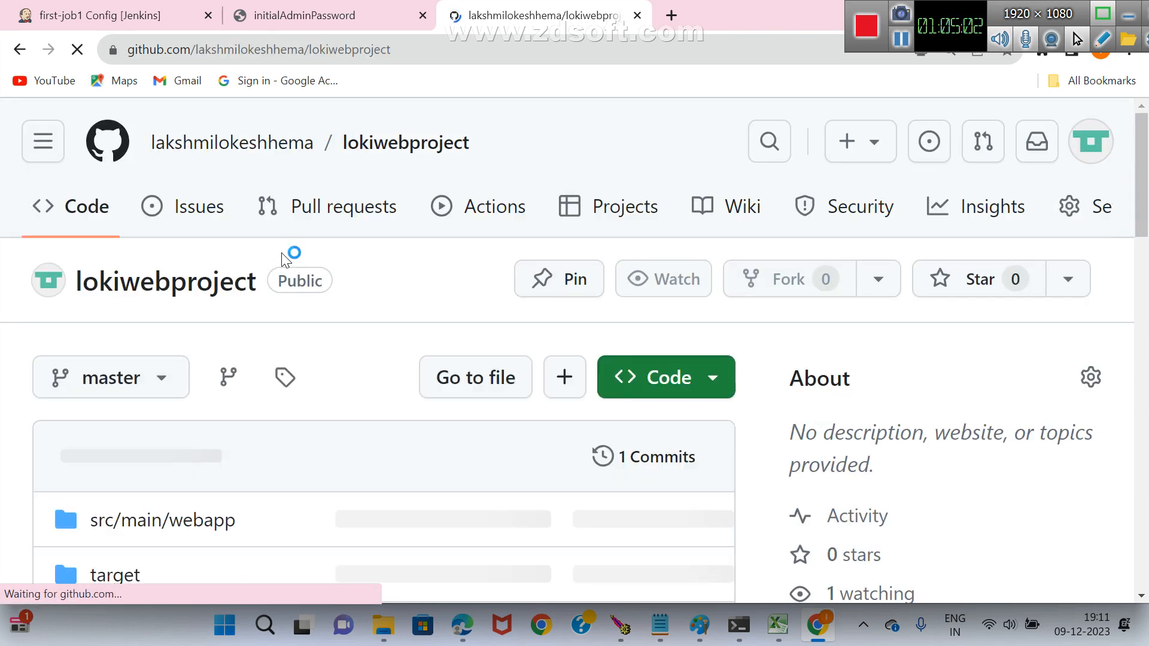
Copy the HTTPS clone URL of the lokiwebproject repository.
scroll(358, 558, down, 2)
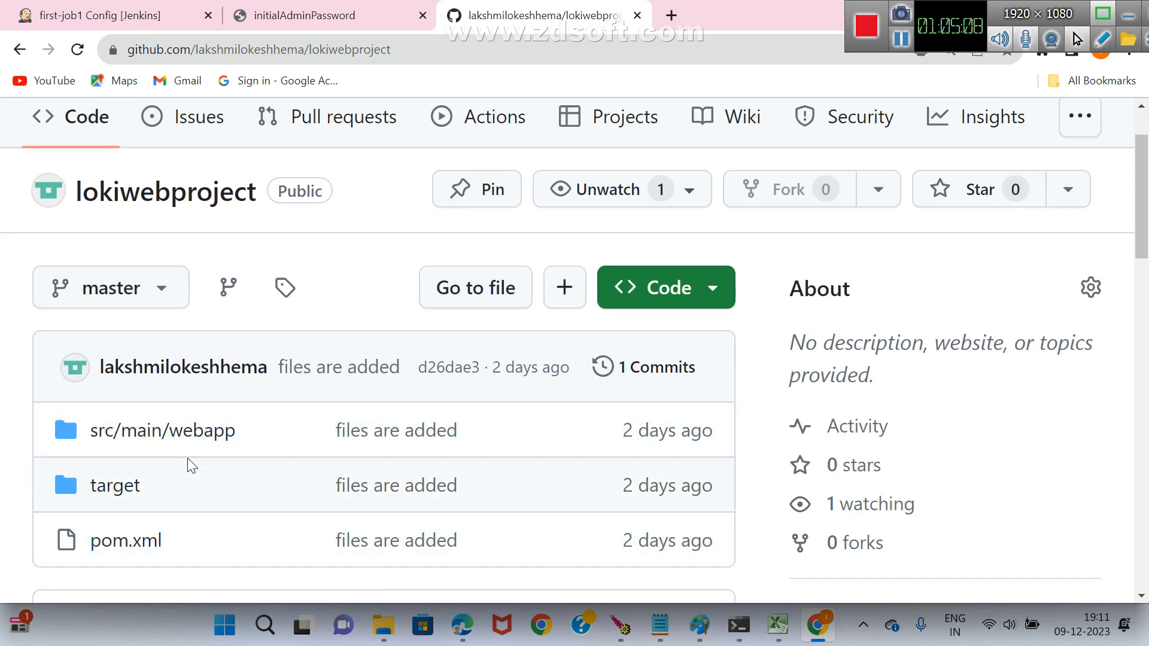
click(230, 432)
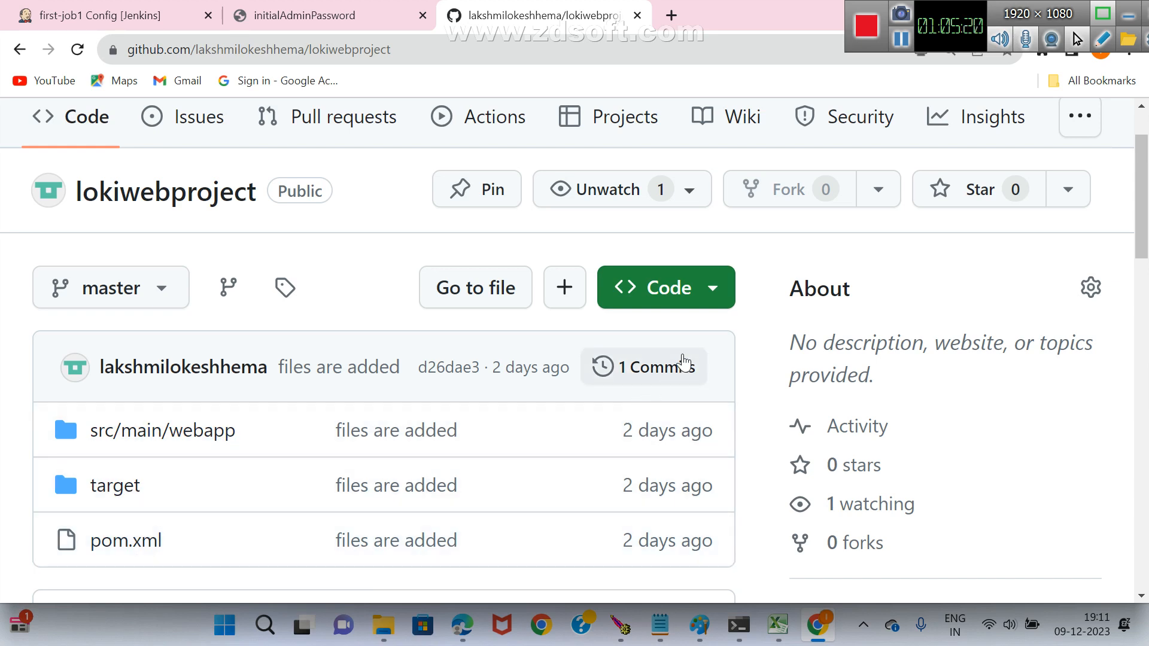
click(713, 293)
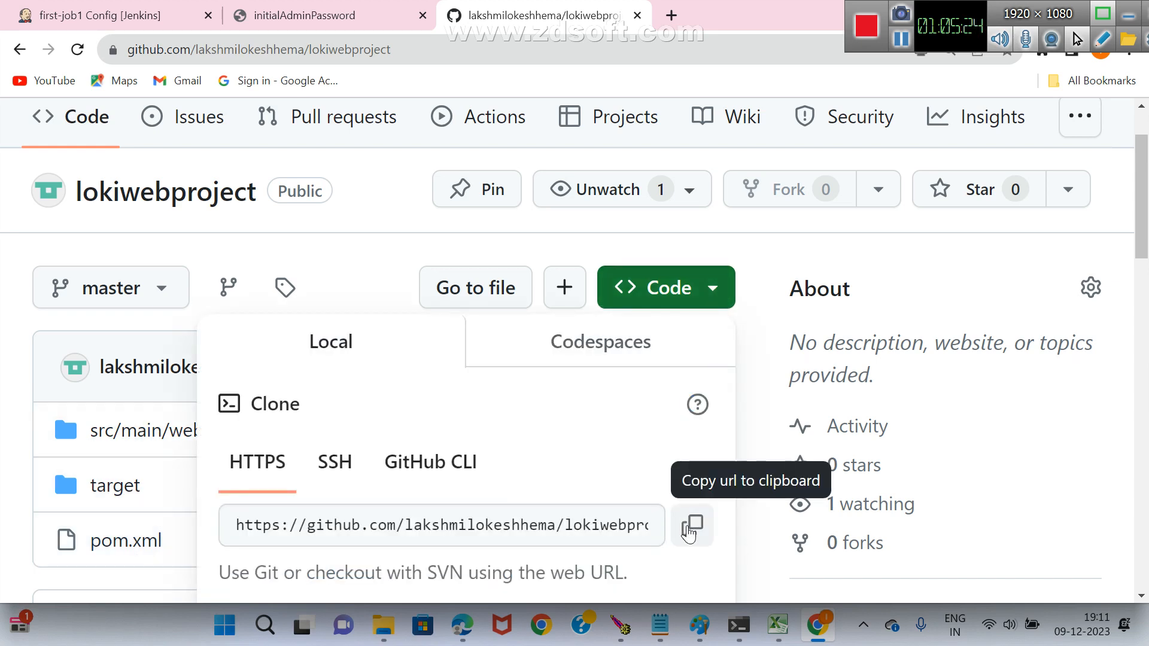
click(690, 533)
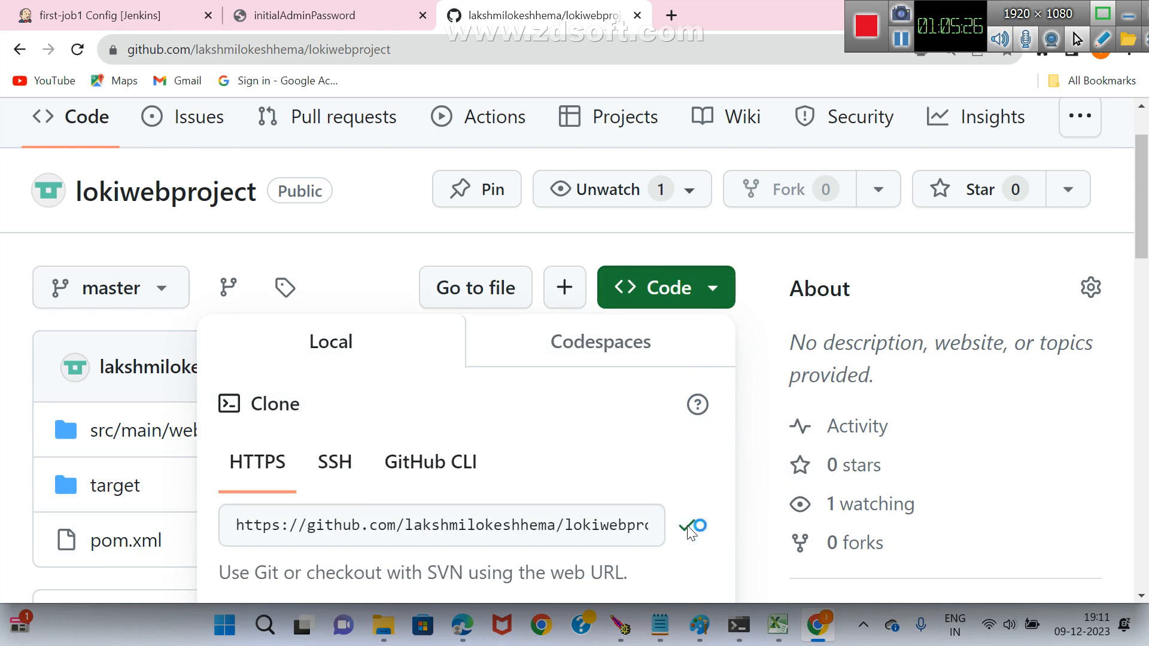
key(alt+Tab)
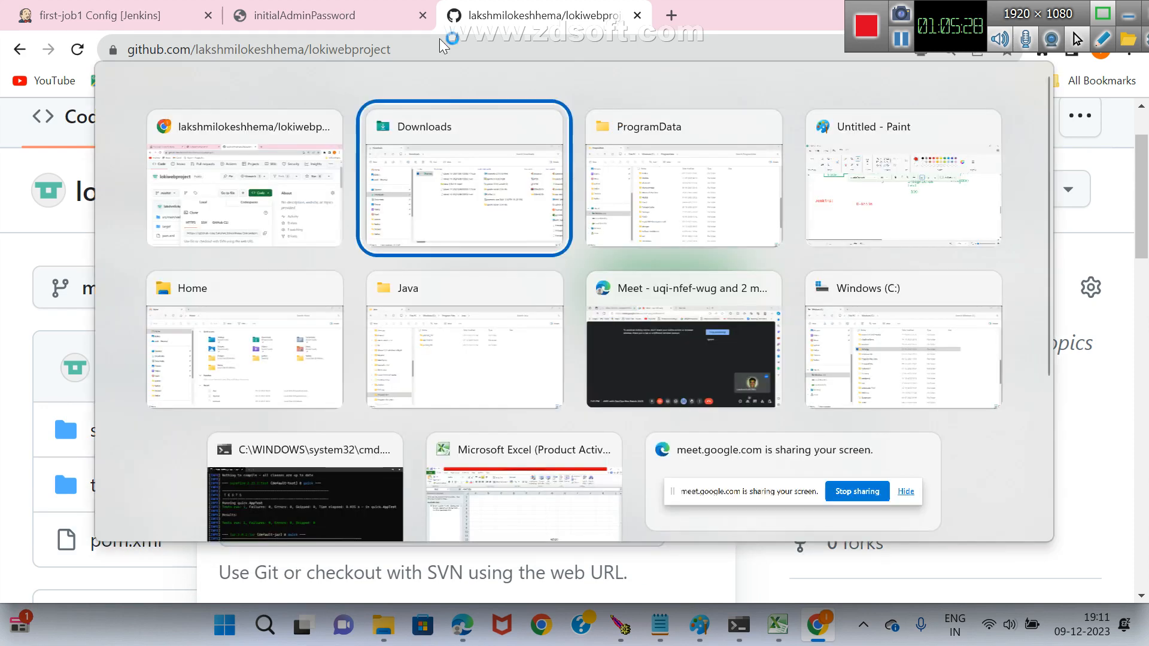
key(Escape)
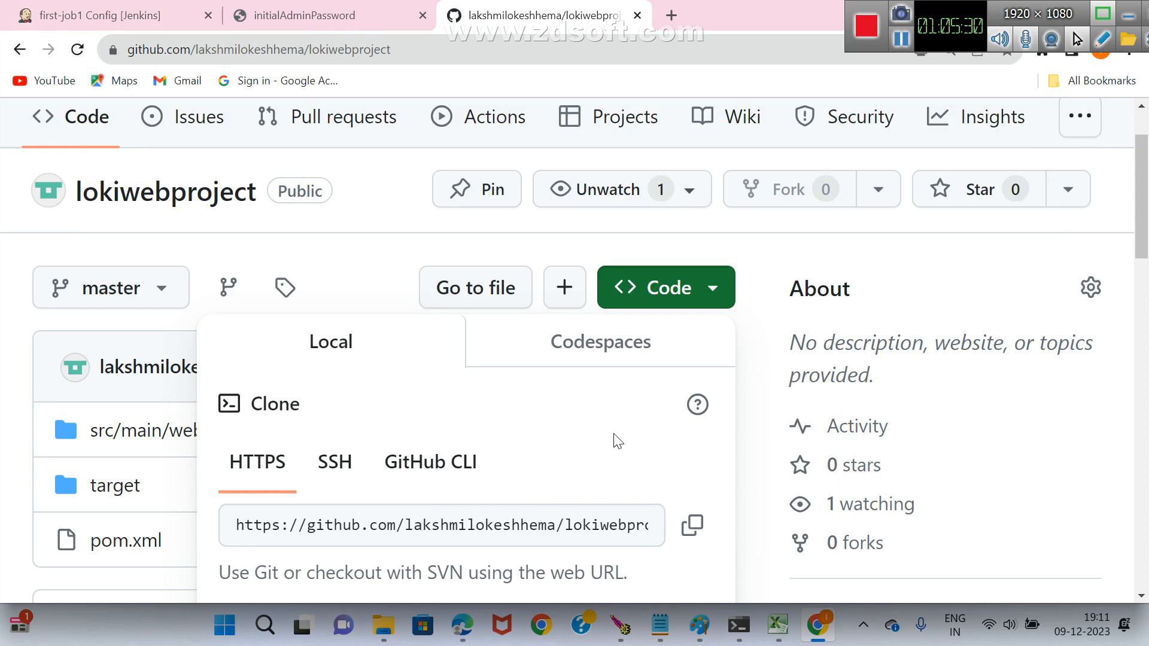
Return to the first-job1 configuration and paste the copied lokiwebproject address as the Git repository URL.
click(153, 18)
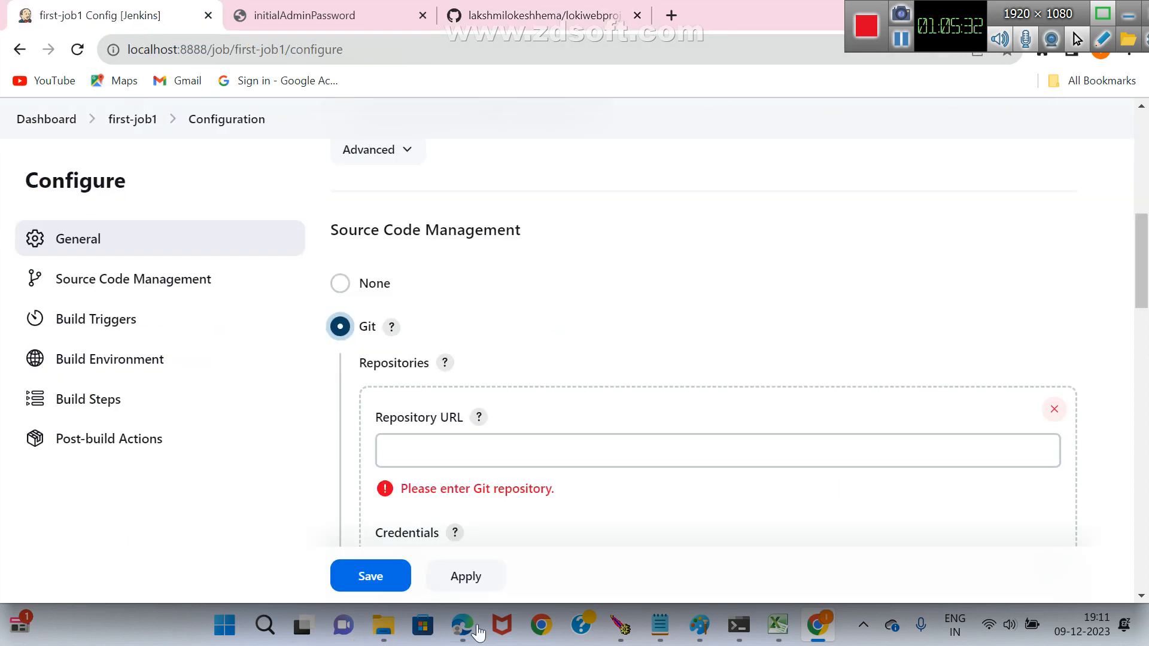
click(498, 454)
key(ctrl+v)
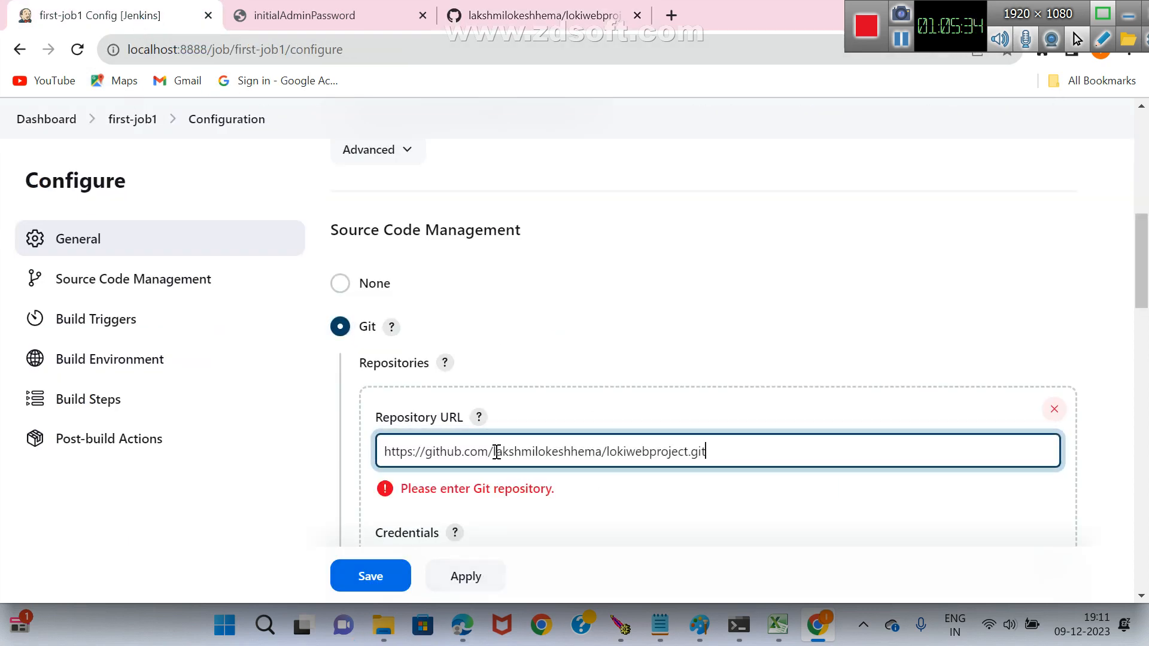
click(800, 510)
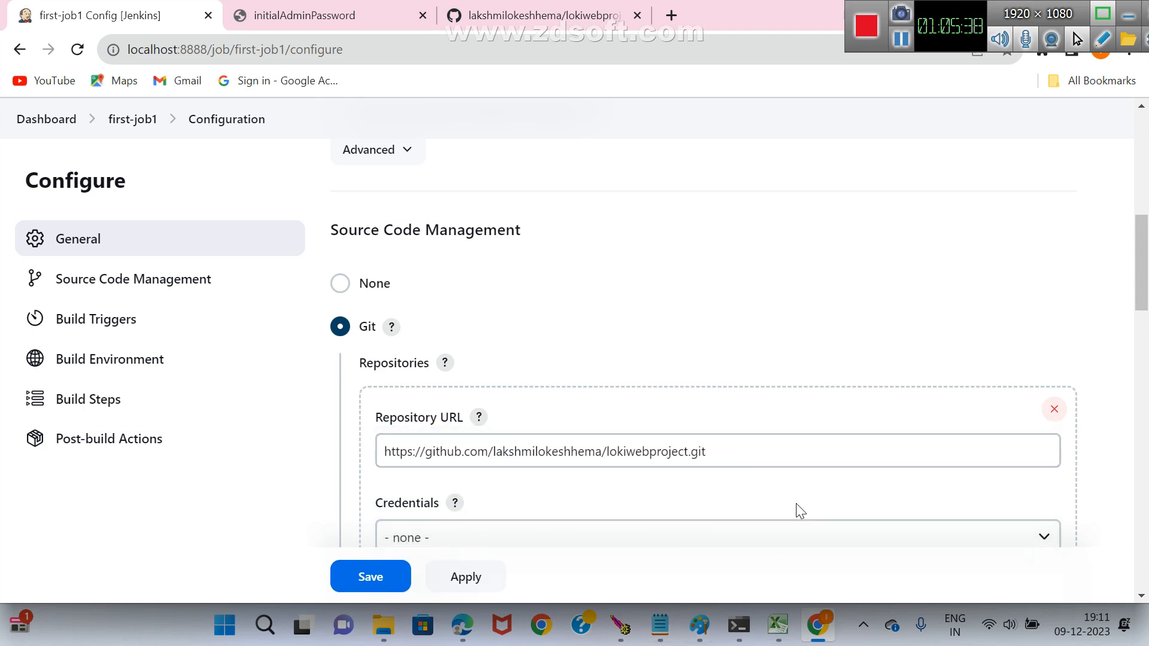
Check the repository's credentials and branch settings, keeping no credentials and the */master branch, and save the first-job1 configuration.
scroll(671, 379, down, 3)
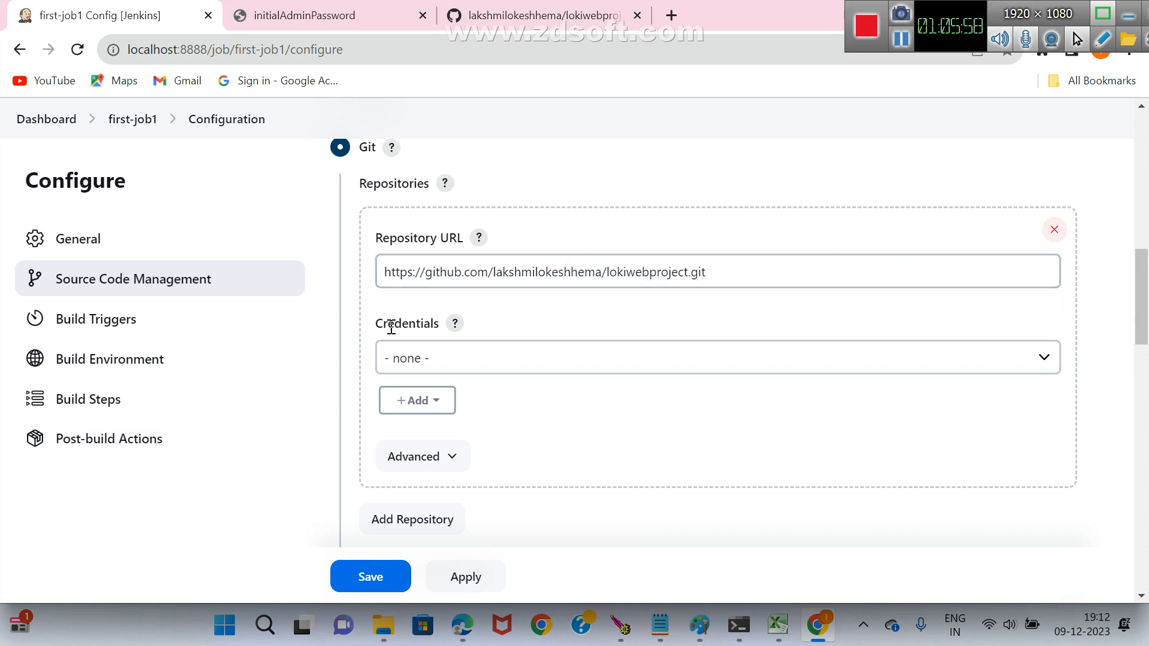
scroll(592, 378, down, 2)
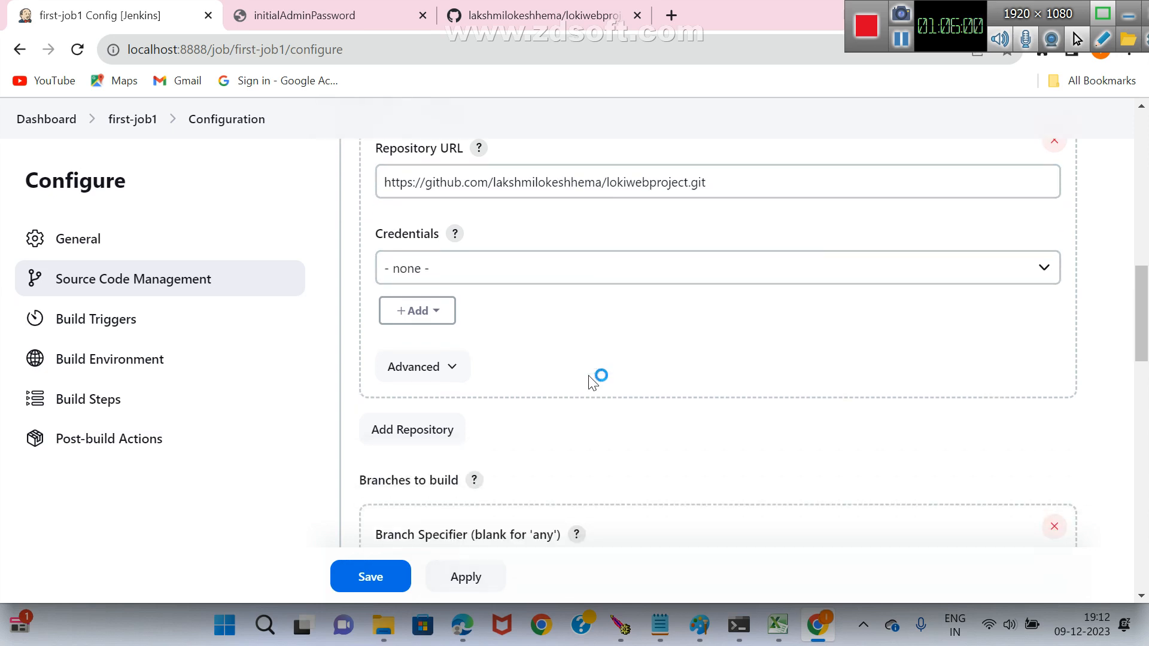
scroll(570, 444, up, 3)
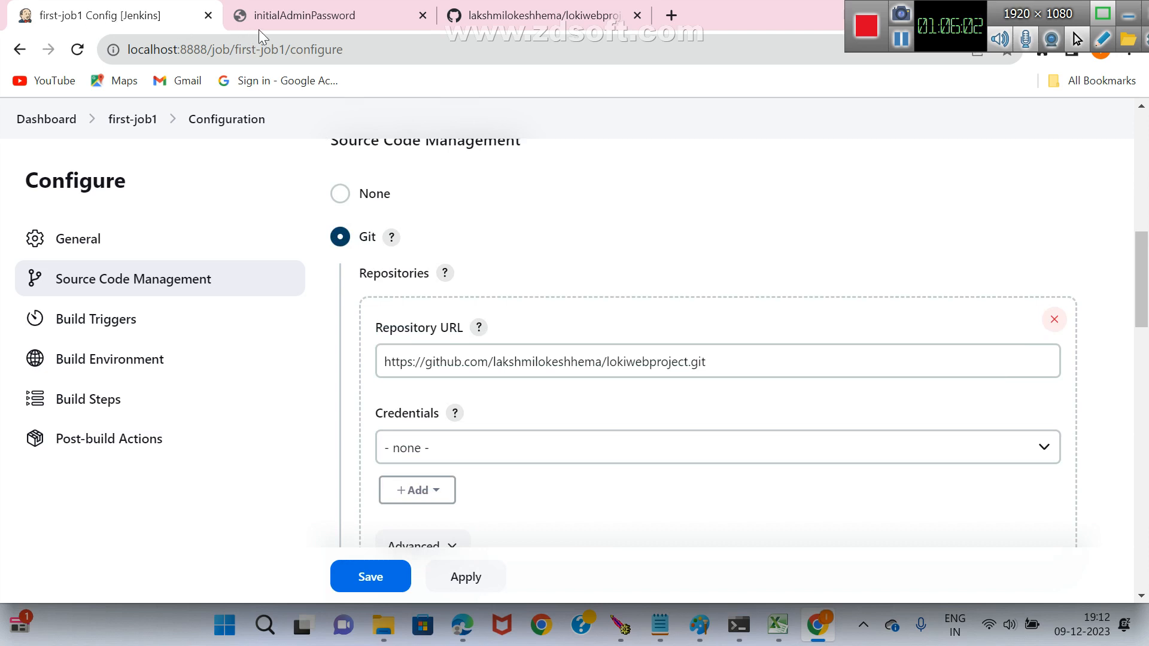
click(518, 27)
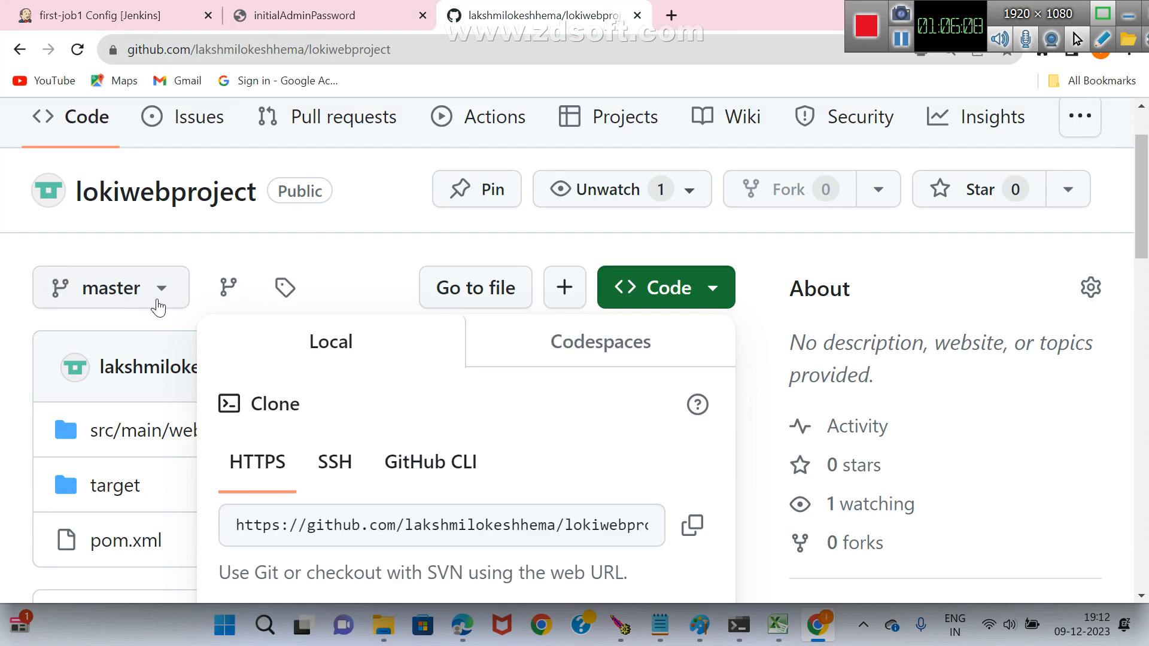
click(126, 28)
scroll(582, 547, down, 5)
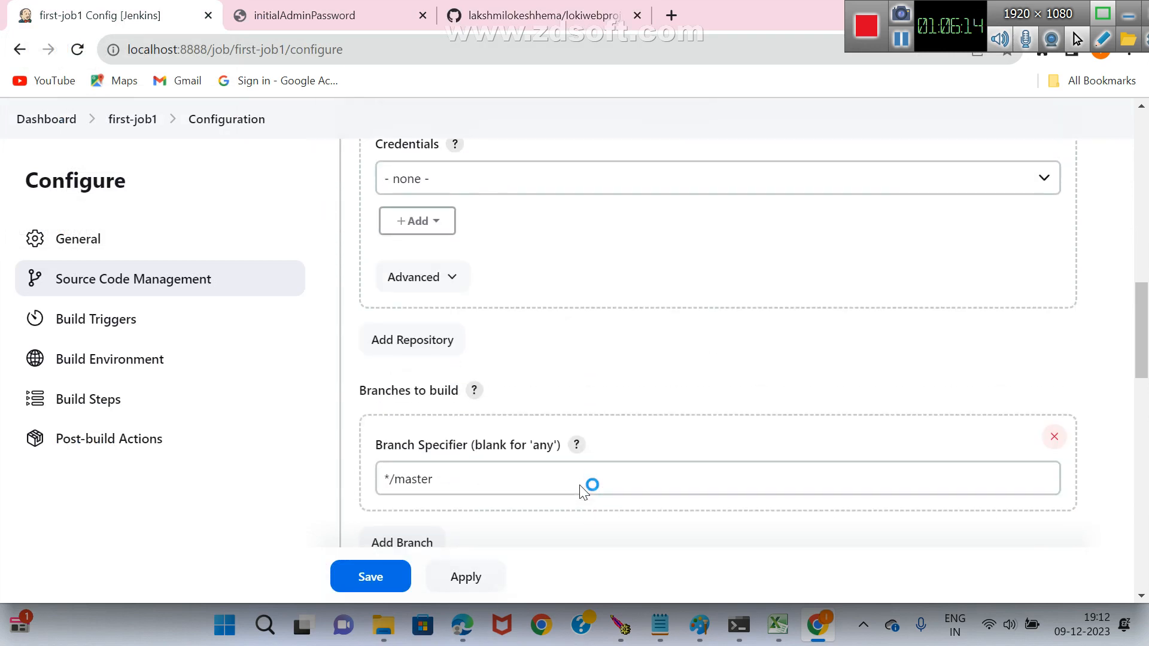
scroll(515, 455, down, 1)
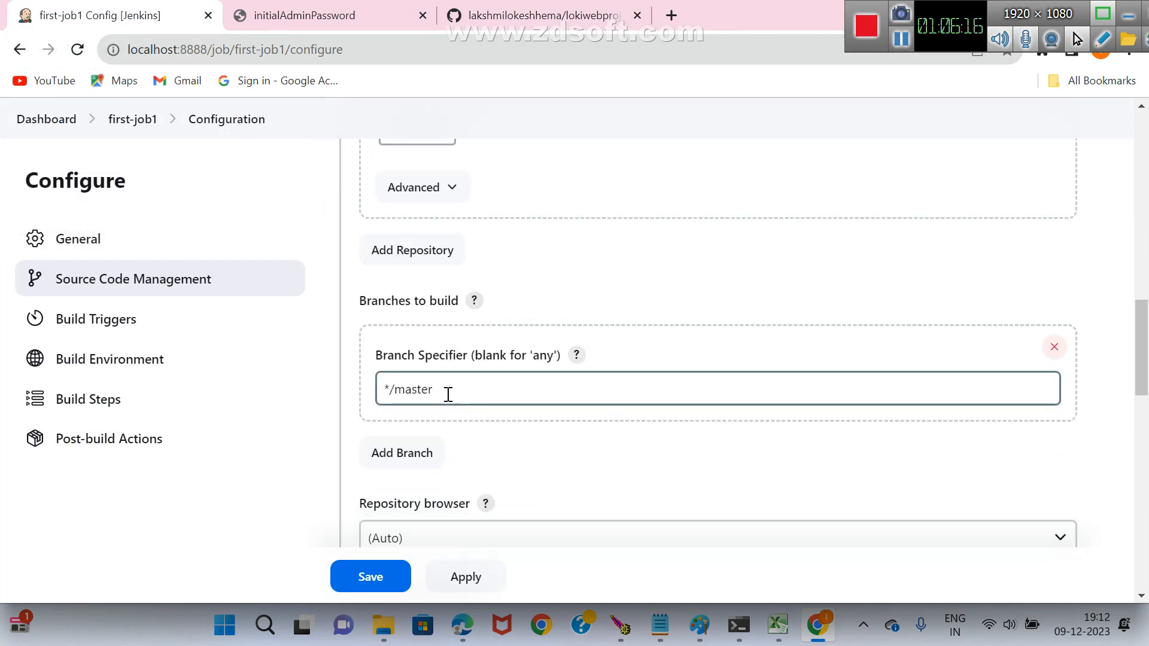
scroll(554, 418, down, 5)
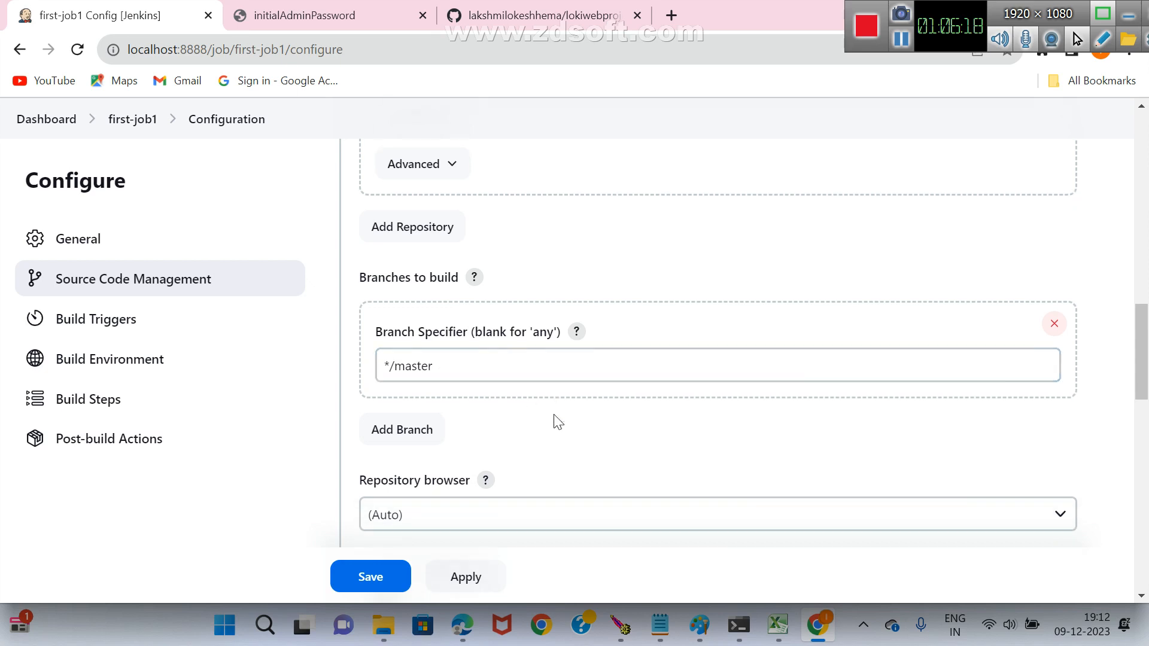
scroll(556, 422, down, 10)
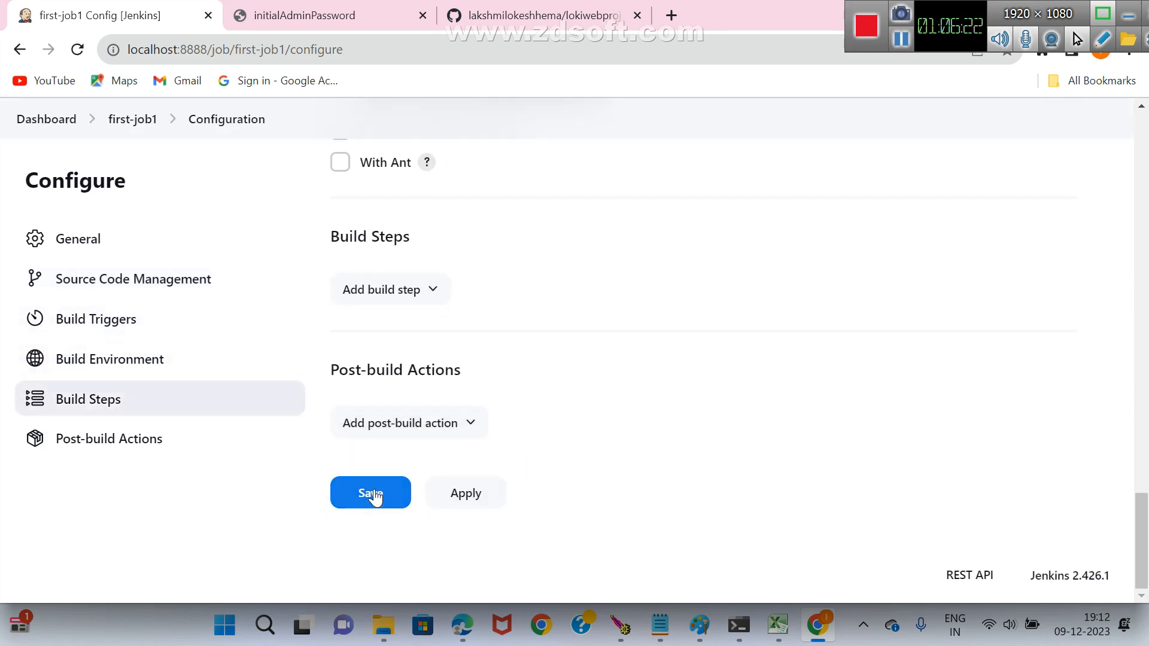
click(373, 497)
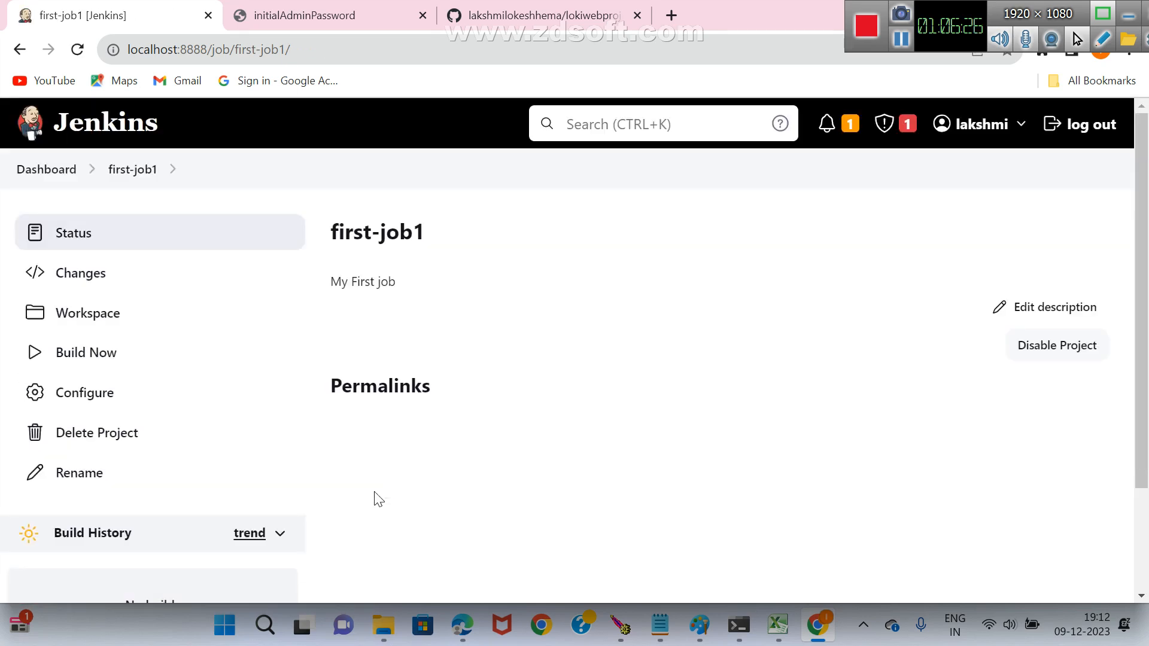
Start a build of first-job1.
scroll(533, 368, down, 3)
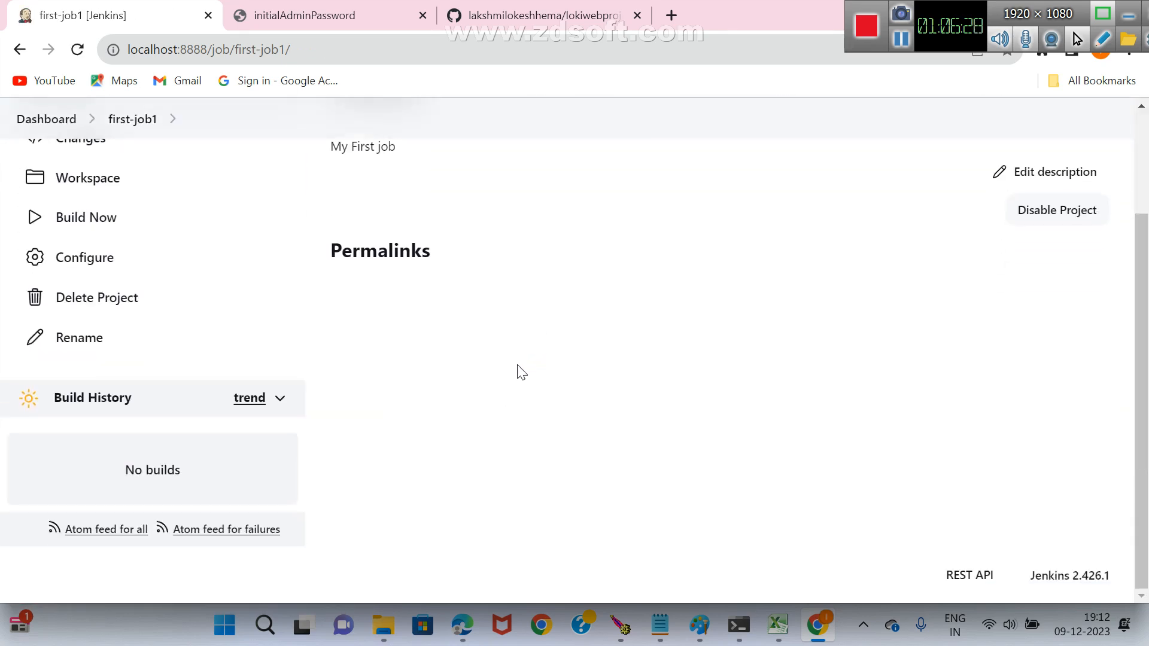
scroll(513, 388, up, 2)
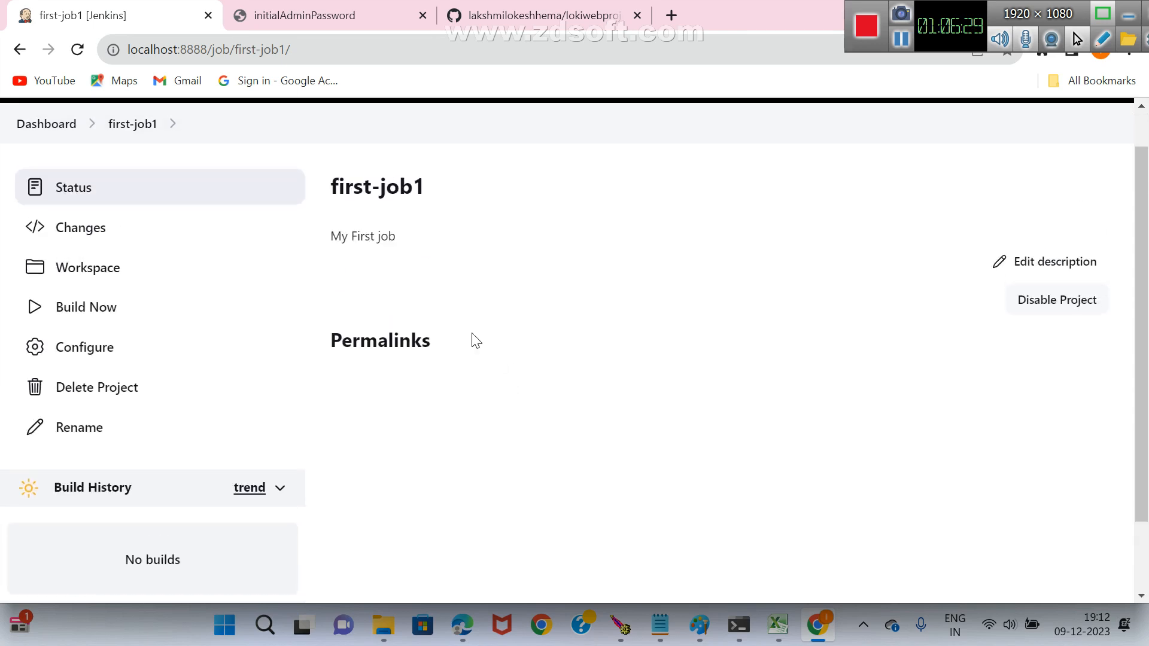
click(84, 315)
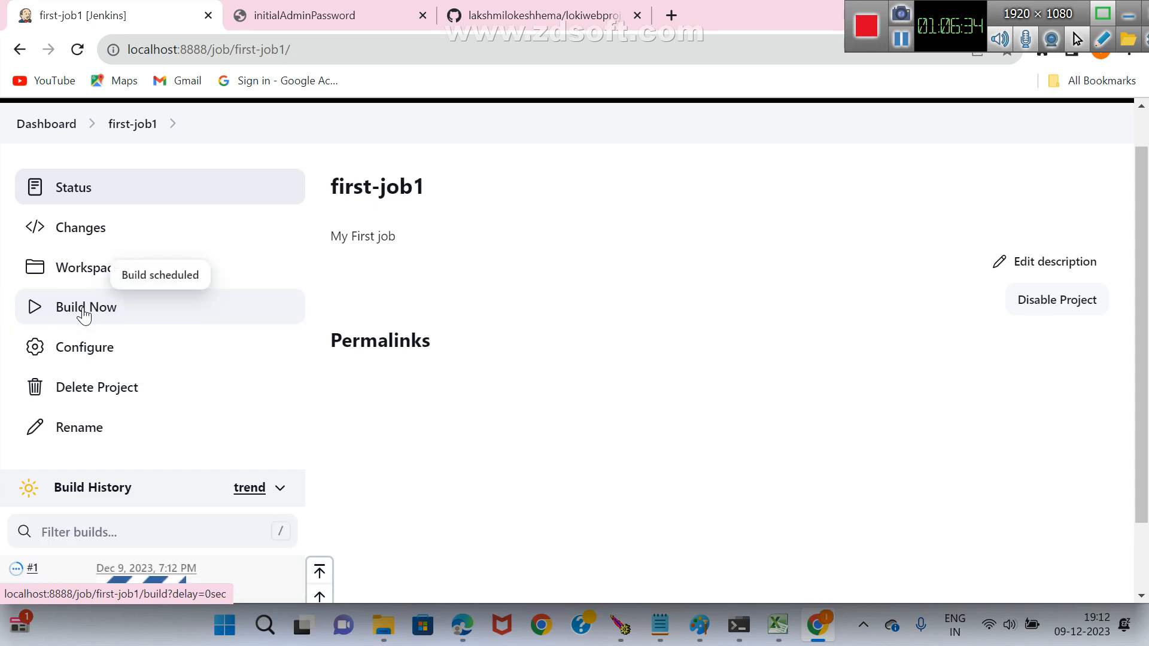
Open build #1 from the build history and examine its console output down to the final result.
scroll(353, 329, down, 2)
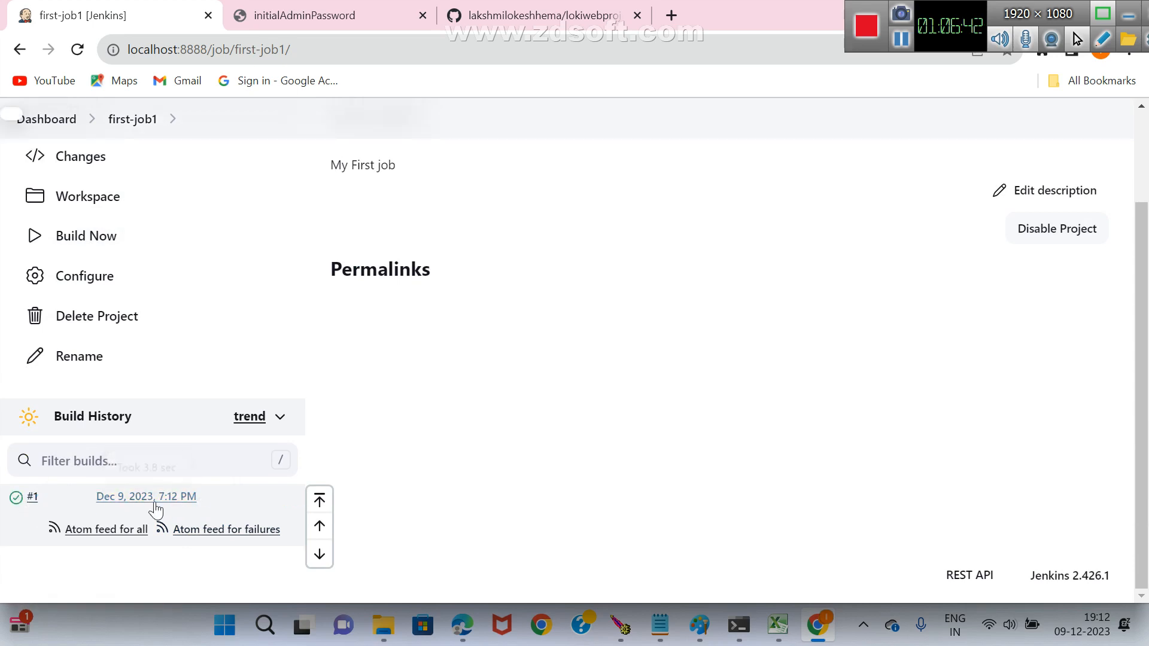
click(155, 501)
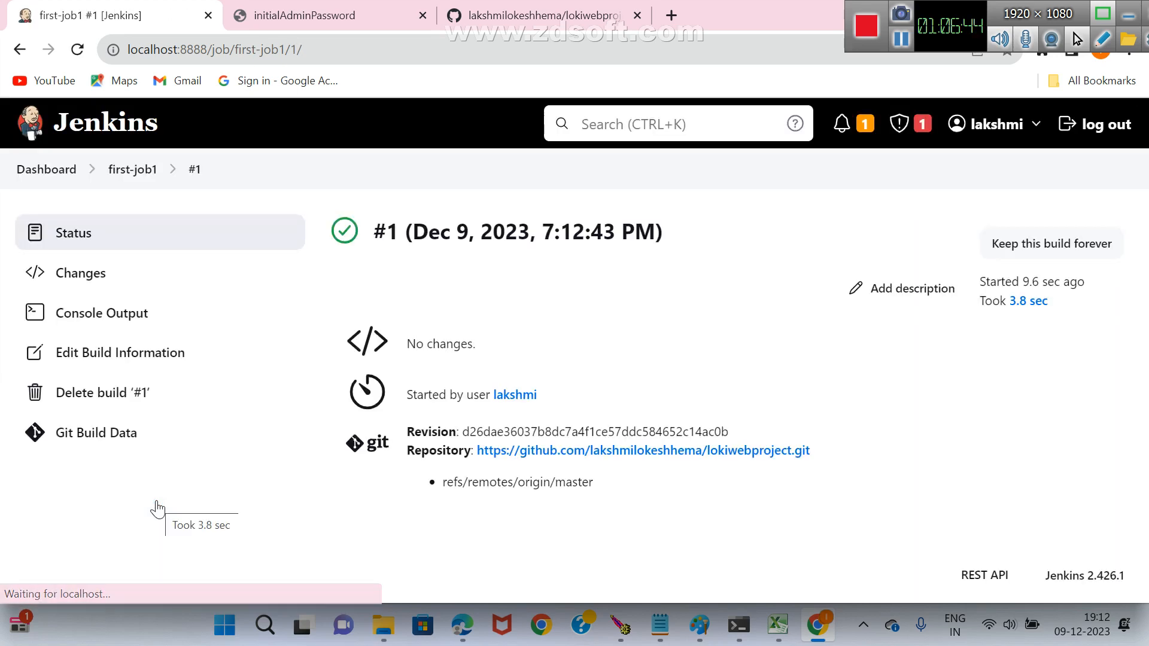
click(122, 315)
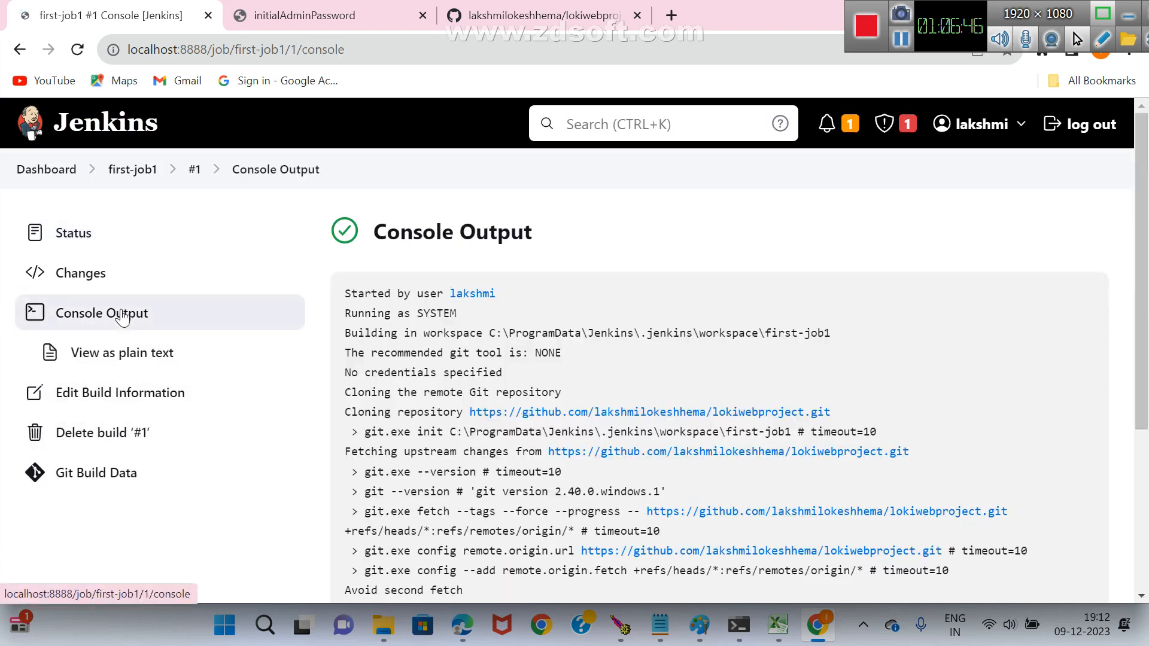
scroll(589, 392, down, 1)
scroll(587, 387, down, 3)
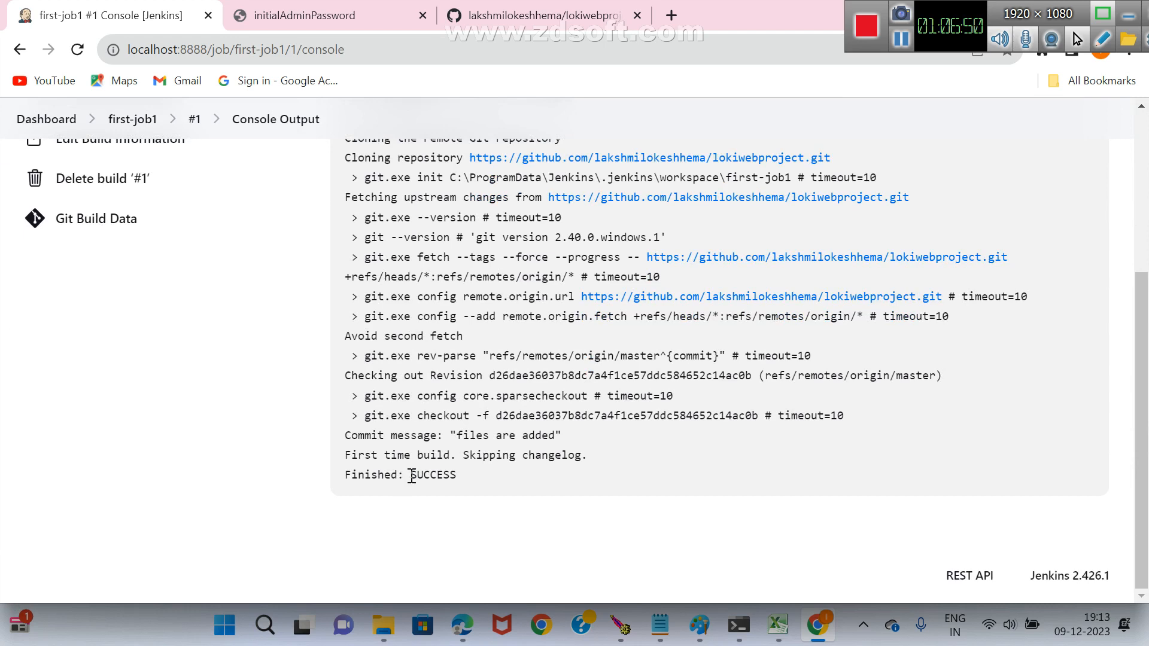
drag(411, 477, 453, 481)
click(567, 494)
scroll(485, 365, up, 3)
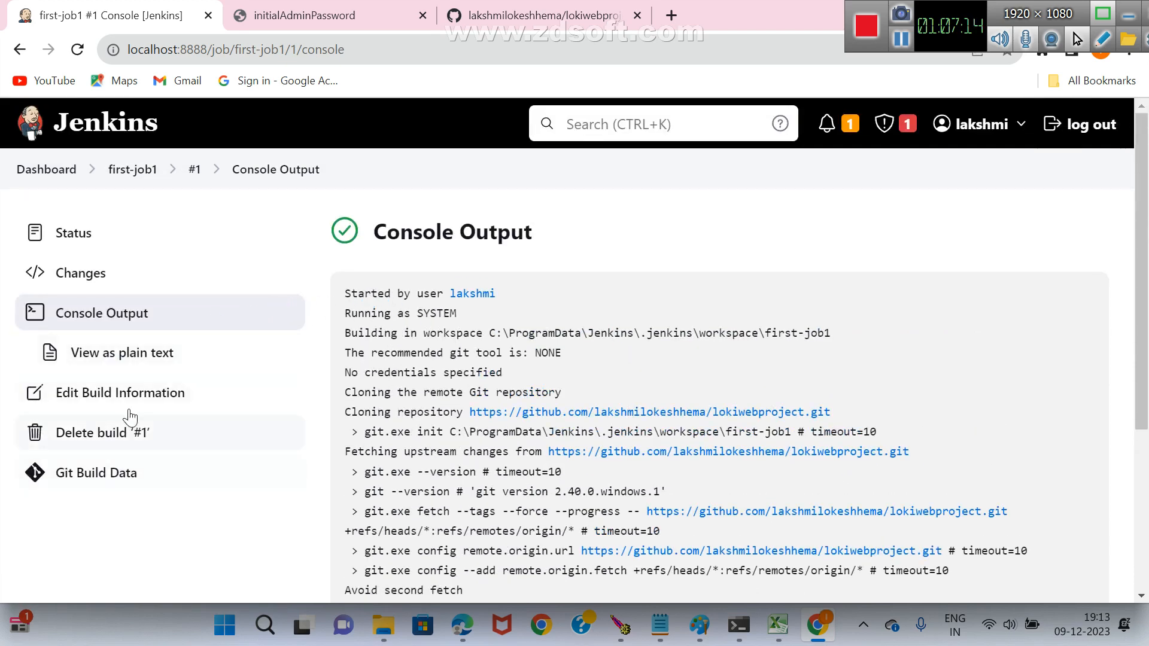
Open the first-job1 configuration and add an Invoke top-level Maven targets build step.
click(157, 170)
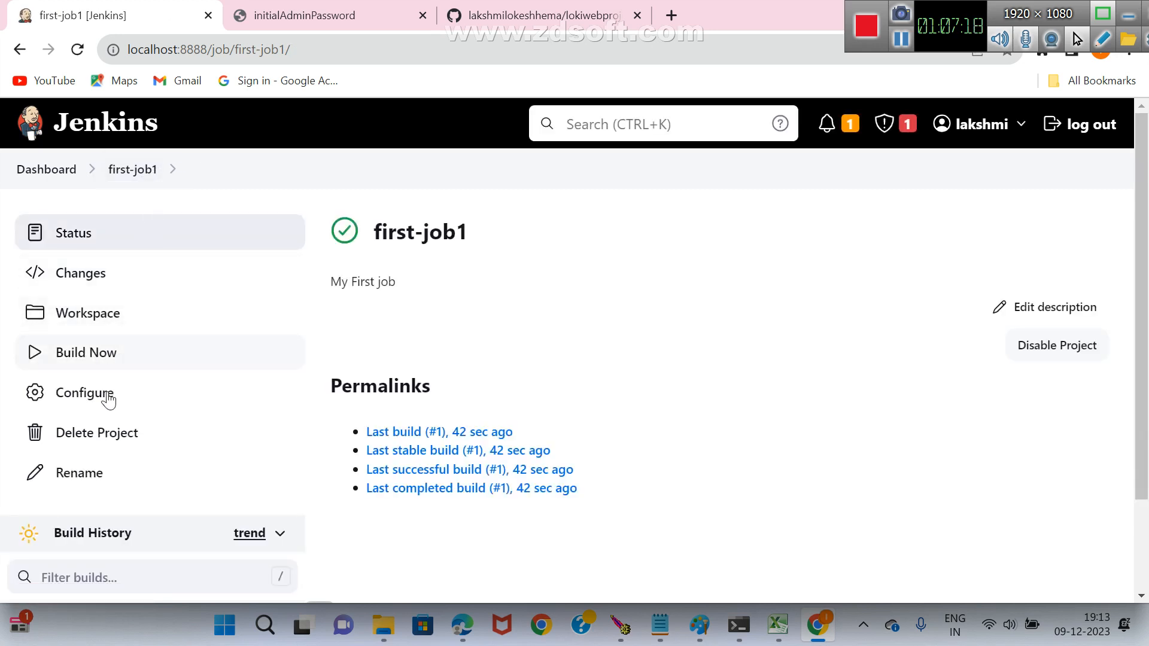
click(95, 405)
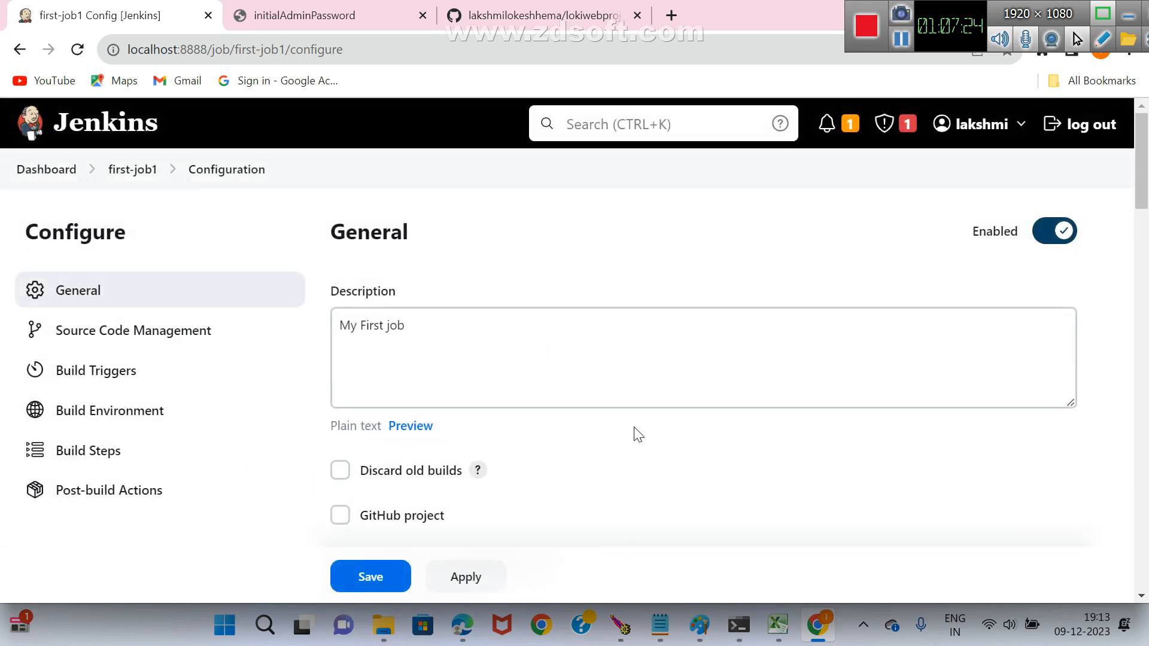
scroll(589, 295, down, 10)
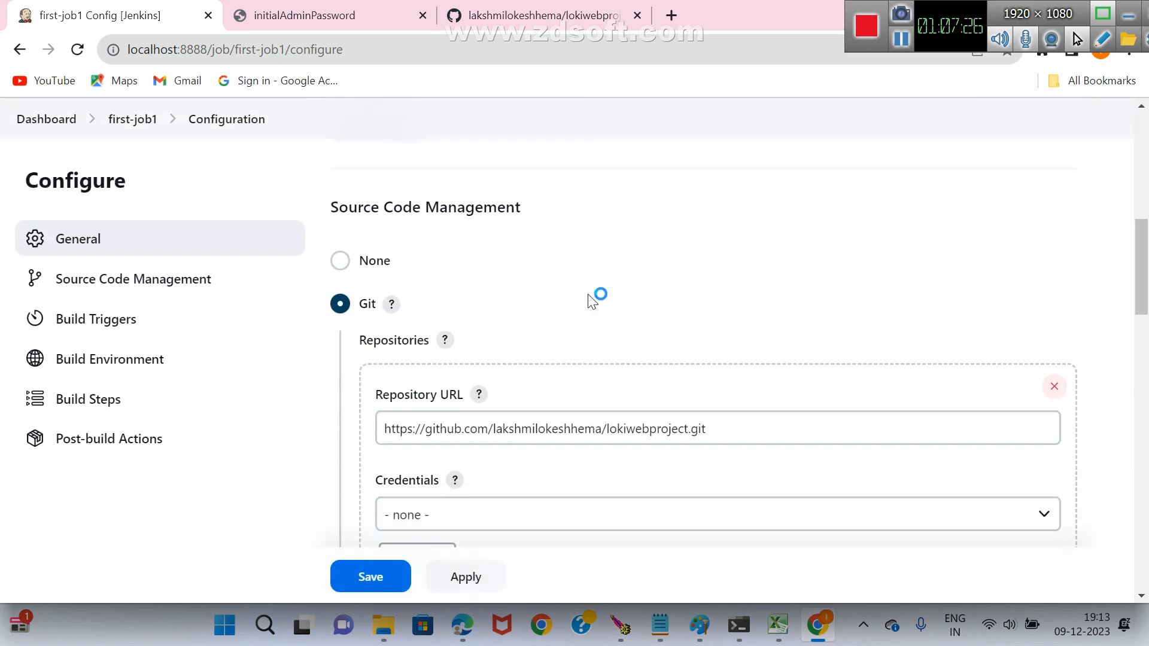
scroll(591, 301, down, 9)
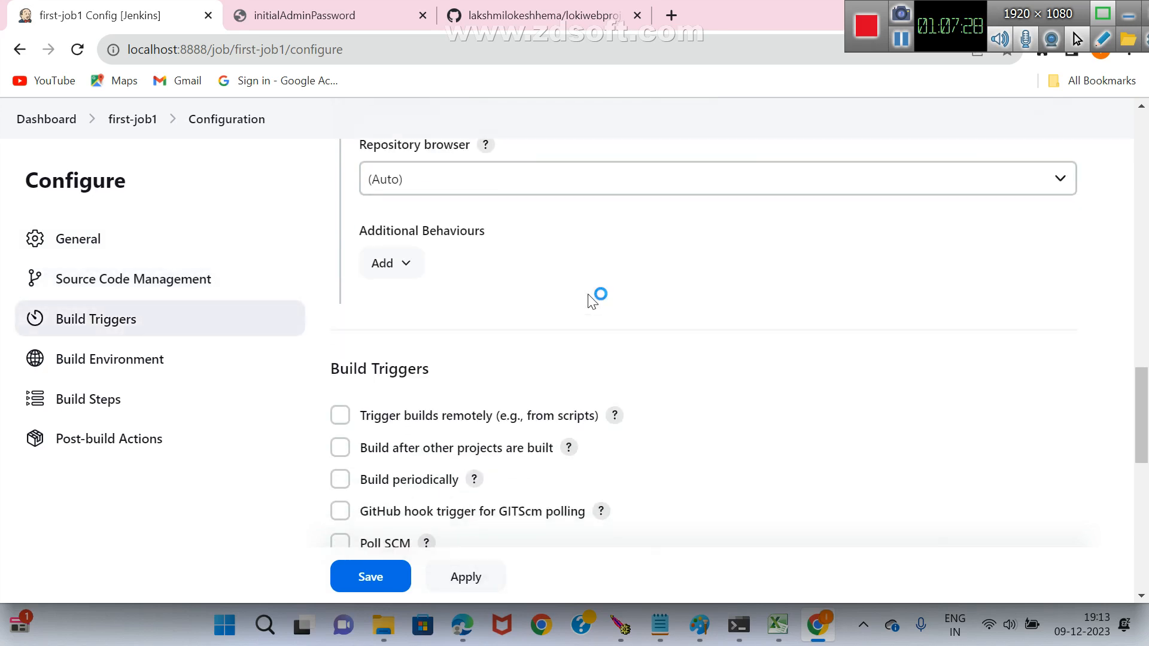
scroll(592, 301, down, 7)
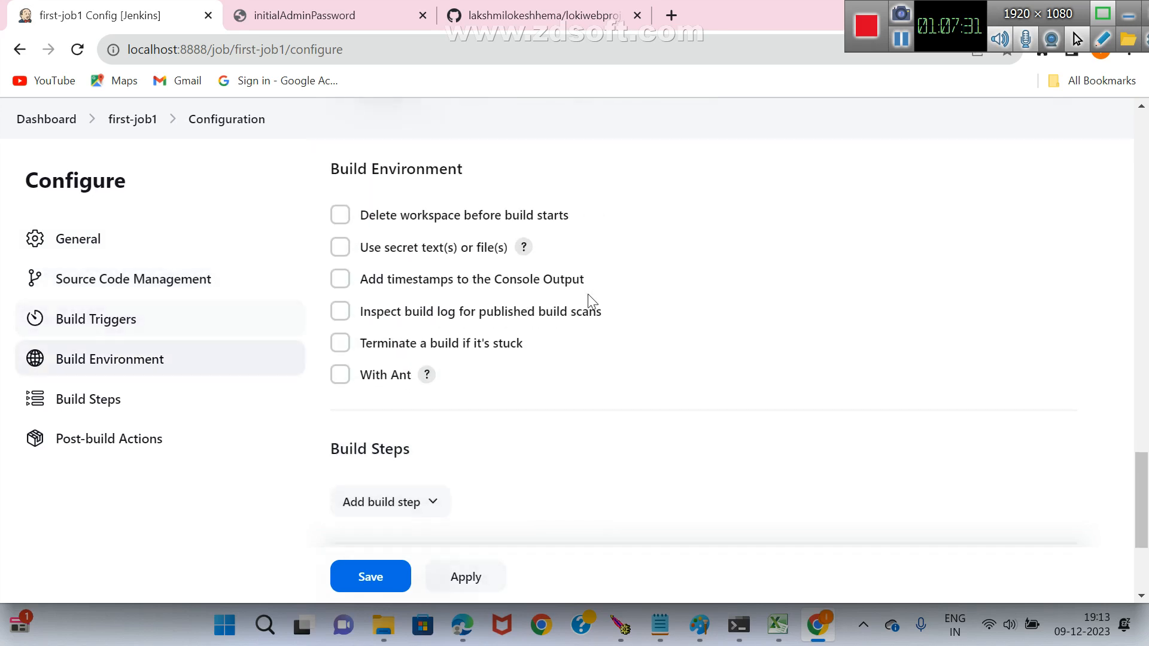
click(437, 413)
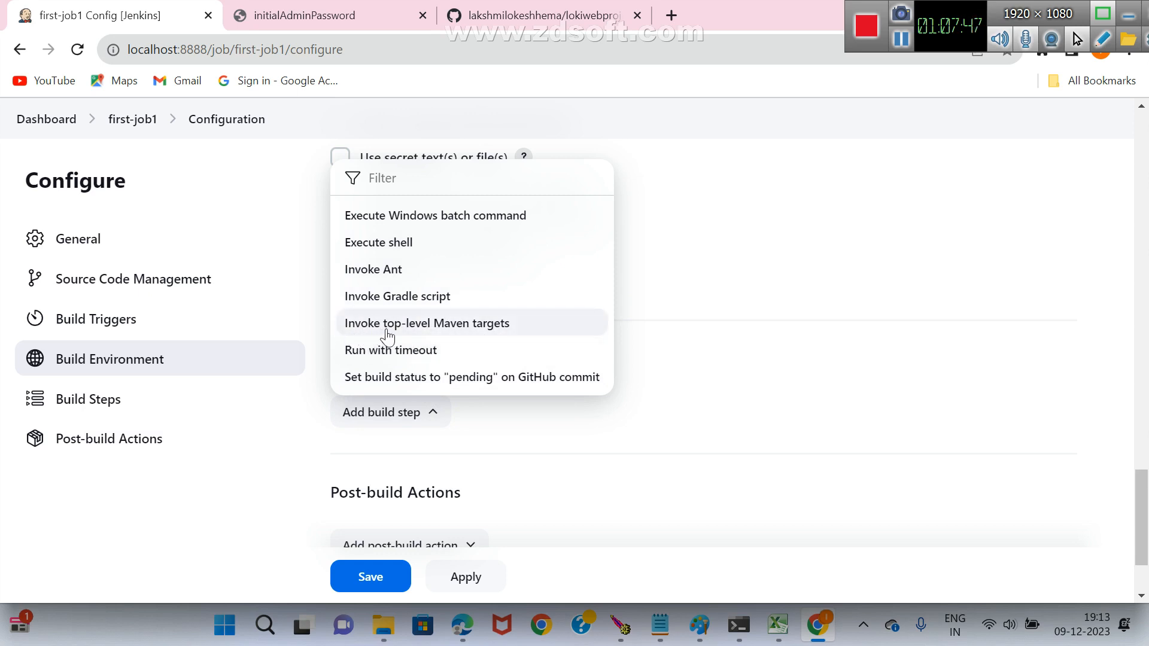
click(443, 328)
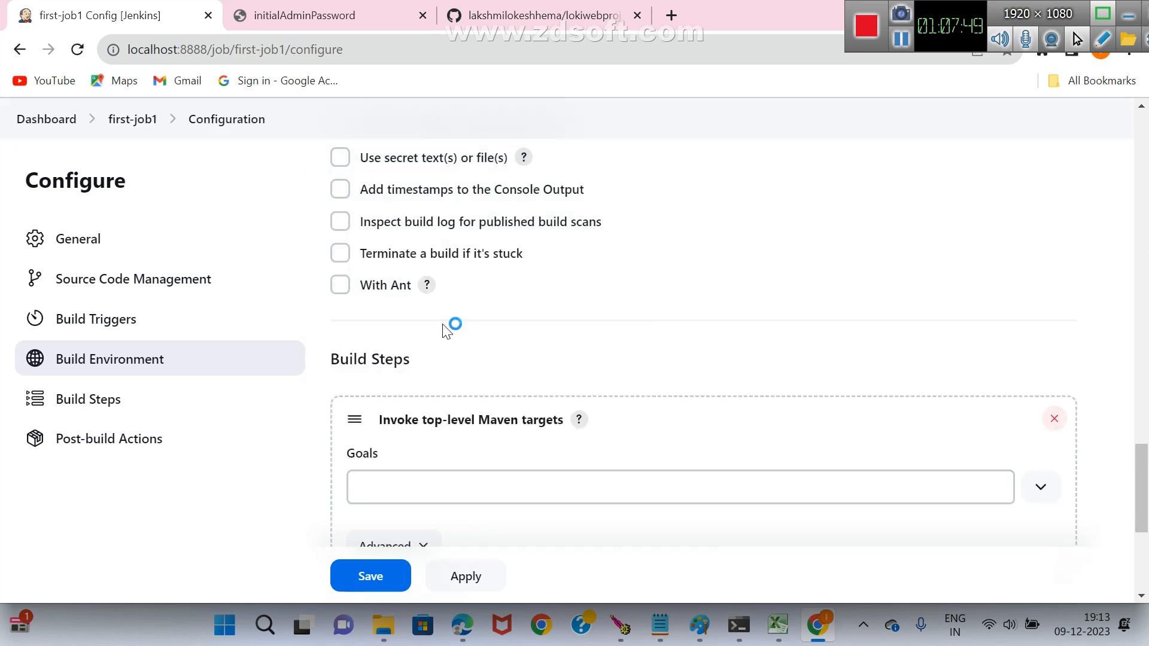
Set the Goals of the Maven build step to package.
scroll(589, 383, down, 3)
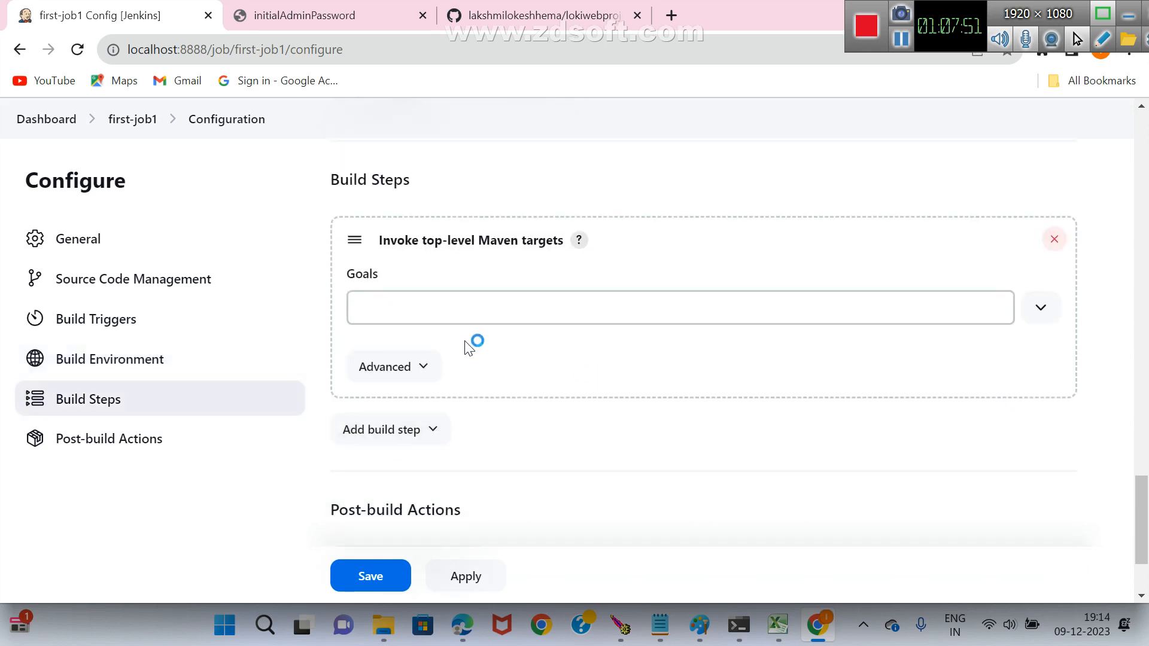
click(425, 312)
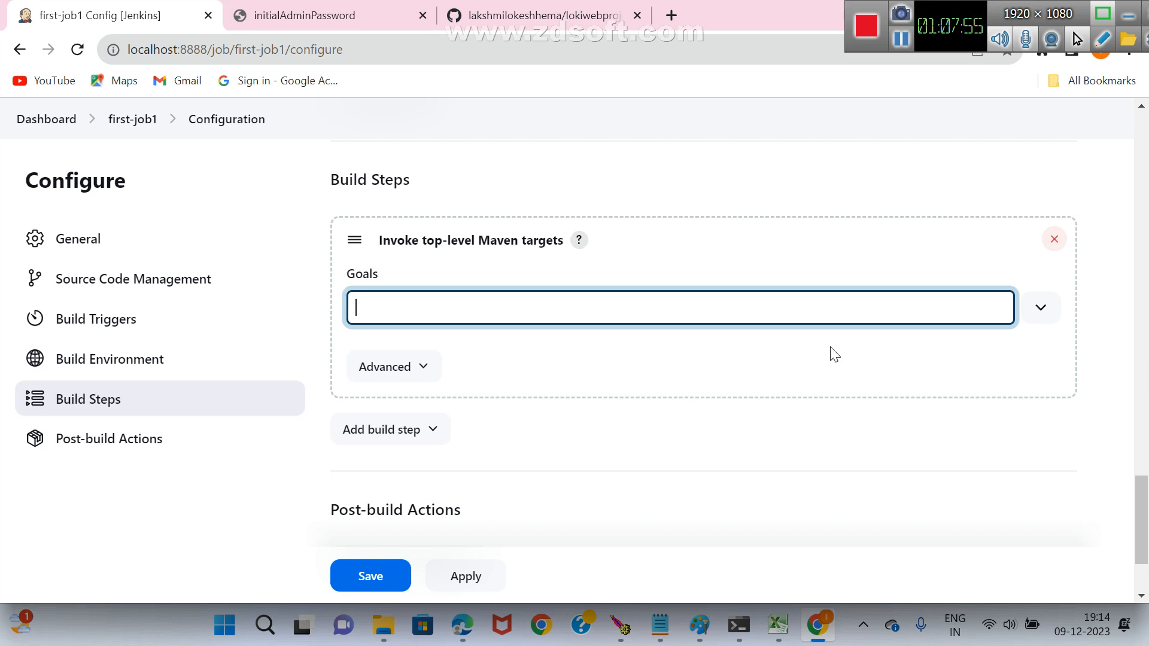
text(package)
key(Left)
key(Left)
key(Left)
key(Left)
key(Left)
key(Left)
text(clean com)
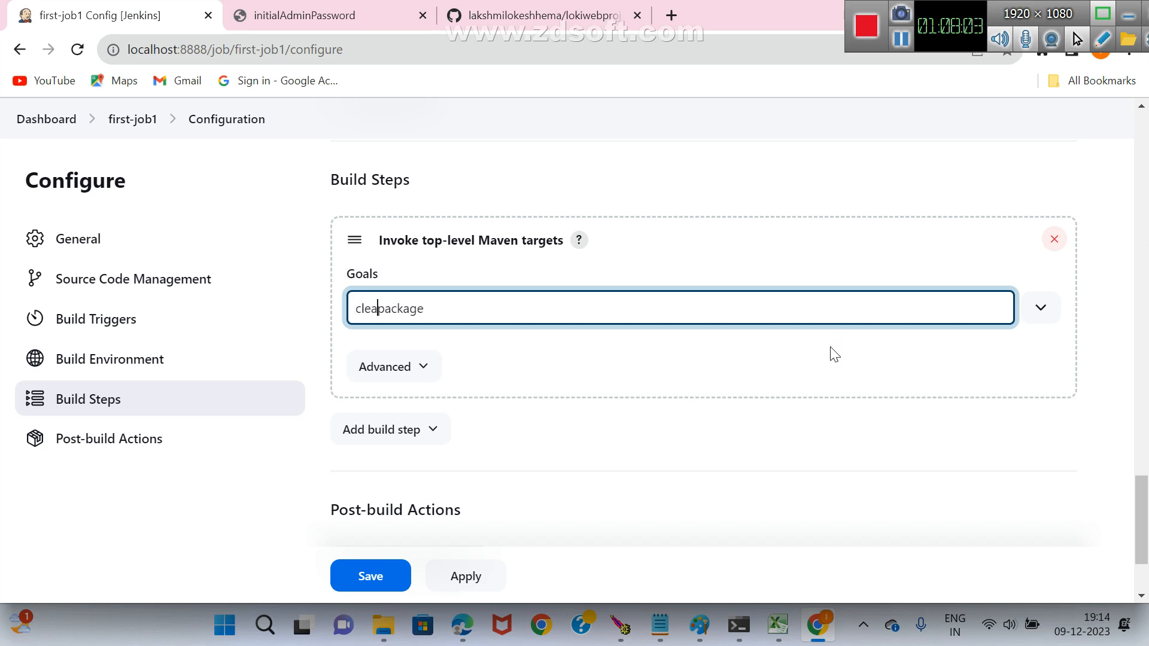
text(pile)
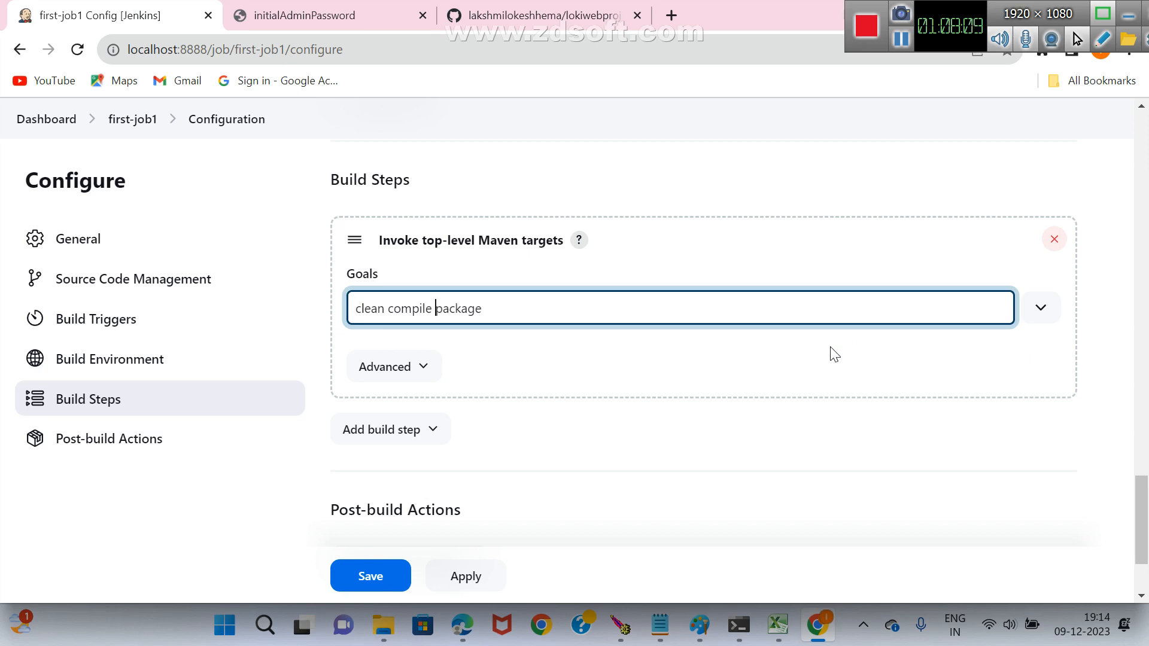
key(BackSpace)
key(BackSpace)
key(BackSpace)
key(BackSpace)
key(BackSpace)
key(BackSpace)
key(BackSpace)
key(BackSpace)
key(BackSpace)
key(BackSpace)
key(BackSpace)
key(BackSpace)
key(BackSpace)
key(BackSpace)
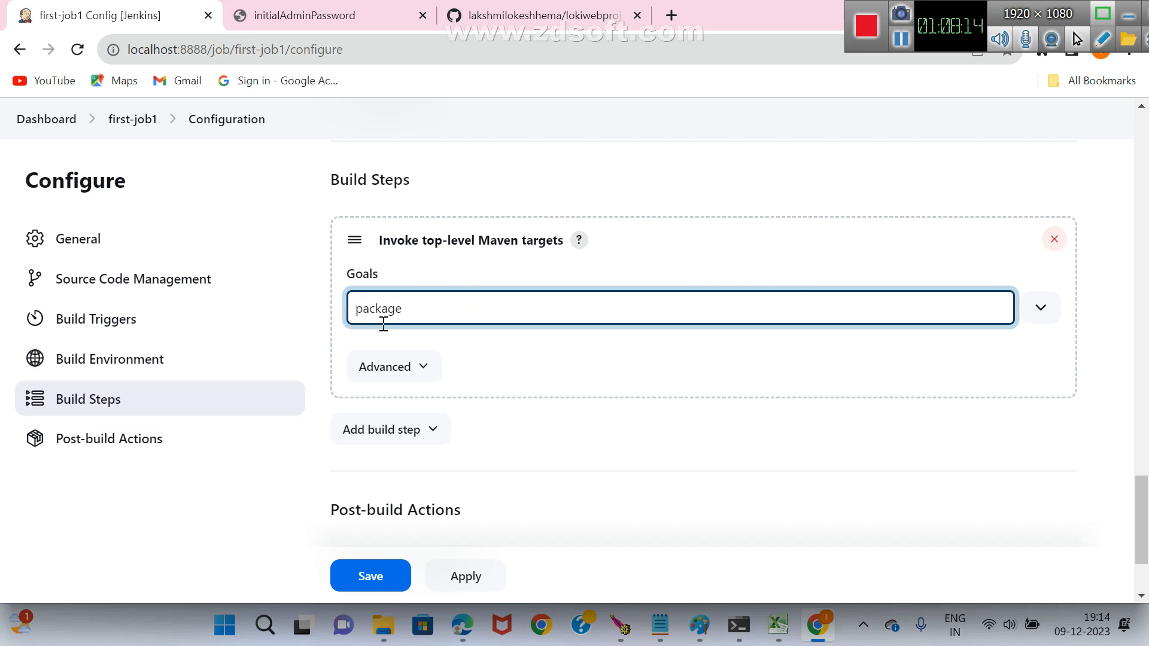
Save the first-job1 configuration and start a new build of the job.
scroll(477, 316, down, 3)
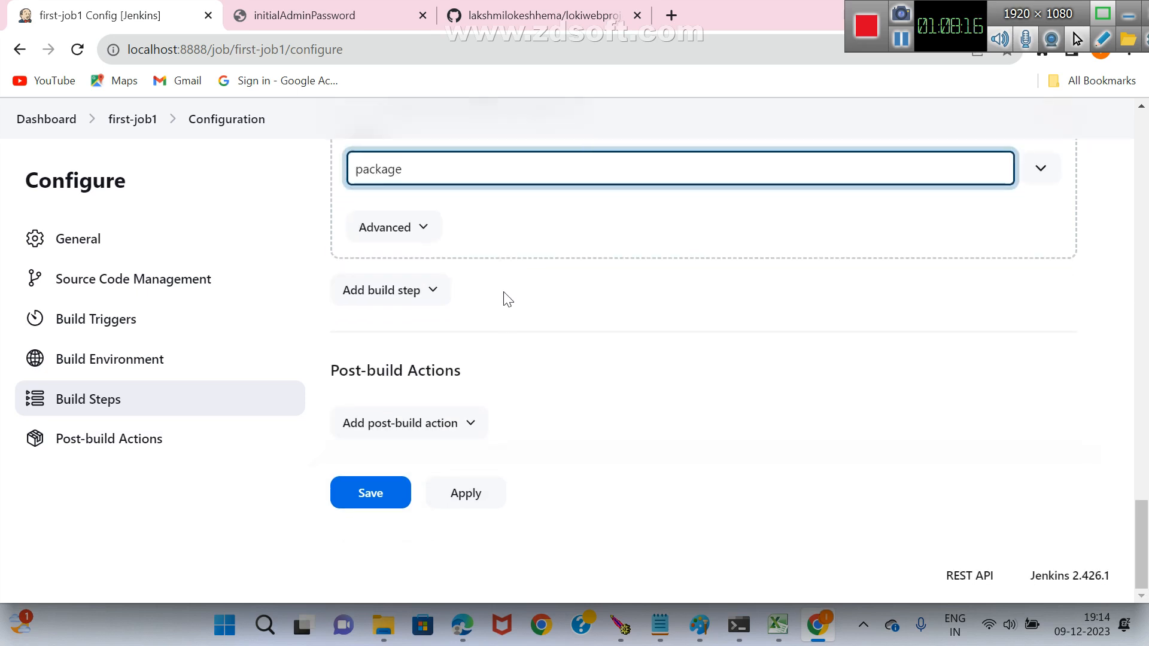
click(380, 497)
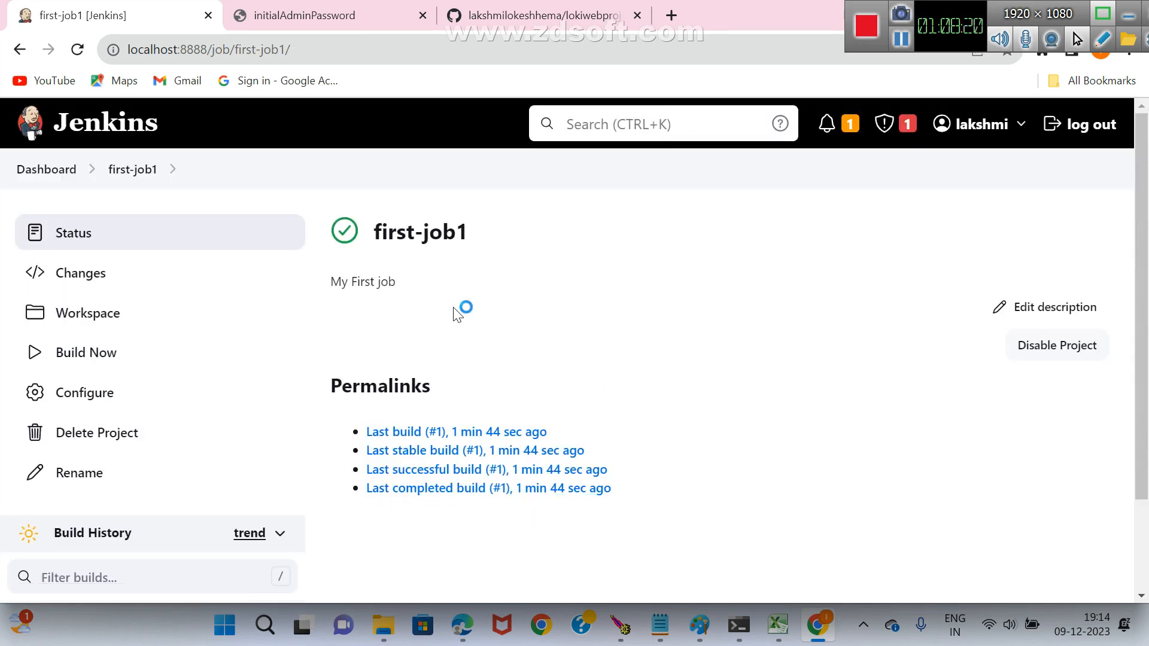
scroll(321, 323, down, 2)
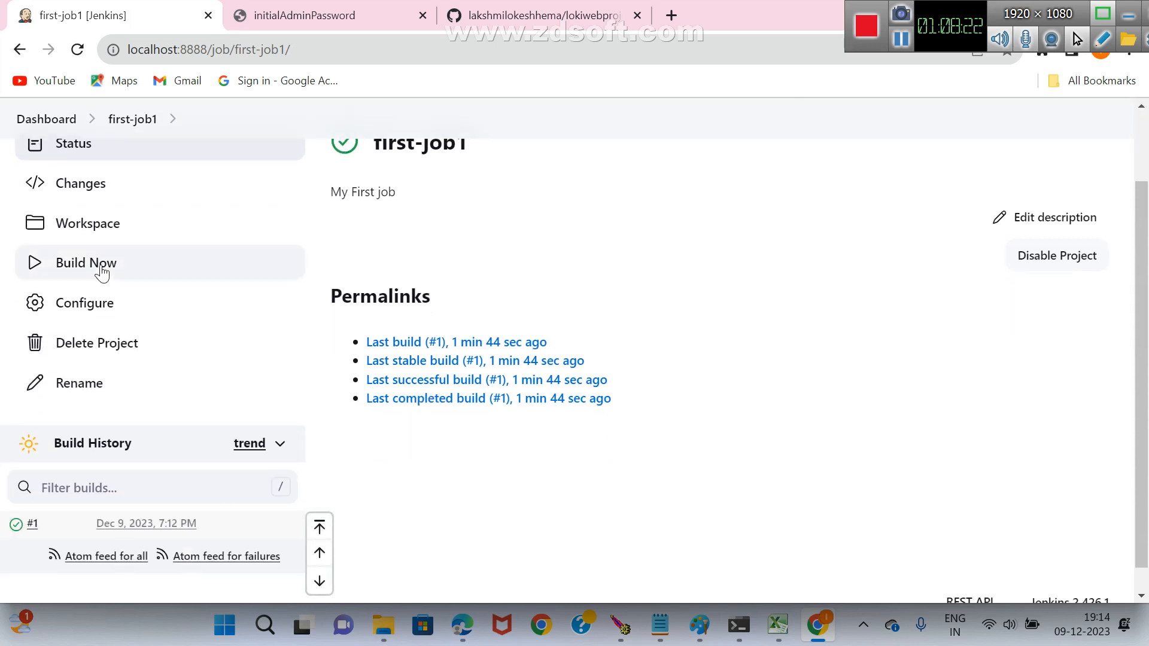
click(102, 272)
scroll(706, 314, down, 1)
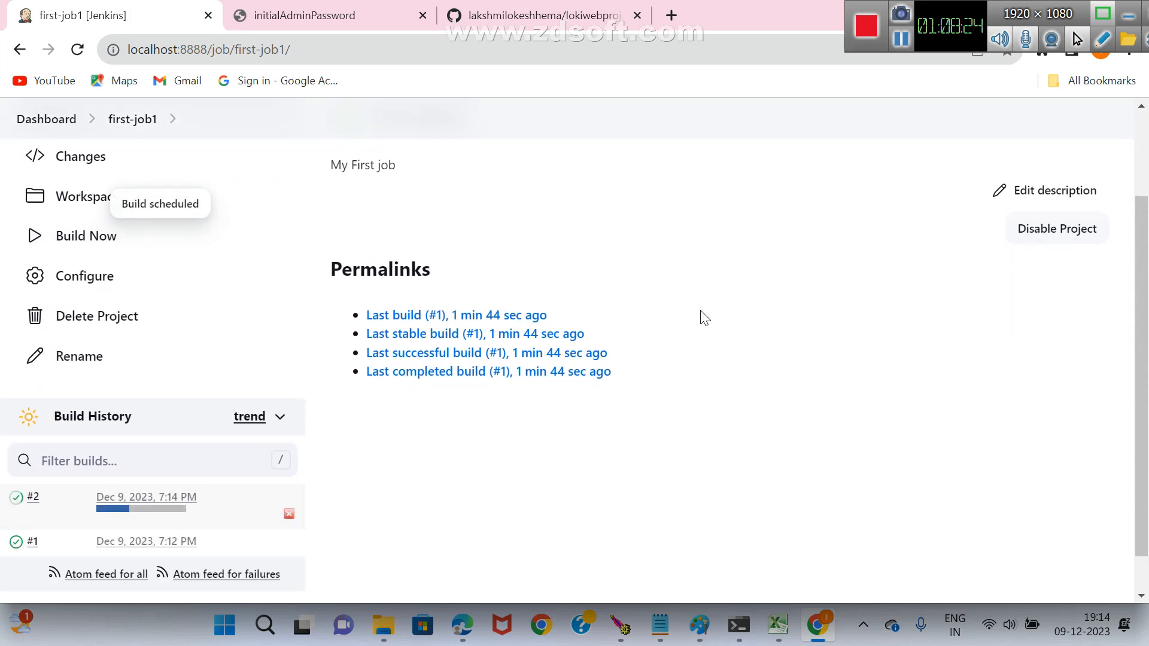
Open build #2 from the build history and examine its console output down to the final result.
click(178, 500)
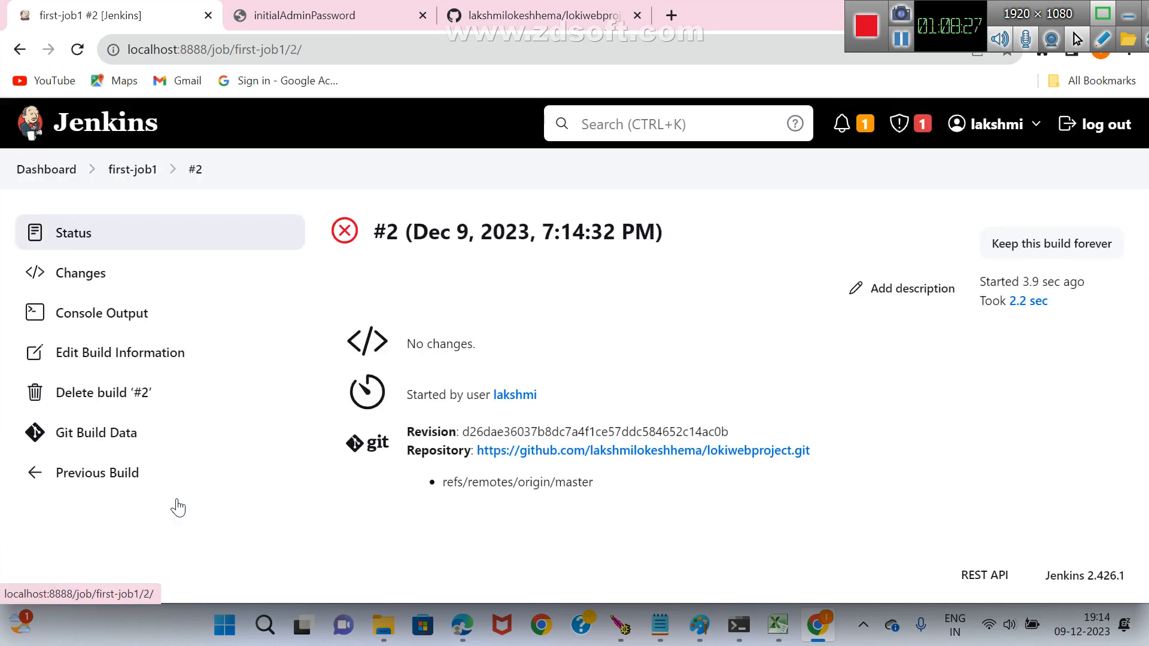
click(130, 319)
scroll(797, 298, down, 5)
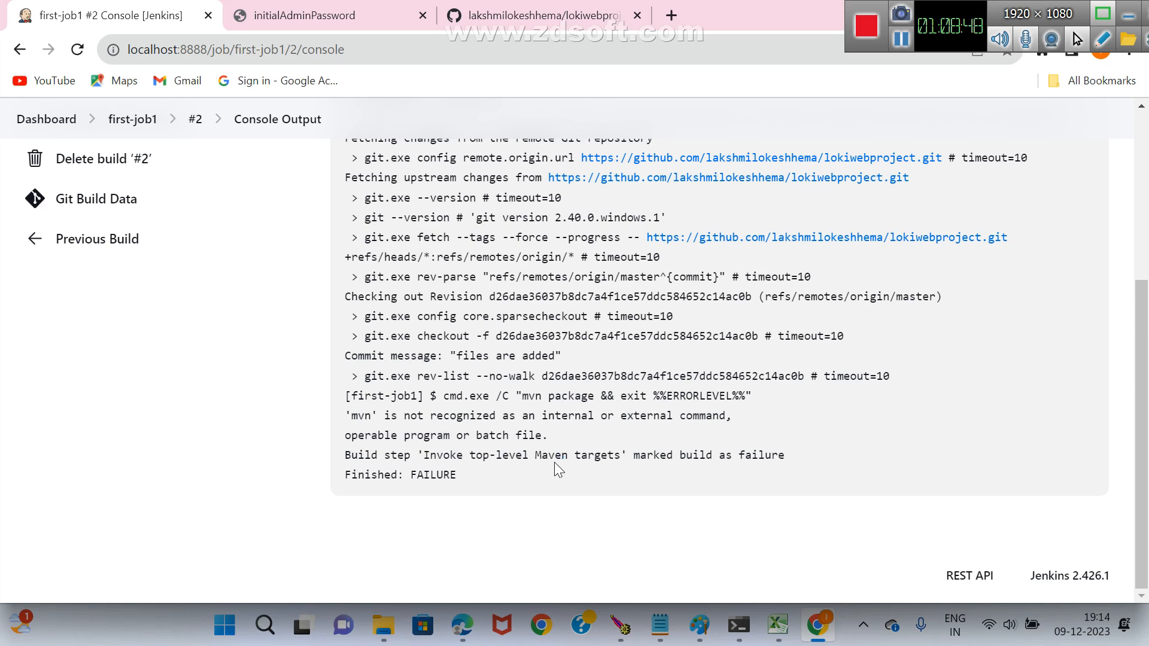
scroll(381, 377, up, 5)
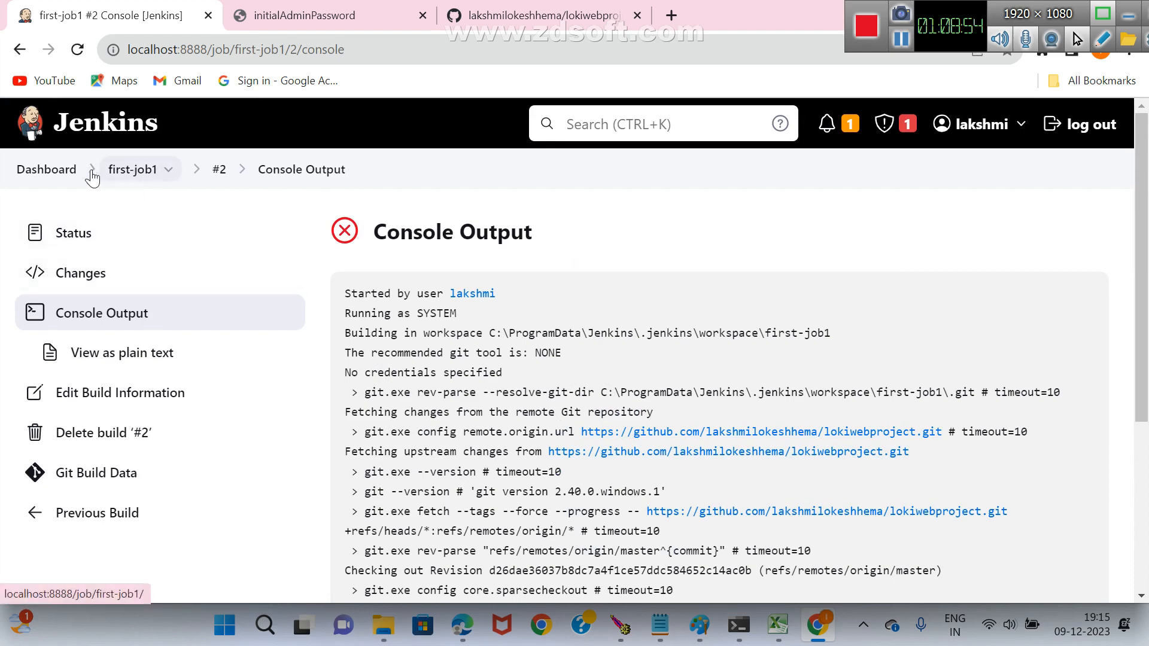
Open the Jenkins global Tools configuration and add a new Maven installation.
click(63, 174)
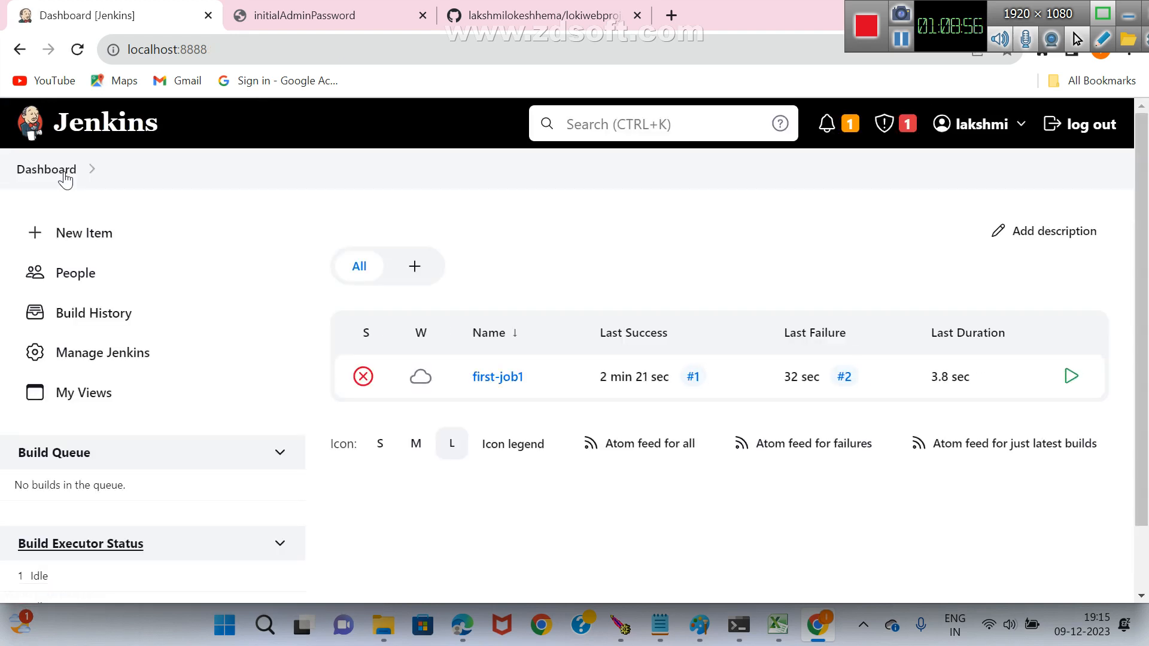
click(134, 363)
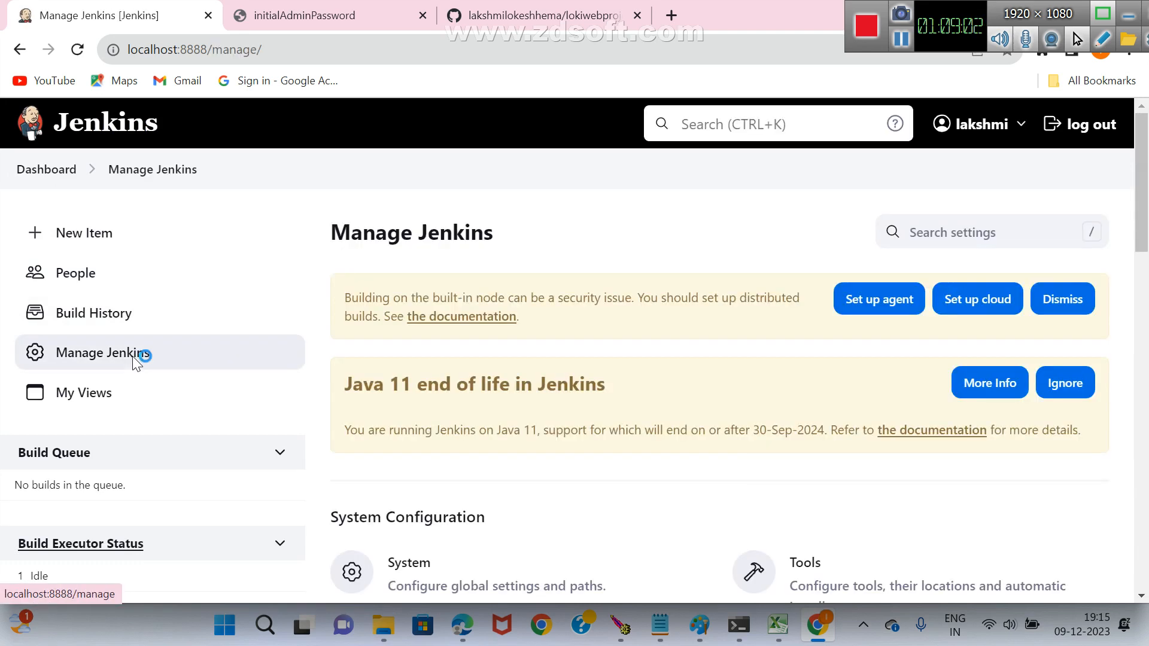
scroll(622, 371, down, 4)
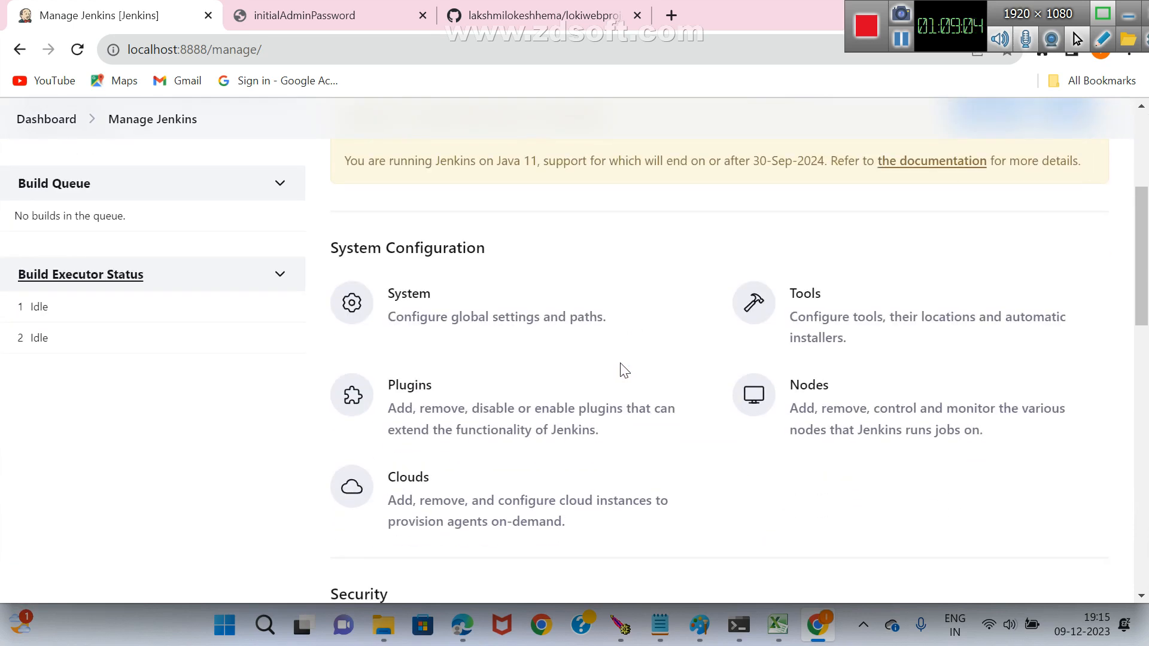
click(803, 304)
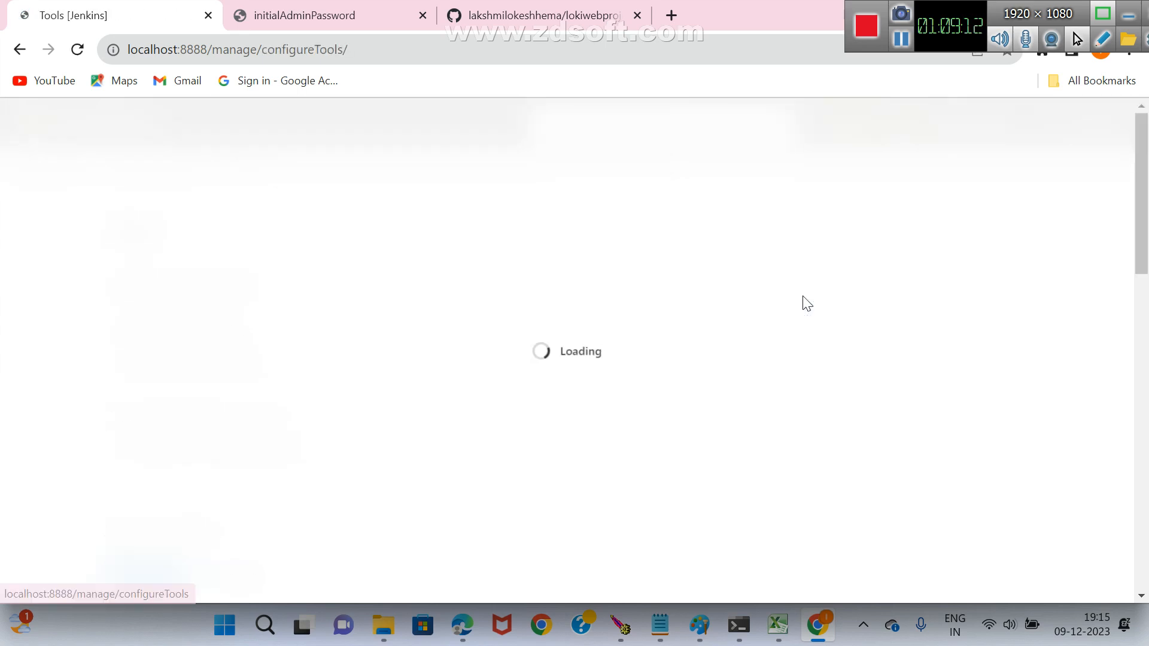
scroll(586, 234, down, 3)
scroll(585, 236, down, 10)
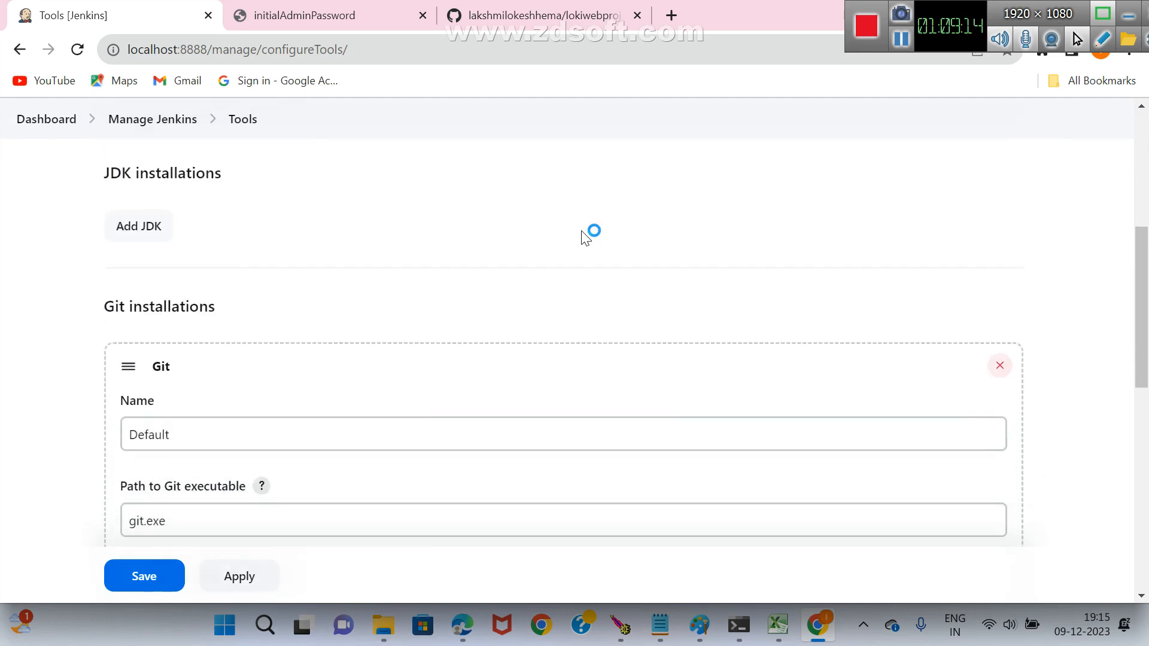
scroll(585, 238, down, 3)
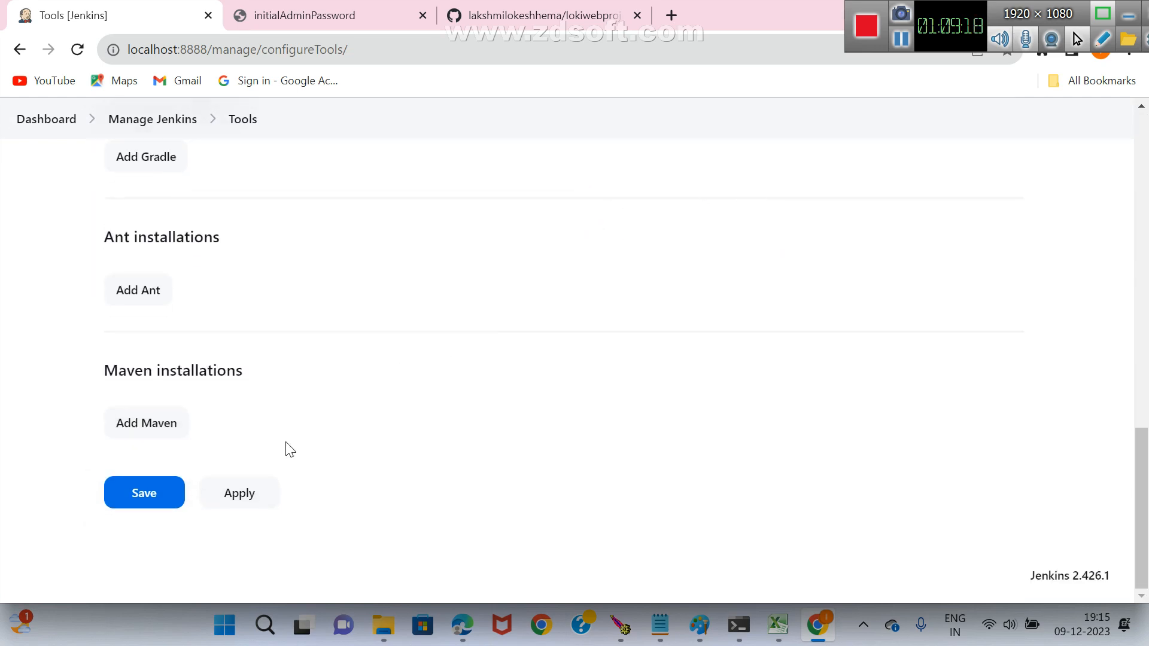
click(154, 432)
scroll(428, 392, down, 5)
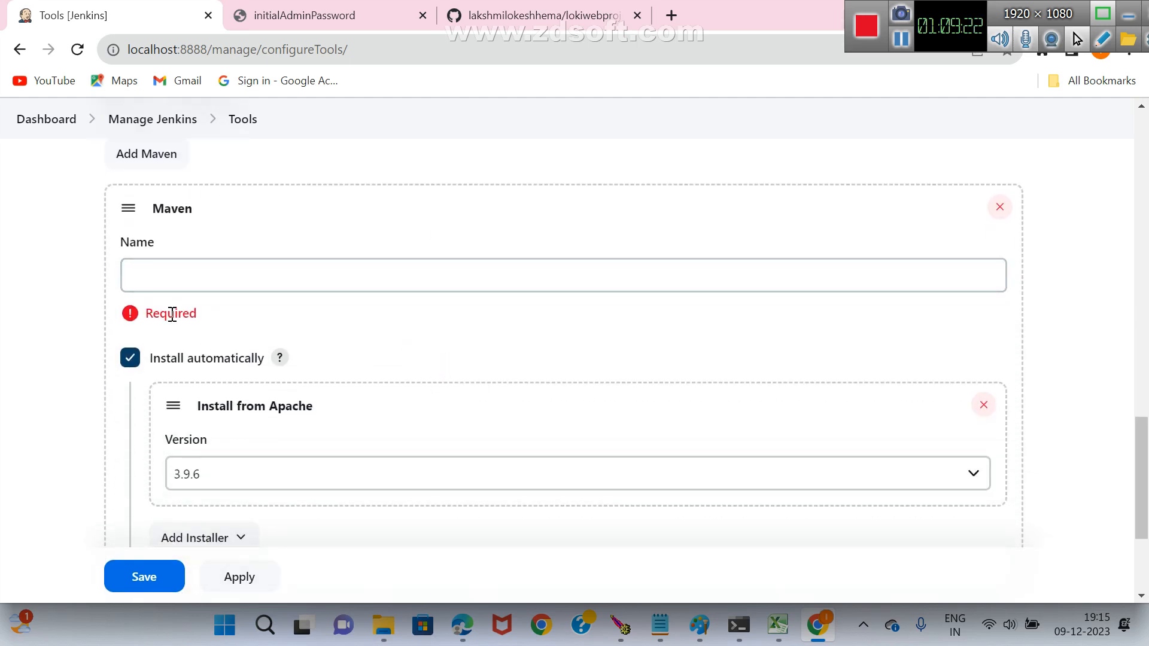
Choose version 3.8.6 for the Maven installation's automatic install from Apache.
click(237, 286)
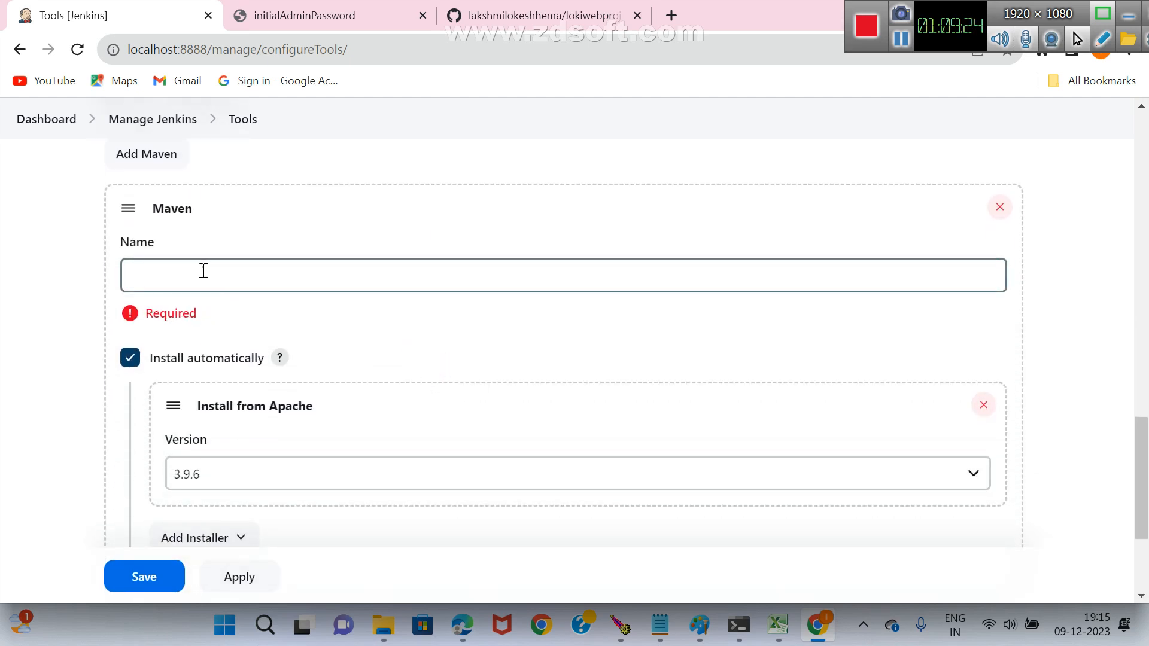
click(232, 485)
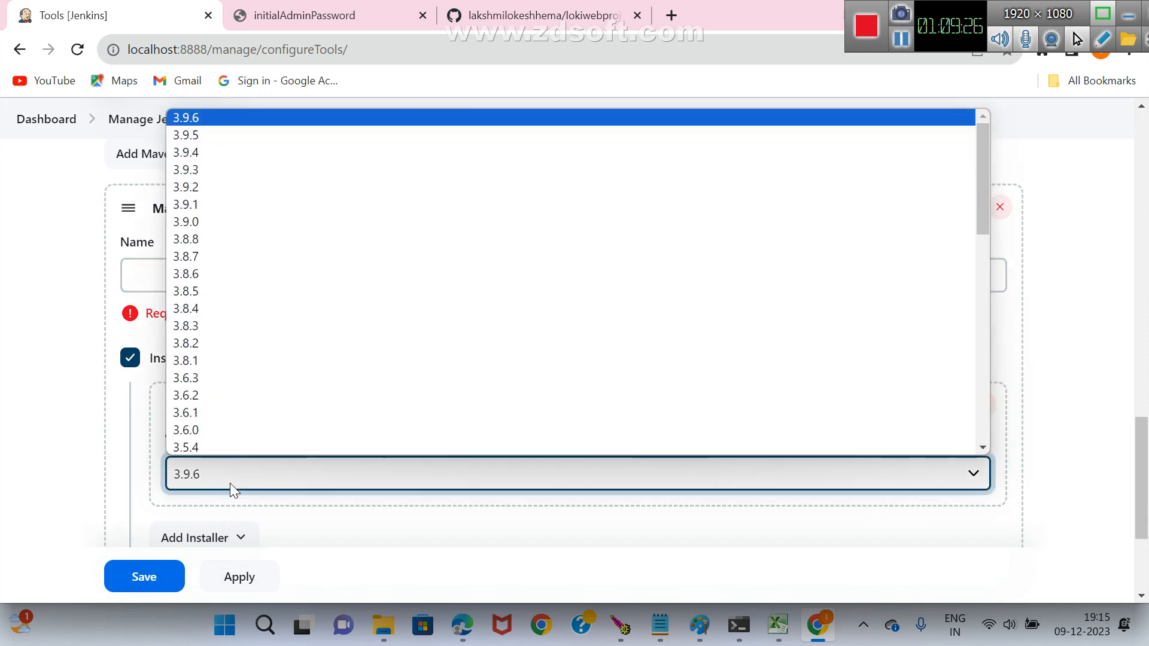
mouse_move(981, 155)
mouse_down()
mouse_move(951, 386)
mouse_move(992, 136)
mouse_up()
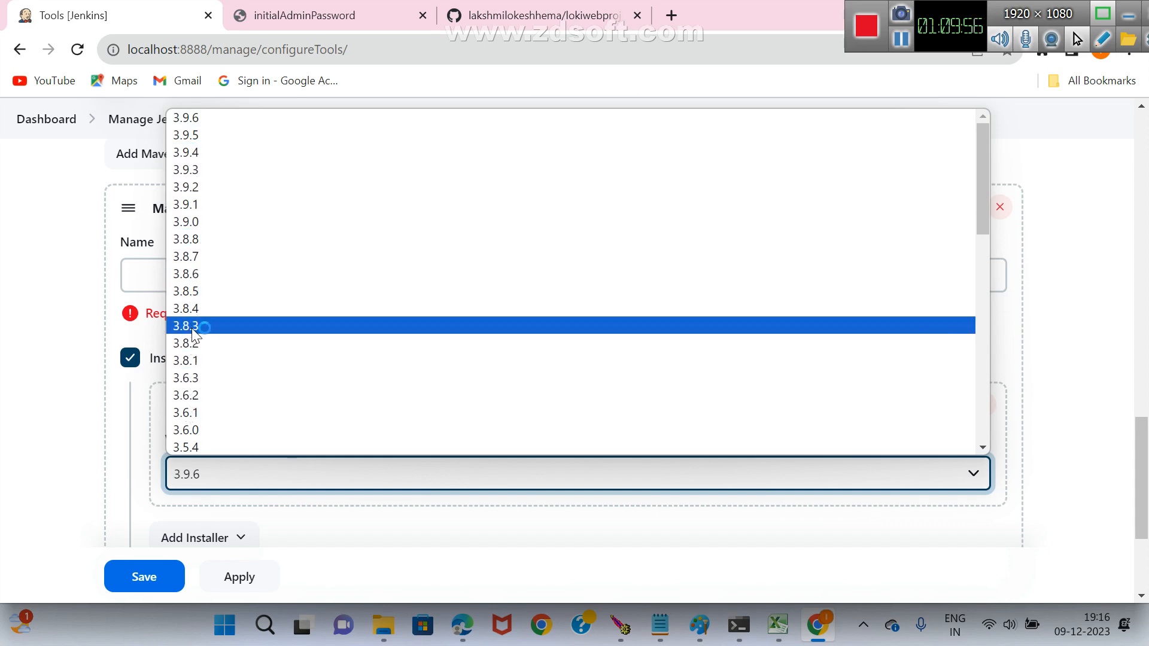
click(198, 274)
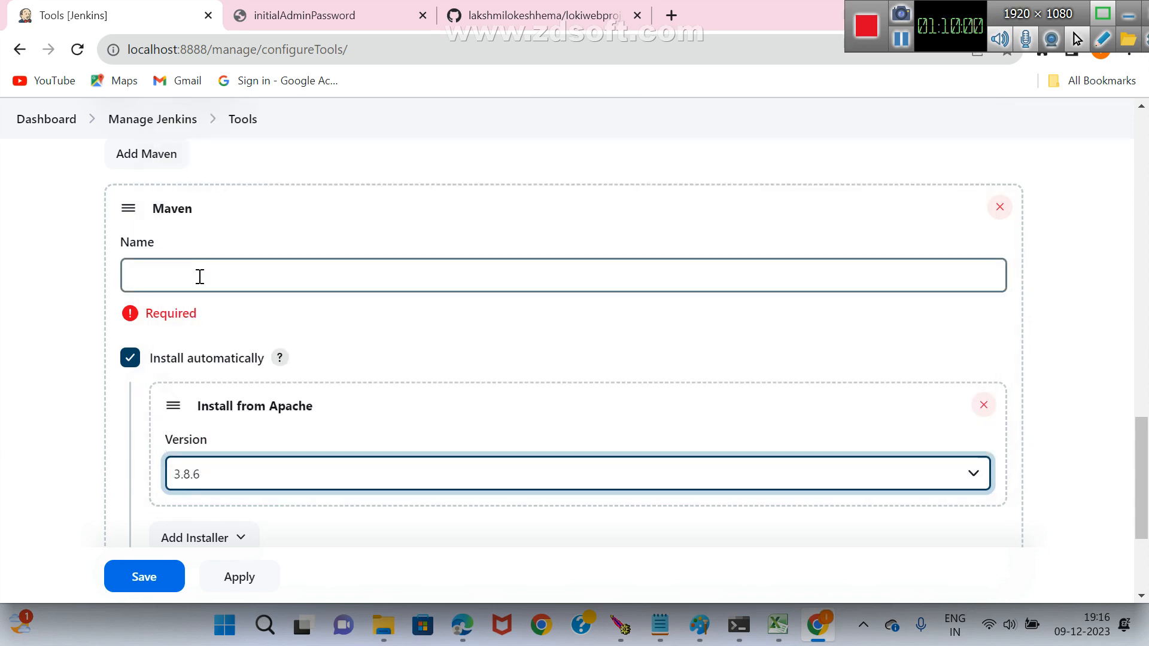
Name the Maven installation Maven3.8.6 and save the Tools configuration.
click(199, 276)
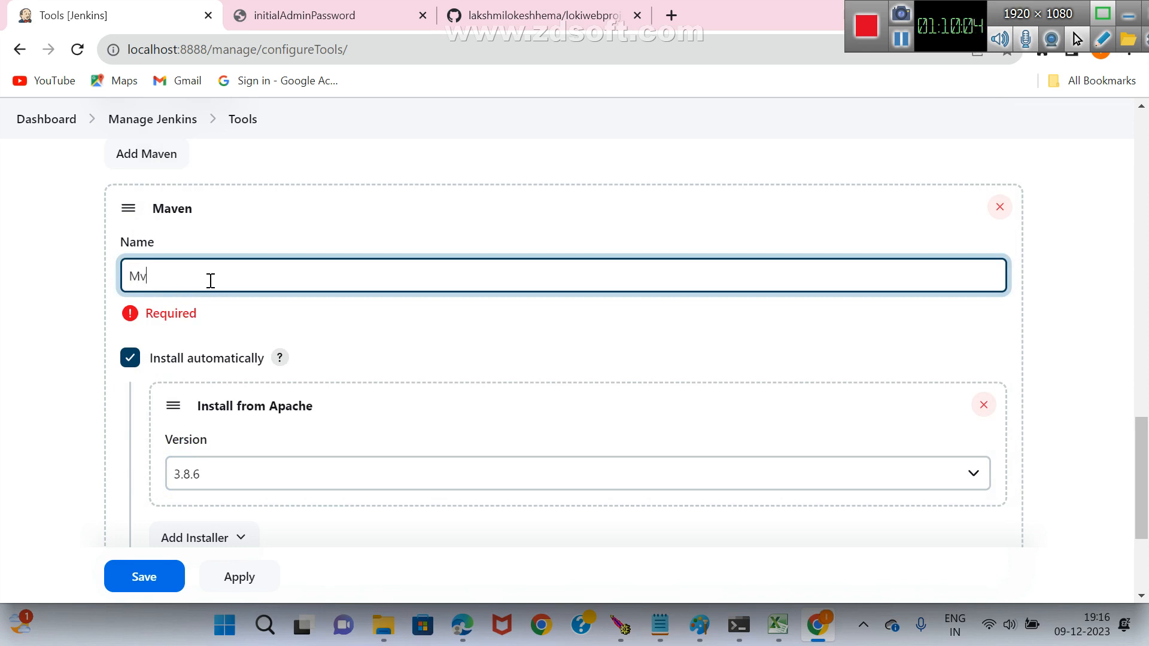
text(a)
key(BackSpace)
text(Mavemn)
text(3.8.6)
scroll(392, 282, down, 1)
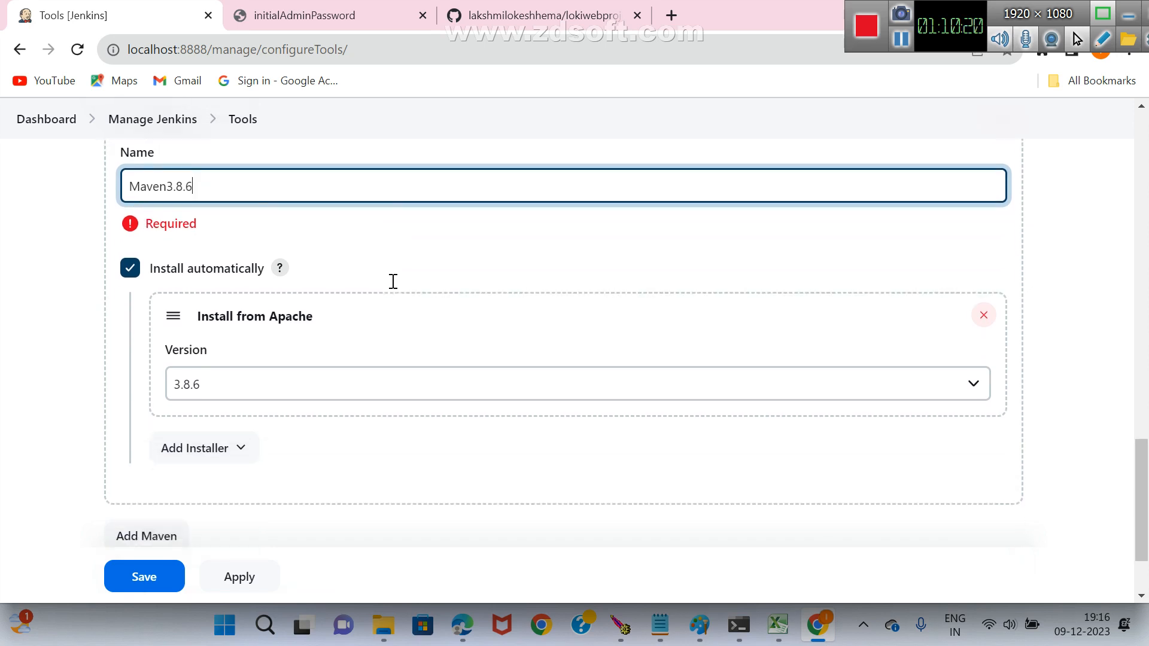
scroll(410, 290, down, 1)
scroll(267, 328, up, 1)
click(155, 578)
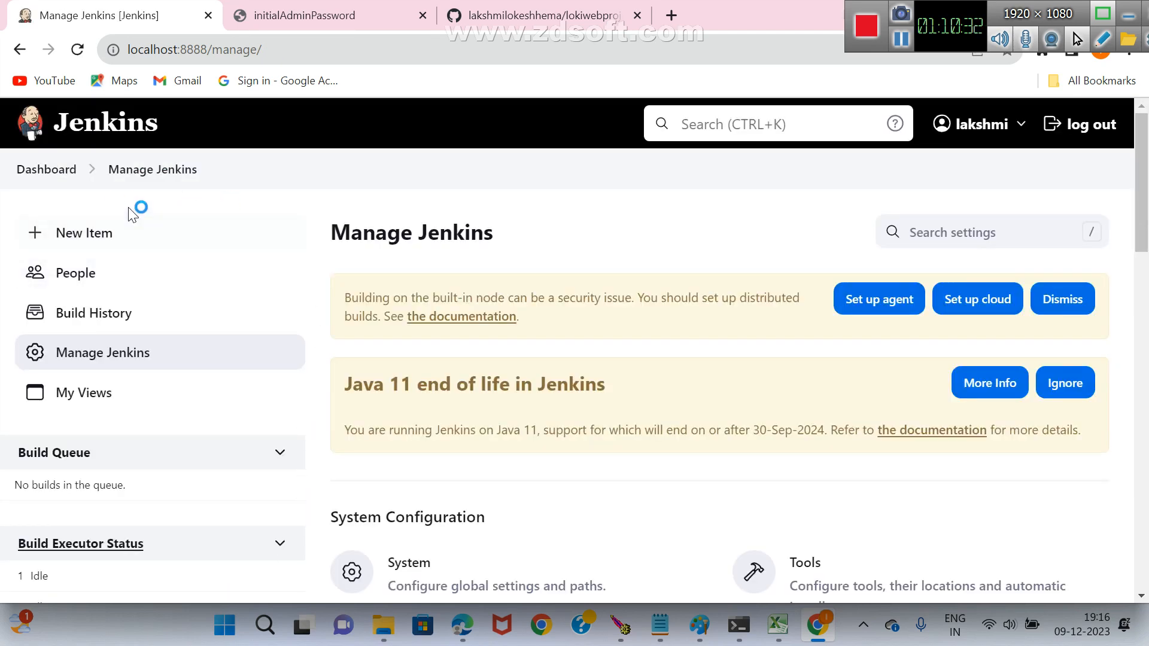
Open first-job1 from the Jenkins dashboard and start a new build.
click(61, 174)
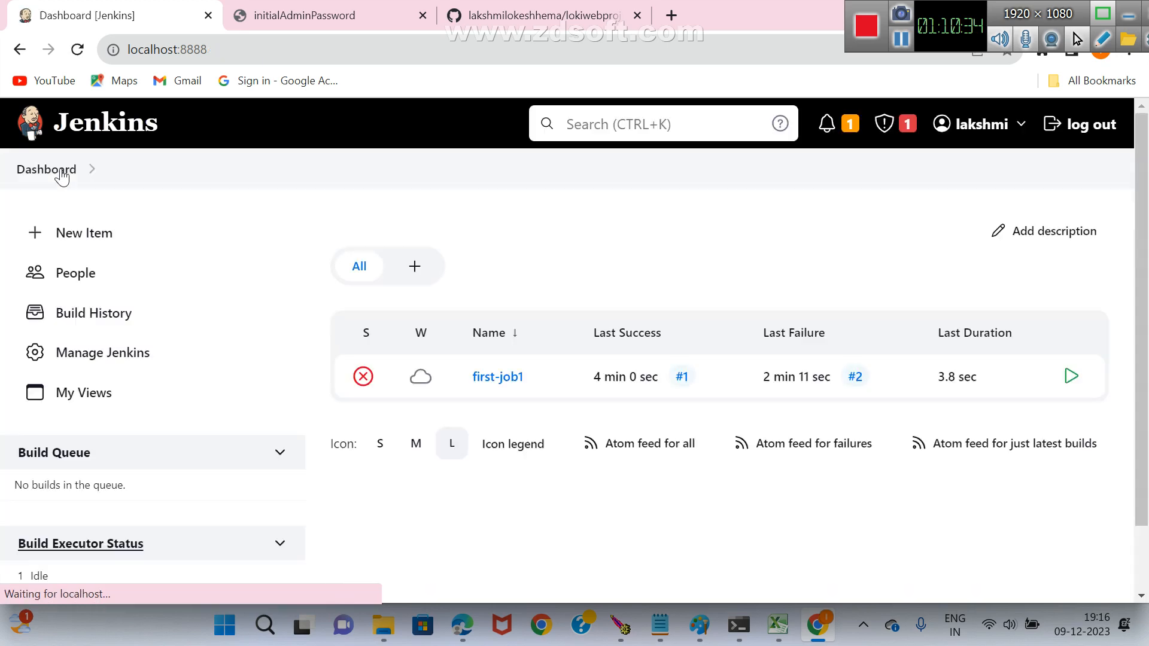
click(499, 381)
scroll(503, 383, down, 2)
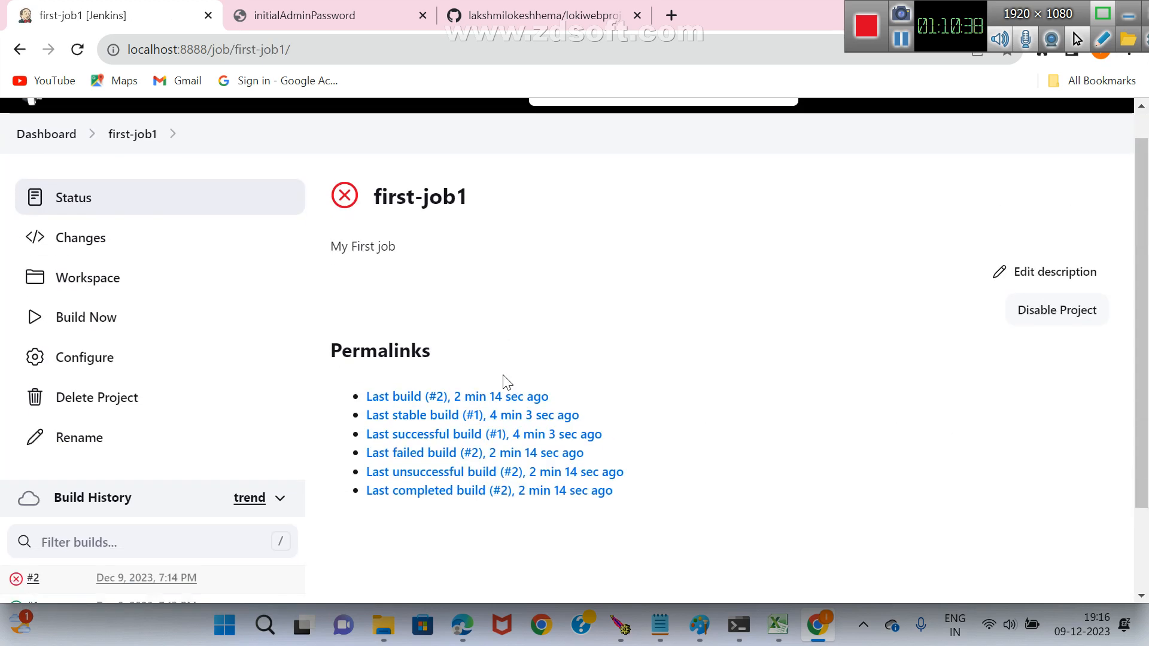
click(107, 275)
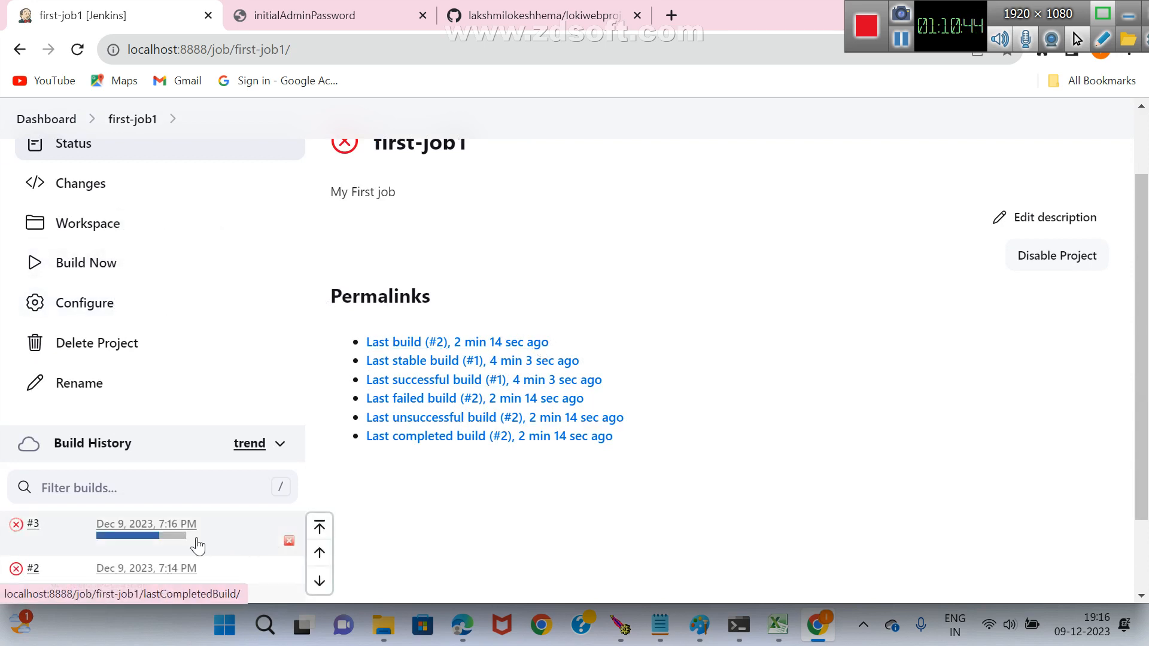
Open build #3 of first-job1 and examine its console output, including the Maven command and the final result.
click(157, 524)
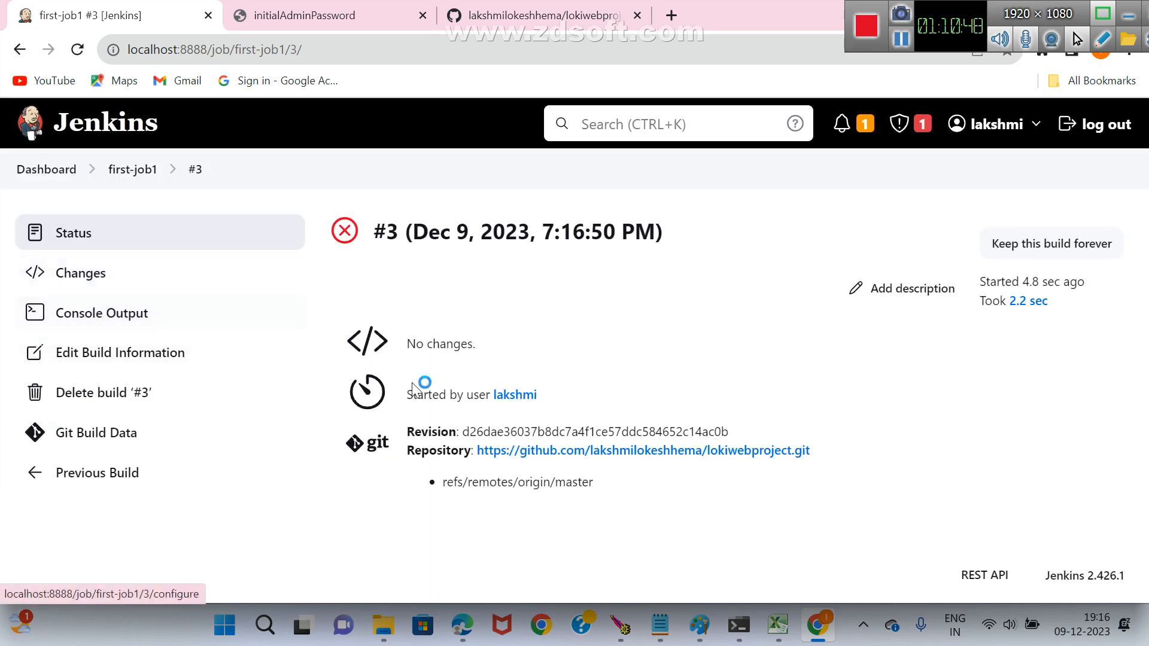
click(134, 333)
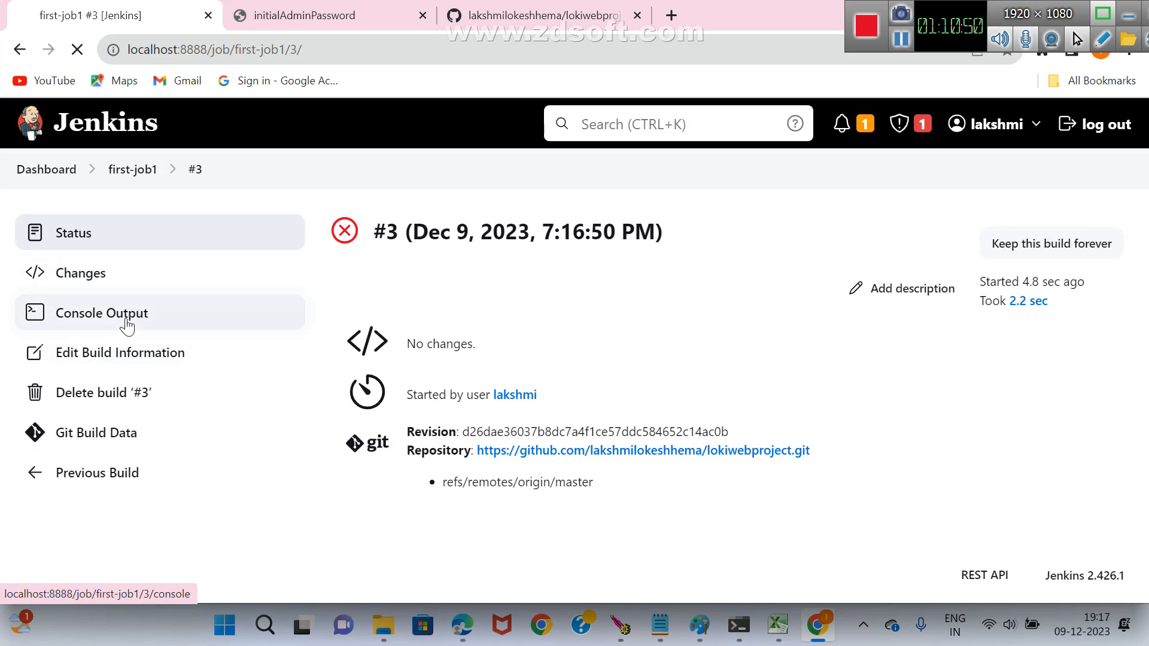
scroll(907, 267, down, 5)
scroll(906, 264, down, 2)
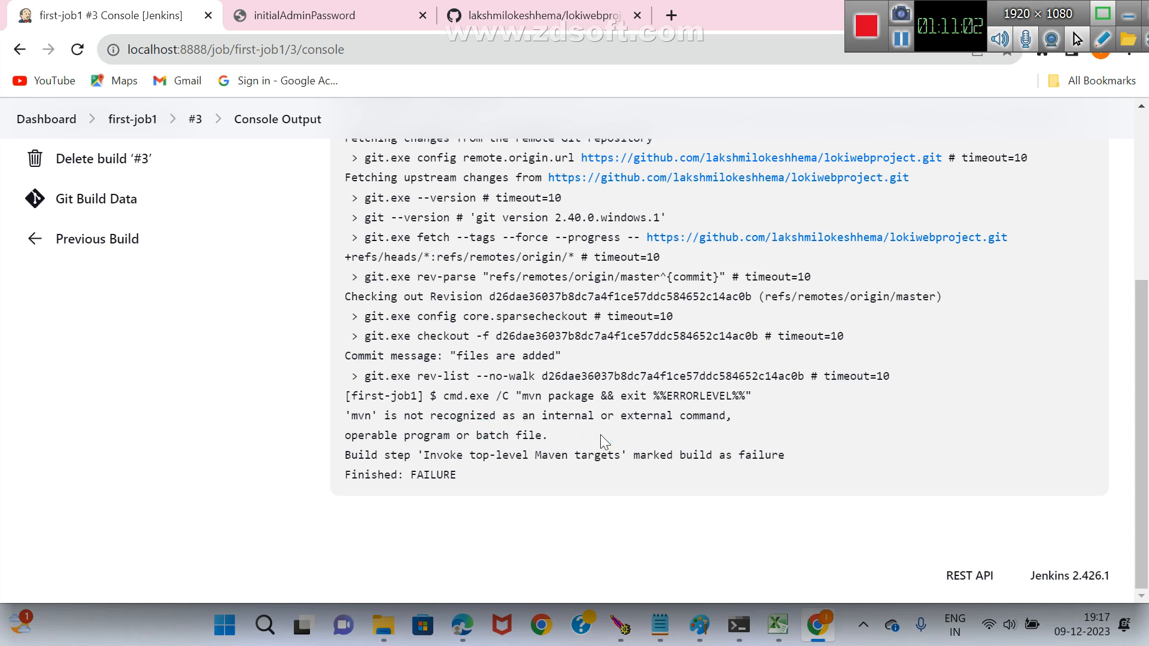
scroll(601, 434, up, 1)
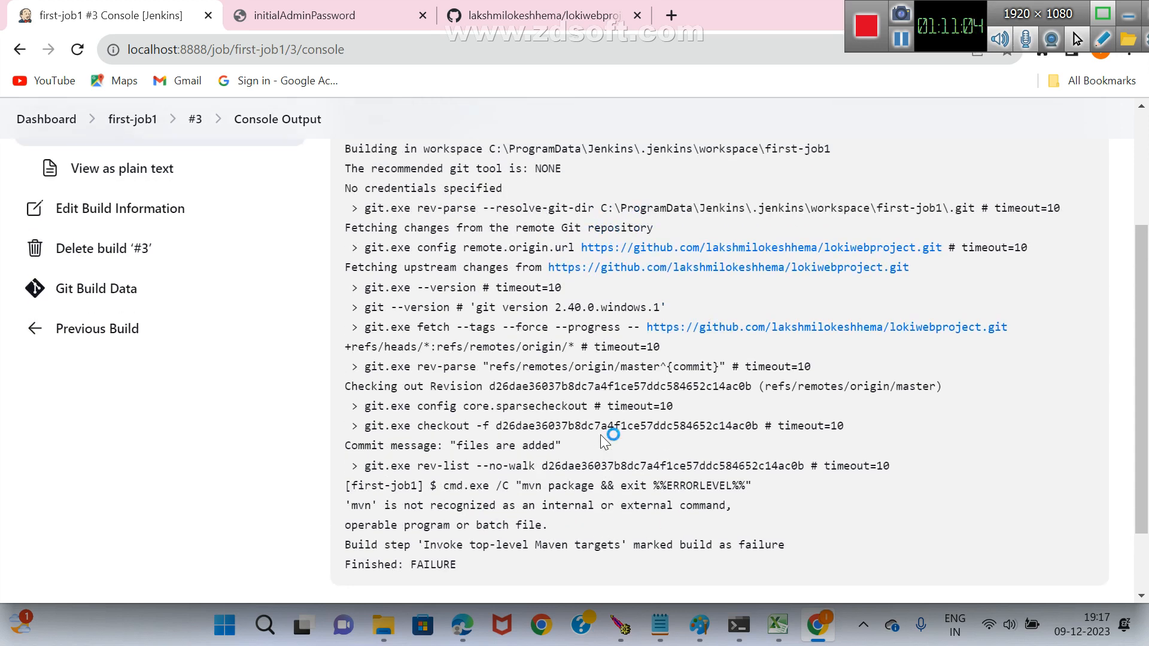
scroll(601, 435, up, 1)
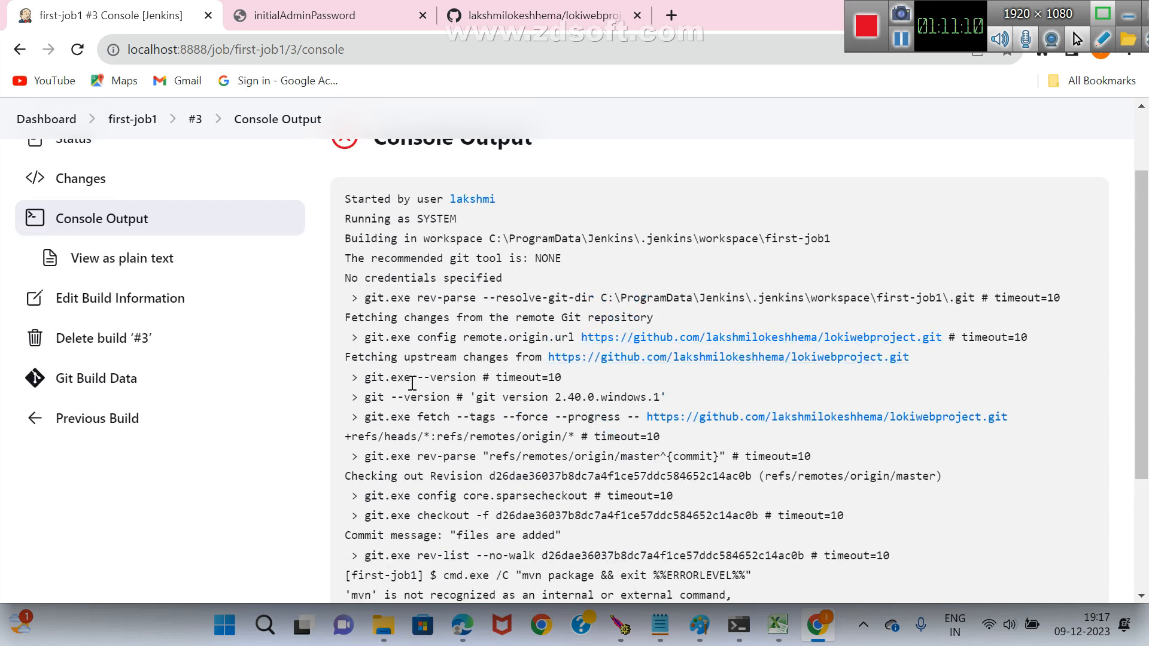
click(375, 52)
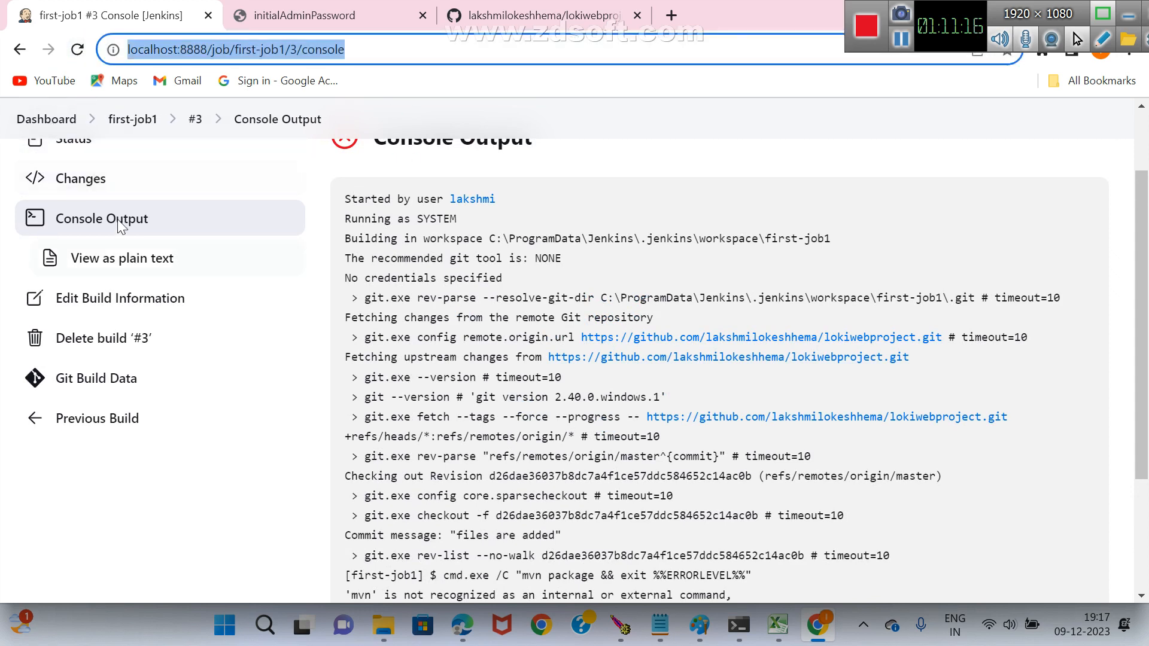
Return to the dashboard, go to localhost:8888/restart and confirm the Jenkins restart.
scroll(118, 219, up, 2)
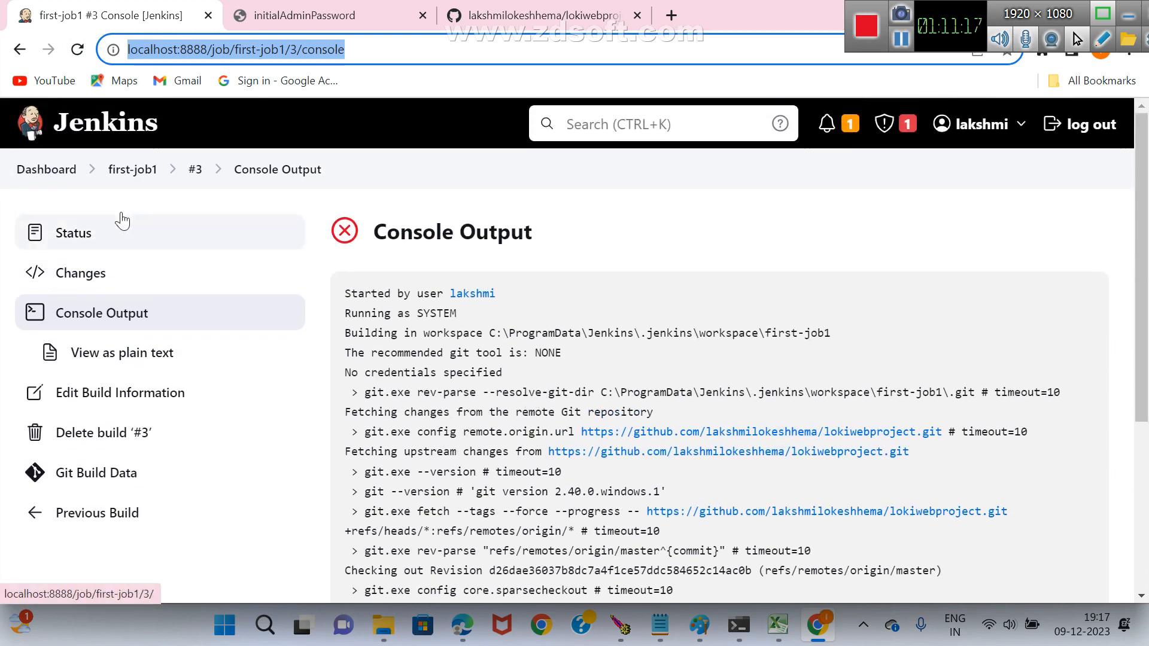
click(51, 174)
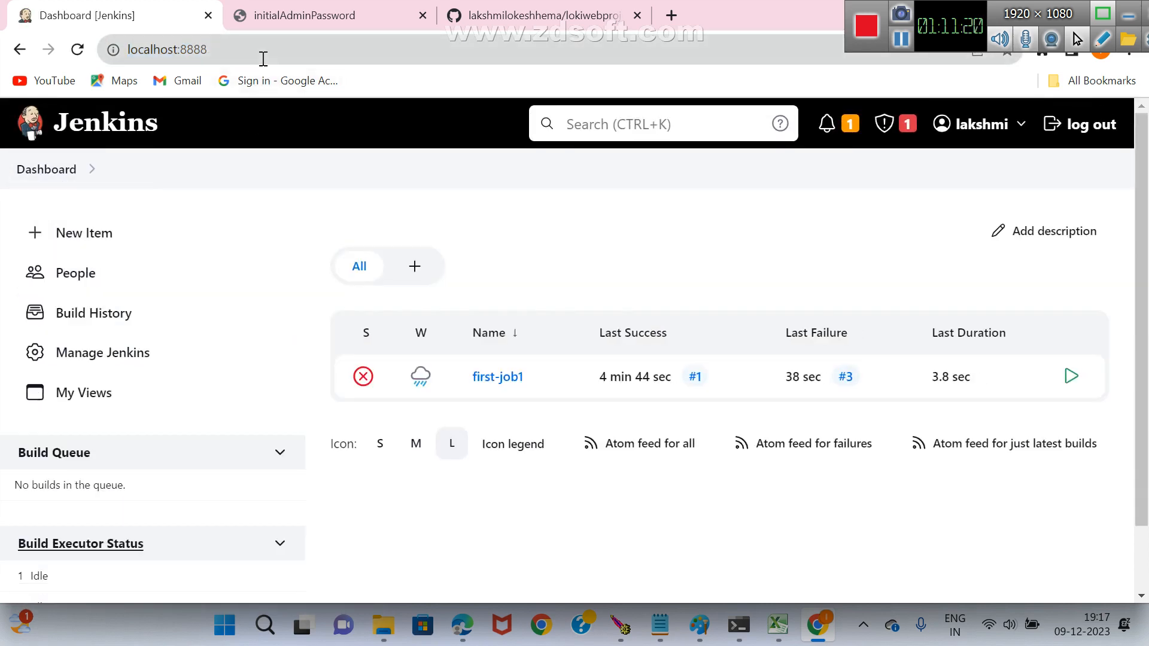
click(275, 50)
text(/)
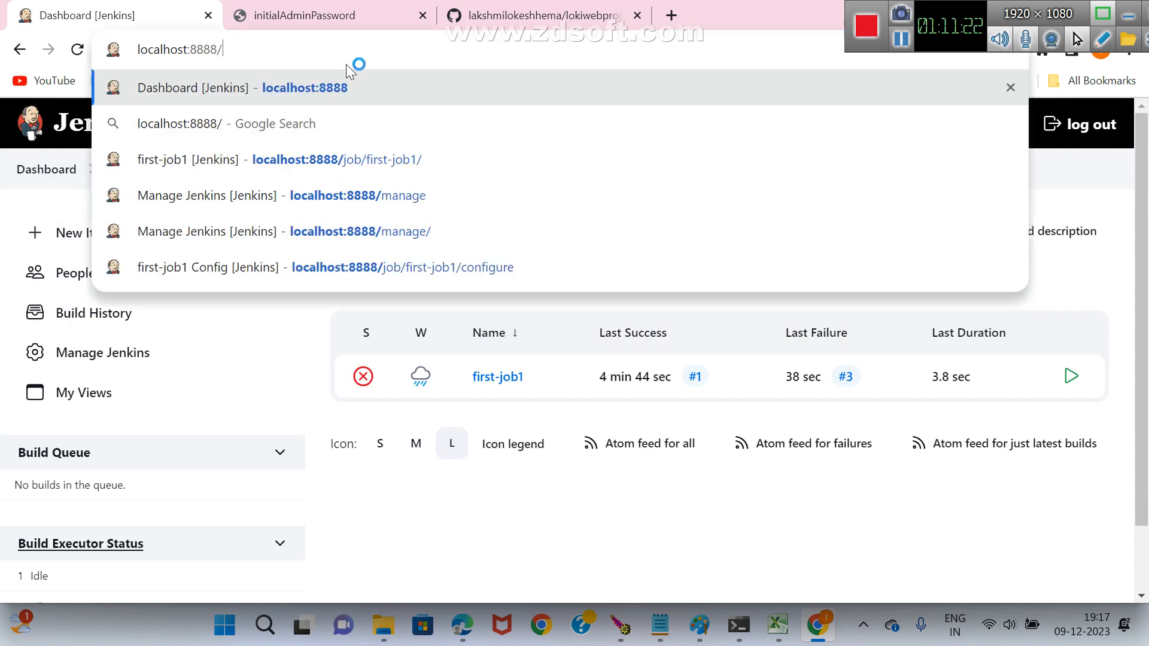
text(restart)
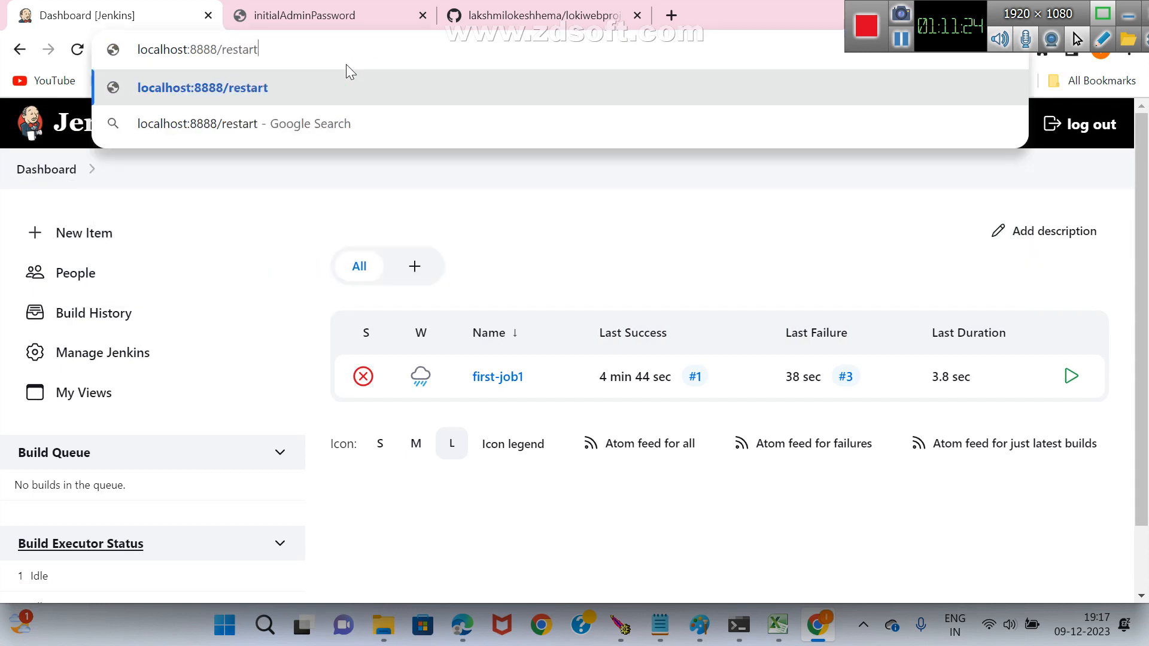
key(Return)
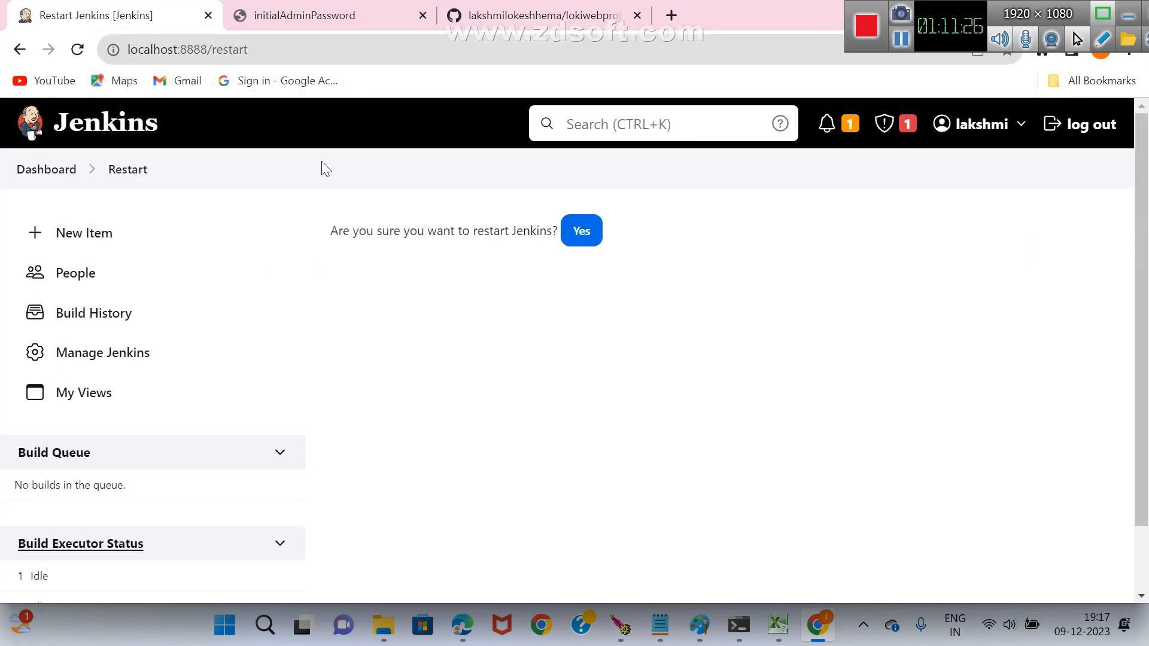
click(578, 236)
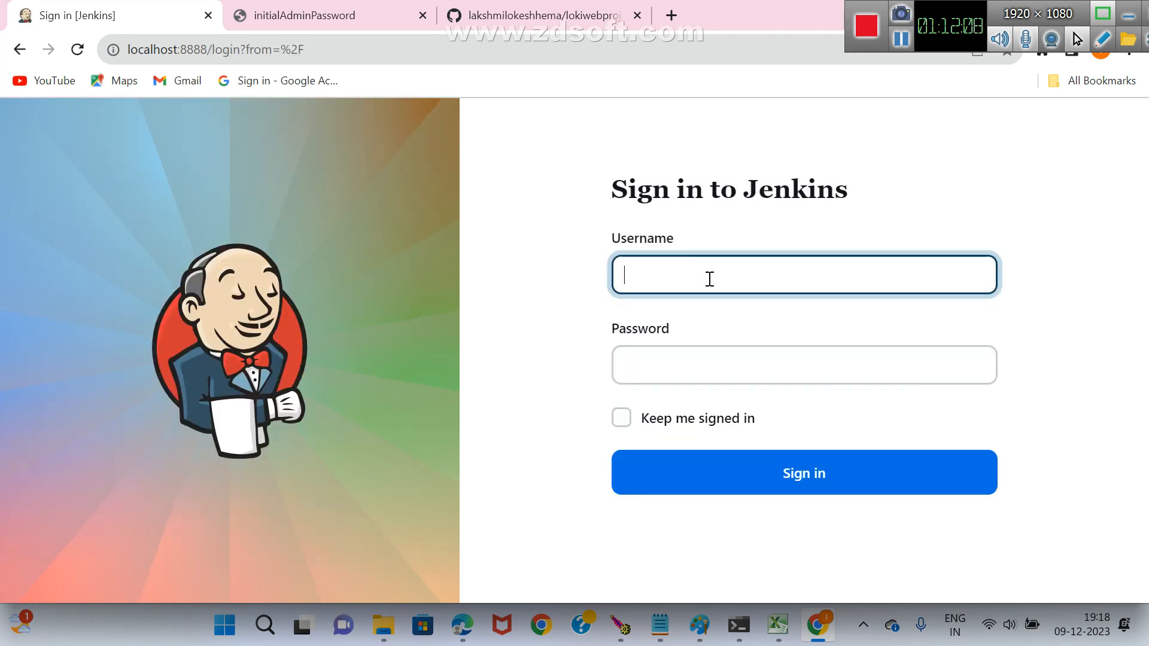
Sign in to Jenkins with the administrator's username and password, and dismiss the browser's saved-password warning.
text(admin)
key(Tab)
text(adm)
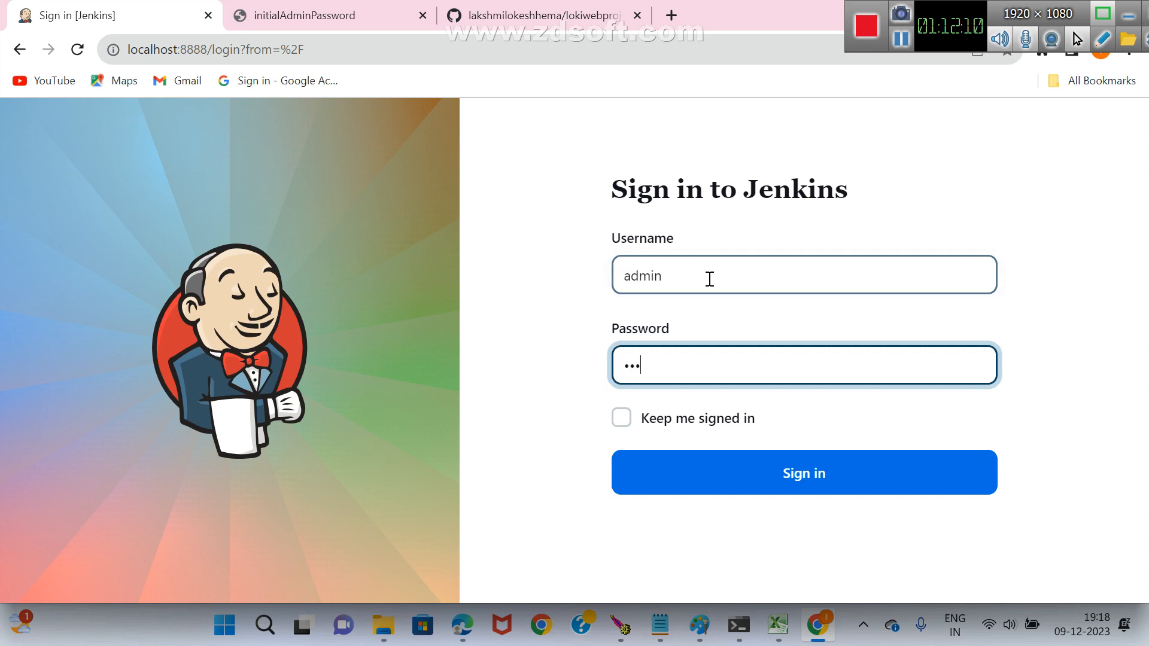
text(in)
key(Return)
click(806, 478)
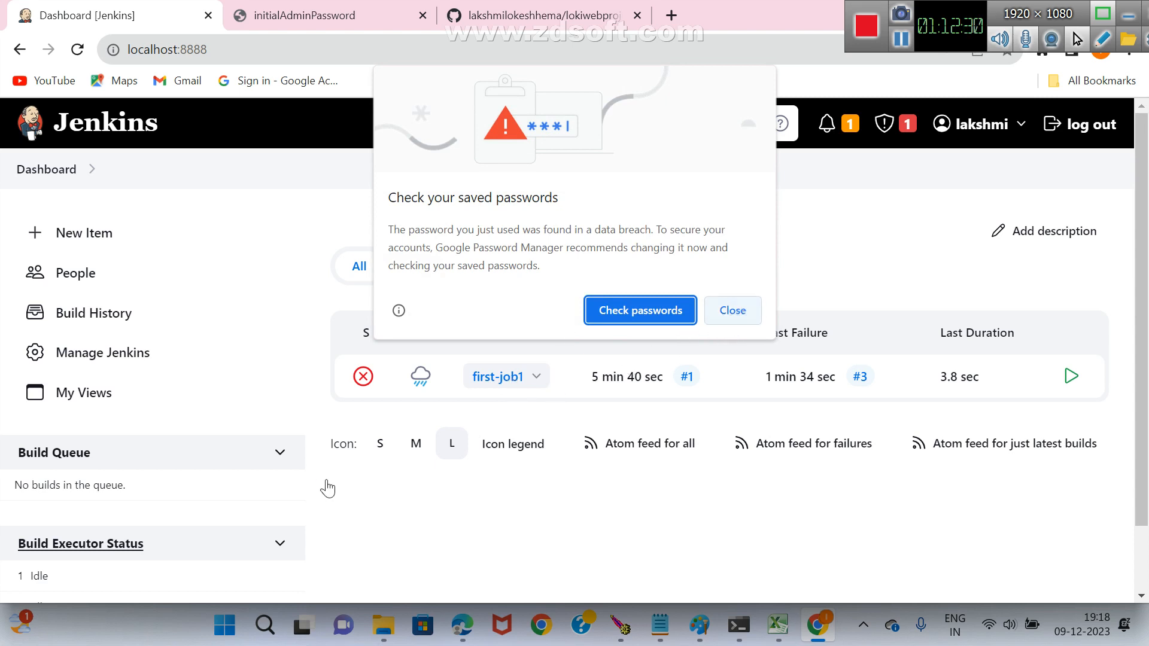
click(744, 318)
Open the first-job1 project again, run another build and check its entry in the build history.
scroll(135, 311, down, 1)
scroll(150, 339, down, 1)
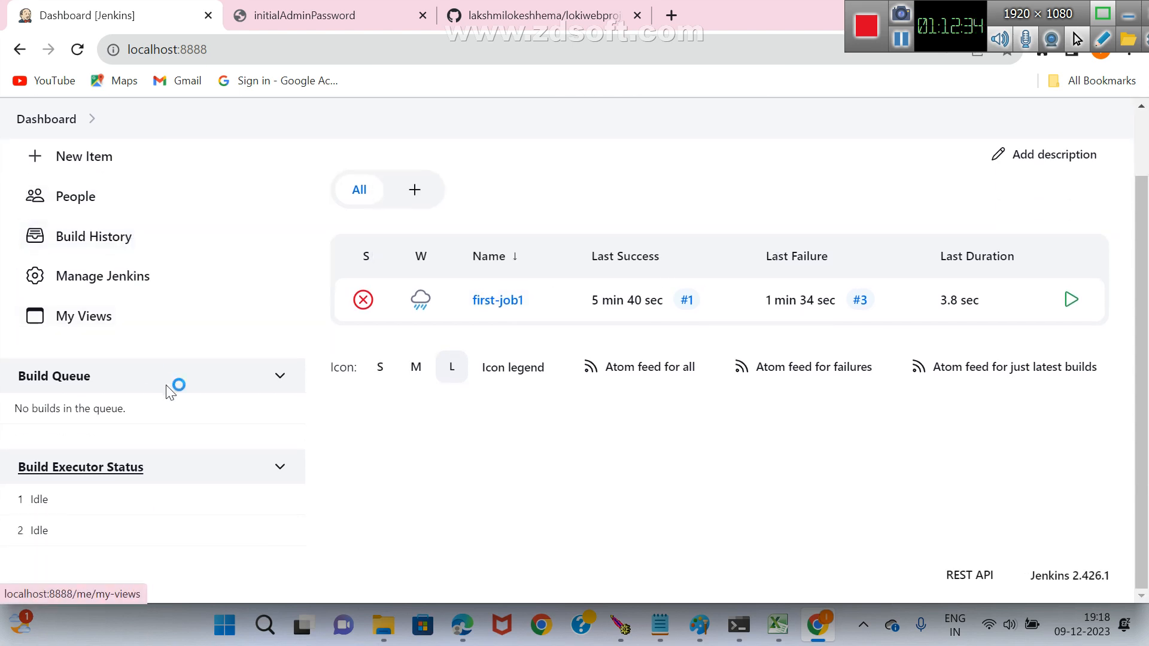
scroll(156, 350, up, 1)
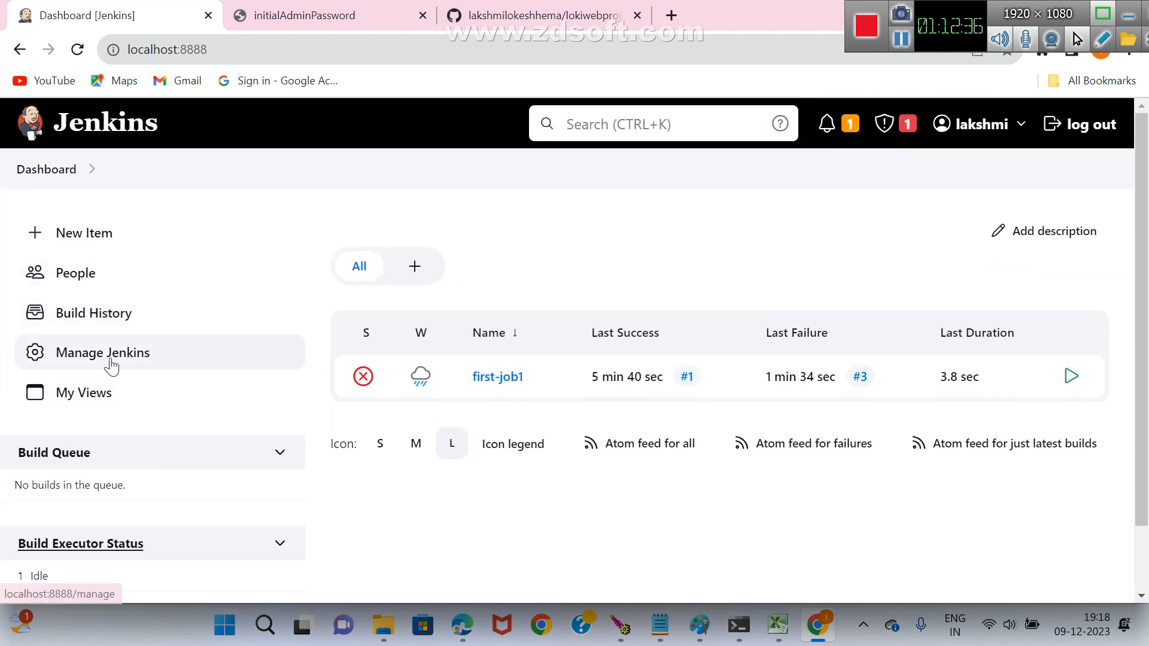
click(491, 383)
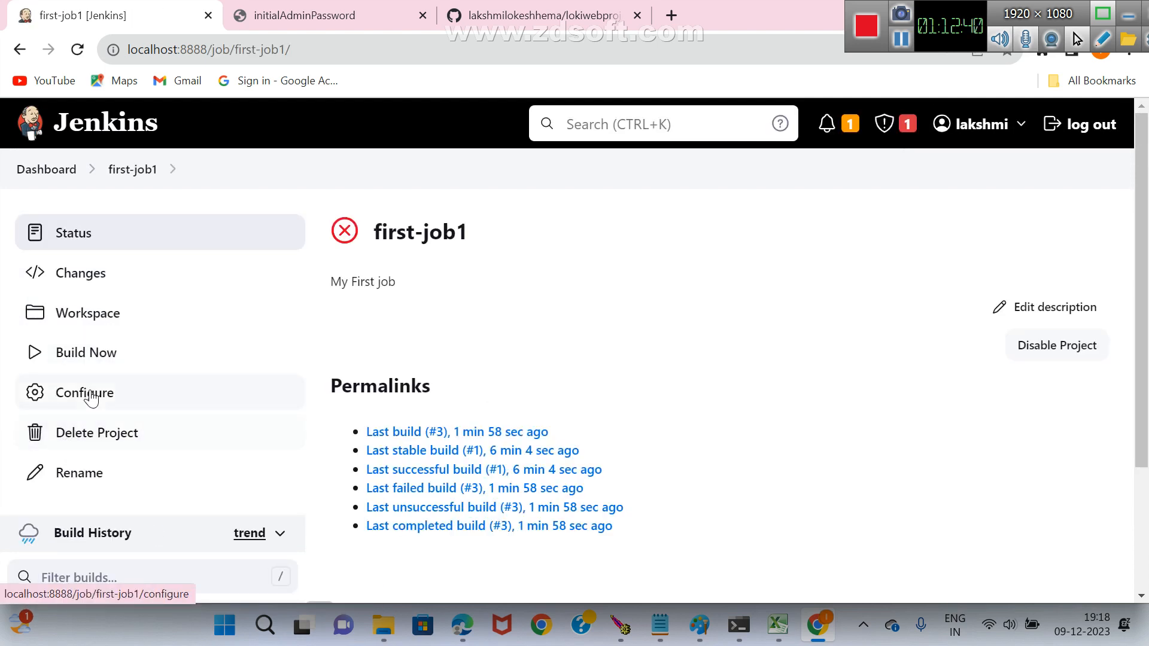
click(91, 353)
scroll(286, 300, down, 3)
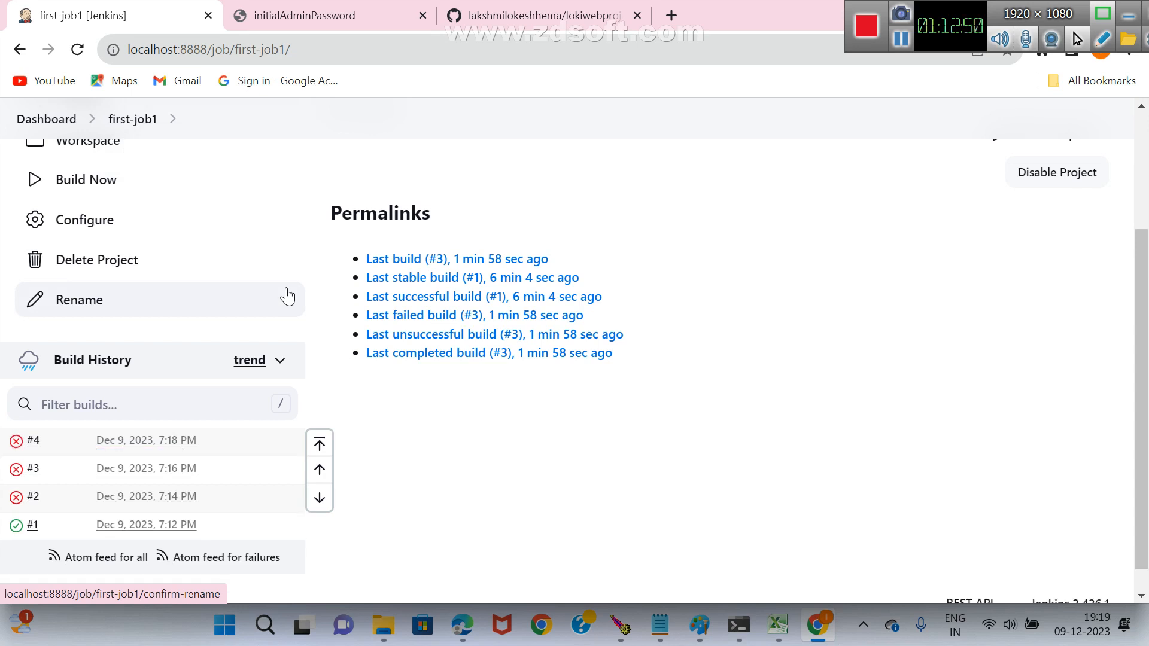
In first-job1's configuration, change the Maven build step's goals to mvn package and select Maven3.8.6 as the Maven version.
click(108, 233)
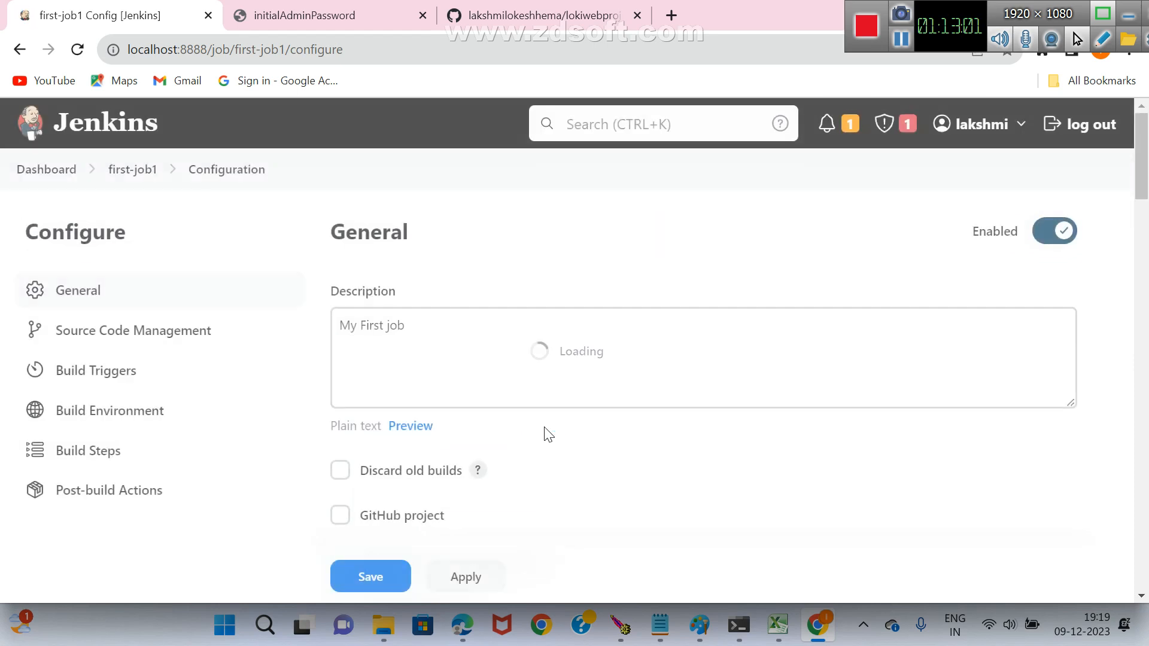
scroll(364, 390, down, 12)
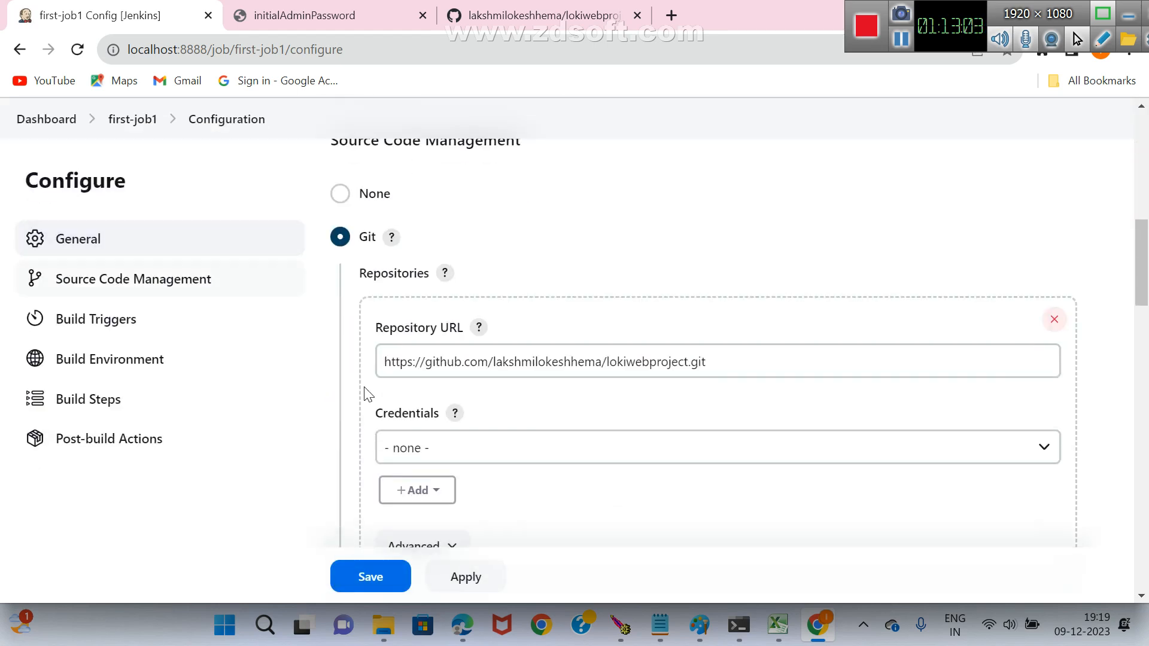
scroll(366, 394, down, 13)
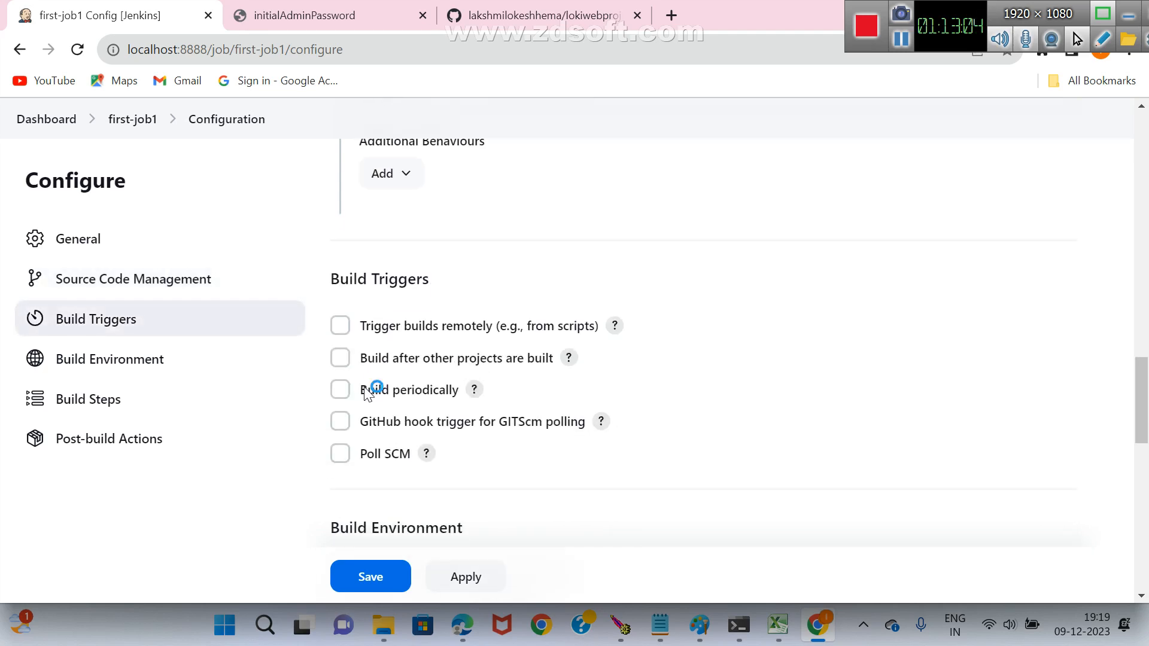
scroll(366, 394, down, 6)
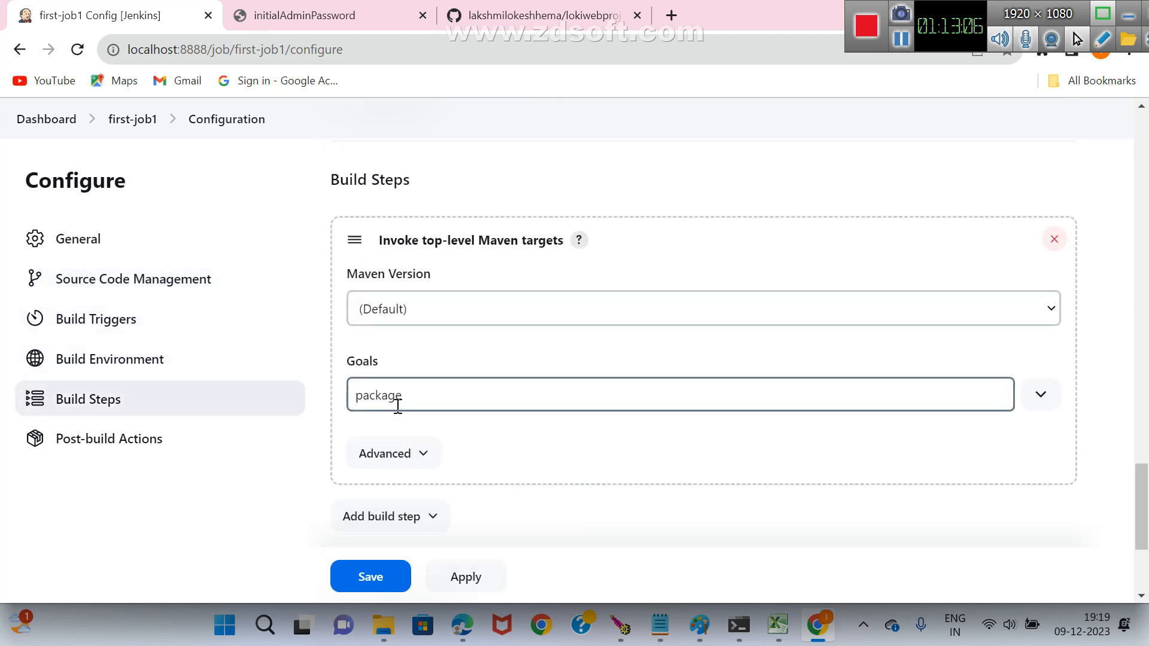
click(359, 395)
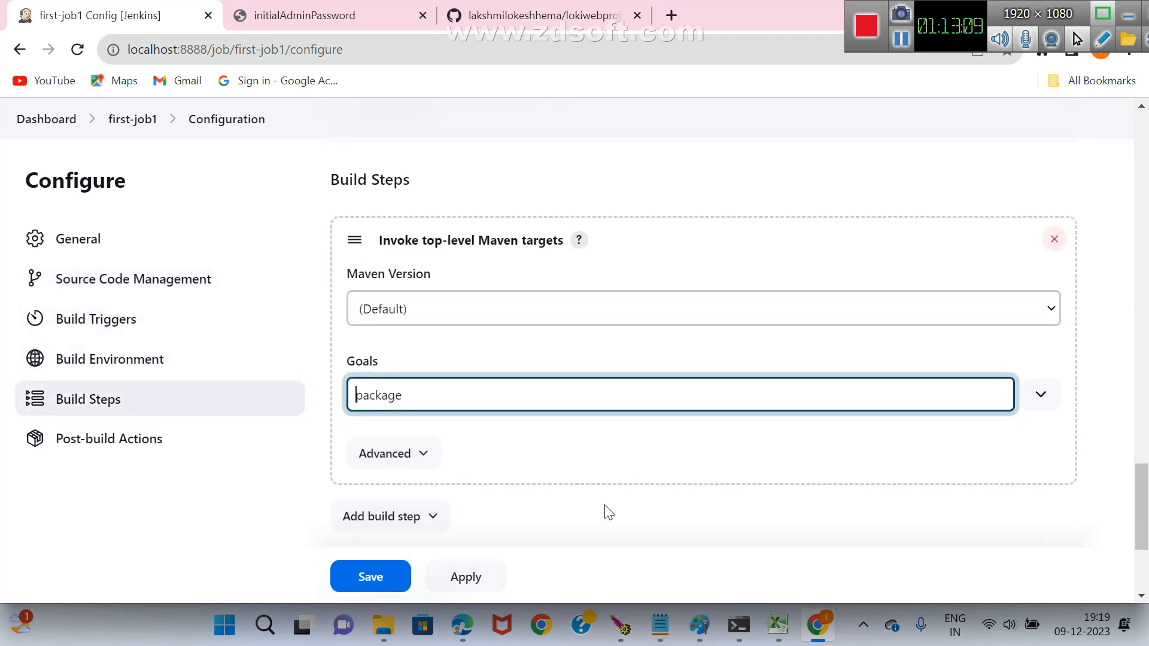
text(mvn)
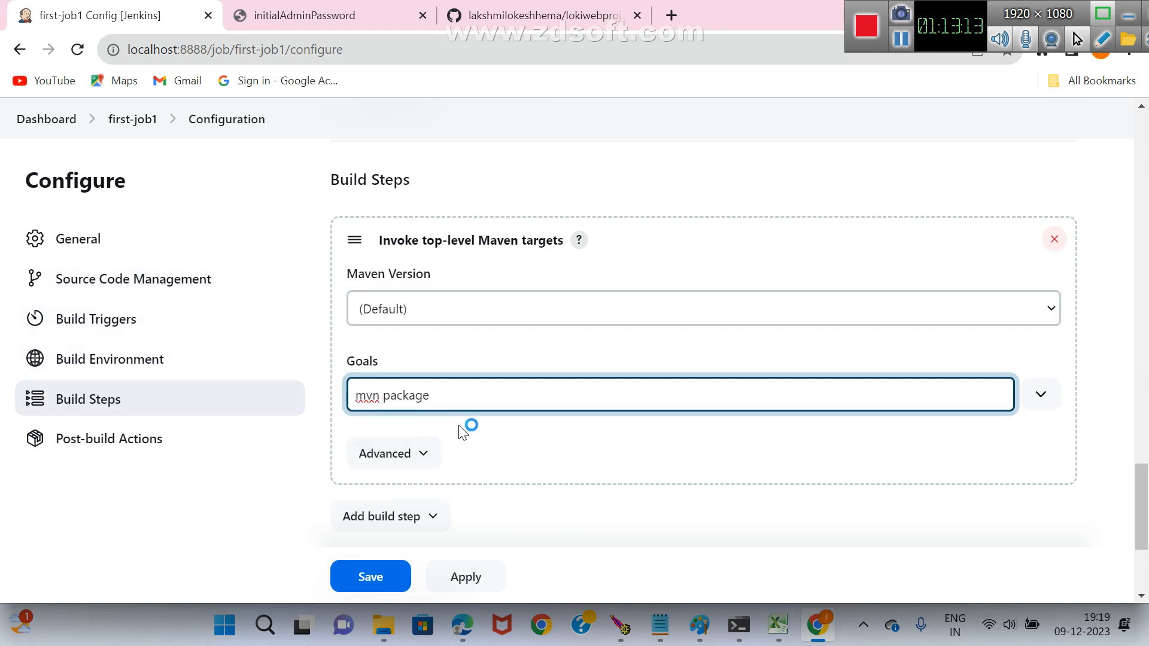
click(470, 312)
click(407, 355)
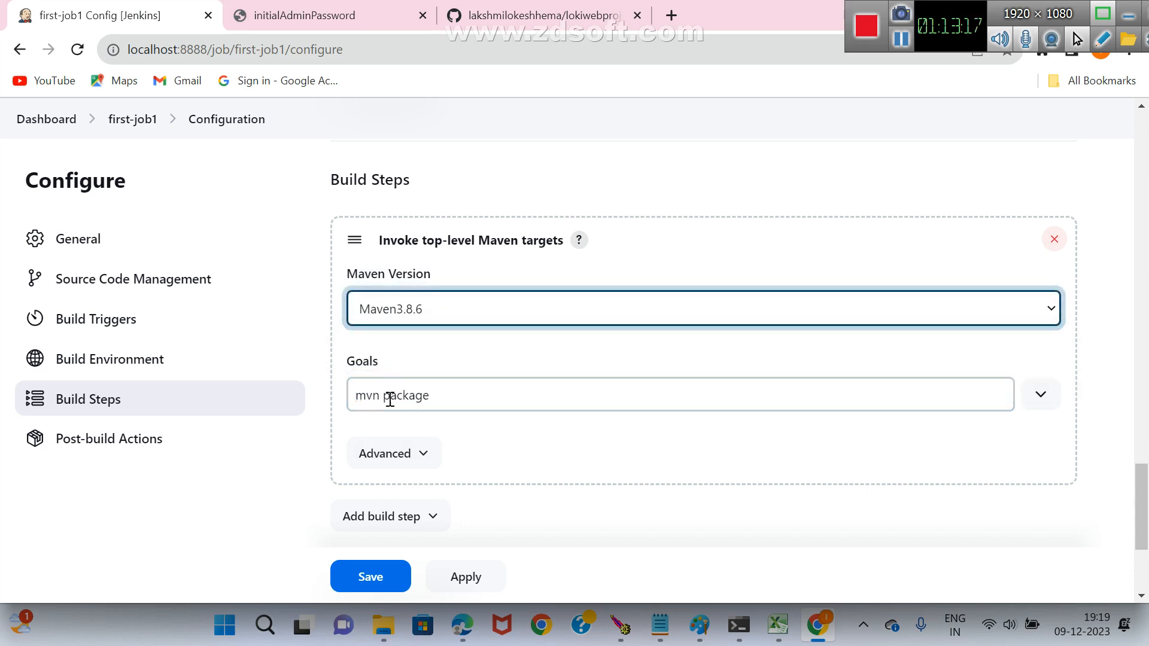
Remove mvn from the build step's goals, leaving only package, and save the job configuration.
click(381, 395)
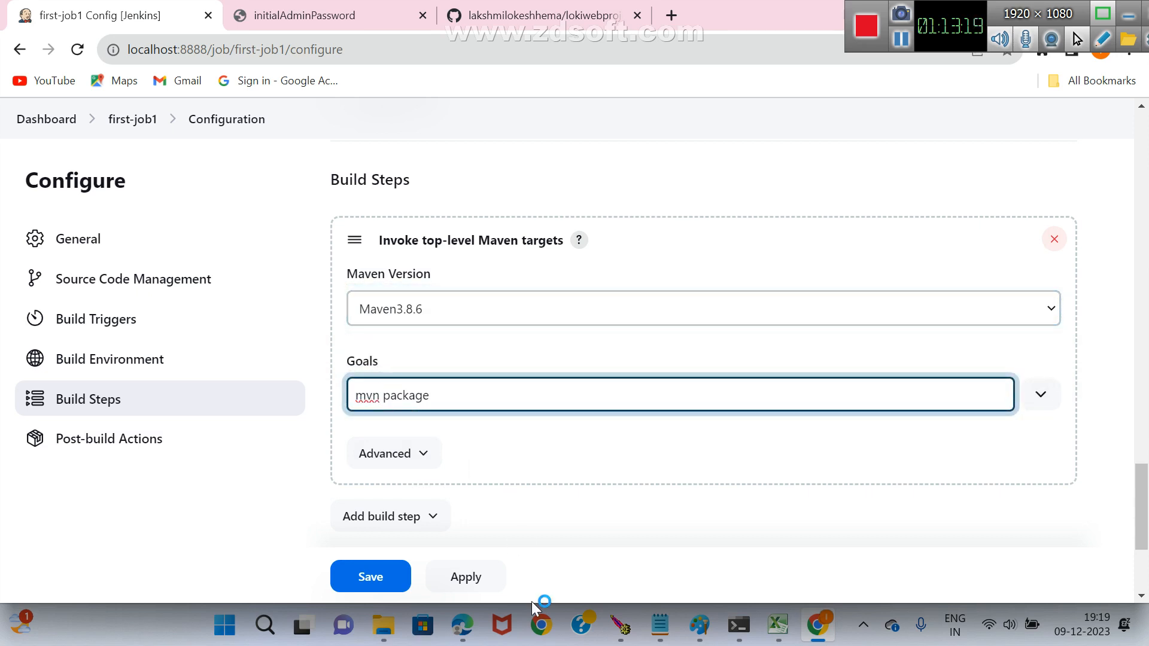
key(BackSpace)
key(BackSpace)
key(BackSpace)
key(BackSpace)
click(374, 577)
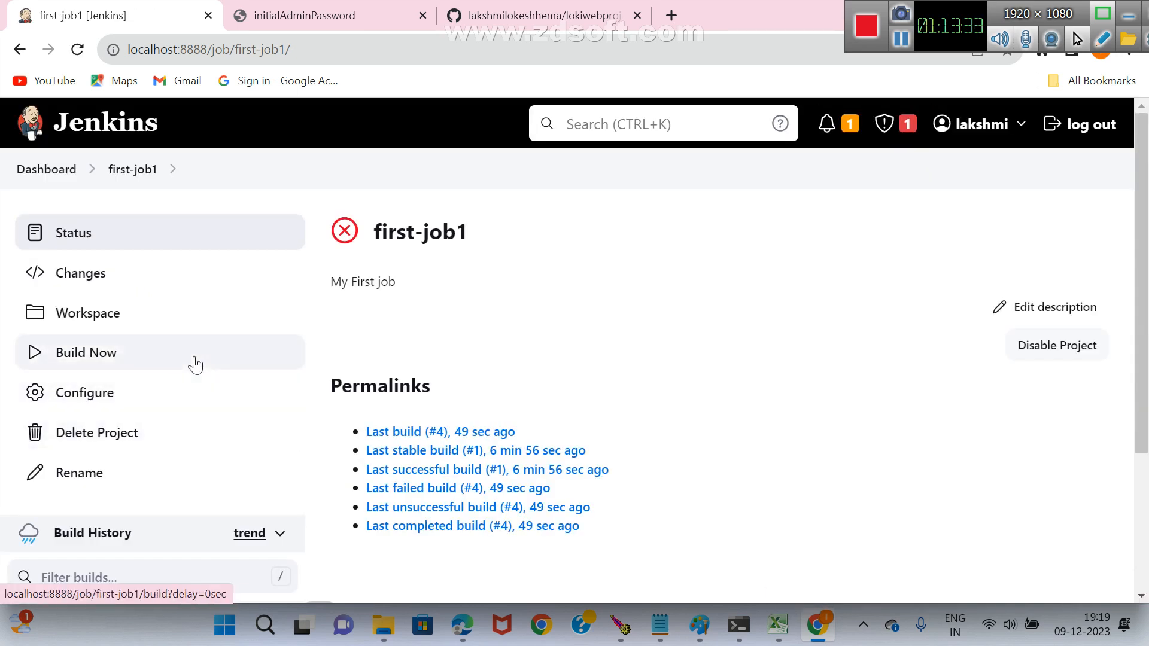
Run a new build of first-job1 with the saved Maven configuration.
scroll(192, 363, down, 1)
click(121, 274)
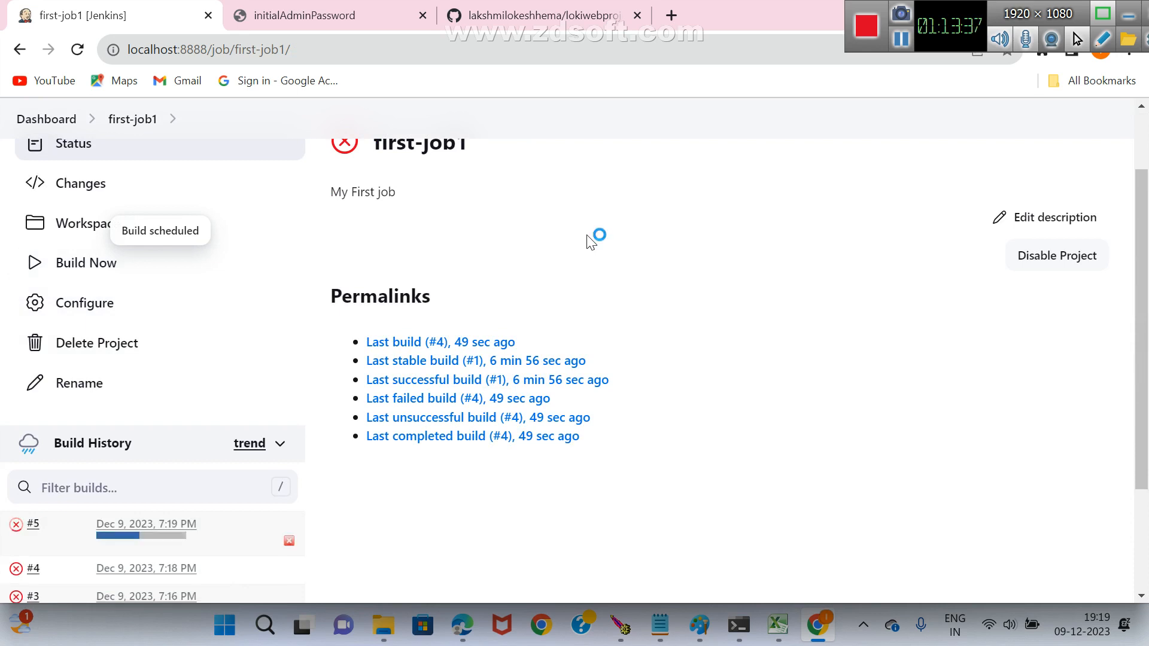
Open build #5's console output and highlight the path of the generated lokiwebproject.war file.
scroll(591, 240, down, 1)
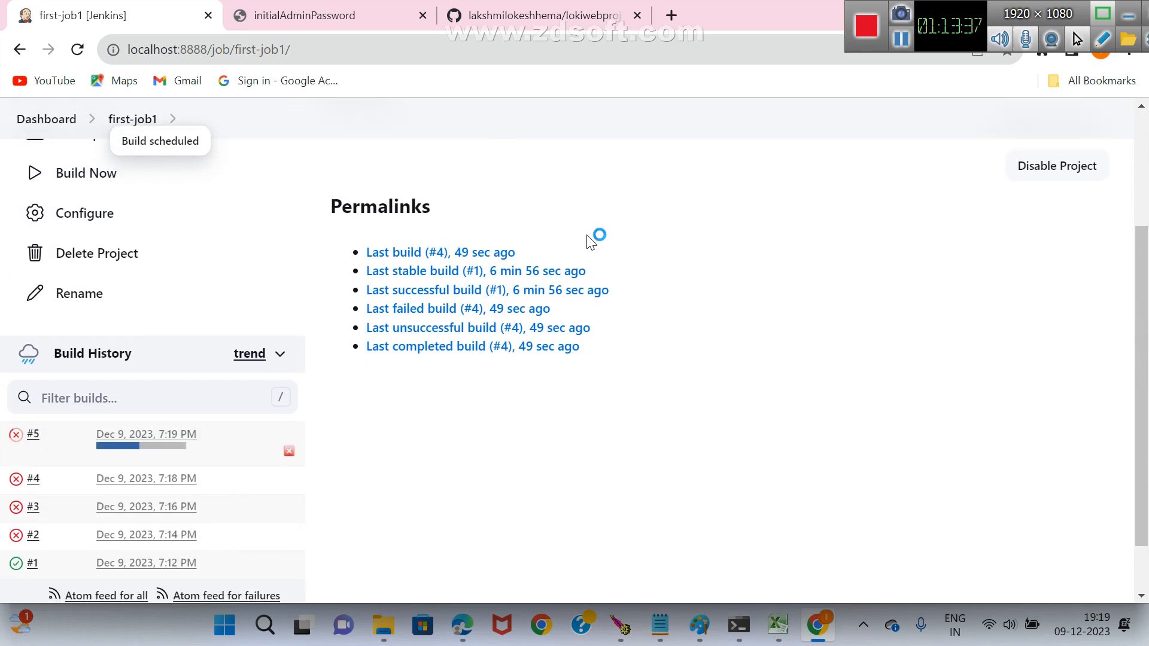
click(129, 449)
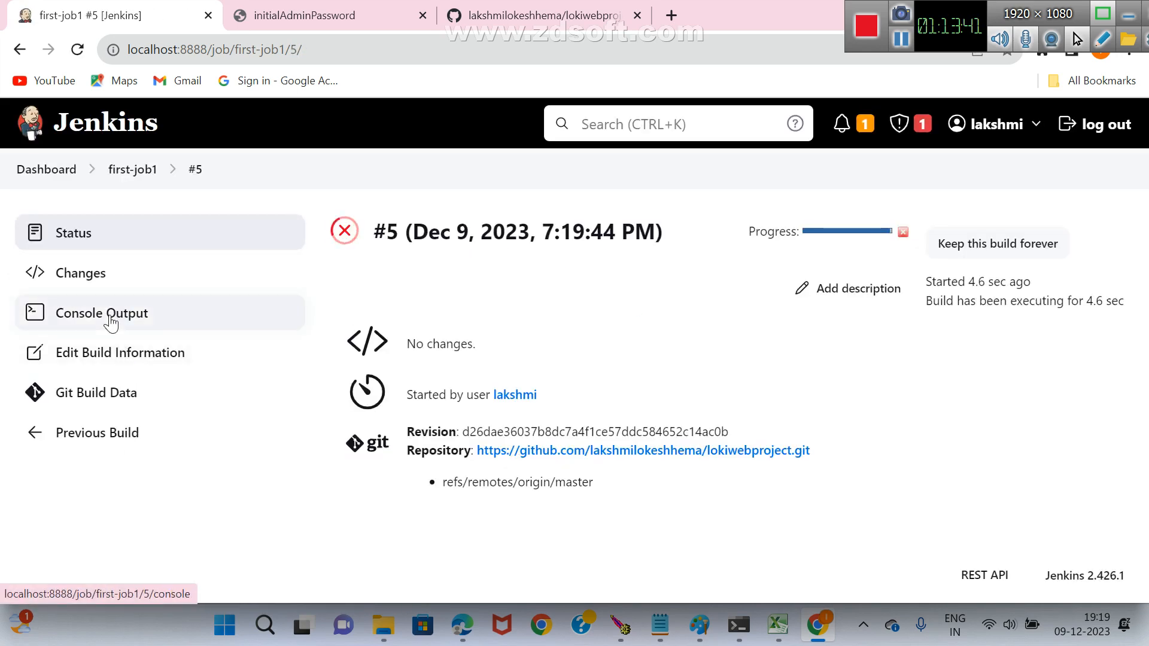
click(110, 324)
mouse_move(607, 633)
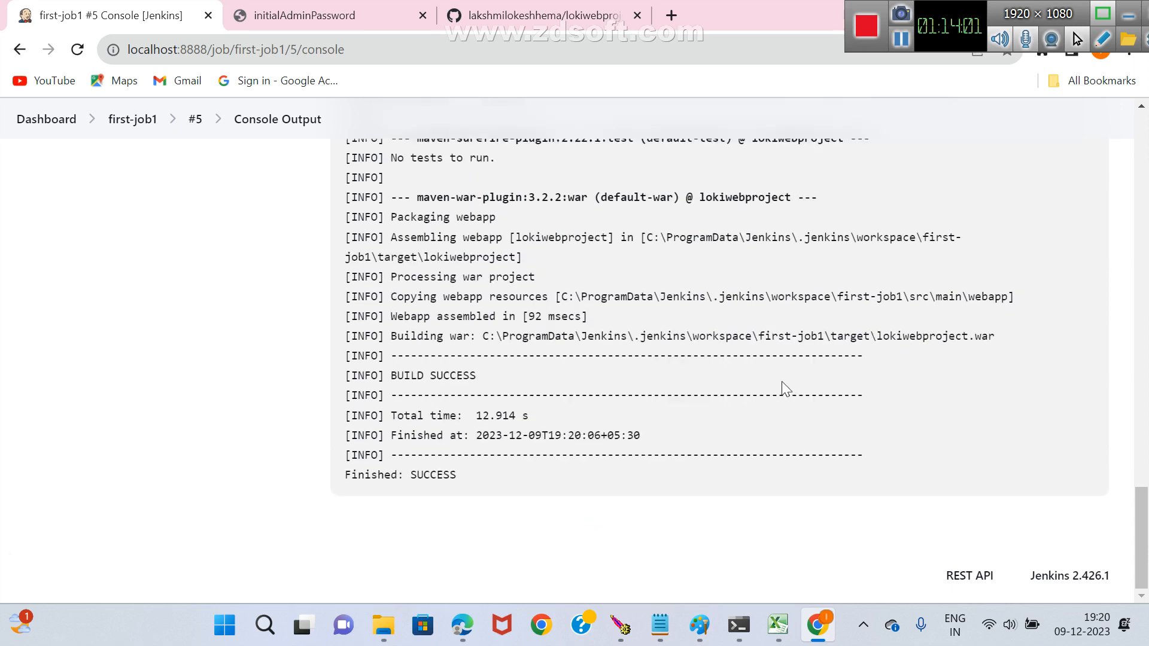
drag(485, 336, 988, 340)
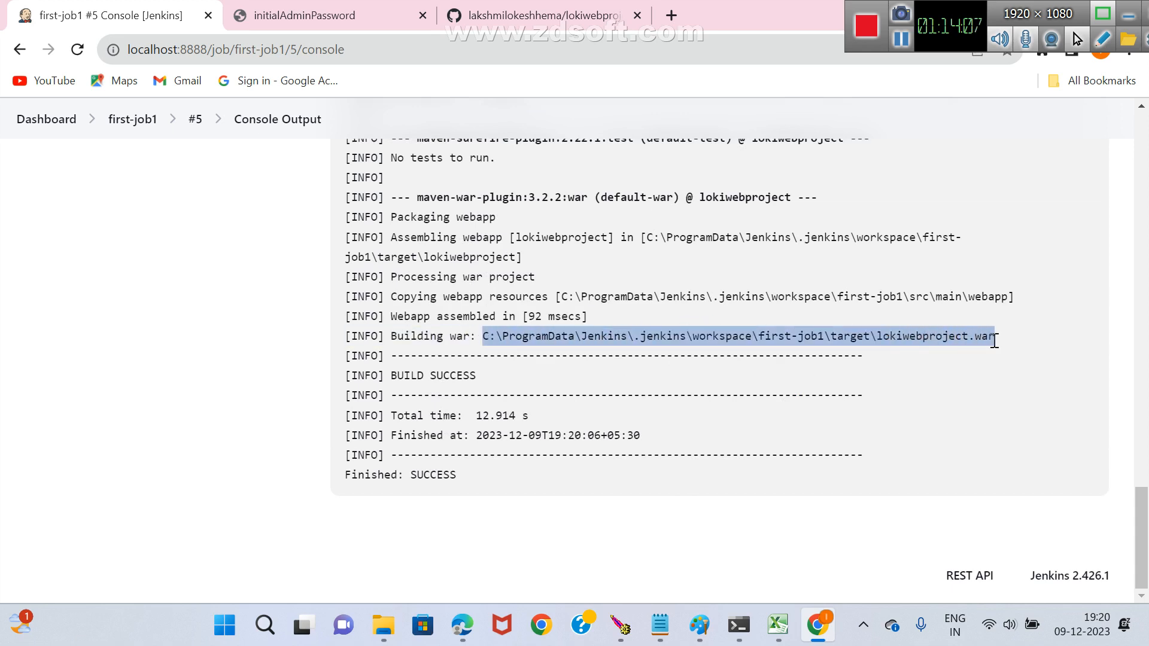
Switch to Paint and draw a red rectangle below the 0-65536 text in the Jenkins section.
click(700, 625)
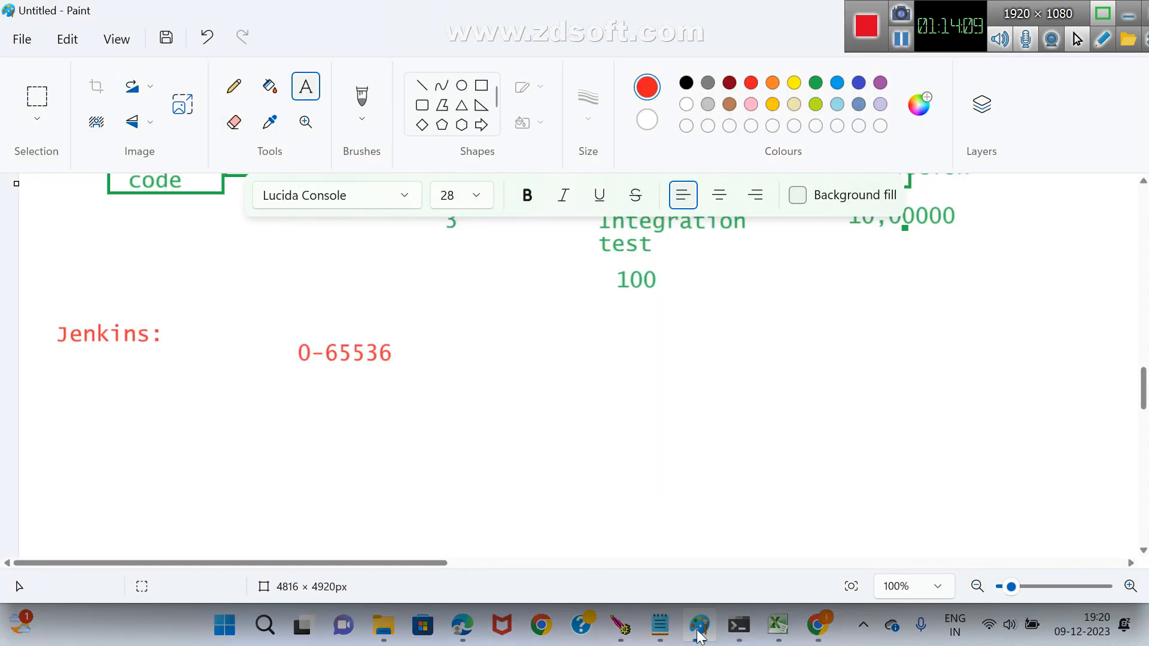
click(481, 85)
drag(193, 397, 411, 481)
click(508, 451)
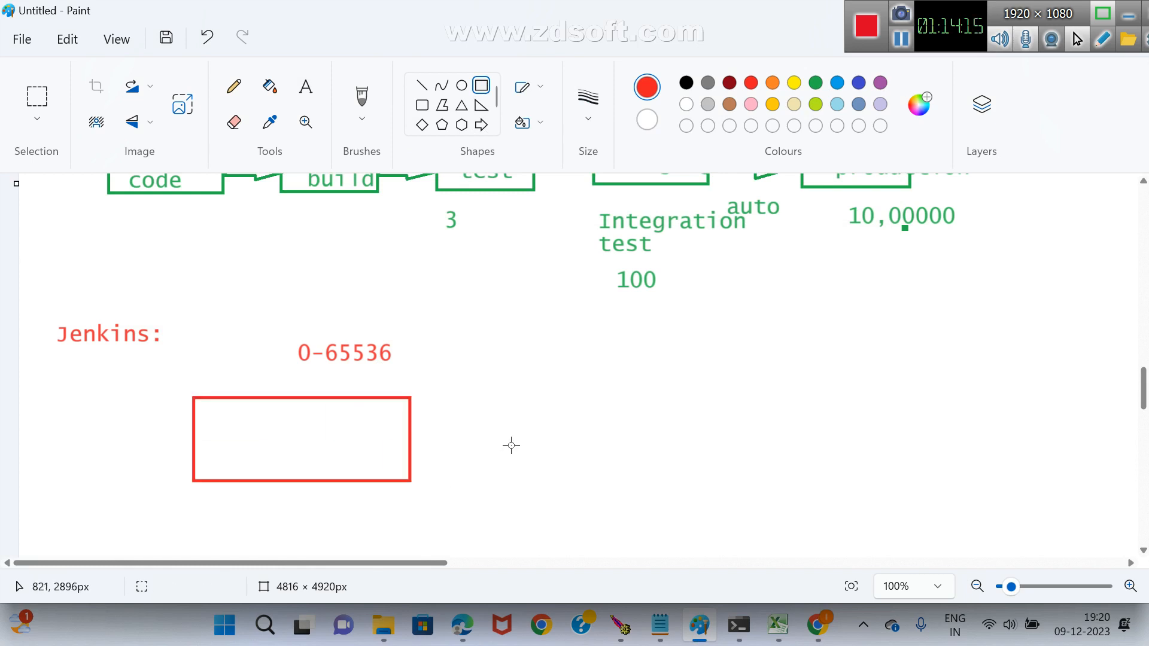
Add the text scm above the new red rectangle and write project code inside it.
click(305, 86)
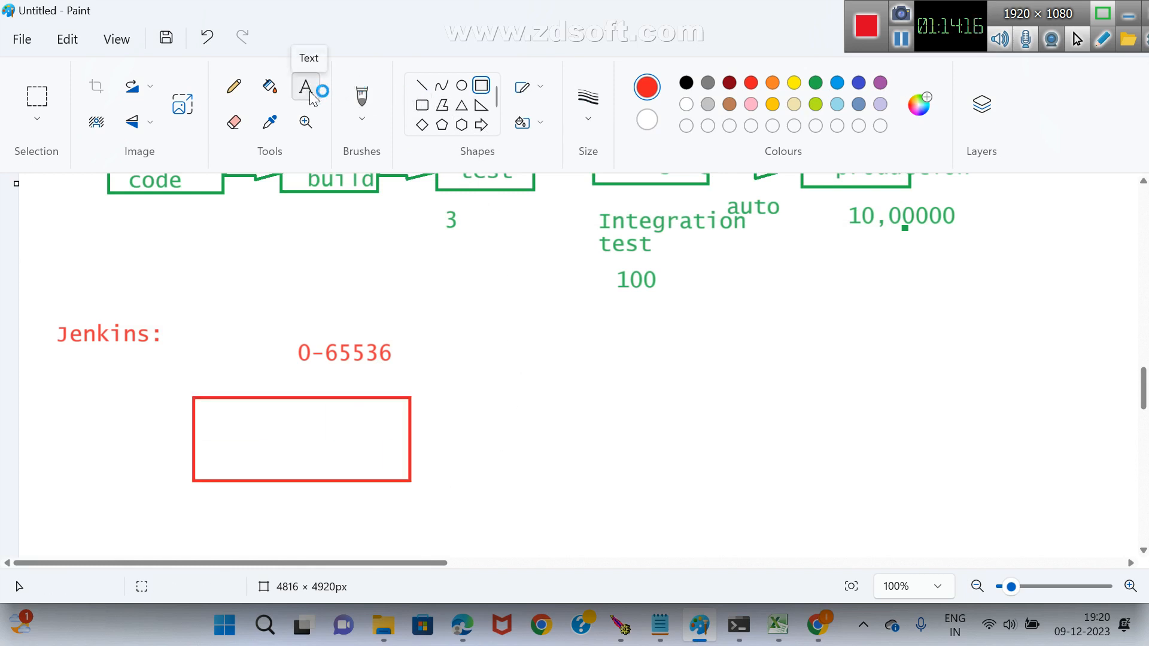
click(309, 96)
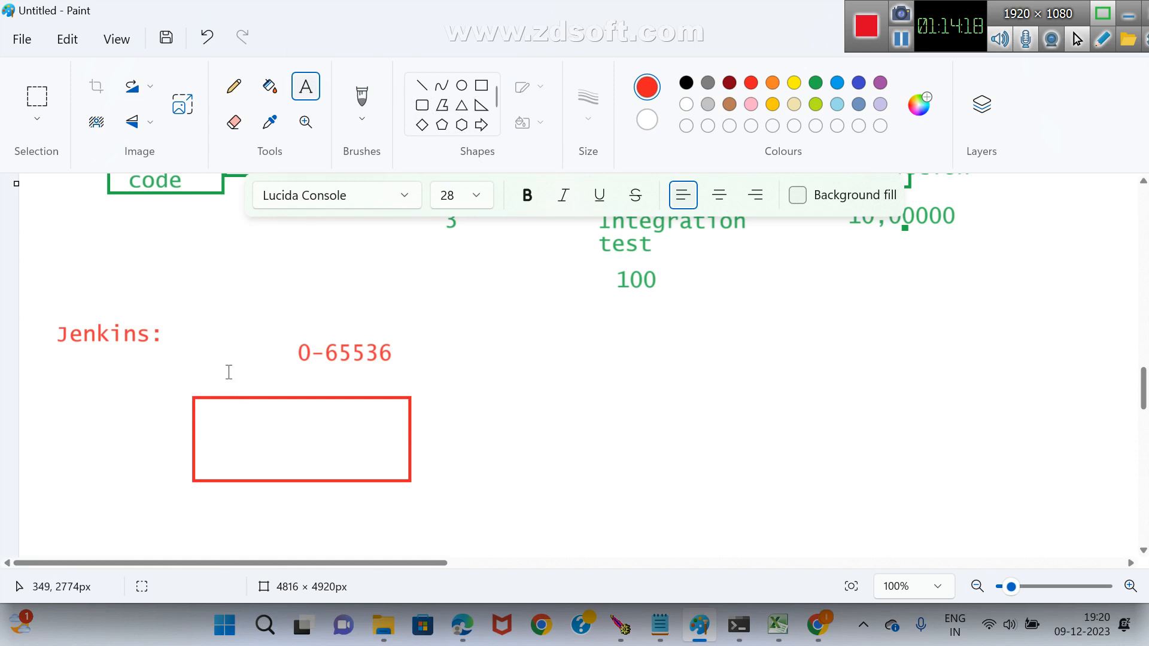
drag(228, 372, 371, 390)
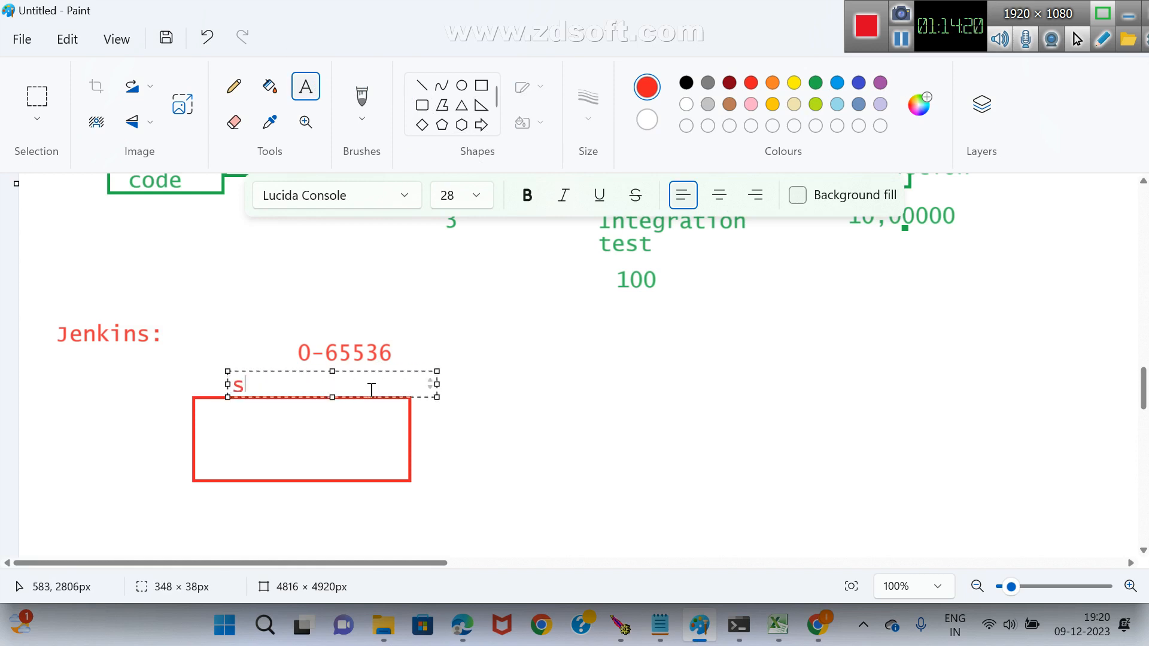
text(scm)
click(541, 390)
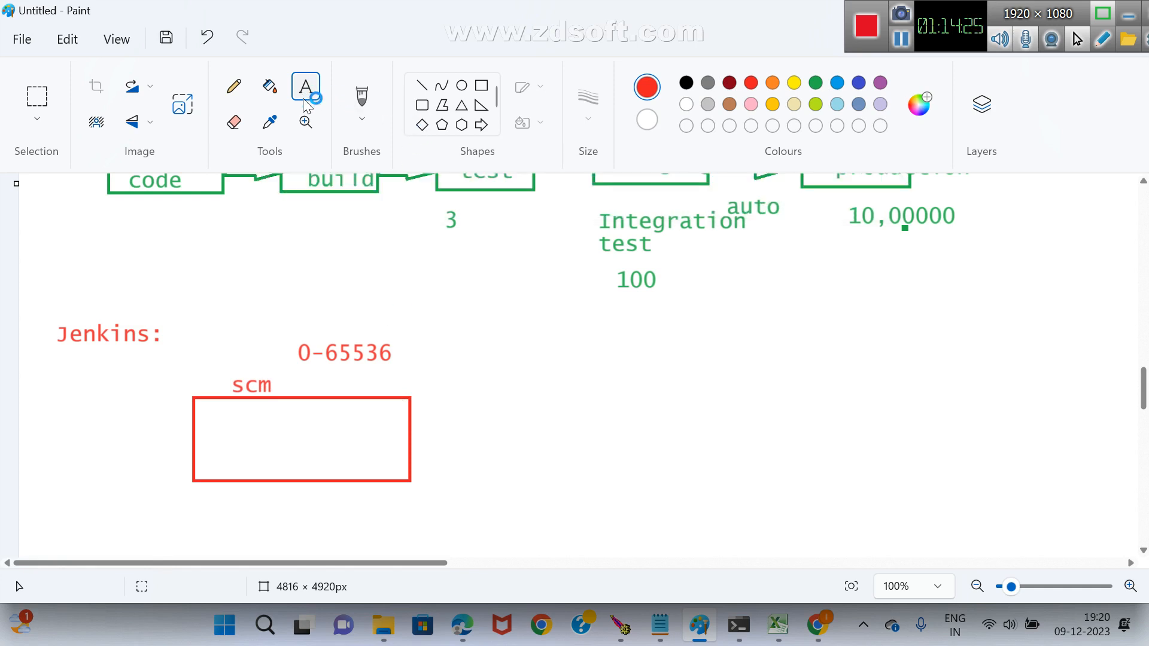
drag(229, 419, 346, 453)
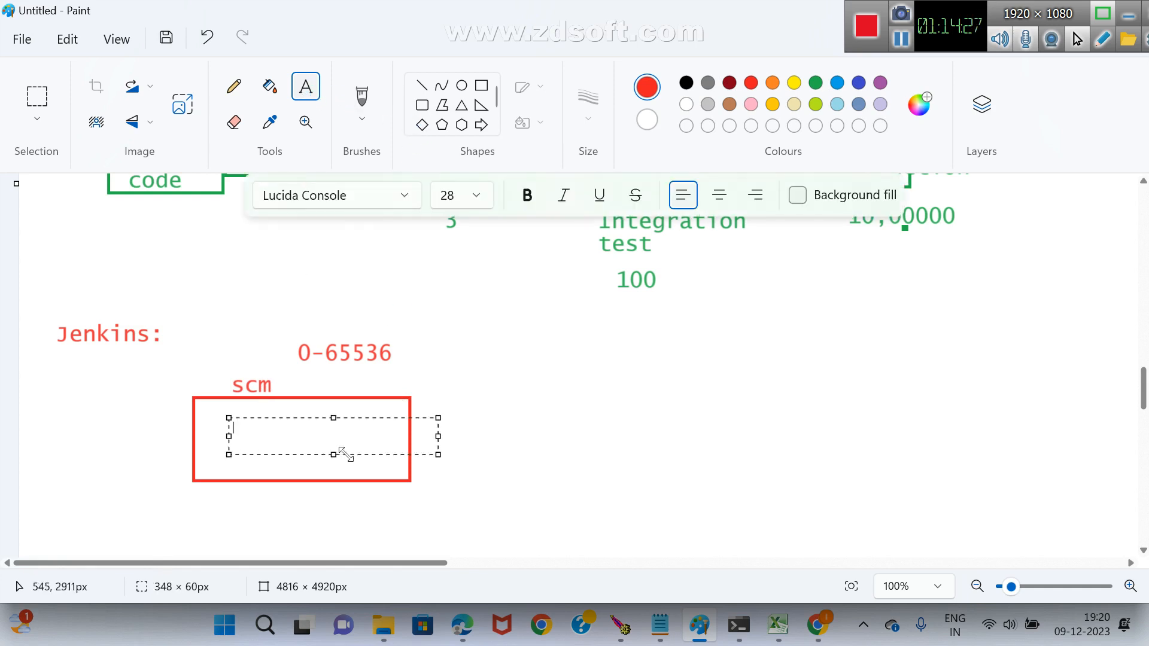
text(project)
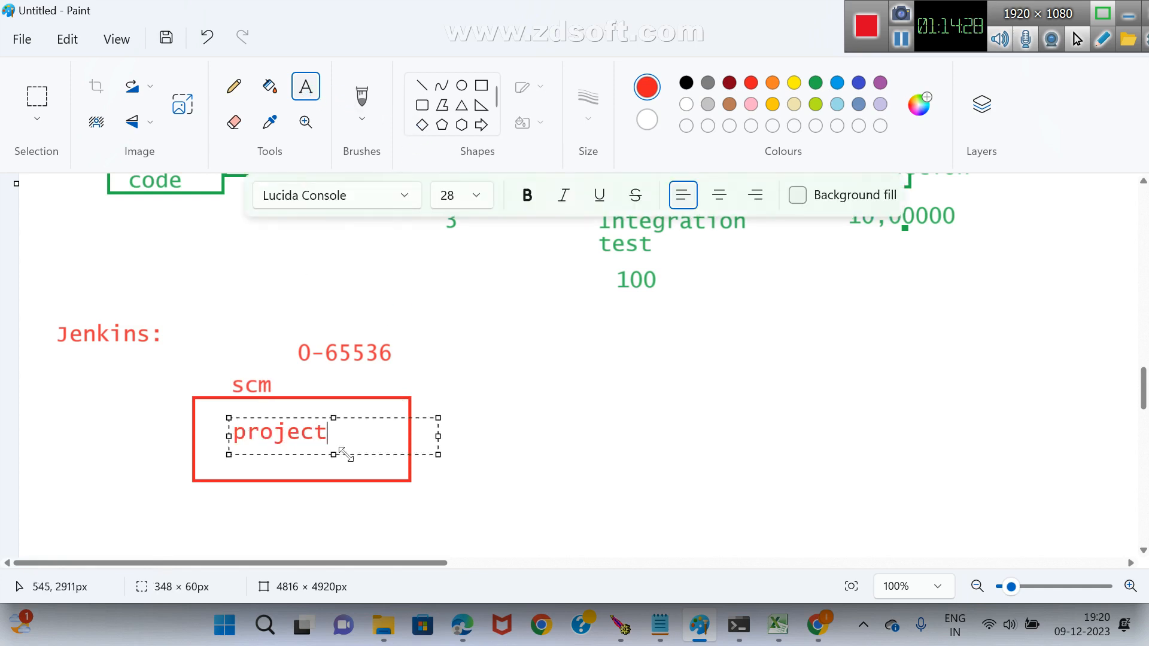
text( code)
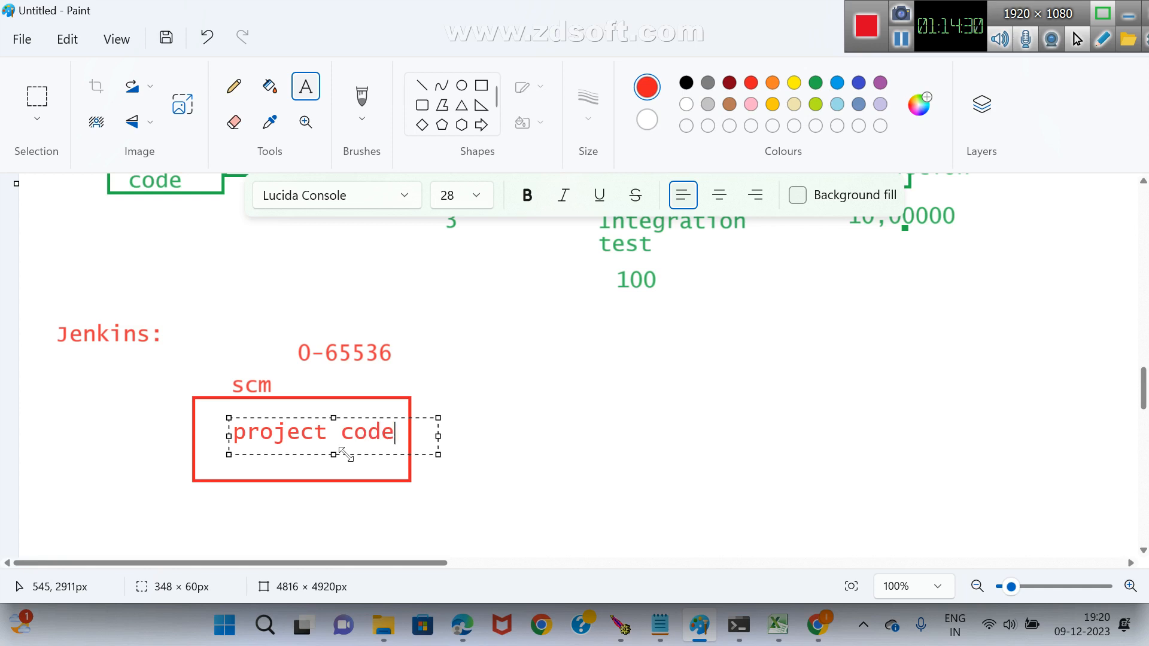
click(643, 397)
Draw a second red rectangle to the right of the project code box and label it Jenkins above.
click(482, 85)
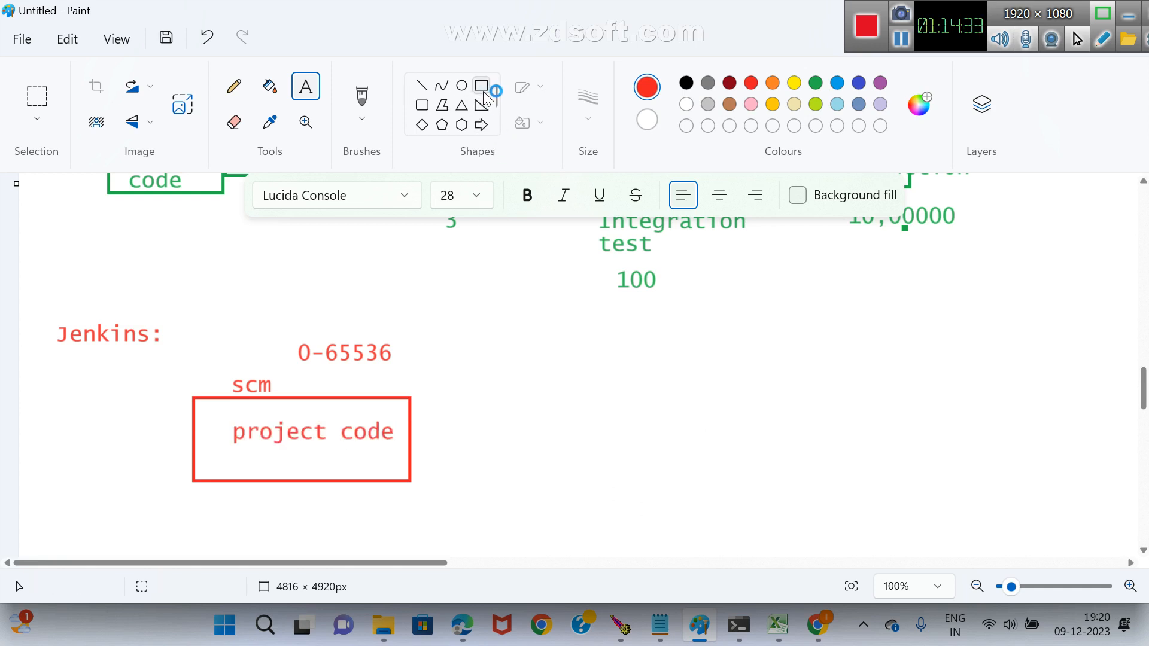
drag(493, 391, 699, 488)
click(859, 531)
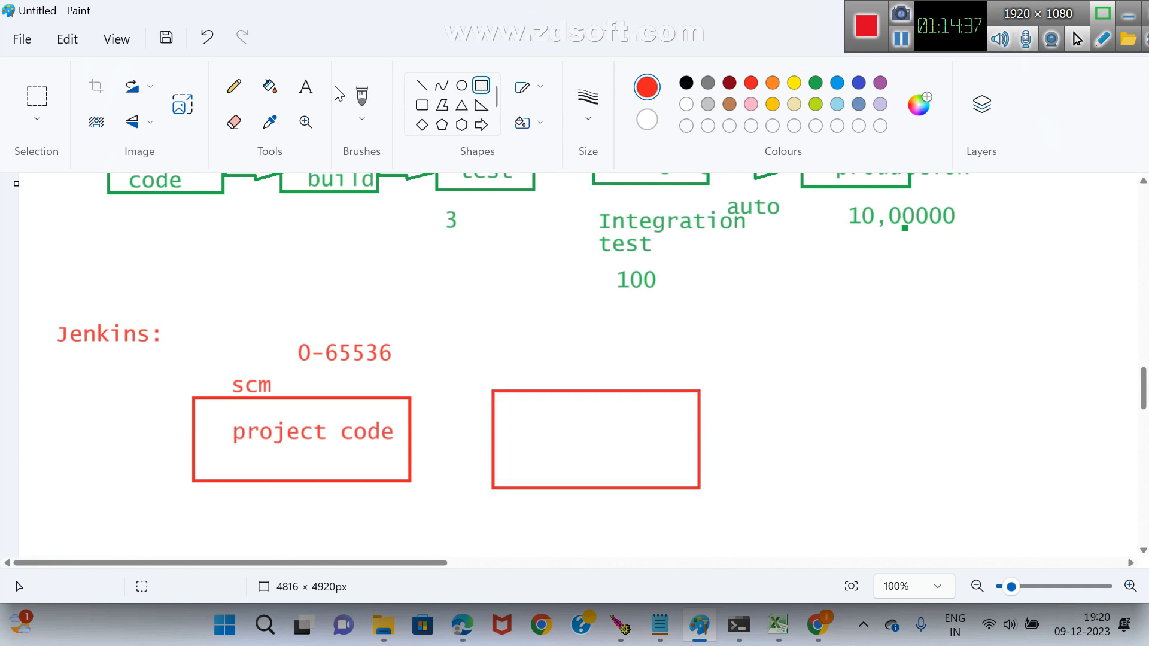
click(306, 87)
drag(527, 351, 656, 379)
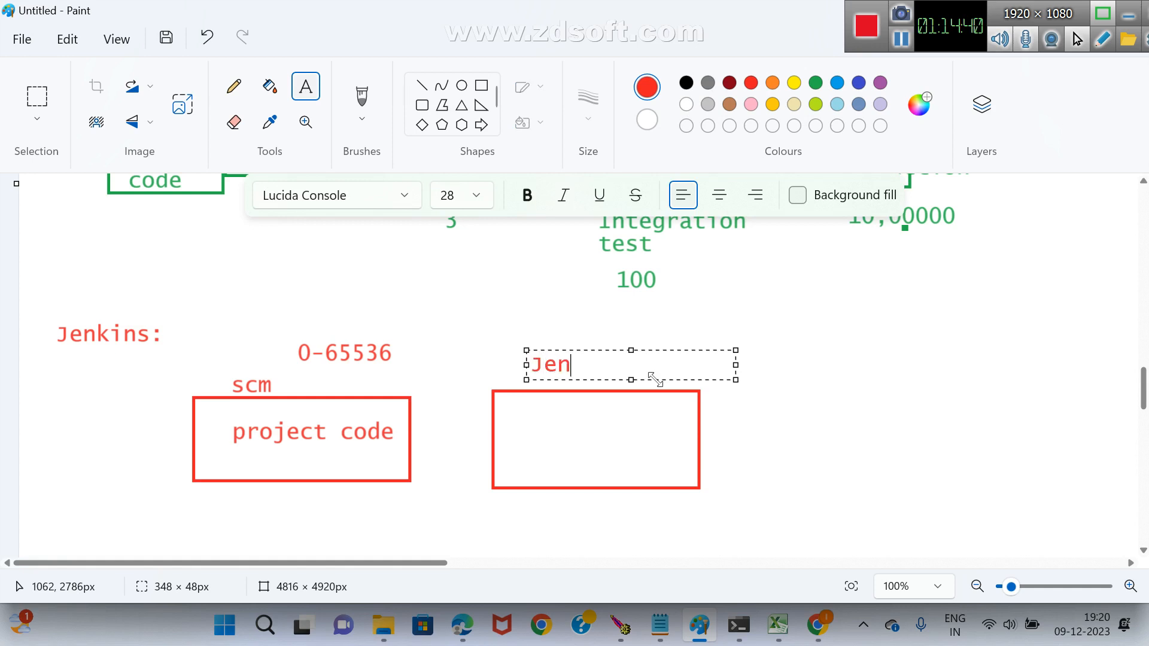
text(Jenkins)
click(398, 277)
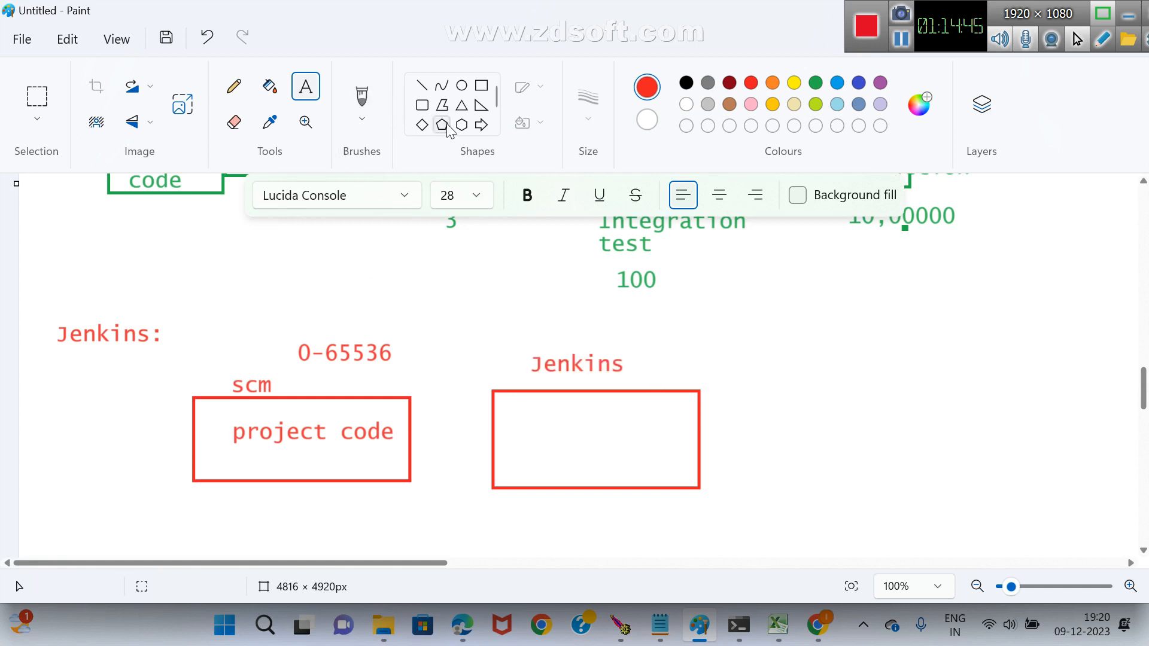
Draw a left-pointing block arrow about 138 × 59 px from the Jenkins box to the project code box.
scroll(486, 130, down, 1)
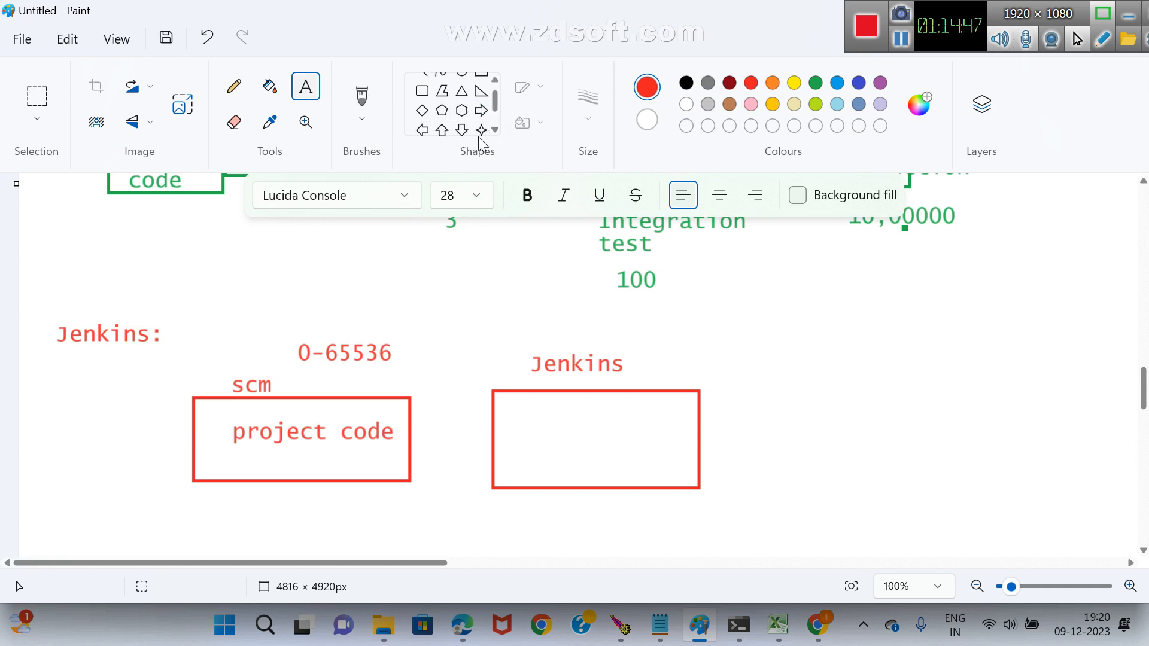
click(422, 129)
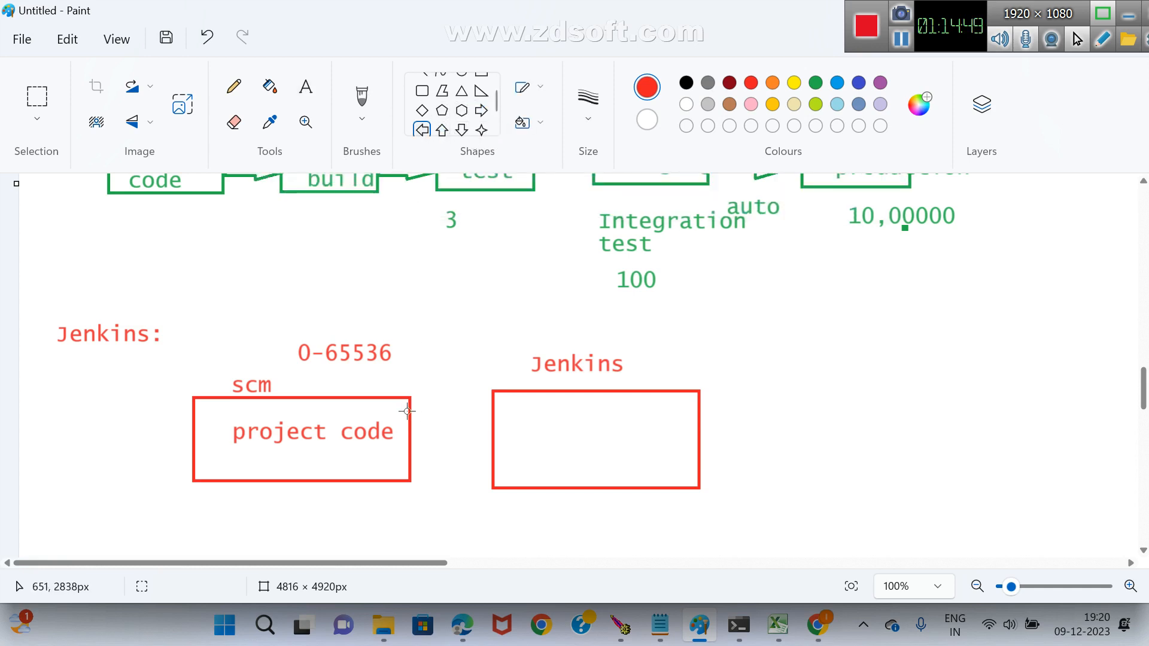
drag(409, 412, 492, 448)
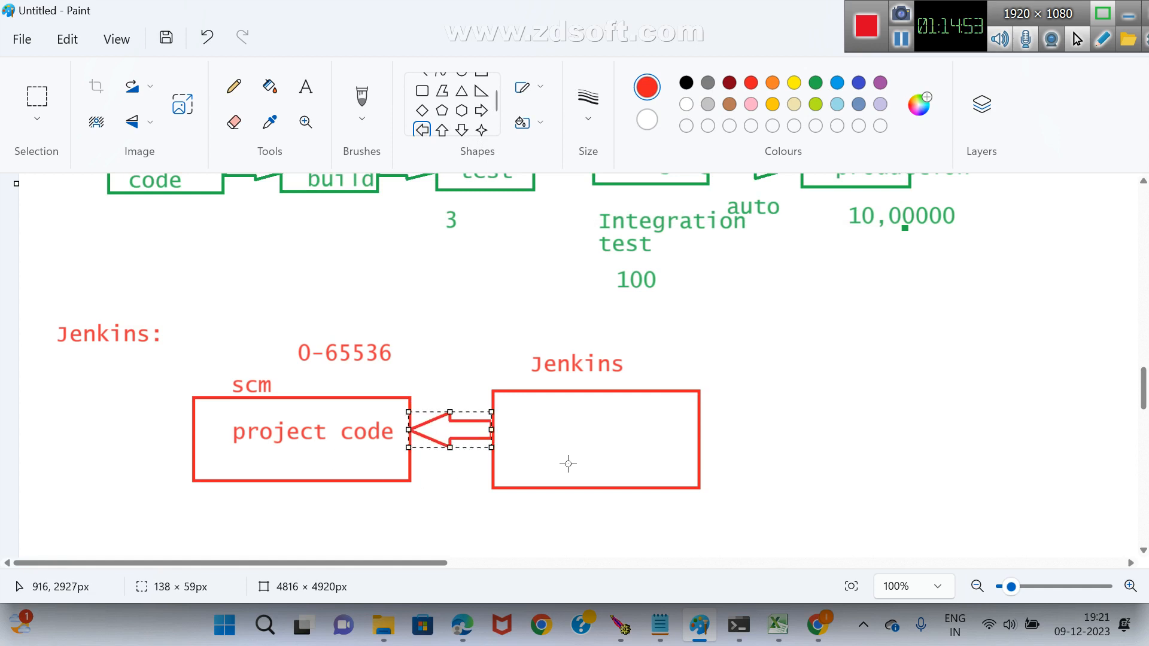
Write downloaded inside the Jenkins box in the diagram.
click(305, 88)
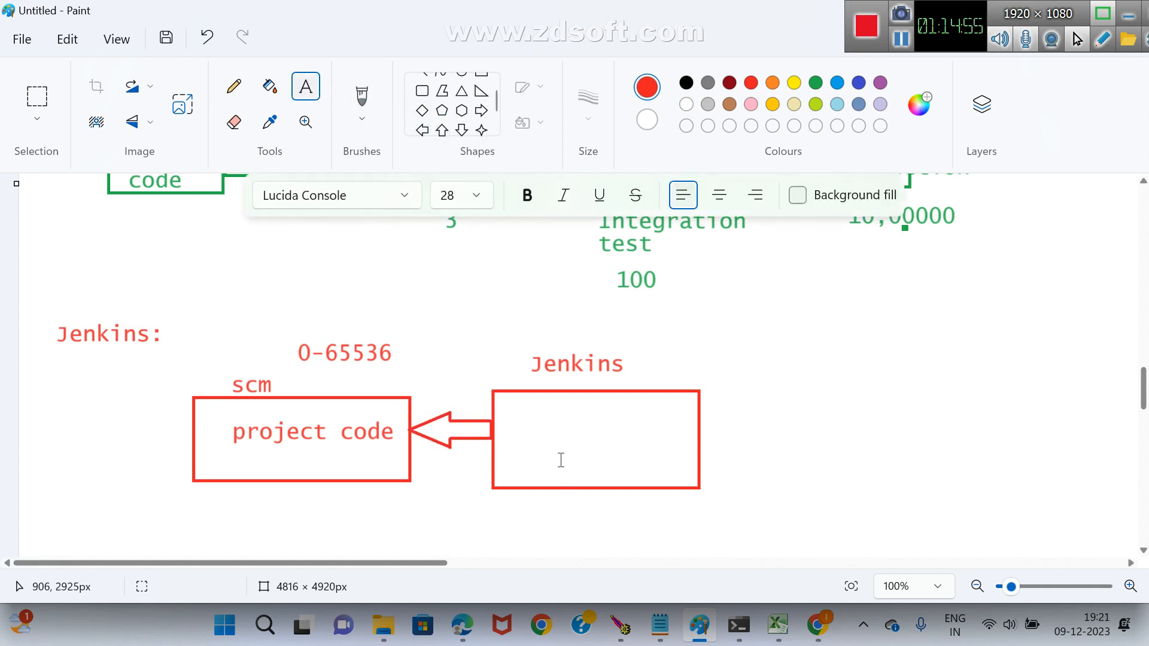
drag(531, 410, 652, 448)
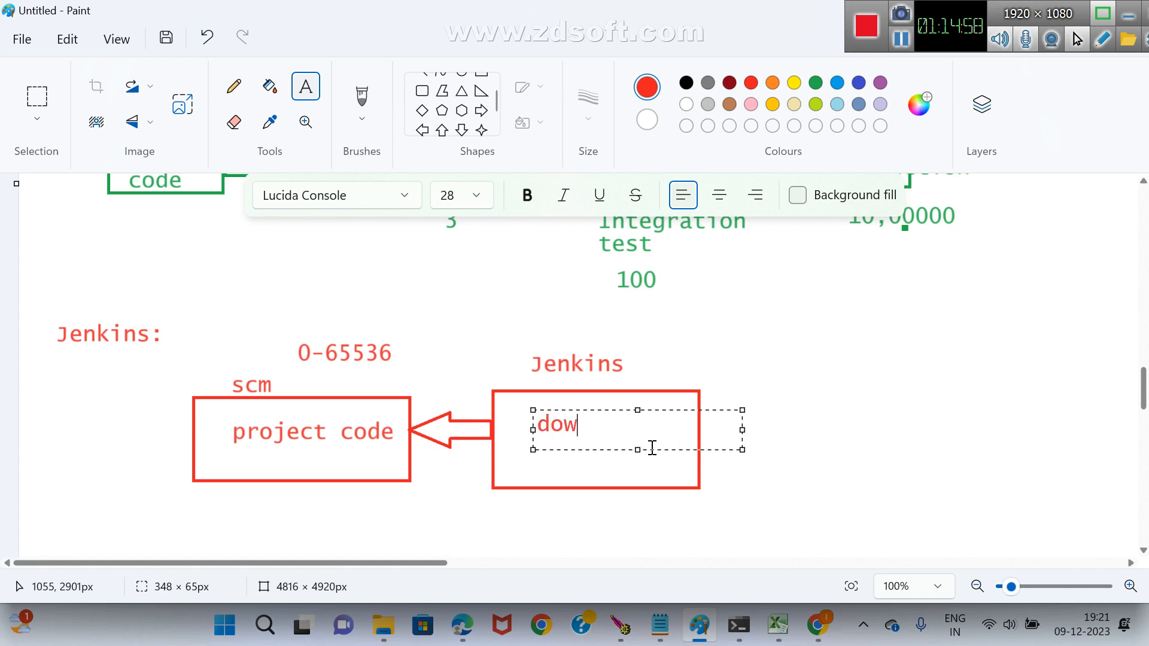
text(downloadi)
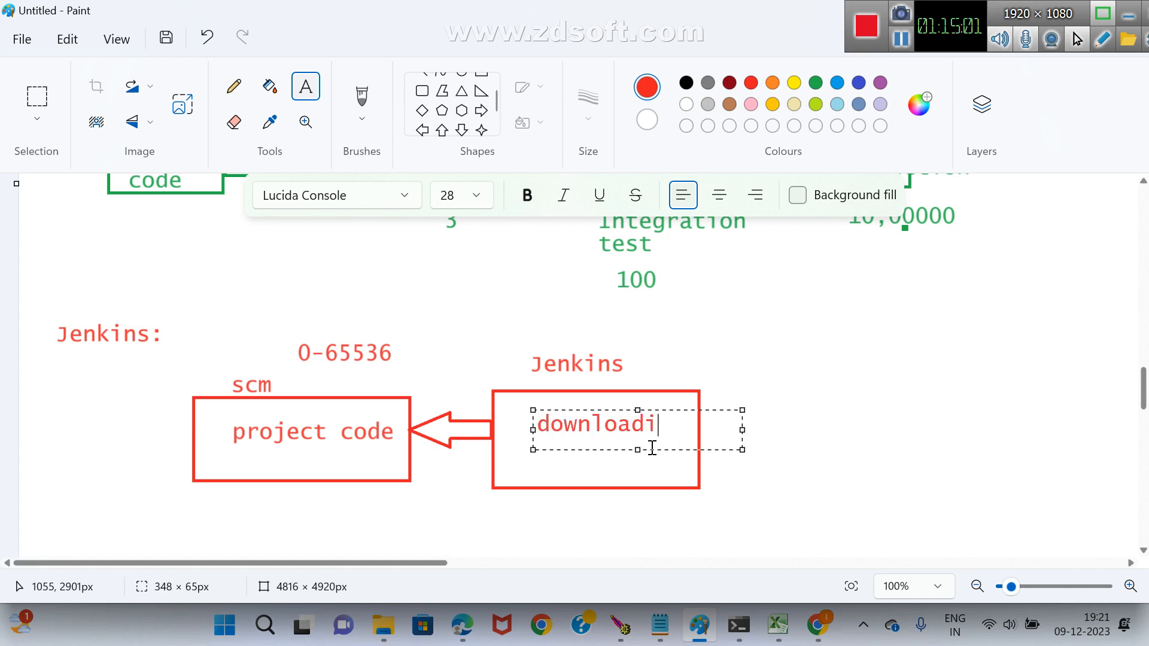
key(BackSpace)
text(ed)
click(736, 356)
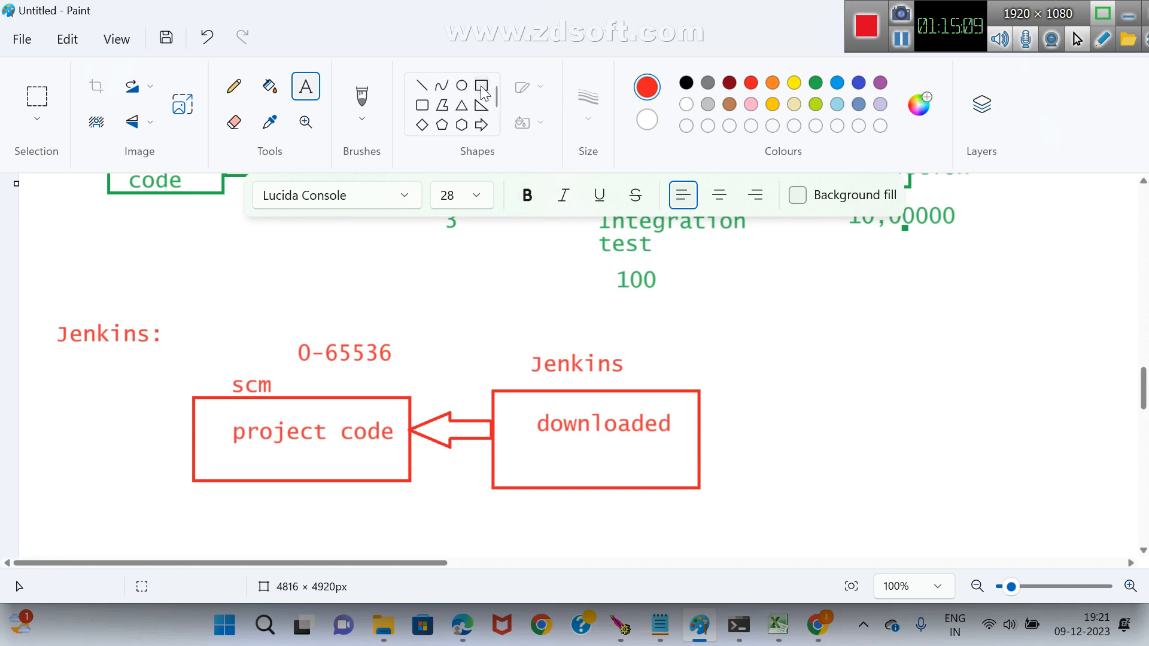
Draw a third red rectangle up and to the right of the Jenkins box and connect the two with a line.
click(481, 85)
drag(779, 310, 964, 404)
click(421, 85)
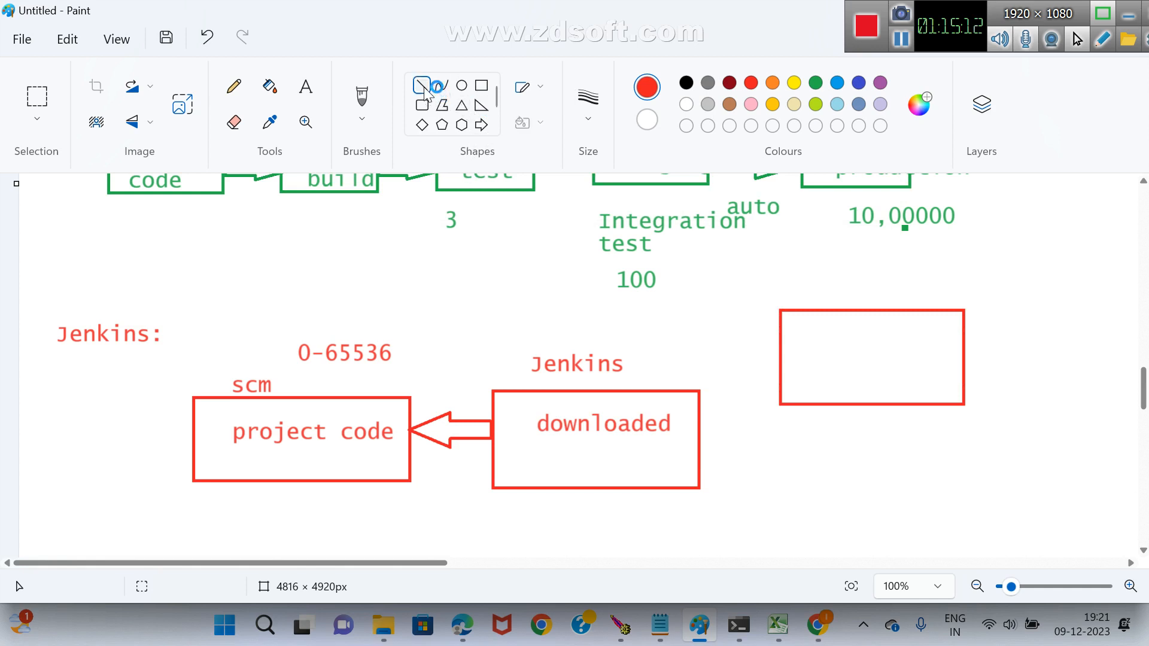
drag(696, 421, 781, 371)
click(790, 496)
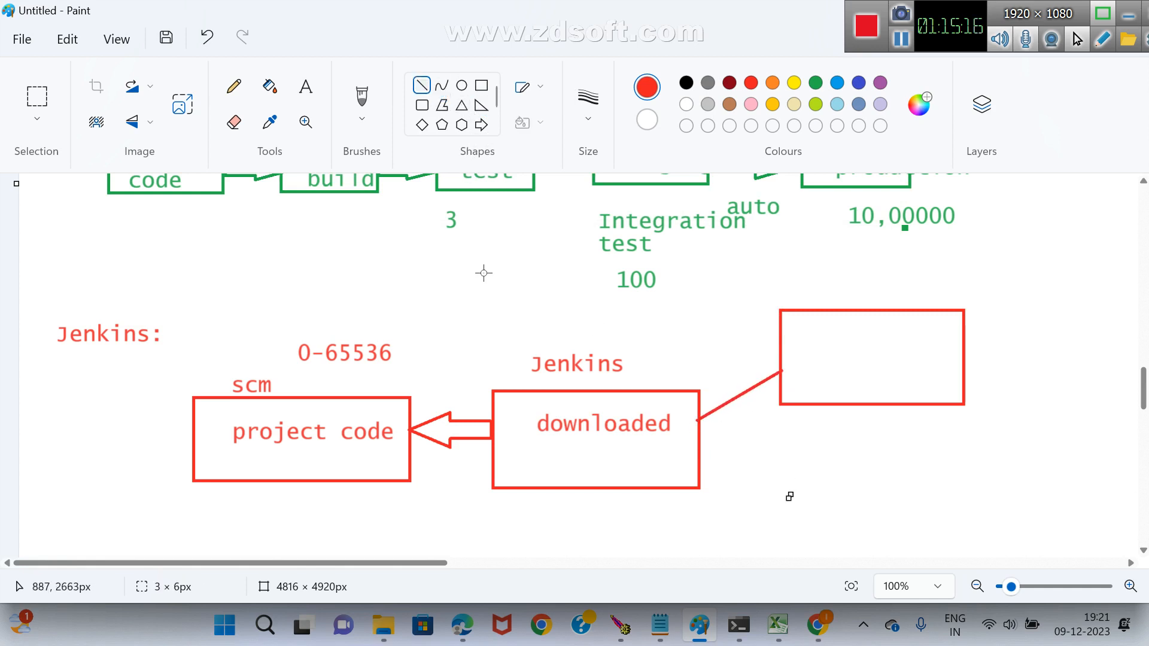
Write Maven inside the third rectangle, with .war on a separate line below it.
click(306, 86)
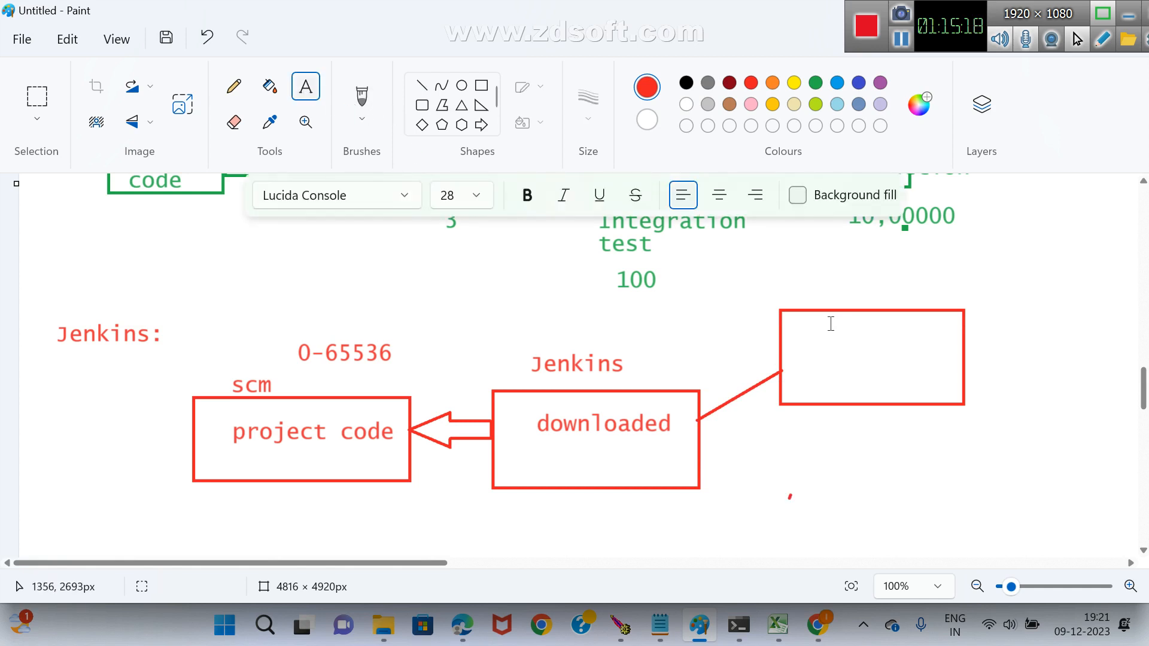
drag(829, 322, 951, 350)
text(Maven)
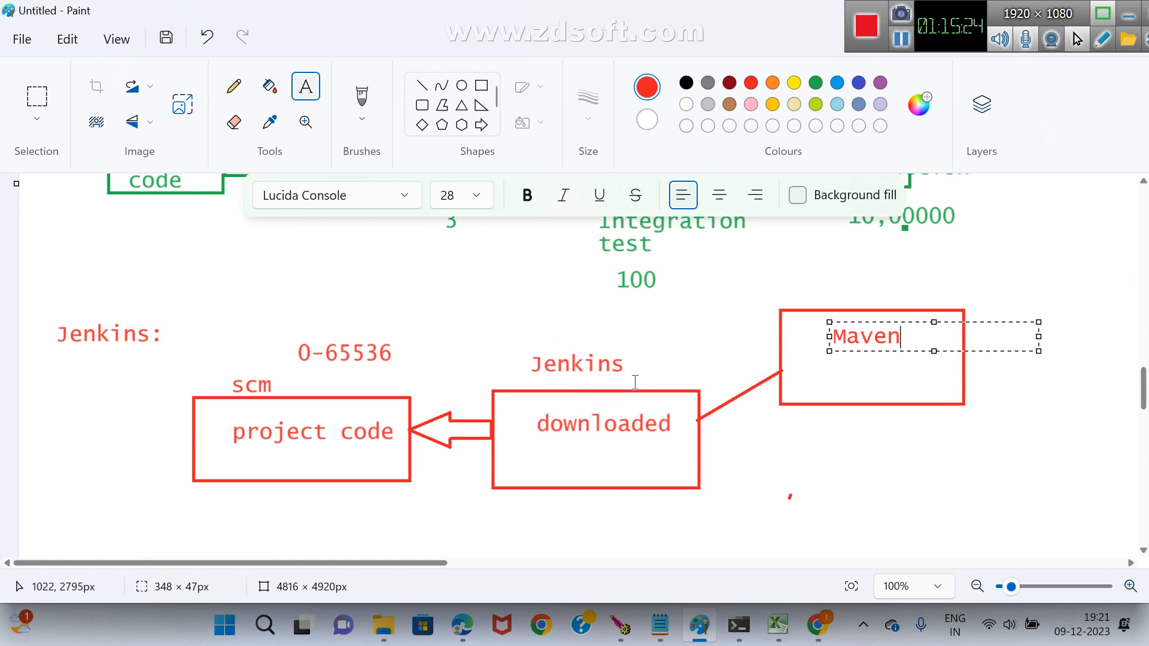
click(892, 492)
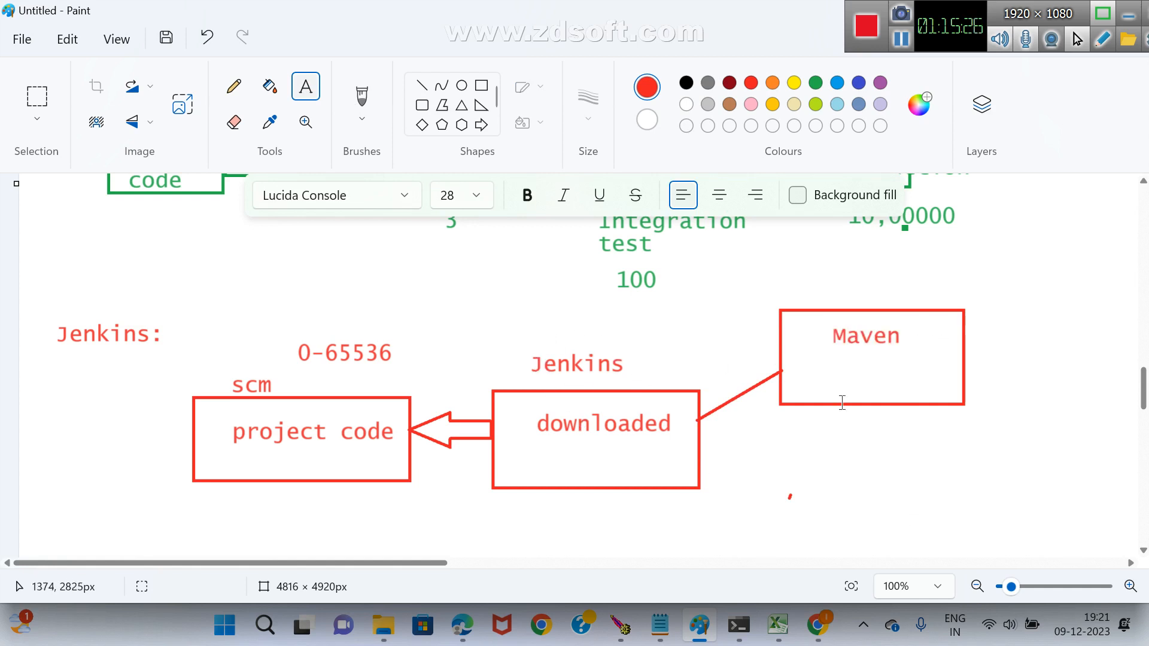
drag(822, 359, 927, 387)
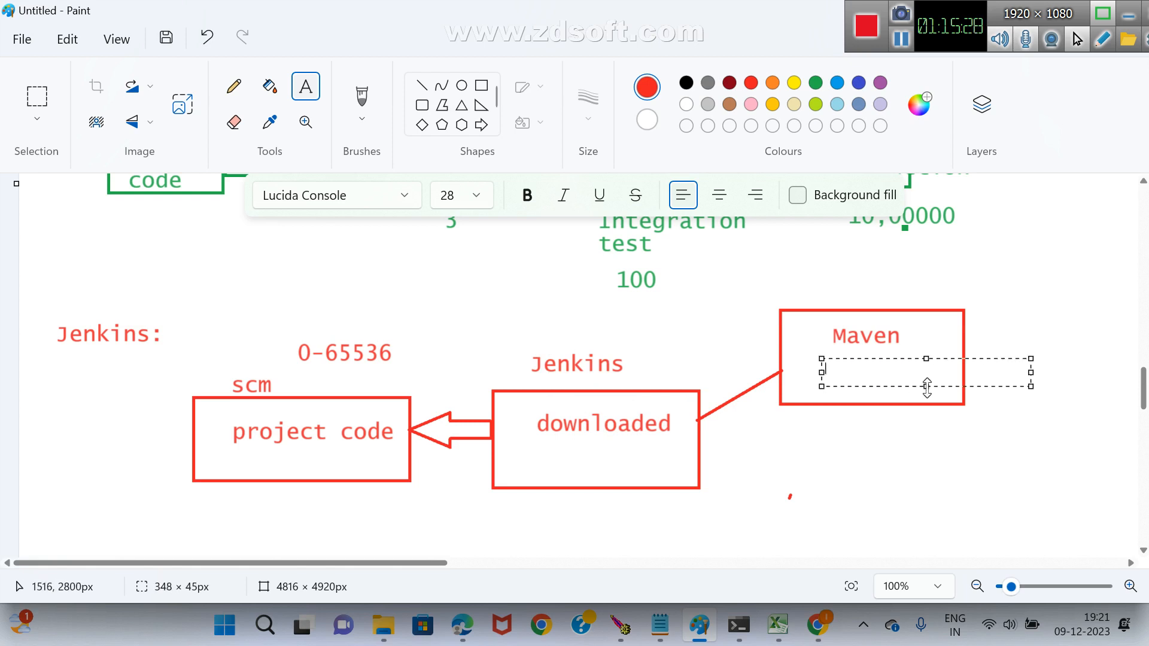
text(.war)
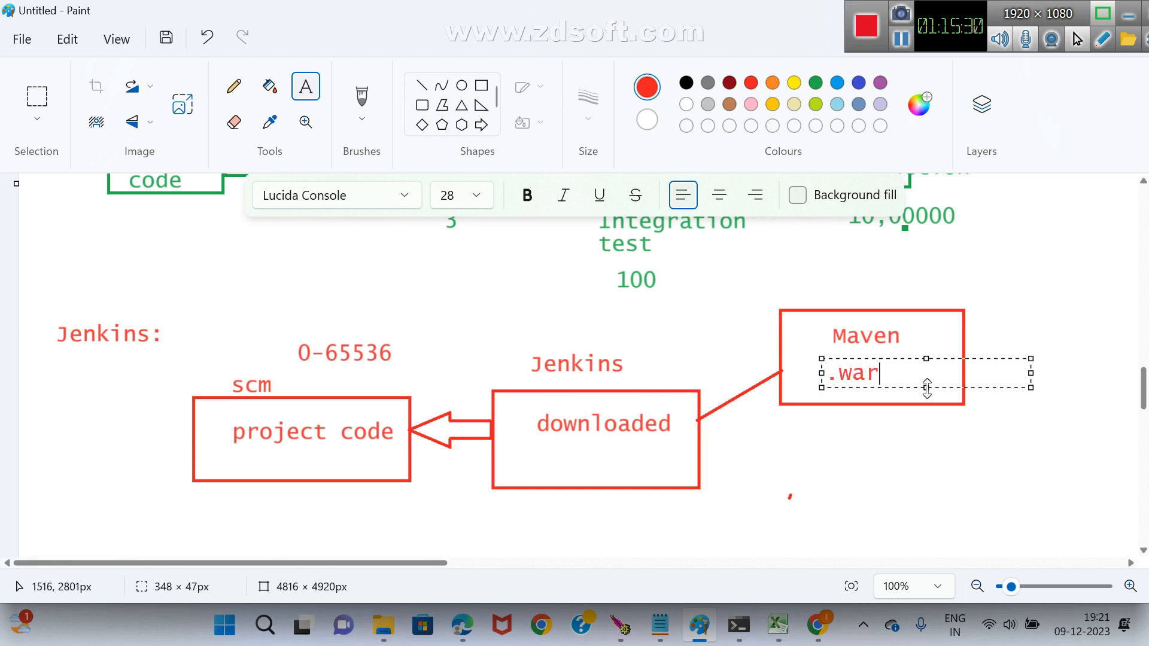
click(898, 452)
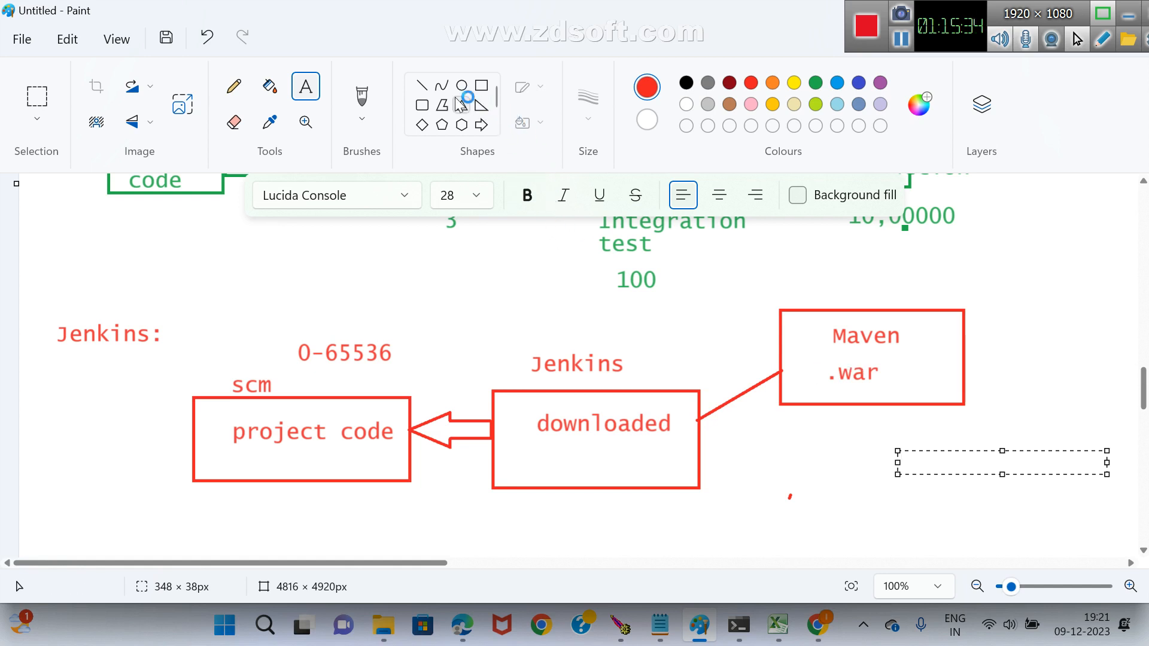
Draw a second line from the Maven box back to the Jenkins box, just below the first connector.
click(422, 85)
drag(783, 389, 701, 443)
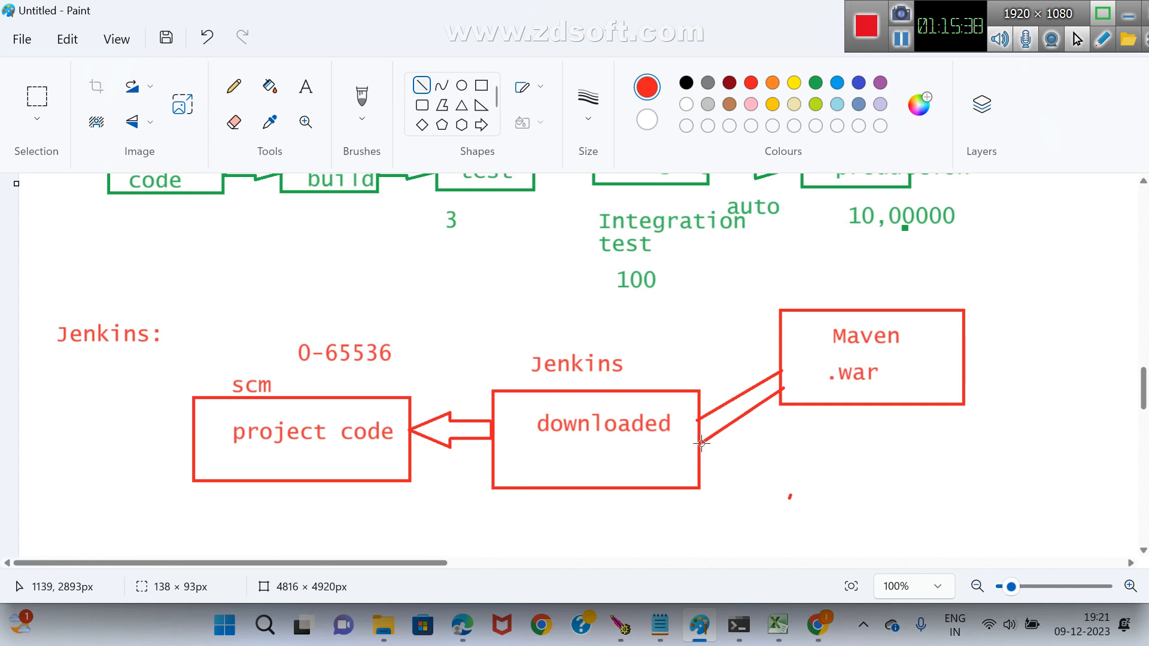
click(763, 458)
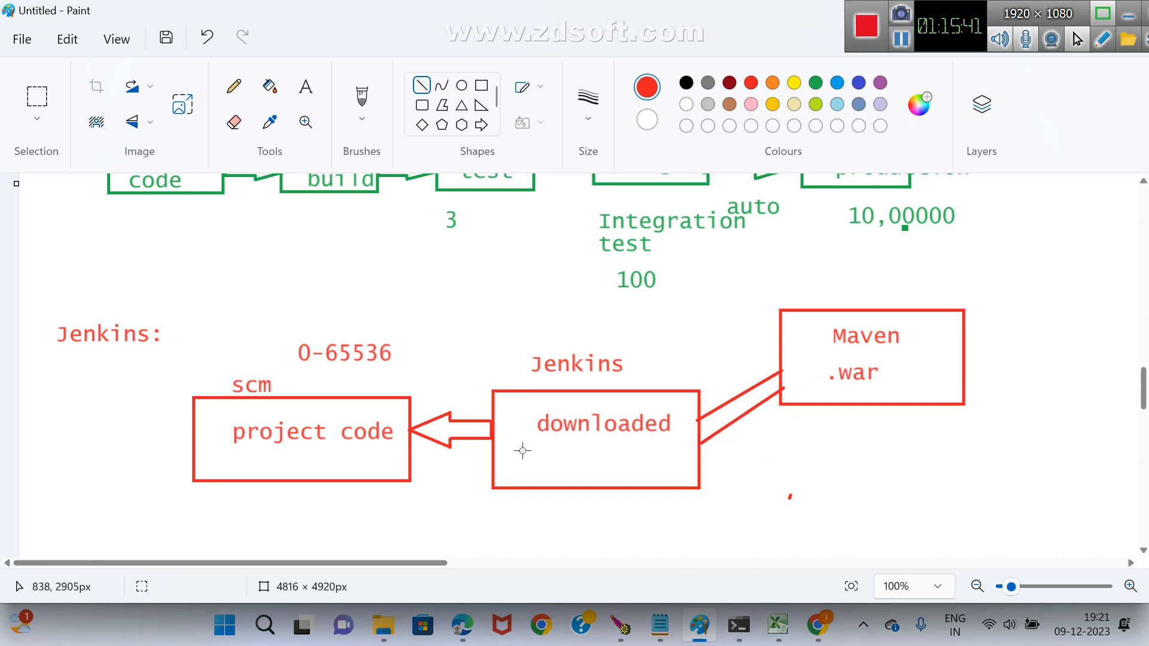
Write .war below downloaded inside the Jenkins box.
click(305, 86)
click(534, 441)
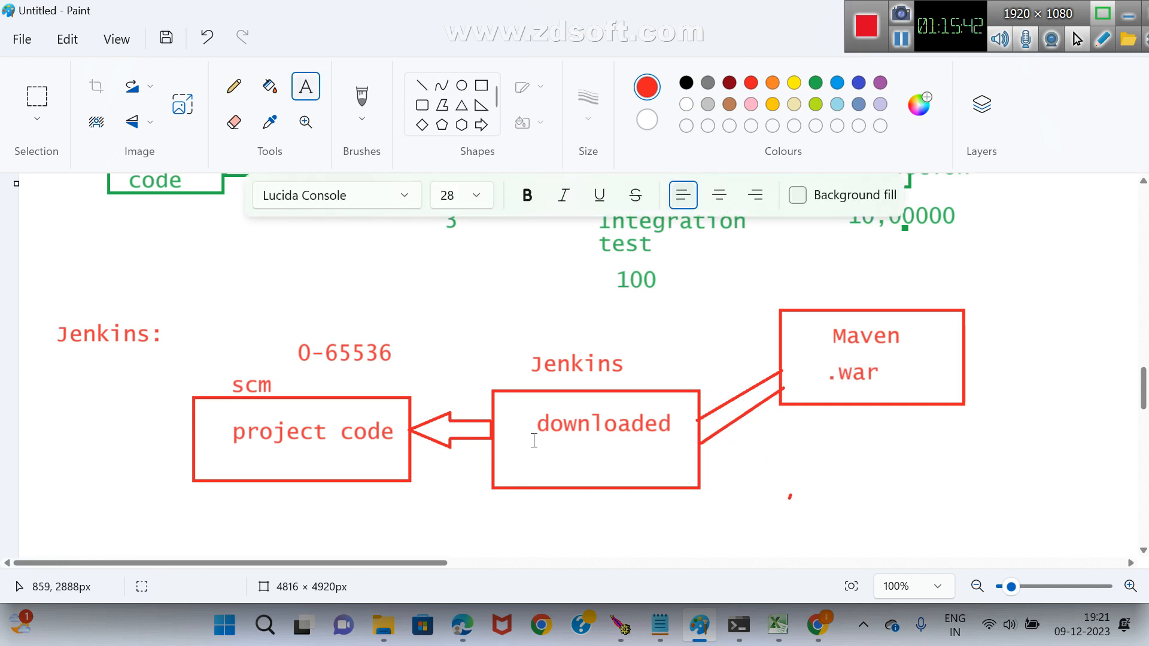
drag(533, 440, 748, 476)
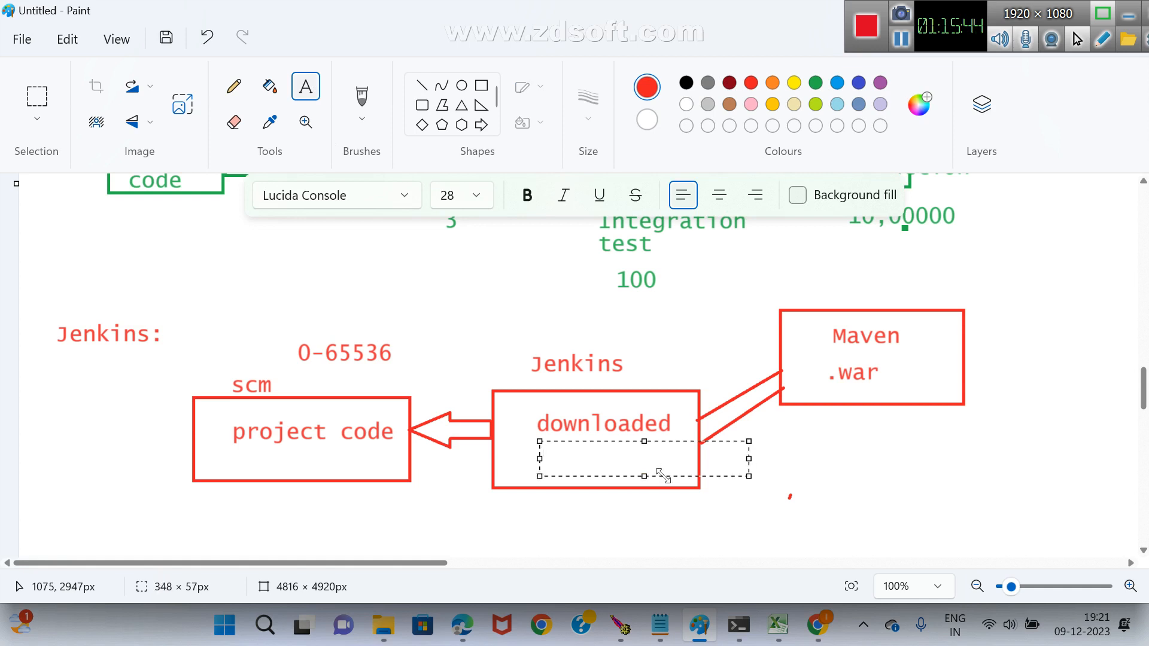
text(.war)
click(880, 457)
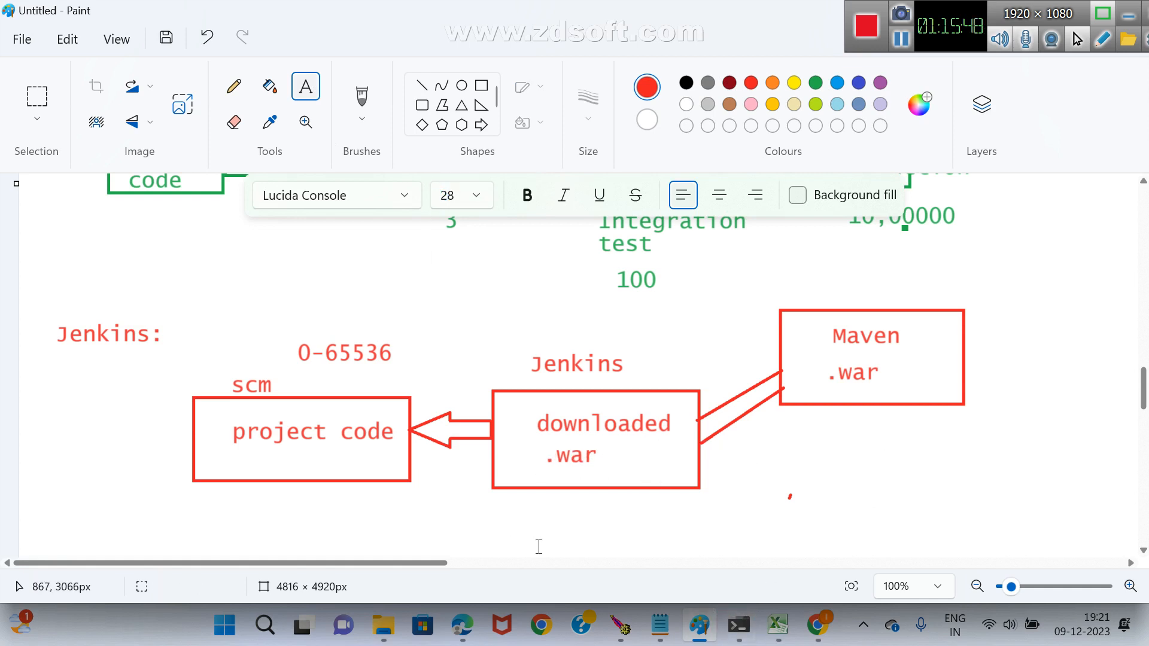
Switch to build #5's console output in the browser to check the WAR file path, and return to the Paint diagram.
key(alt+Tab)
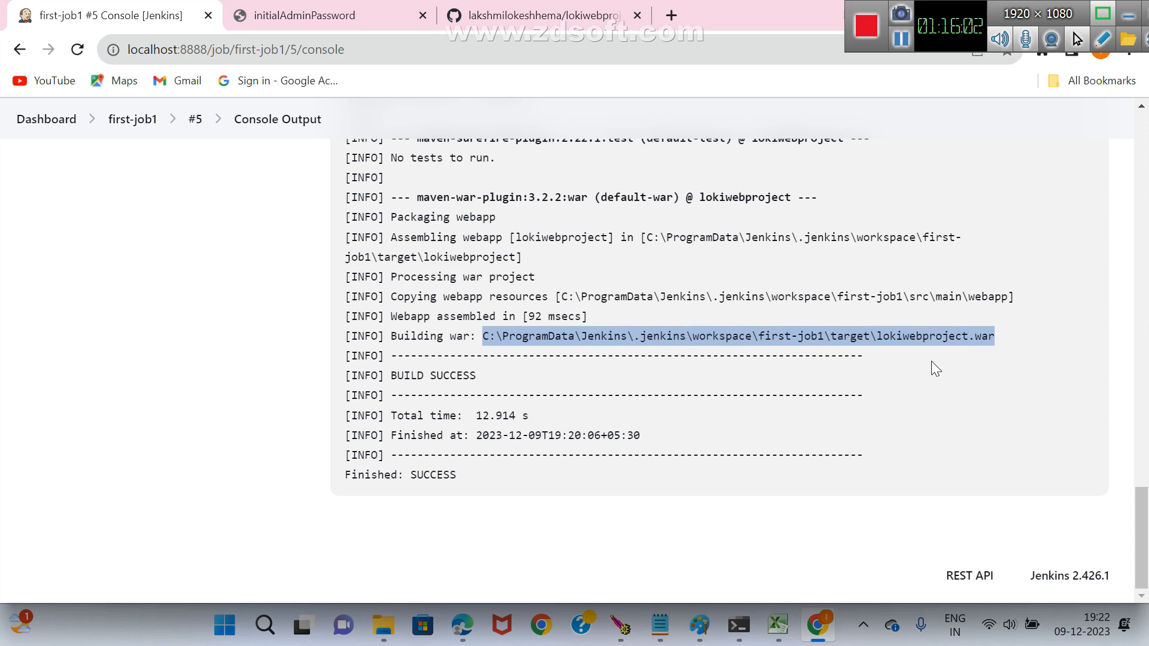
key(alt+Tab)
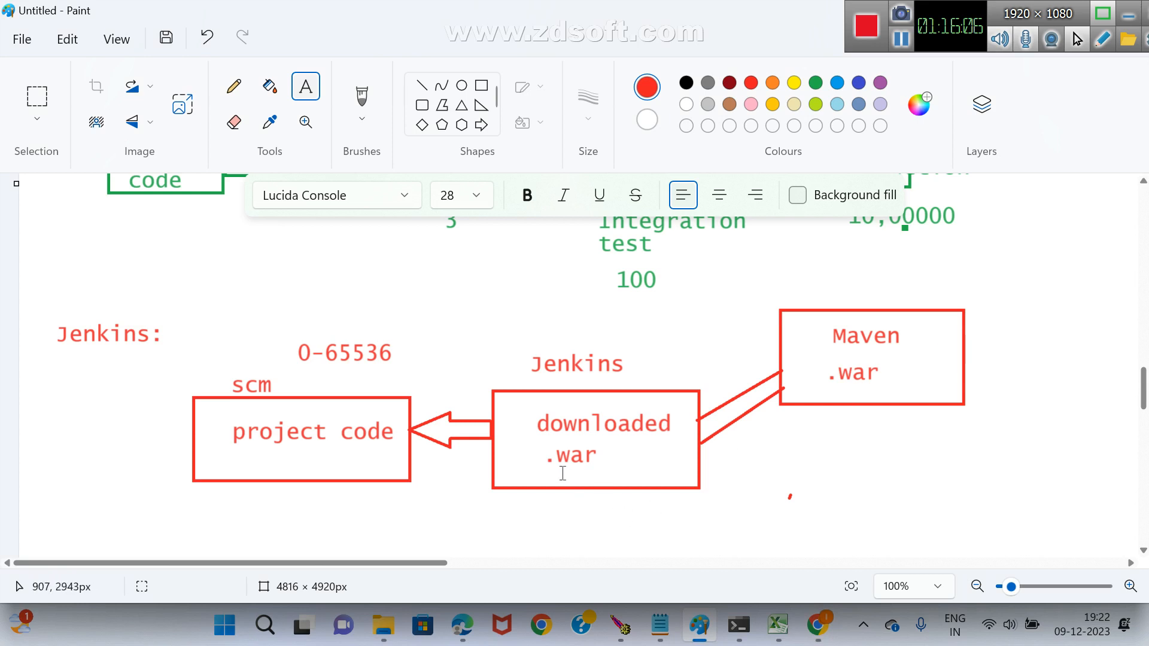
Draw a diagonal line from the lower part of the Jenkins box and a rectangle at its end, below the Maven box.
scroll(605, 401, down, 1)
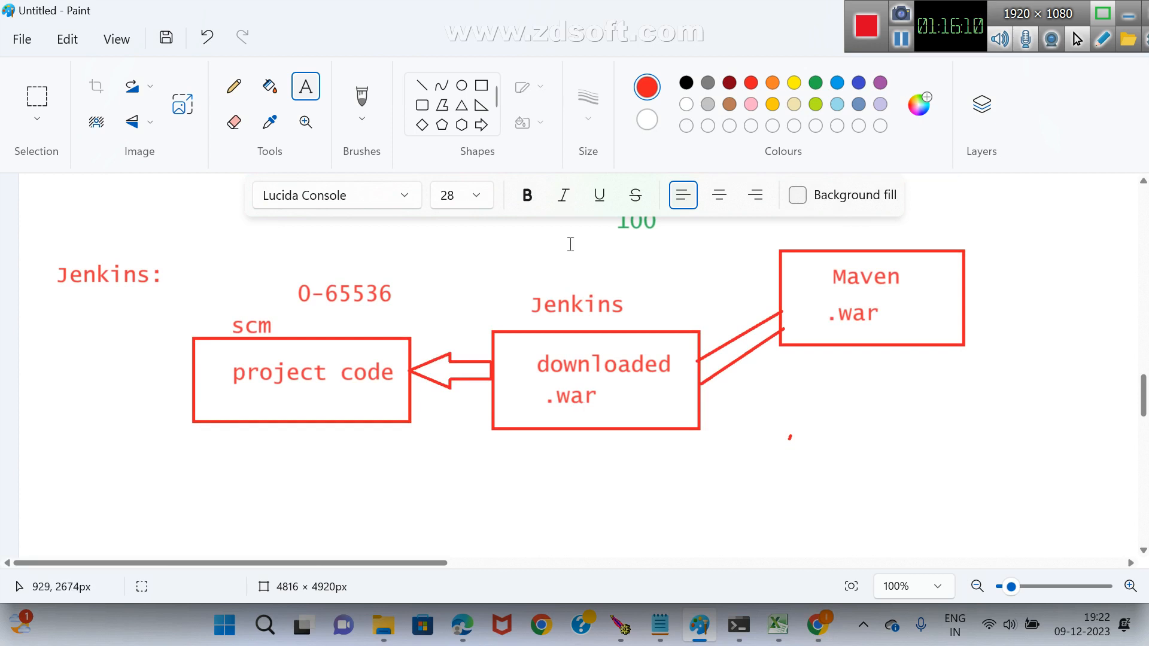
click(480, 127)
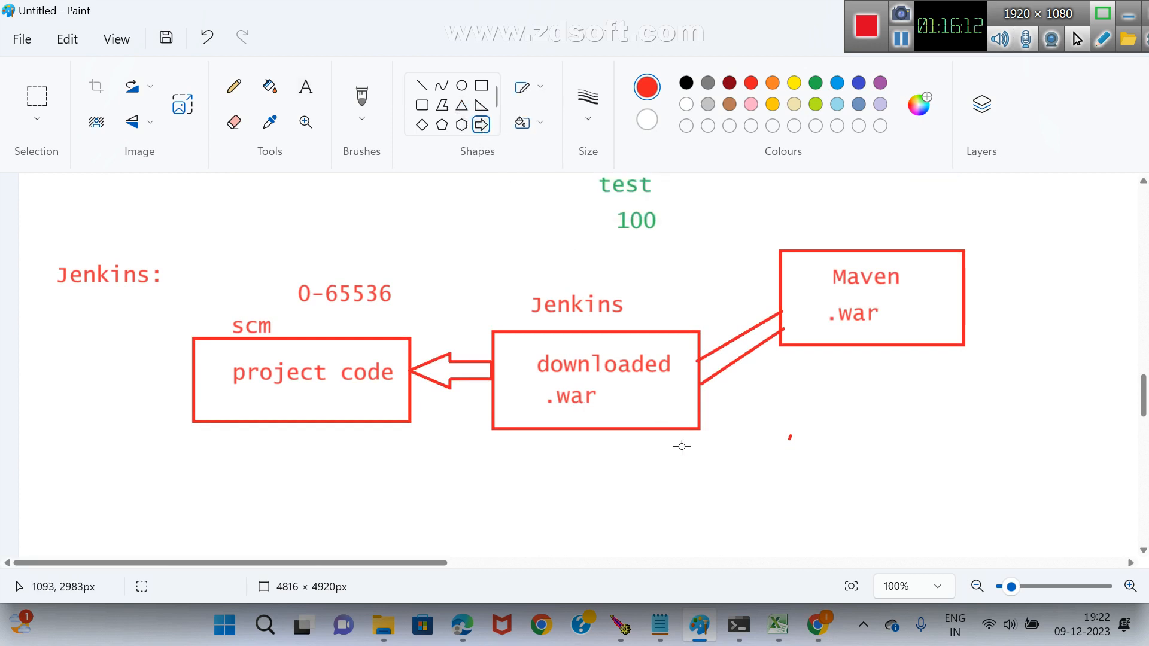
click(421, 87)
drag(677, 408, 964, 506)
click(859, 468)
click(481, 85)
click(491, 176)
Write Tomcat above the new rectangle under the Maven box and Test inside it.
click(306, 88)
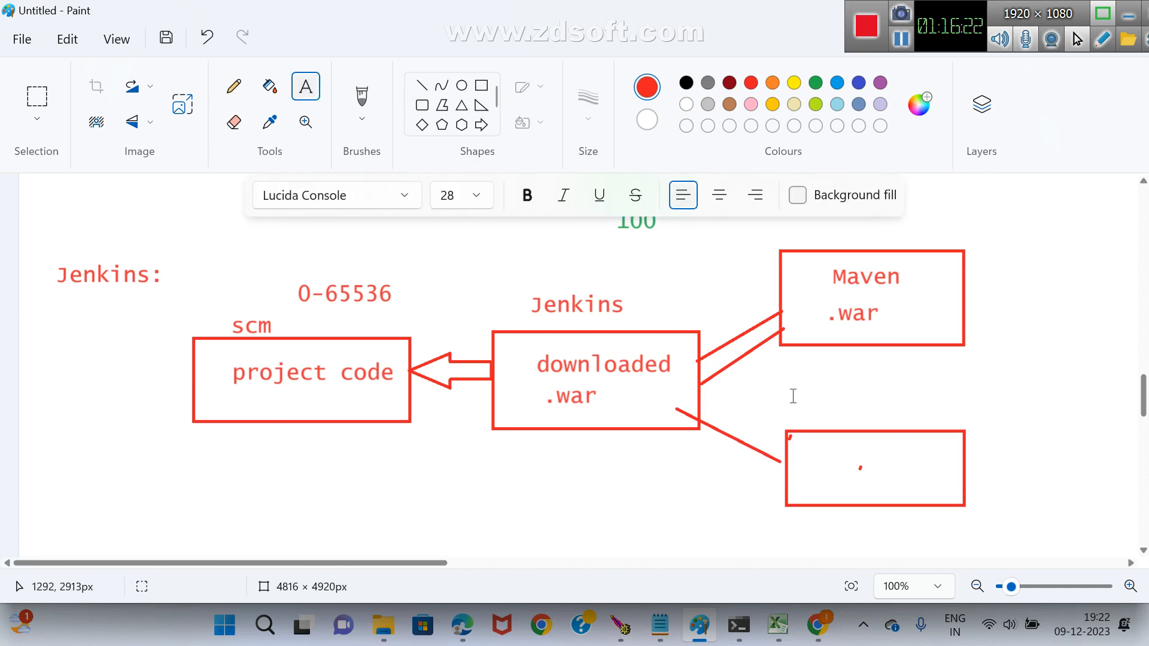
drag(792, 395, 1000, 422)
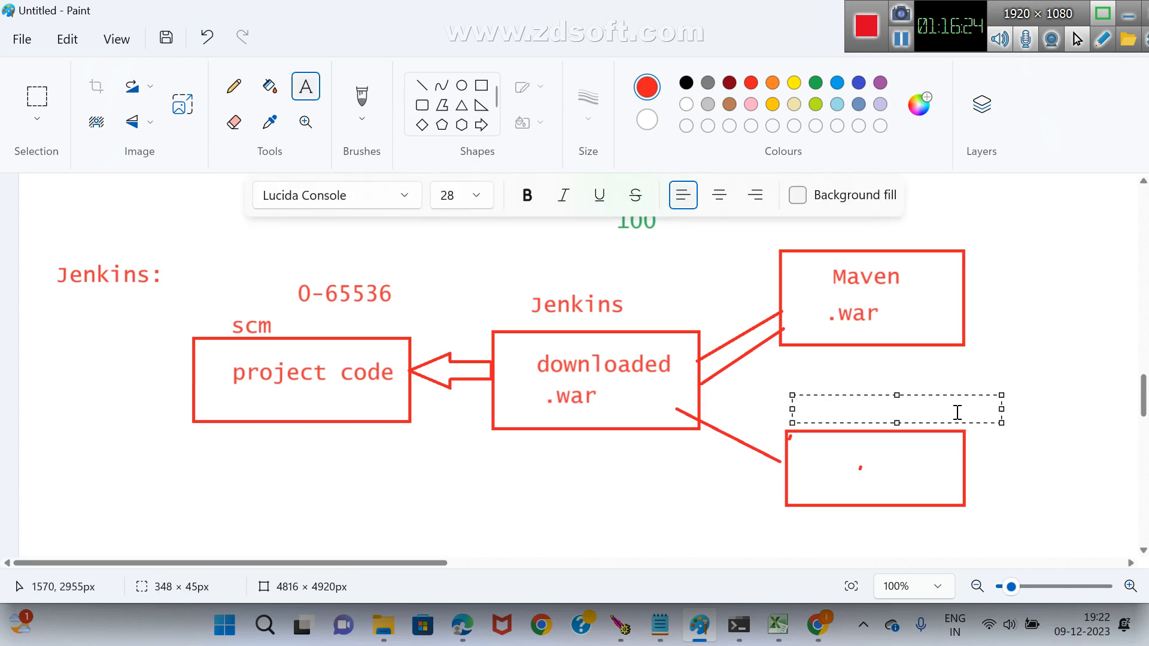
text(Tomcat)
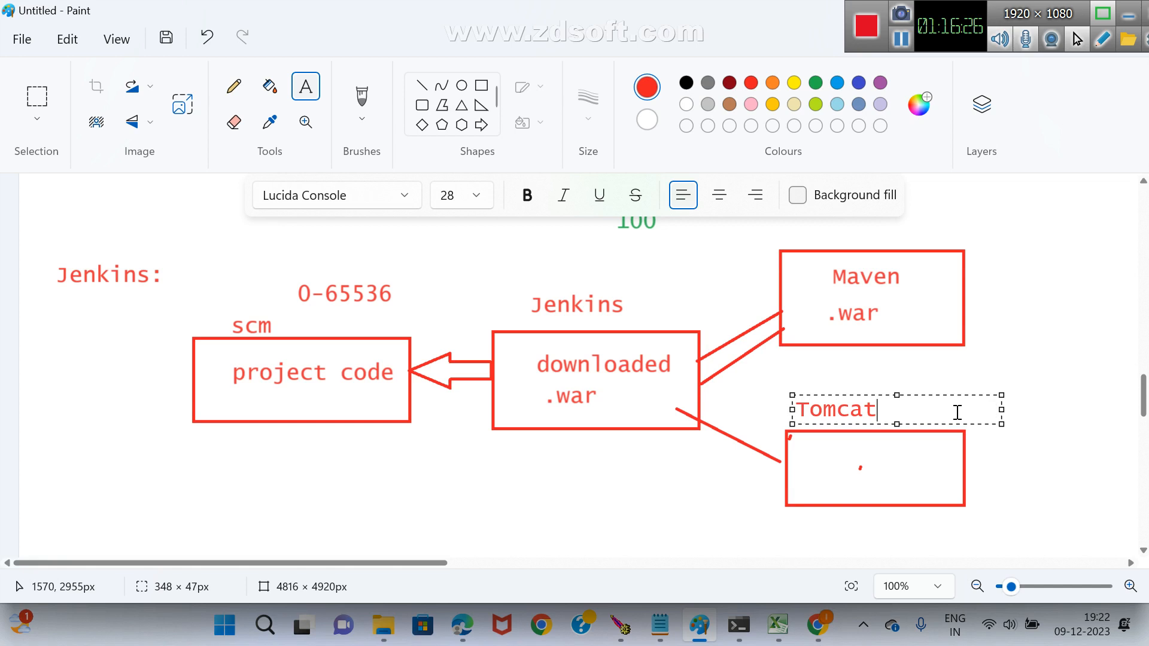
click(836, 475)
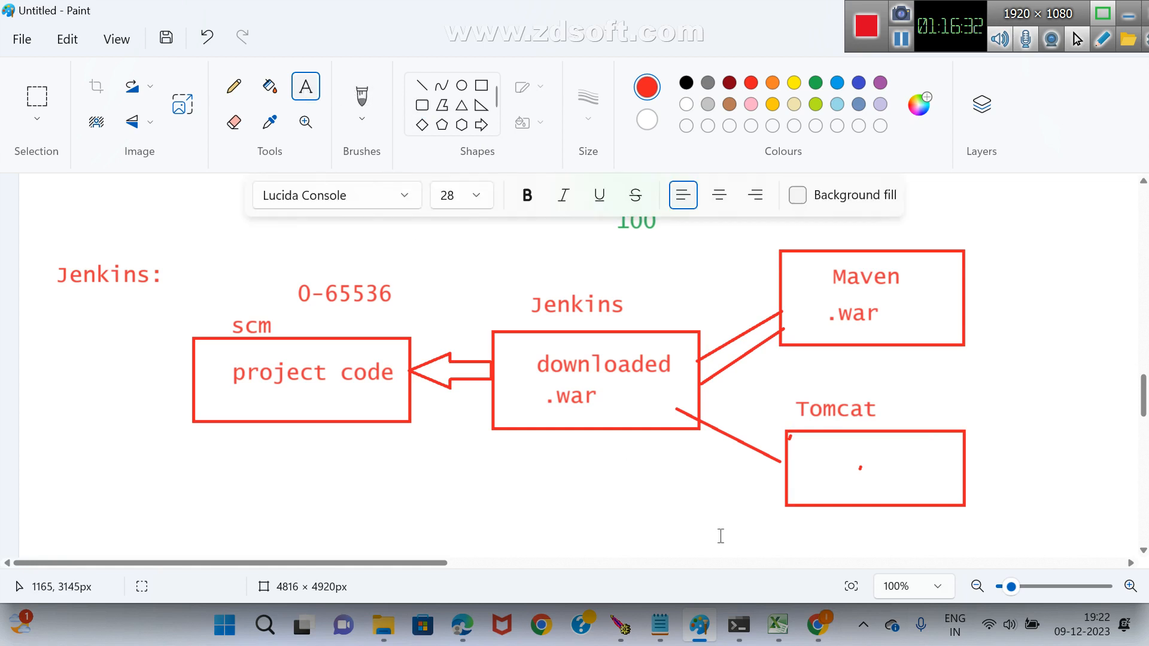
drag(821, 458, 932, 485)
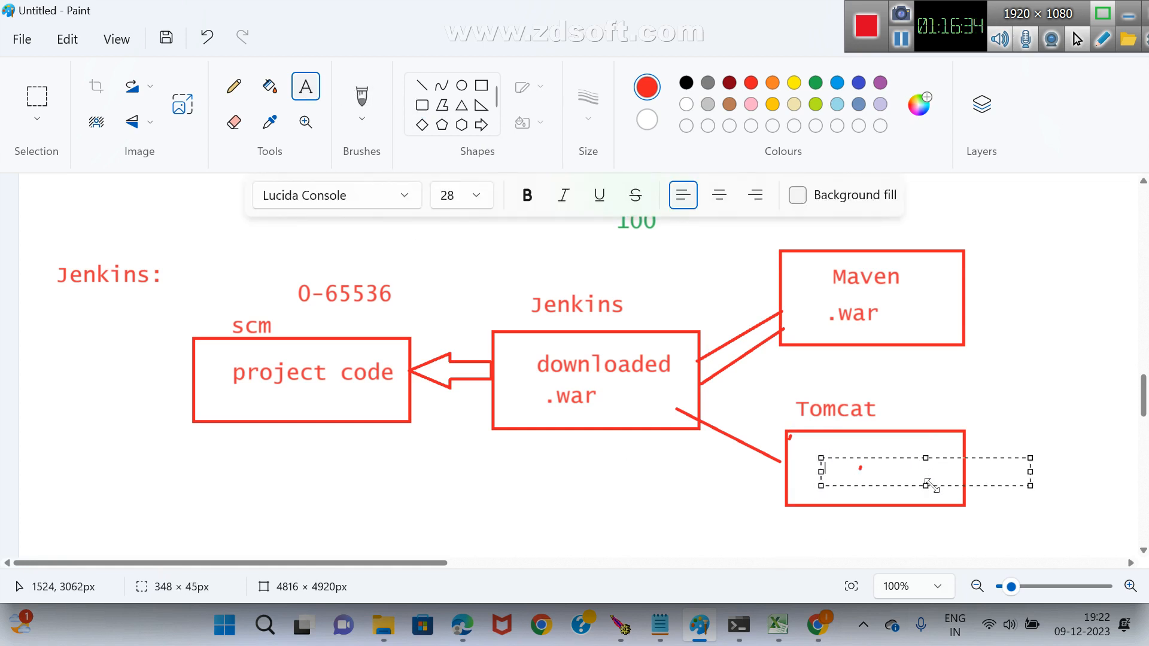
text(Test)
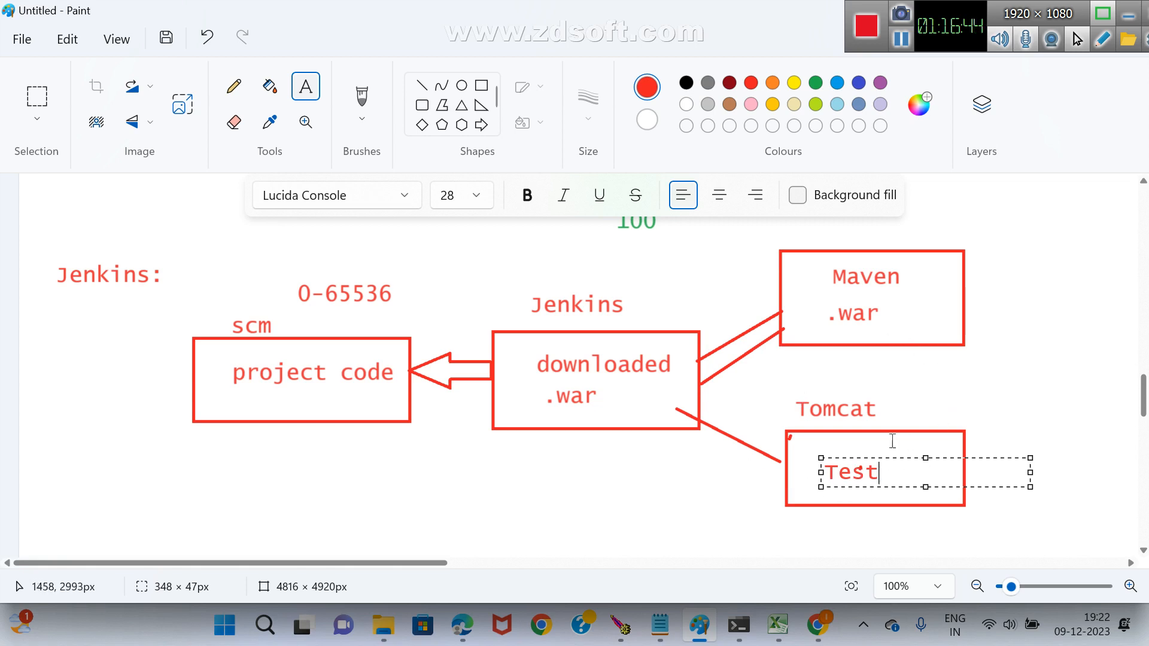
click(892, 405)
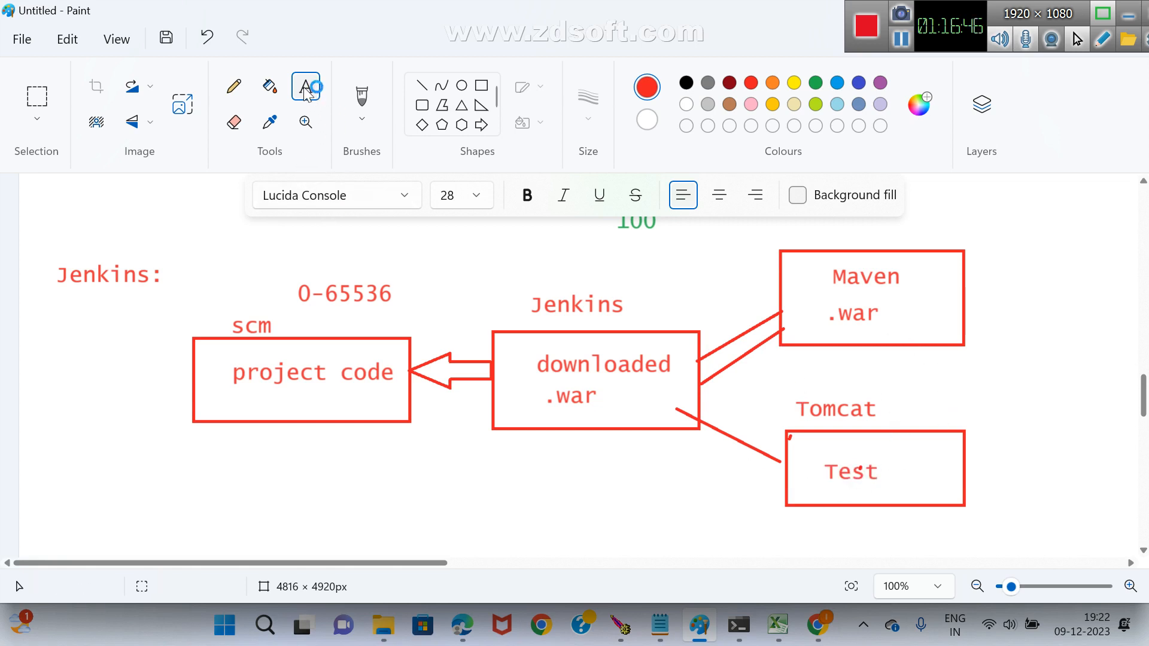
Write Production beside the Tomcat label.
drag(894, 397, 1104, 429)
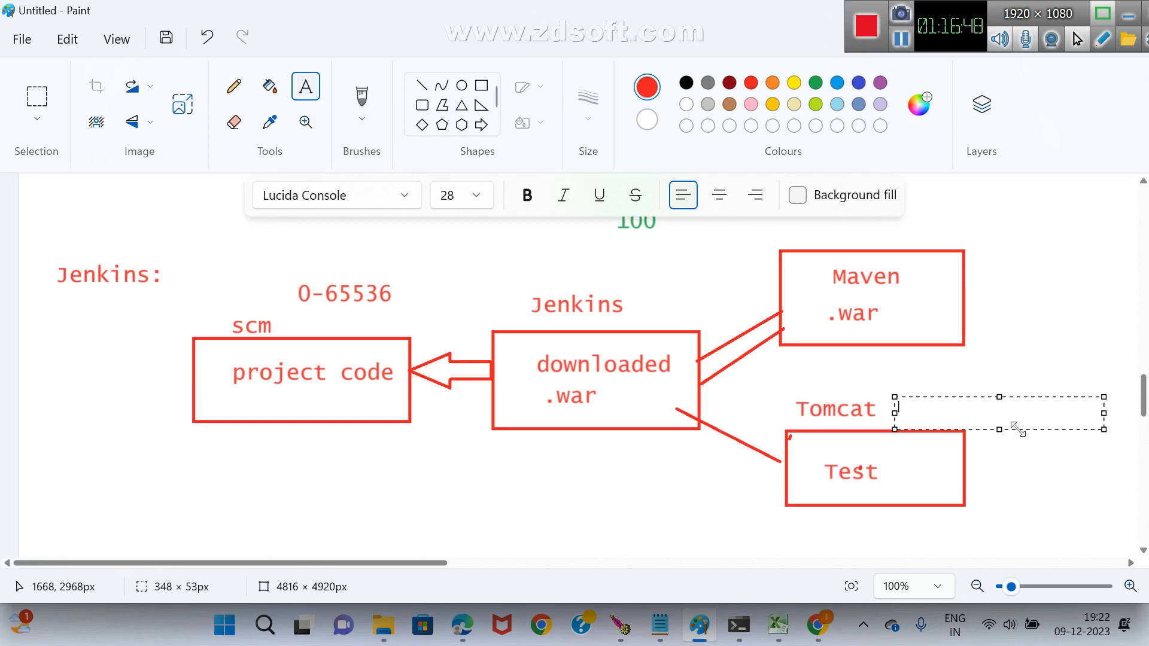
text(ction)
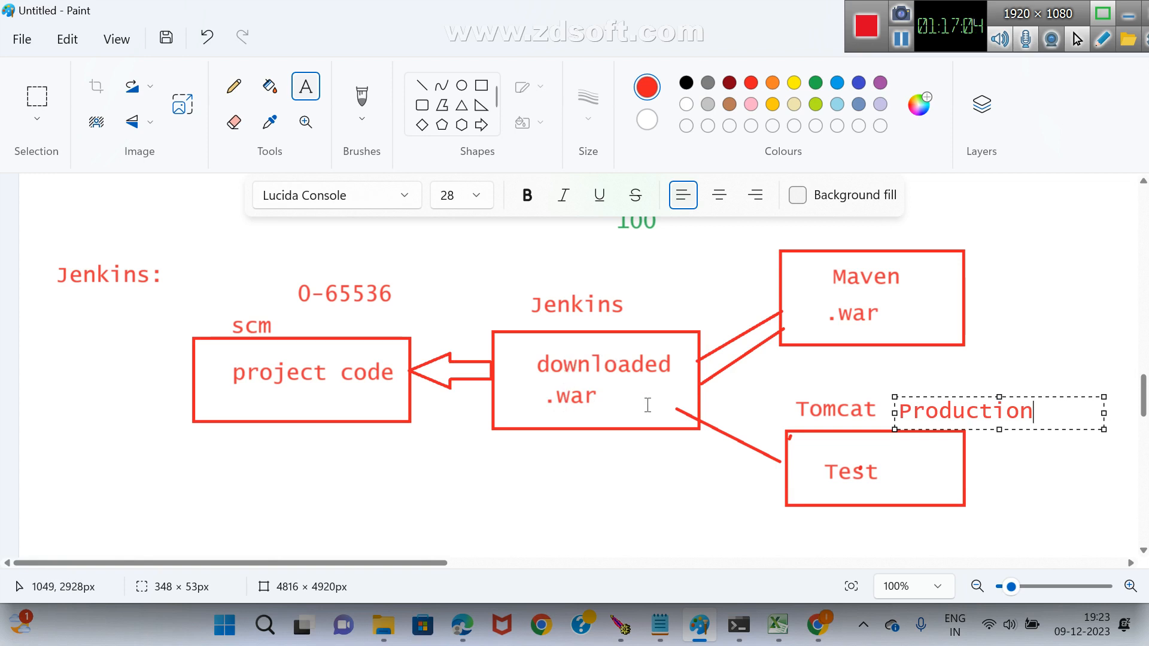
click(487, 482)
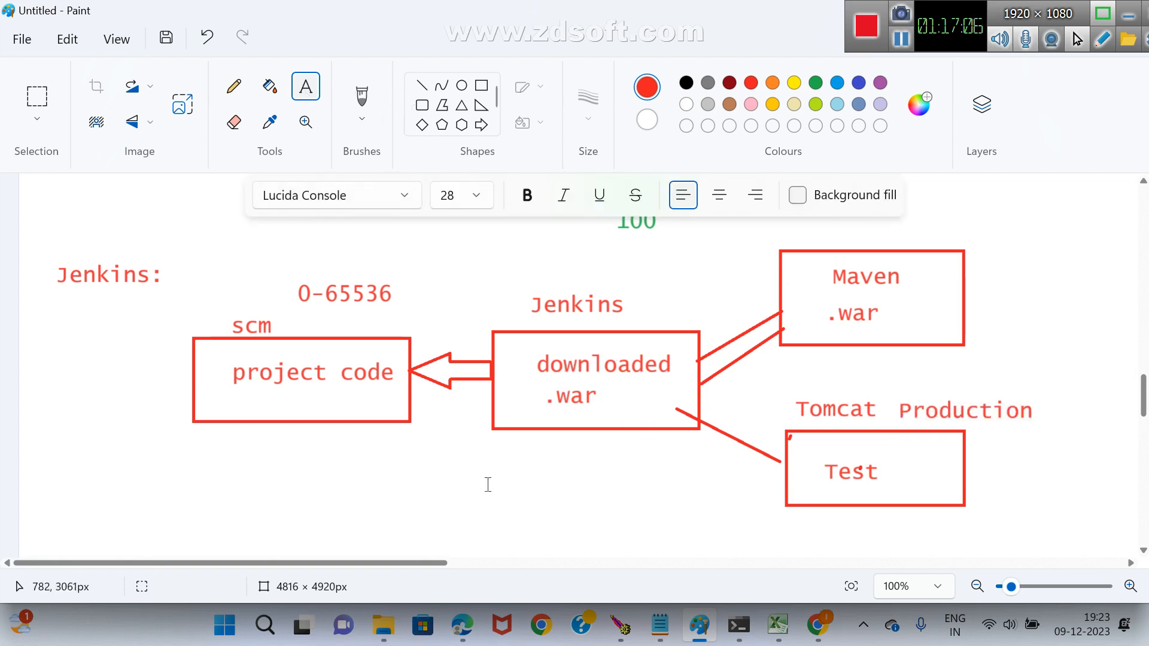
Write the note 5 - 6 tools below the Jenkins box.
drag(473, 483, 701, 537)
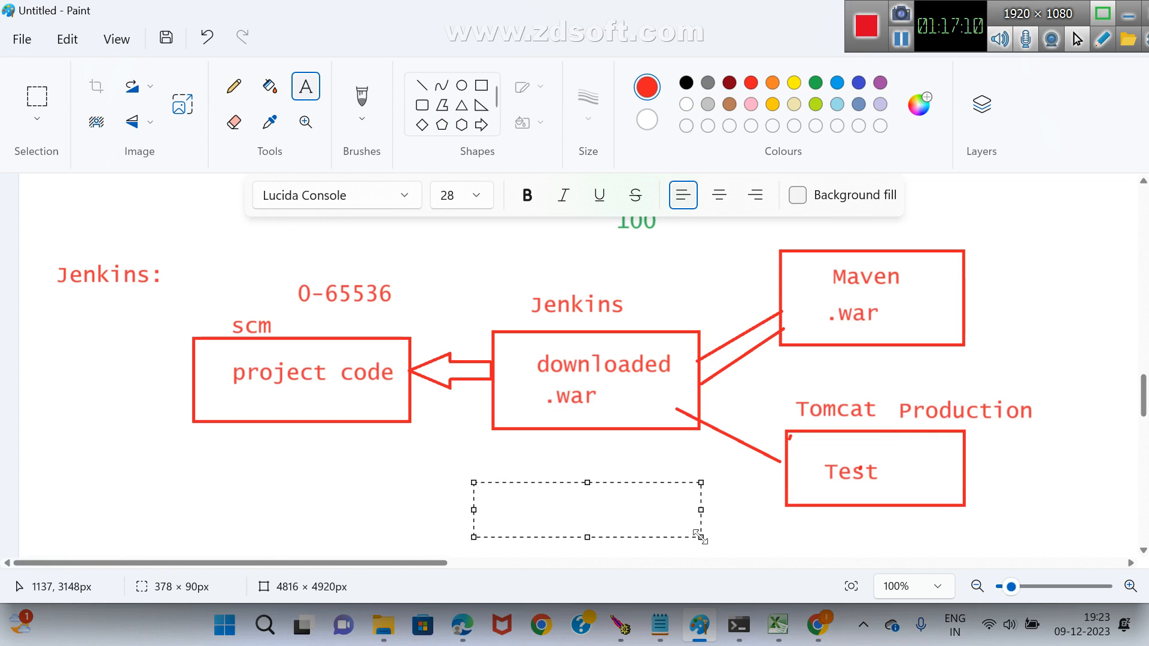
text(5 - 6 tool)
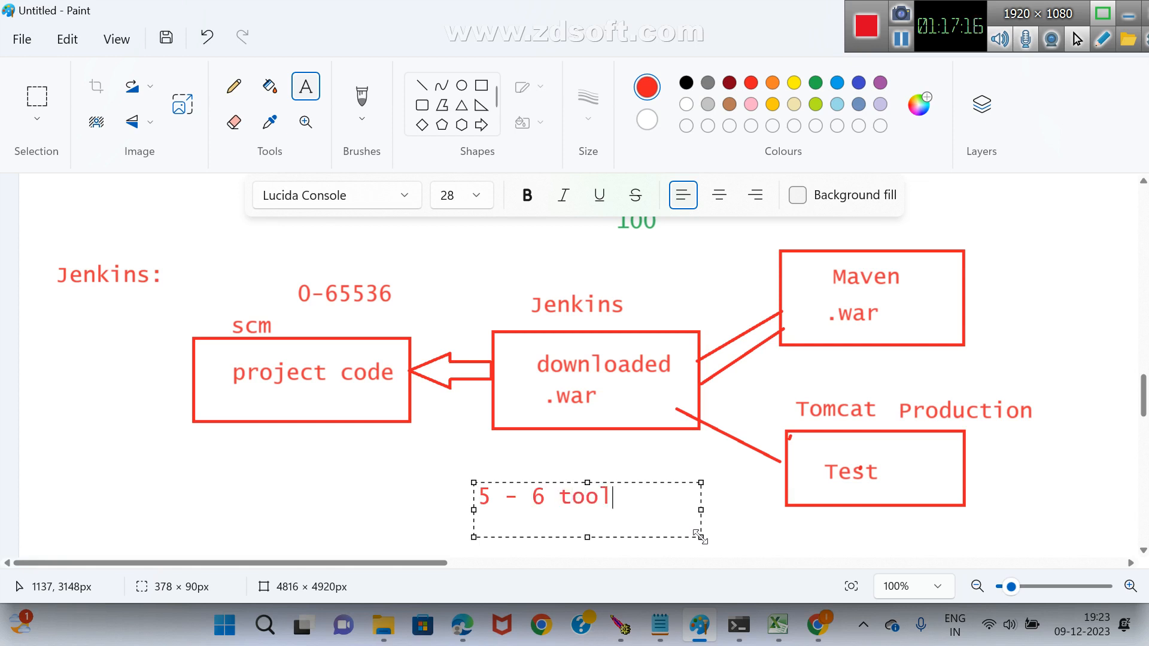
text(s)
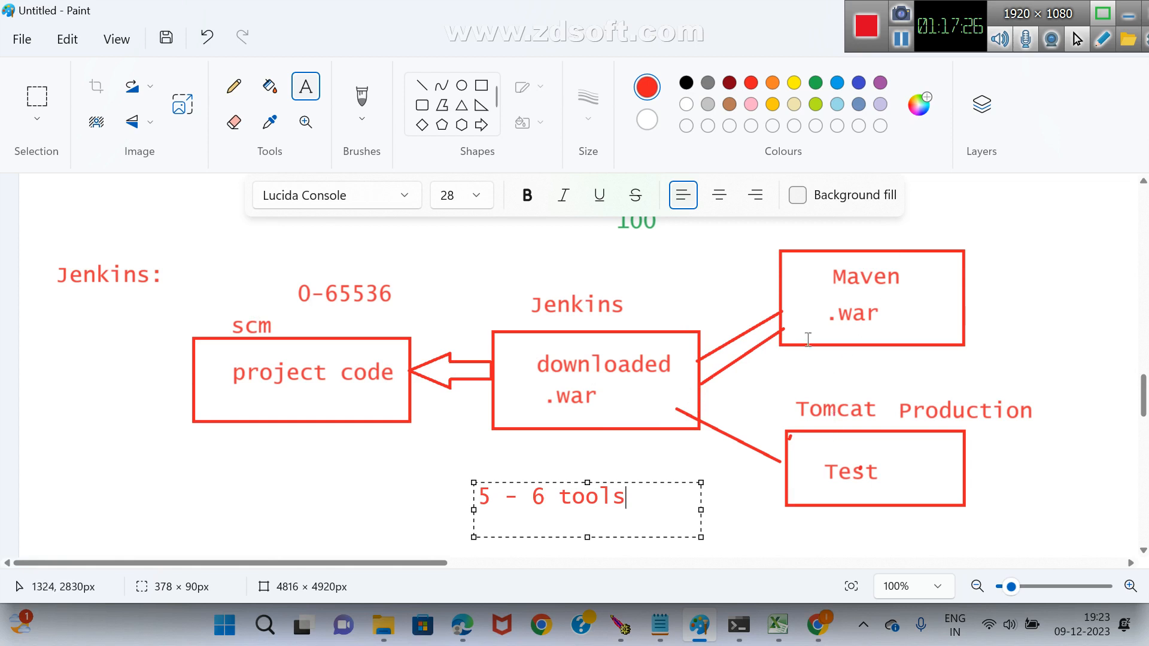
Add the tool names Docker above the Jenkins label and k8s just below the Jenkins box.
click(620, 244)
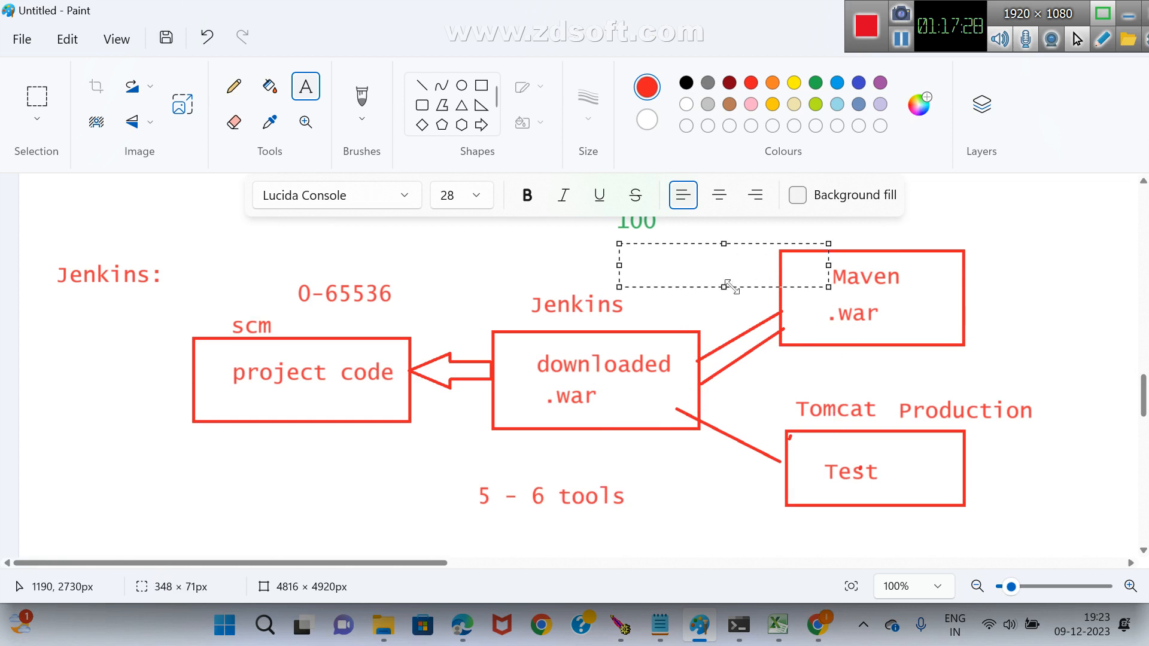
text(Docker)
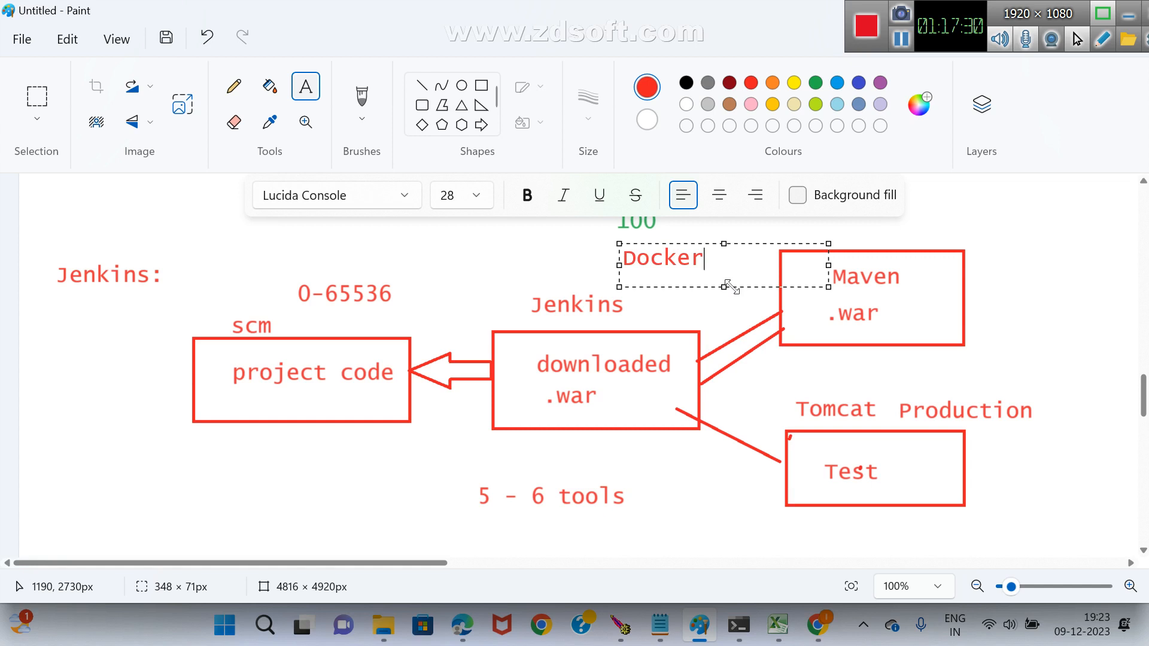
click(623, 458)
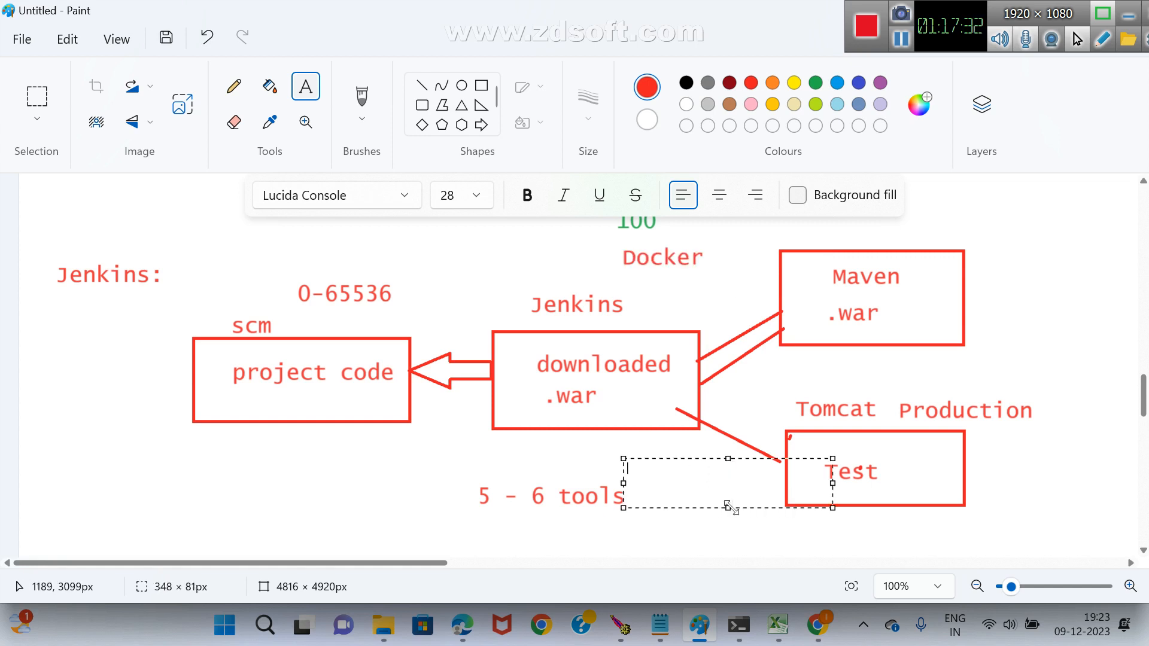
text(k8s)
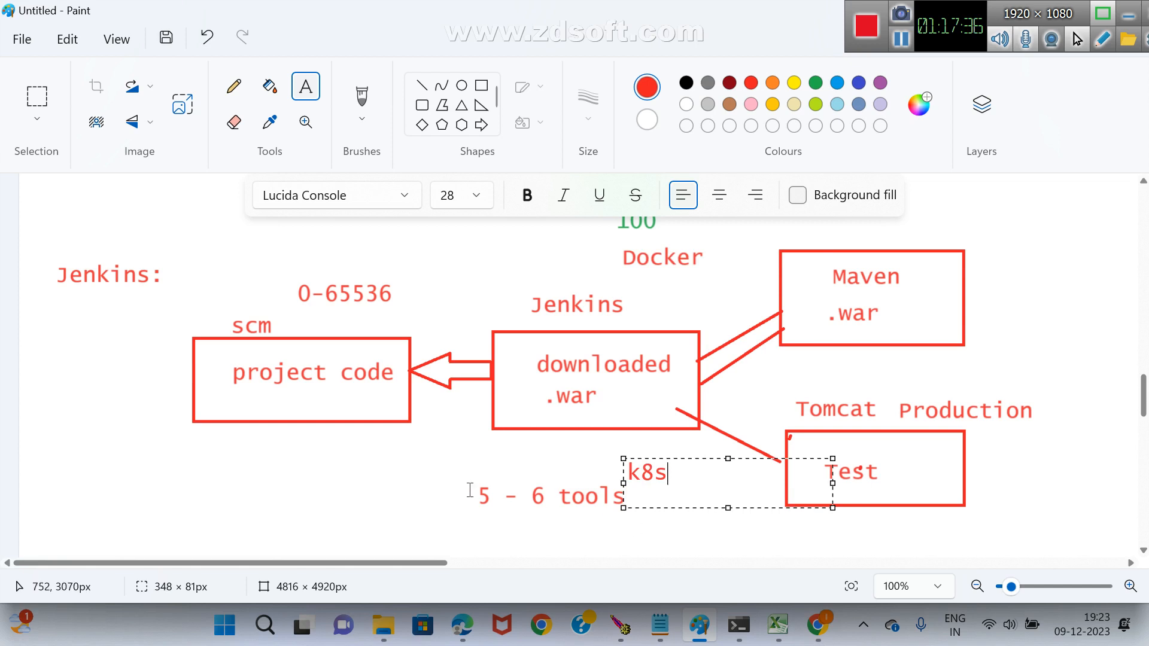
Add the tool names Nexus at the lower left of the Jenkins box and Sonarqube above the Jenkins label.
drag(406, 444, 515, 484)
text(Nexus)
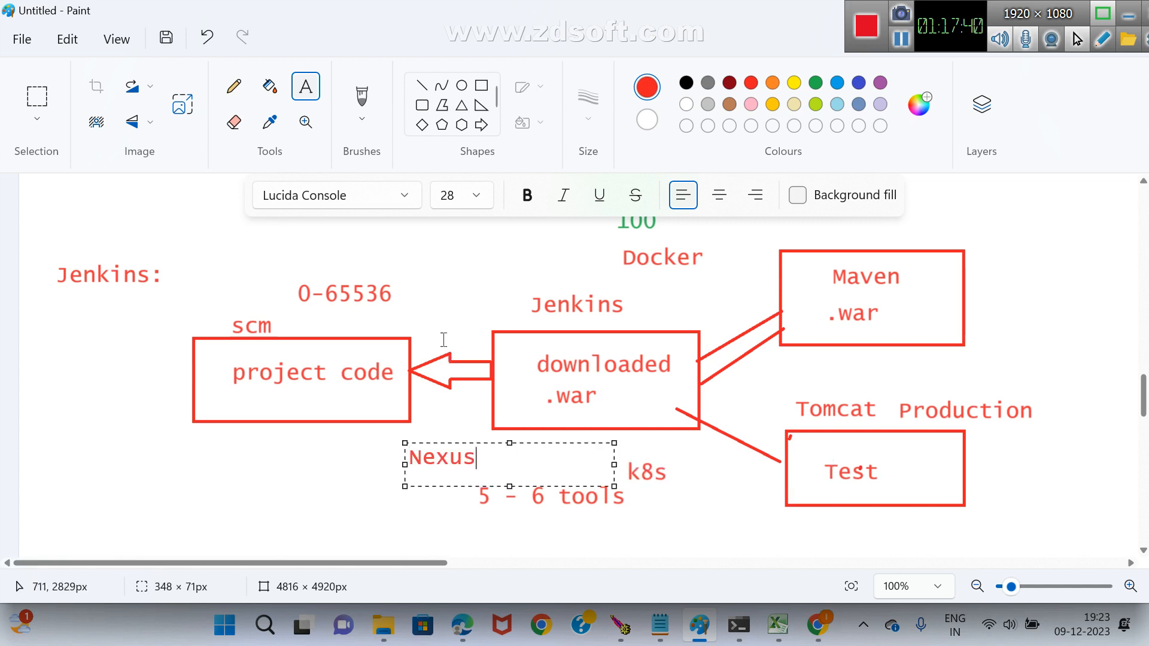
drag(435, 254, 644, 286)
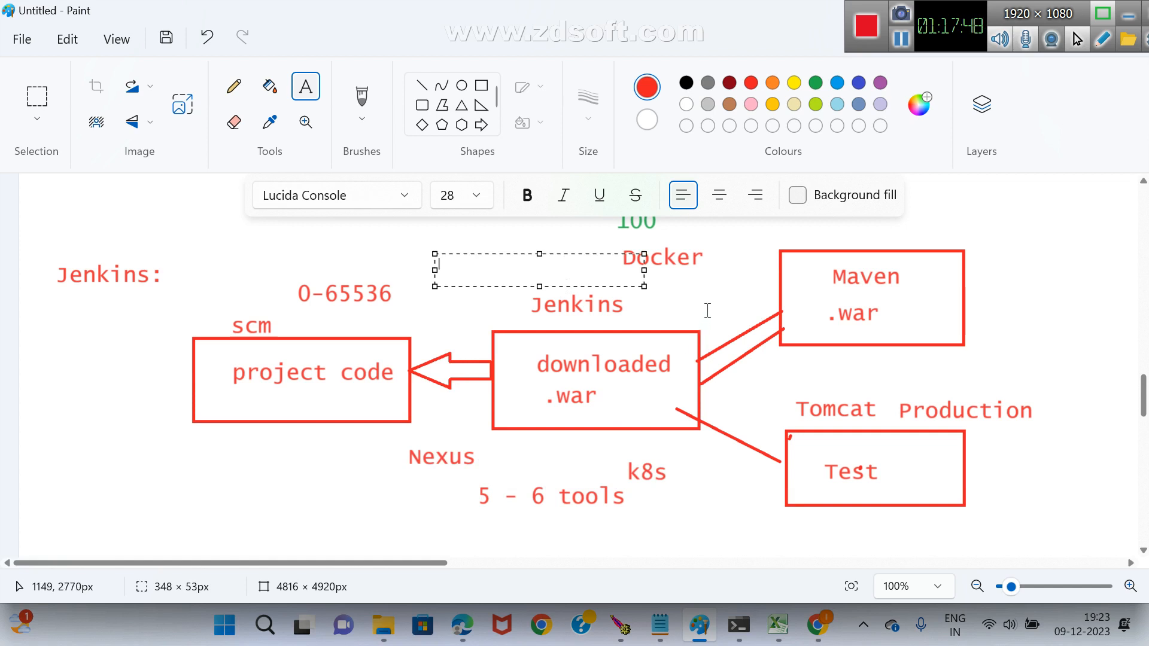
text(Sonarqu)
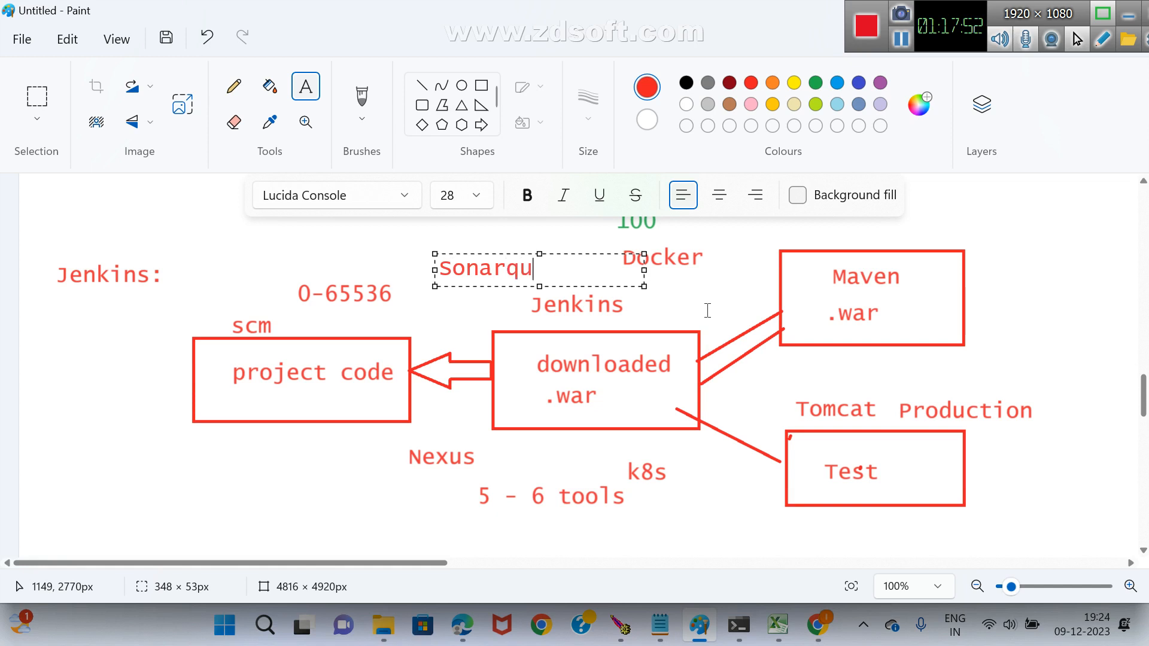
text(be)
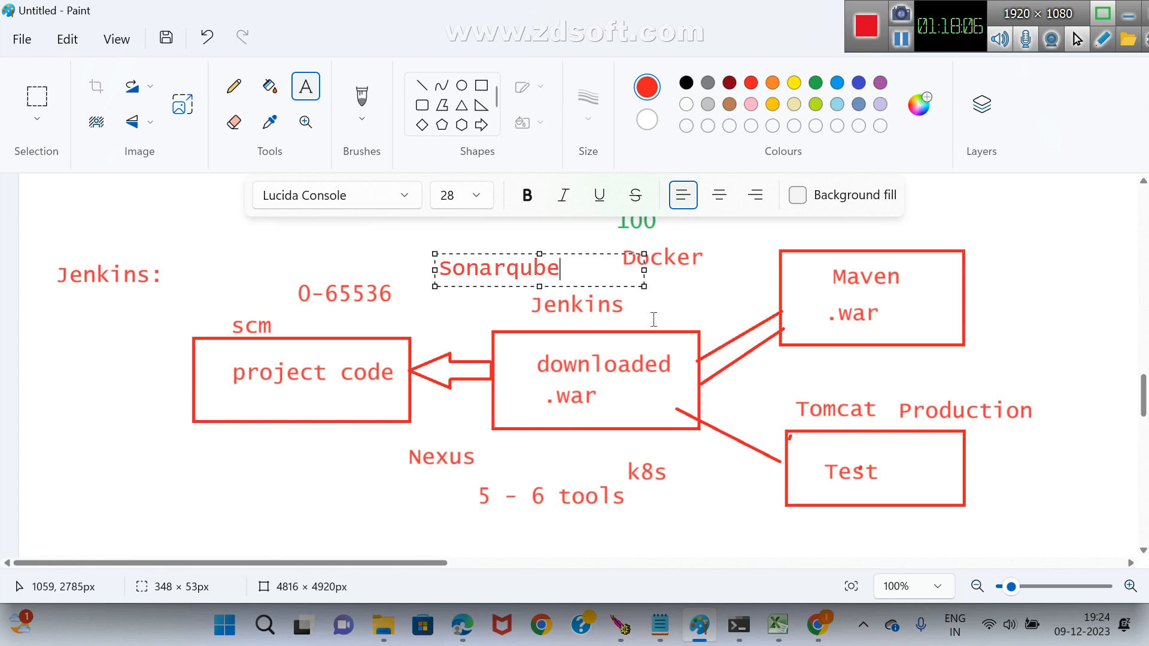
Write the note 2011->adaptability in the empty area below the diagram.
scroll(435, 492, down, 3)
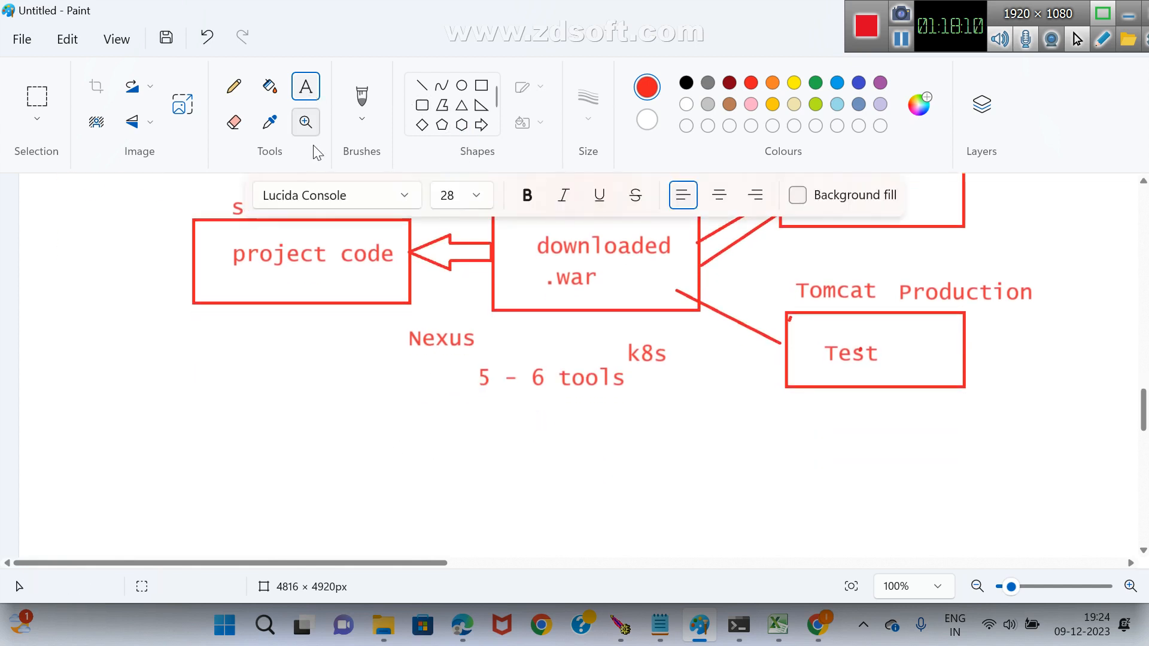
drag(136, 423, 858, 501)
text(2011)
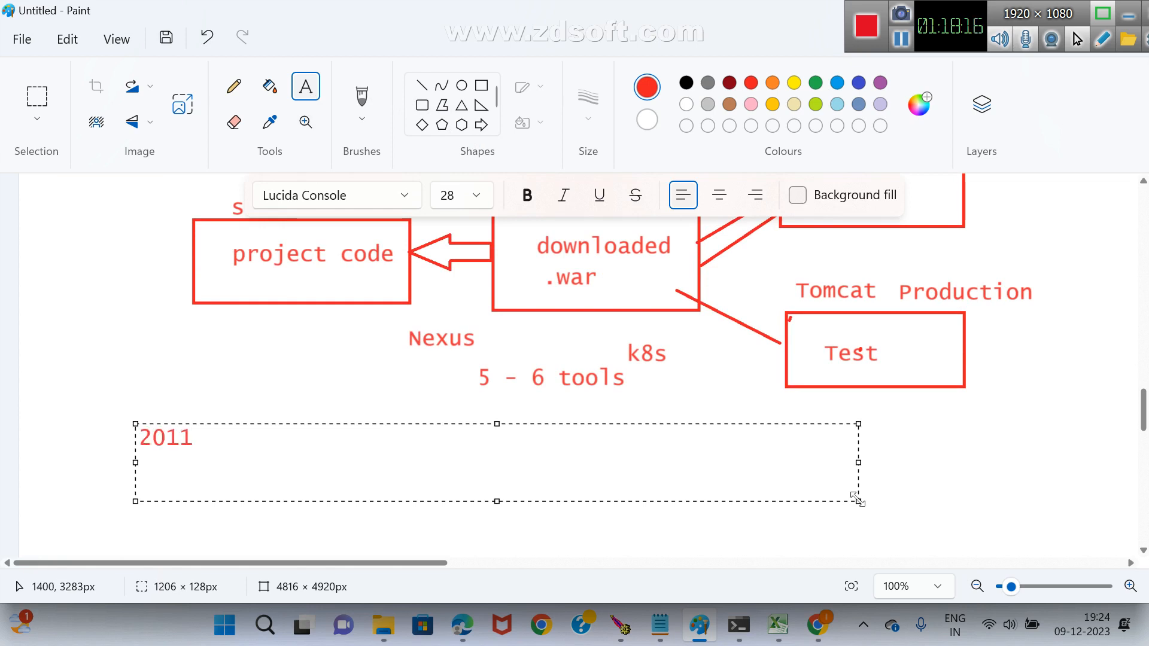
text(->adap)
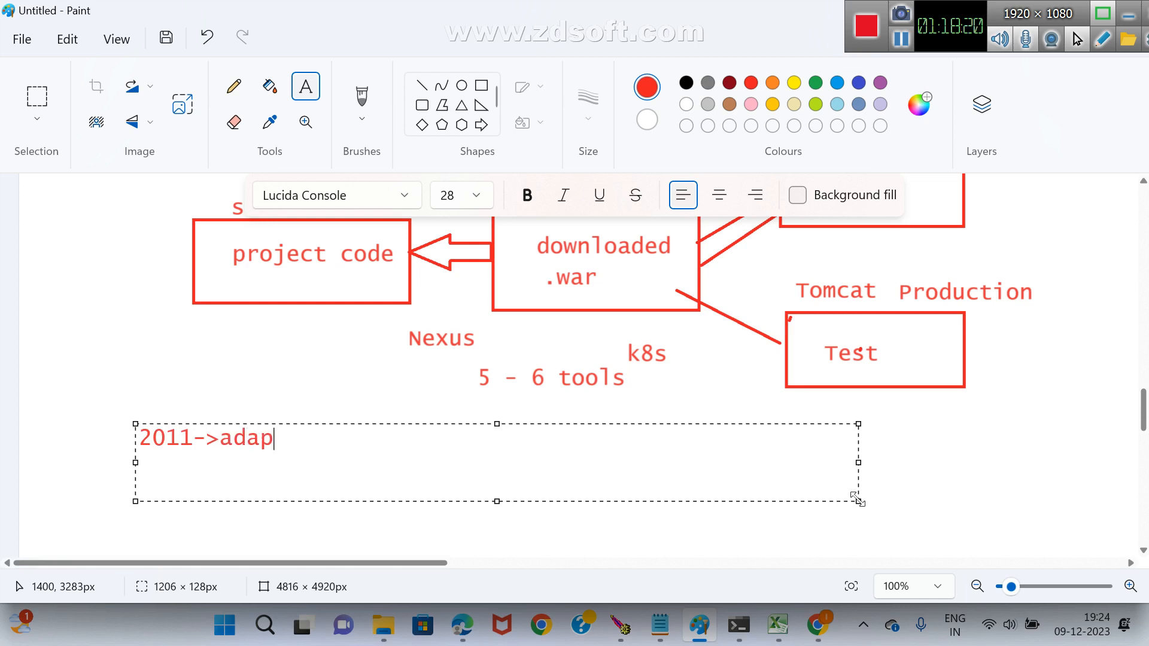
text(tabilit)
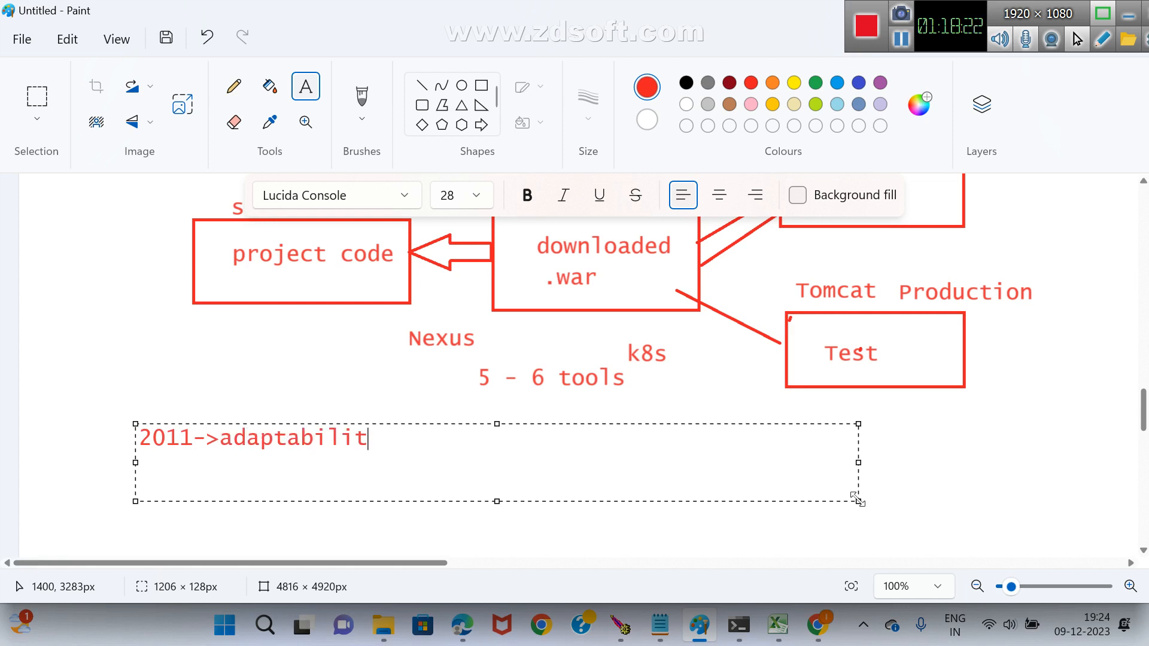
text(y)
key(ctrl+z)
key(ctrl+y)
Write plugin below the Test rectangle and connect it to the Jenkins box with a straight line about 325 × 229 px.
drag(852, 431, 1071, 486)
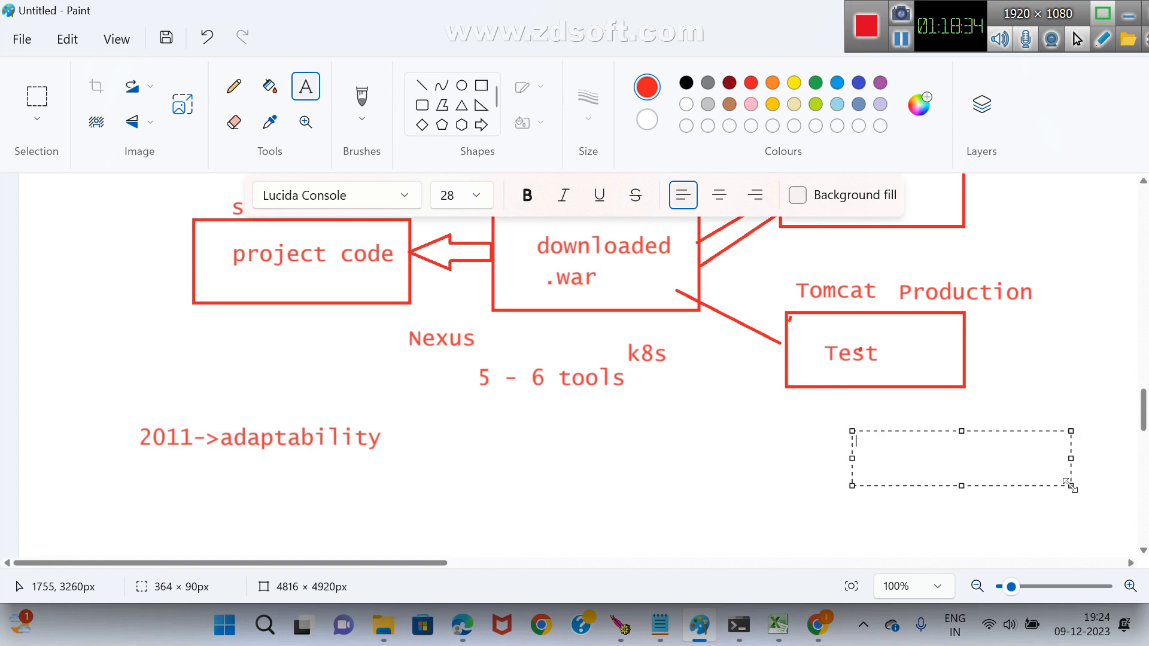
text(plugin)
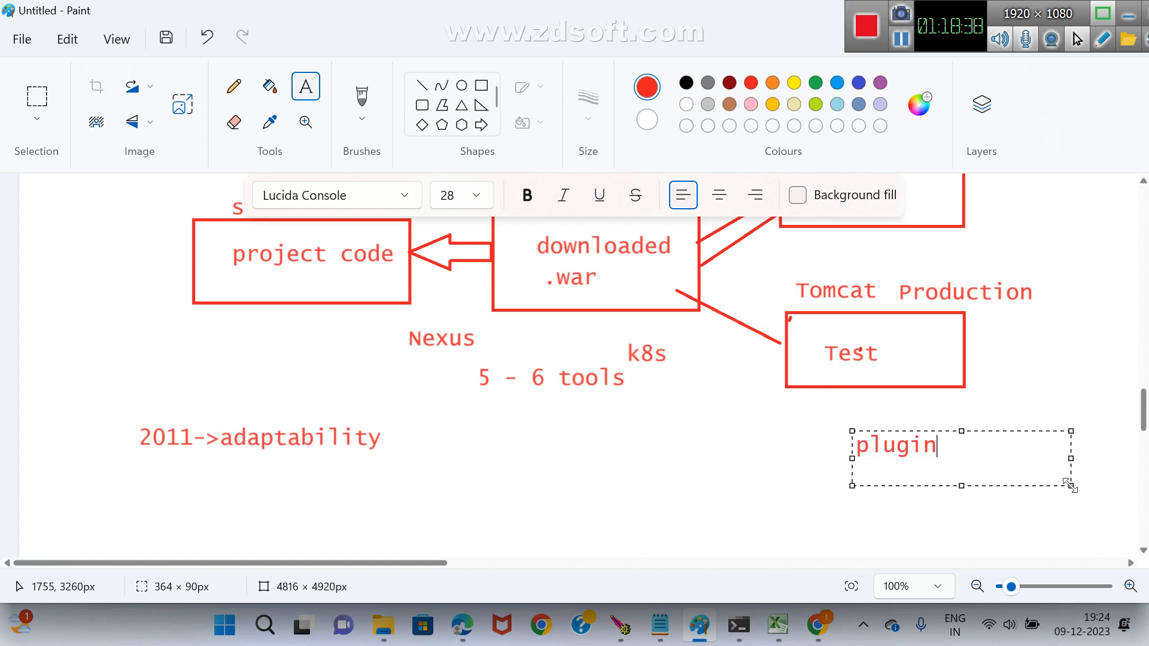
click(805, 504)
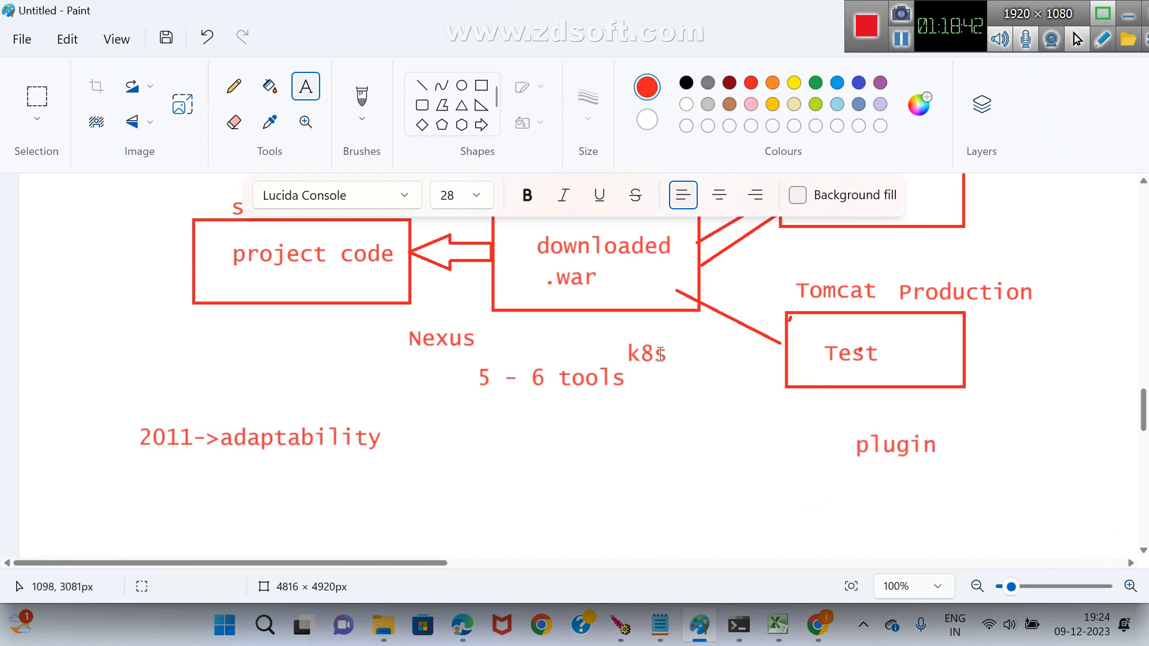
click(421, 85)
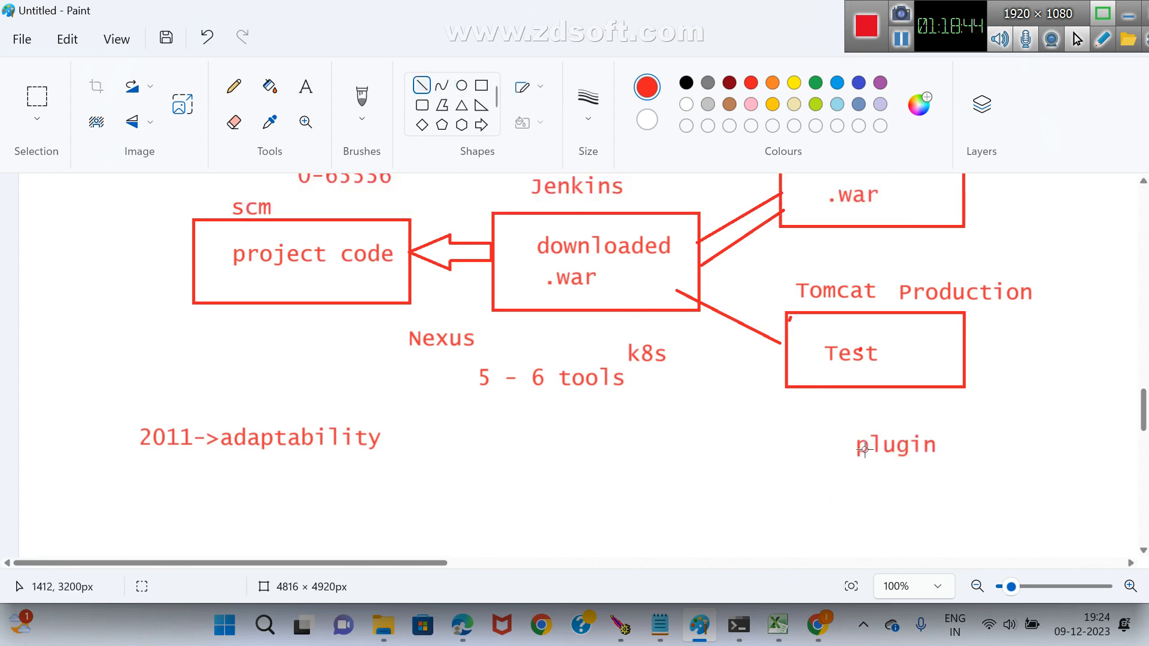
drag(859, 447, 666, 310)
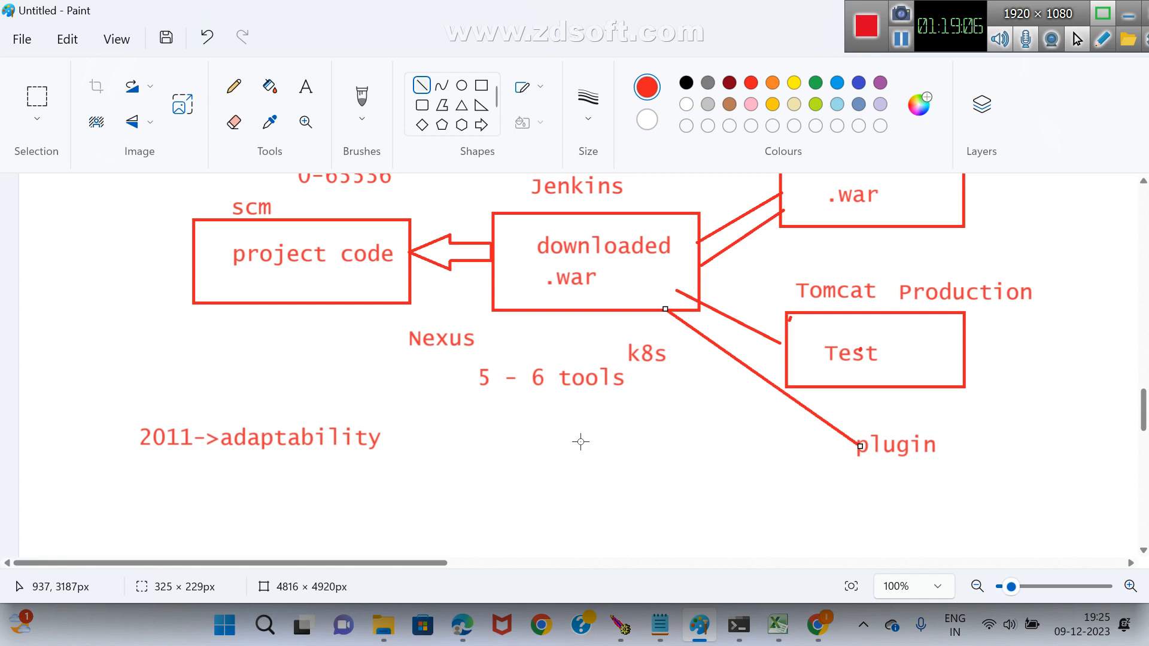
Switch to the Google Meet call window in Edge to check the meeting.
key(super)
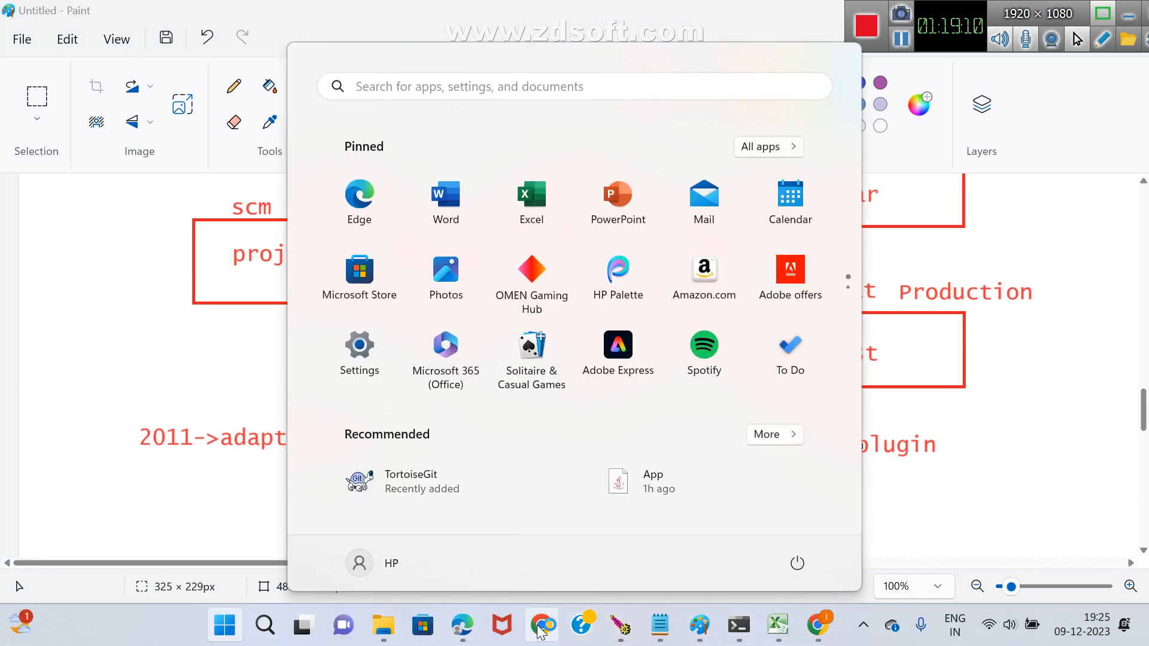
mouse_move(456, 635)
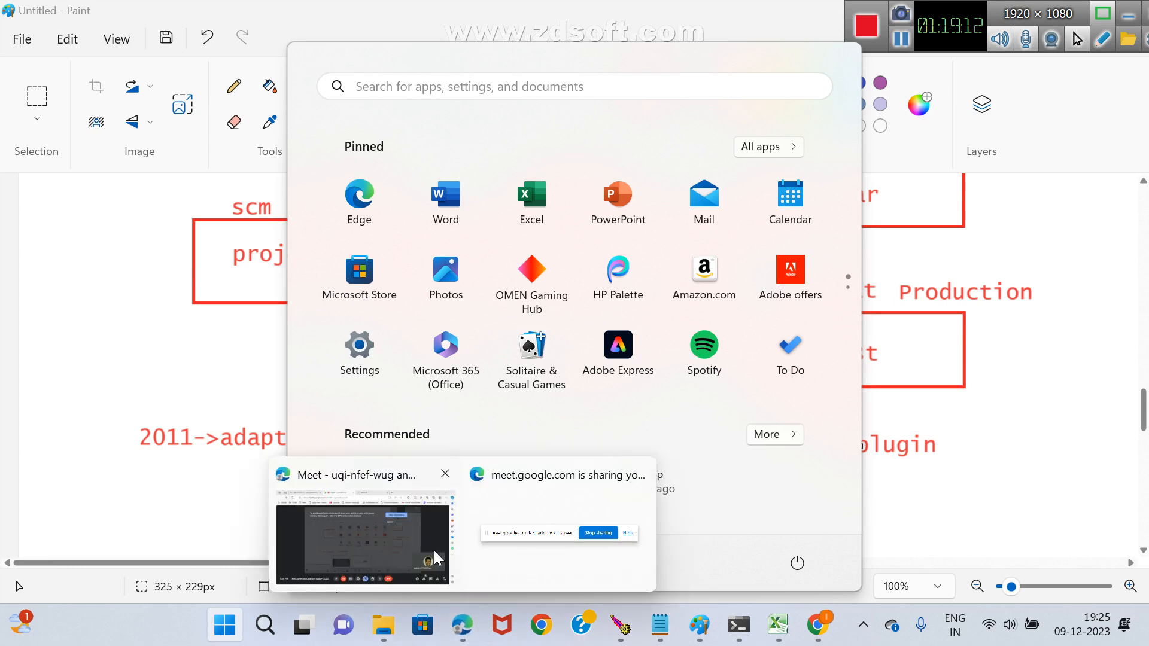
click(365, 518)
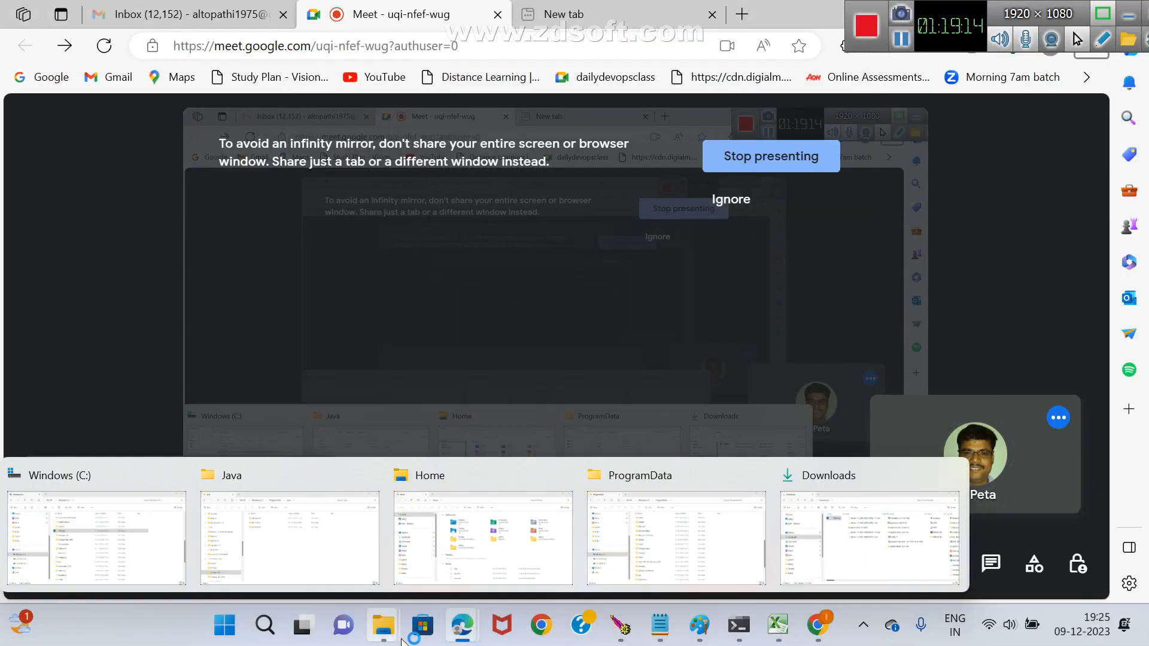
click(400, 638)
key(super)
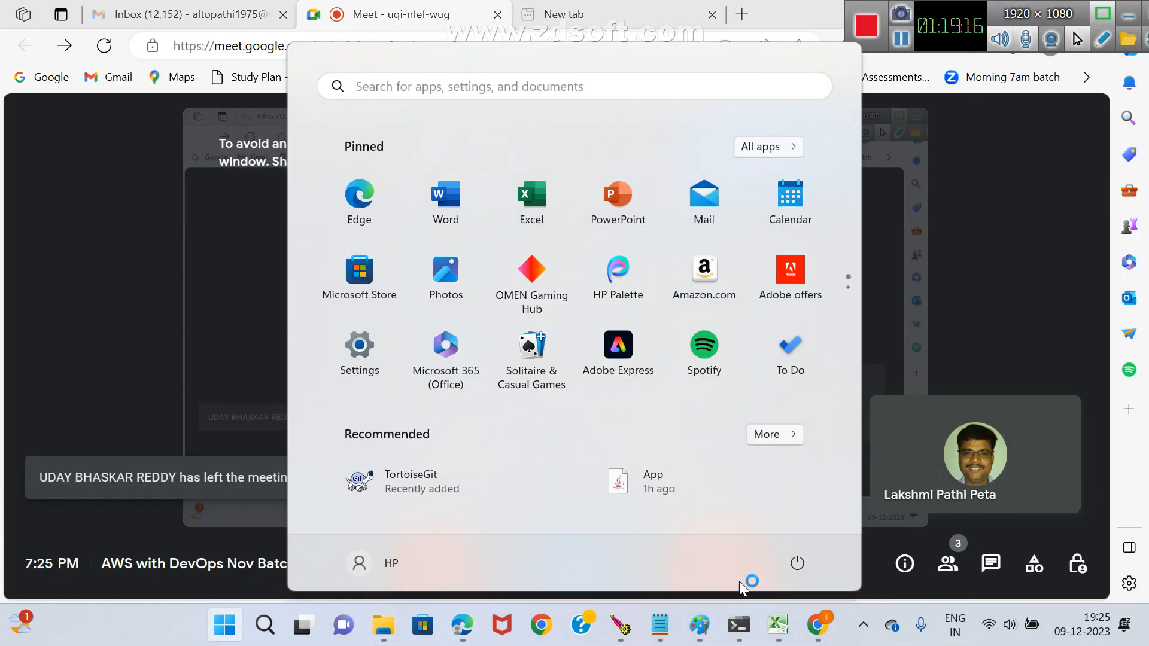